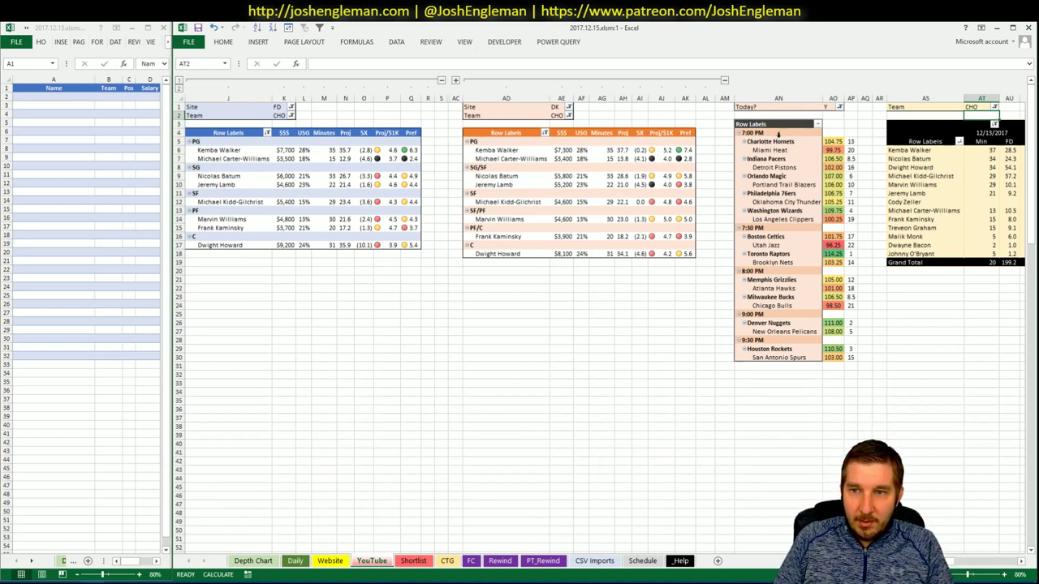
left_click(925, 315)
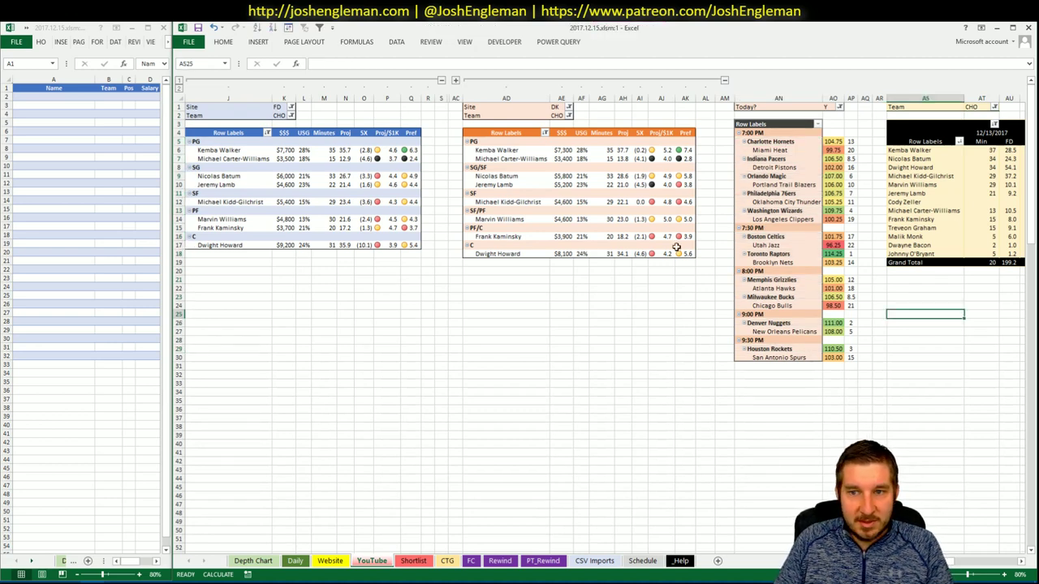
left_click(621, 424)
left_click(610, 271)
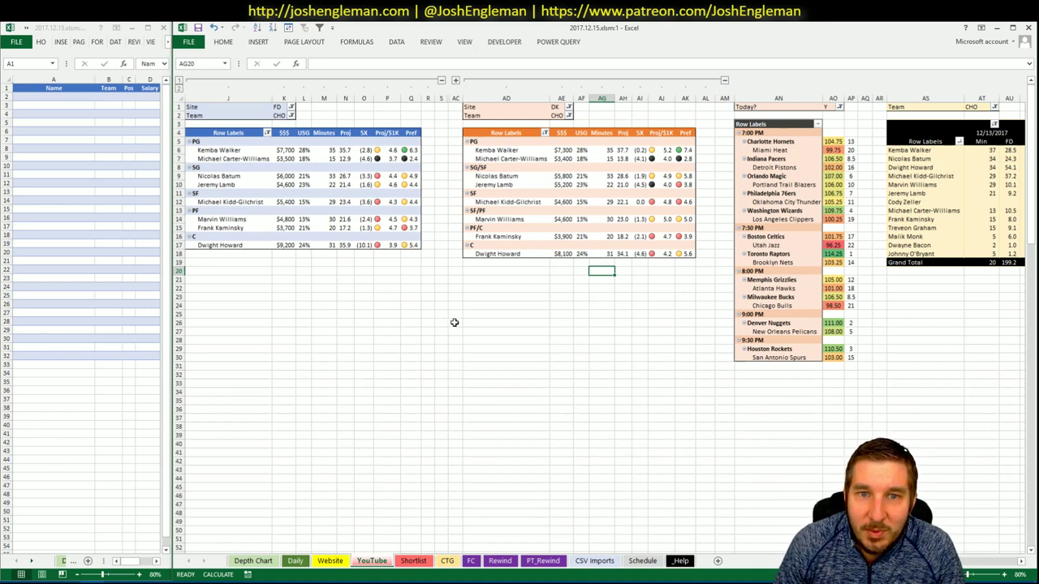
left_click(542, 279)
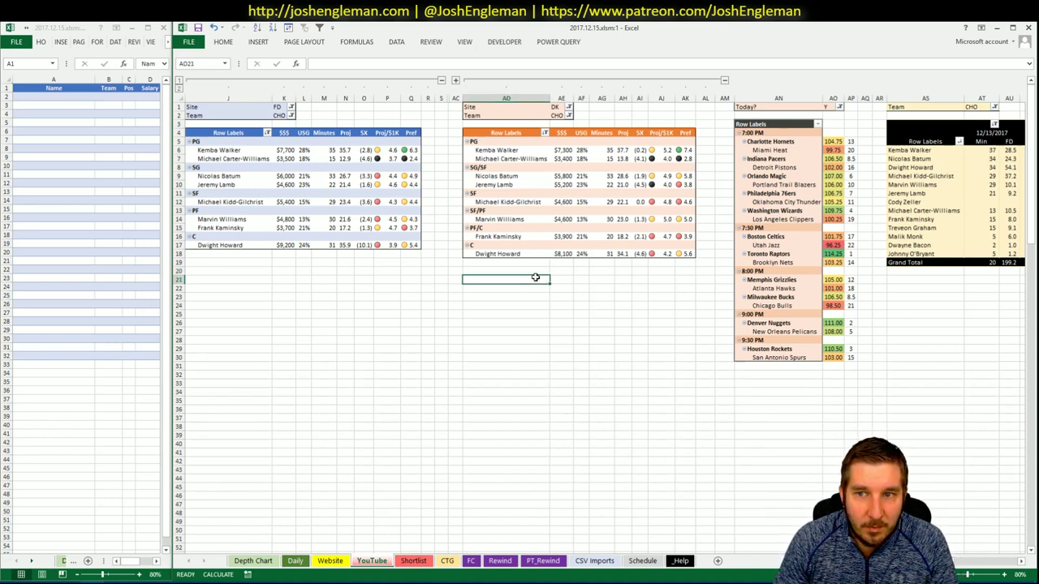
left_click(688, 115)
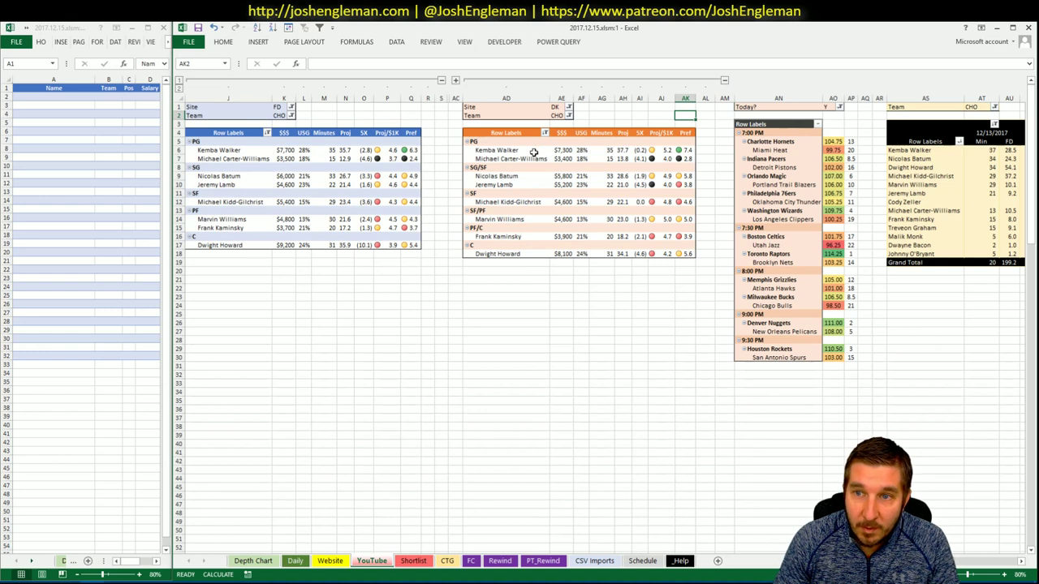
left_click(623, 118)
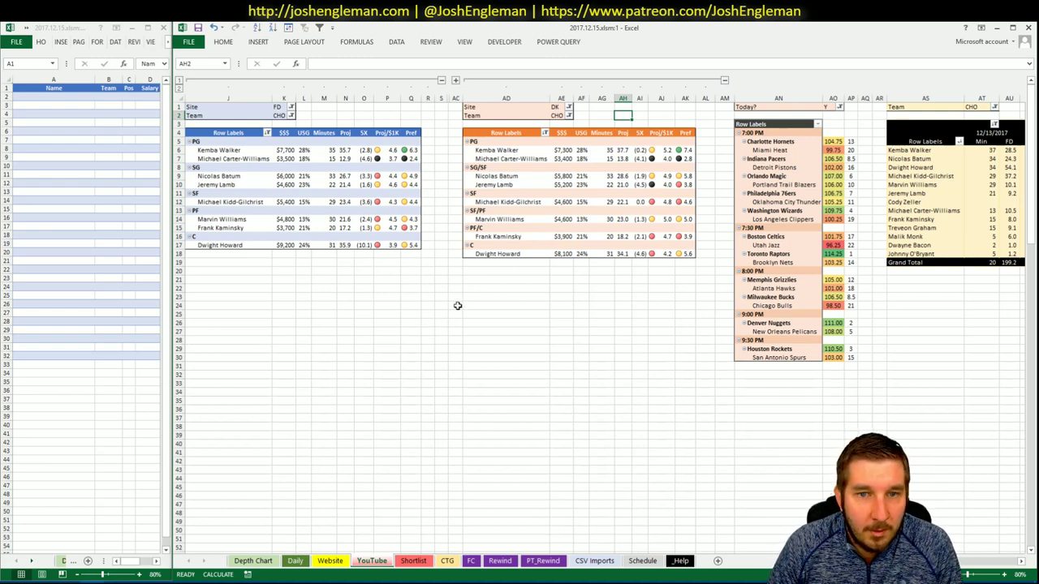
- Show the CTG sheet, switch to Cleaning the Glass in the browser, and open the Charlotte Hornets player stats
left_click(447, 561)
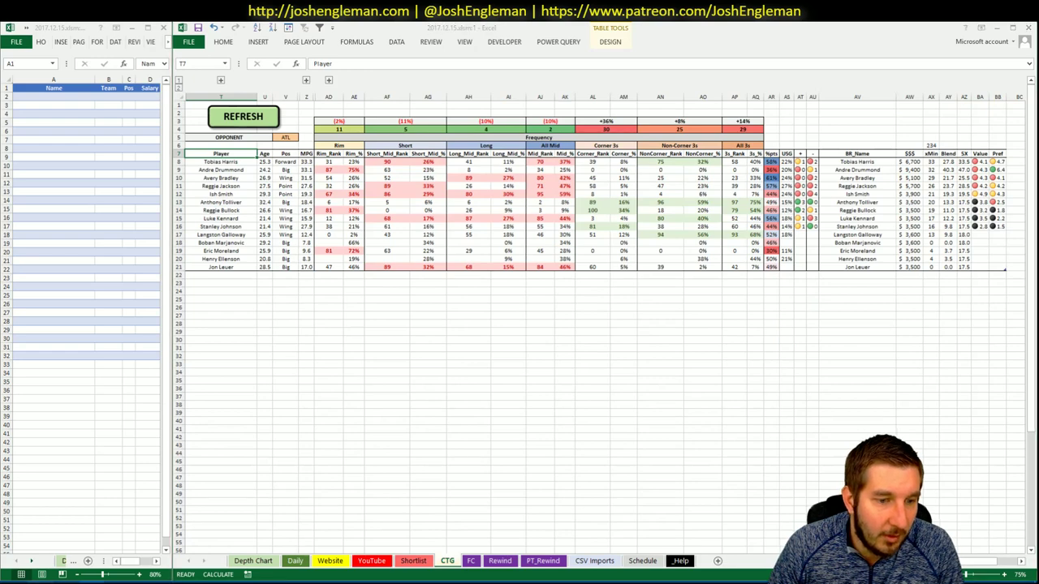
key("alt+Tab")
left_click(690, 37)
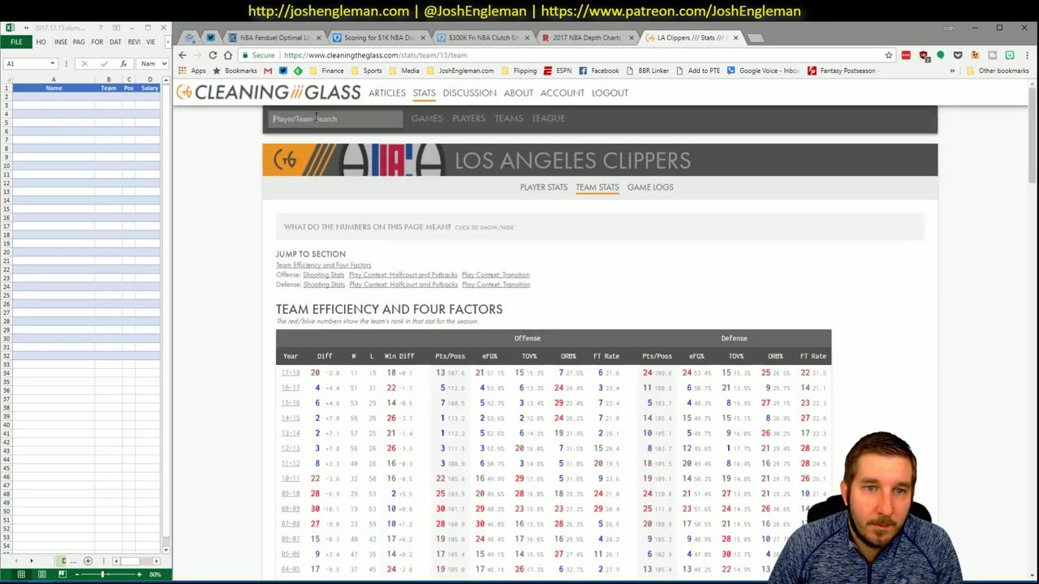
left_click(316, 117)
type("Charlotte Hornets")
key("Return")
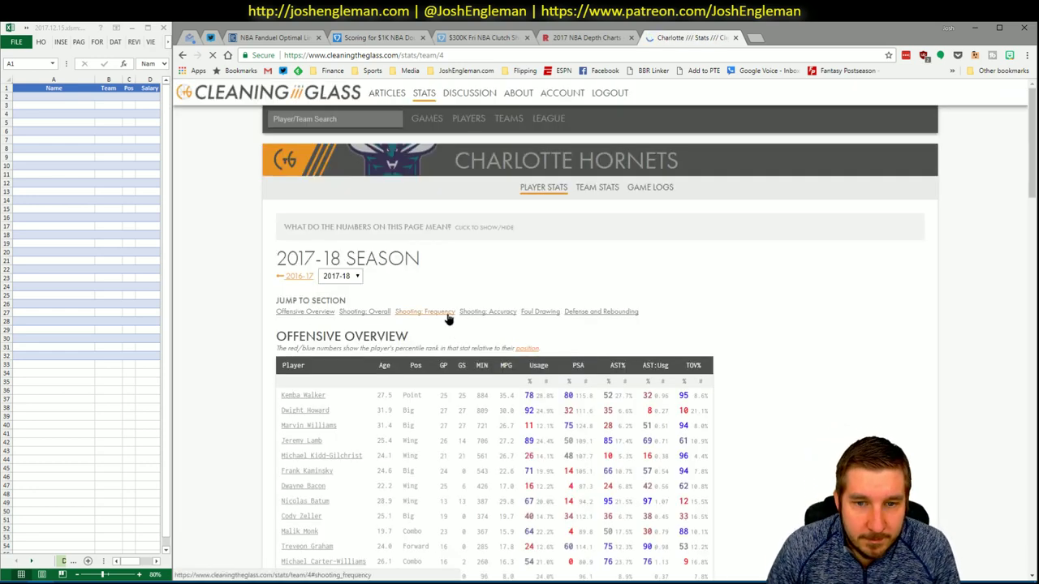
- Bring all Hornets player rows from the Shooting: Frequency table into the CTG sheet of the Excel workbook
left_click(448, 319)
left_click_drag(818, 459, 289, 266)
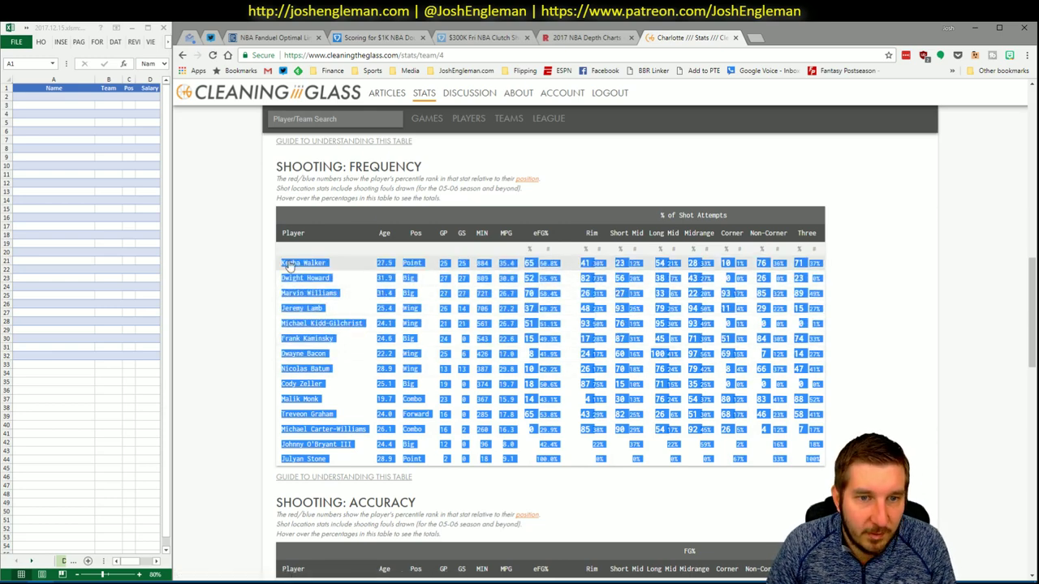
key("alt+Tab")
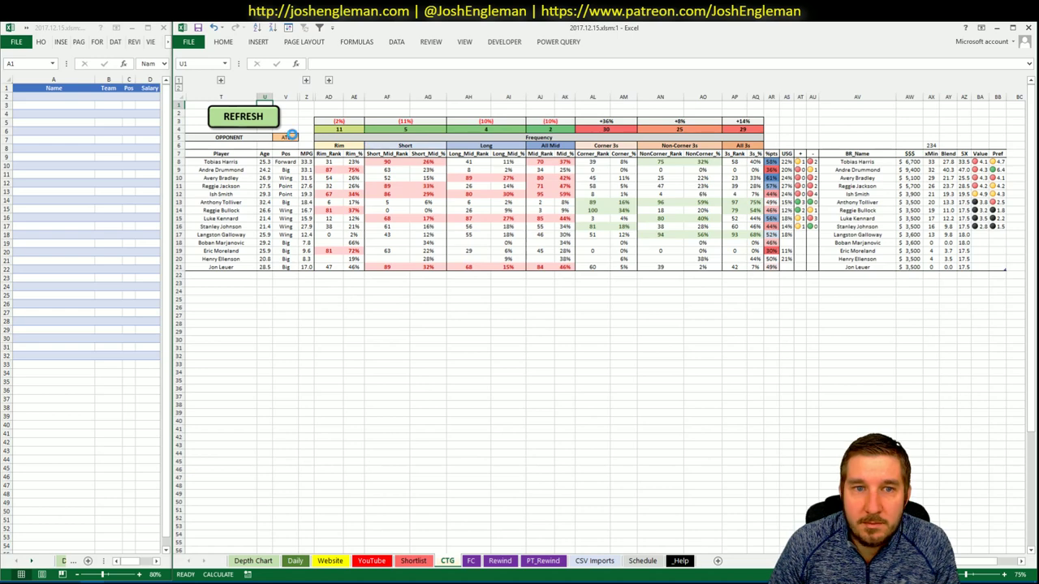
- Set the opponent on the CTG sheet to MIA
left_click(290, 137)
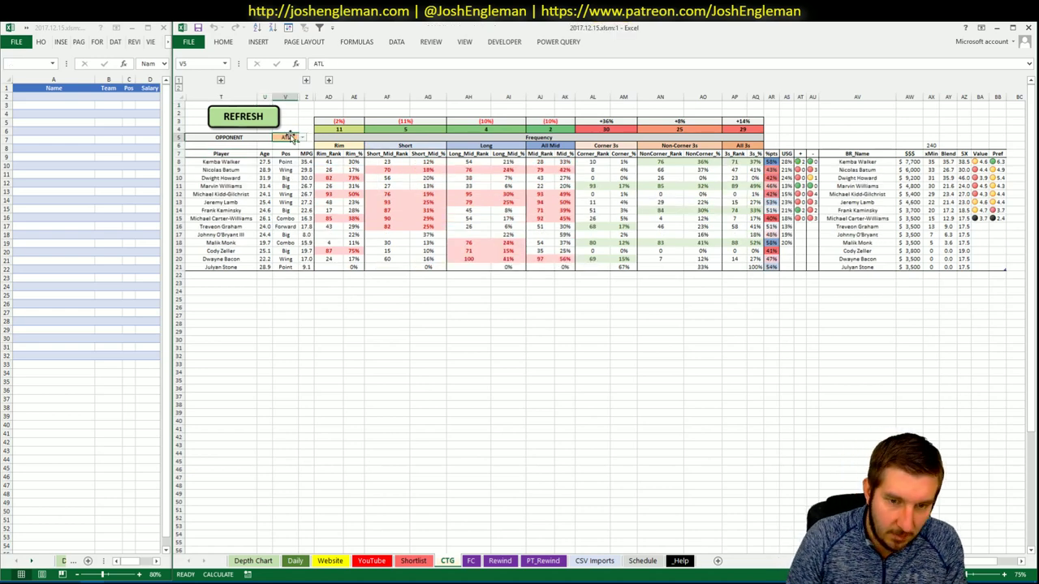
mouse_move(991, 561)
left_mouse_down()
mouse_move(1006, 560)
mouse_move(992, 561)
left_mouse_up()
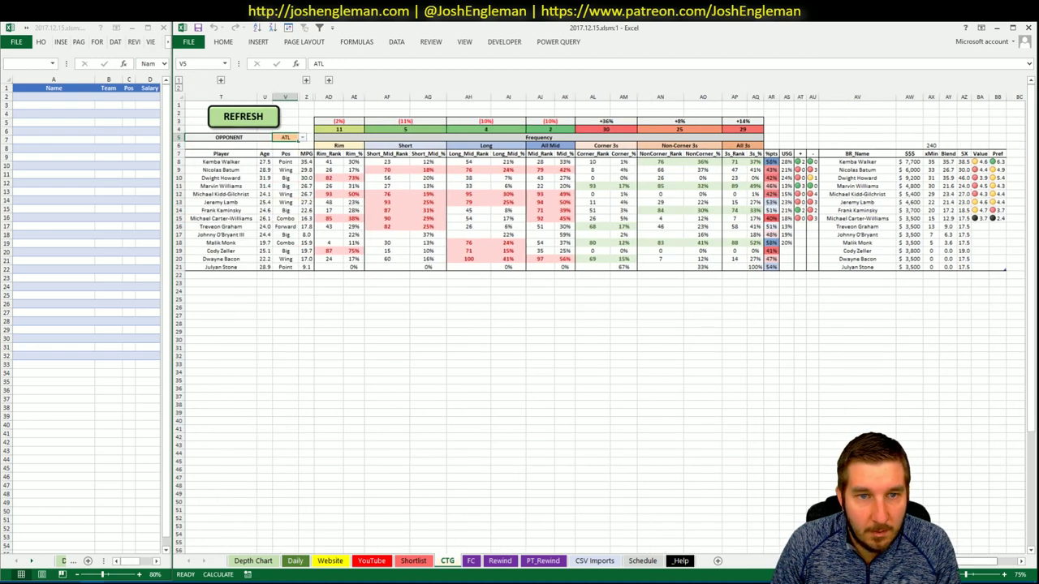
type("MIA")
key("Return")
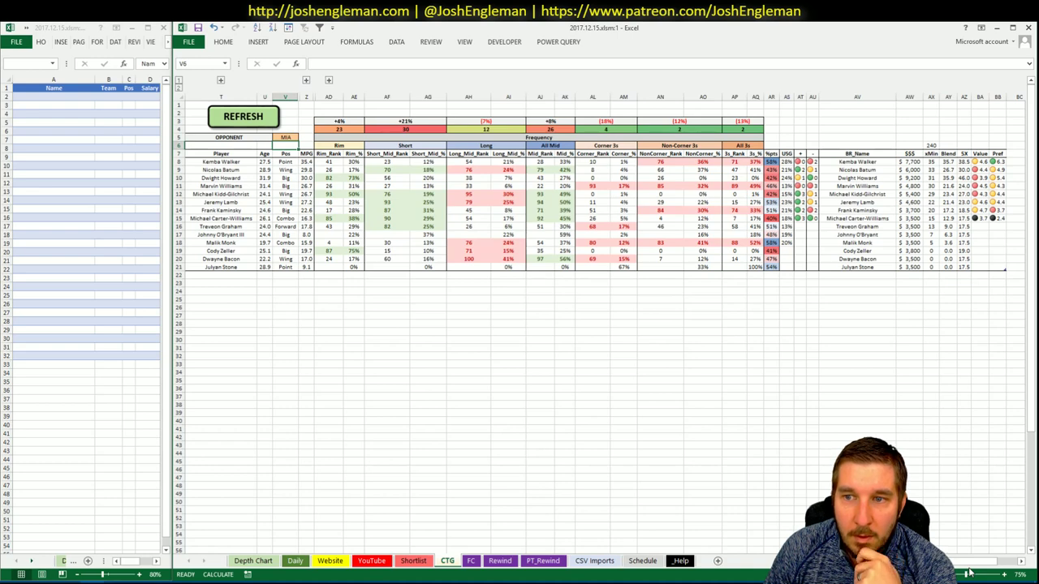
- Examine the Hornets' FD and DK projections and their recent game-by-game minutes and fantasy points on the YouTube sheet
left_click(371, 561)
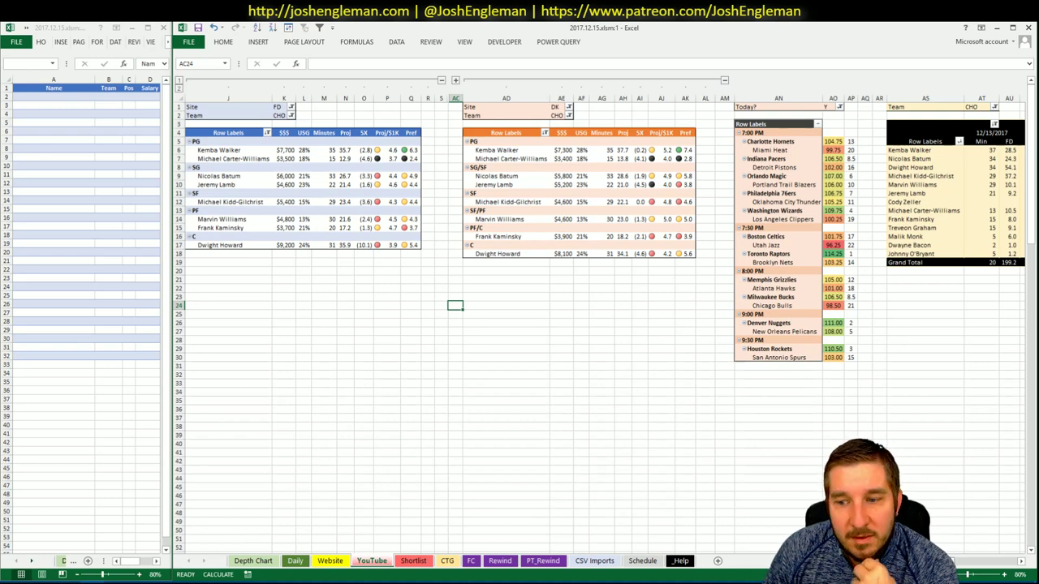
left_click_drag(978, 562, 1005, 566)
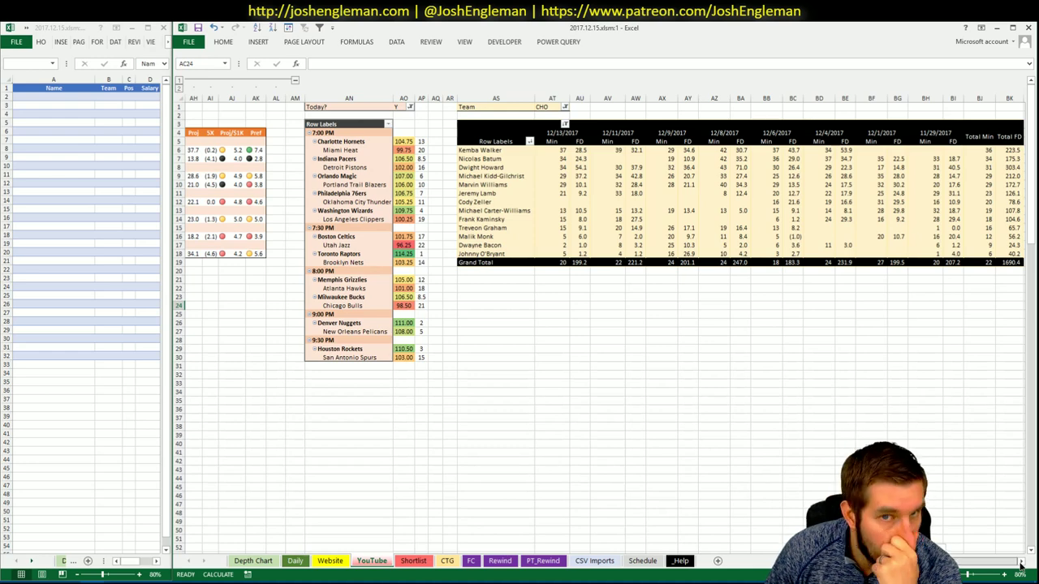
scroll(1006, 565, "left", 10)
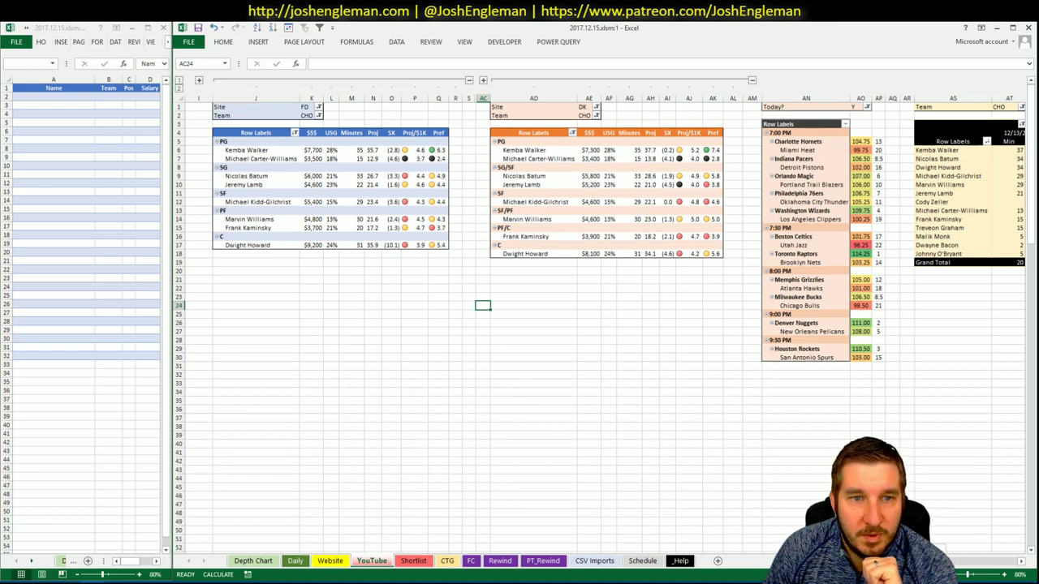
scroll(604, 314, "right", 10)
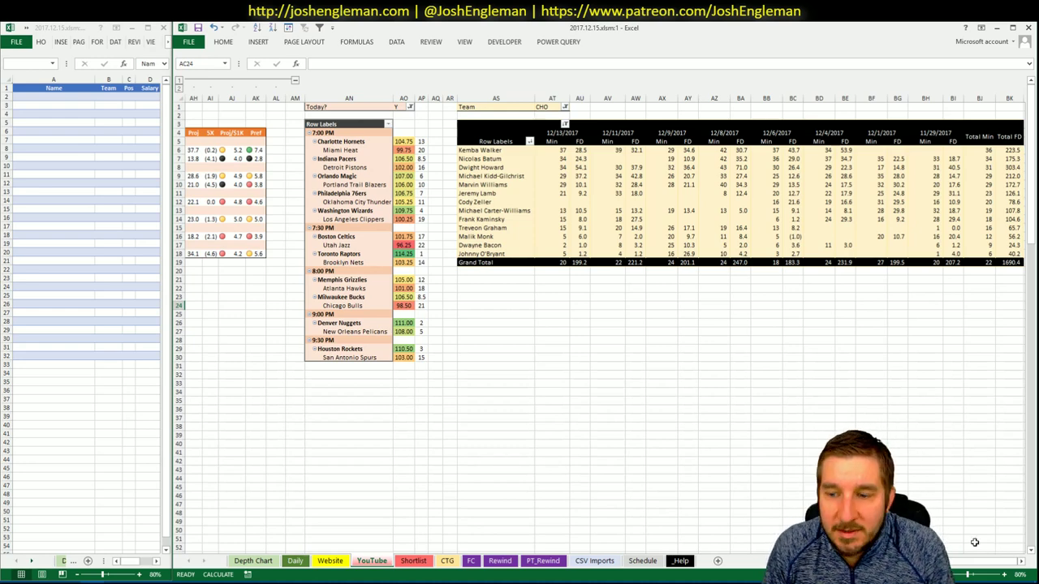
key("ctrl+BackSpace")
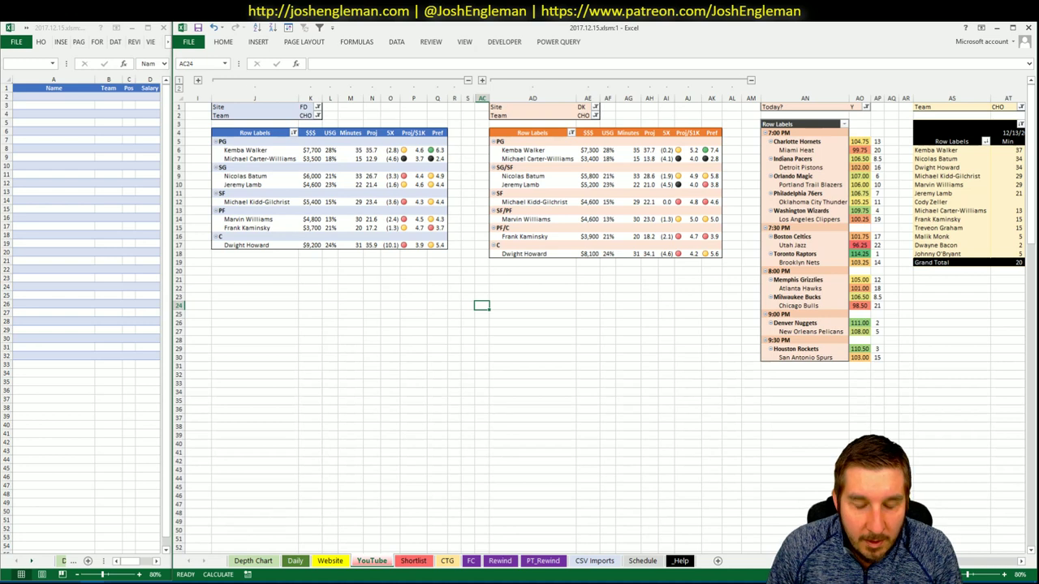
scroll(520, 325, "right", 1)
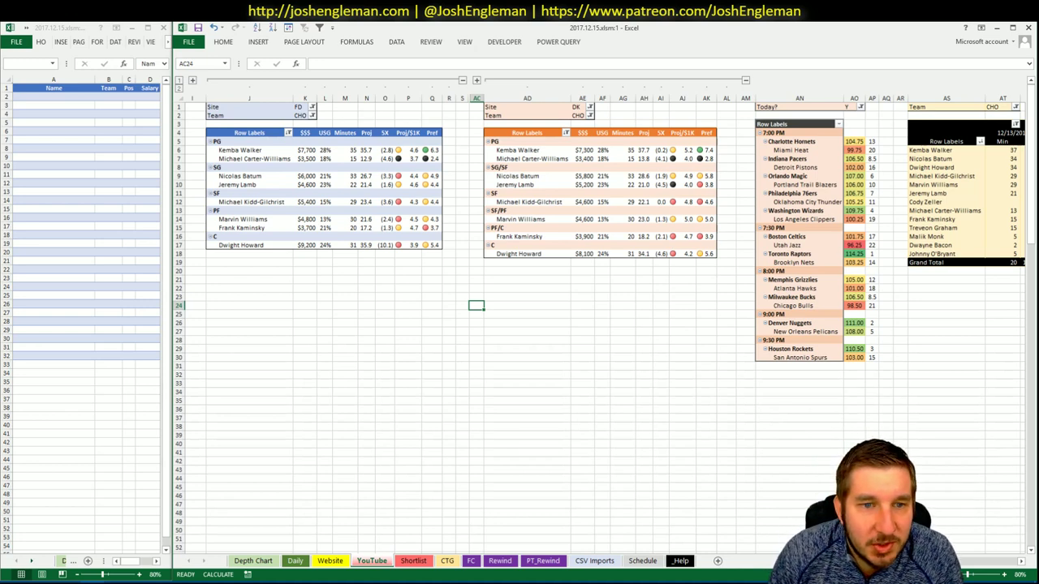
scroll(519, 324, "right", 1)
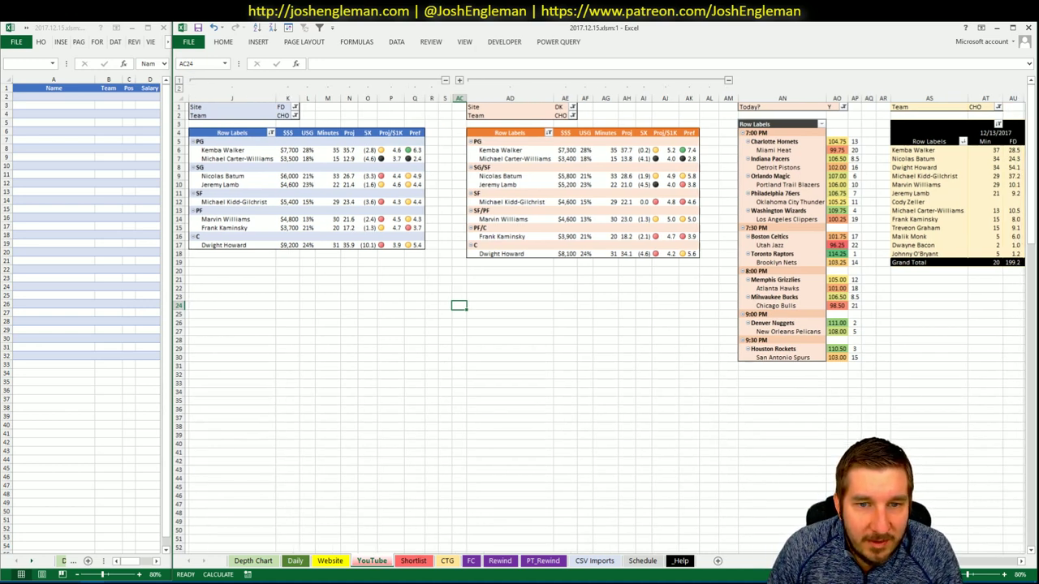
scroll(519, 324, "right", 10)
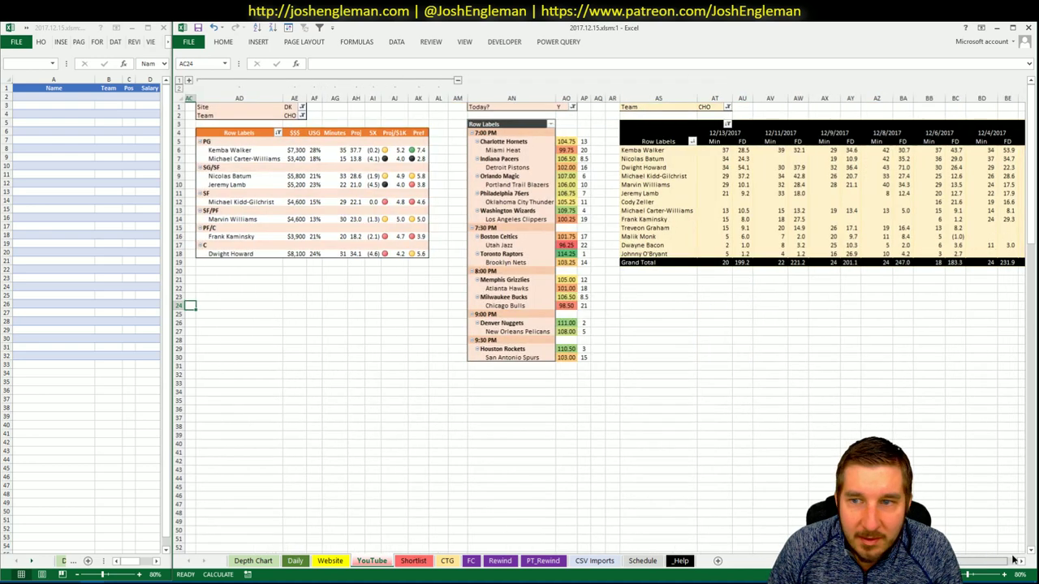
scroll(512, 81, "left", 10)
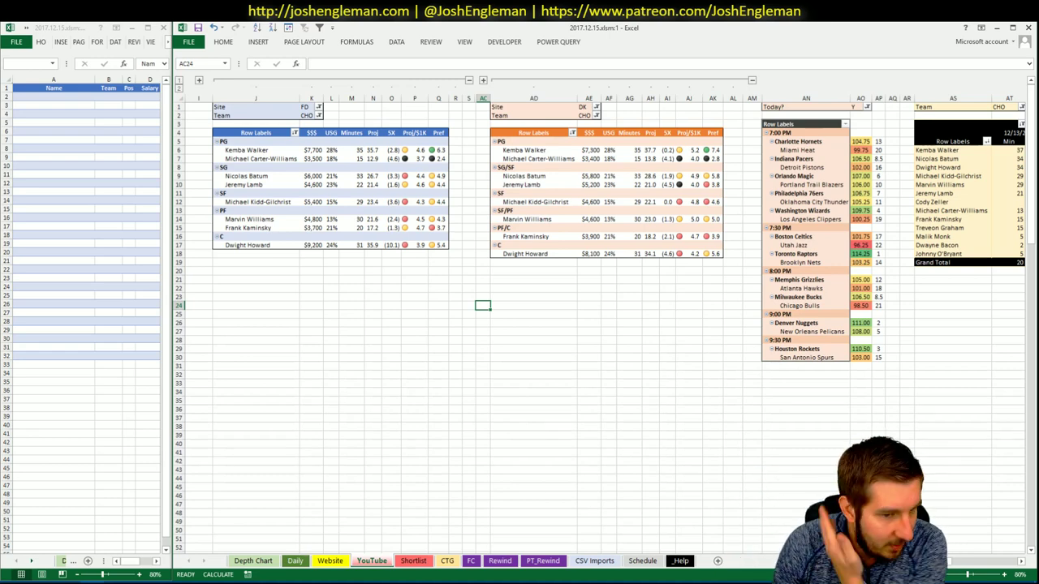
- Switch to FantasyCruncher in the browser, list only centers, and review Dwight Howard's game log filtered to opponent MIA
left_click(40, 583)
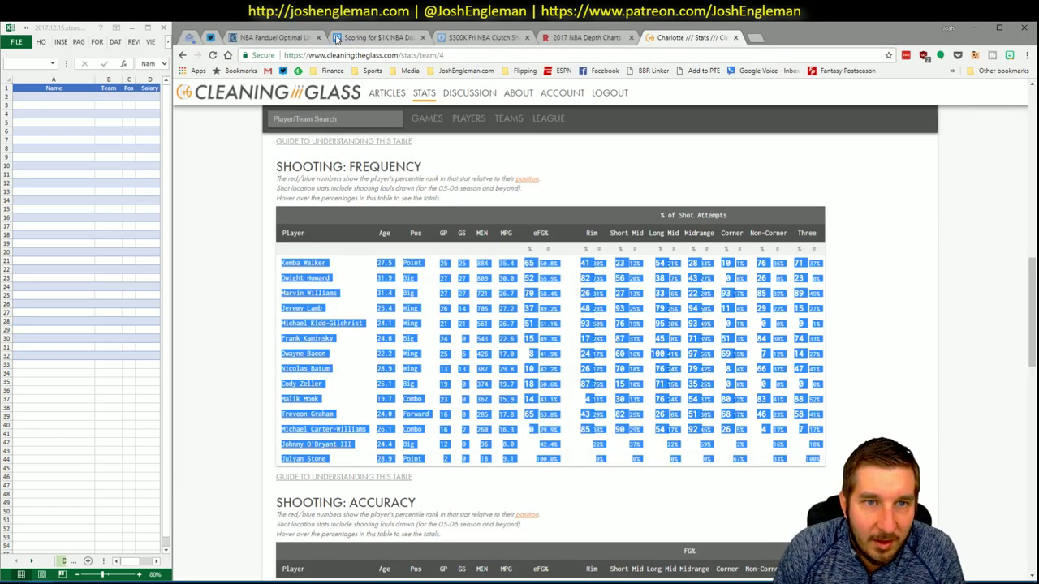
left_click(276, 38)
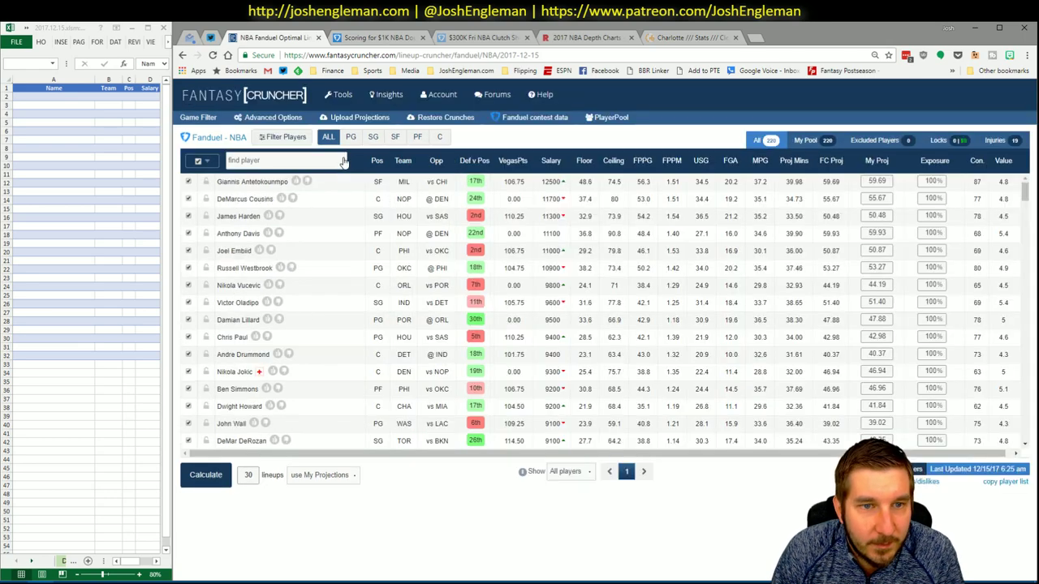
left_click(438, 137)
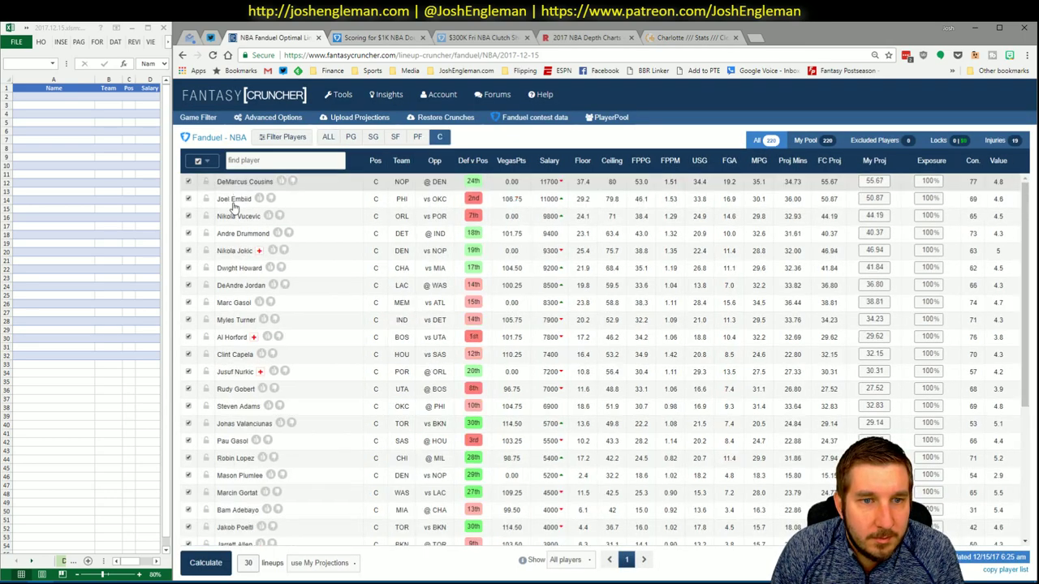
left_click(240, 268)
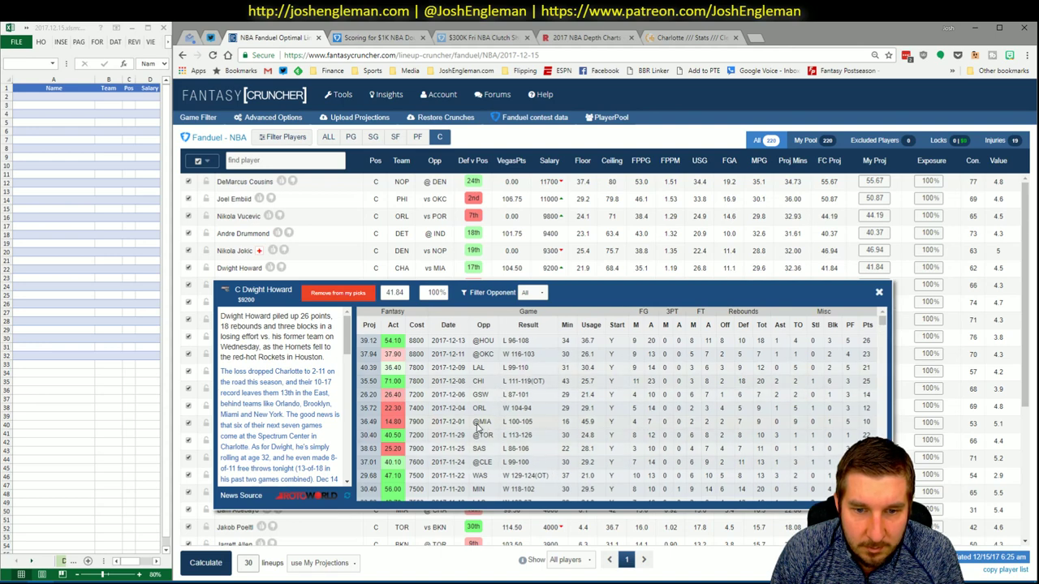
left_click(533, 293)
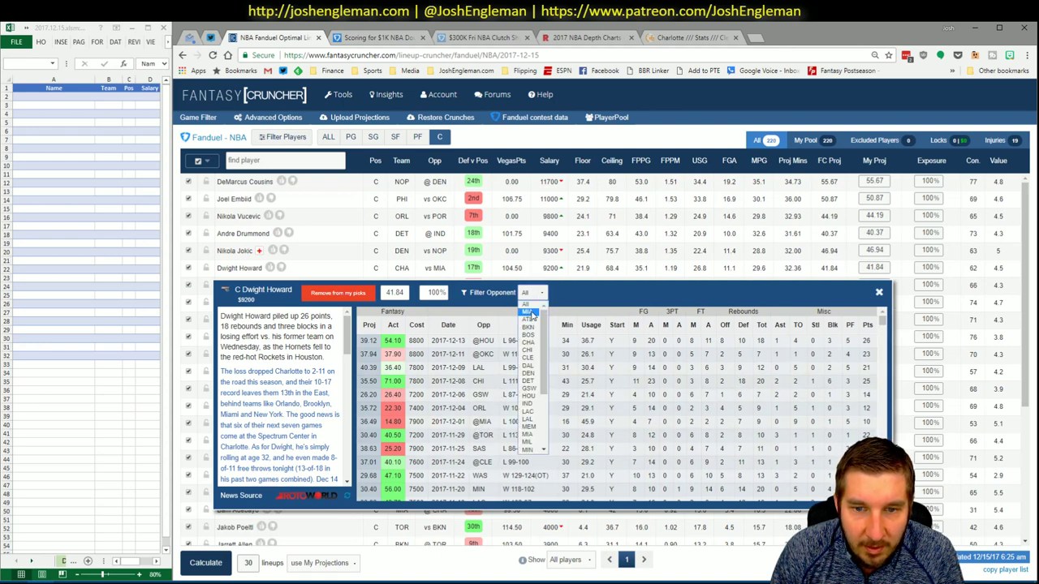
left_click(526, 312)
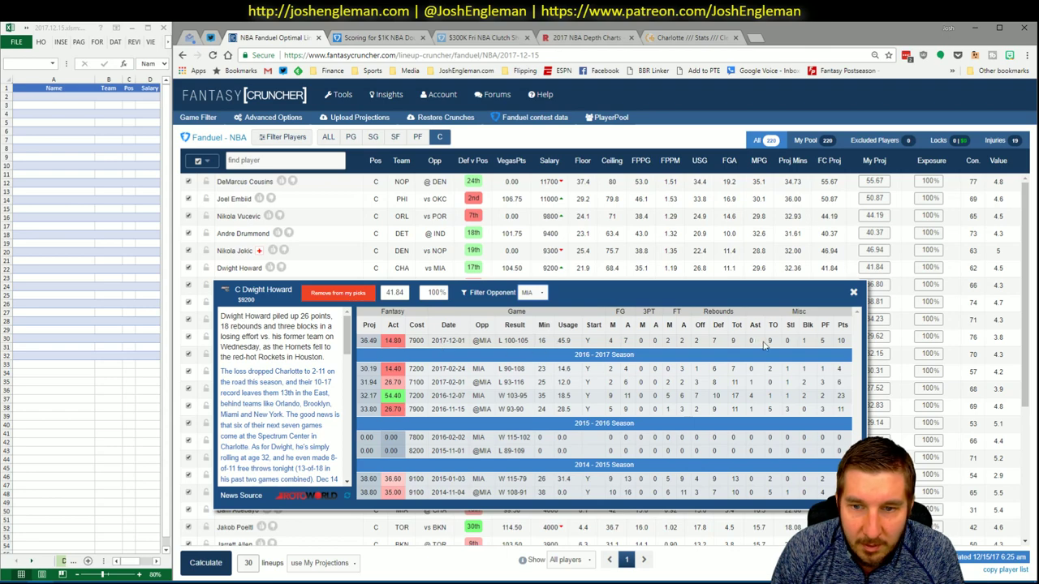
left_click(852, 292)
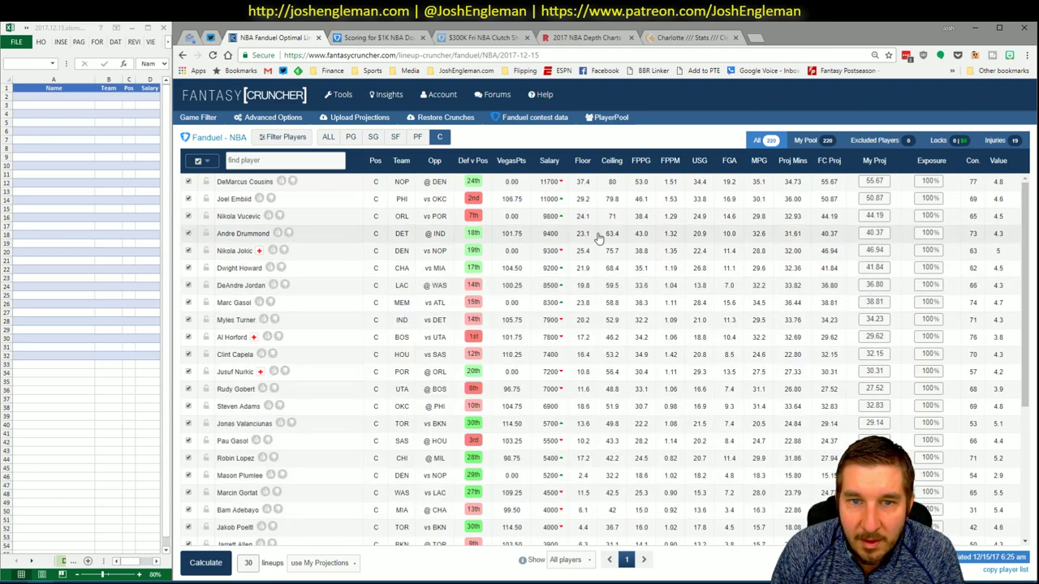
- Recheck Dwight Howard's past games against MIA in his FantasyCruncher player card, then return to the Excel workbook
key("alt+Tab")
key("alt+Tab")
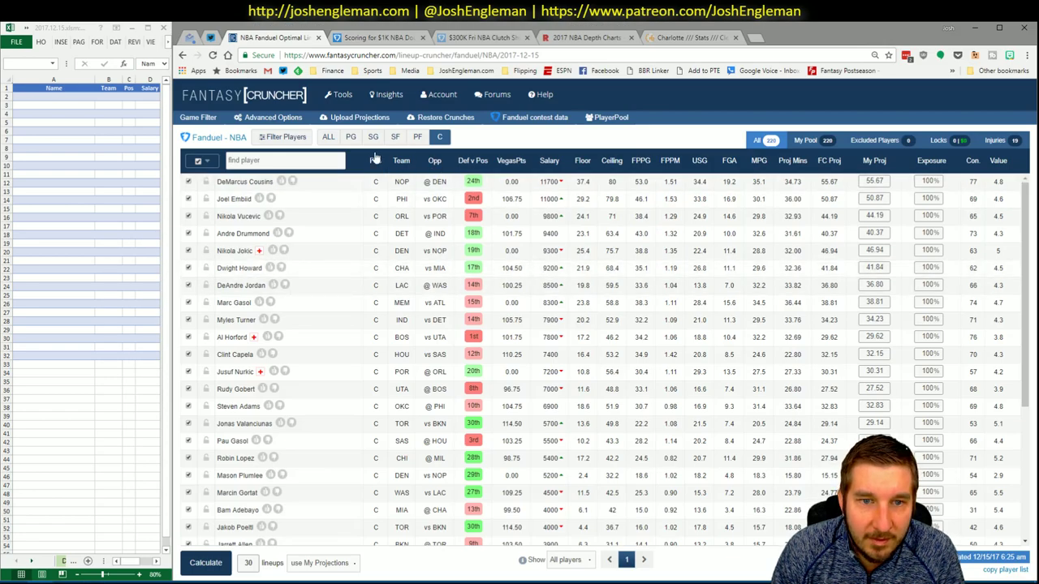
left_click(241, 269)
left_click(533, 293)
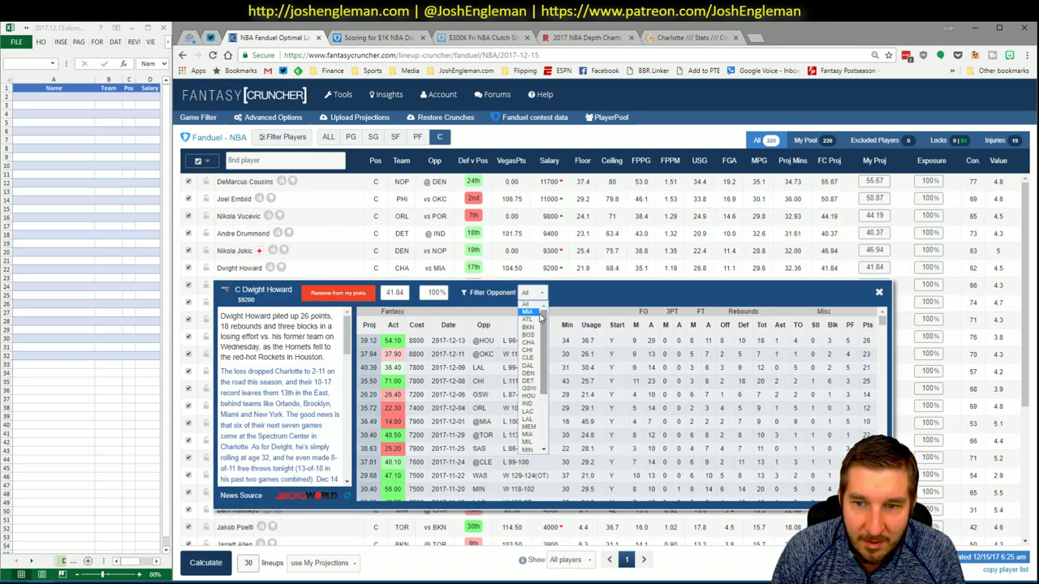
left_click(532, 312)
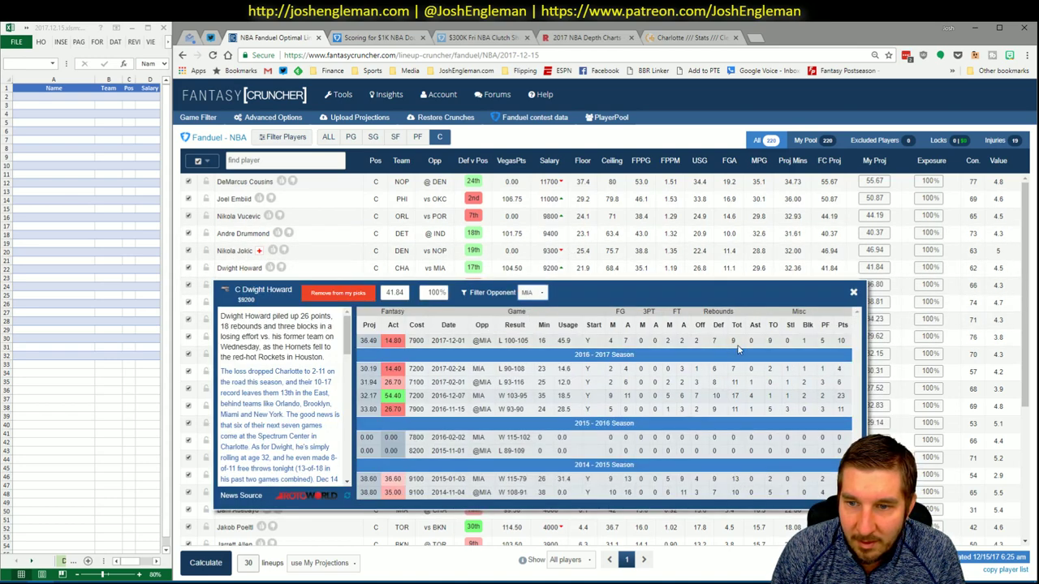
left_click(852, 290)
key("alt+Tab")
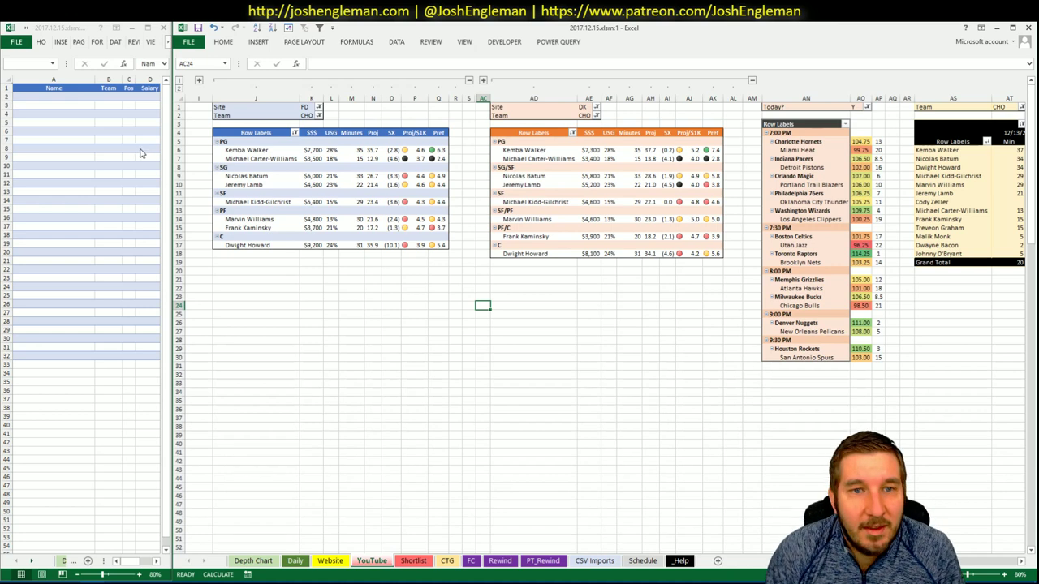
left_click(254, 271)
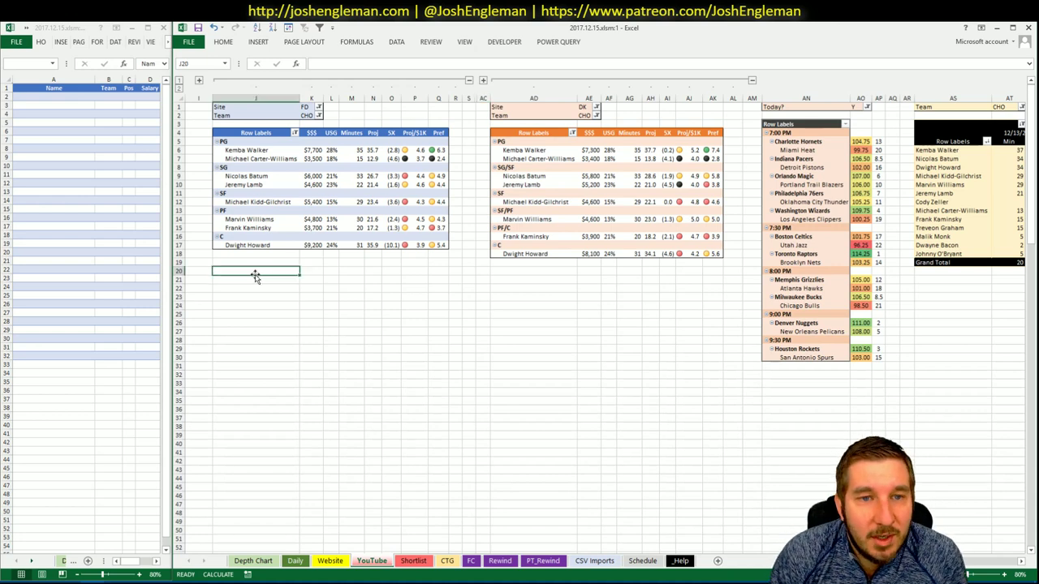
left_click(1021, 561)
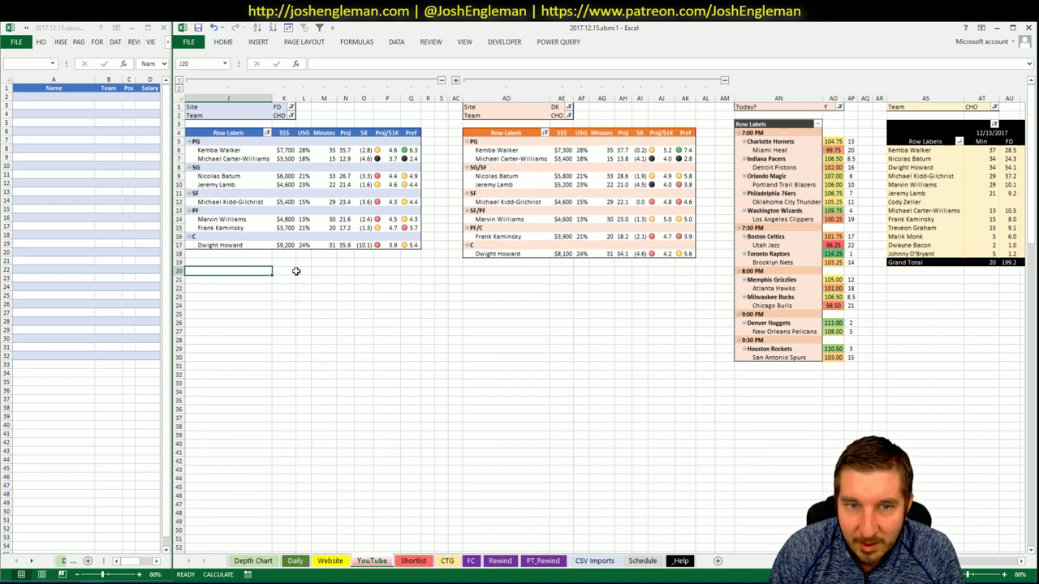
- Set the team filter of both the FD and DK projection tables on the YouTube sheet to MIA
left_click(59, 107)
left_click(394, 298)
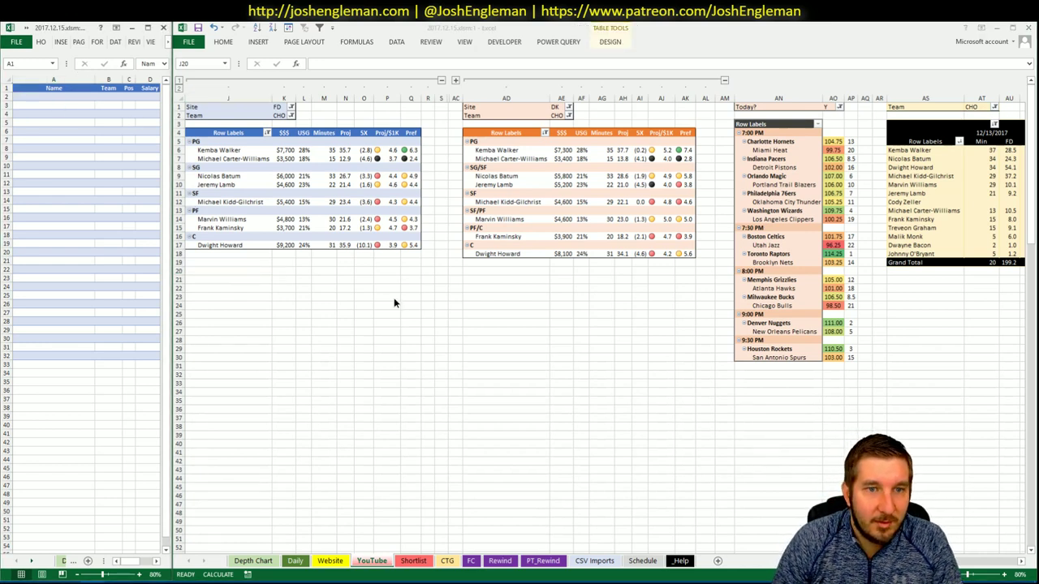
left_click(278, 115)
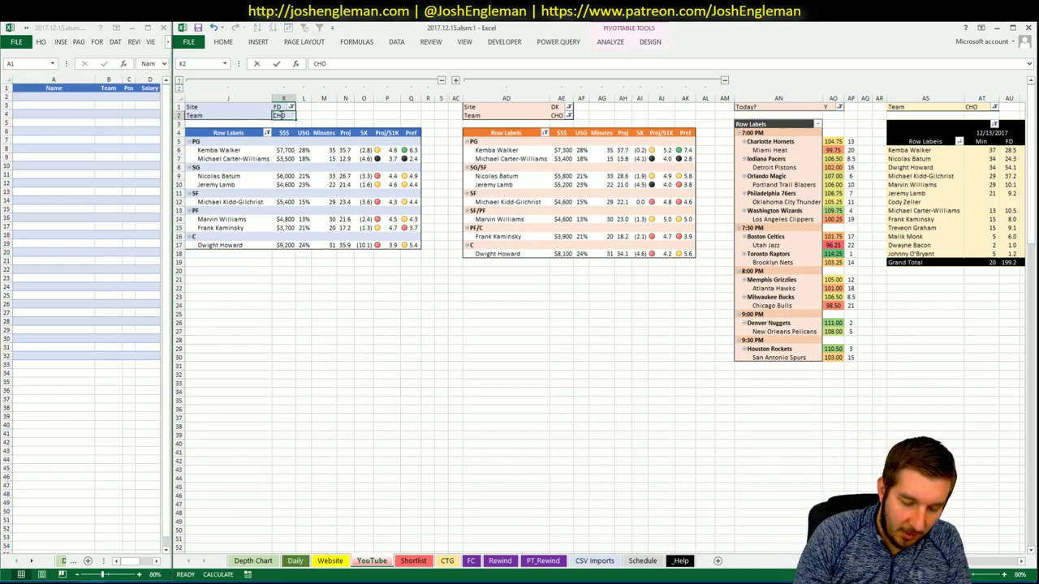
type("MIA")
key("Return")
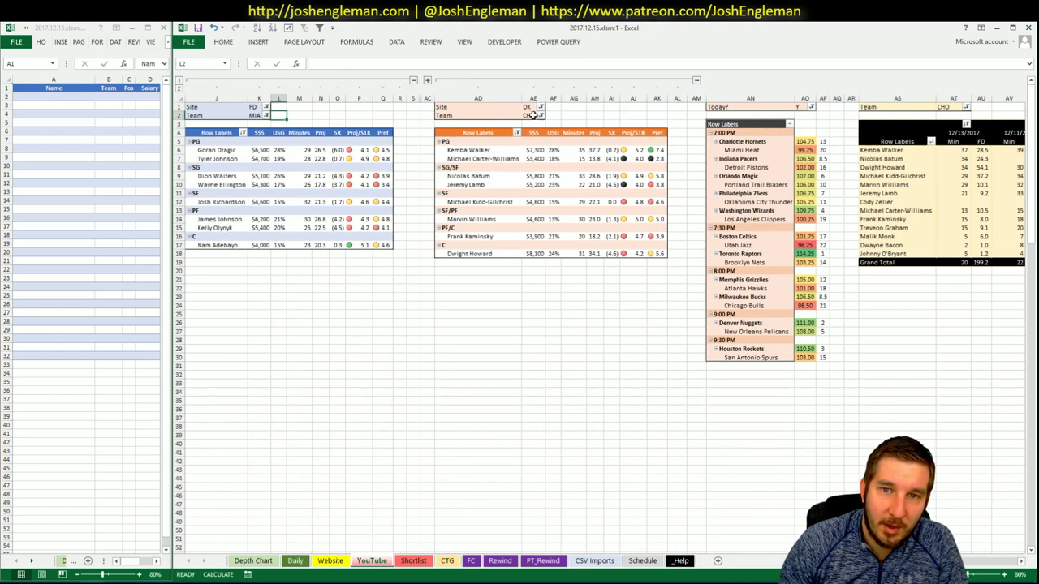
left_click(530, 114)
type("MIA")
key("Return")
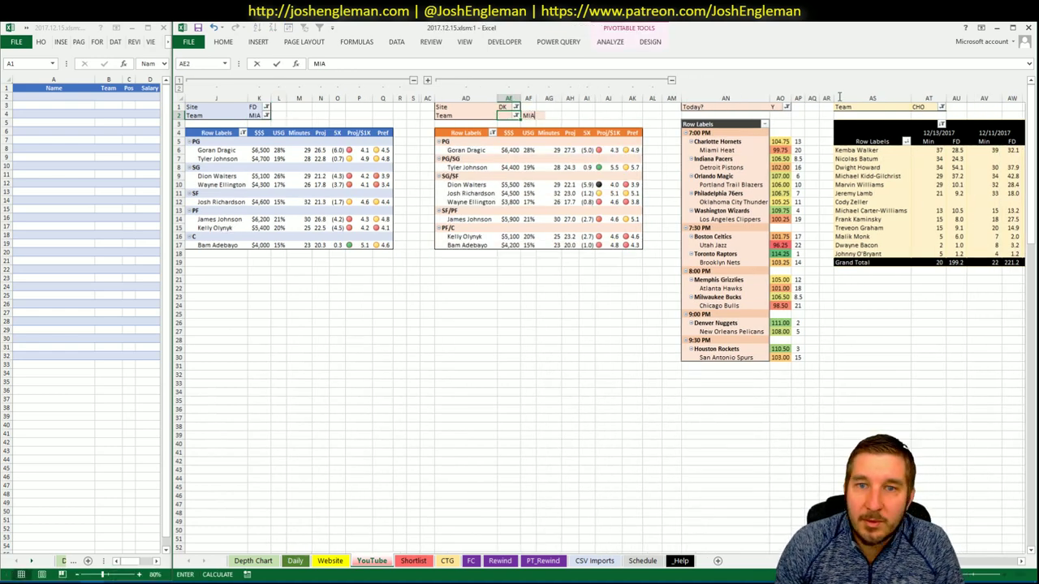
- Set the team filter of the recent game log table to MIA
left_click(923, 106)
type("MIA")
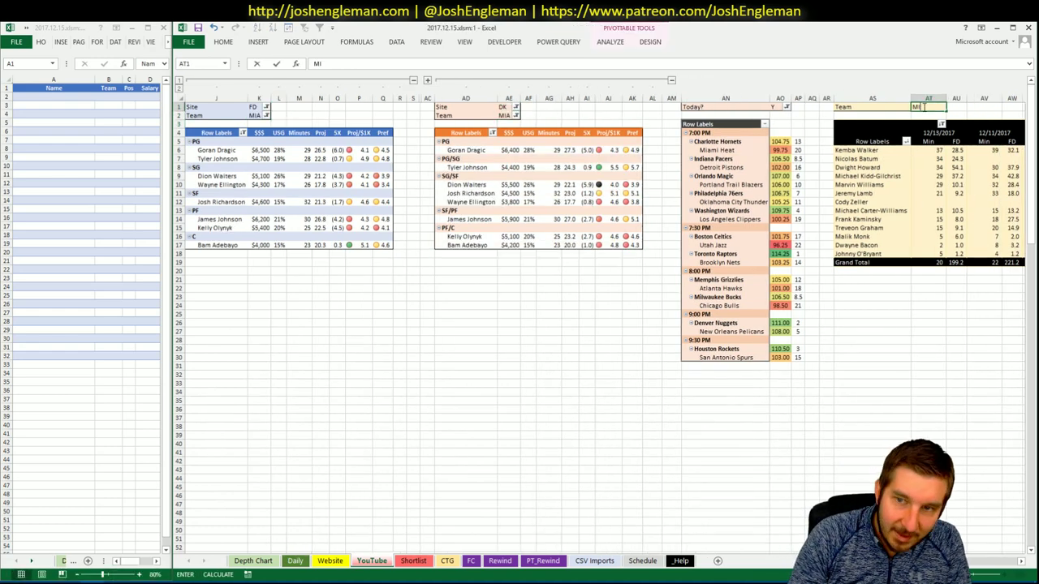
key("Return")
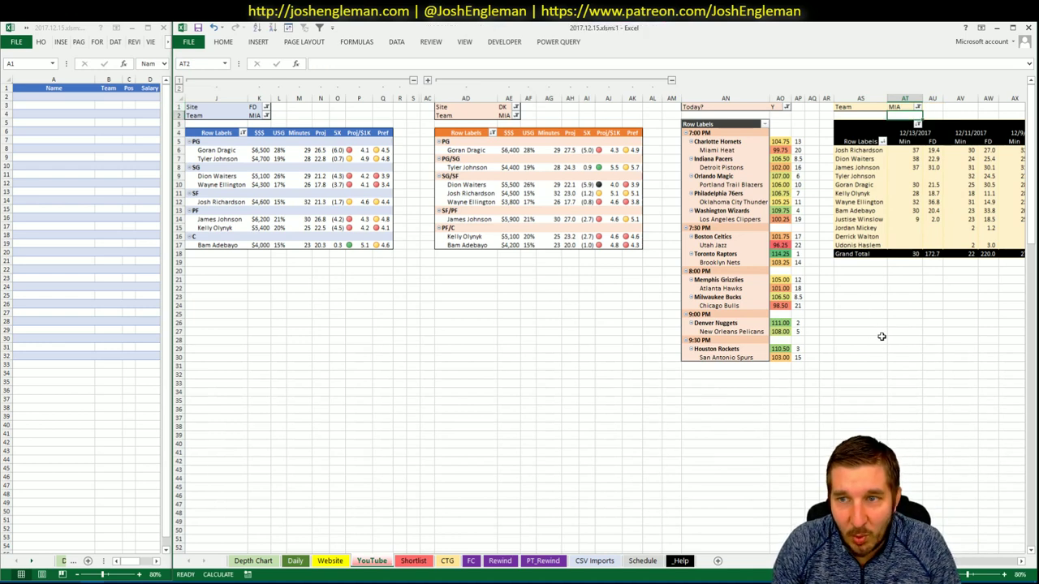
left_click(426, 268)
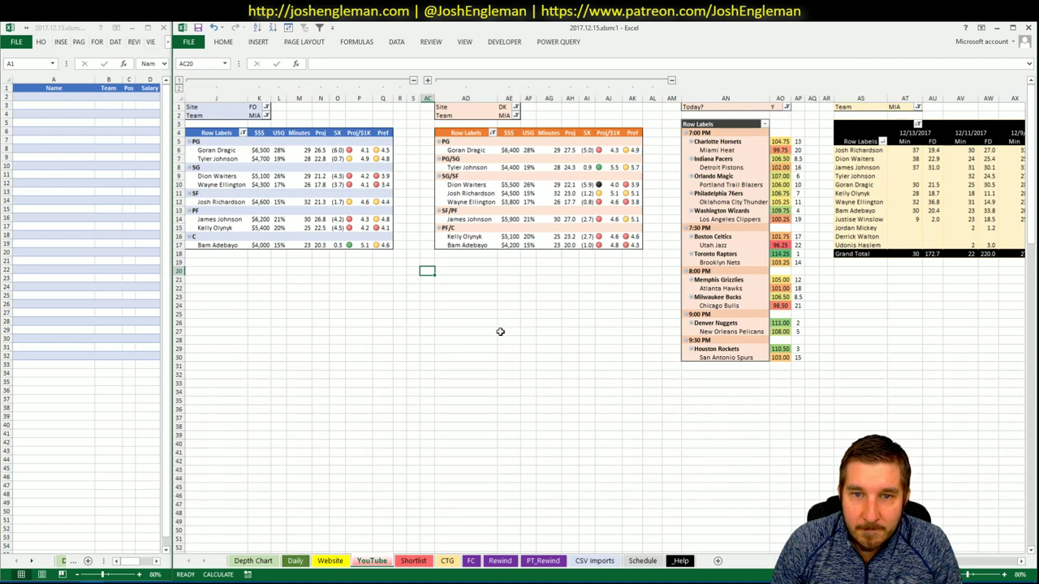
- Switch to Cleaning the Glass in the browser and open the Miami Heat team page by searching for "heat"
key("alt+Tab")
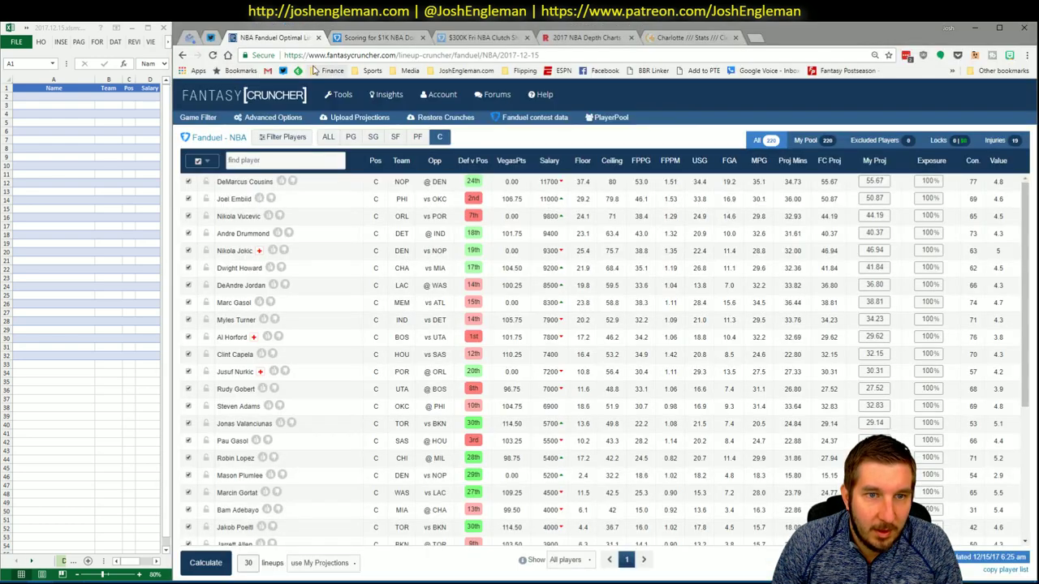
left_click(676, 37)
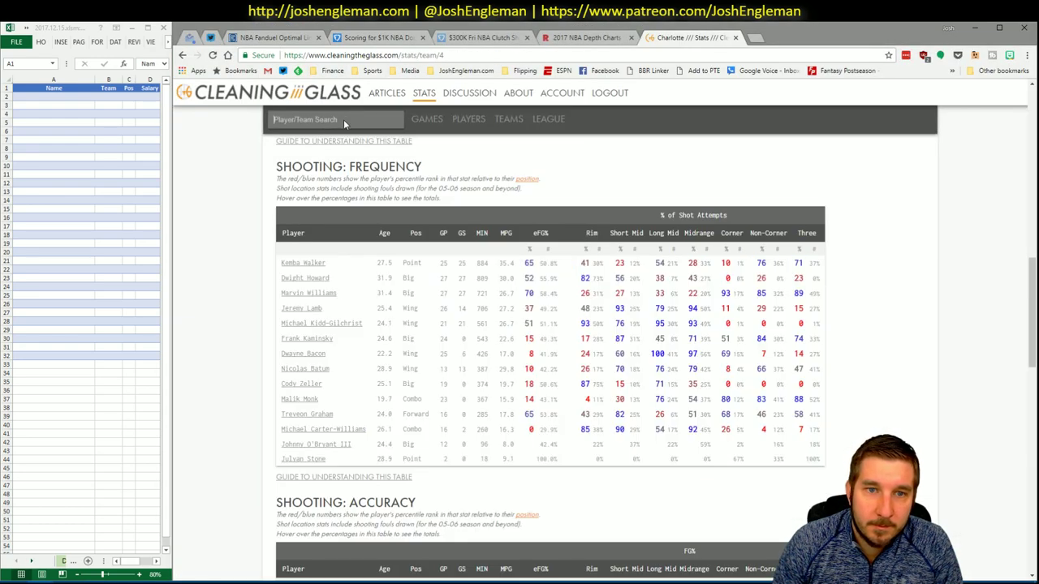
left_click(343, 119)
type("heat")
key("Down")
key("Return")
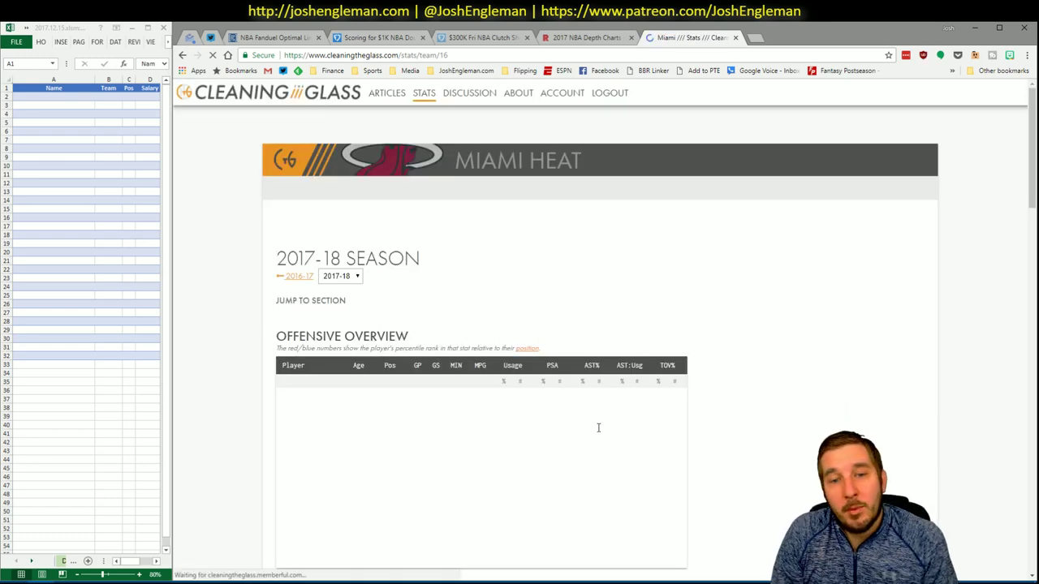
- Copy the Heat's player rows from the Shooting: Frequency table, then return to the Excel workbook
left_click(425, 312)
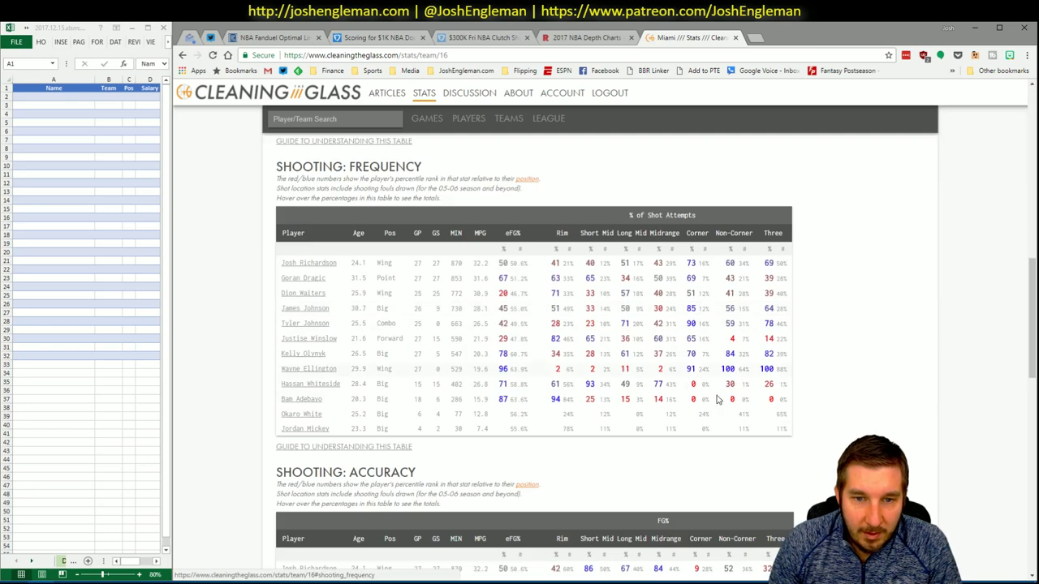
left_click_drag(791, 435, 281, 263)
key("alt+Tab")
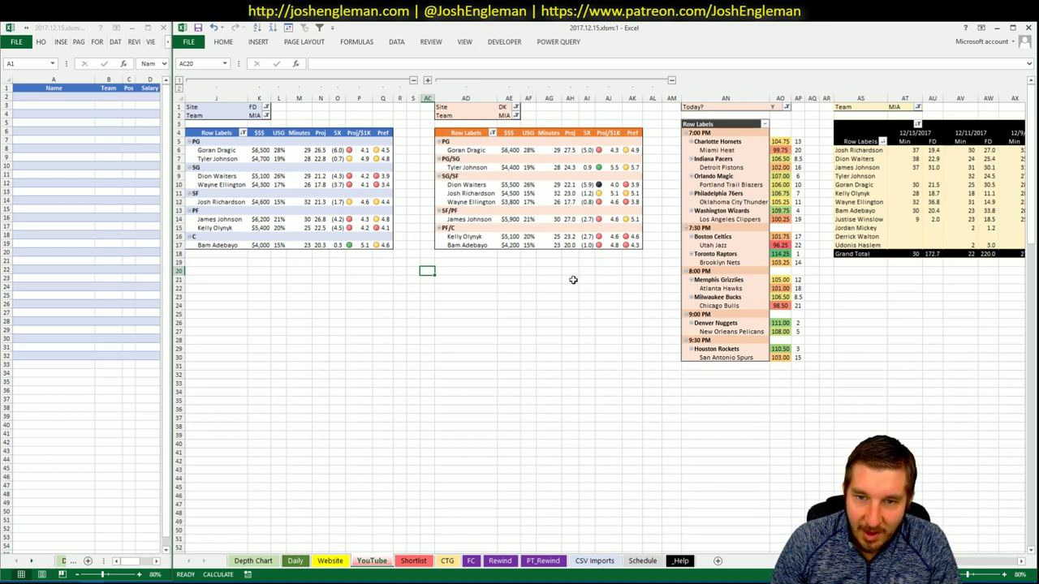
left_click(570, 271)
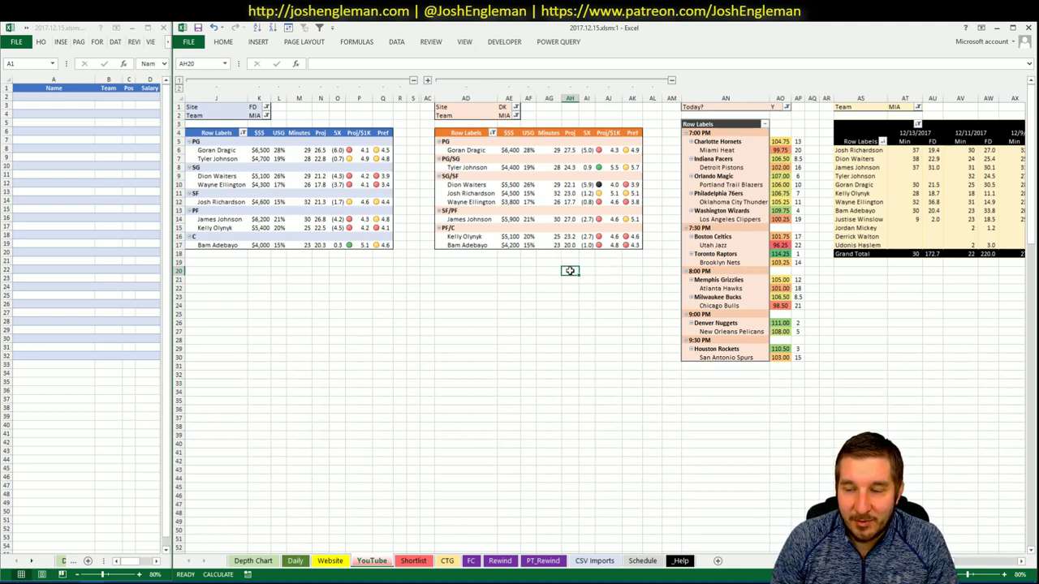
- Refresh the CTG sheet with the copied Heat shooting data and set the opponent to CHO
left_click(448, 560)
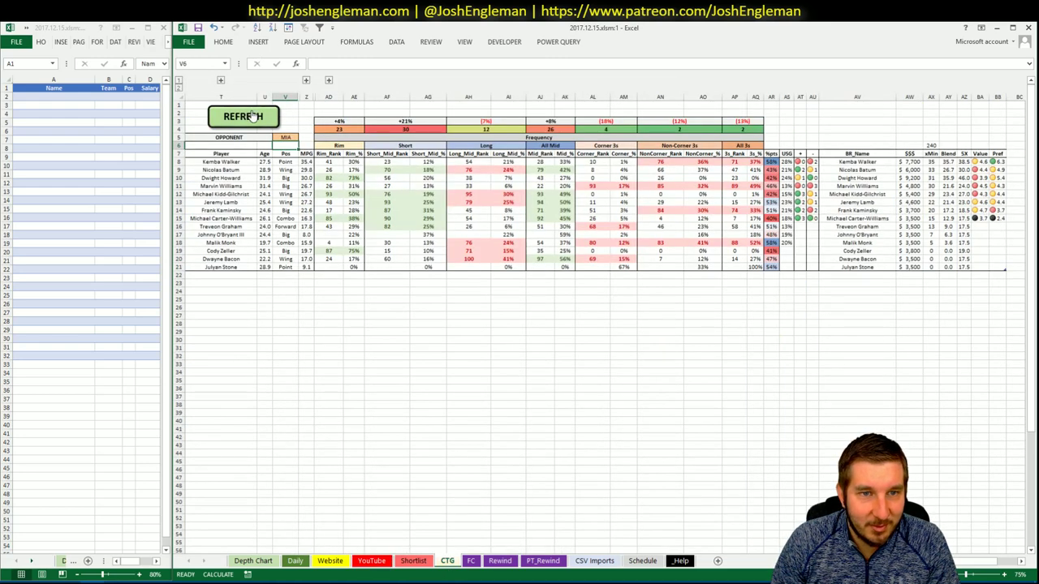
left_click(286, 136)
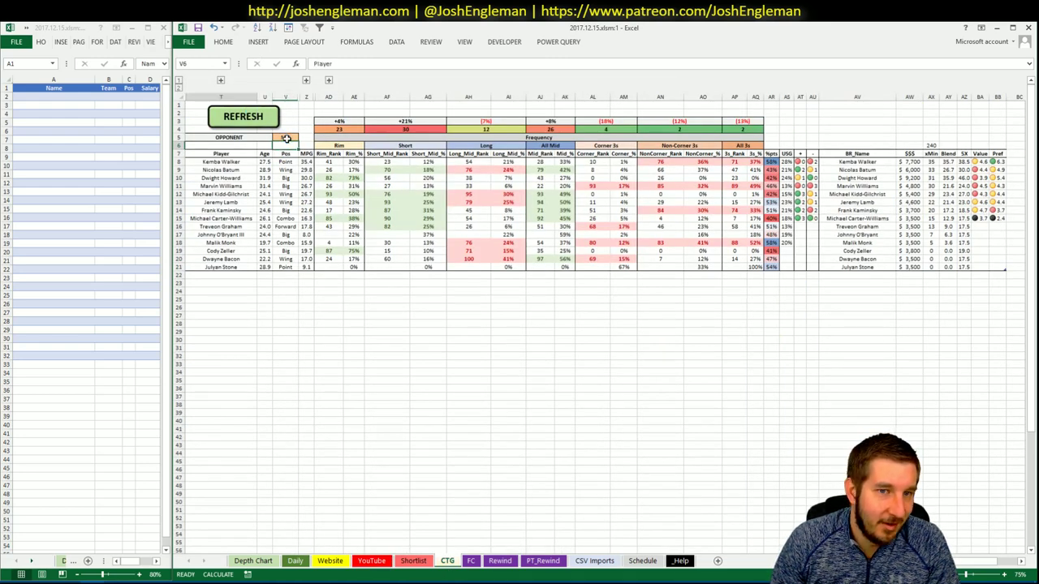
left_click(299, 138)
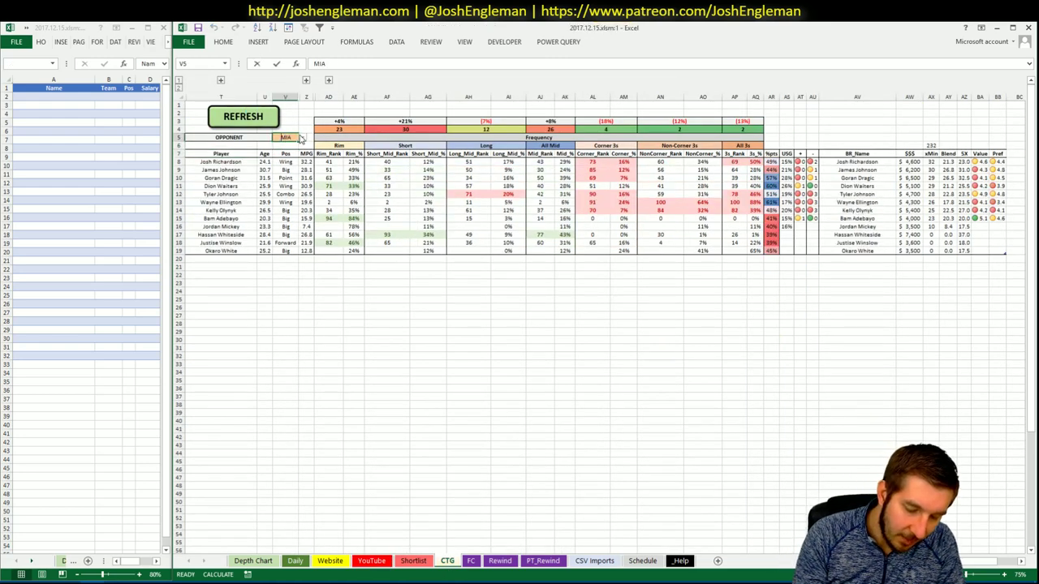
left_click(285, 174)
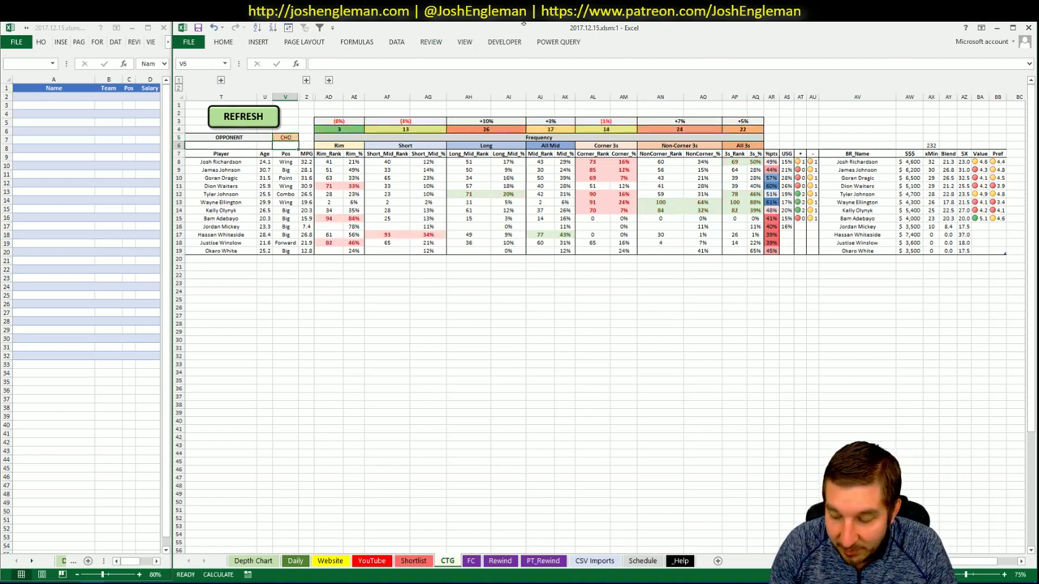
left_click(572, 113)
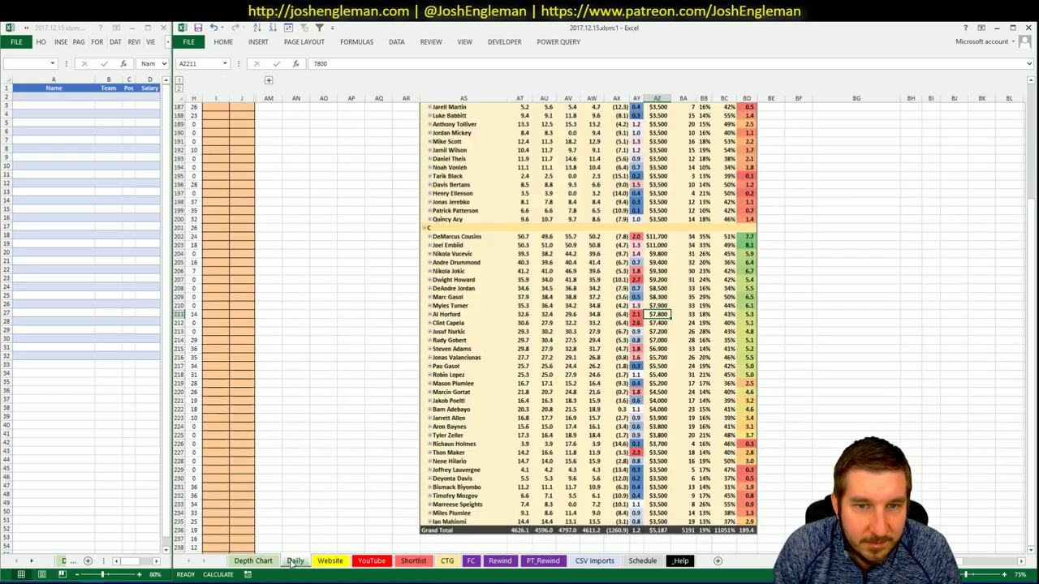
- Check the Daily sheet, then compare the Heat's FD and DK projections with their recent game logs on the YouTube sheet
left_click(294, 561)
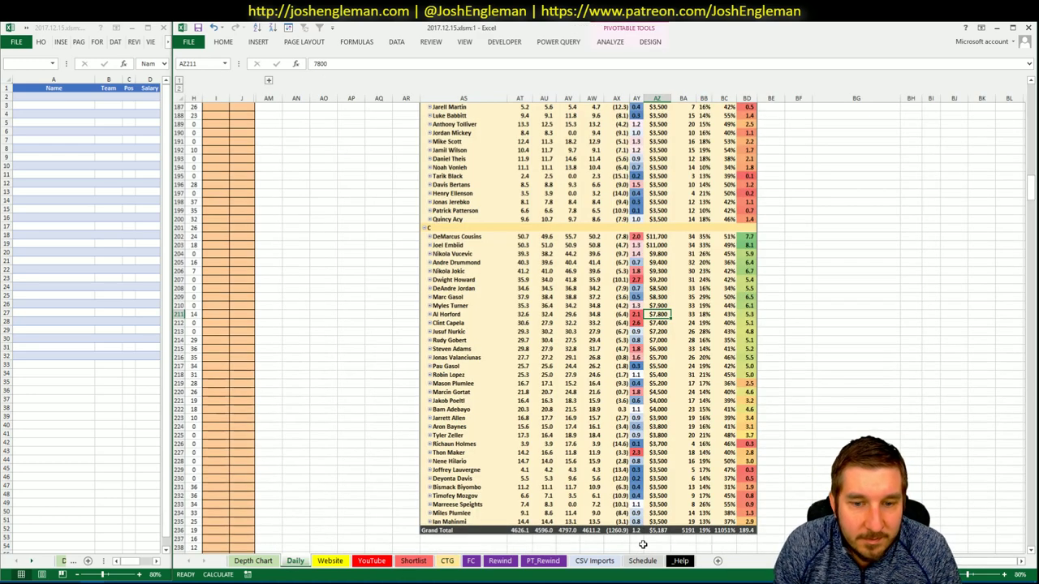
left_click(369, 560)
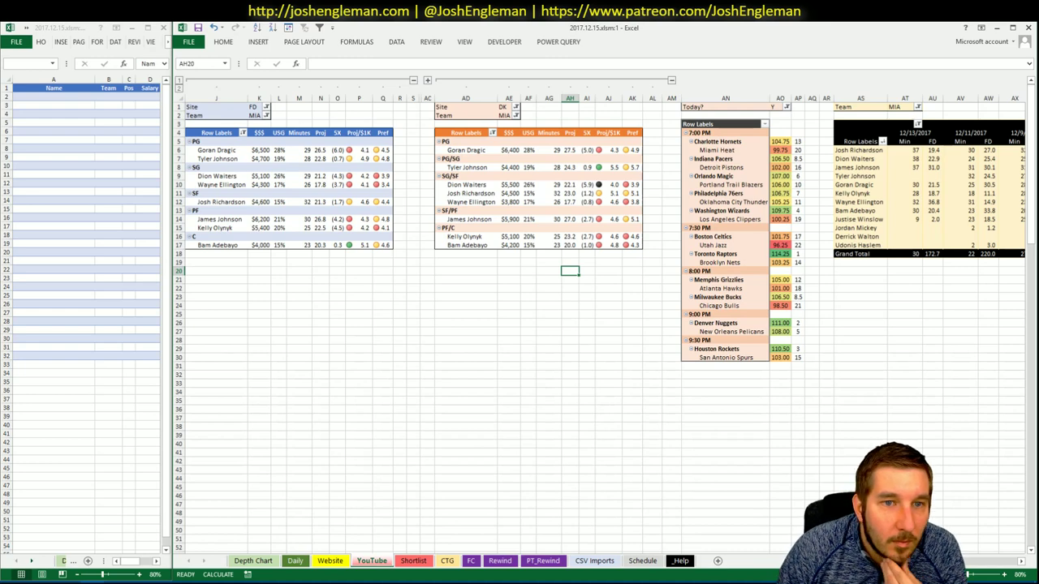
scroll(1022, 572, "right", 8)
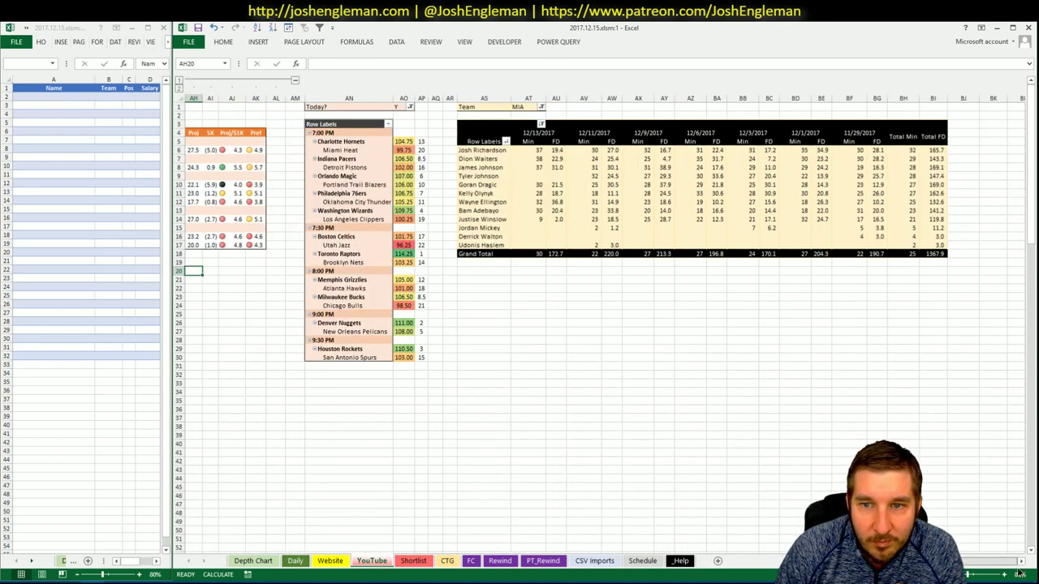
scroll(1020, 573, "left", 8)
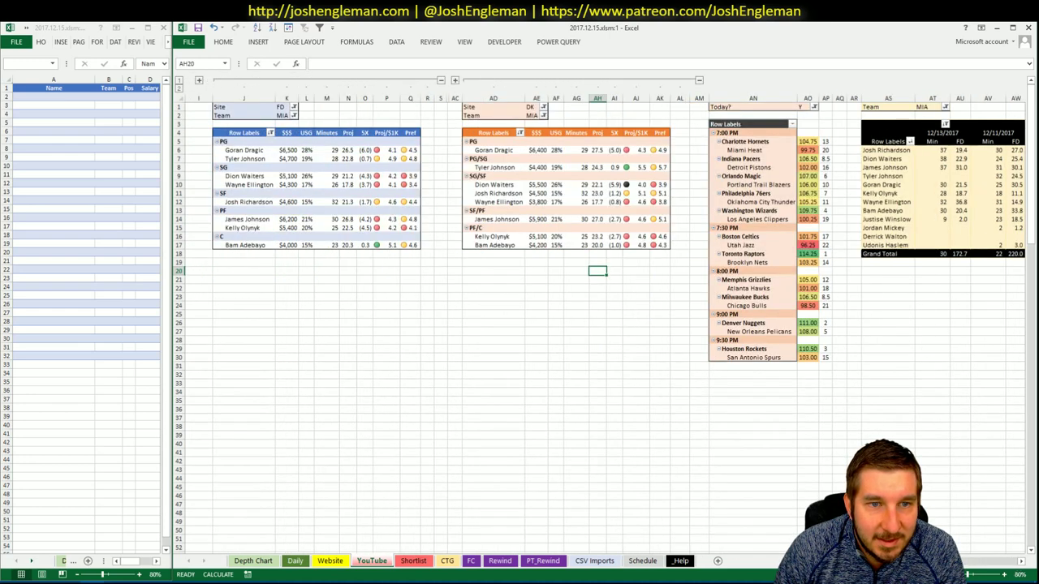
scroll(1020, 573, "right", 8)
scroll(1020, 573, "left", 8)
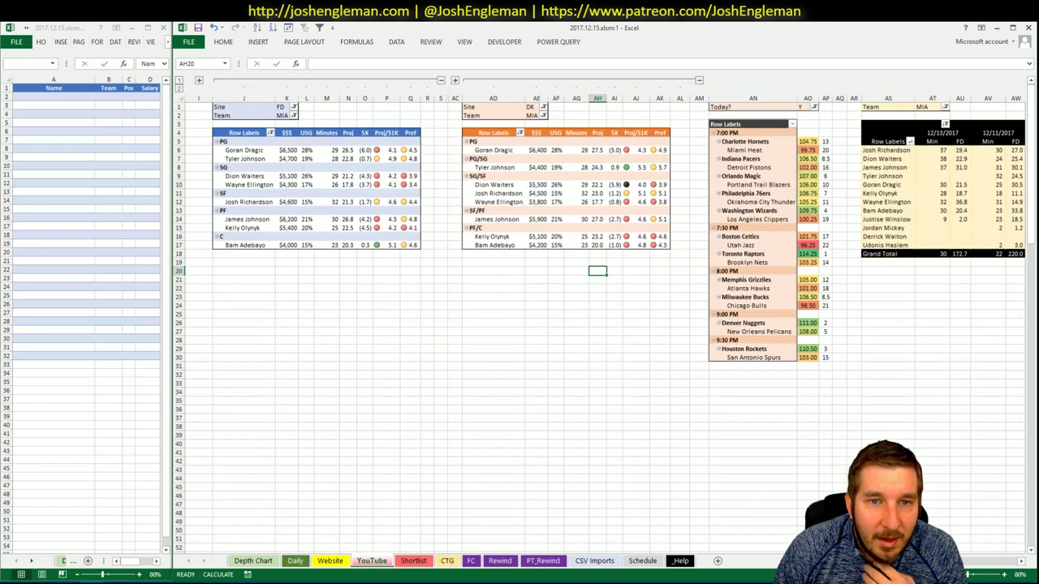
scroll(1000, 562, "right", 8)
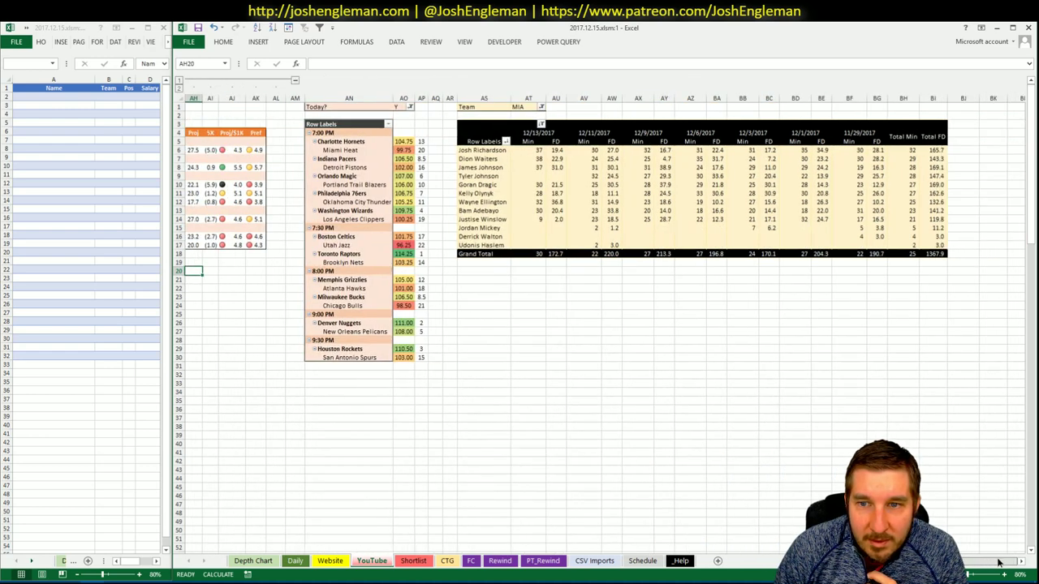
scroll(1000, 563, "left", 8)
left_click(109, 116)
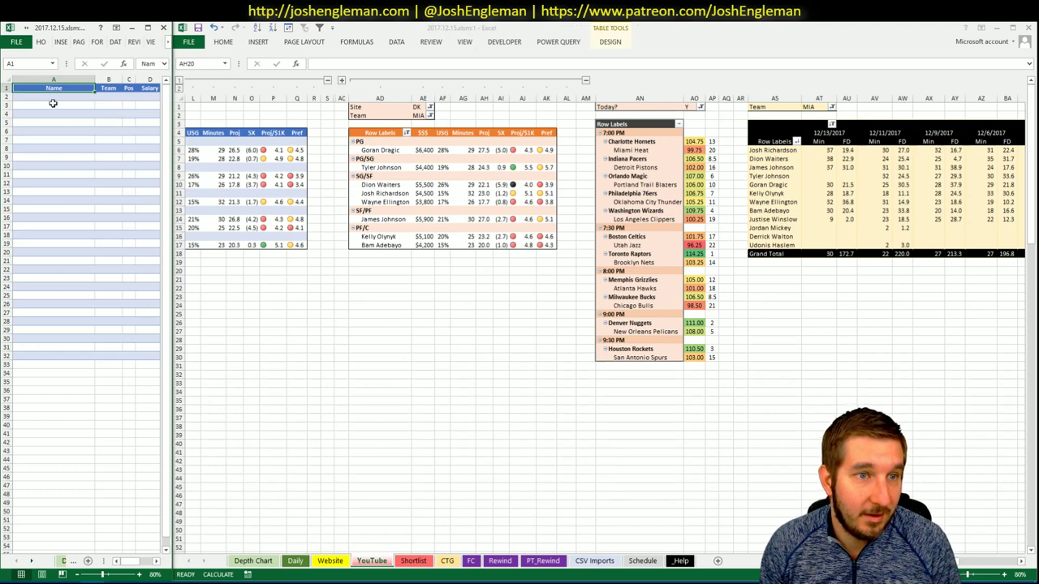
left_click(57, 96)
type("Tyler")
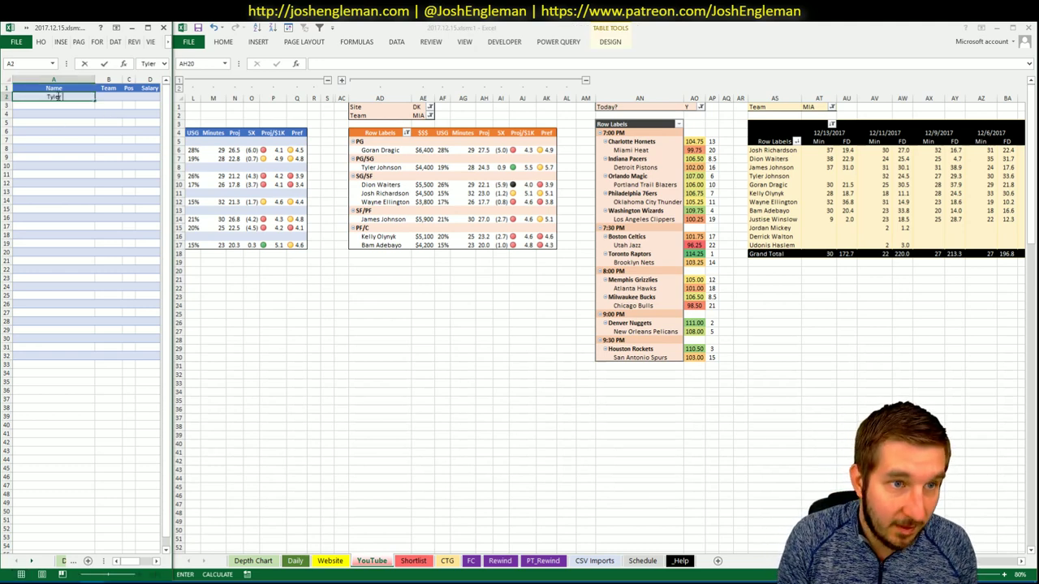
type(" Johnson")
key("Return")
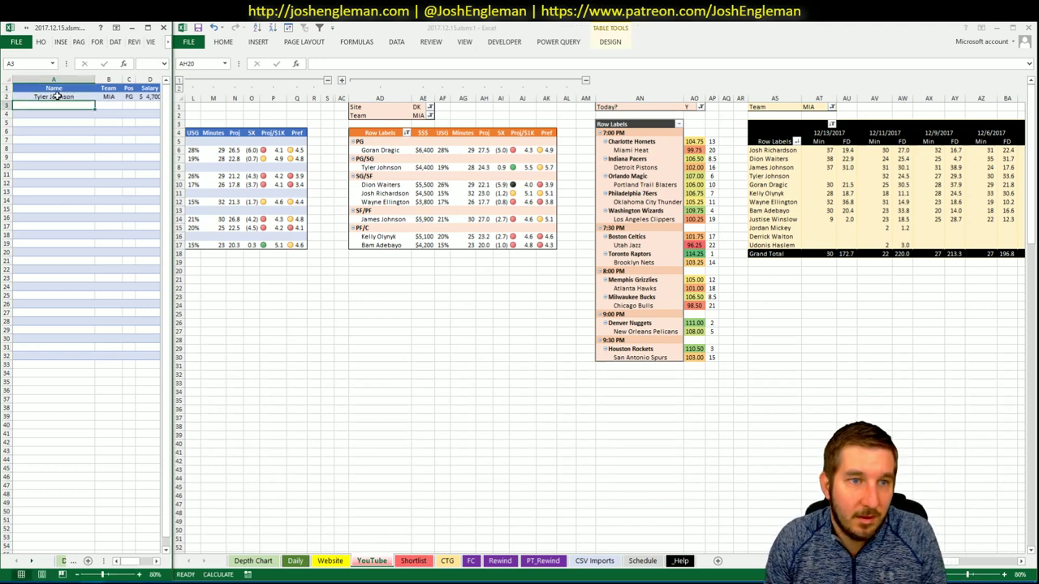
- Examine the Heat players' recent minutes and FD points alongside their projections on the YouTube sheet
left_click(320, 285)
scroll(601, 317, "left", 3)
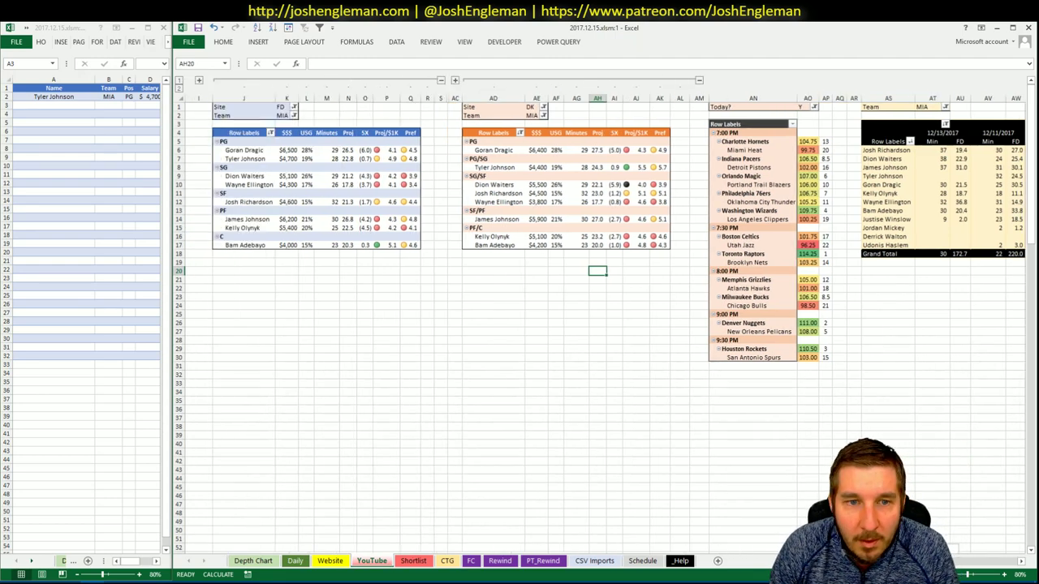
scroll(600, 316, "right", 10)
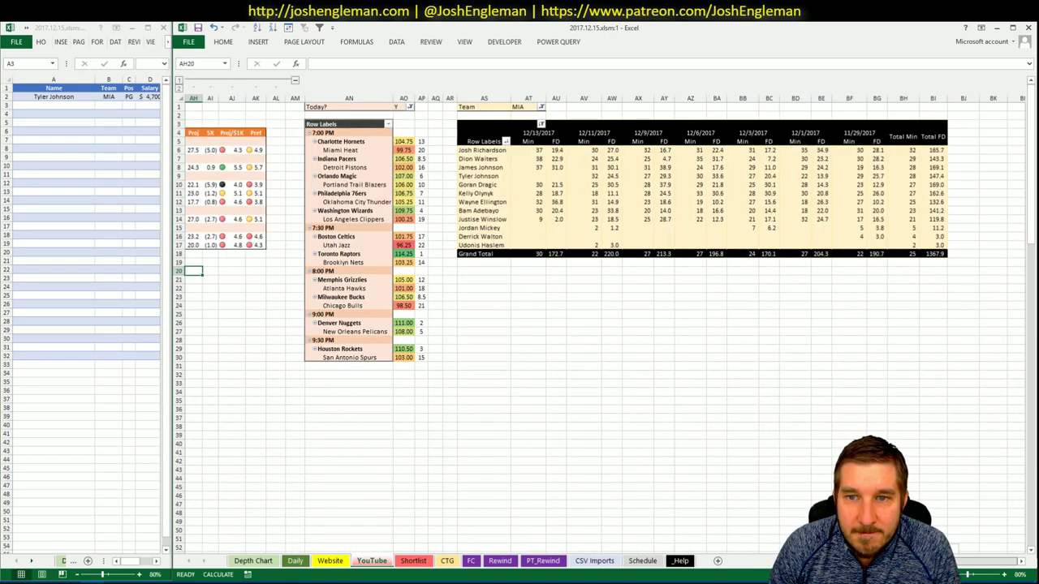
scroll(601, 316, "left", 10)
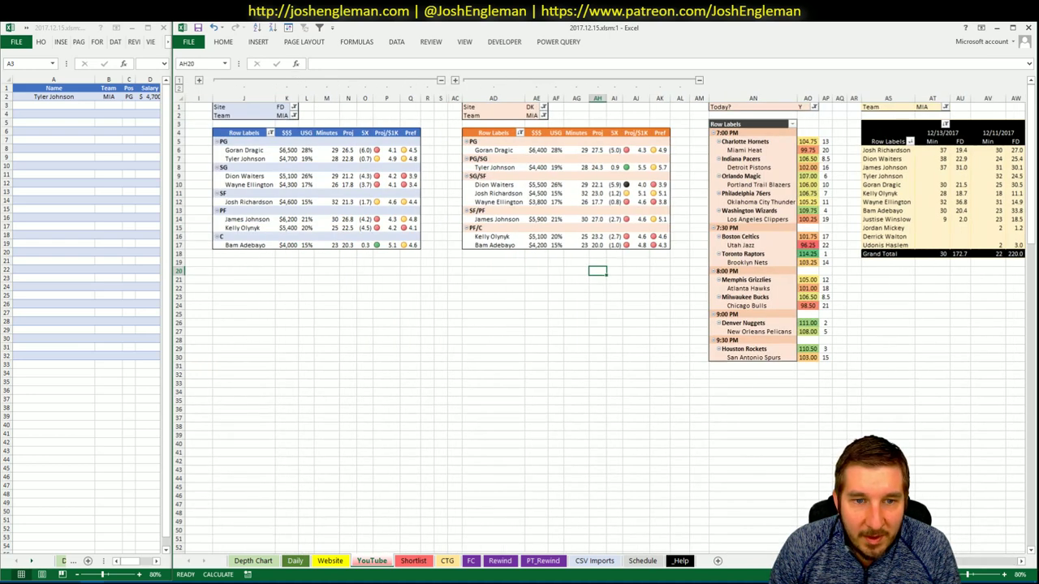
scroll(601, 316, "right", 10)
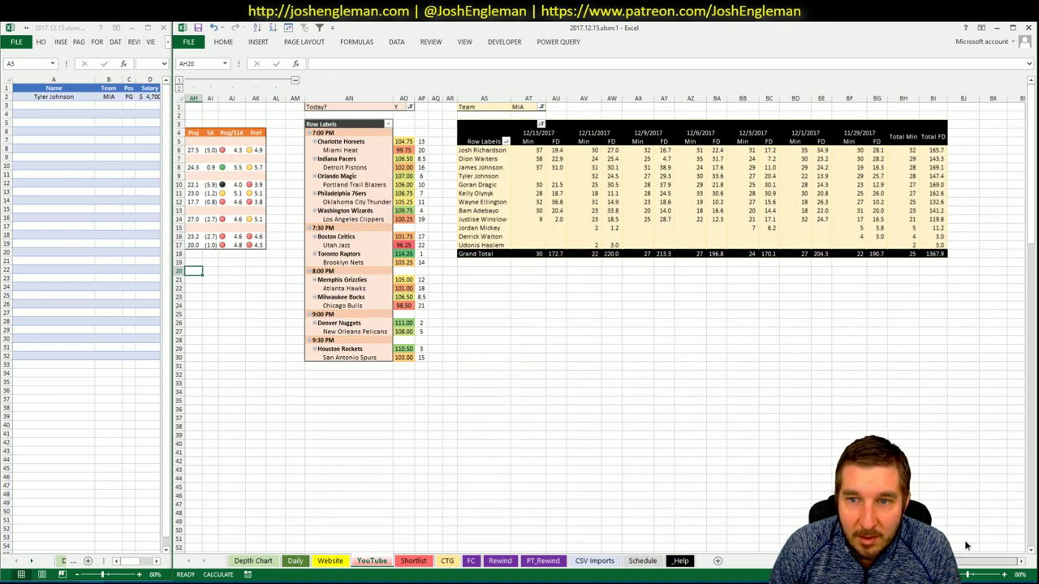
scroll(966, 545, "left", 4)
scroll(604, 314, "left", 1)
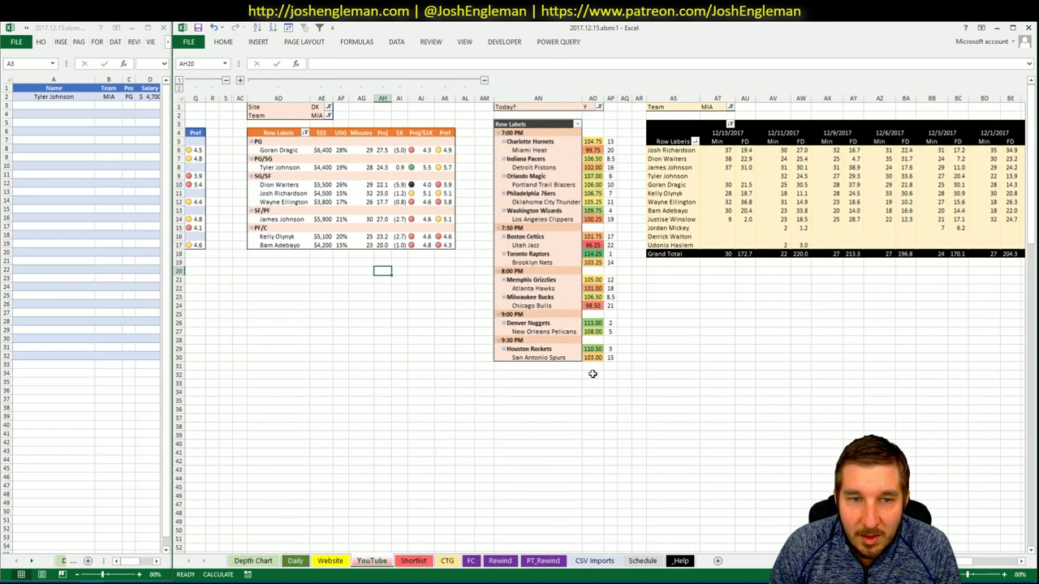
scroll(605, 314, "left", 5)
- Add Bam Adebayo to the player list in the row below Tyler Johnson
left_click(73, 107)
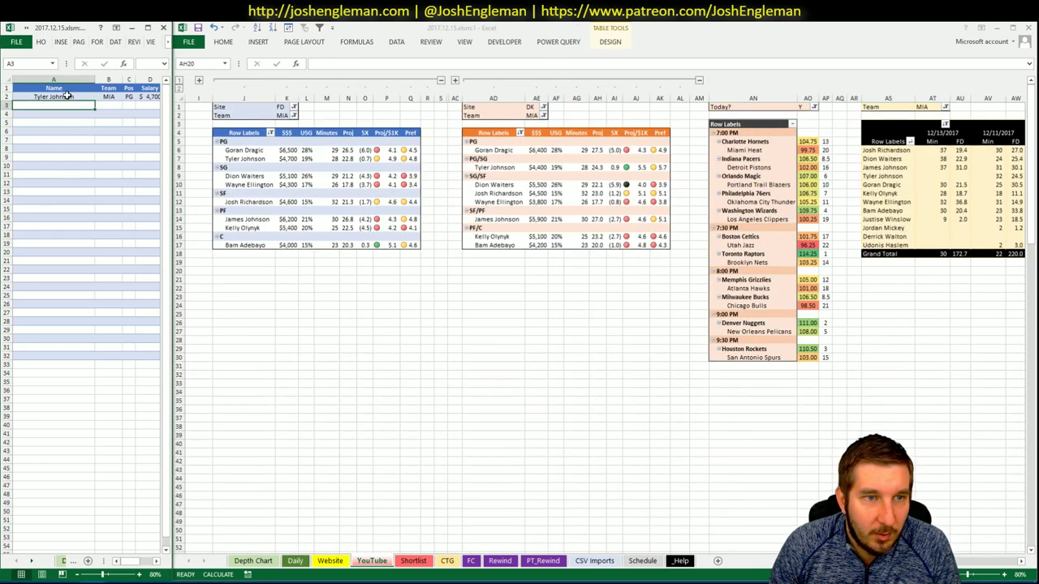
type("Bam Ad")
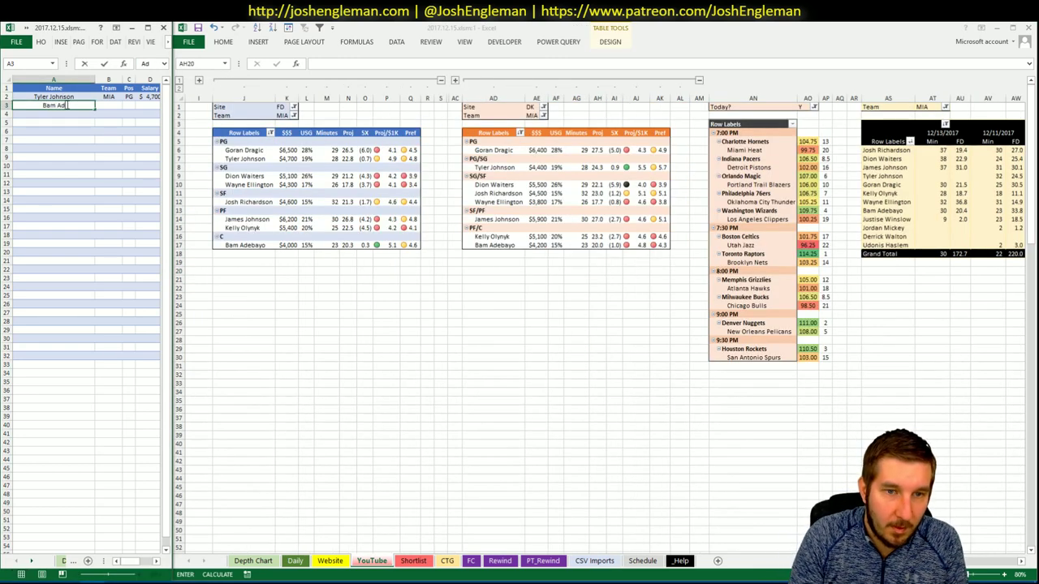
type("ebayo")
key("Return")
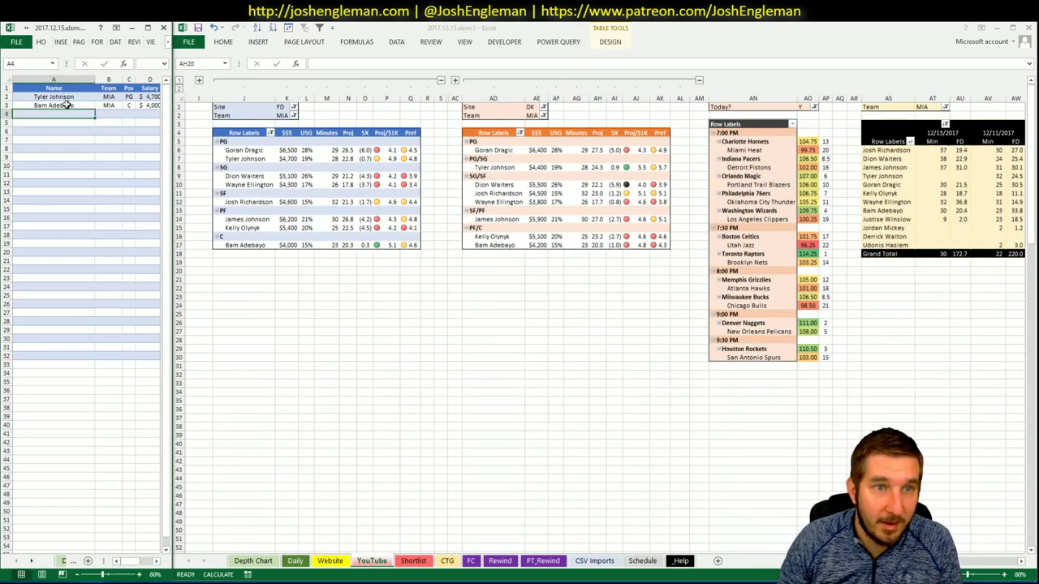
- Filter both the FD and DK projection tables on the YouTube sheet to team IND
key("ctrl+F6")
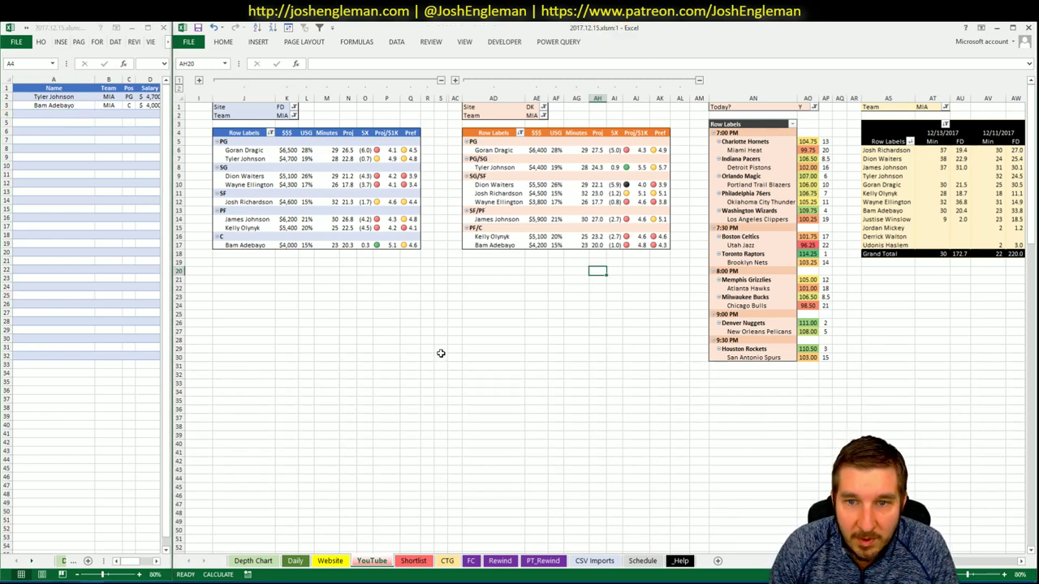
left_click(429, 273)
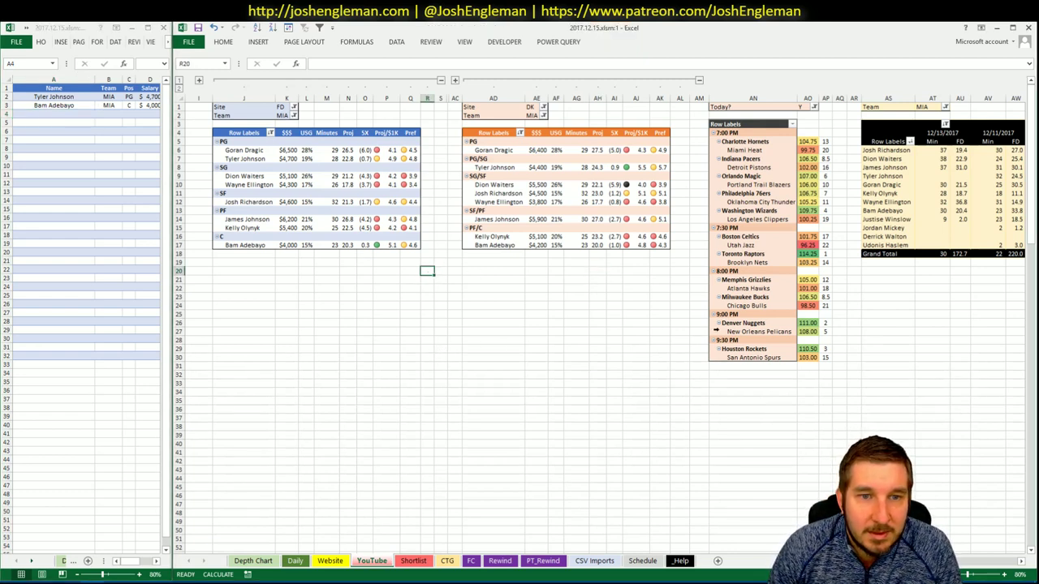
left_click(616, 374)
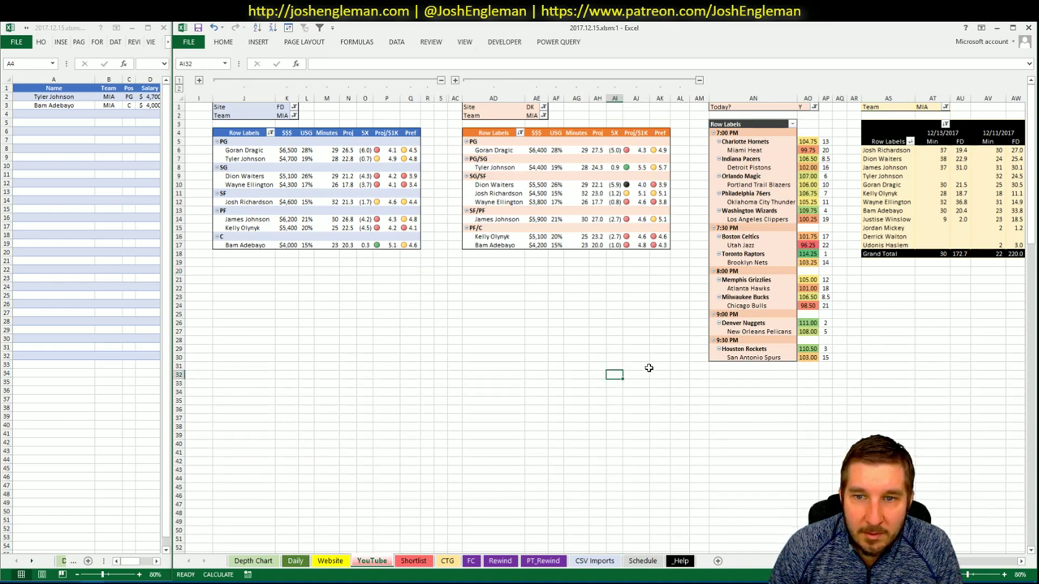
left_click(283, 116)
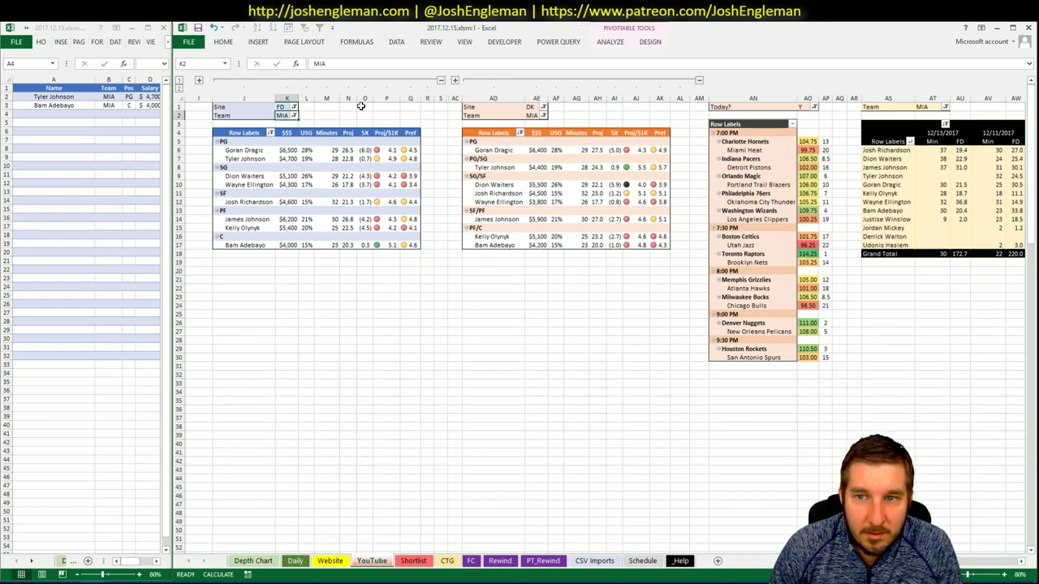
type("IND")
key("Return")
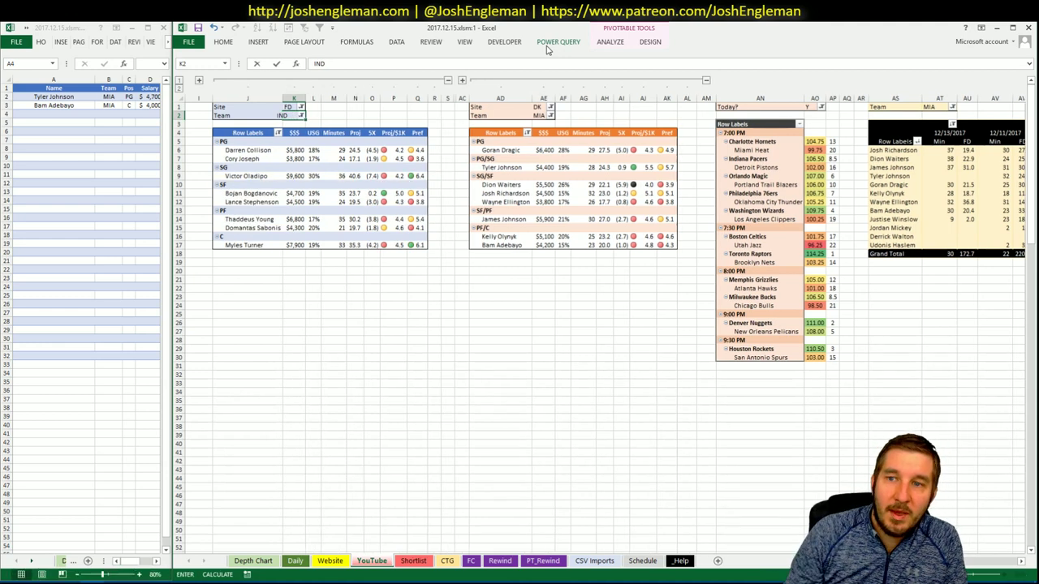
left_click(540, 115)
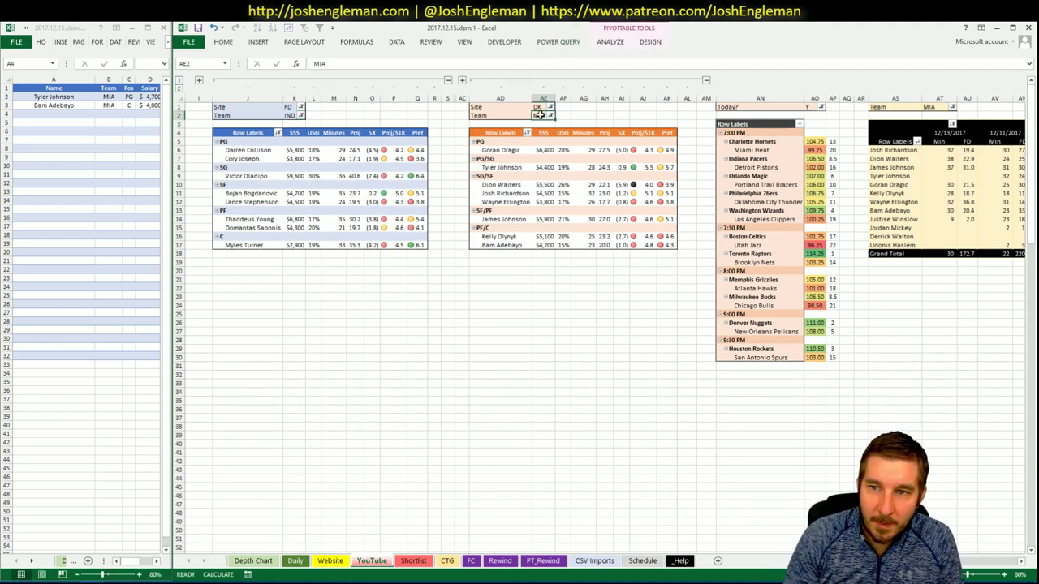
type("IND")
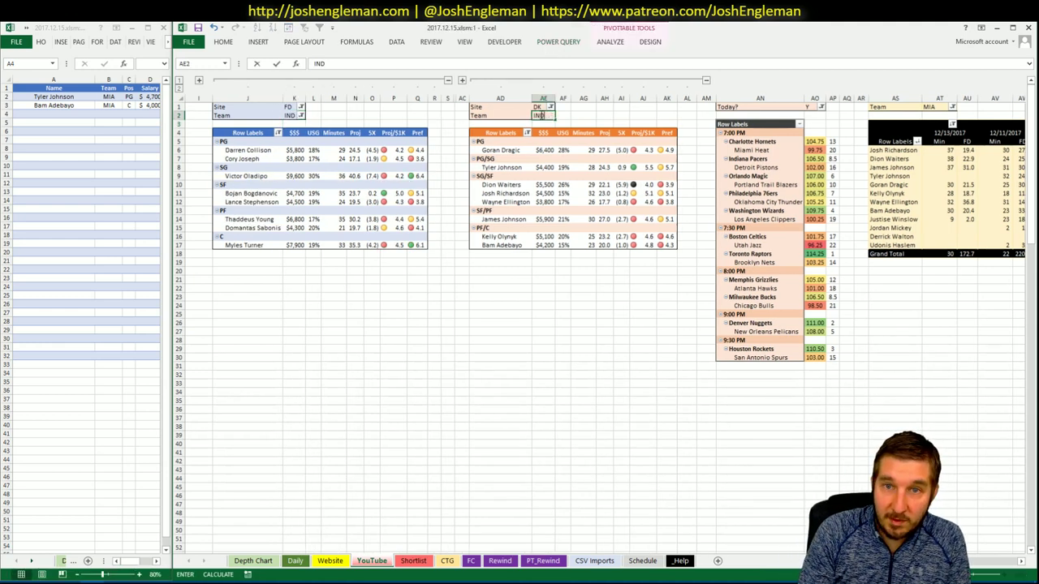
key("Return")
- Set the team filter of the recent game log table to IND
left_click(948, 107)
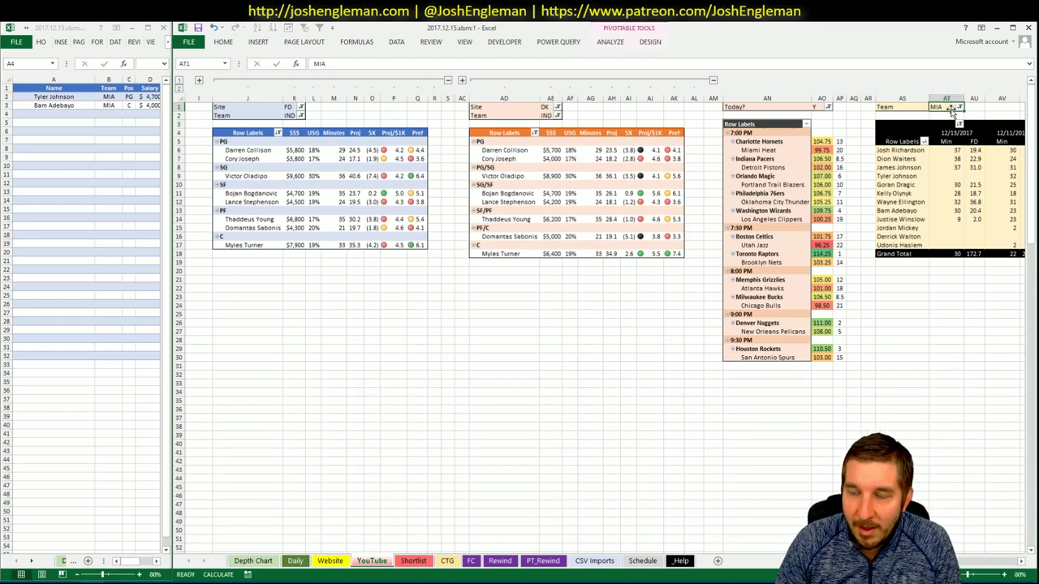
type("IND")
key("Return")
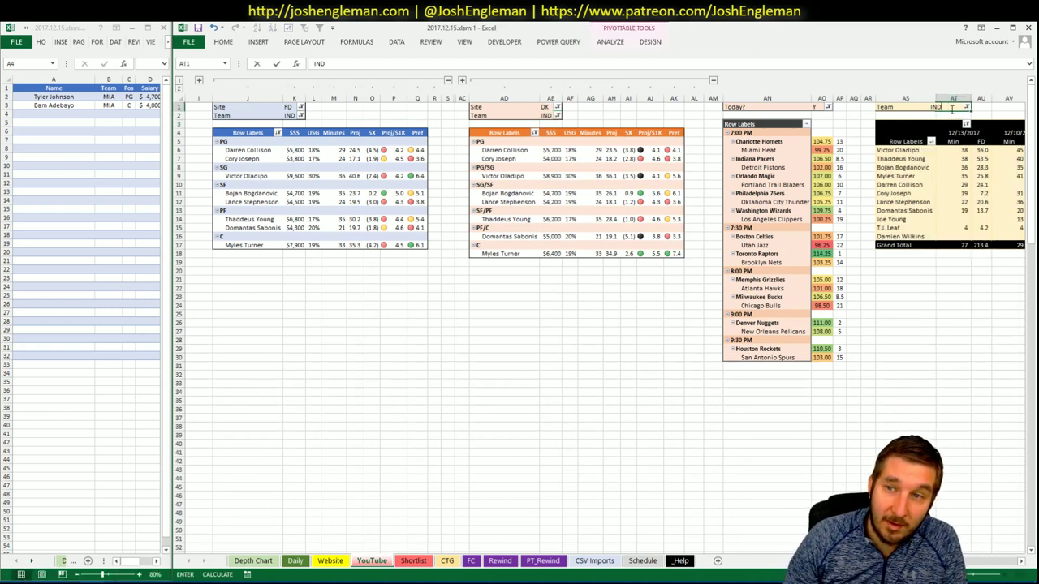
left_click(475, 349)
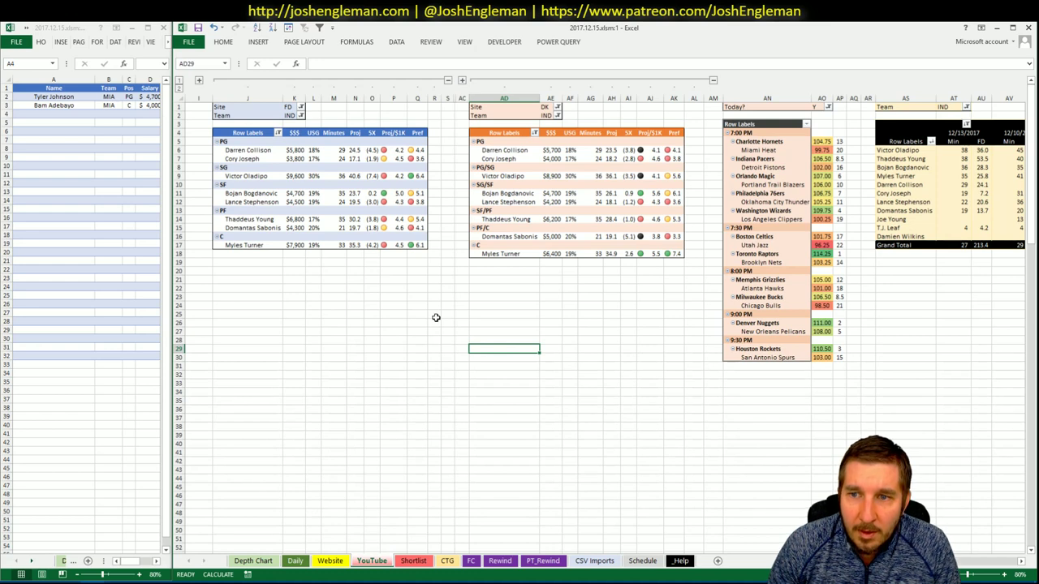
left_click(395, 270)
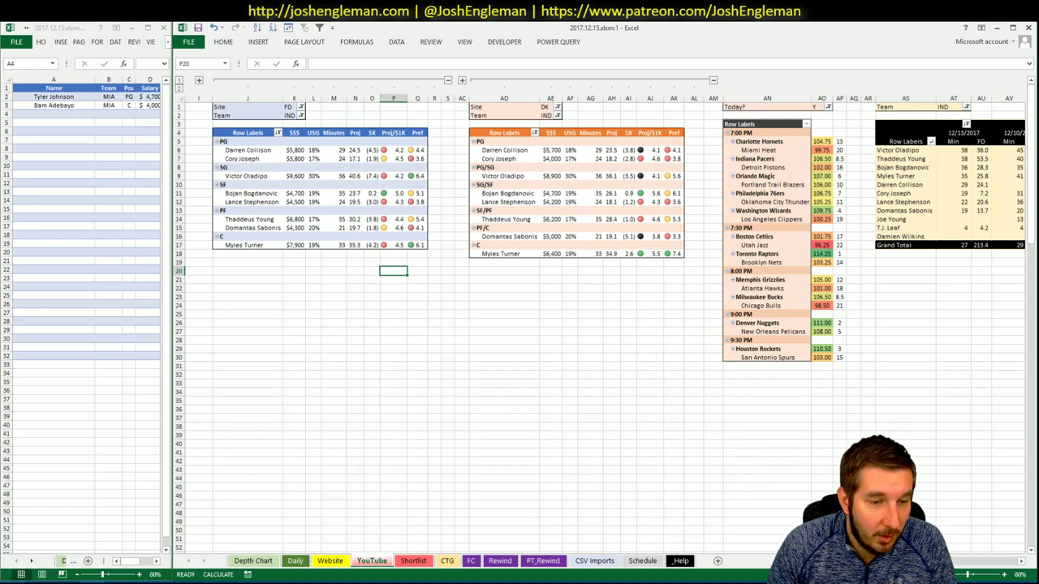
- Switch to Cleaning the Glass in the browser and open the Indiana Pacers' Shooting: Frequency table
left_click(41, 583)
left_click(329, 118)
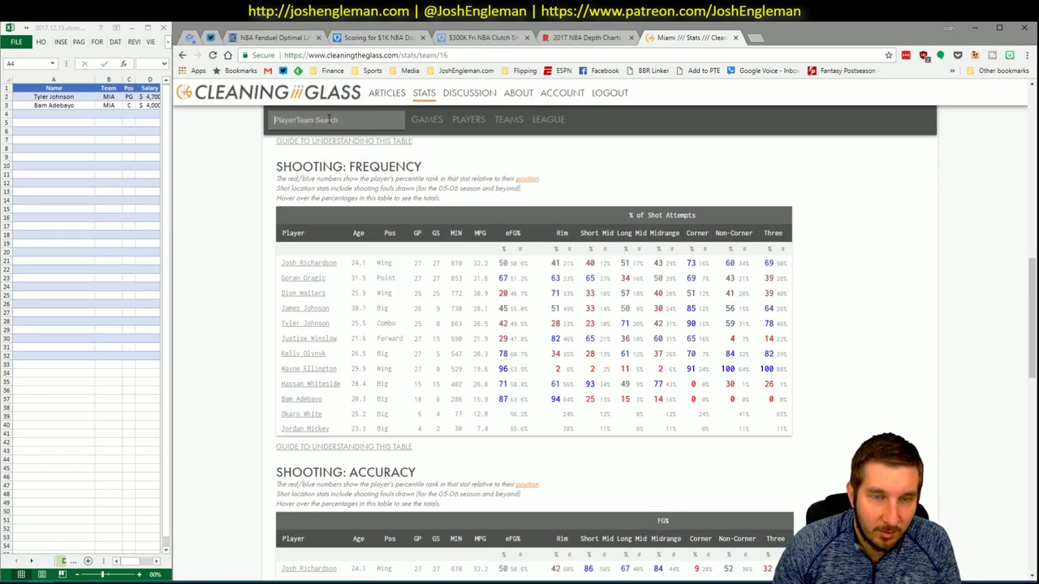
type("Indian")
key("Down")
key("Return")
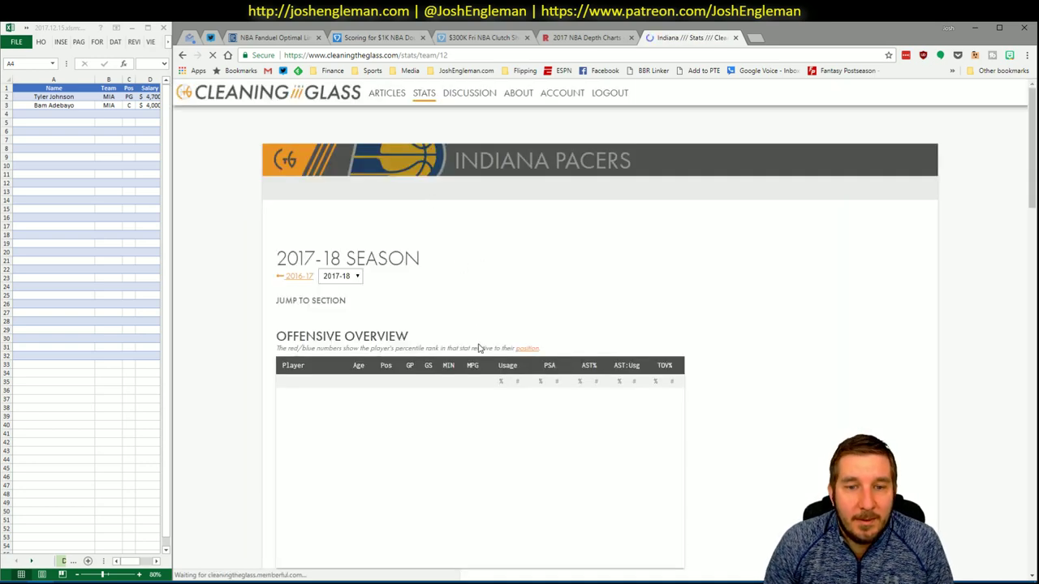
scroll(433, 316, "down", 5)
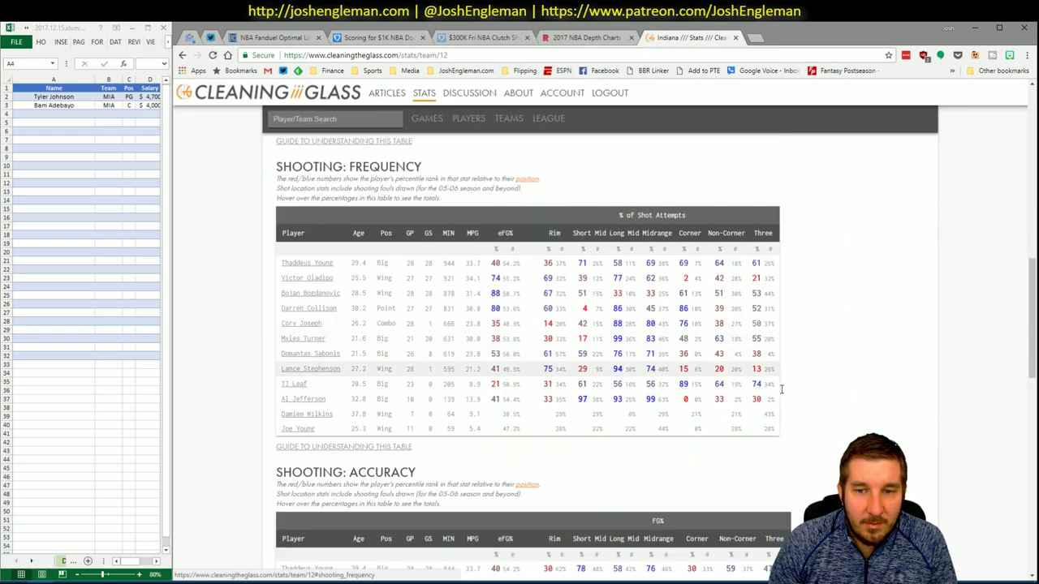
- Load the Pacers' shooting frequency rows into the CTG sheet and set the opponent to DET
left_click_drag(778, 436, 283, 268)
key("ctrl+c")
key("alt+Tab")
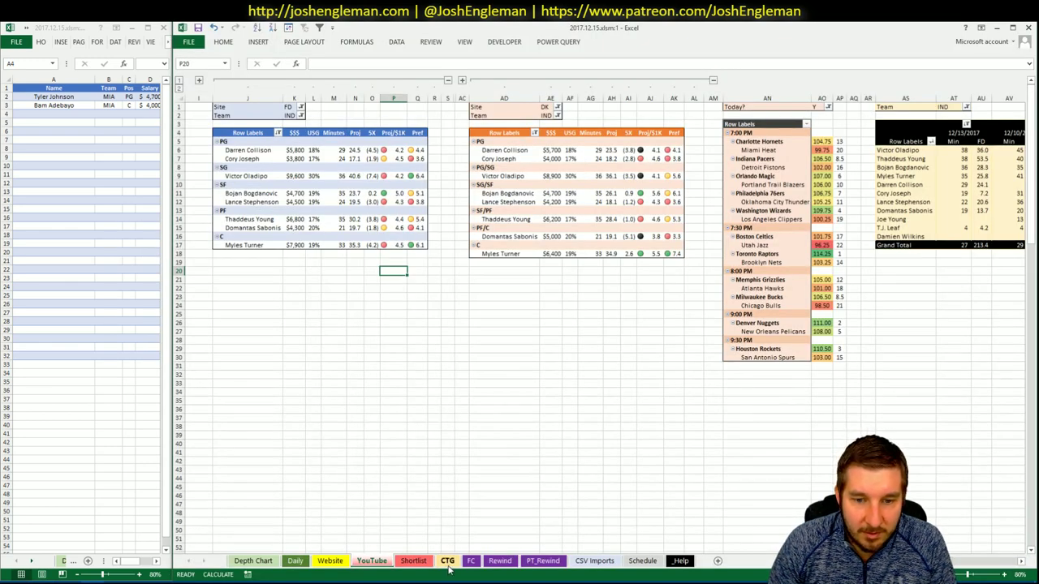
key("ctrl+Page_Down")
left_click(258, 115)
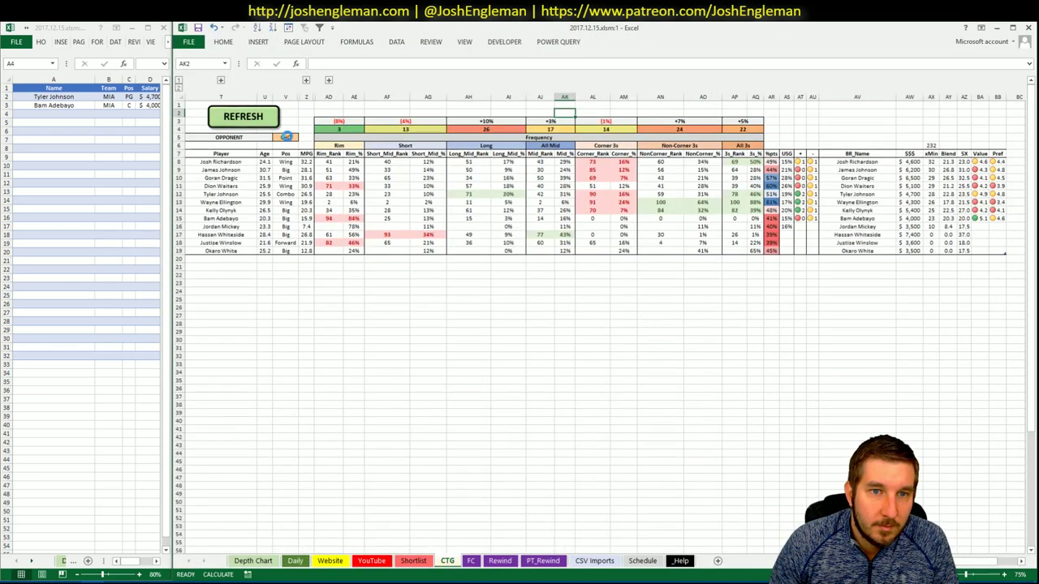
left_click(286, 137)
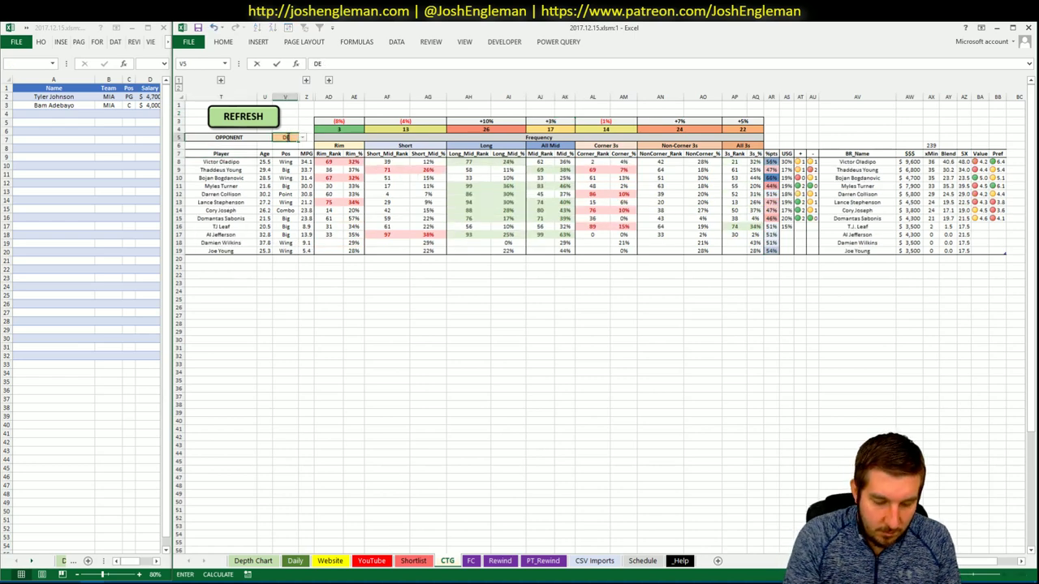
key("Delete")
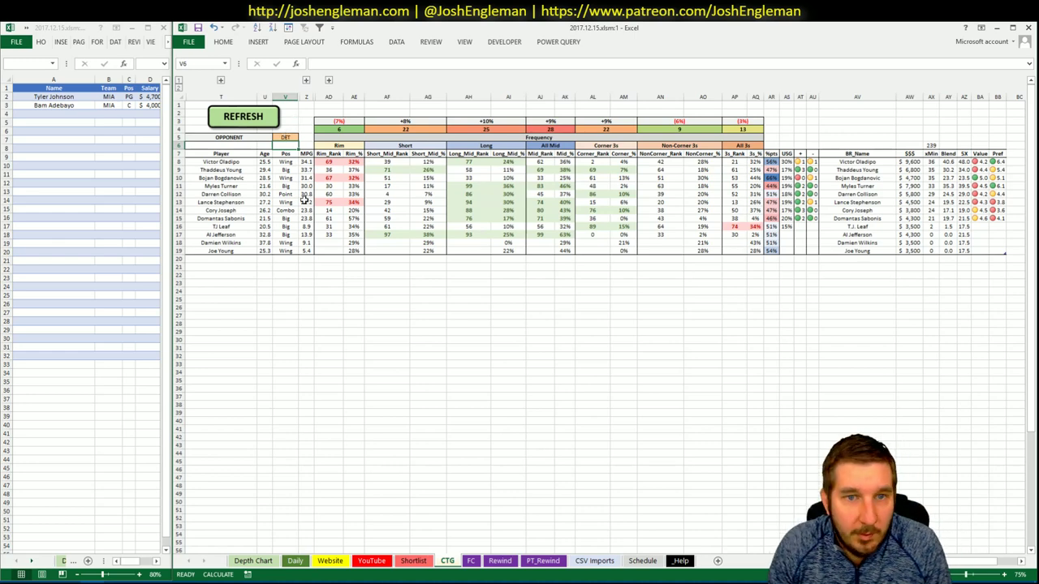
- Check the Pacers' game logs on the YouTube sheet and add Darren Collison to the player list below Bam Adebayo
left_click(372, 561)
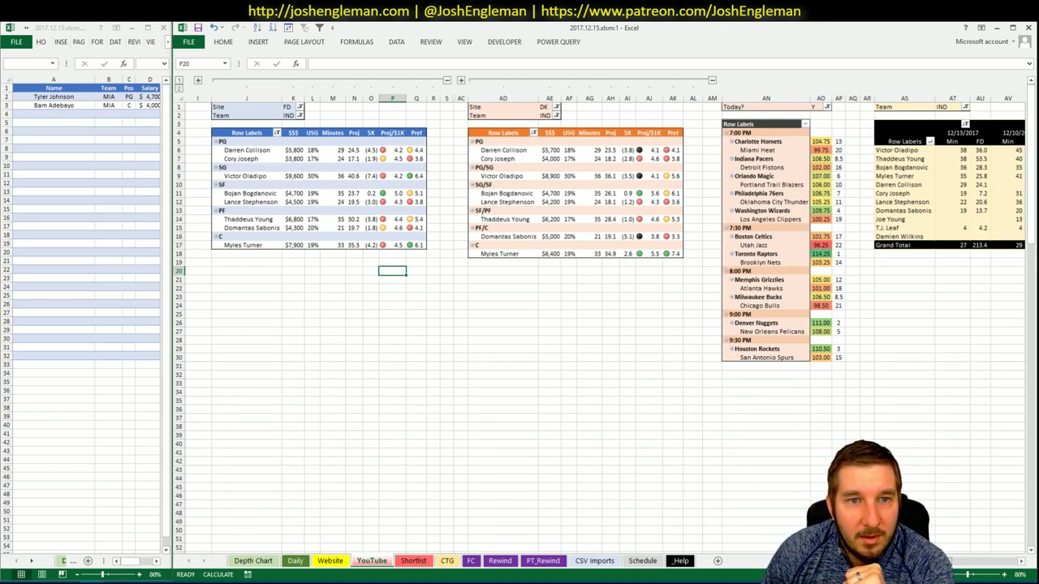
scroll(977, 563, "right", 5)
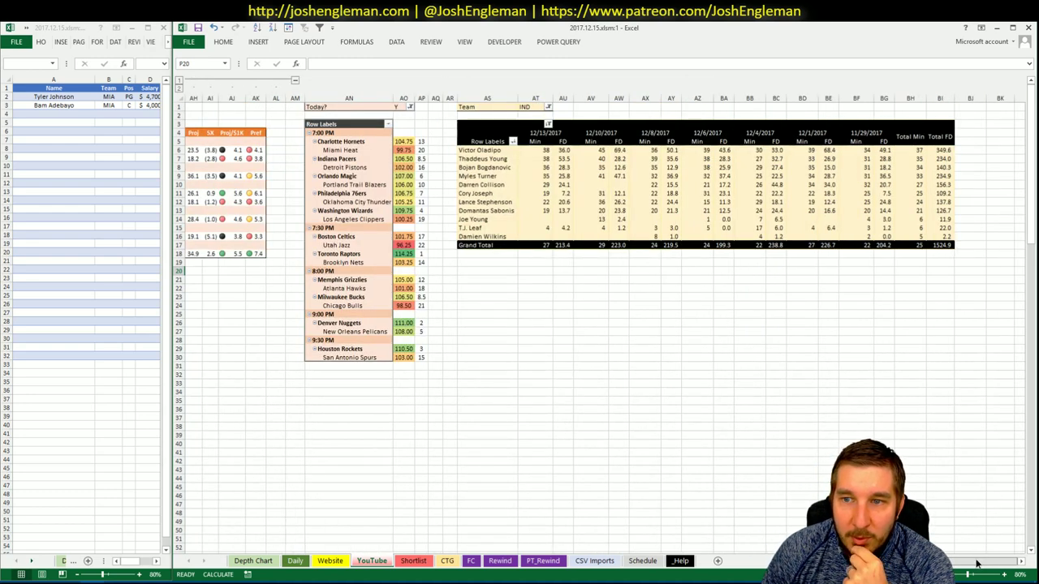
scroll(974, 561, "left", 4)
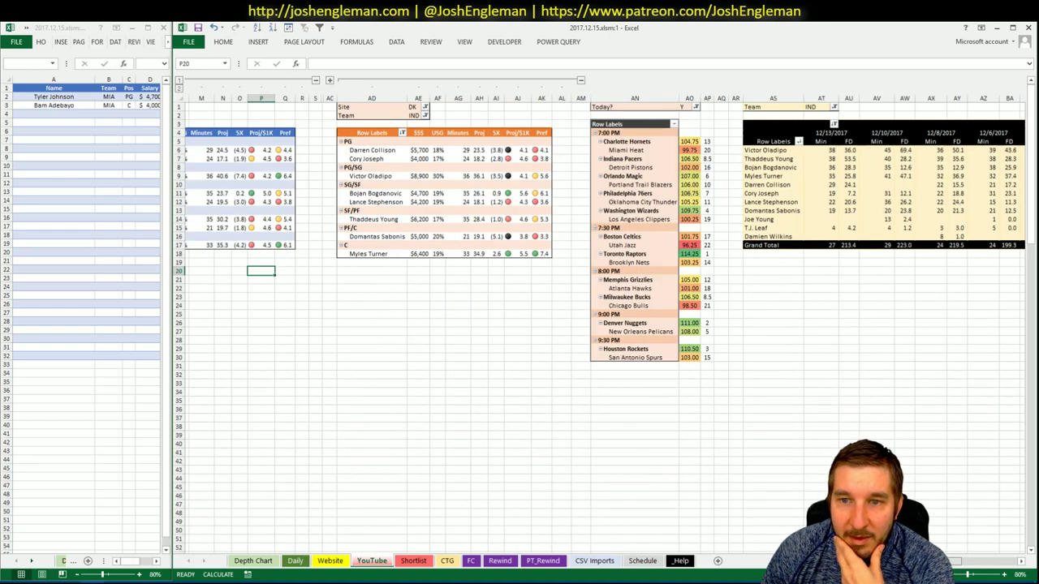
scroll(974, 561, "left", 3)
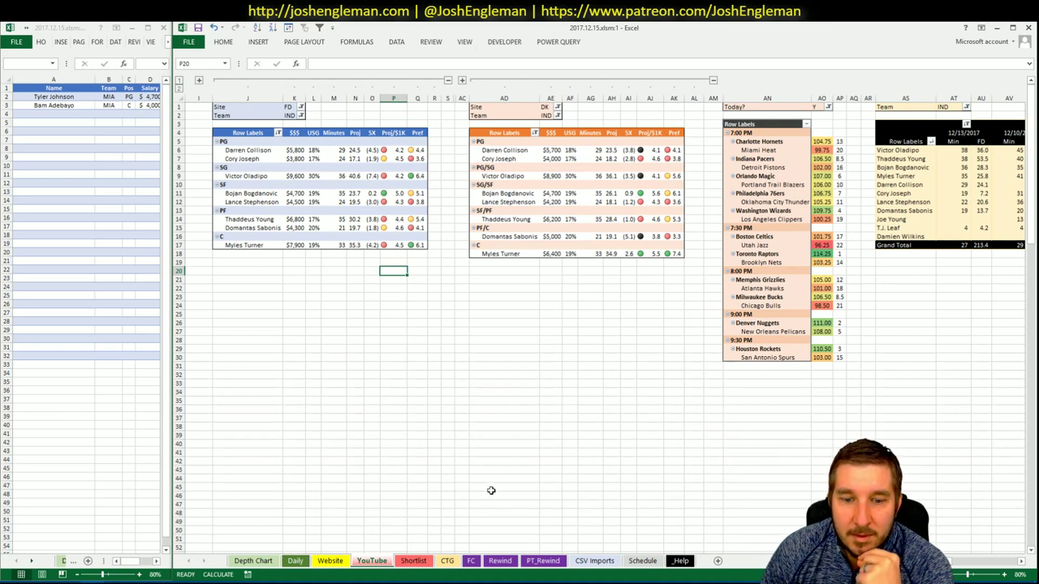
left_click(71, 114)
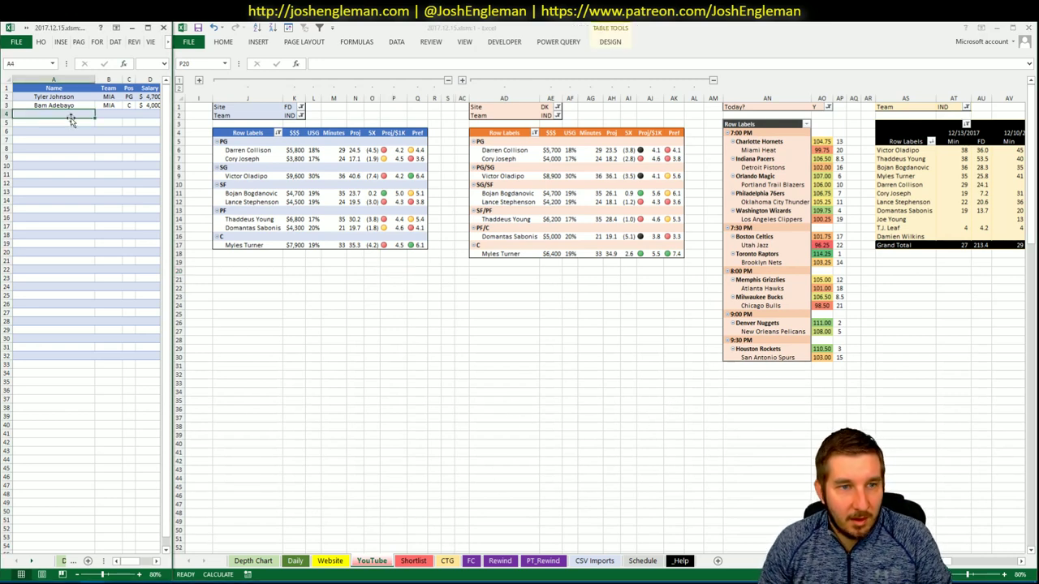
type("Darren Collison")
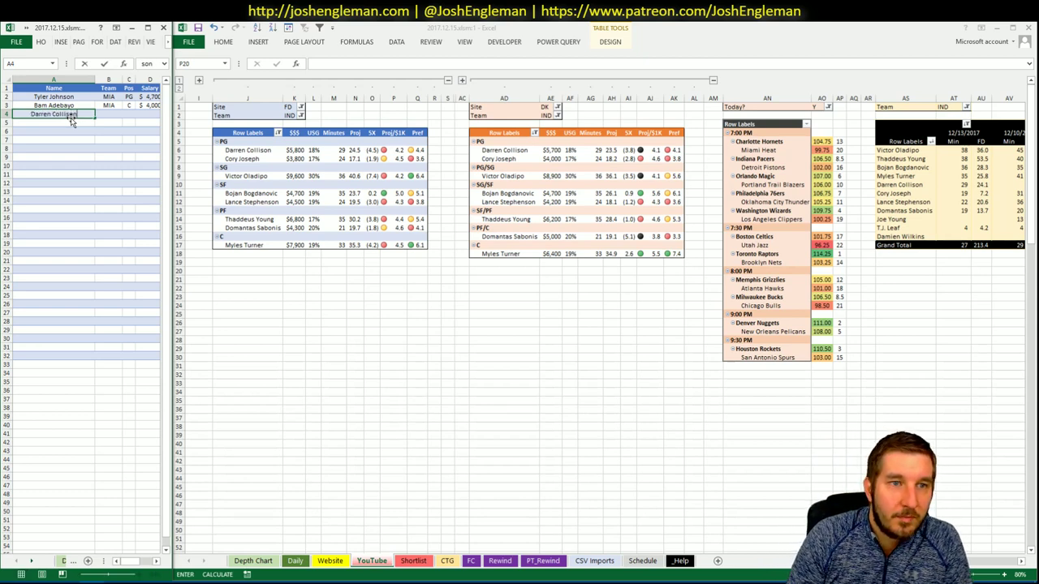
key("Return")
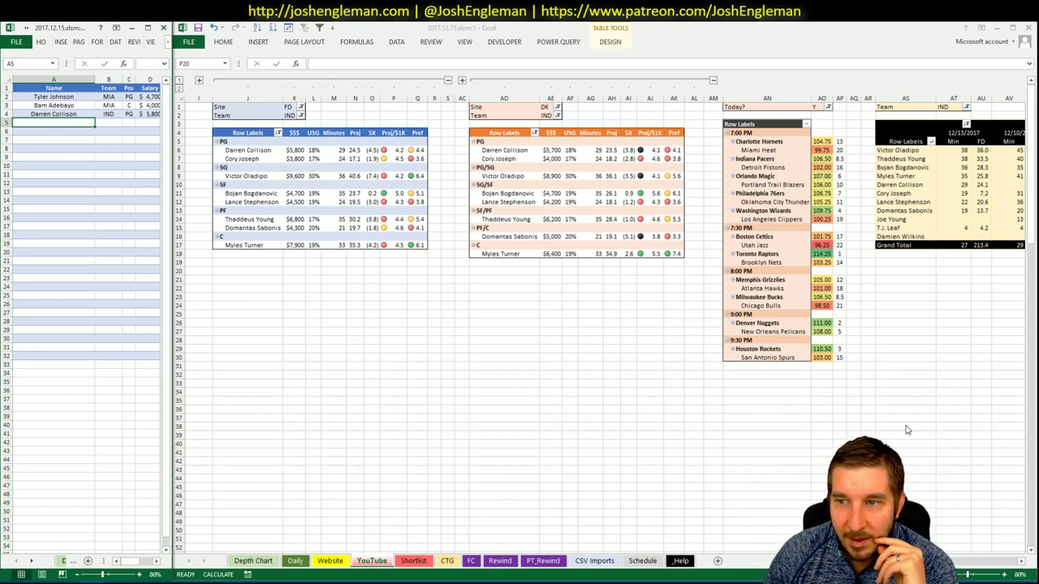
- Compare the Pacers' projections with their game logs and add Bojan Bogdanovic to the player list below Darren Collison
left_click(581, 559)
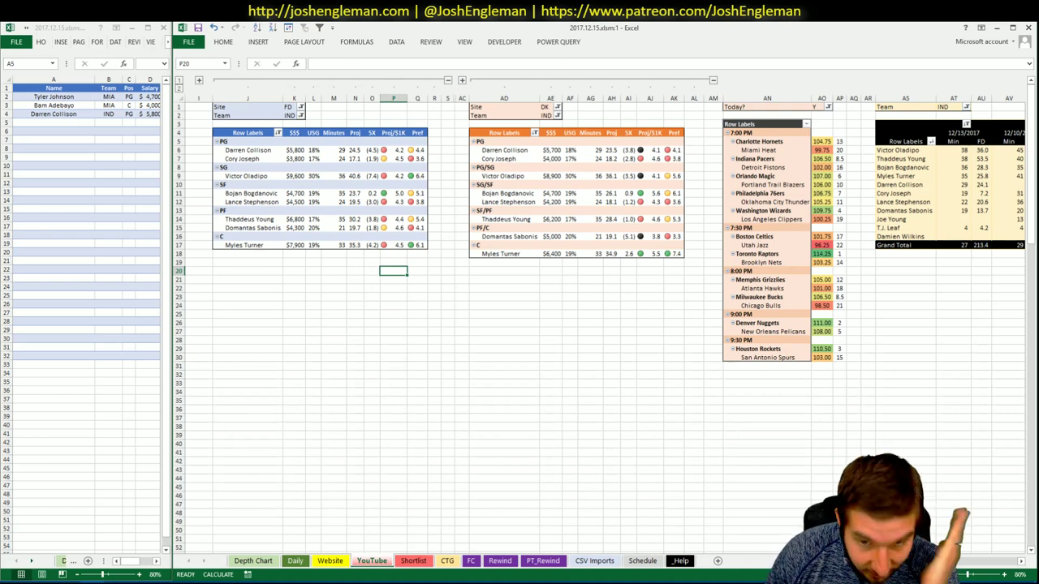
scroll(601, 243, "right", 3)
scroll(1007, 565, "right", 10)
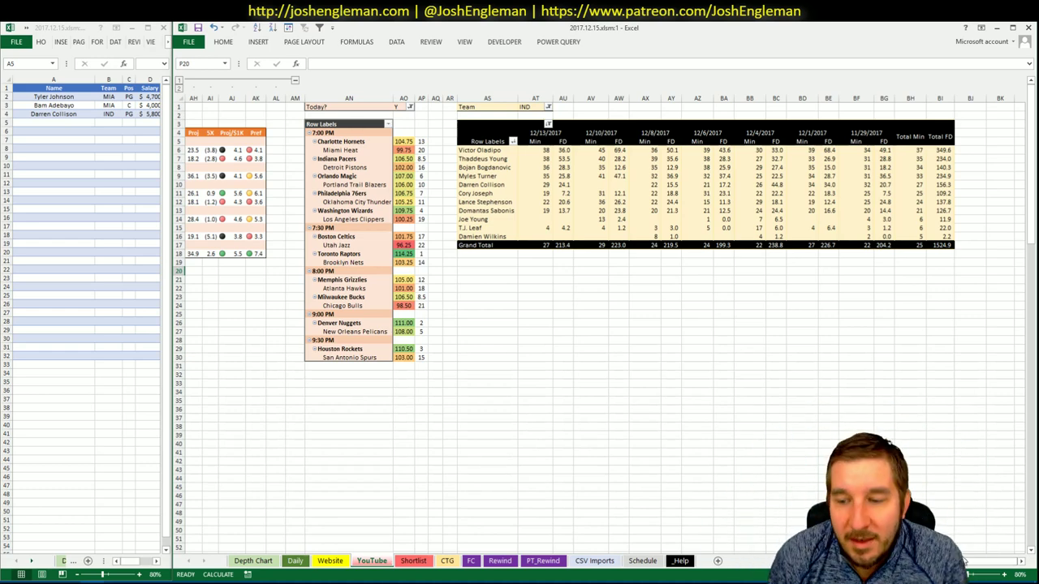
scroll(1016, 561, "left", 10)
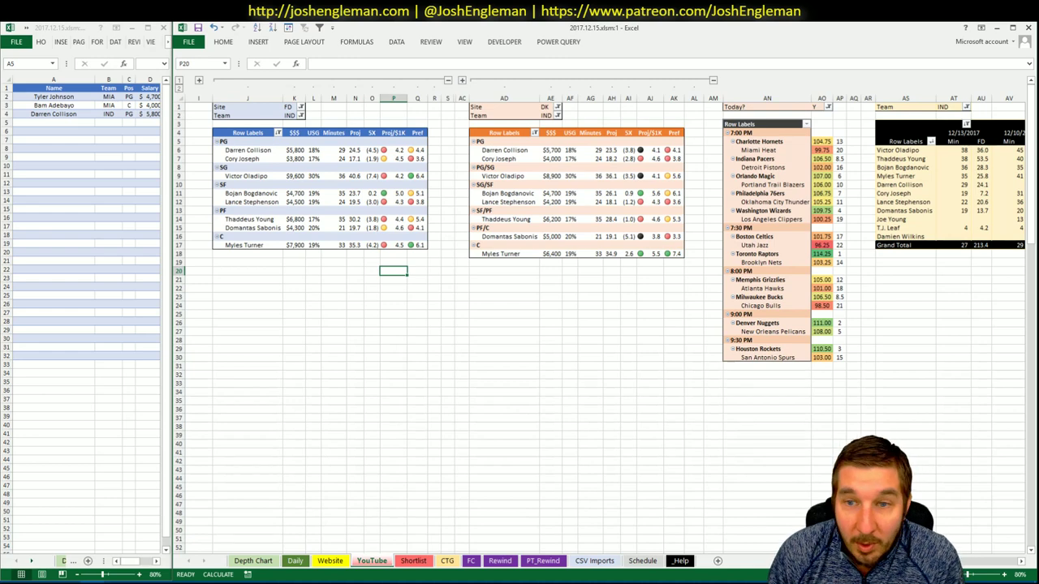
scroll(988, 563, "right", 10)
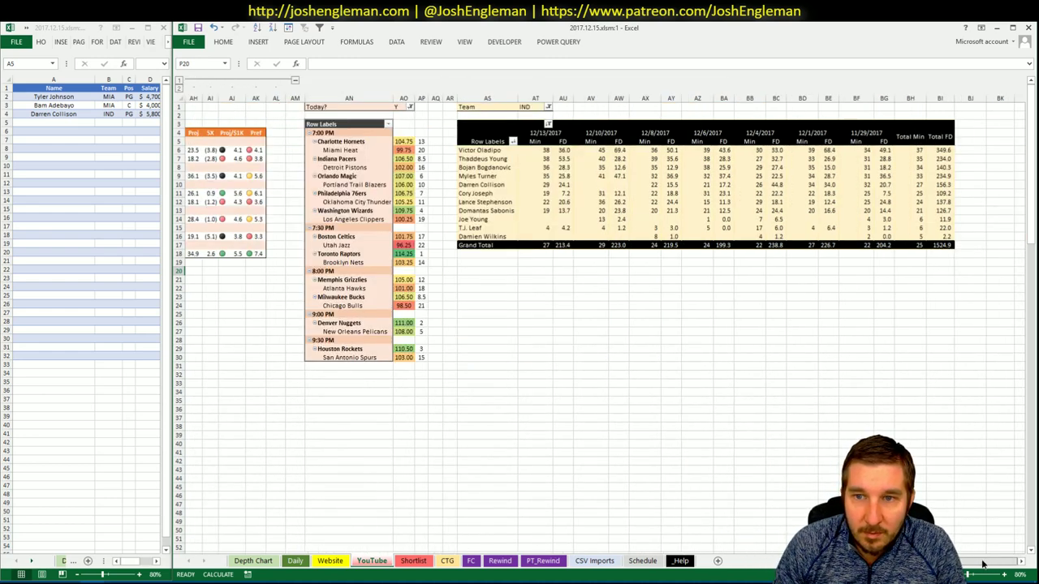
scroll(982, 564, "left", 10)
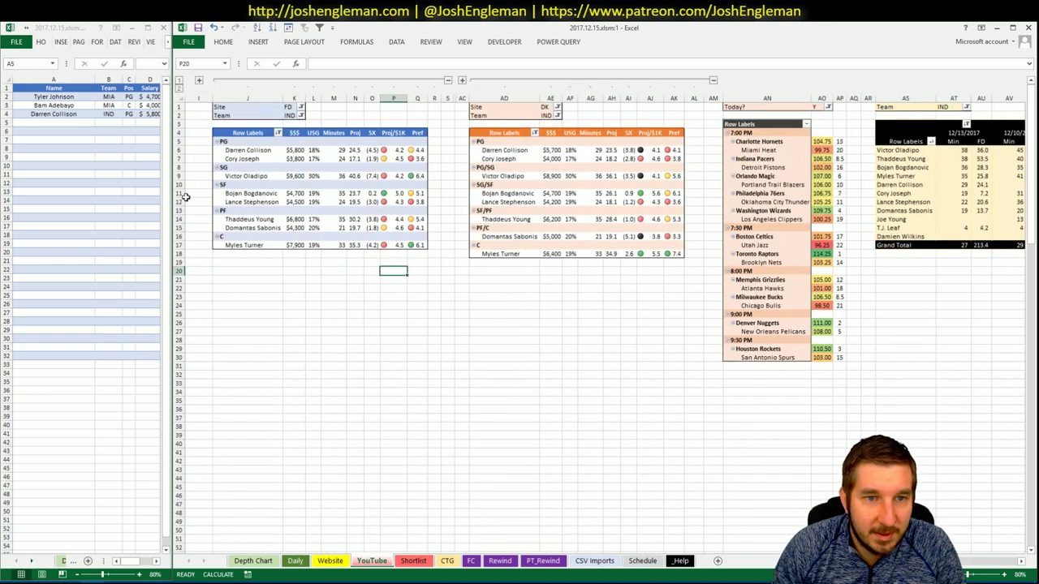
left_click(152, 181)
type("Boj")
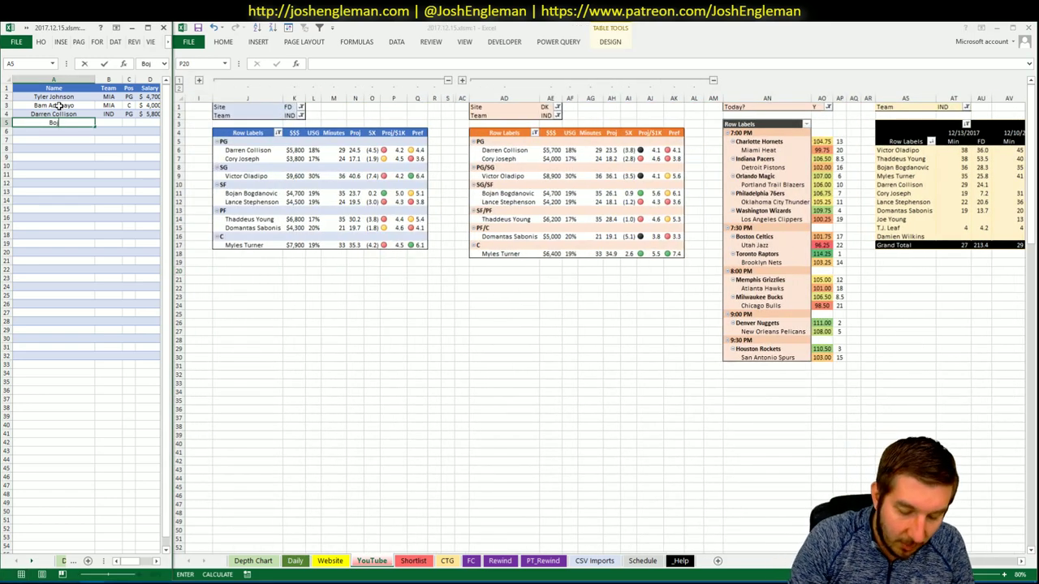
type("an Bogdanovic")
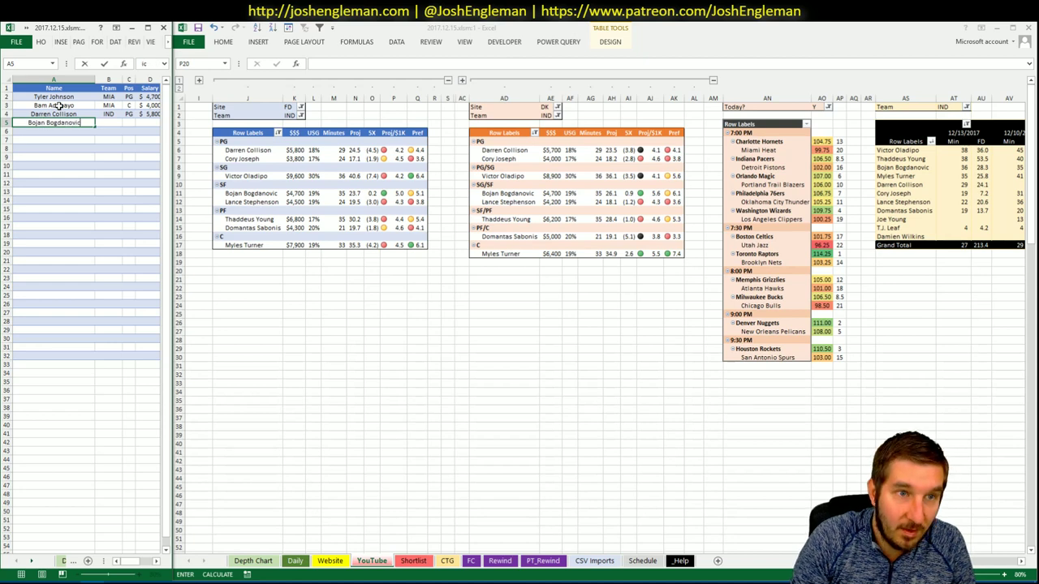
key("Return")
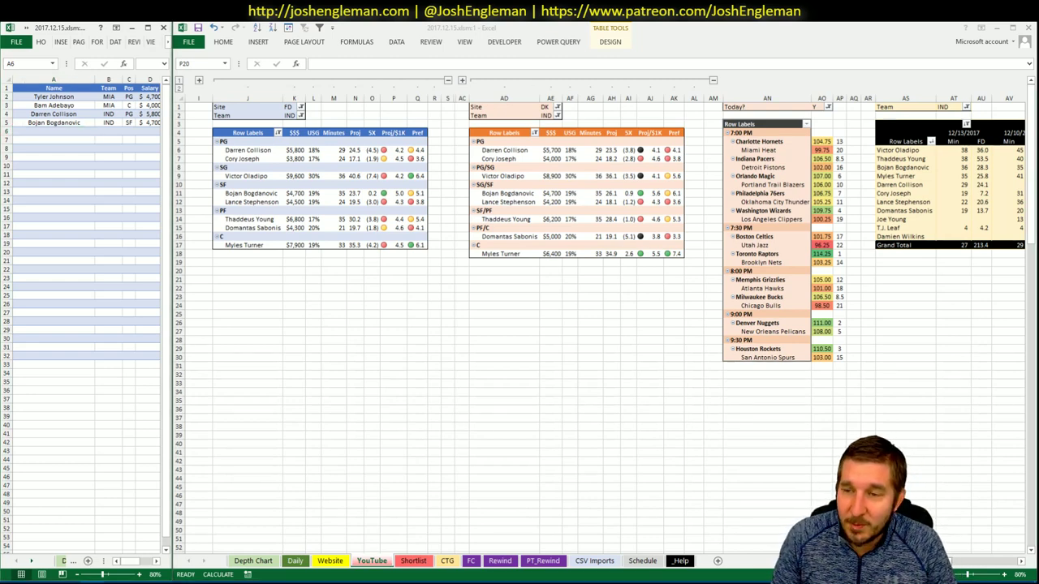
- Check the Pacers' game logs and add Thaddeus Young to the player list below Bojan Bogdanovic
scroll(601, 325, "right", 10)
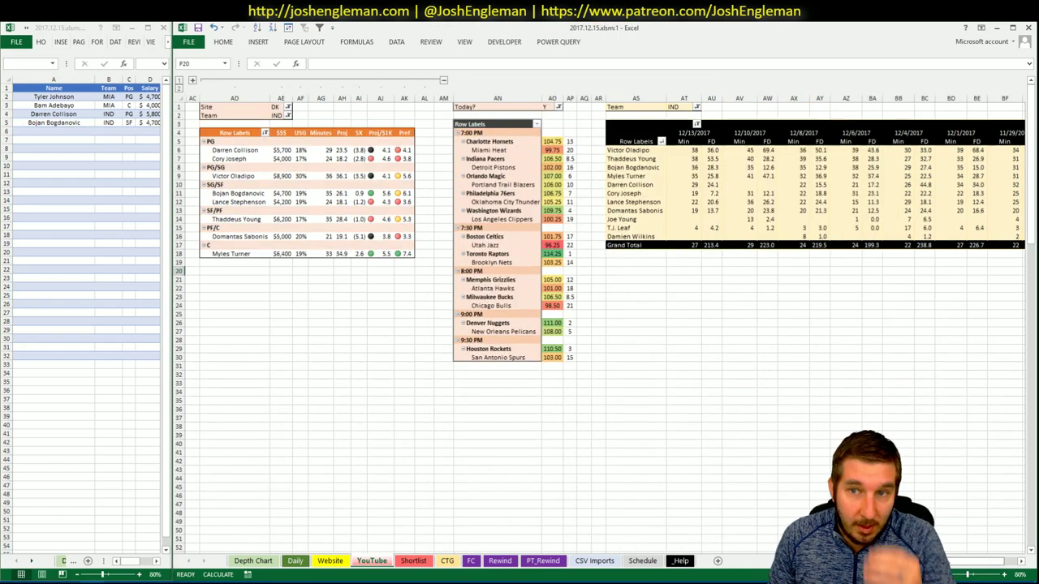
scroll(600, 324, "right", 3)
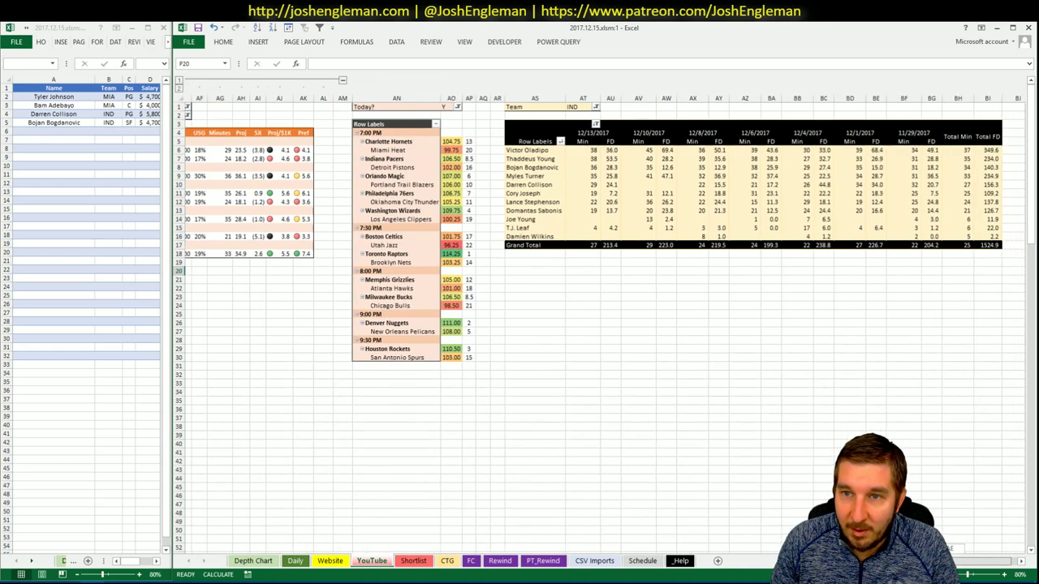
scroll(600, 325, "right", 1)
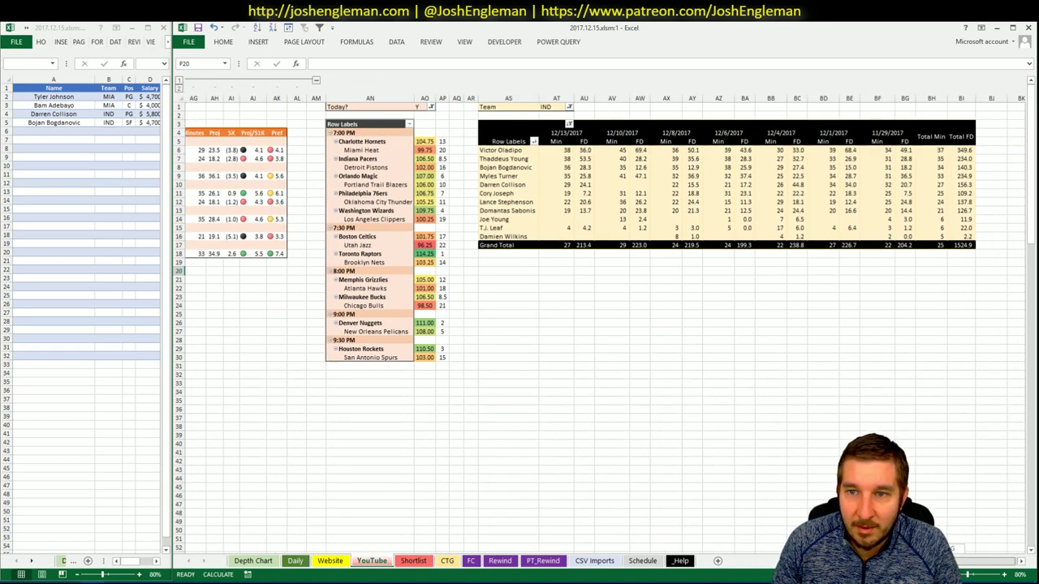
scroll(577, 445, "left", 12)
left_click(47, 135)
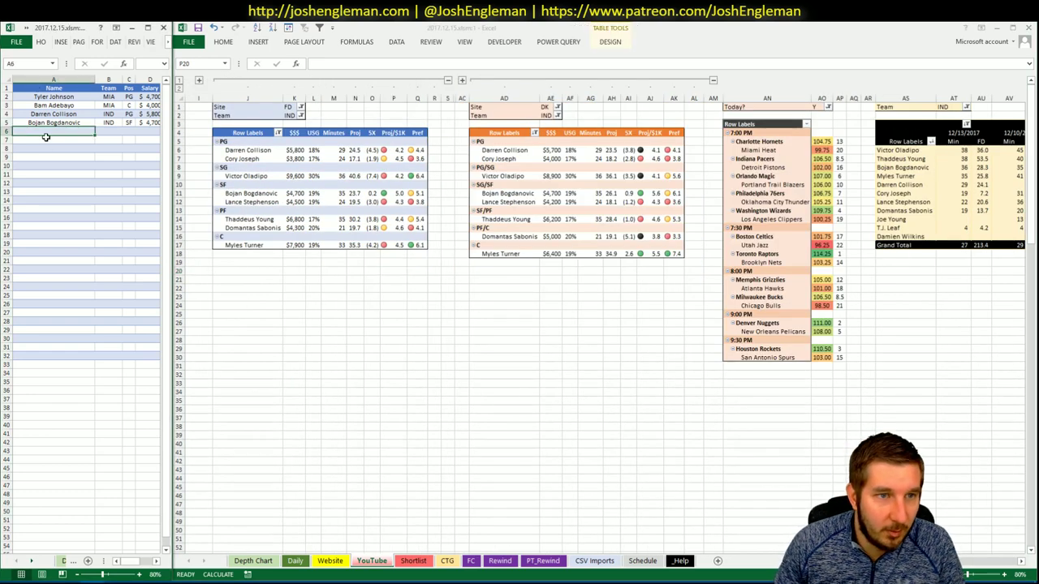
type("Thaddeus Y")
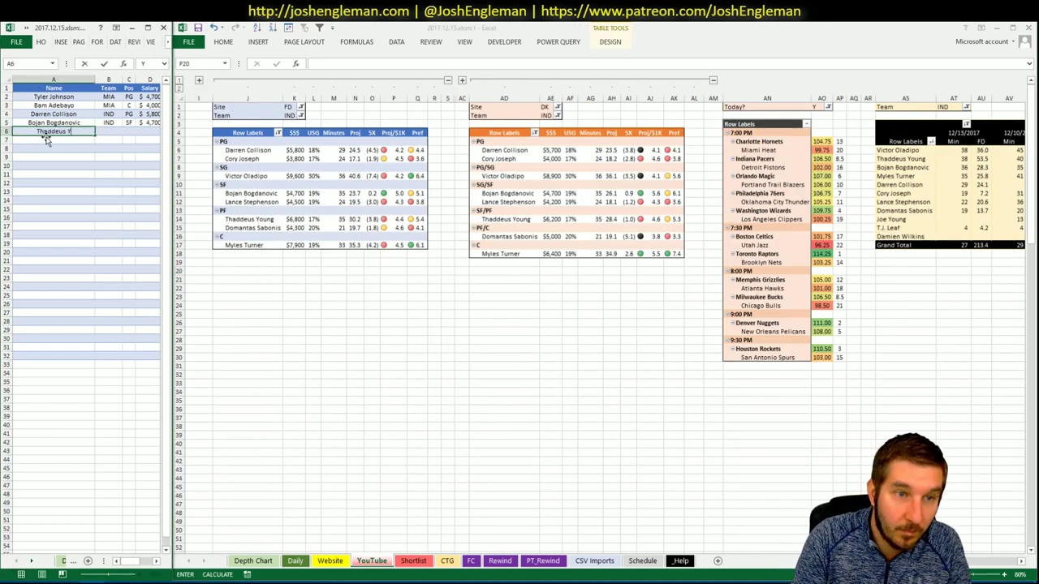
type("oung")
key("Return")
- Review the Pacers' minutes and FD points per game in the game logs against their projections
left_click(432, 372)
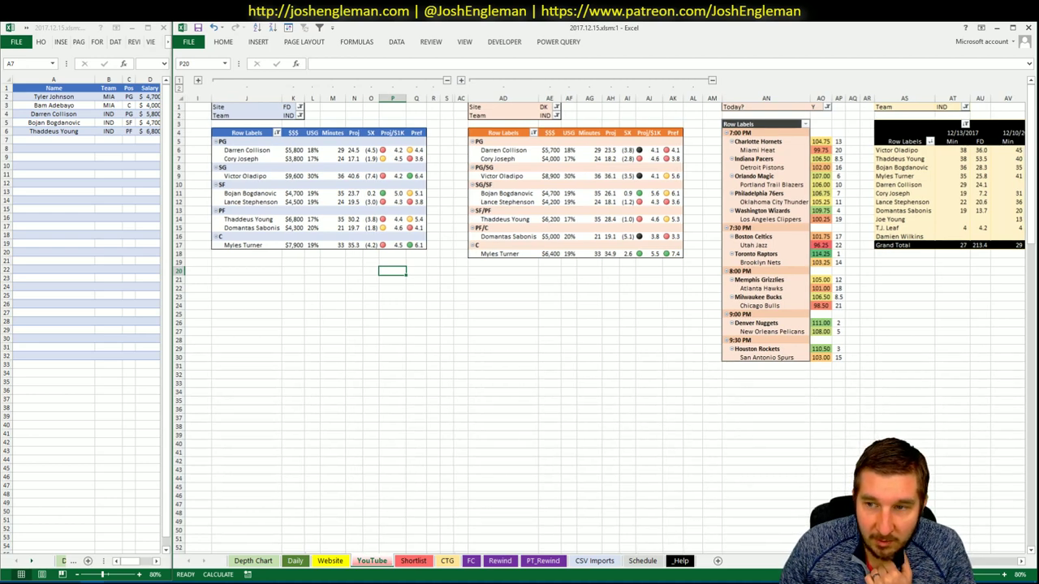
scroll(1029, 553, "right", 8)
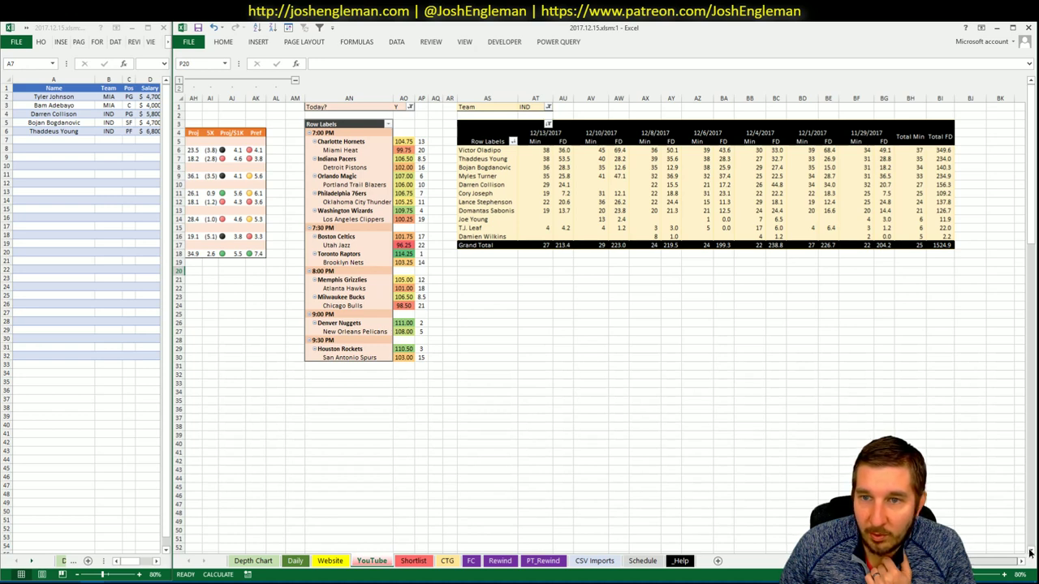
scroll(1029, 552, "left", 8)
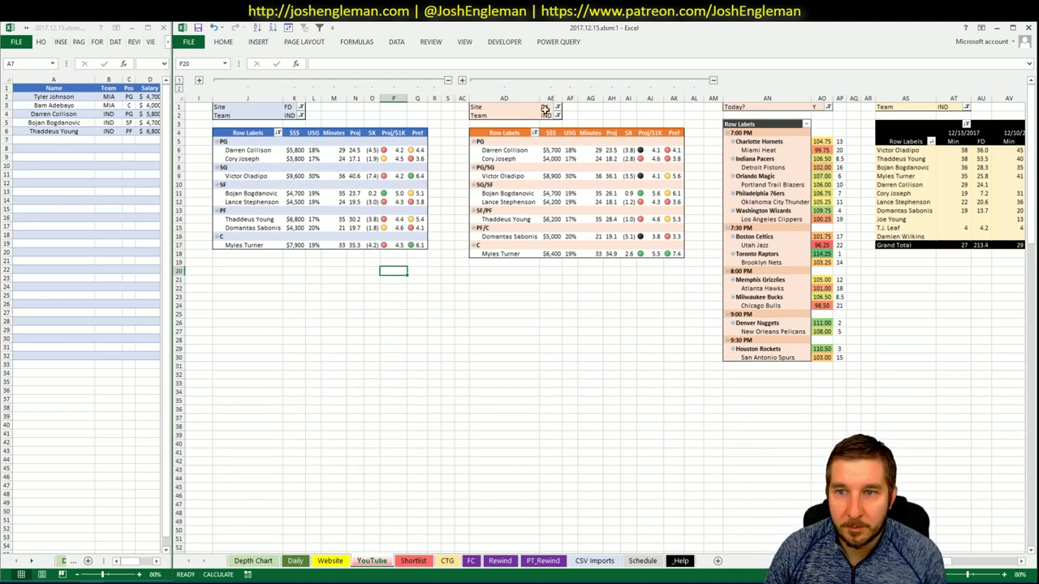
- Set the team filter to DET for the FD projections, the DK projections and the game logs
left_click(289, 107)
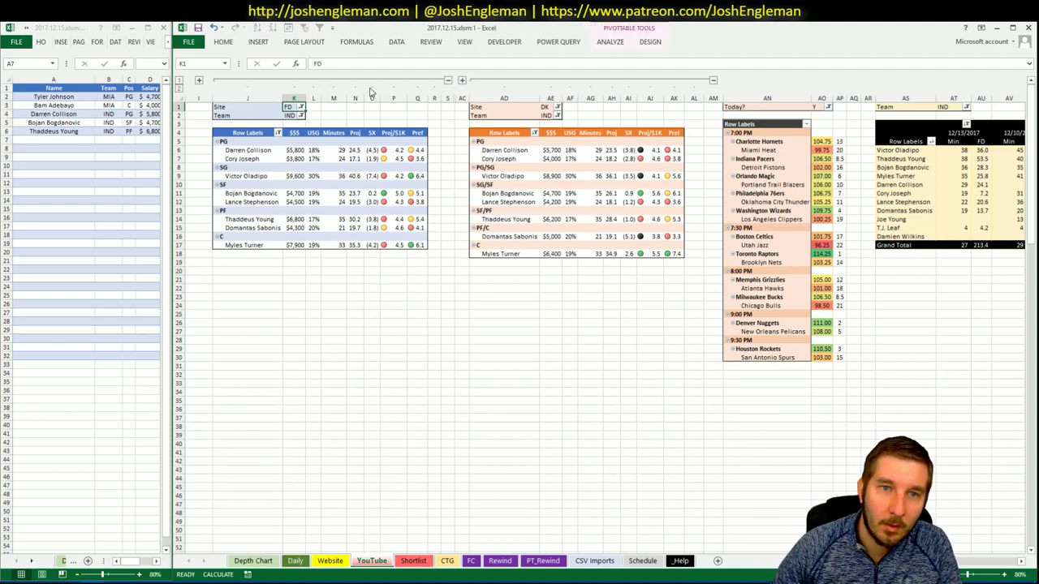
left_click(295, 115)
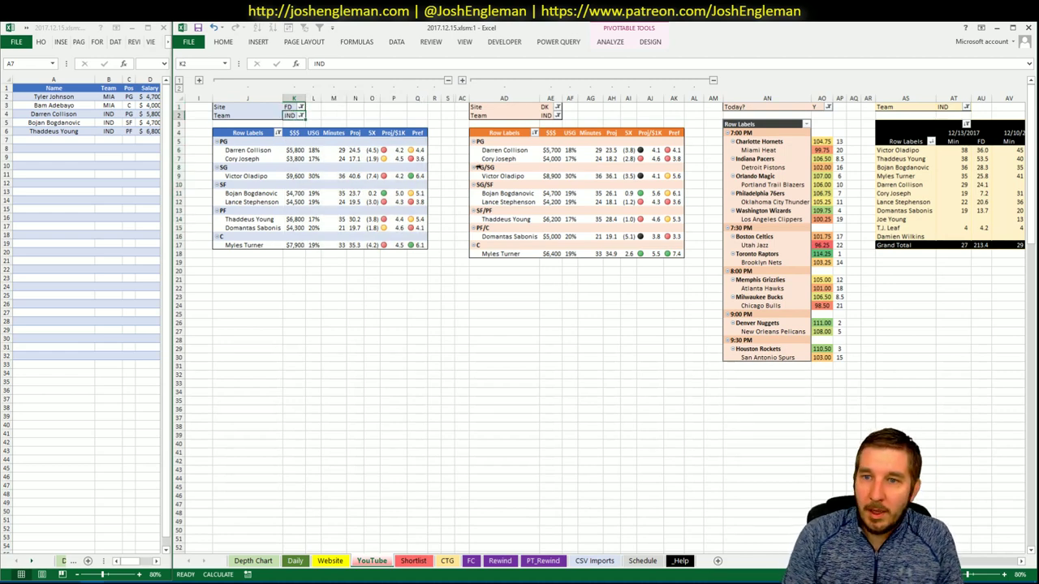
type("DET")
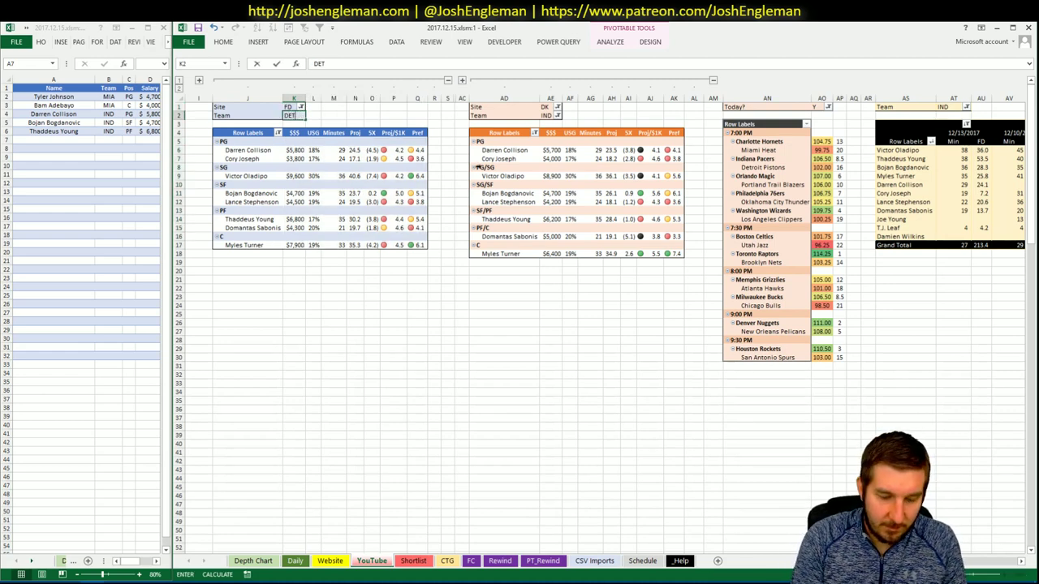
key("Return")
left_click(540, 116)
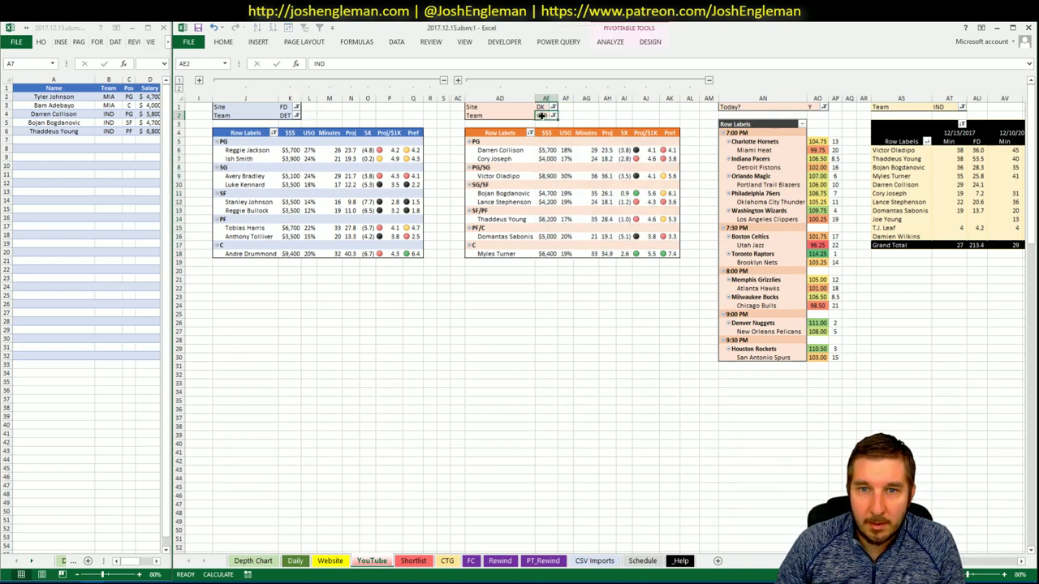
type("DET")
key("Return")
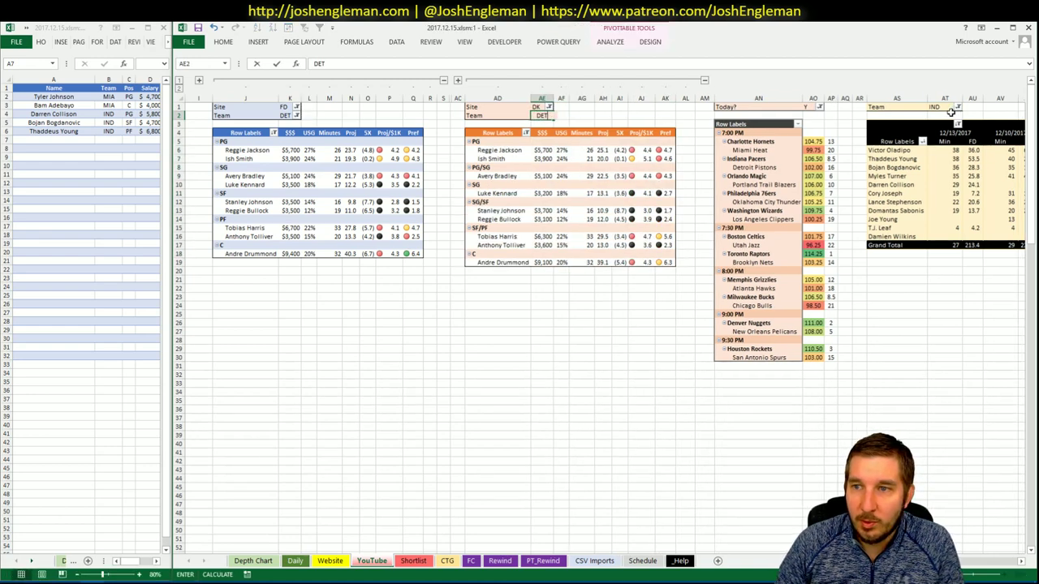
left_click(942, 107)
type("DET")
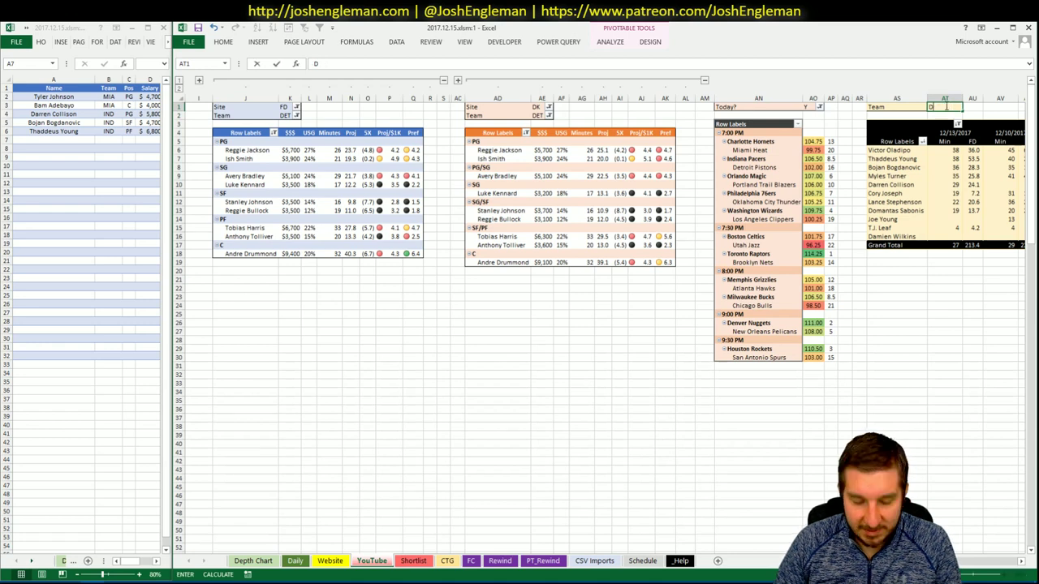
left_click(918, 355)
left_click(385, 287)
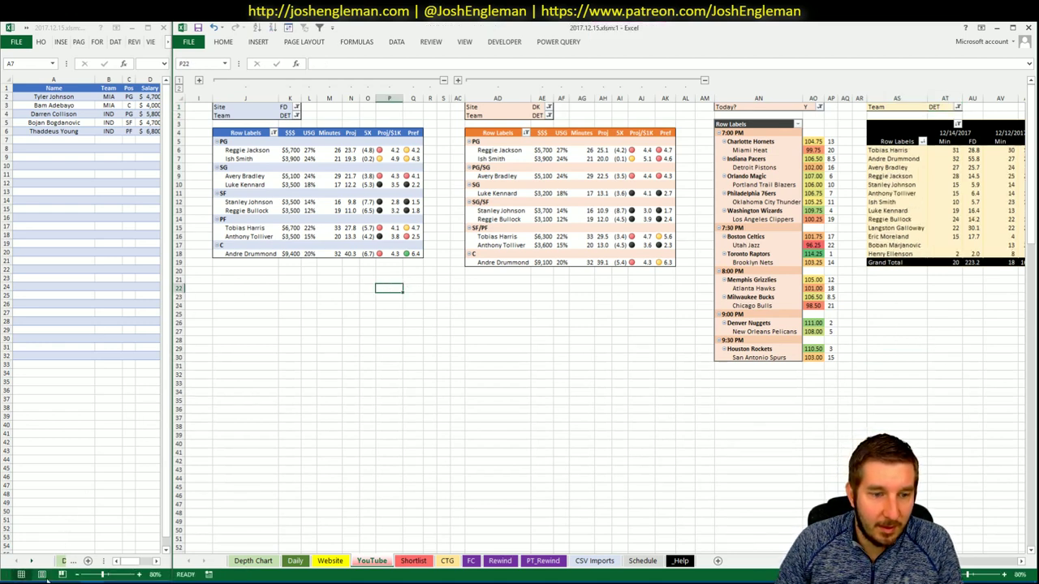
- Switch to Cleaning the Glass in the browser and open the Detroit Pistons' Shooting: Frequency table
key("alt+Tab")
left_click(331, 114)
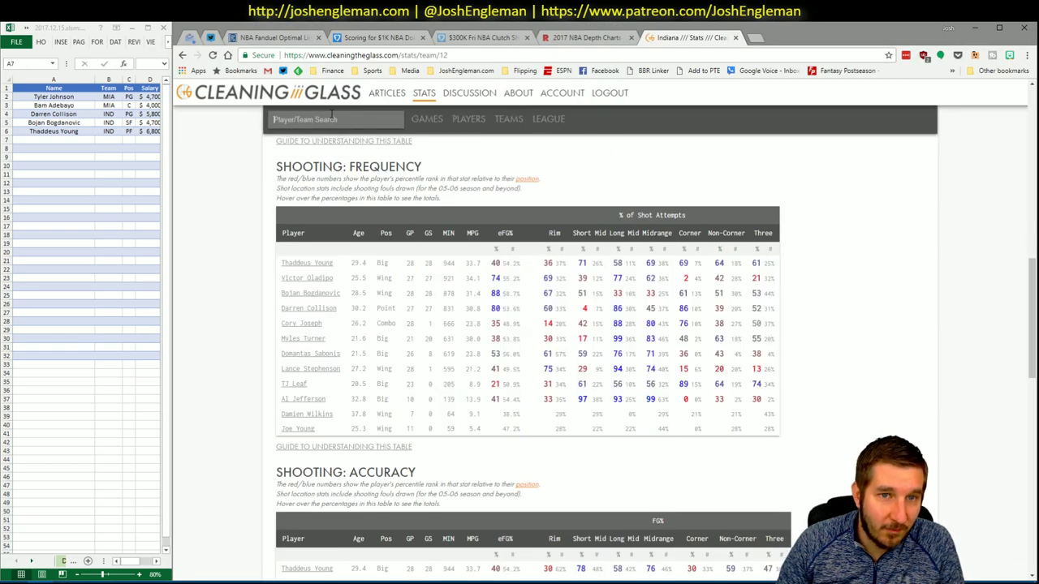
type("pistons")
key("Return")
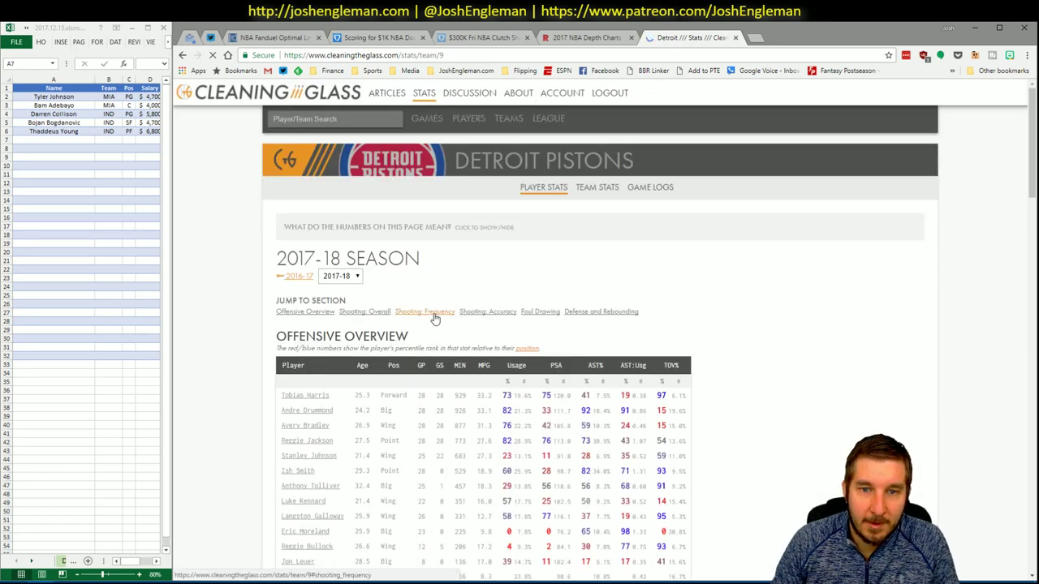
left_click(425, 312)
- Load the Pistons' shooting frequency rows into the CTG sheet of the workbook and set the opponent to IND
left_click_drag(790, 459, 283, 264)
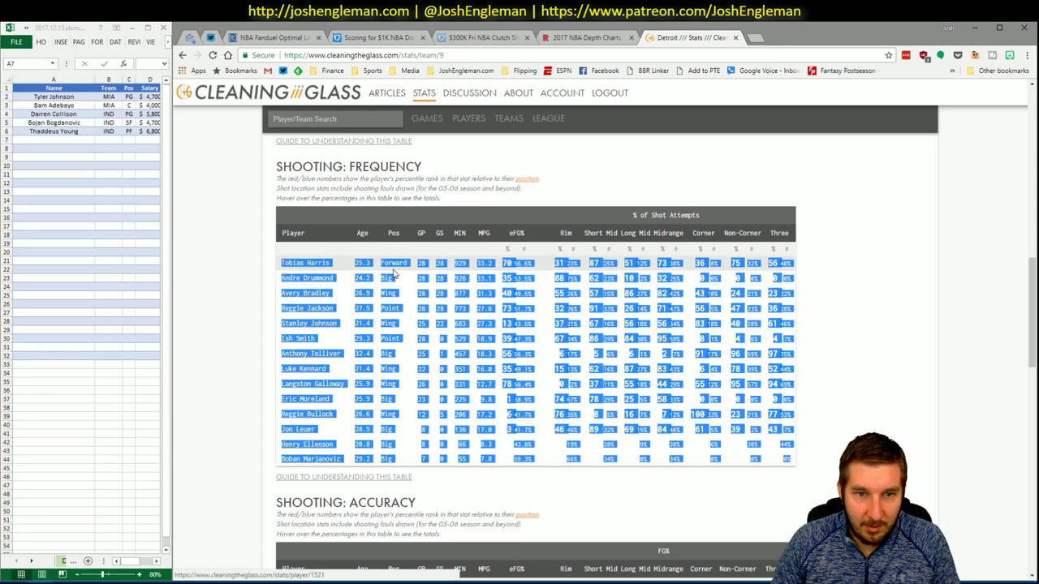
key("alt+Tab")
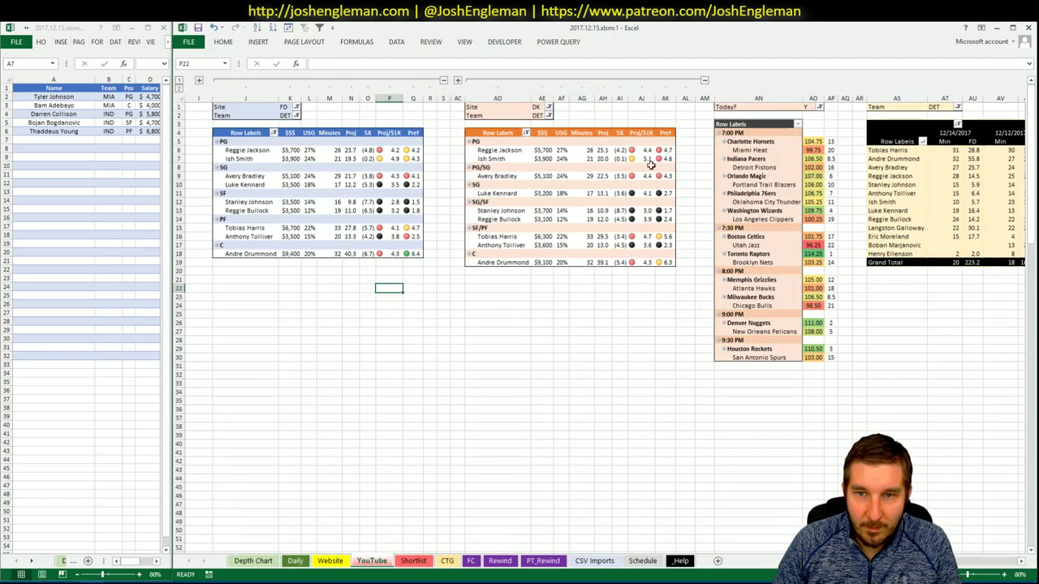
left_click(447, 561)
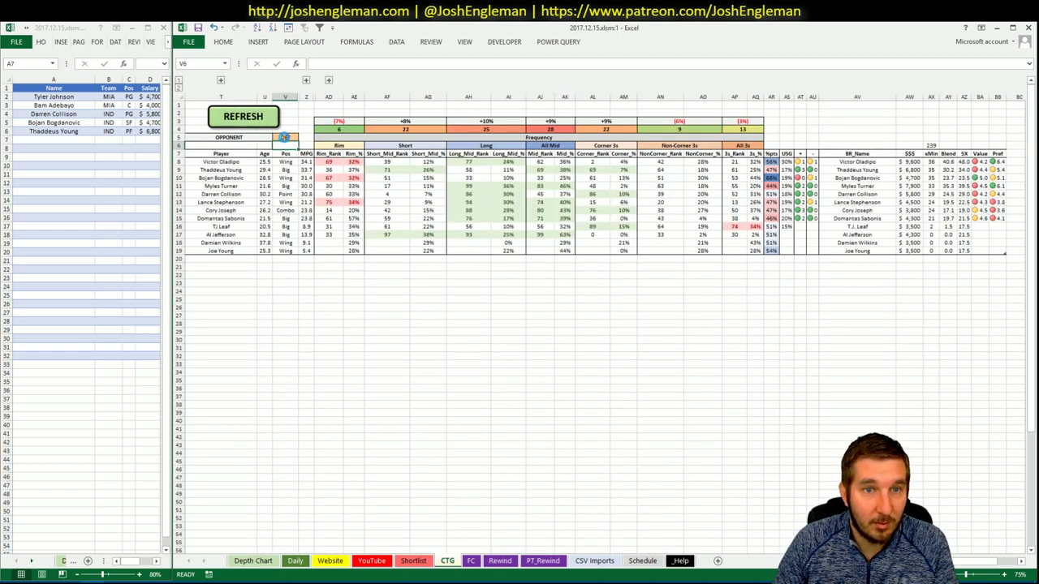
left_click(284, 137)
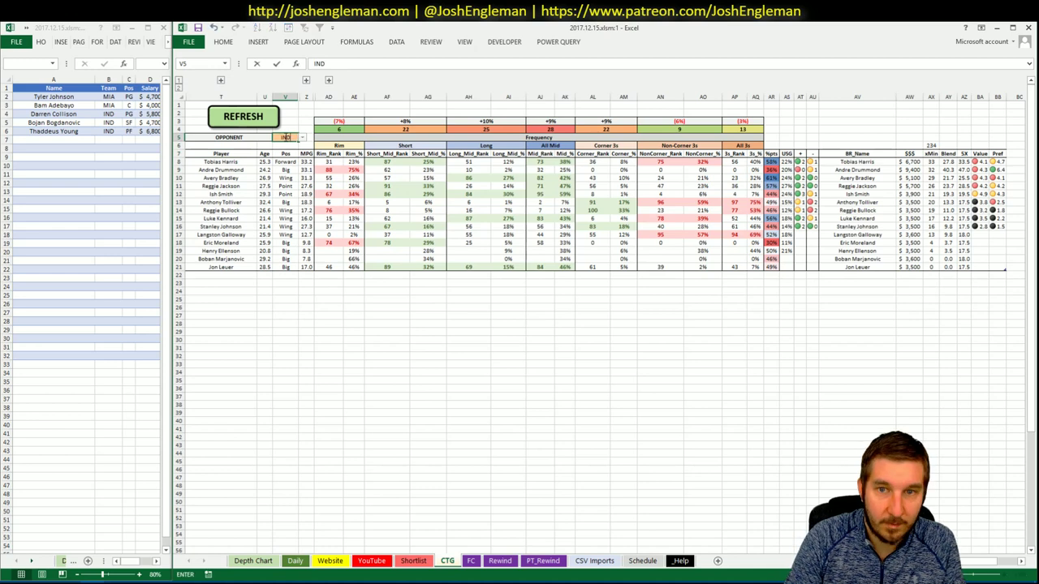
key("Delete")
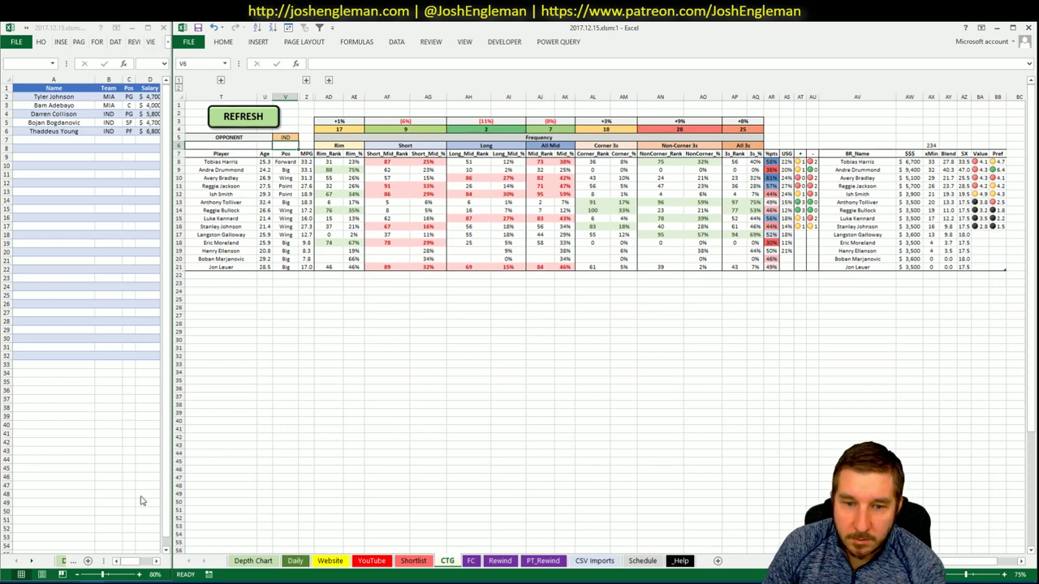
- Compare the Pistons' FD and DK projections with their recent game logs on the YouTube sheet
left_click(372, 561)
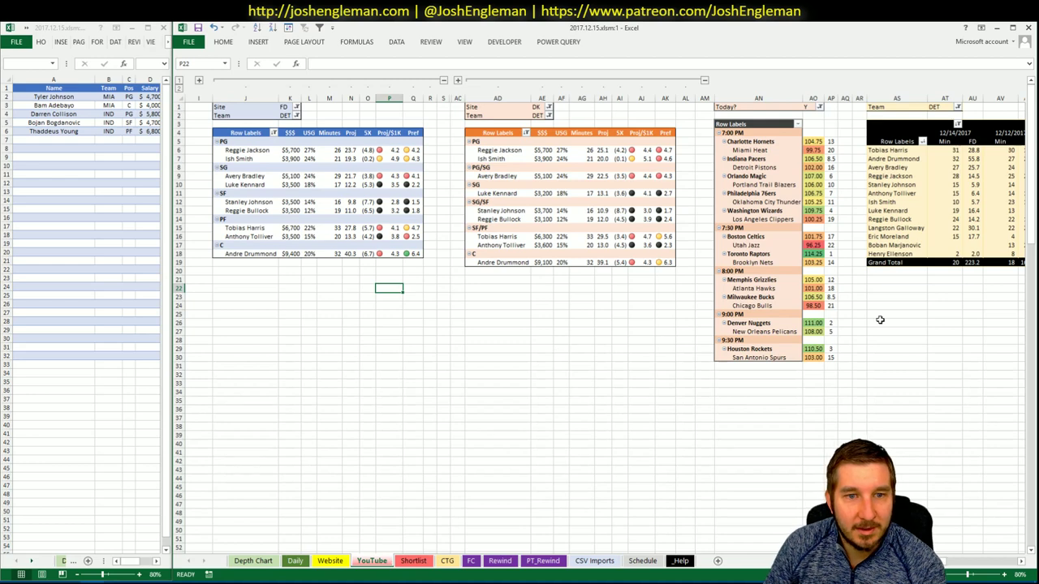
scroll(979, 565, "right", 5)
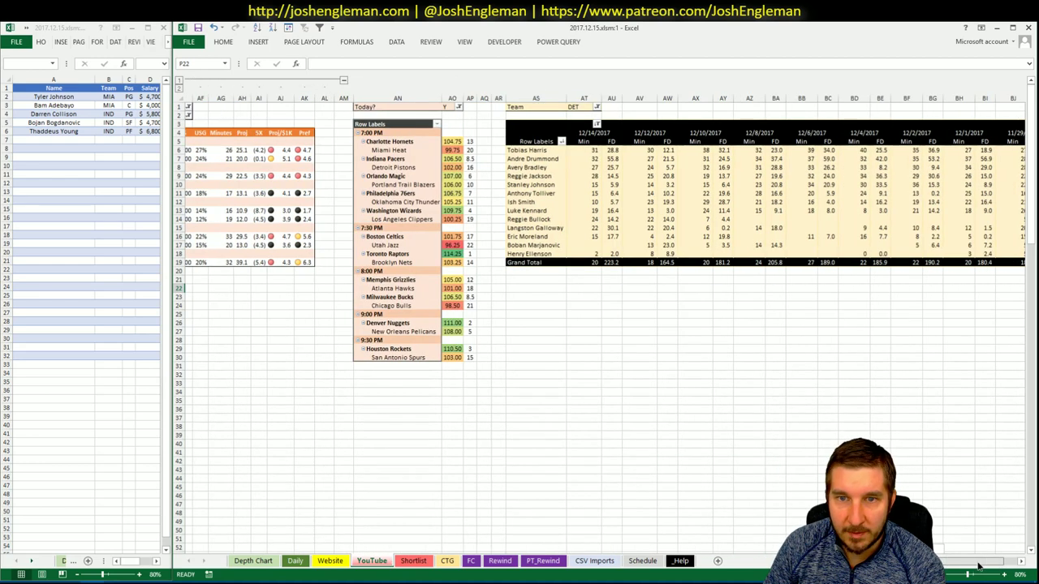
scroll(978, 565, "right", 3)
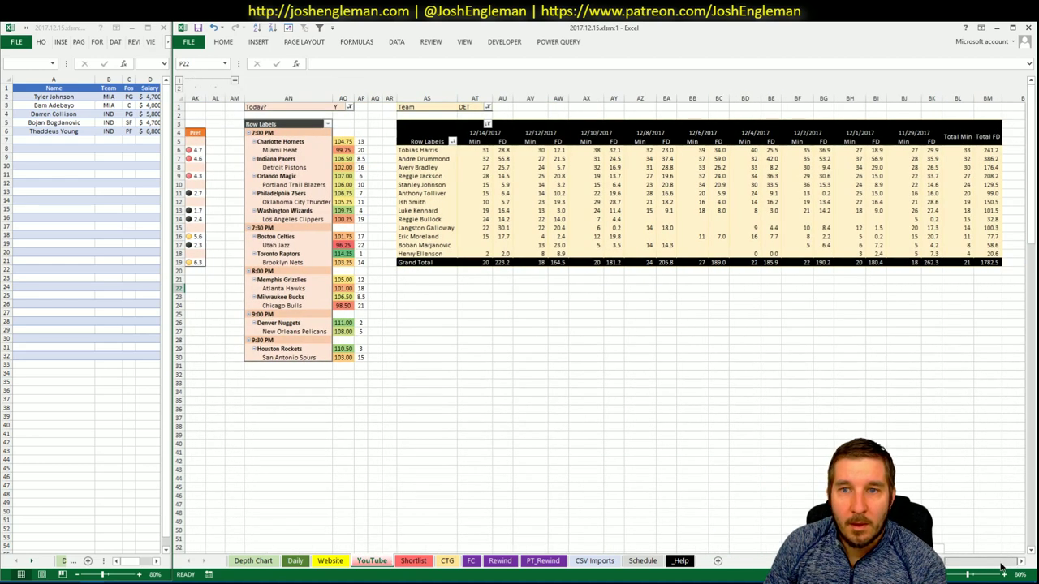
scroll(991, 568, "left", 10)
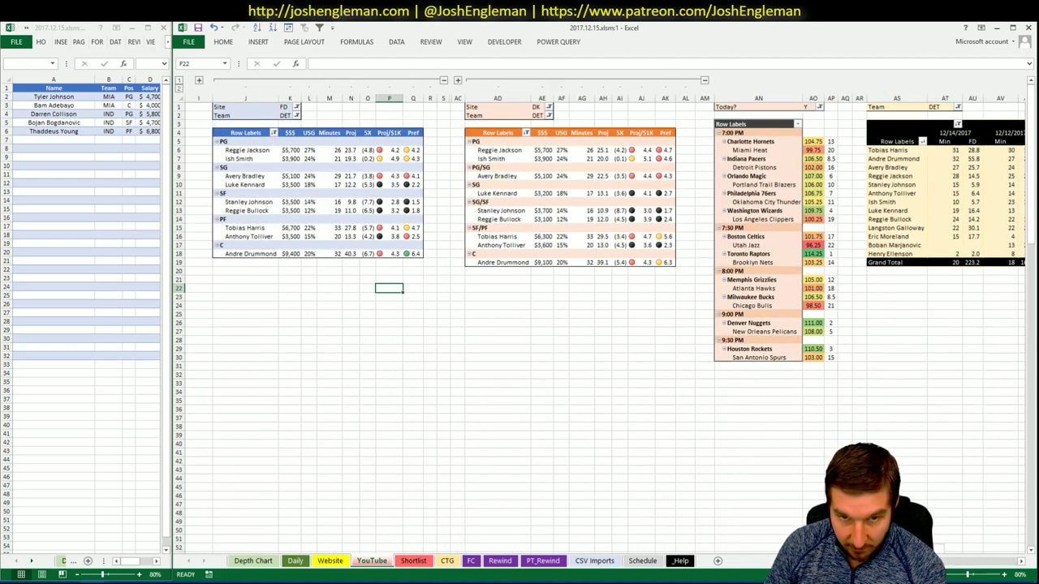
scroll(601, 324, "right", 8)
scroll(601, 325, "left", 8)
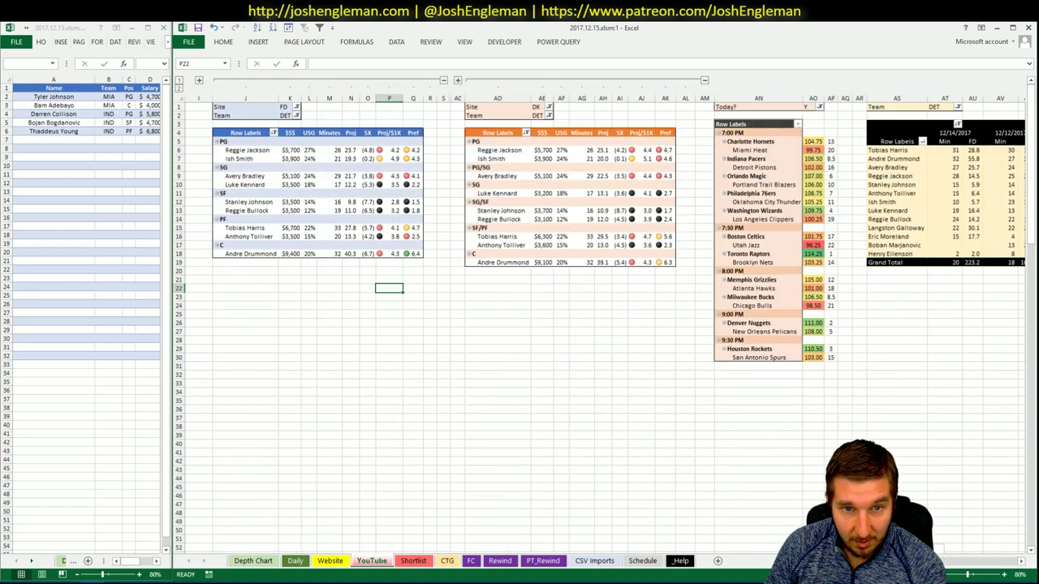
scroll(600, 325, "right", 8)
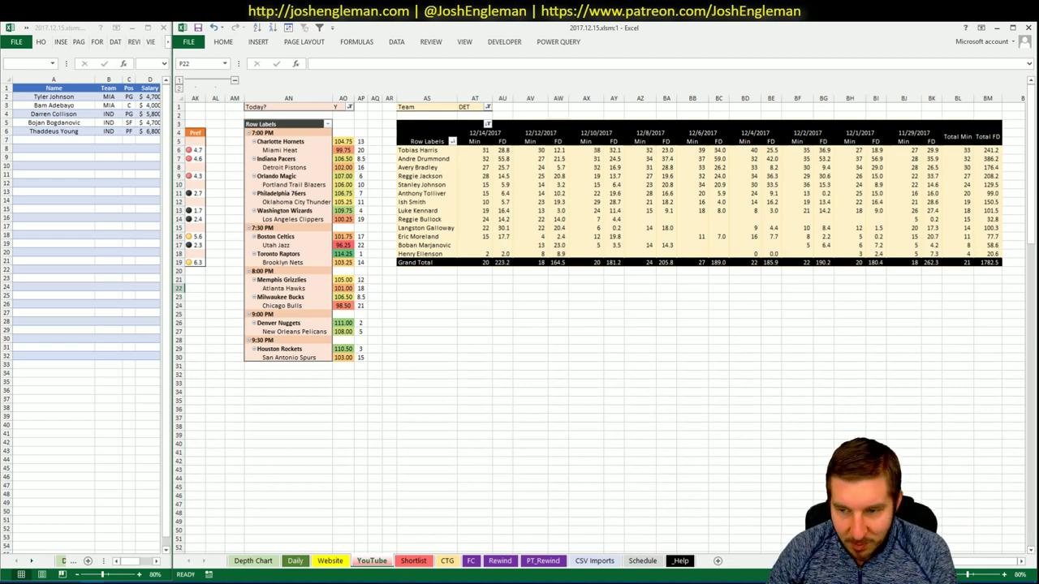
scroll(601, 325, "left", 8)
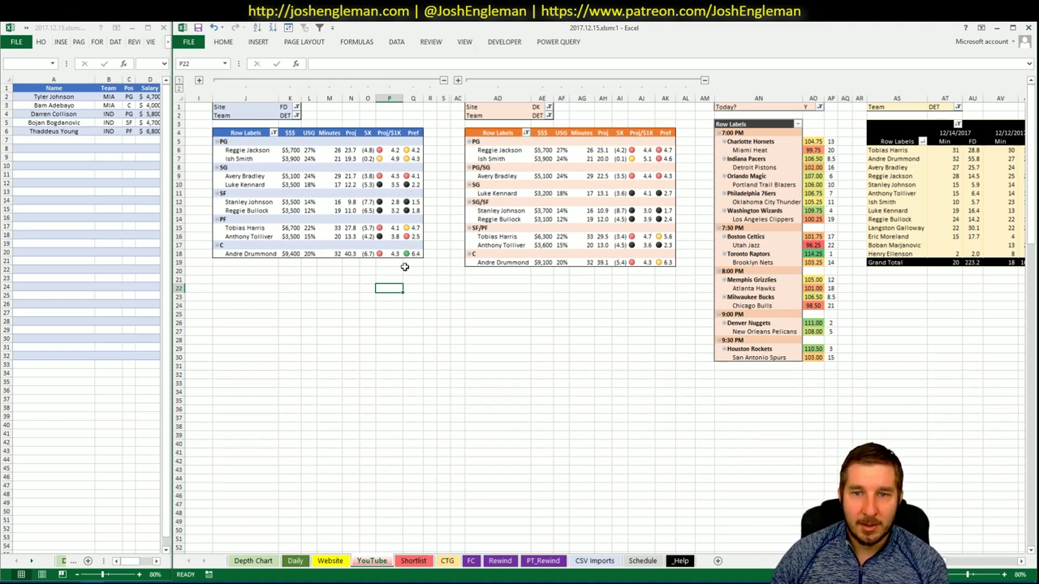
left_click(269, 279)
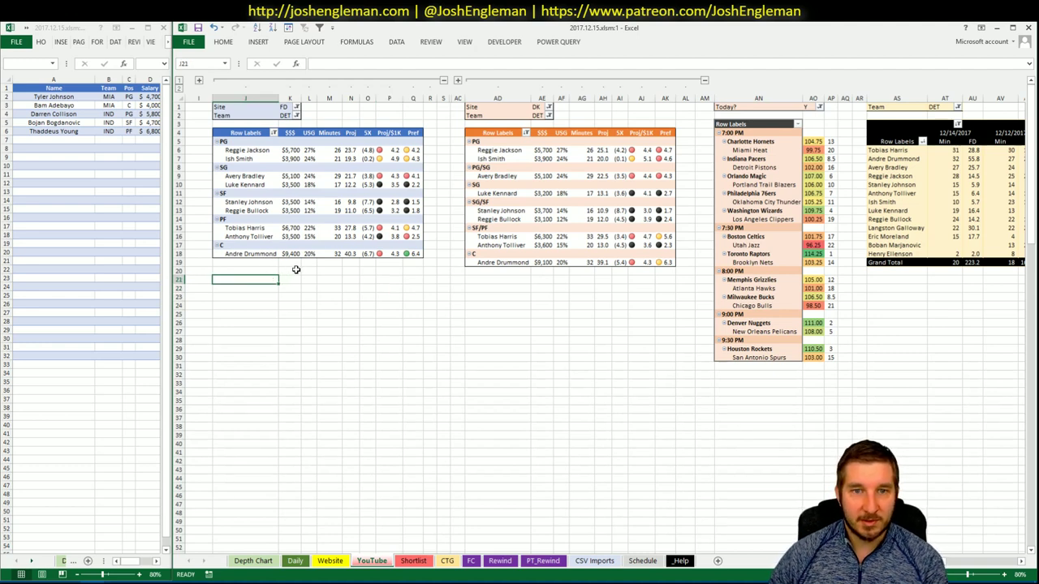
left_click(323, 270)
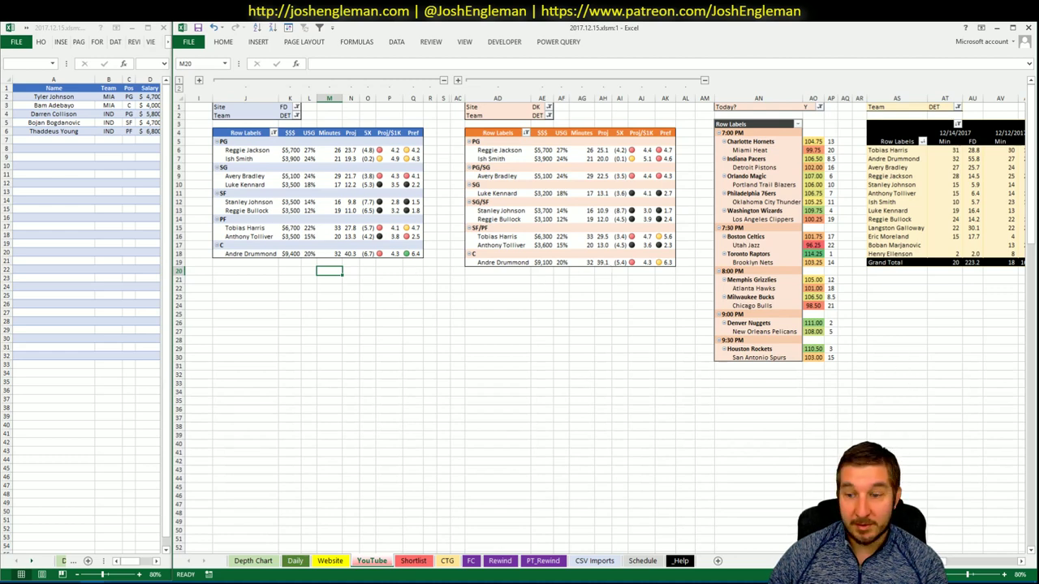
left_click_drag(932, 562, 948, 570)
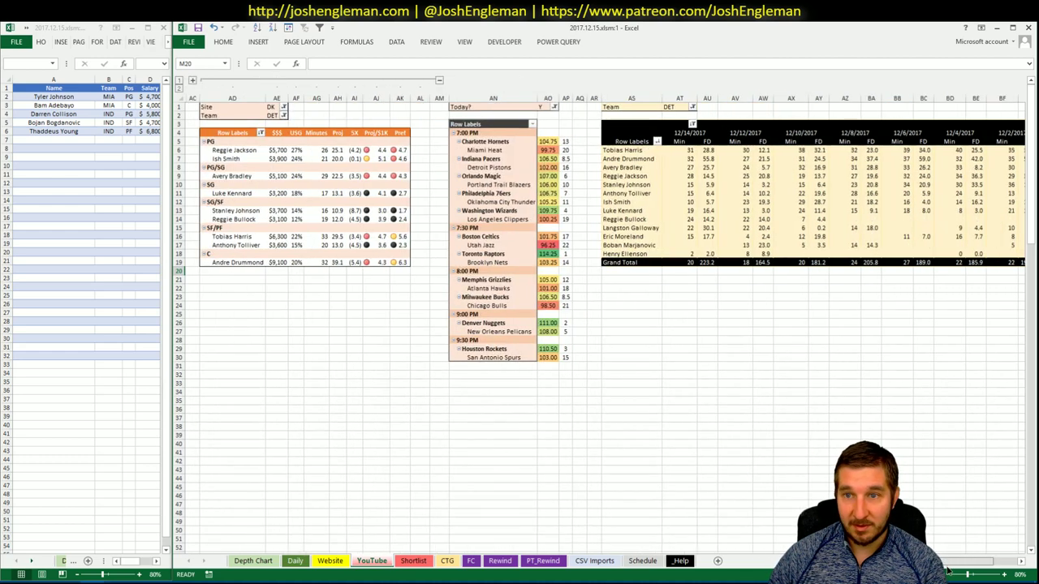
scroll(948, 570, "left", 10)
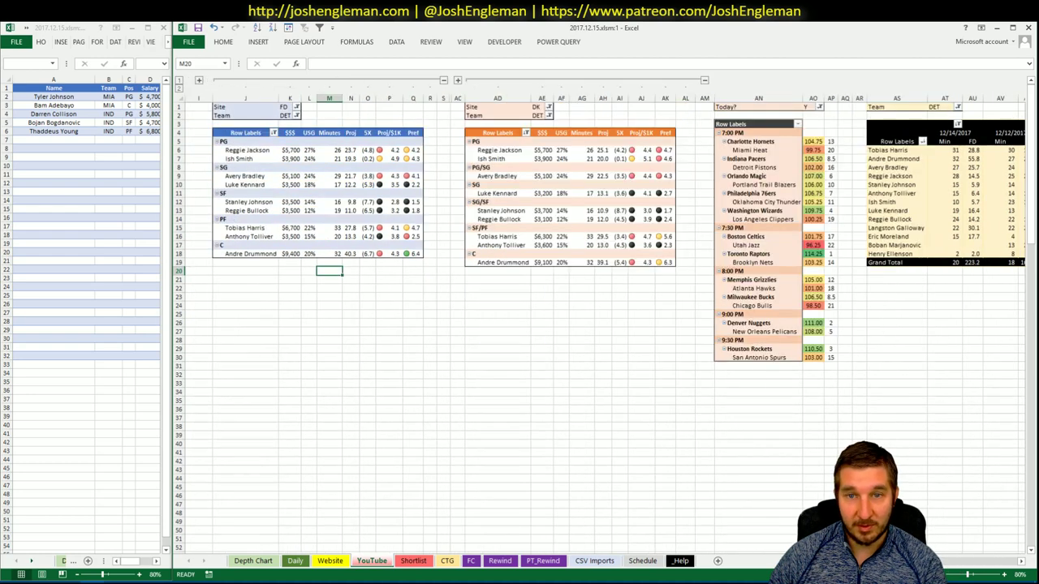
left_click(546, 281)
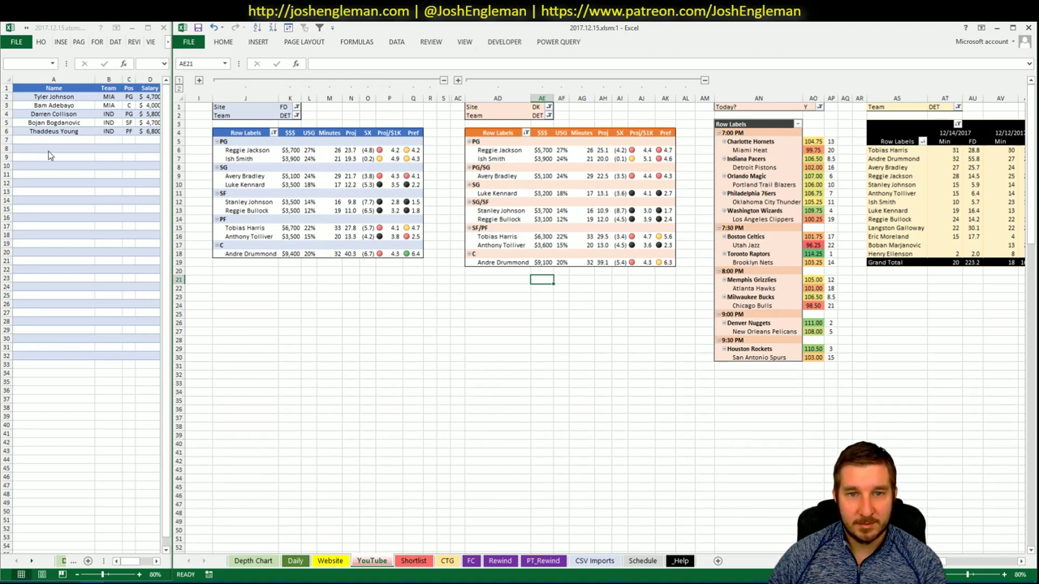
- Set the team filter to ORL for the FD projections, the DK projections and the game logs
left_click(285, 115)
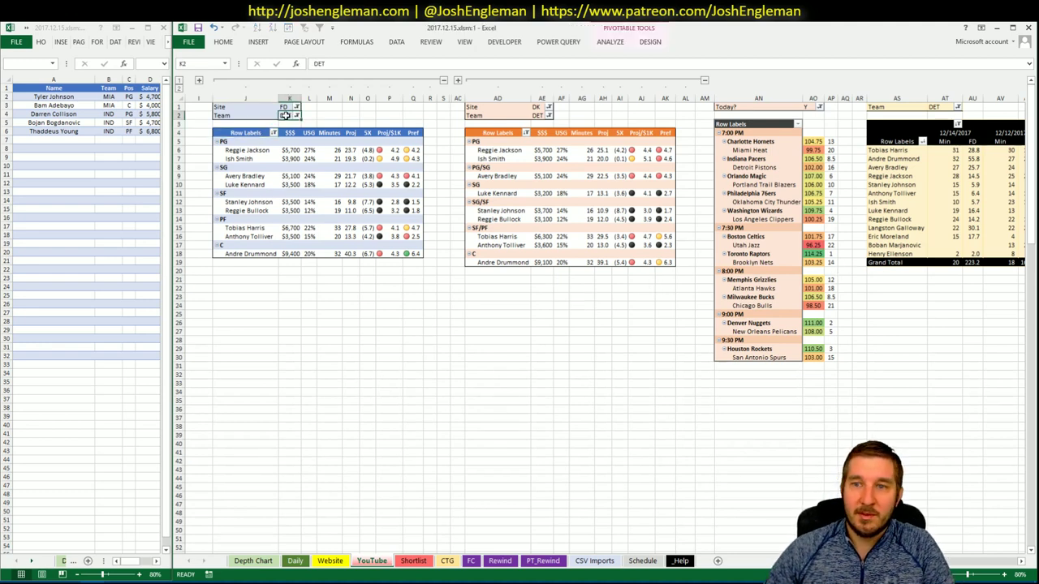
type("ORL")
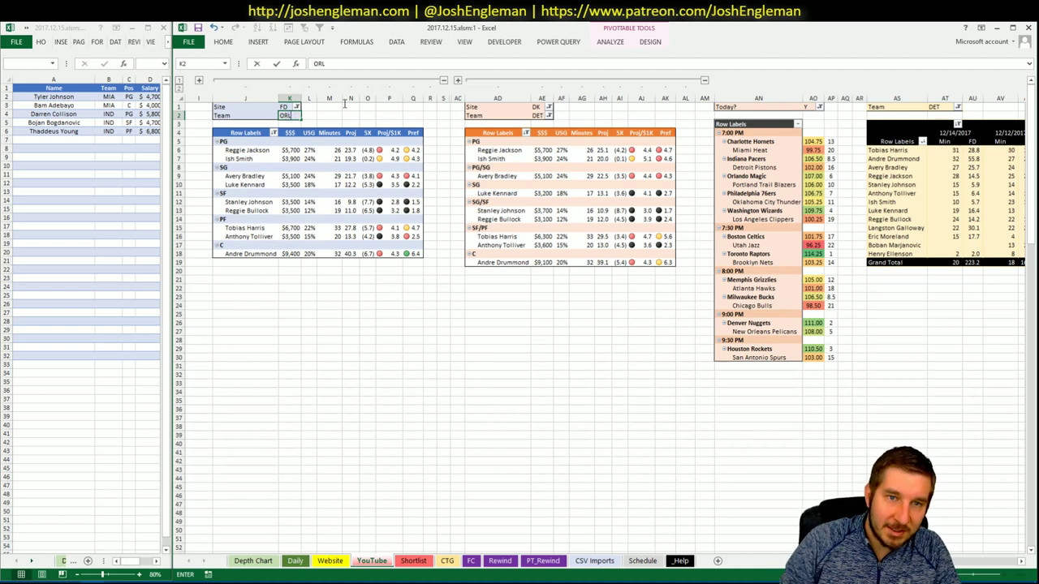
key("Tab")
type("ORL")
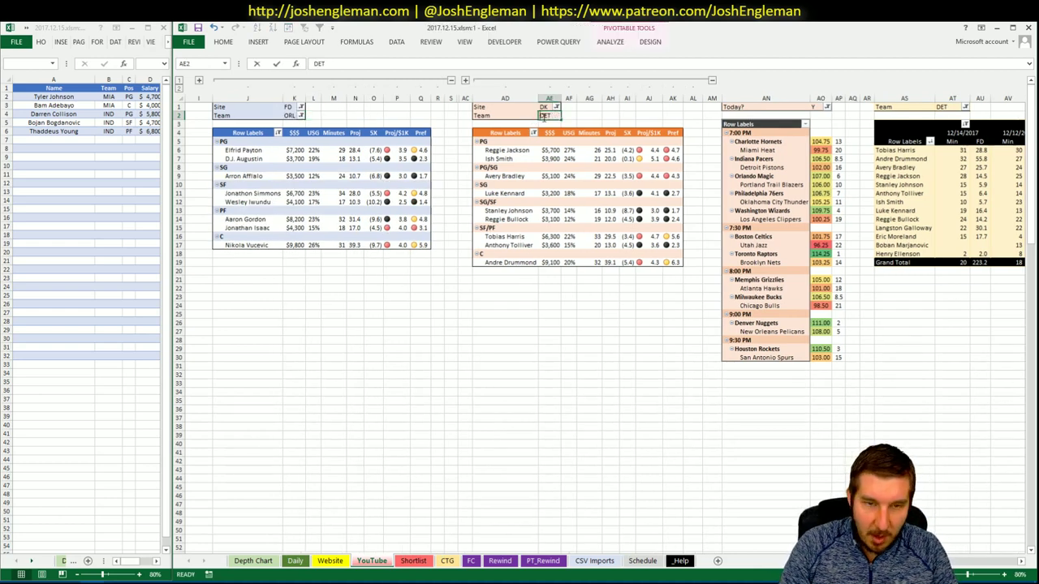
key("Return")
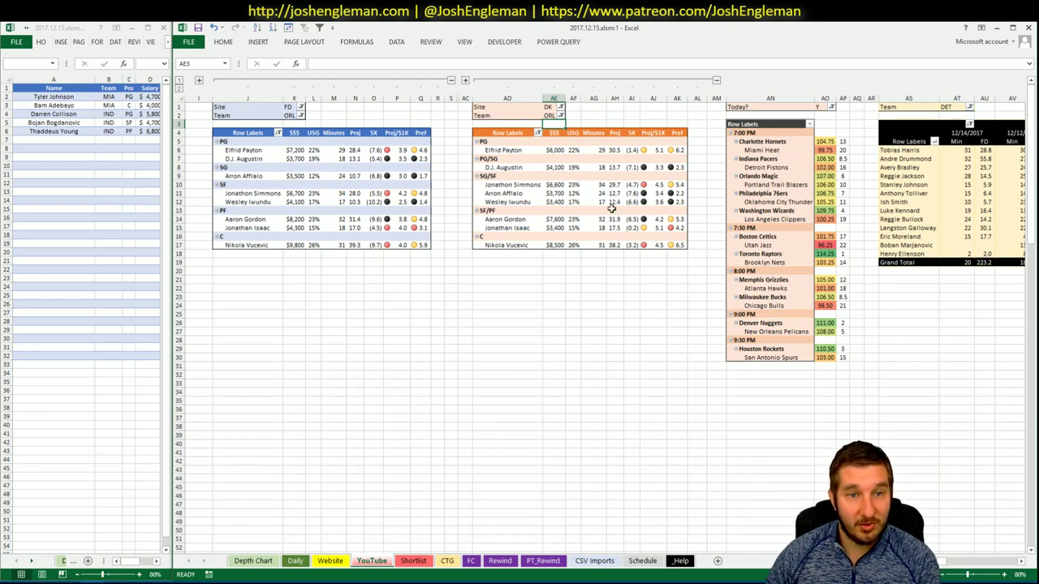
left_click(954, 108)
type("ORL")
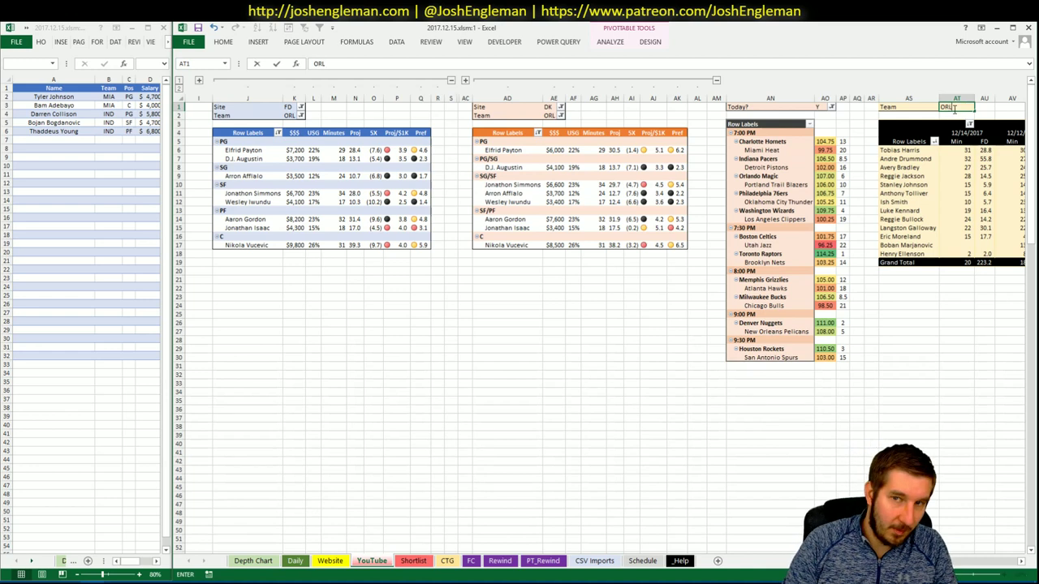
key("Return")
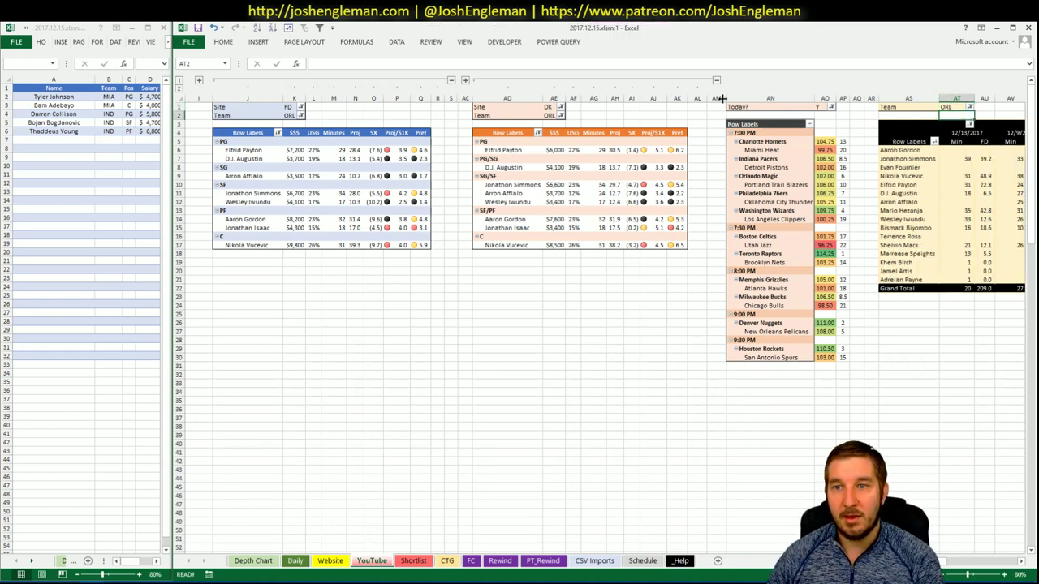
- Review the Orlando Magic's FD and DK projections alongside their recent game logs
left_click(702, 127)
left_click(689, 114)
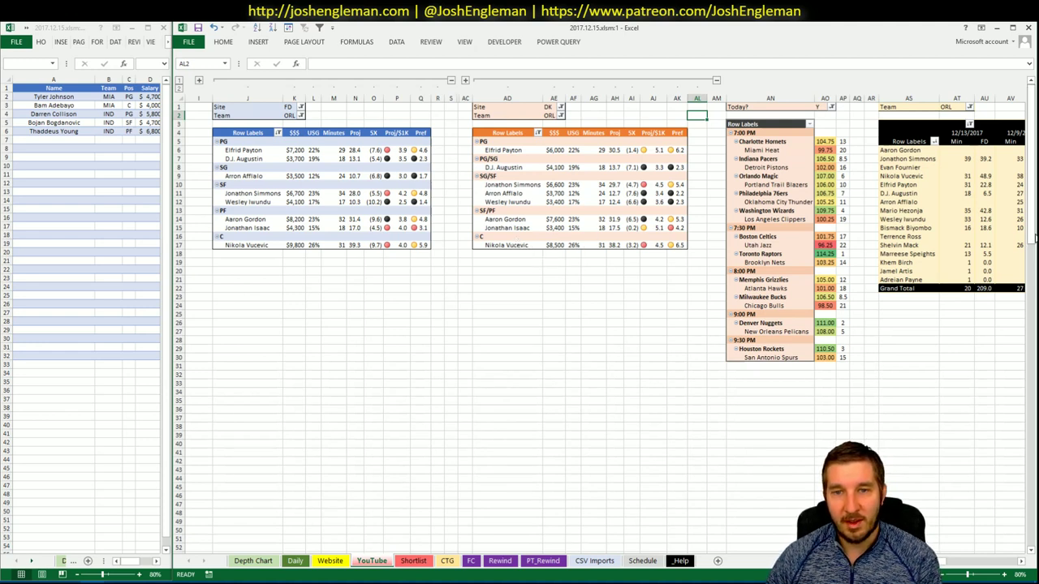
mouse_move(624, 247)
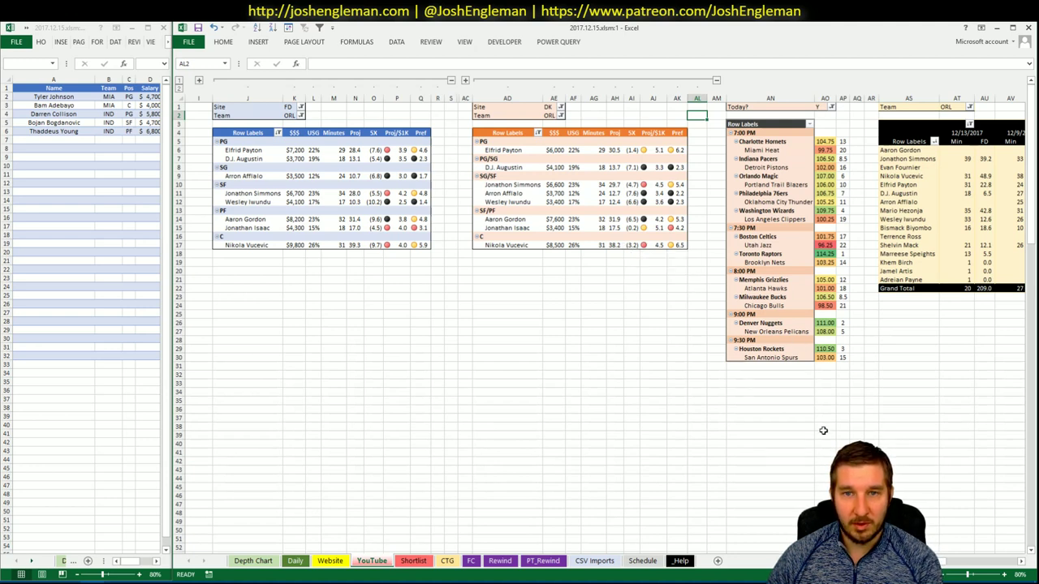
scroll(985, 568, "right", 6)
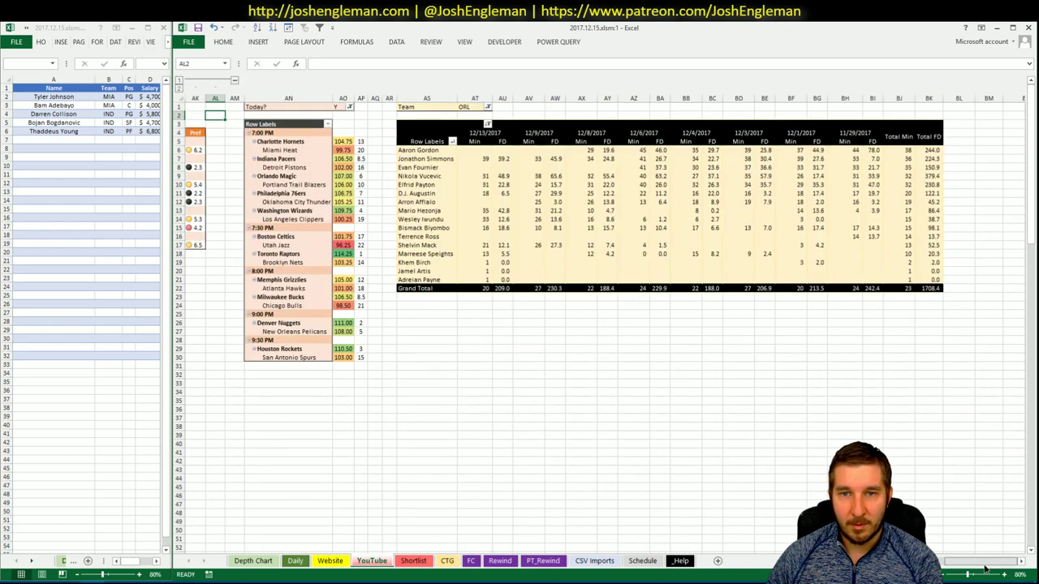
scroll(984, 568, "left", 6)
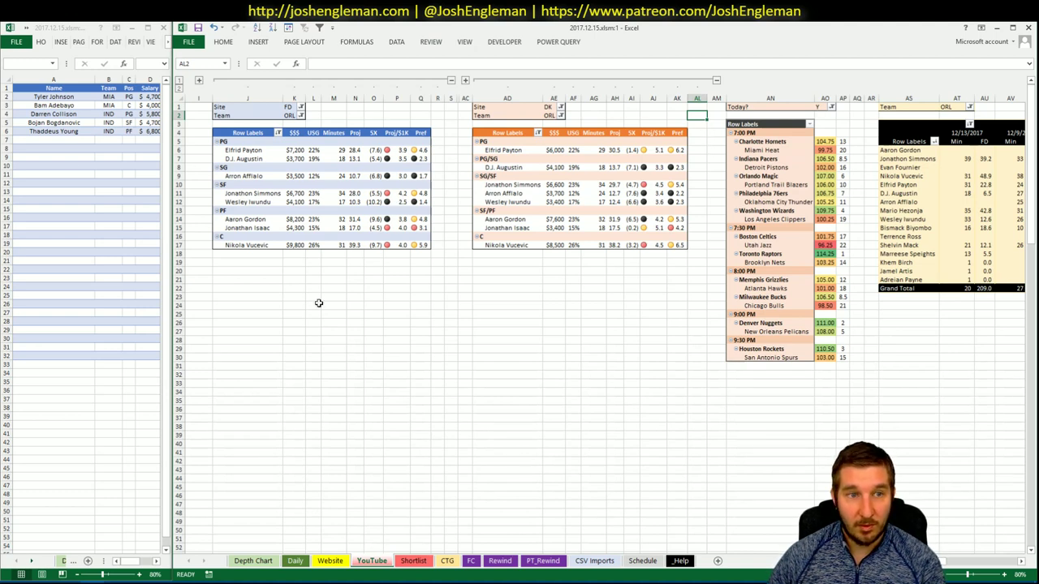
- Set the team filter to POR for the game logs, the FD projections and the DK projections
left_click(954, 107)
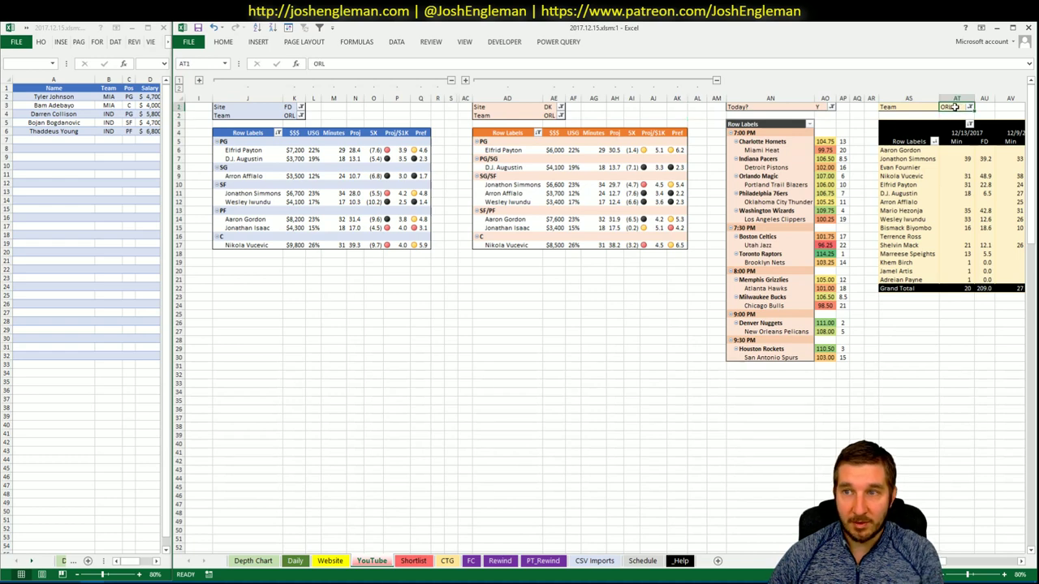
type("POR")
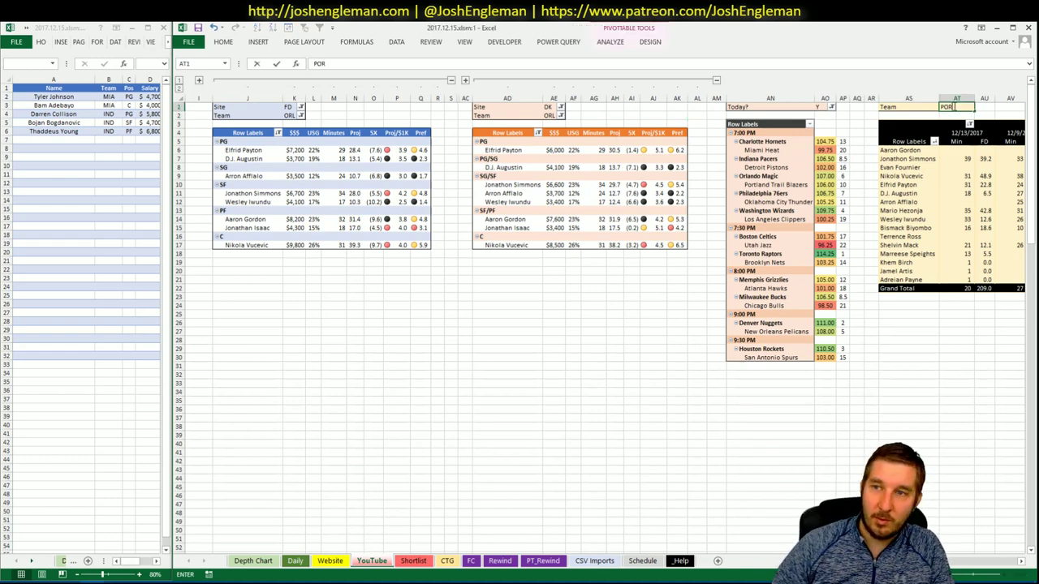
key("Return")
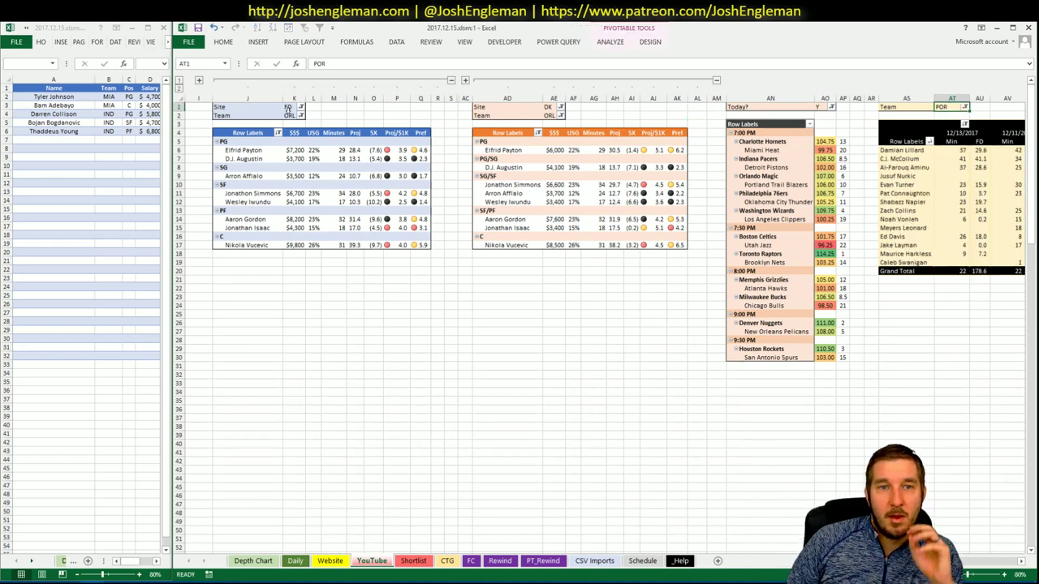
left_click(289, 115)
type("POR")
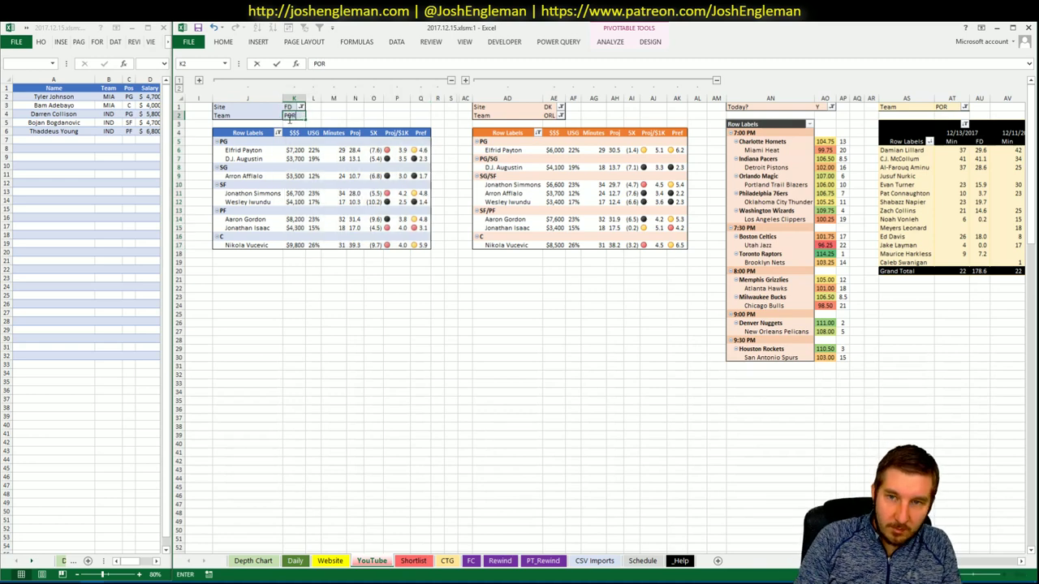
key("Tab")
left_click(539, 115)
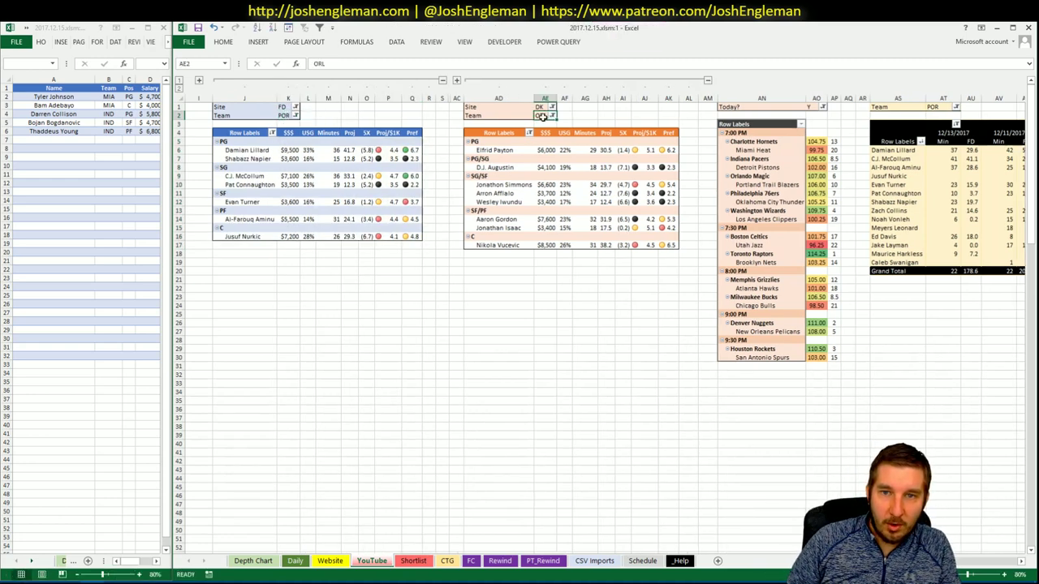
type("POR")
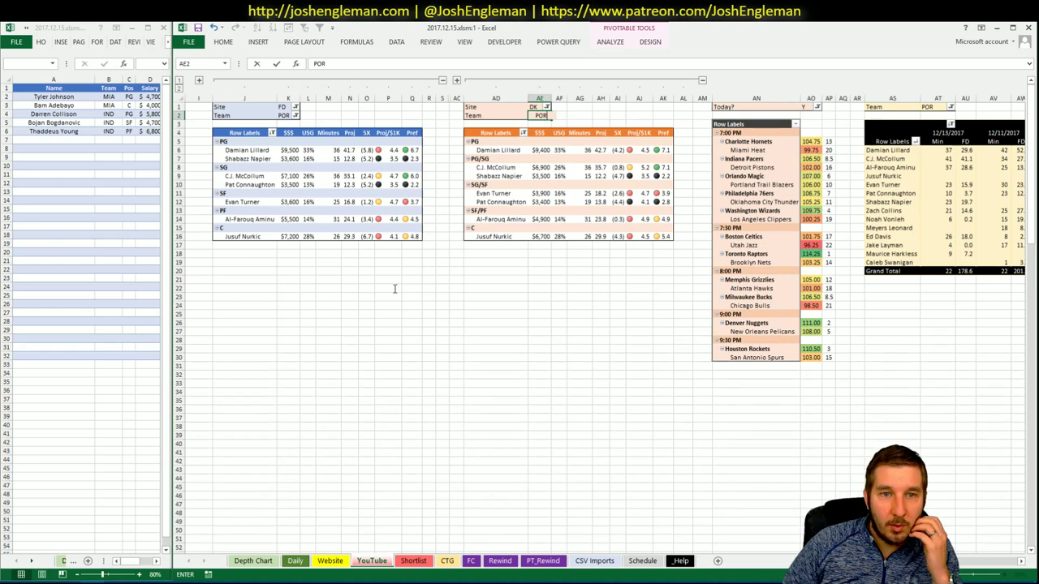
key("Return")
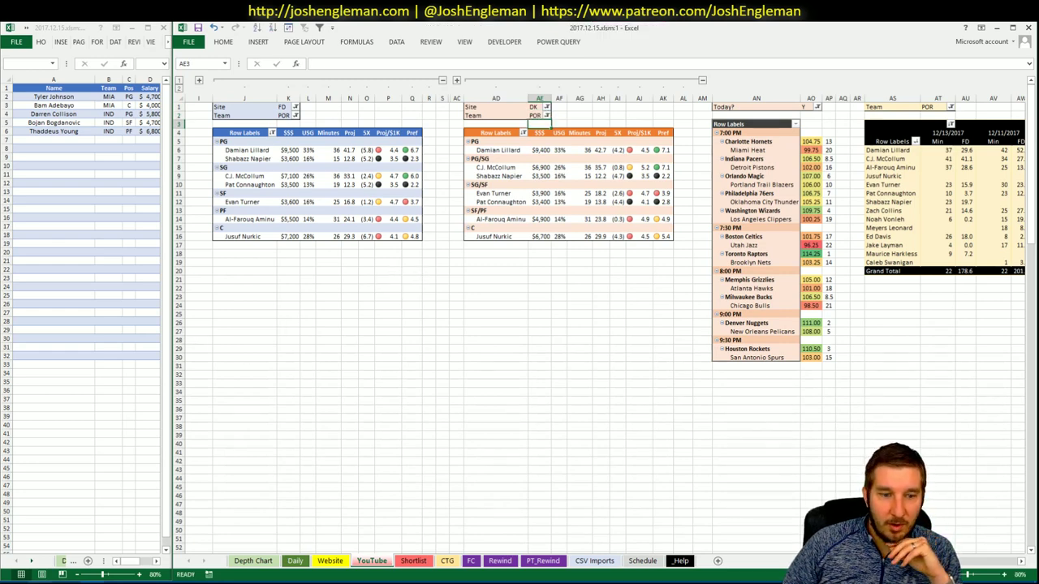
- Switch to Cleaning the Glass in the browser and open the Portland Trail Blazers' Shooting: Frequency table
left_click(67, 583)
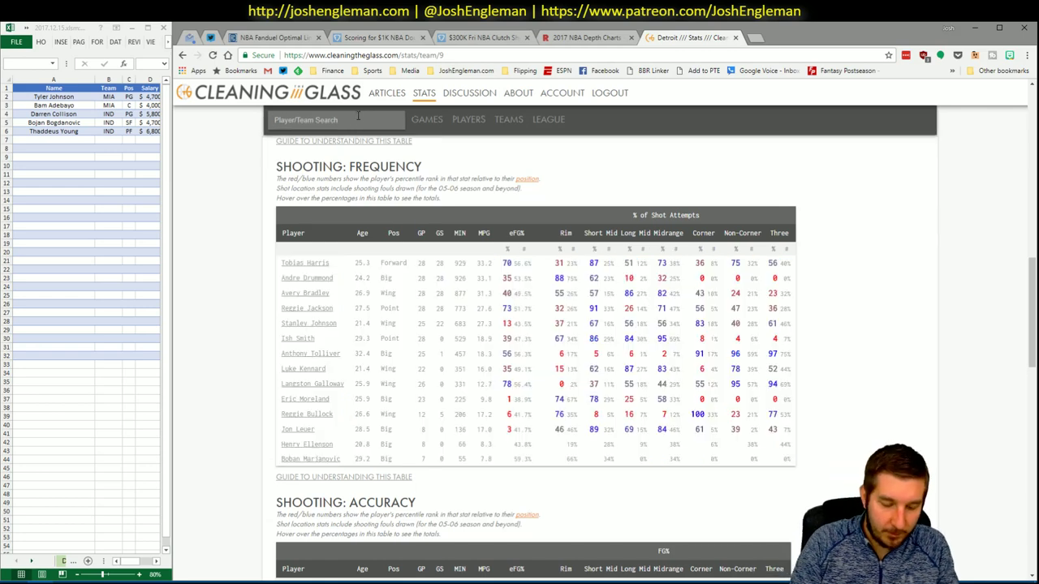
type("por")
key("Return")
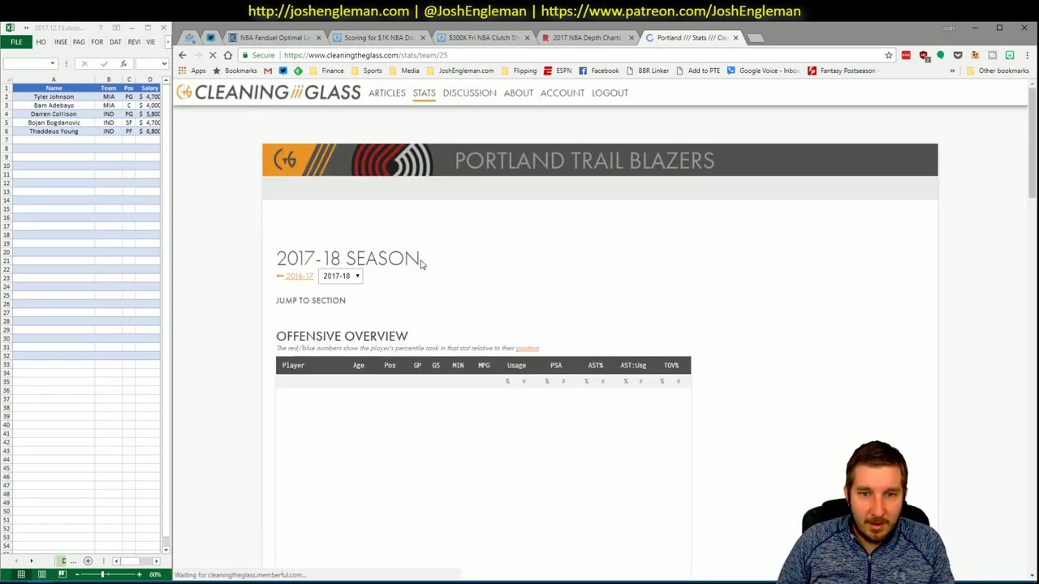
left_click(436, 317)
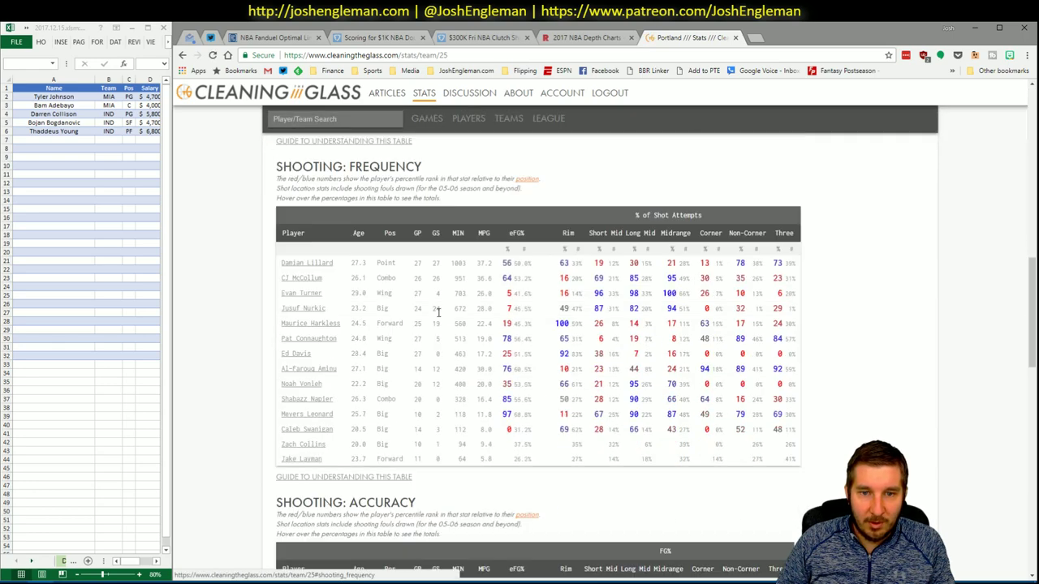
- Load the Trail Blazers' shooting frequency rows into the CTG sheet of the workbook and set the opponent to ORL
left_click_drag(799, 466, 281, 262)
key("alt+Tab")
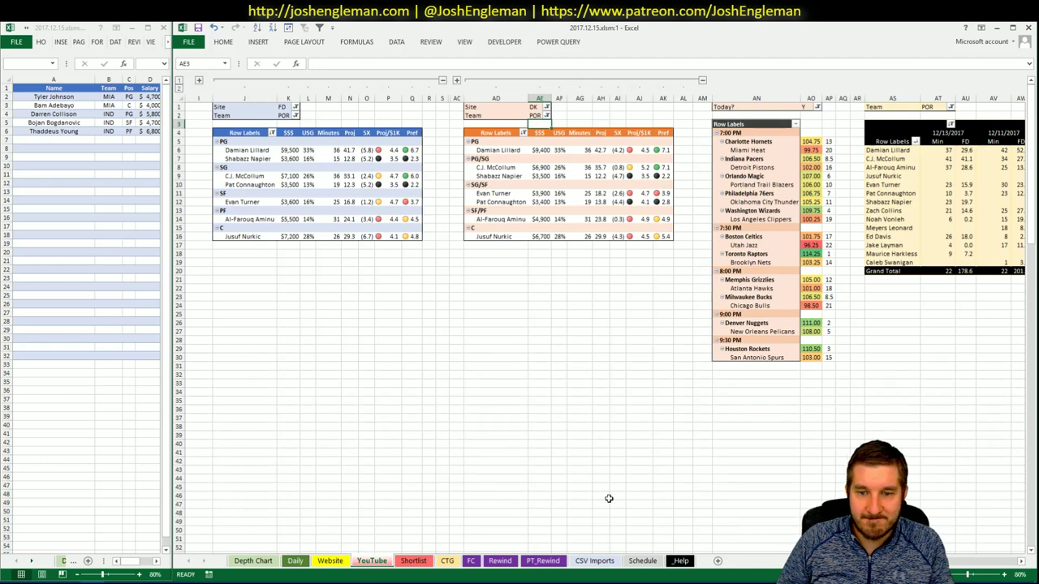
left_click(447, 560)
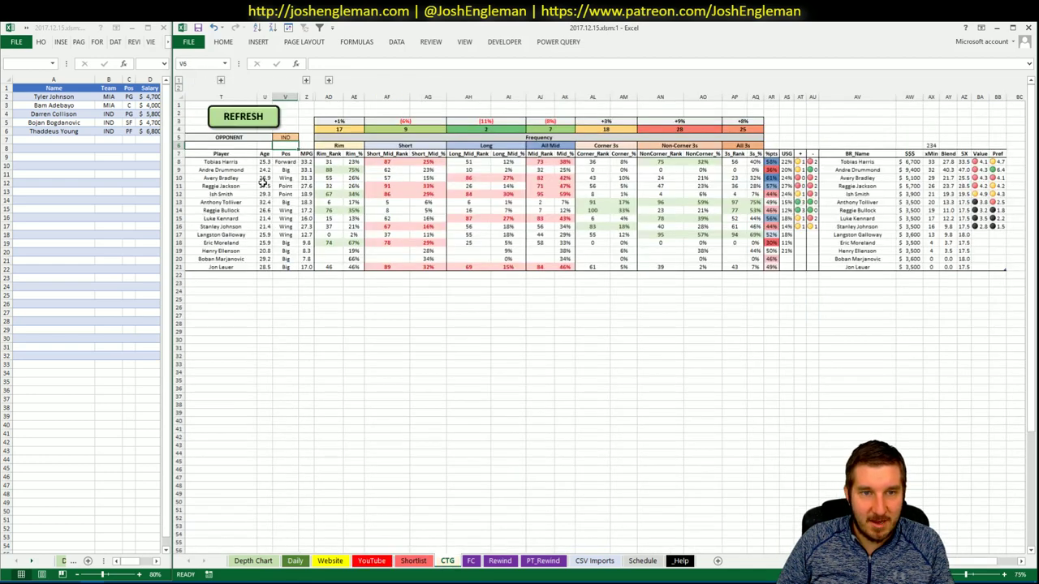
left_click(285, 137)
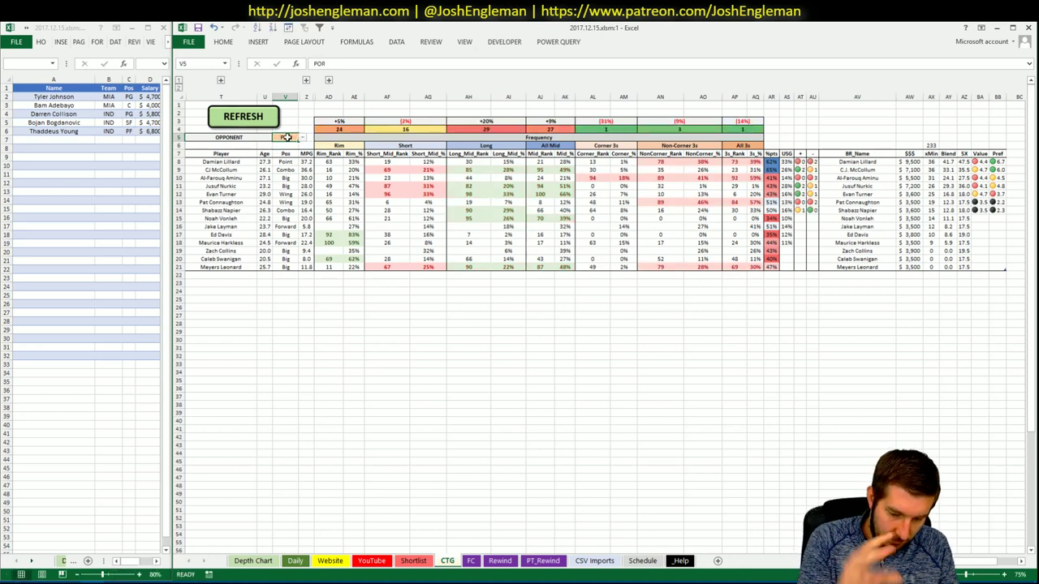
type("ORL")
key("Return")
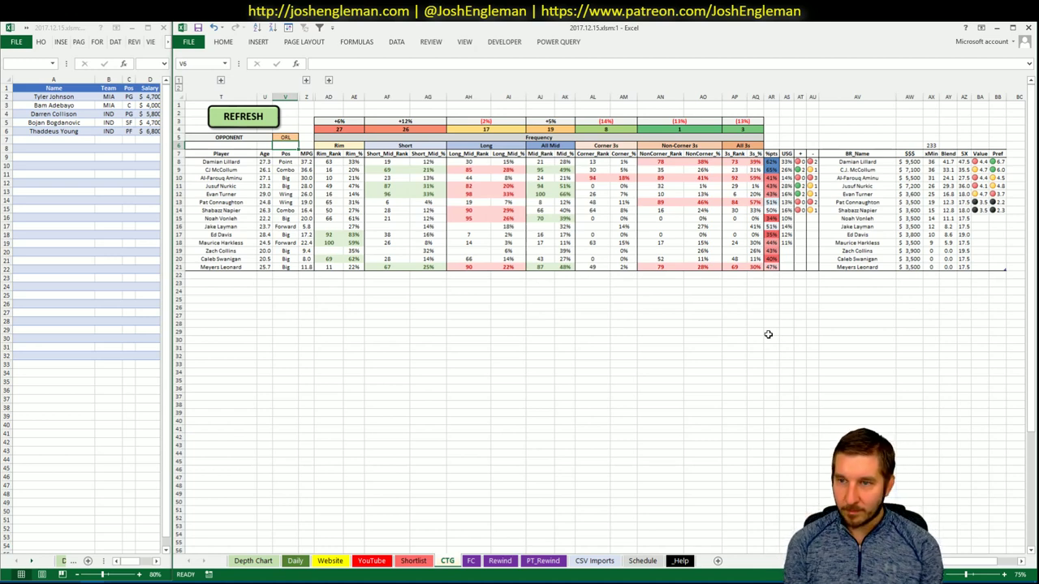
- Compare the Trail Blazers' projections with their recent game logs on the YouTube sheet
left_click(371, 561)
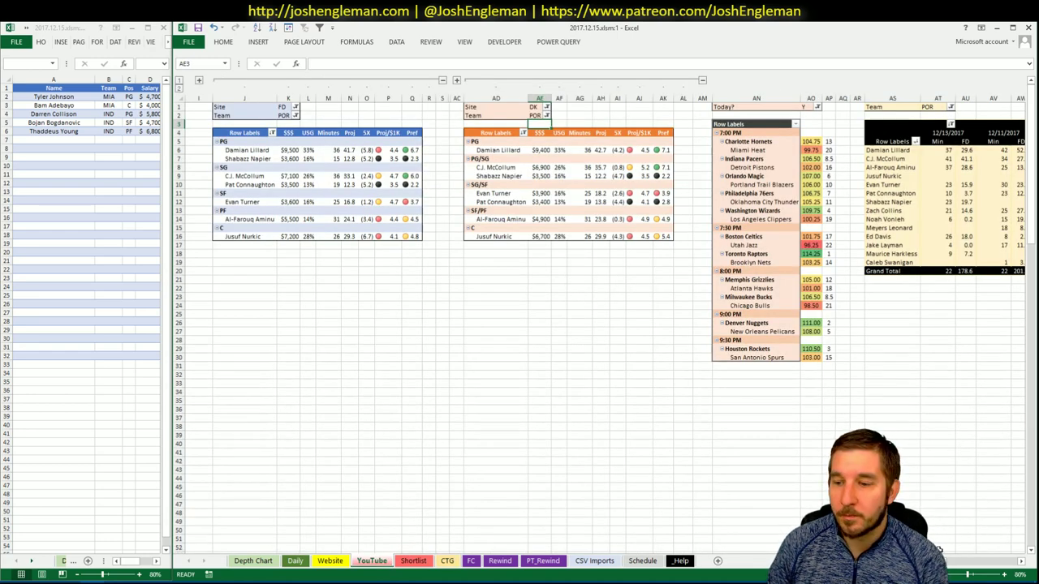
scroll(986, 561, "right", 10)
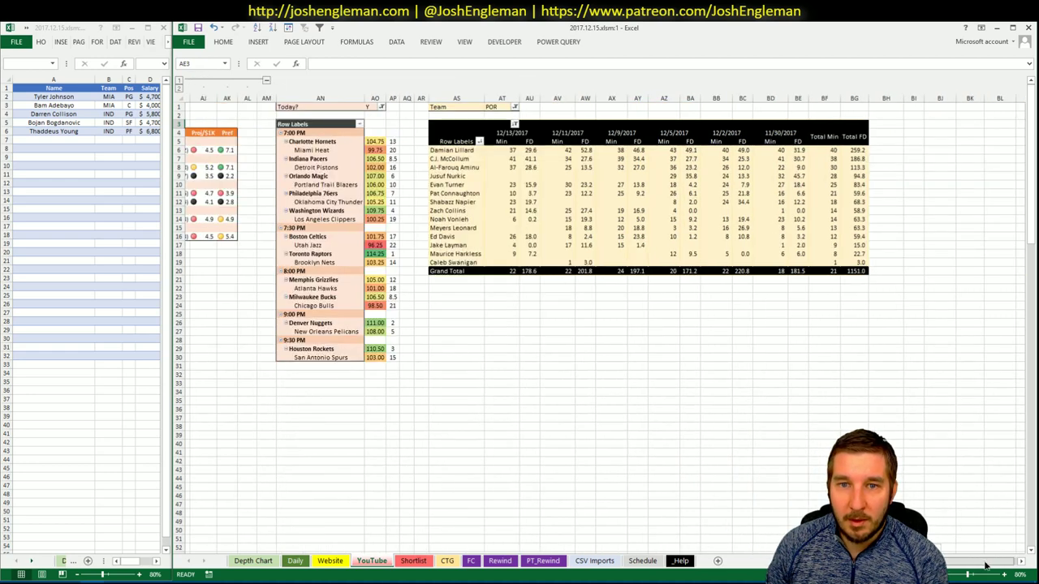
scroll(986, 566, "left", 3)
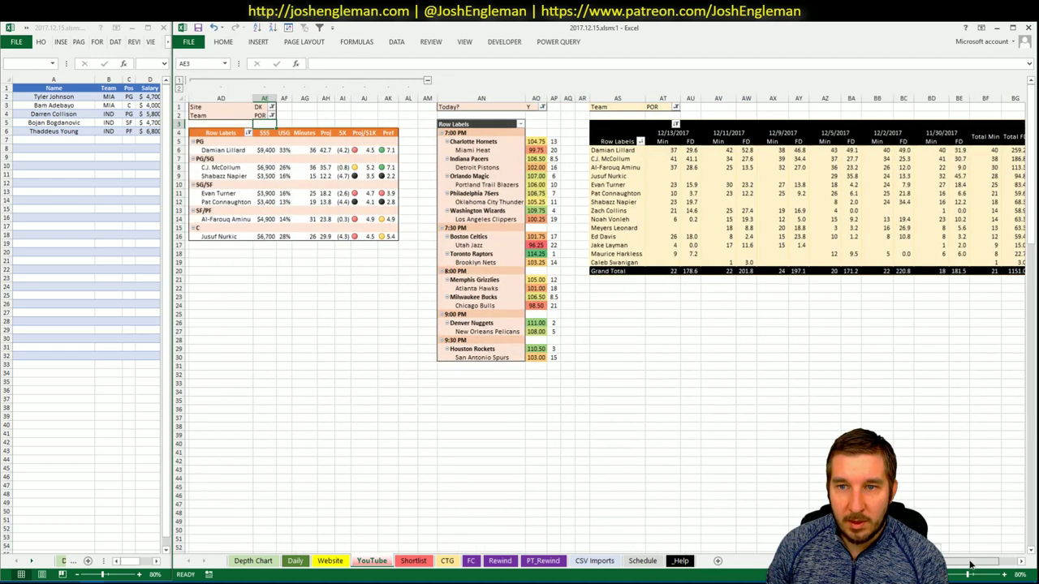
scroll(986, 566, "right", 3)
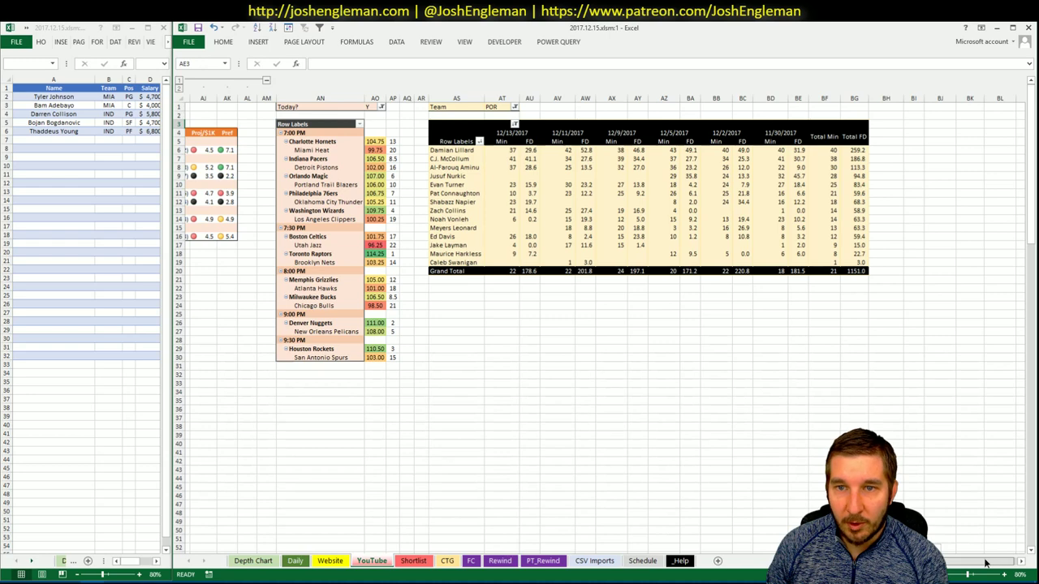
scroll(986, 562, "left", 1)
scroll(980, 563, "left", 10)
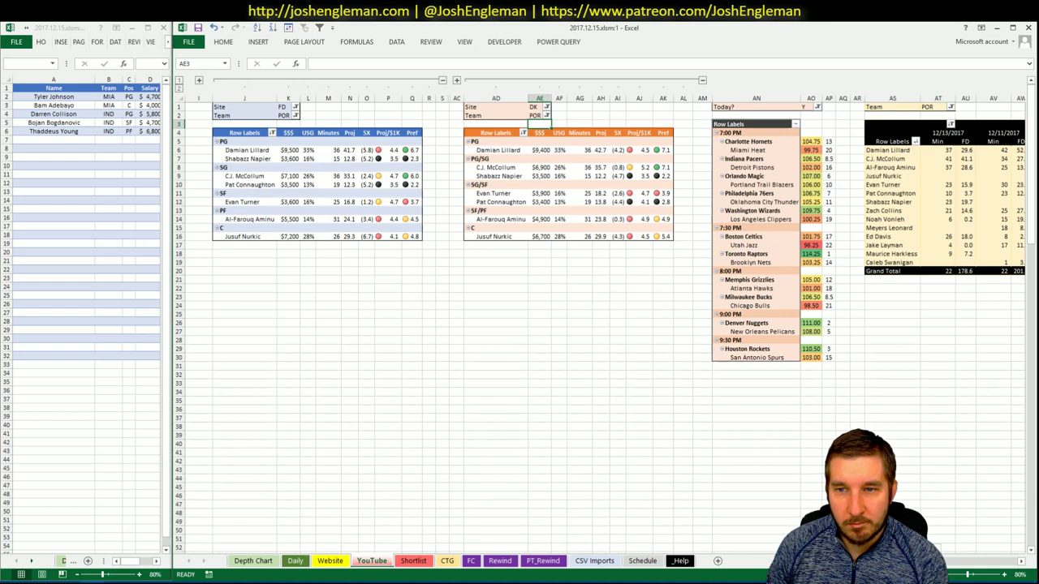
- Add Damian Lillard to the preferred player list in the first empty row below Thaddeus Young
left_click(65, 141)
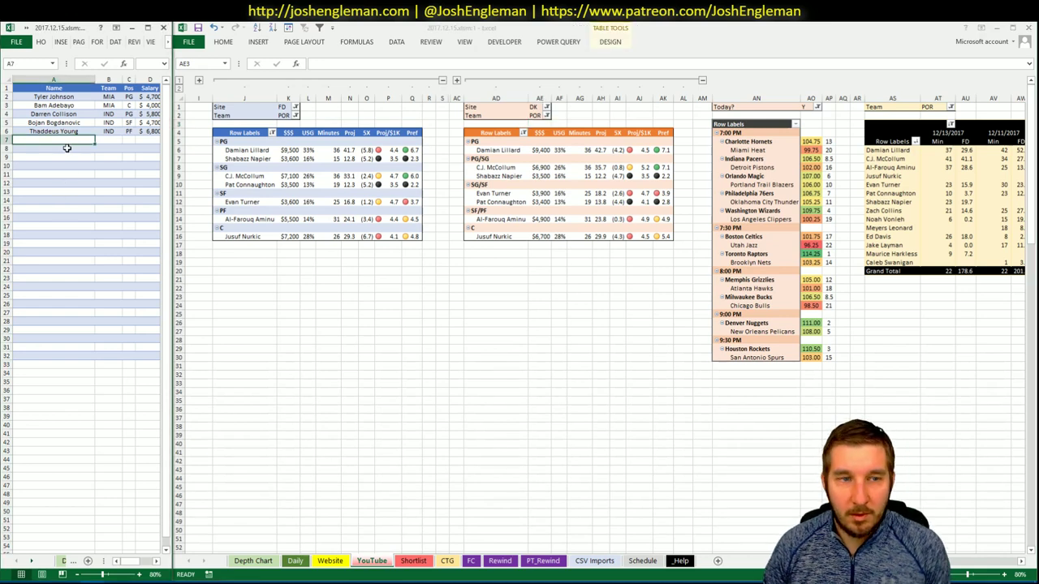
type("Damian L")
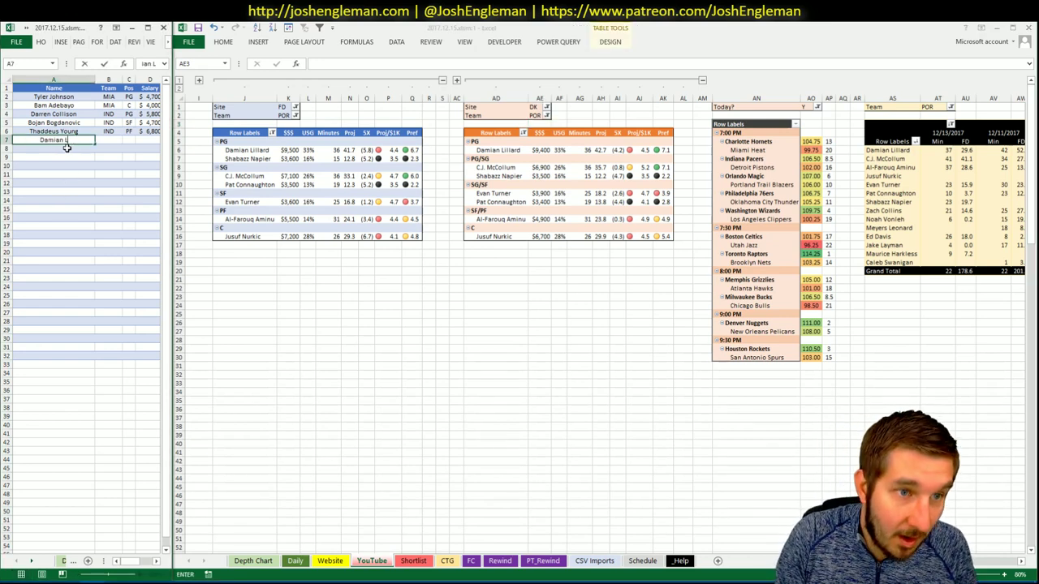
type("illard")
key("Return")
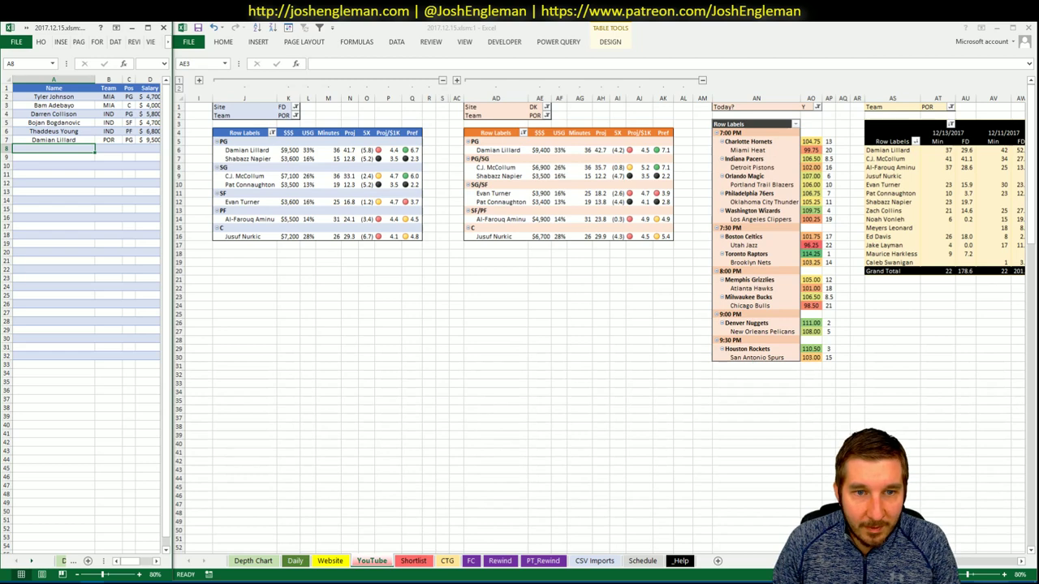
- Examine the minutes and FD points of the remaining Portland players in the game log table
scroll(1003, 568, "right", 10)
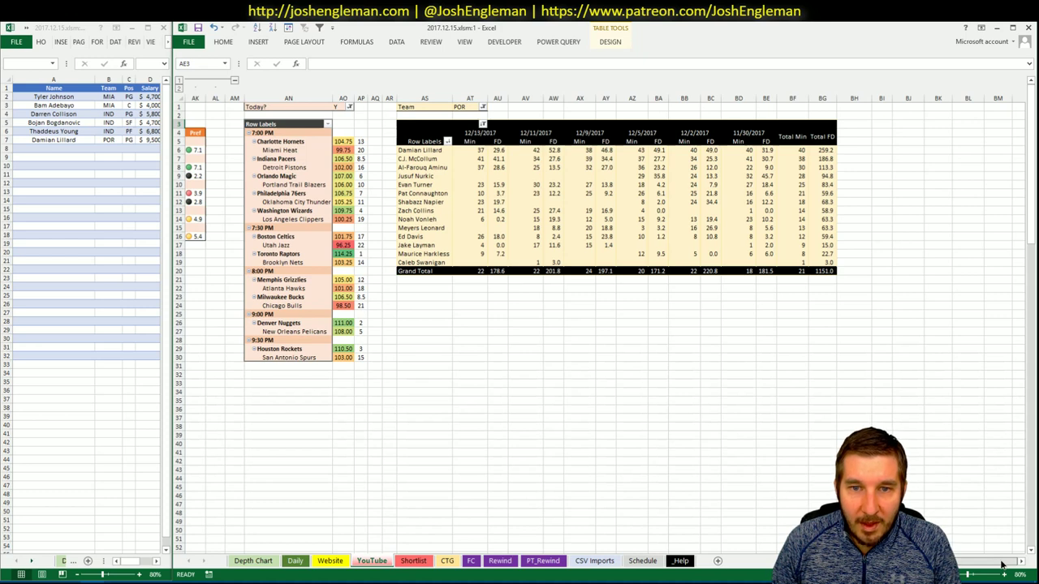
left_click_drag(478, 151, 479, 256)
left_click(632, 443)
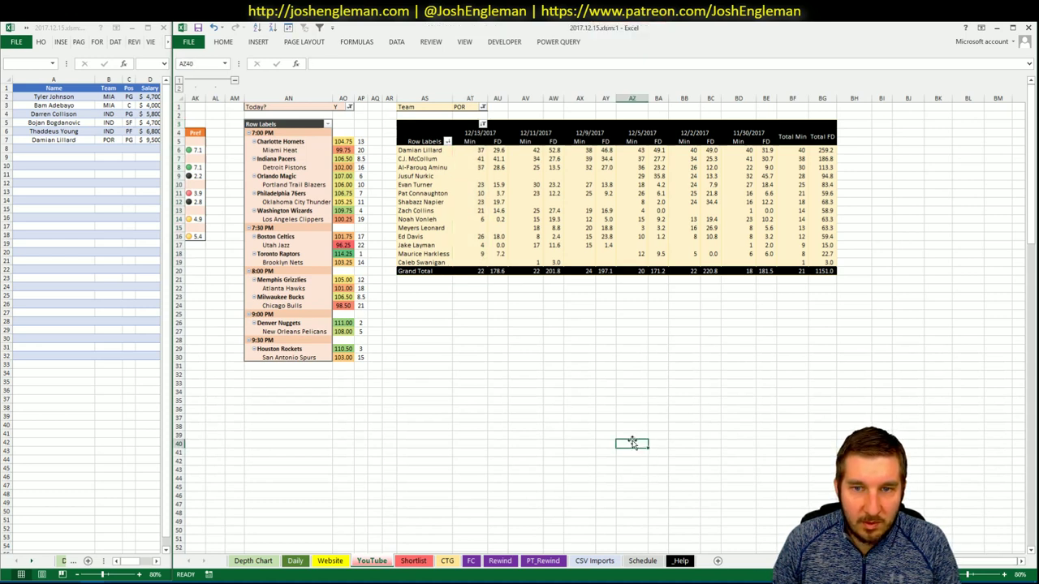
scroll(601, 325, "left", 4)
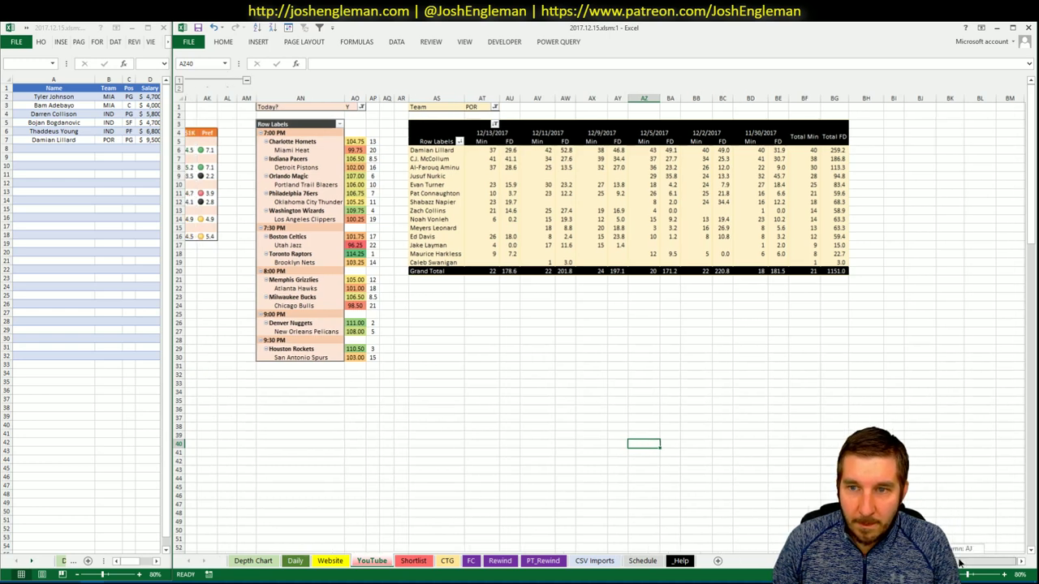
- Add C.J. McCollum to the preferred player list in the first empty row below Damian Lillard
scroll(600, 325, "left", 9)
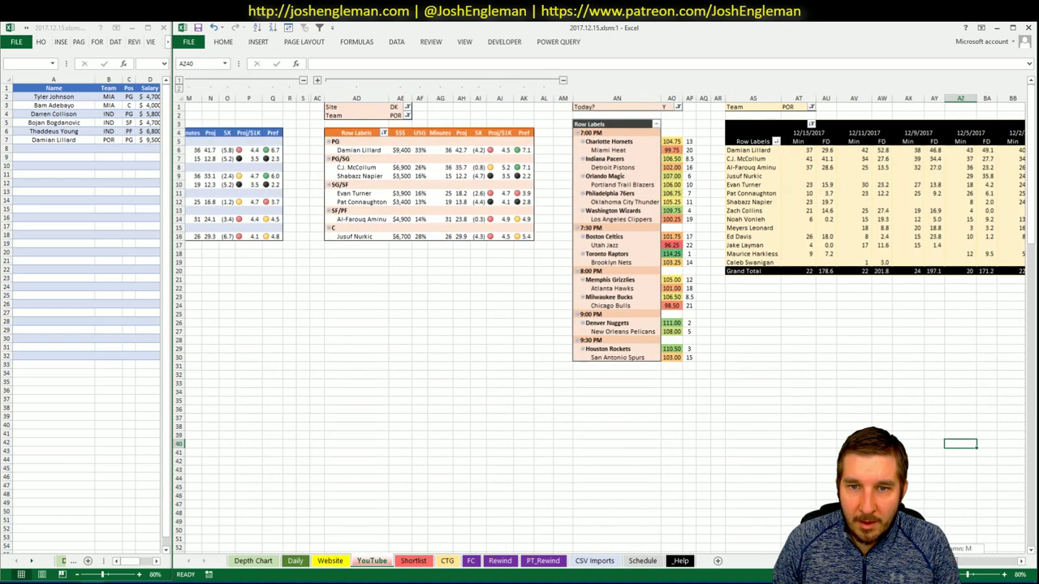
left_click(54, 150)
type("C.J.")
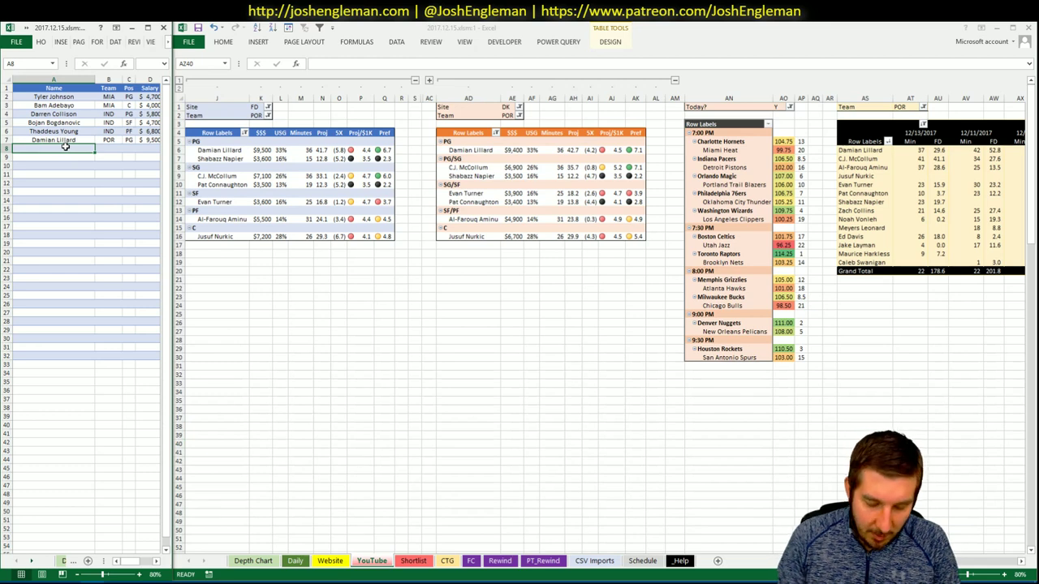
type(" McCollum")
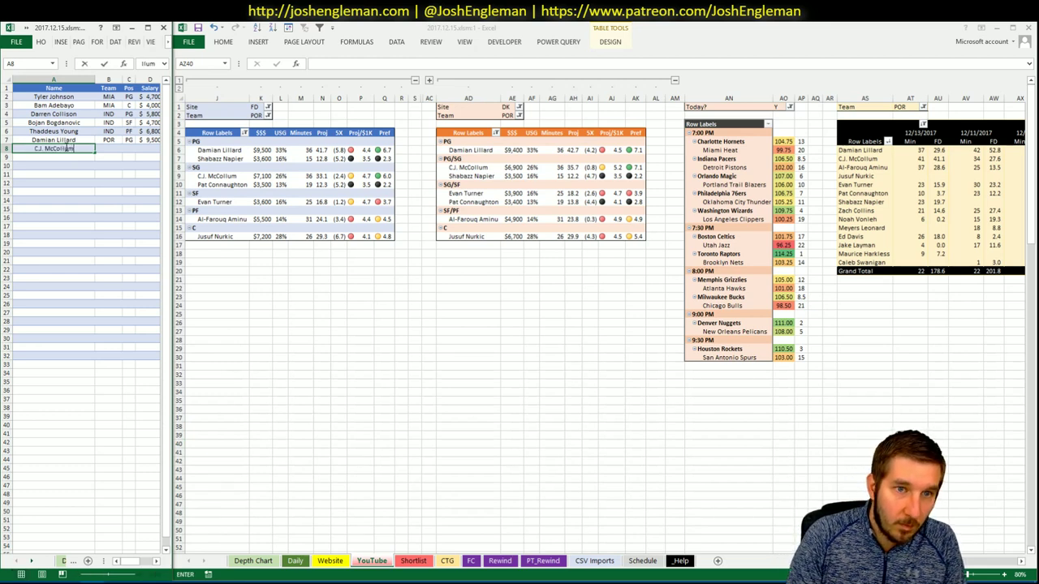
key("Return")
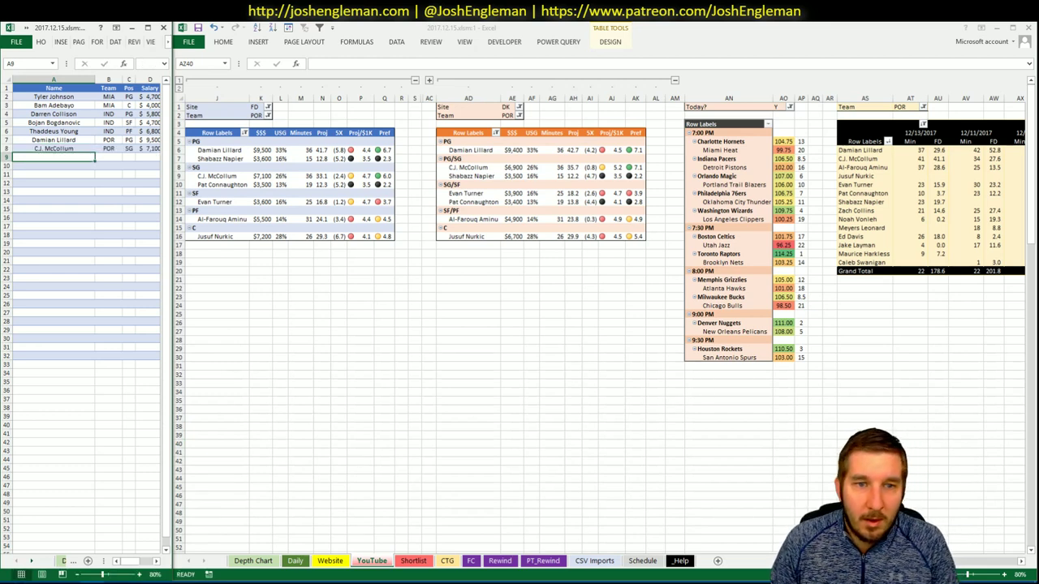
- Review the remaining Portland players' projections against their recent minutes and FD points in the game log table
scroll(600, 325, "right", 5)
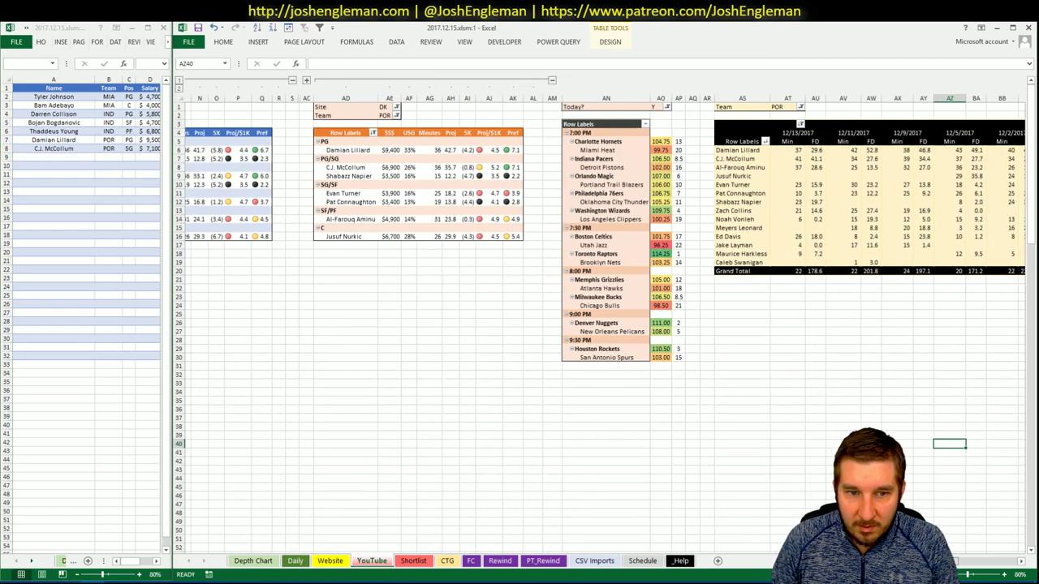
scroll(600, 324, "right", 5)
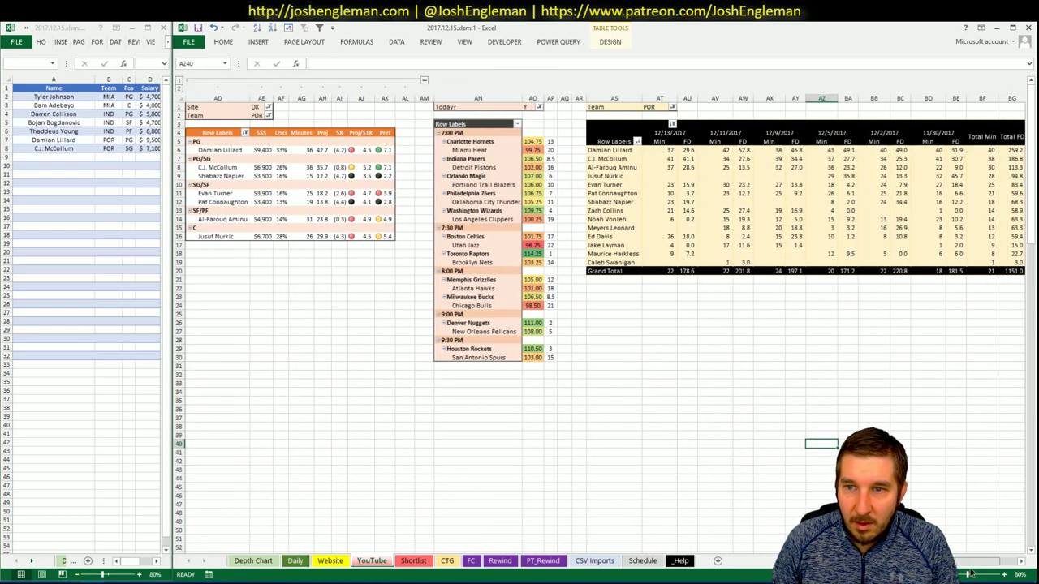
scroll(408, 81, "left", 10)
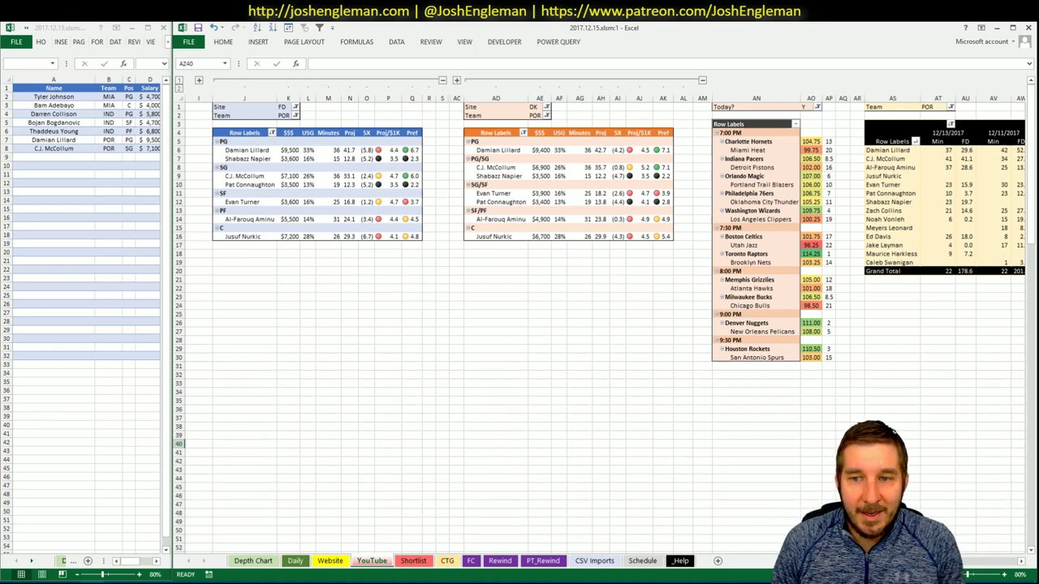
left_click(29, 179)
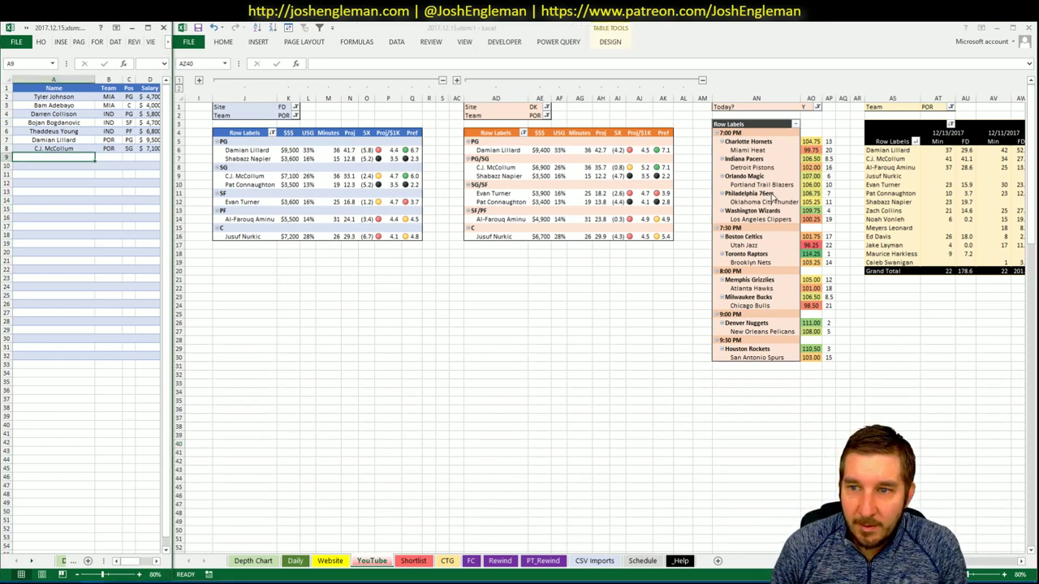
left_click(528, 272)
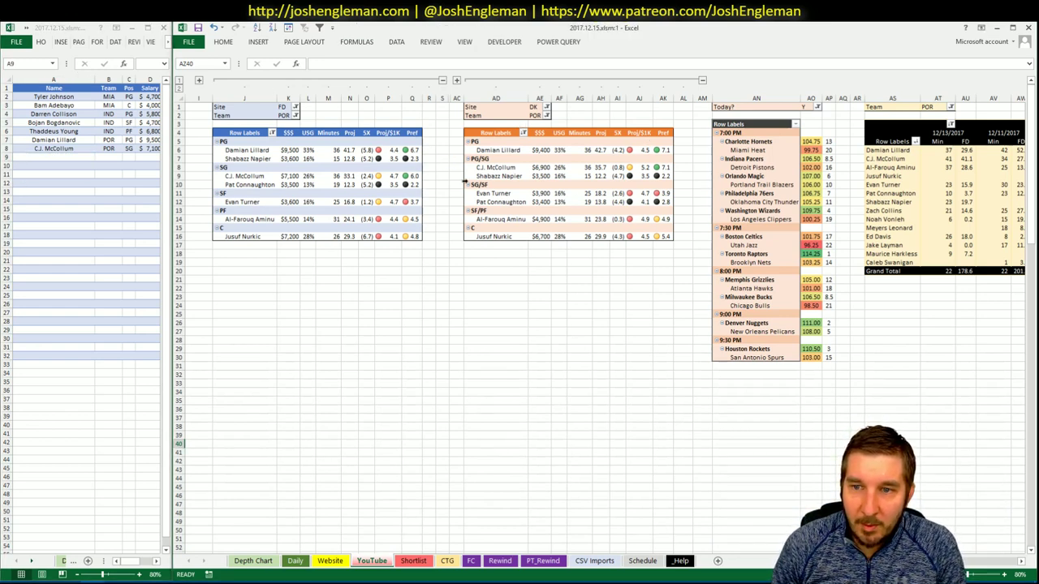
- Set the team filter to PHI in the FD projections, the DK projections and the game log table
left_click(287, 116)
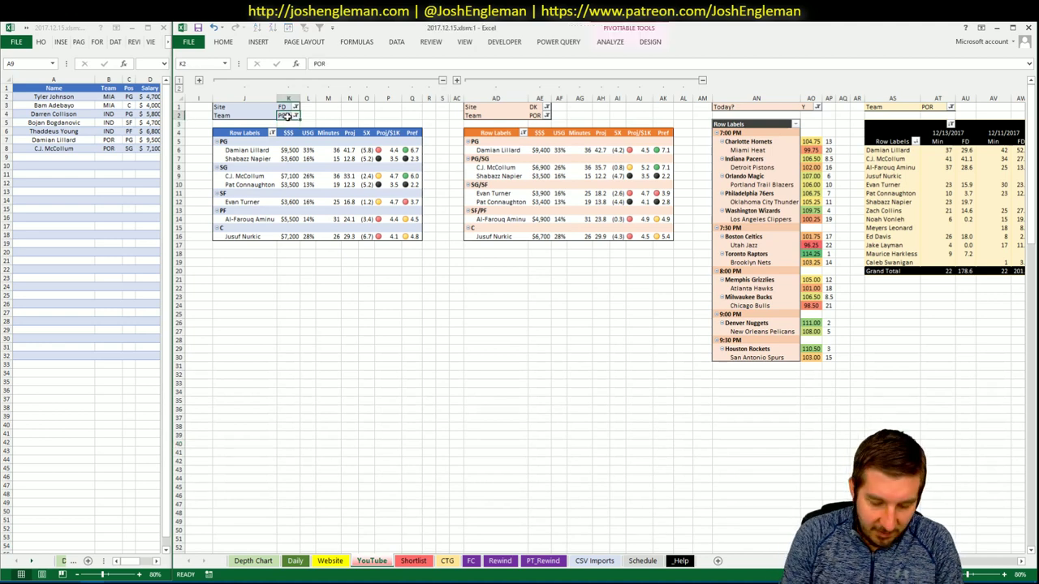
type("PHI")
left_click(579, 115)
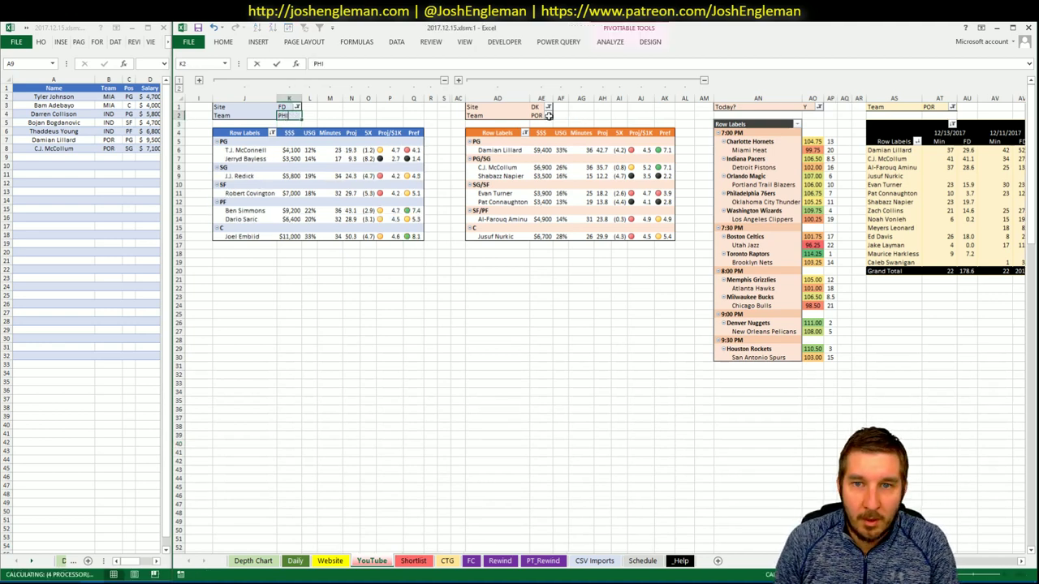
type("PHI")
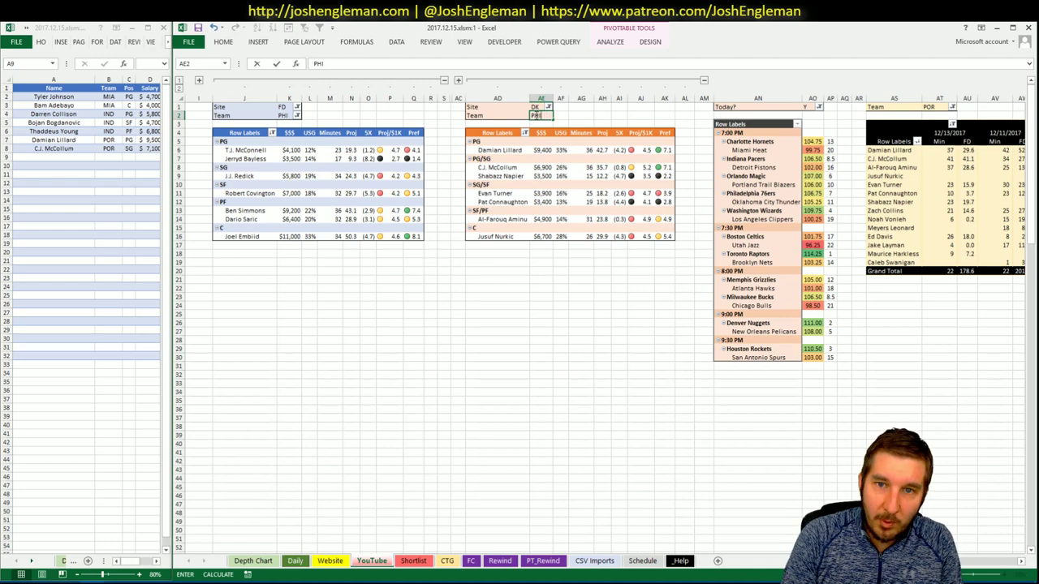
key("Return")
left_click(935, 107)
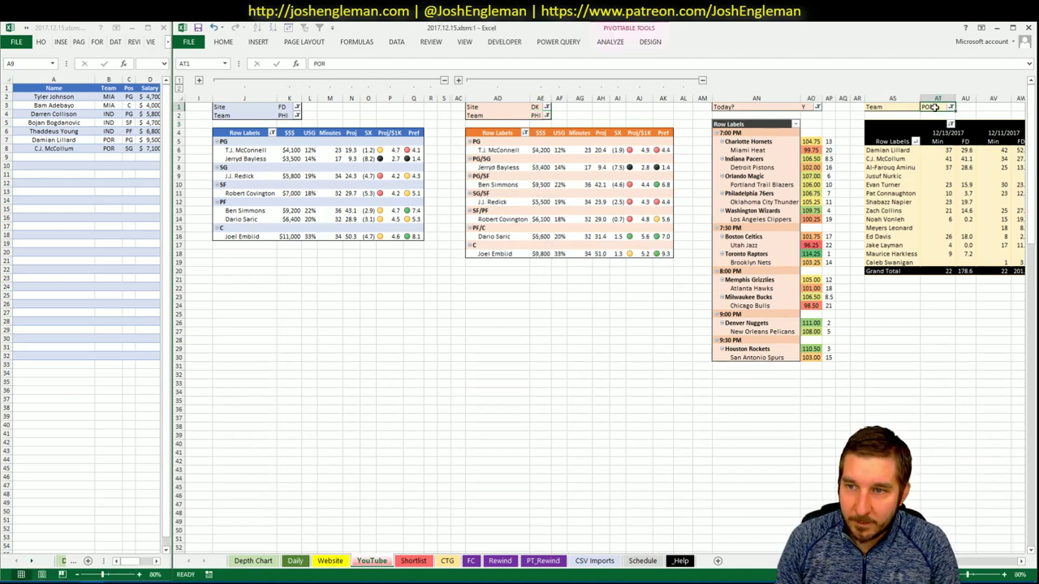
type("PHI")
key("Return")
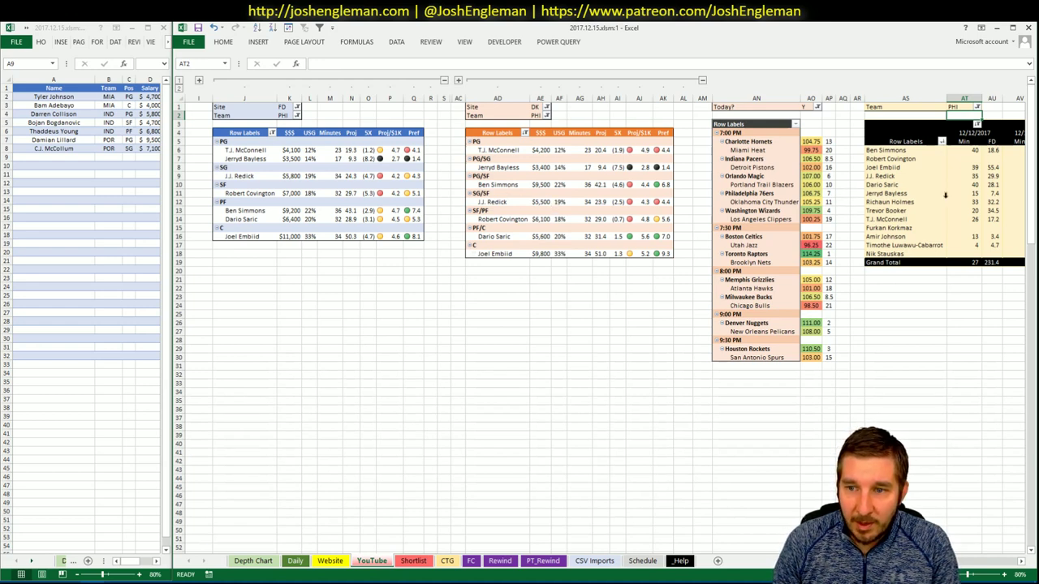
left_click(309, 280)
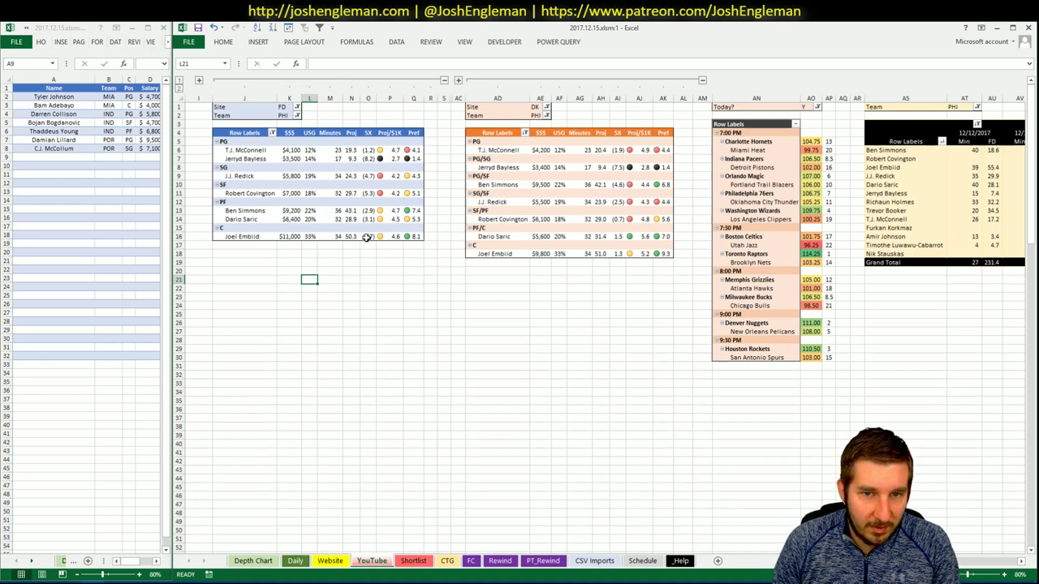
key("alt+Tab")
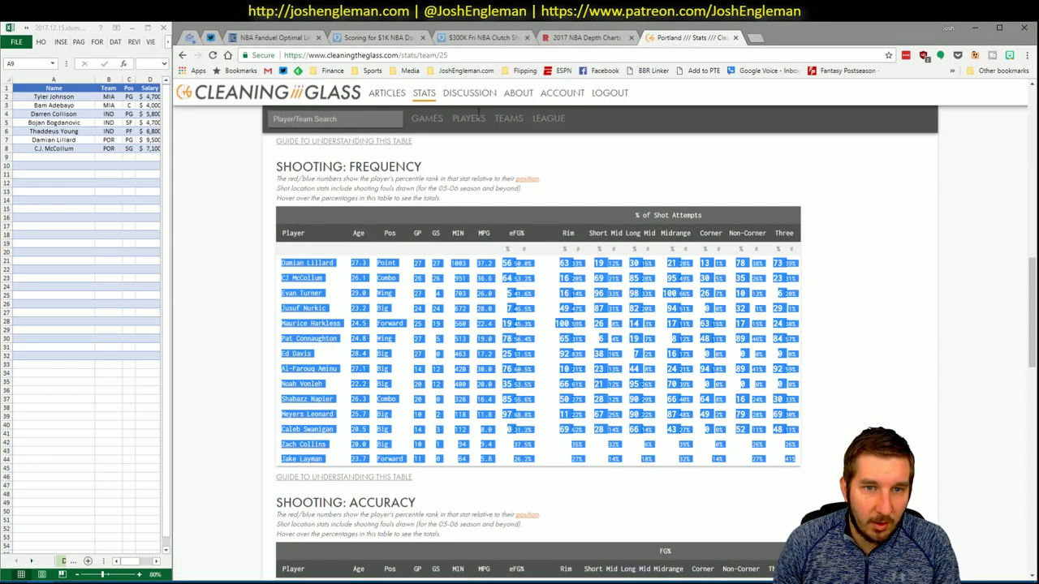
left_click(366, 118)
type("okla")
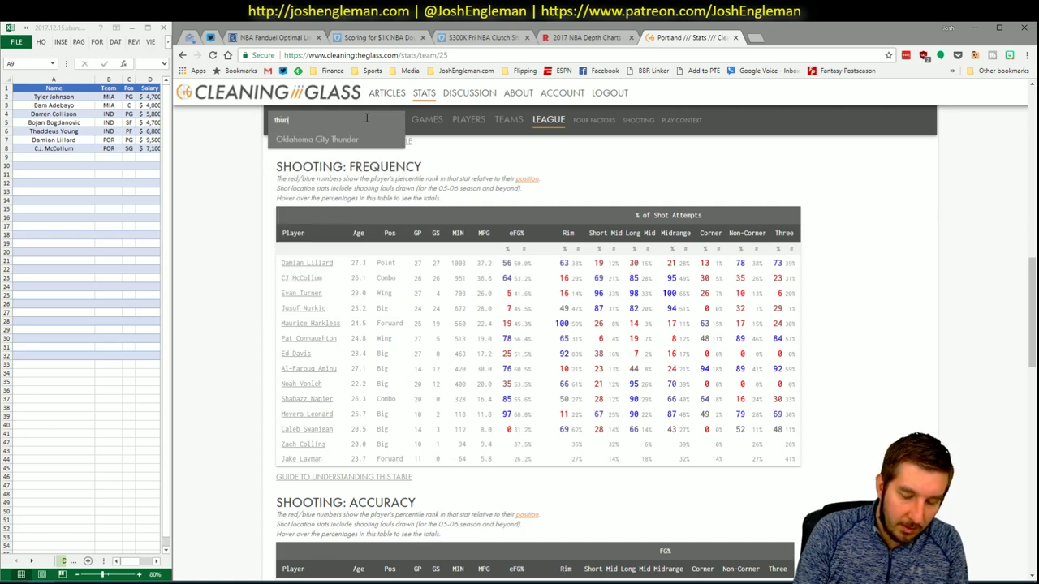
key("Return")
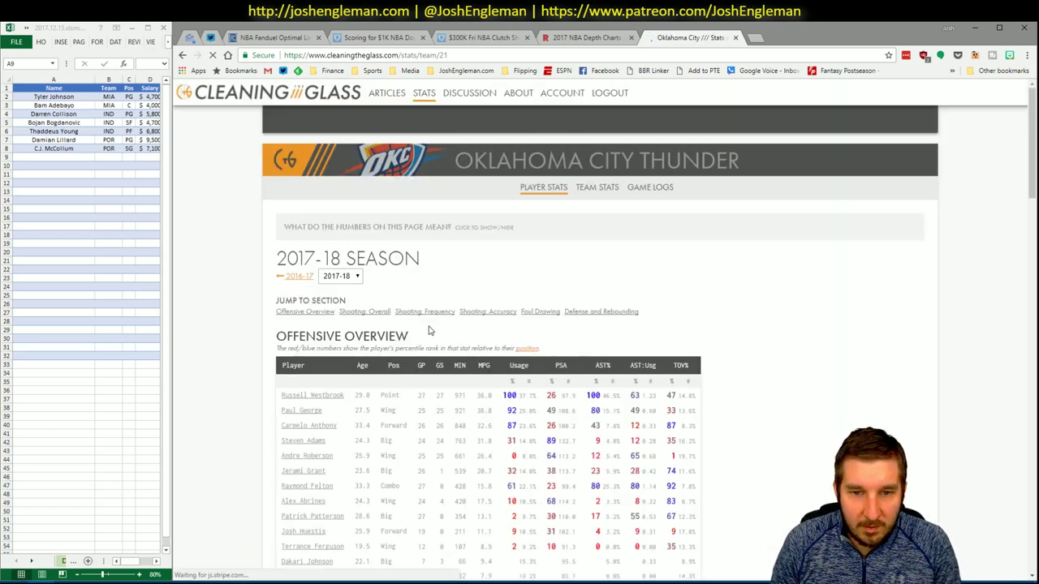
left_click(422, 313)
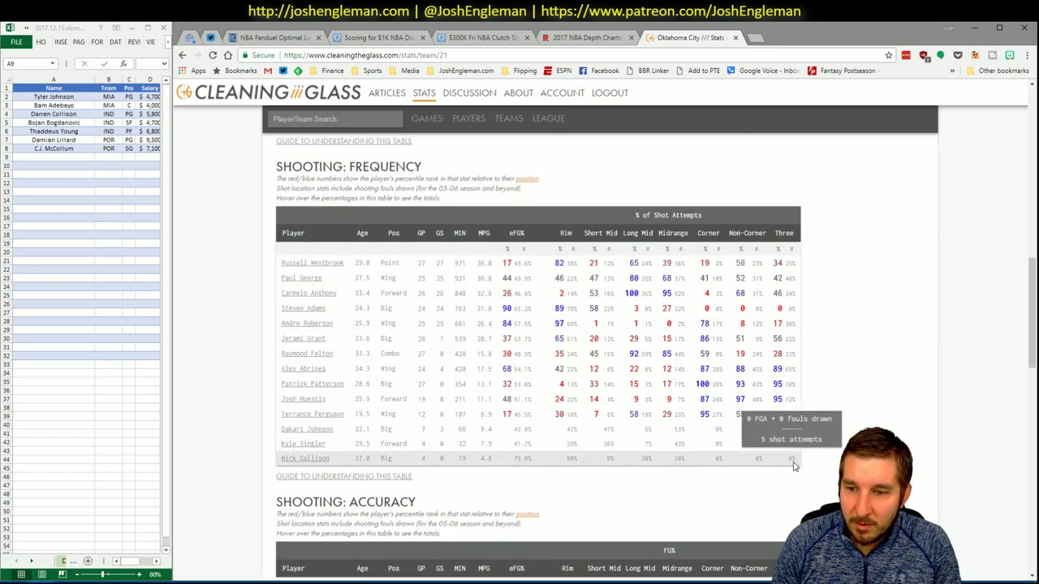
left_click_drag(784, 457, 277, 268)
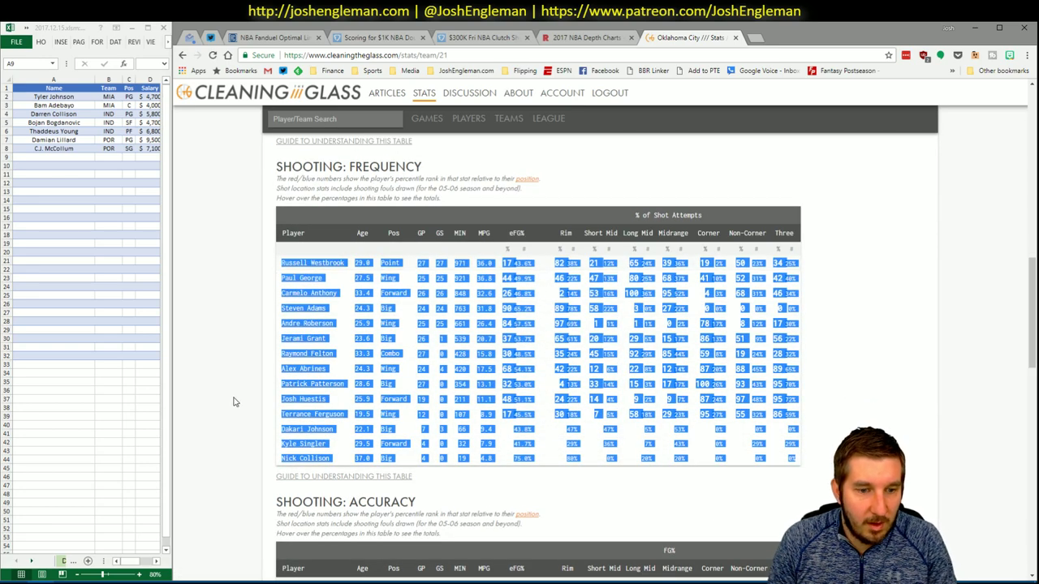
key("alt+Tab")
key("alt+Tab")
- Open the Philadelphia 76ers' stats on Cleaning the Glass and select all player rows of the Shooting: Frequency table for copying
left_click(350, 120)
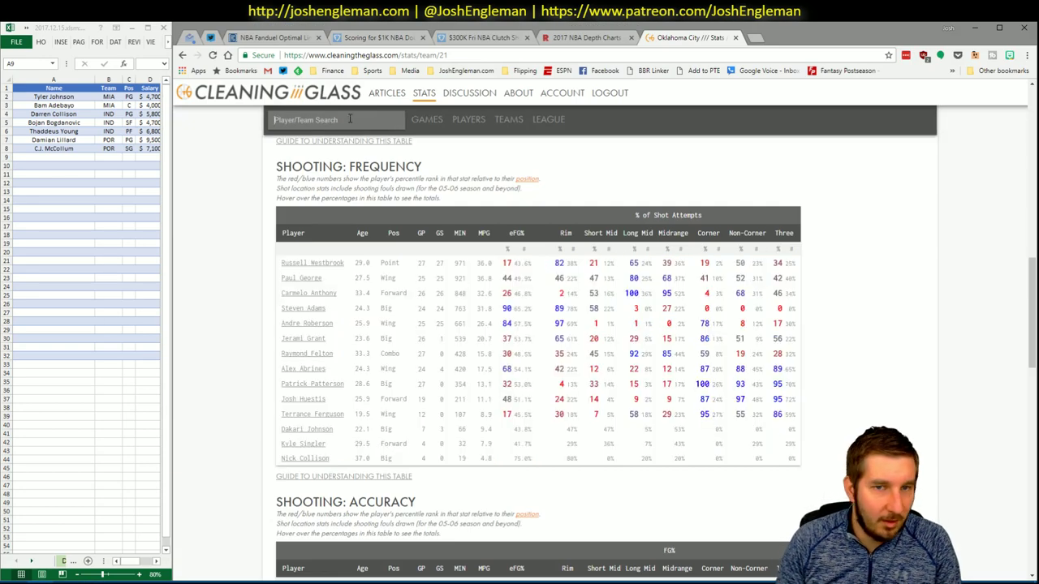
type("phil")
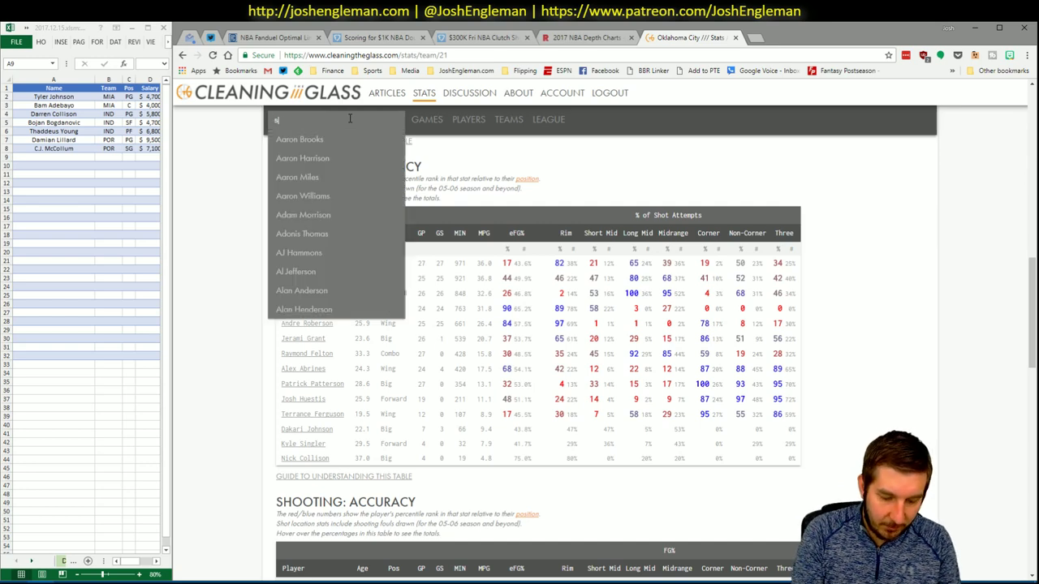
key("Return")
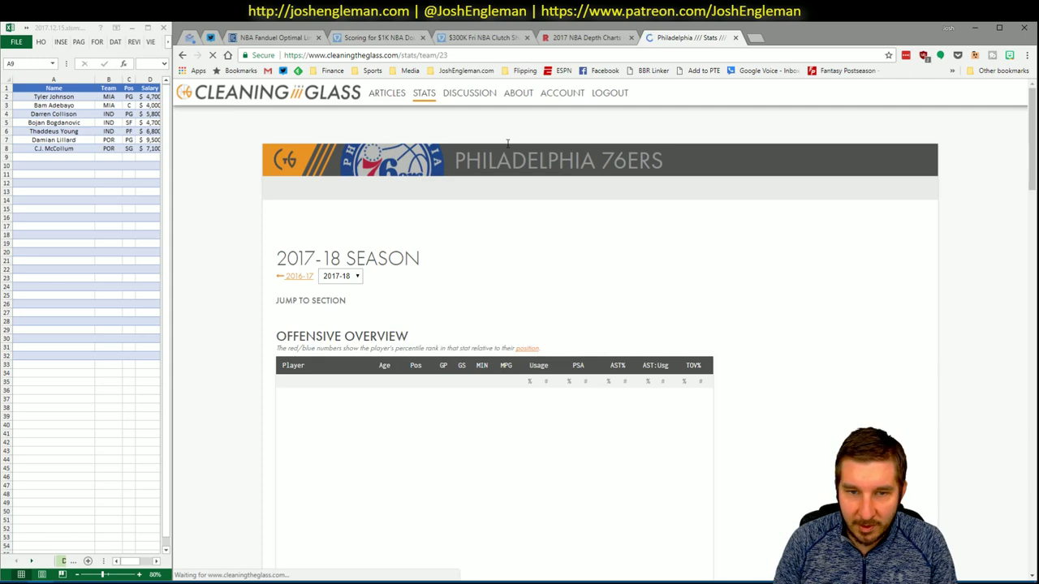
scroll(442, 312, "down", 1)
scroll(442, 313, "down", 5)
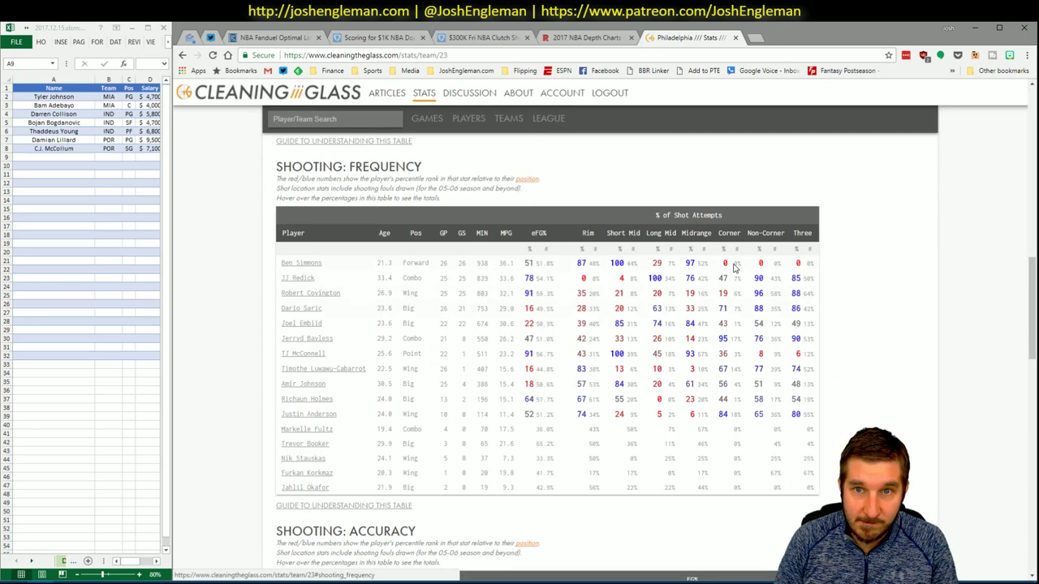
left_click_drag(813, 489, 282, 268)
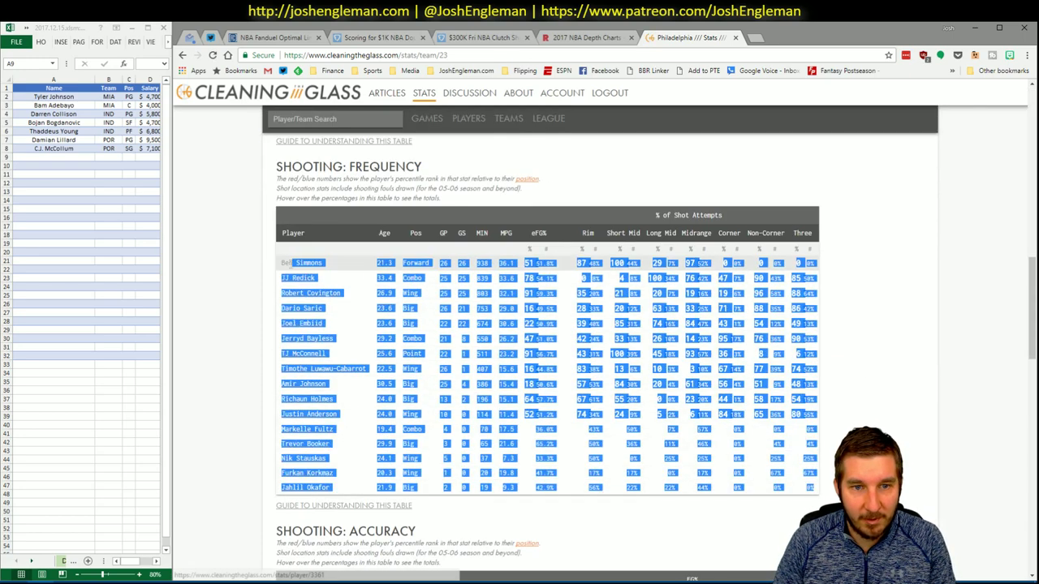
- Load the 76ers' shooting frequency rows into the workbook's CTG sheet and update the opponent for the Oklahoma City Thunder matchup
key("alt+Tab")
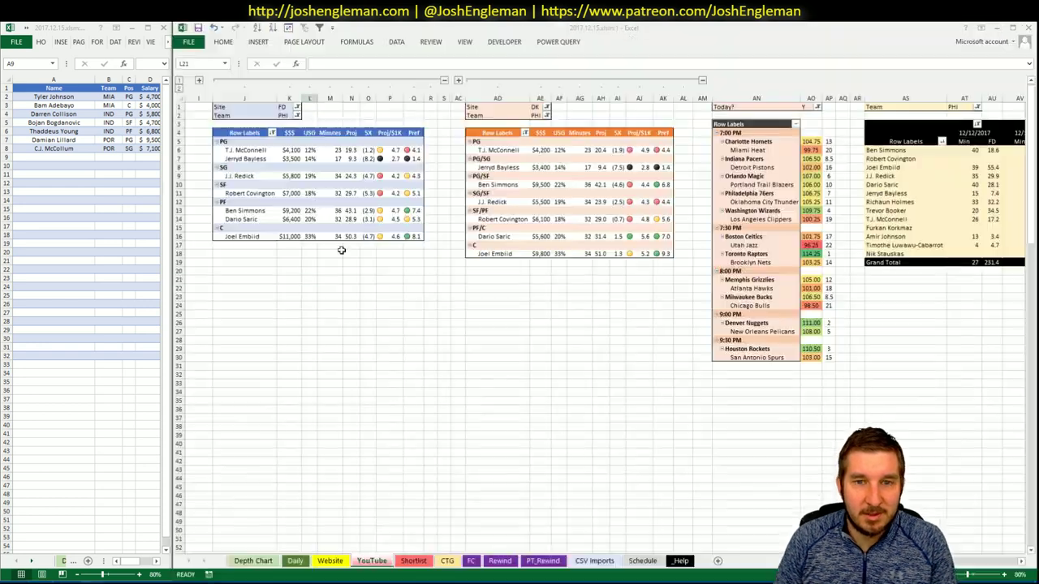
left_click(447, 560)
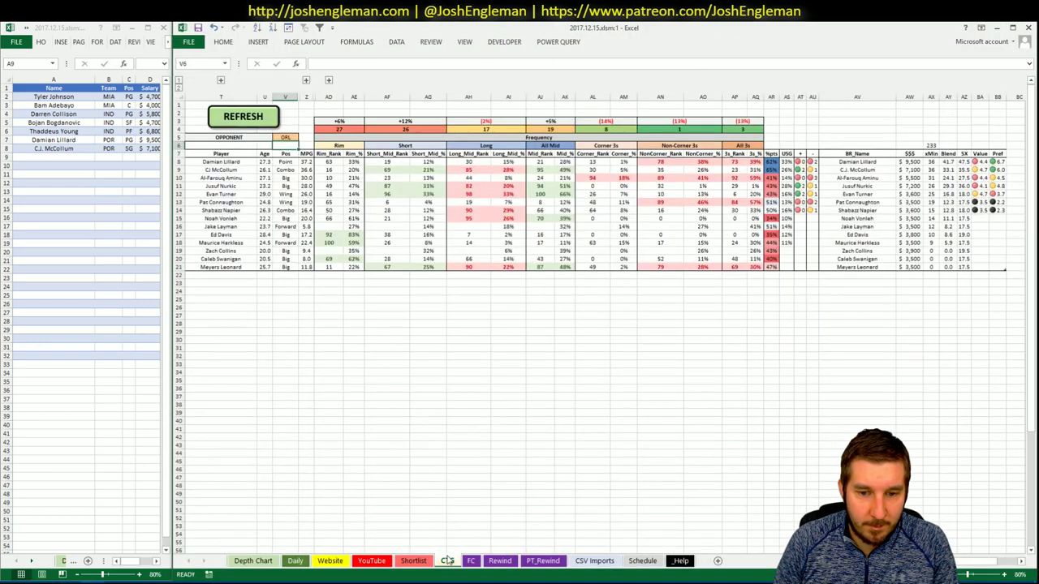
left_click(282, 137)
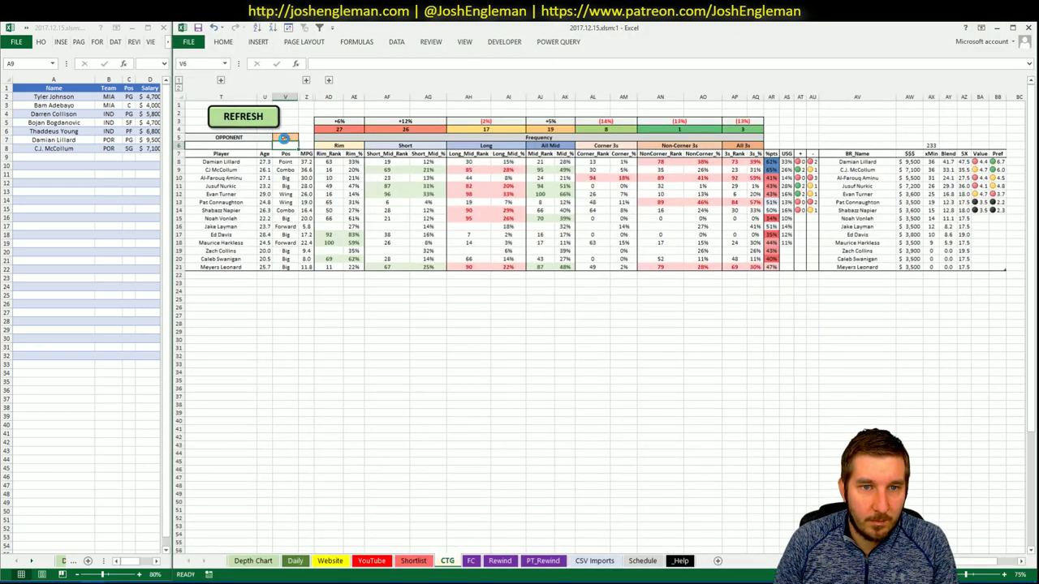
key("Delete")
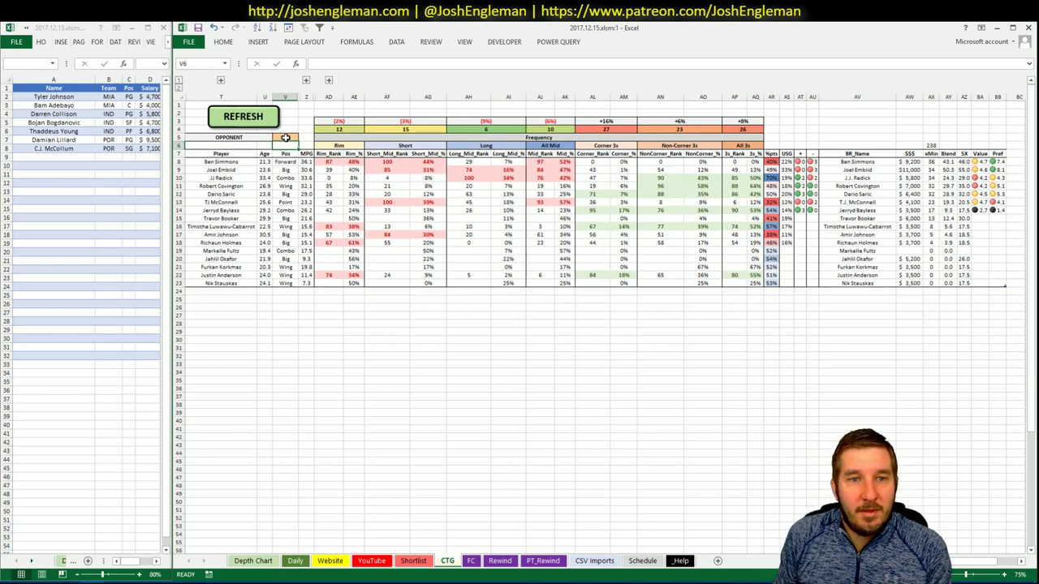
- Compare the 76ers' FD and DK projections with their recent game logs on the YouTube sheet
left_click(386, 561)
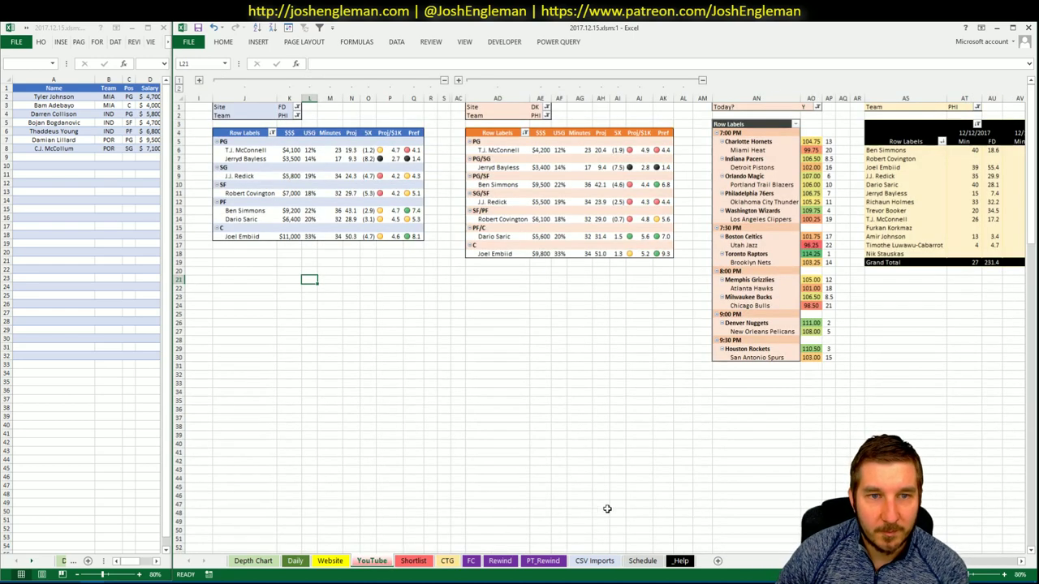
left_click(1021, 562)
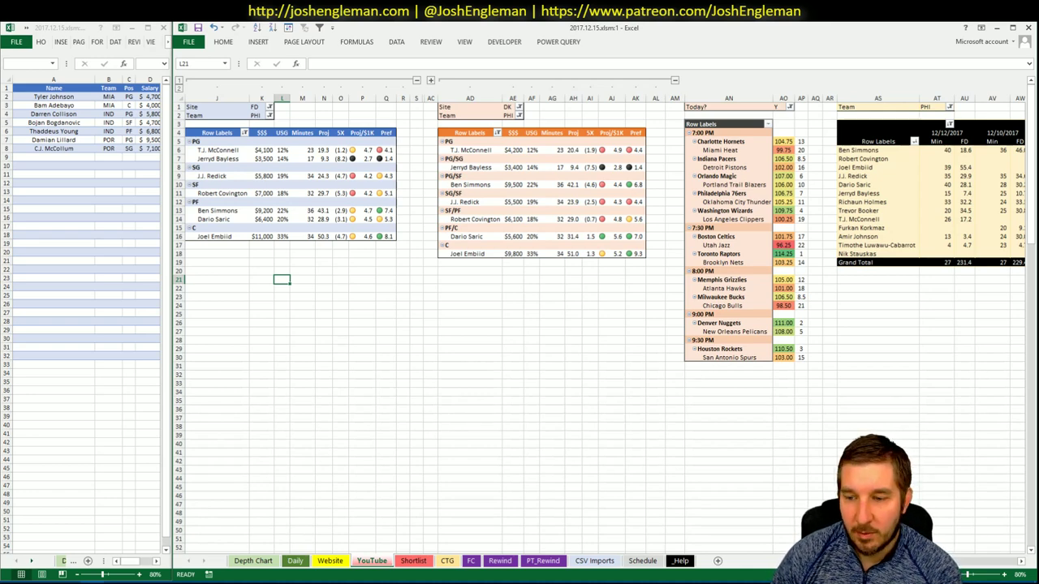
scroll(601, 316, "right", 10)
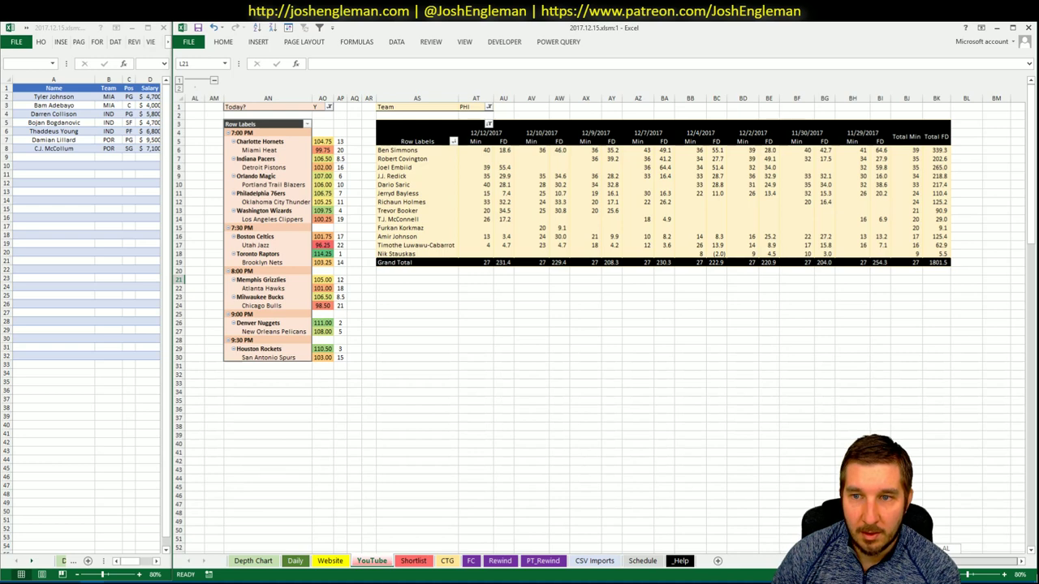
scroll(520, 324, "left", 10)
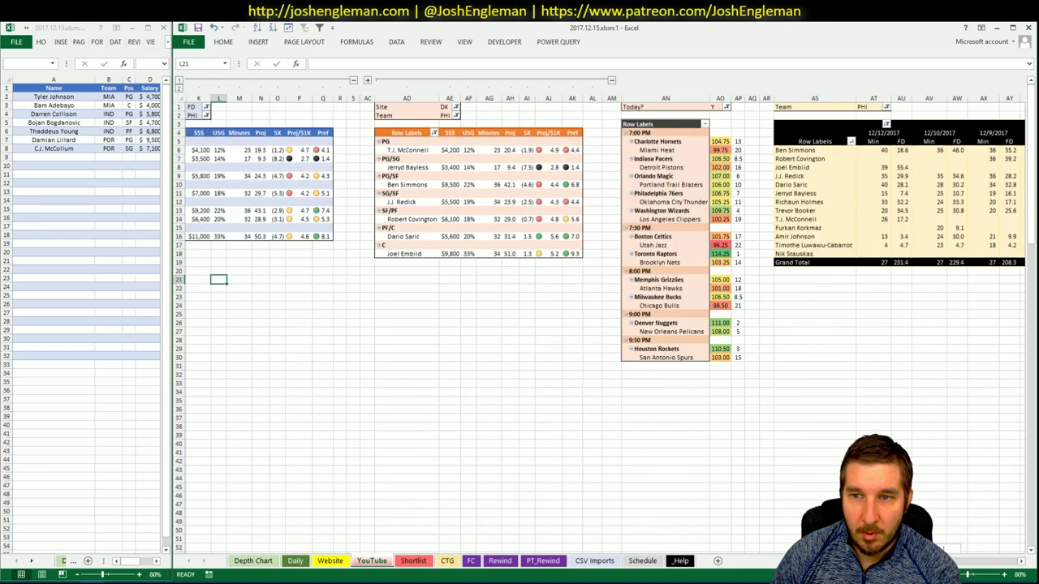
- Switch to Fantasy Cruncher in the browser and review J.J. Redick's news and game log from the FanDuel SG list
key("alt+Tab")
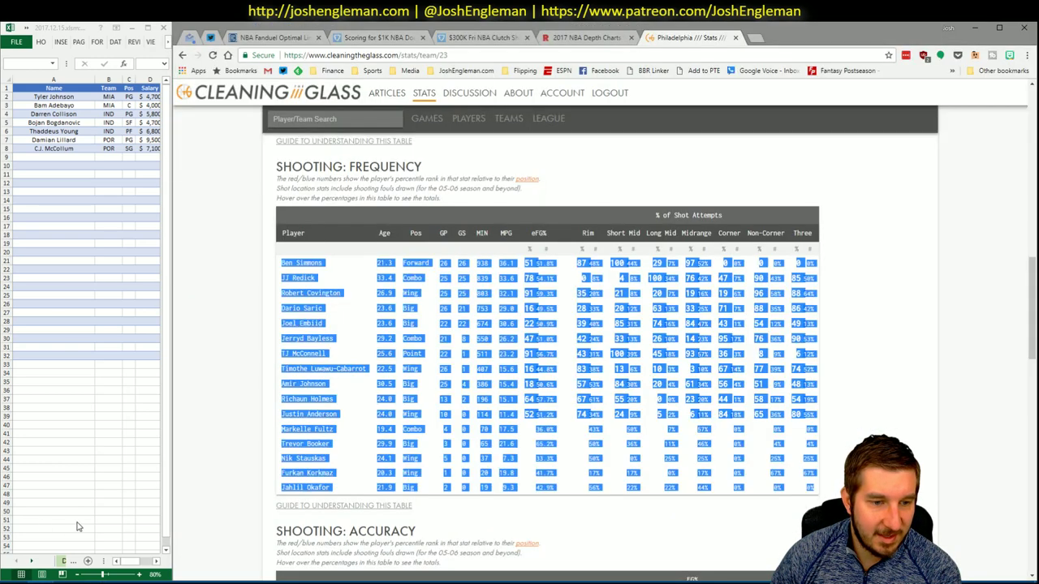
left_click(272, 37)
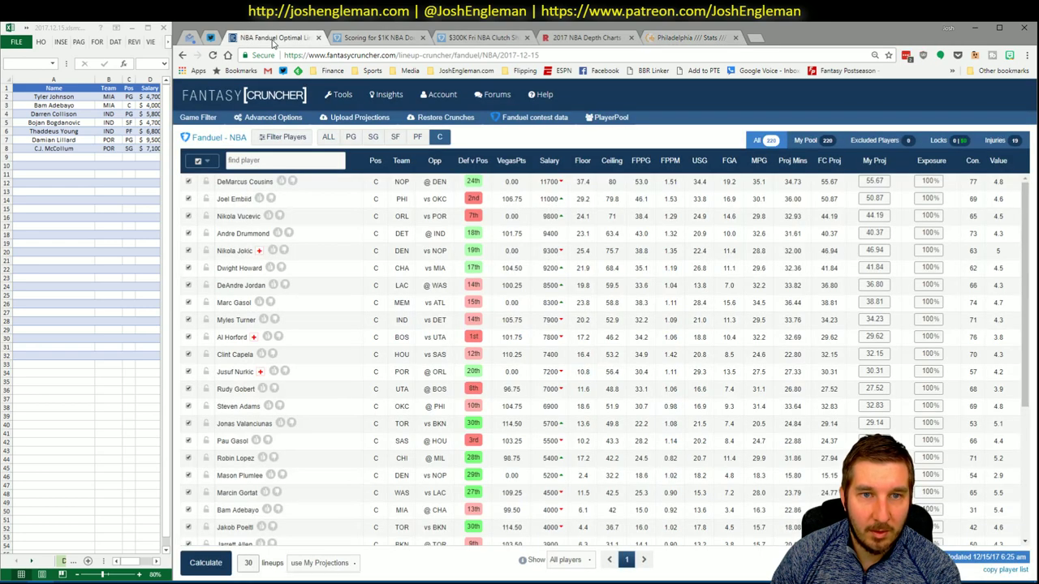
left_click(375, 136)
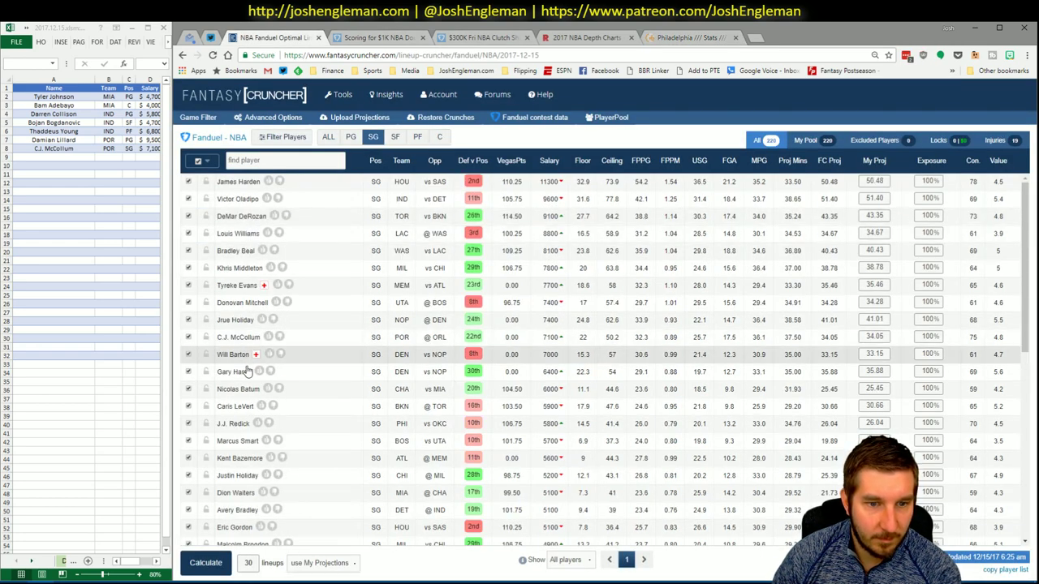
left_click(234, 424)
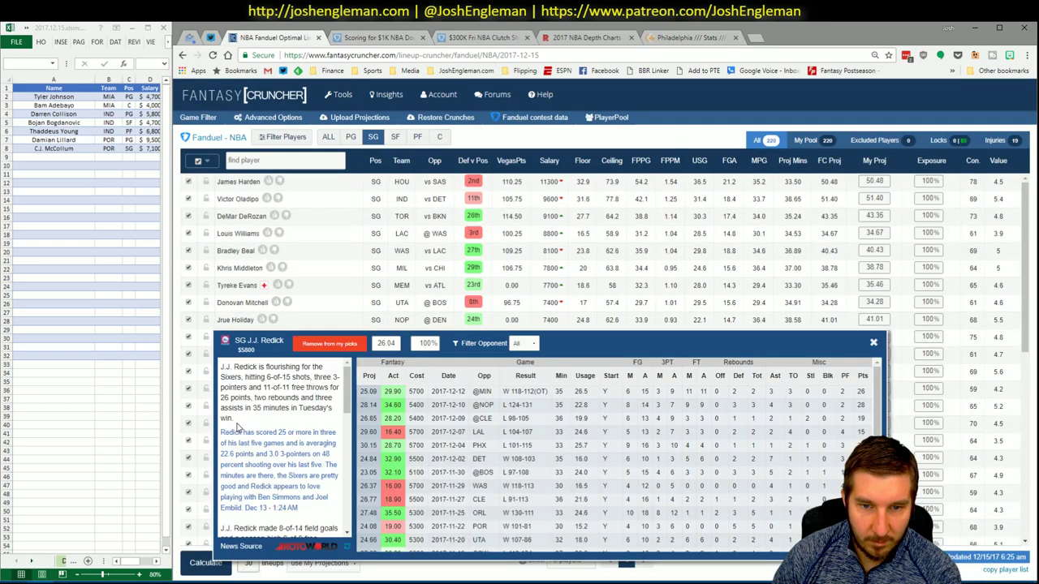
left_click(876, 344)
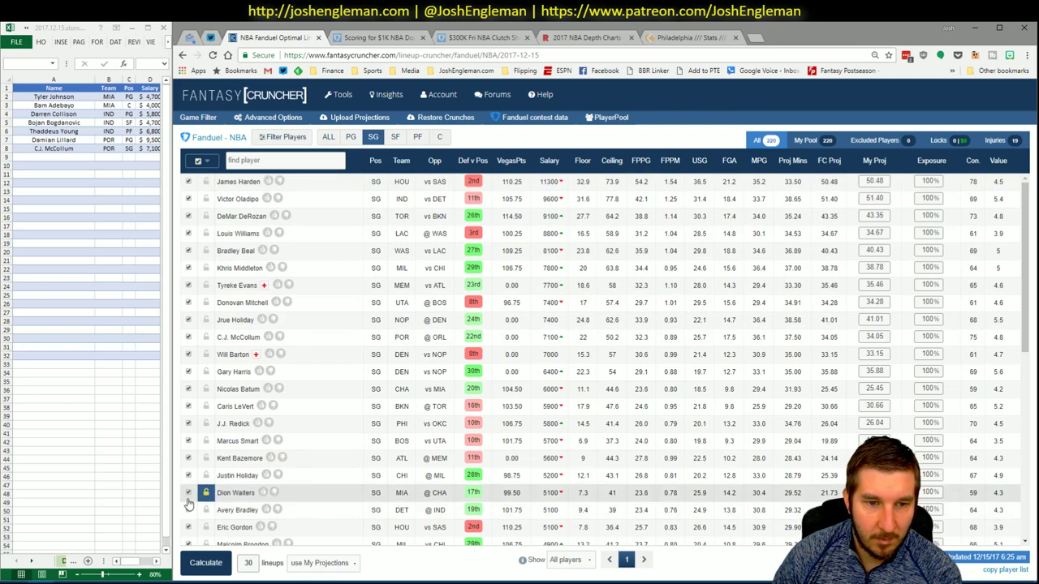
- Add J.J. Redick to the preferred player list in the workbook and slightly widen the list's window
left_click(65, 540)
left_click(81, 157)
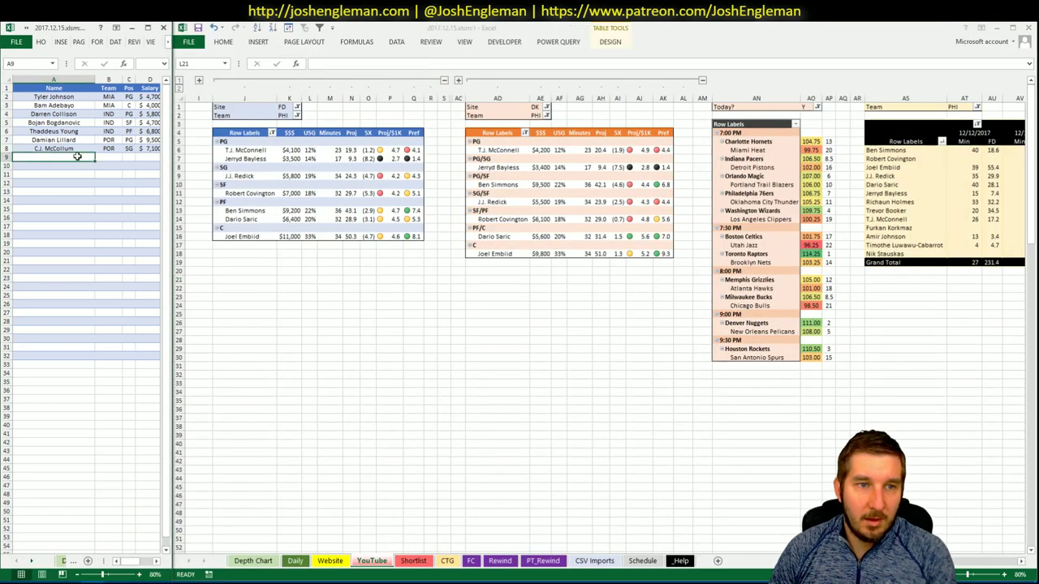
type("J.J.")
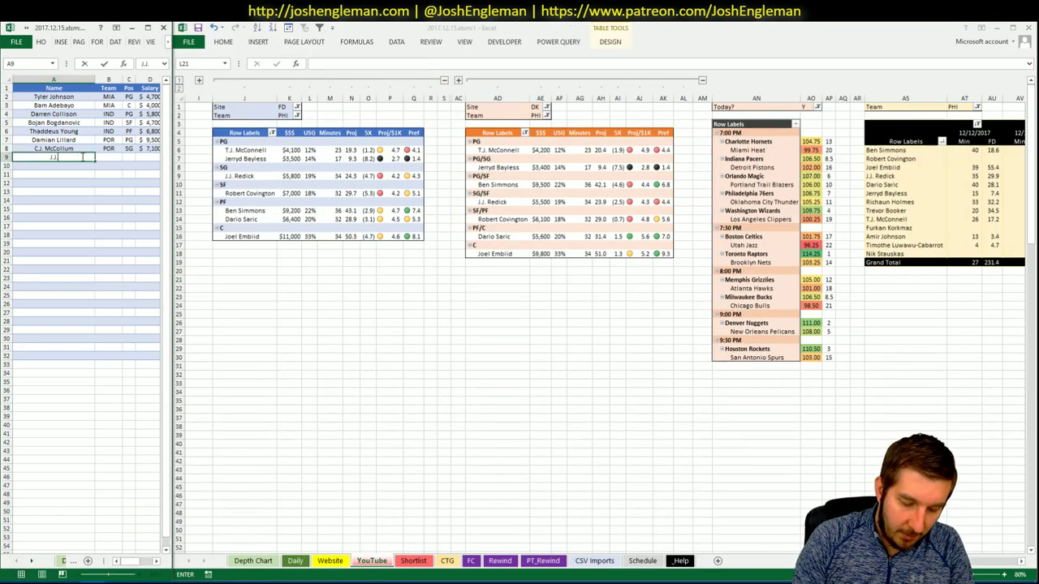
type(" Redick")
key("Return")
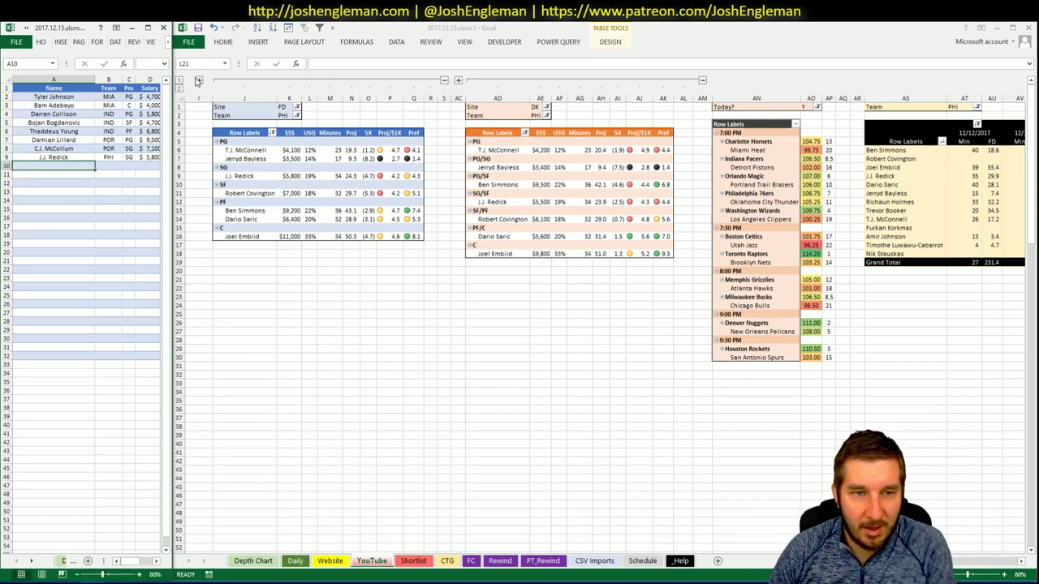
left_click_drag(168, 138, 176, 138)
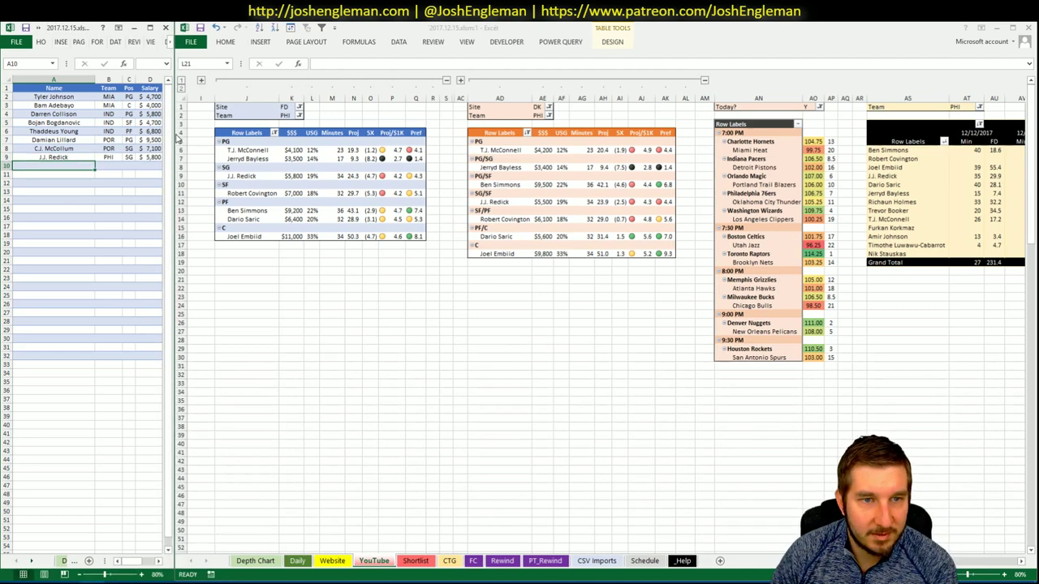
- Review the 76ers' minutes and FD points across all dates of the game log table
left_click(459, 294)
left_click(375, 273)
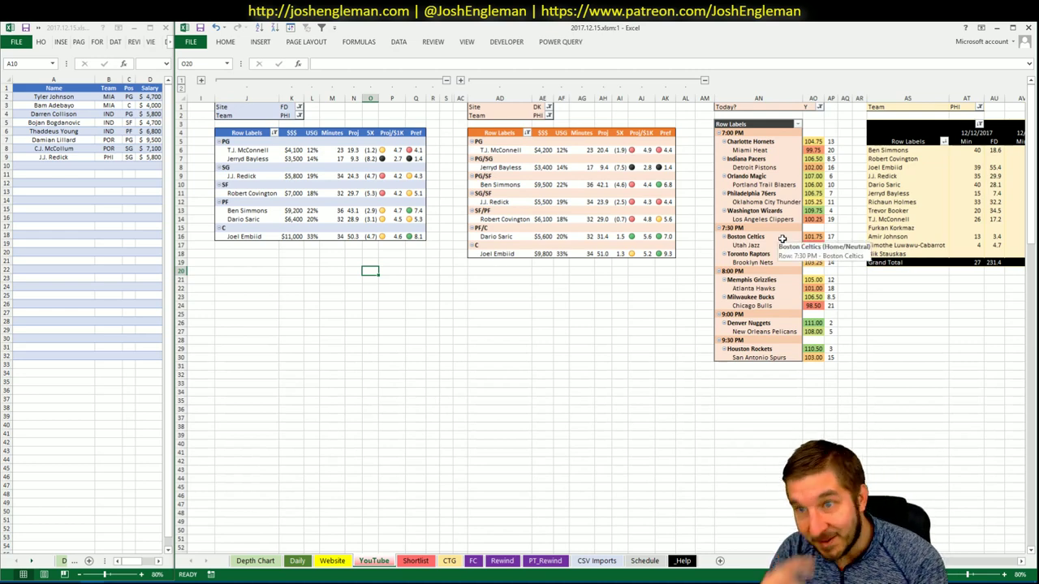
left_click_drag(954, 562, 1006, 567)
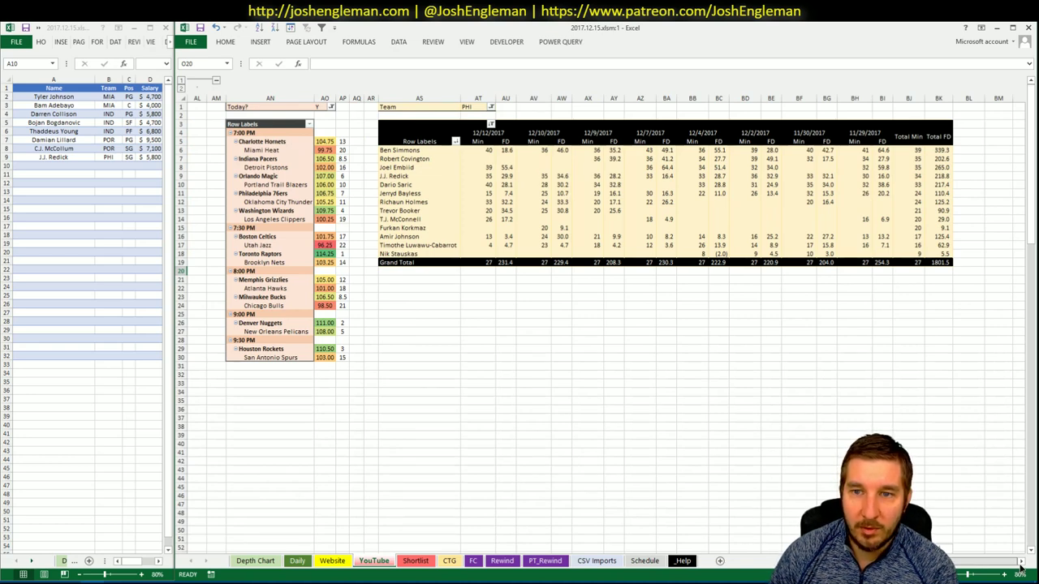
left_click_drag(1006, 566, 933, 565)
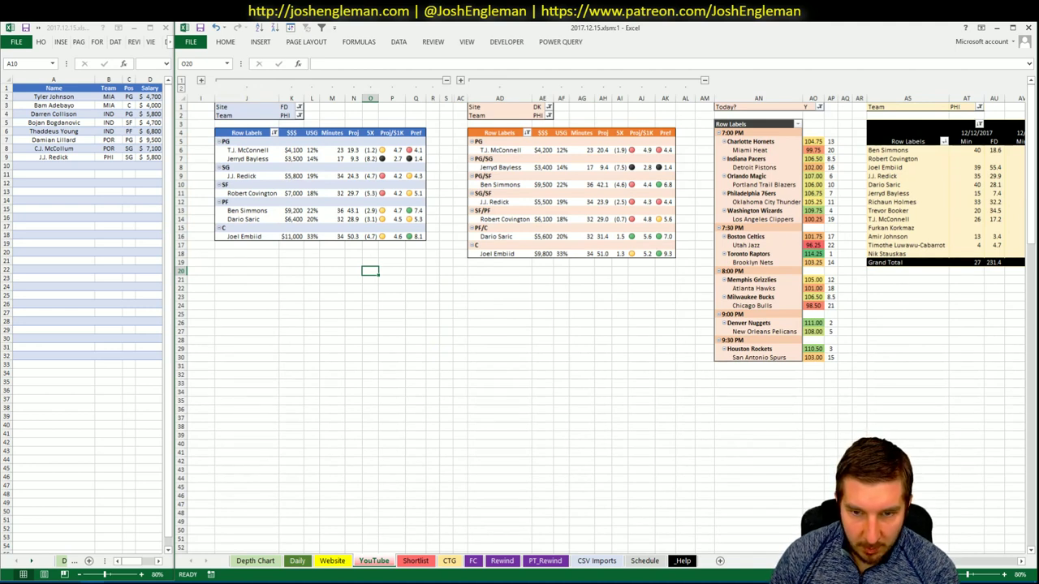
left_click(50, 164)
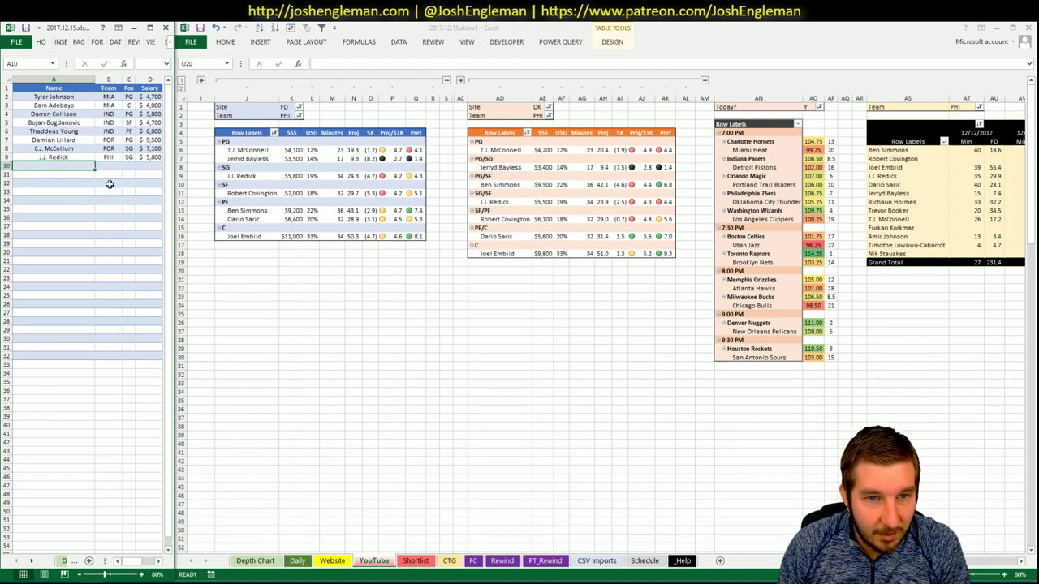
type("D")
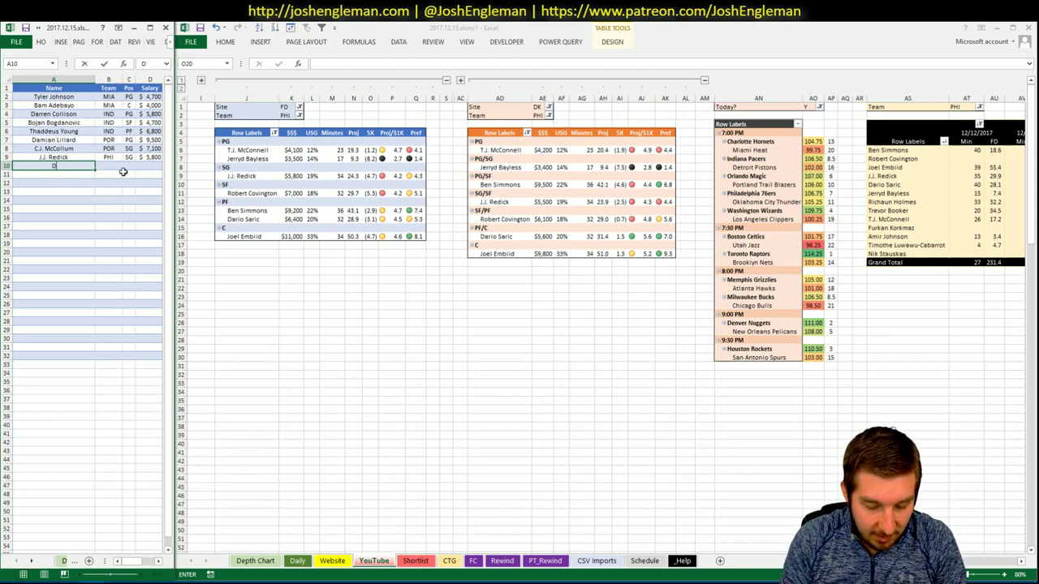
type("ario Covington")
key("Return")
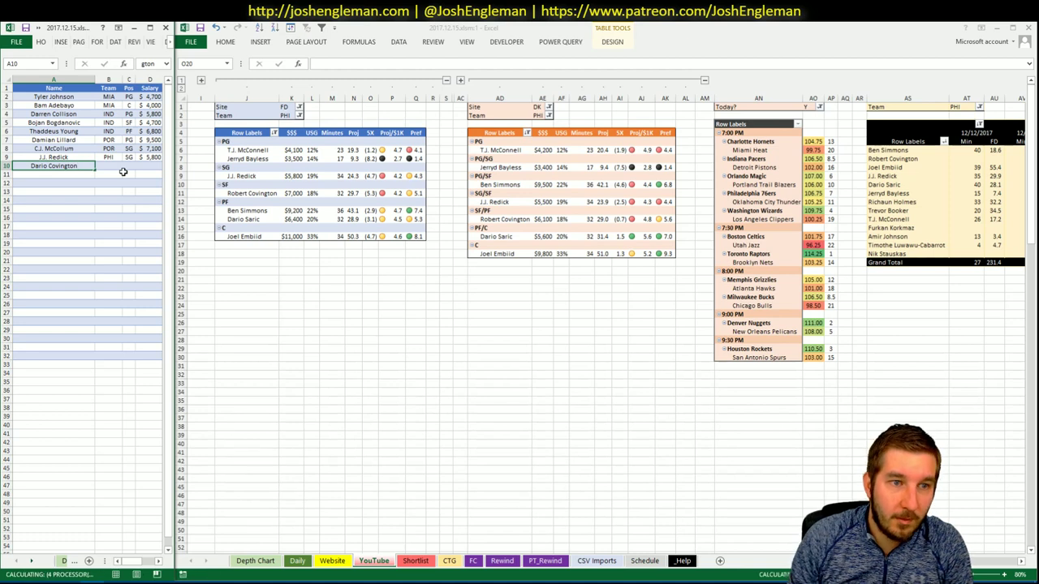
- Enter Dario Saric in the preferred player list directly below J.J. Redick
left_click(61, 166)
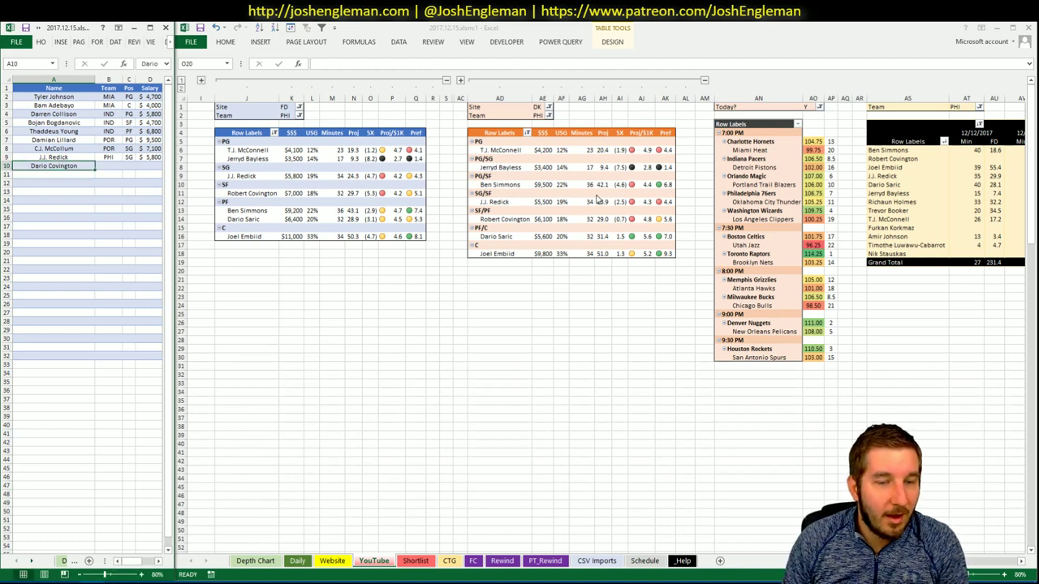
type("Dario Saric")
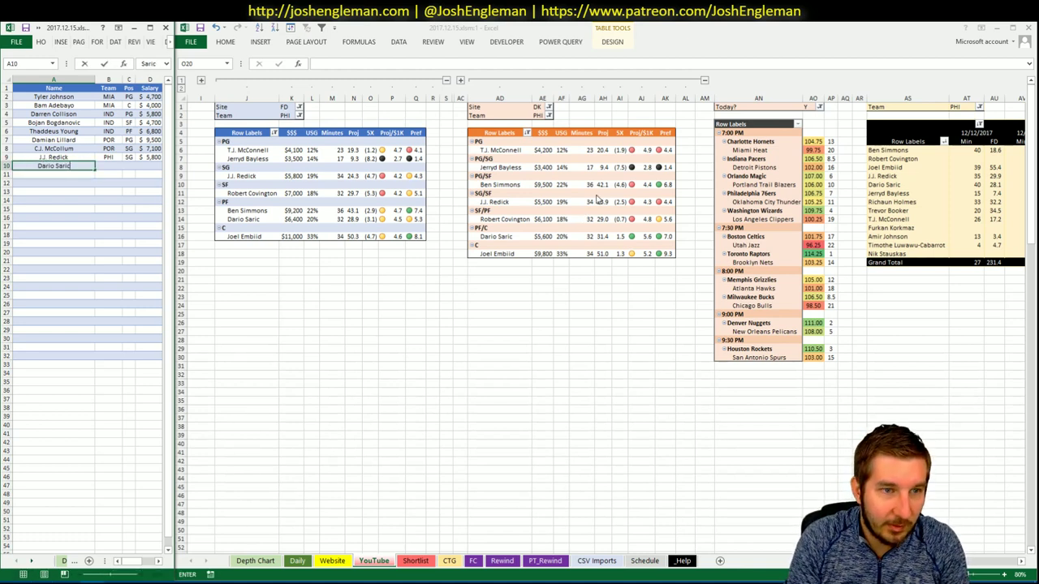
key("Return")
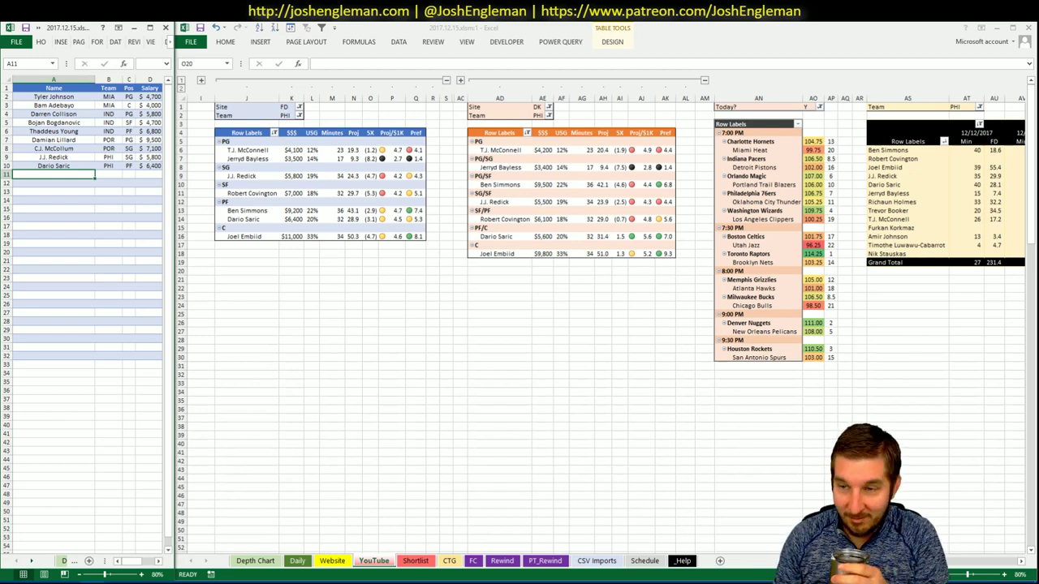
- Compare the 76ers' FD and DK salaries and projections with their game logs from 11/29/2017 to 12/12/2017
left_click(370, 270)
scroll(370, 270, "right", 1)
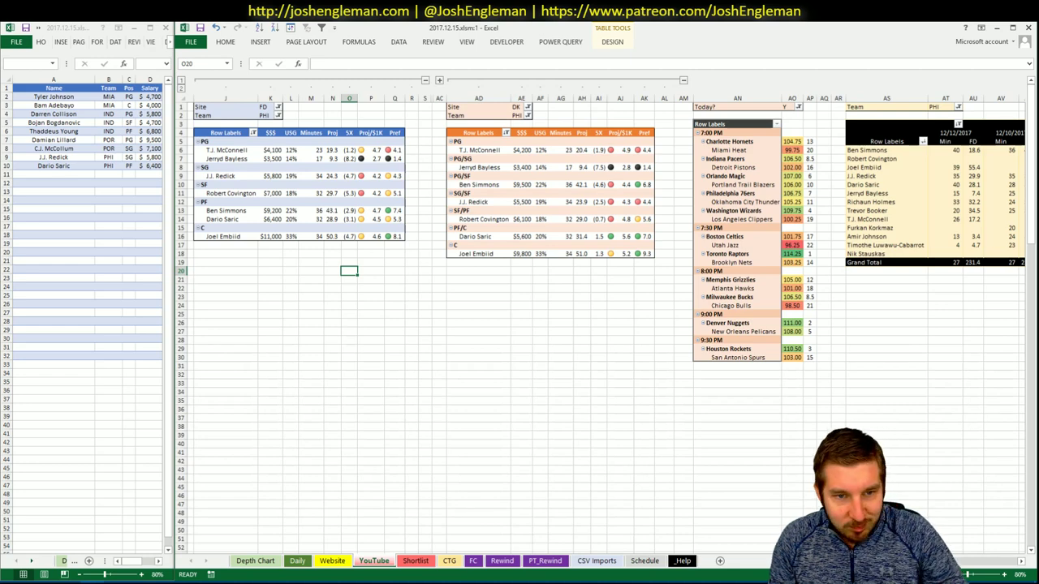
scroll(601, 243, "right", 8)
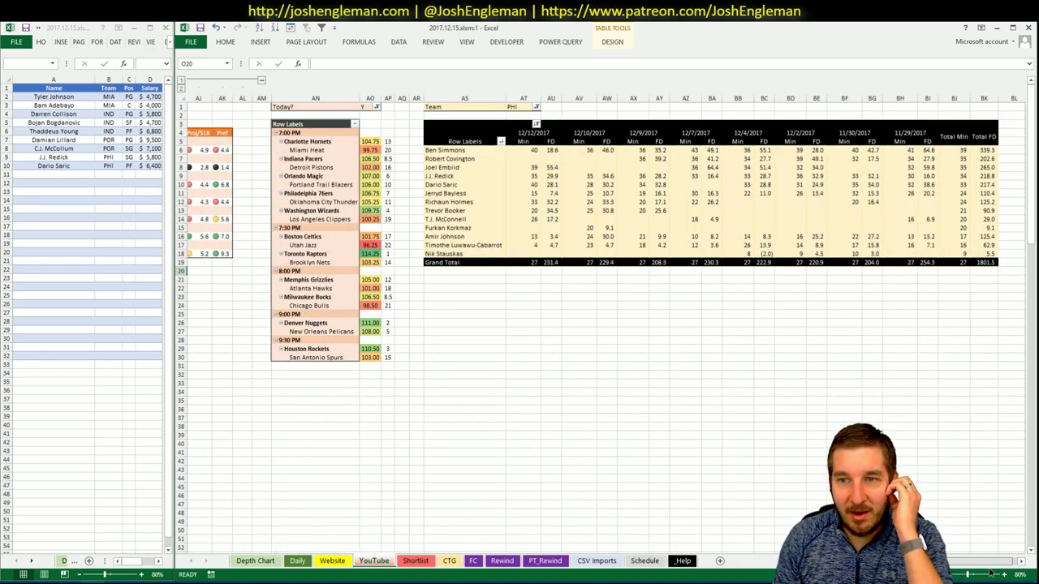
scroll(990, 572, "right", 1)
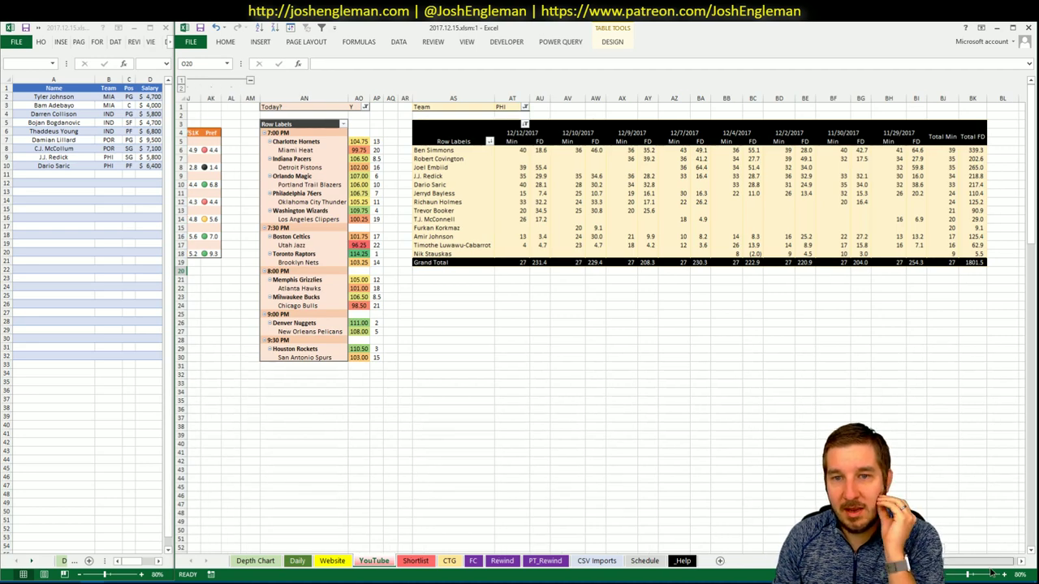
scroll(990, 573, "left", 8)
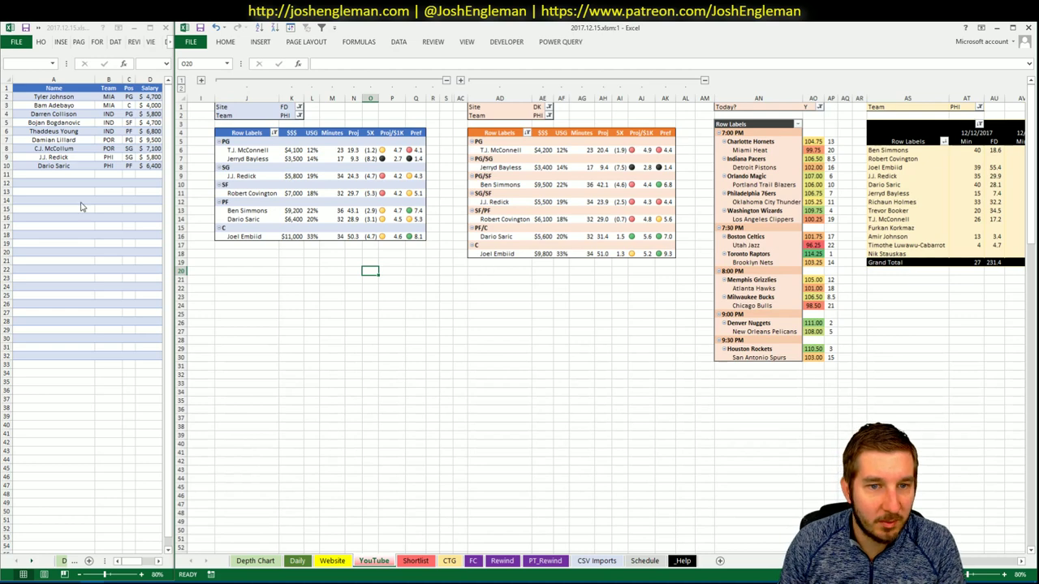
left_click(67, 155)
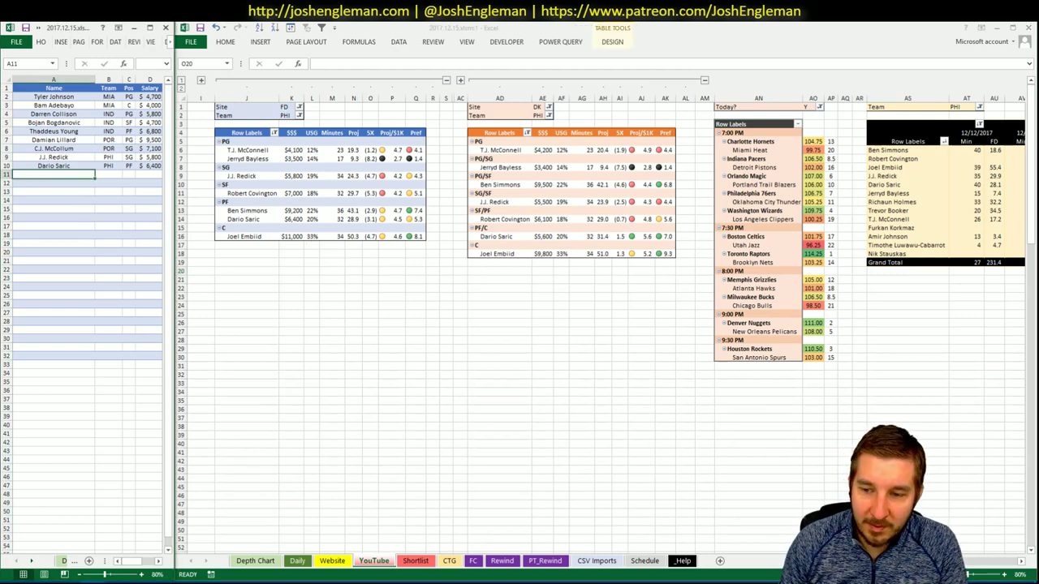
scroll(568, 324, "right", 10)
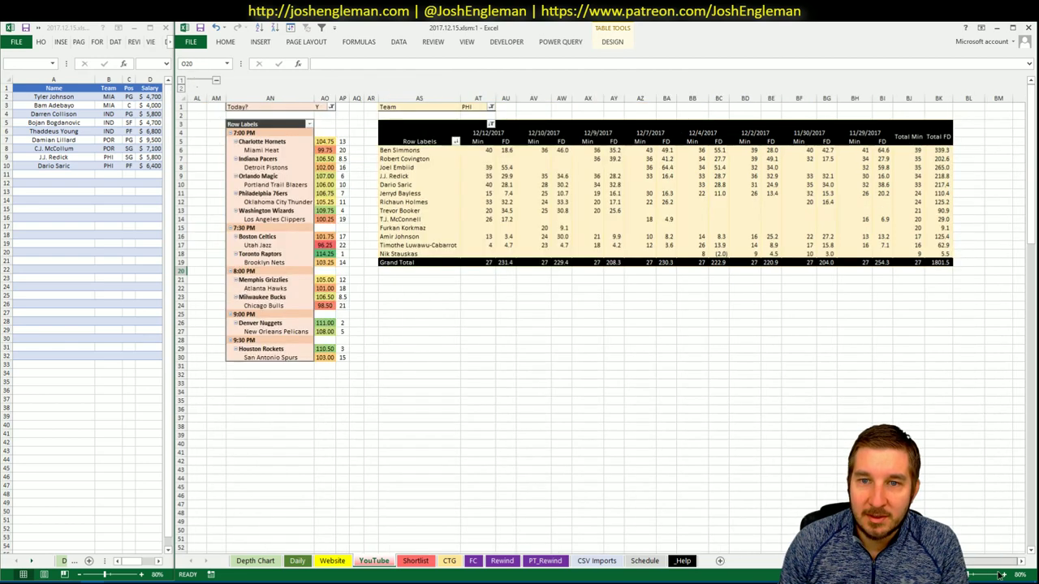
scroll(419, 318, "left", 3)
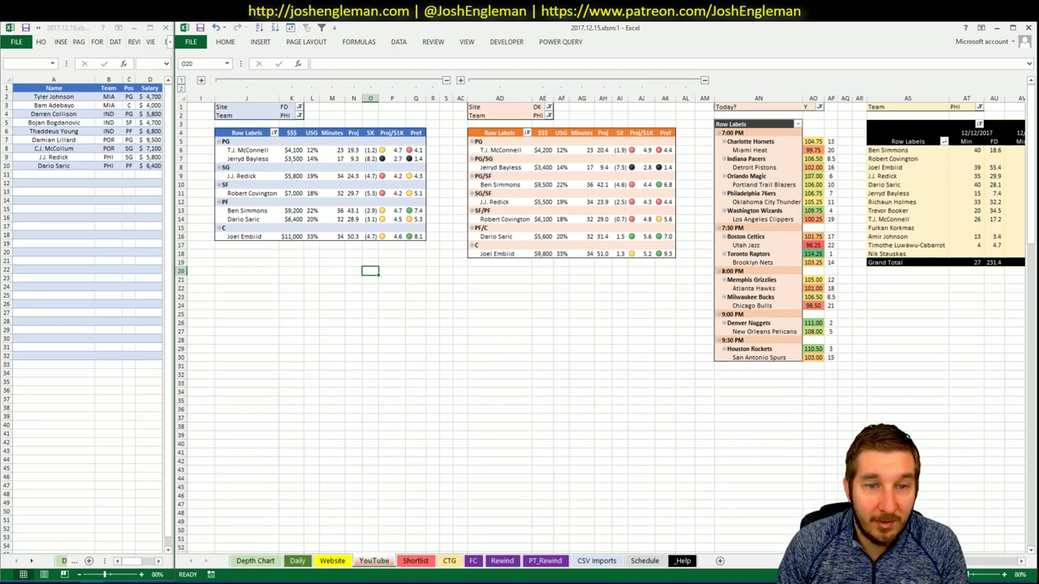
scroll(600, 324, "right", 10)
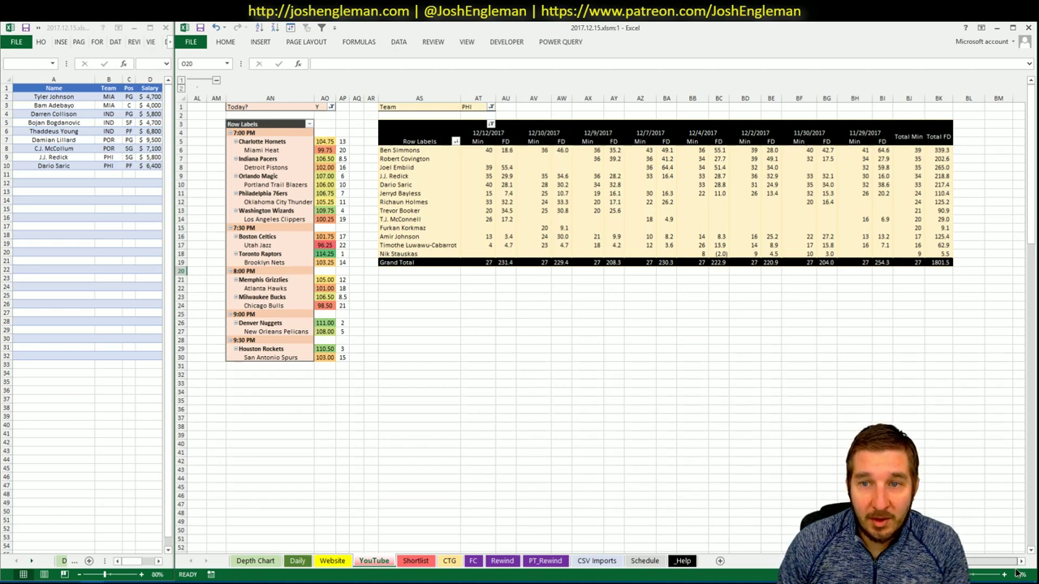
scroll(1018, 574, "left", 10)
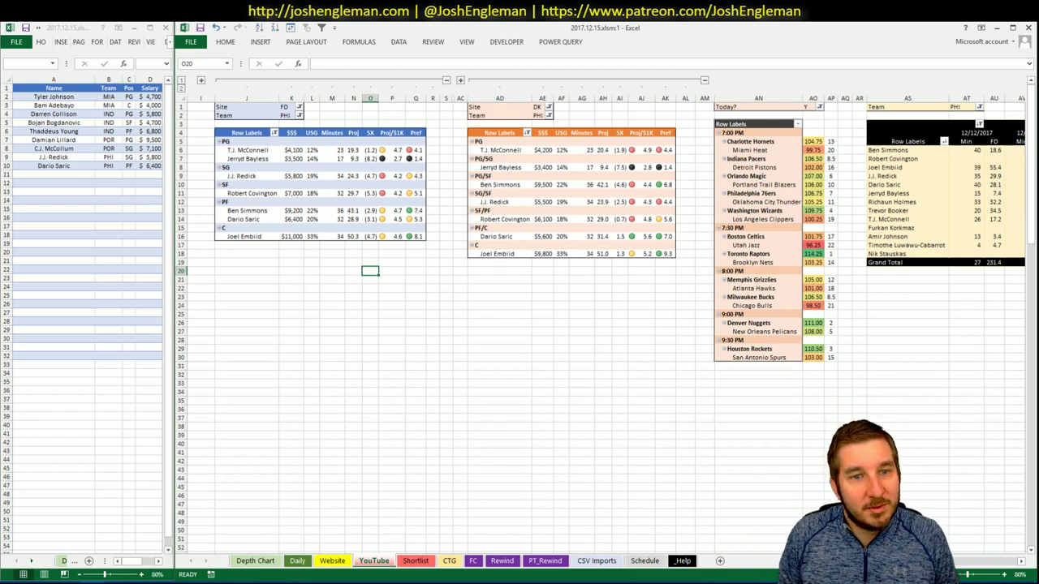
left_click(306, 229)
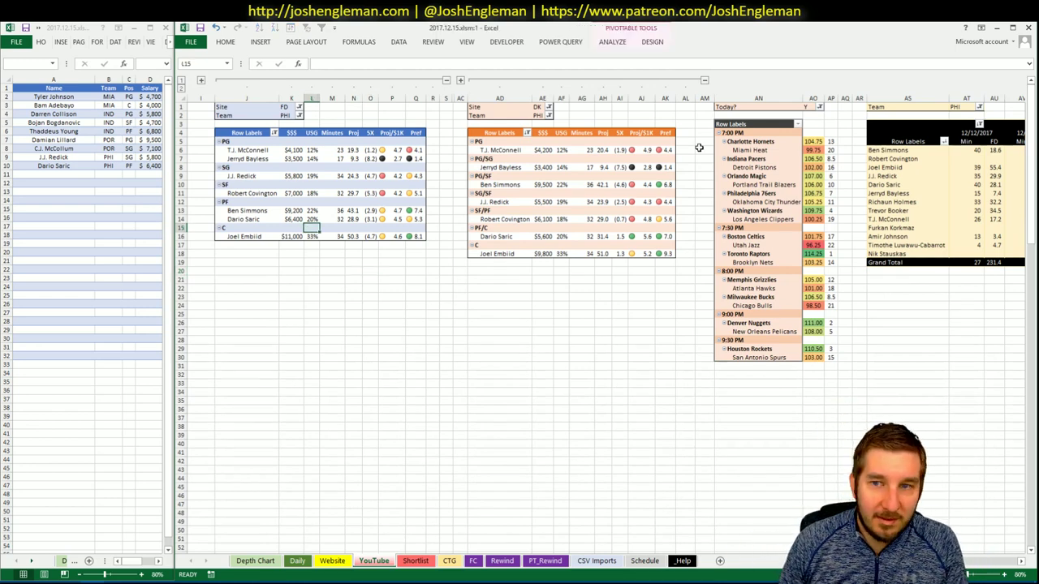
left_click(499, 330)
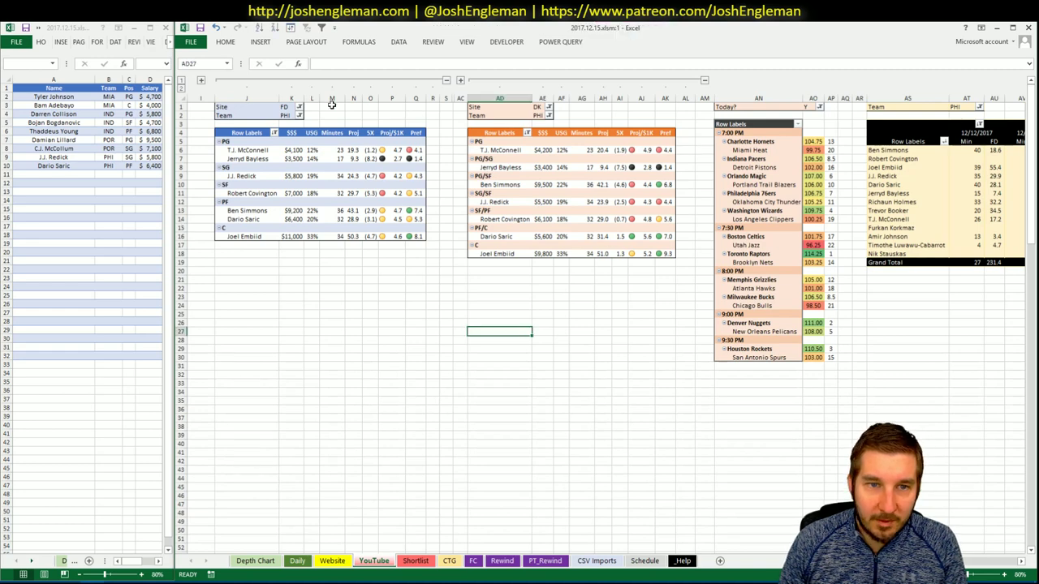
- Set the team filter to OKC in the FD projections, the DK projections and the game log table
left_click(287, 115)
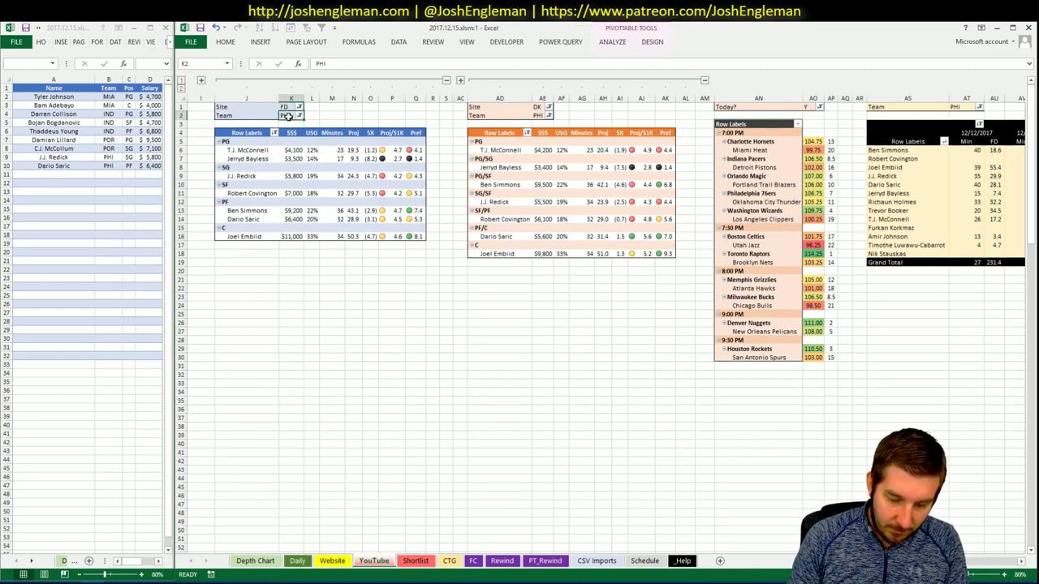
type("OKC")
key("Return")
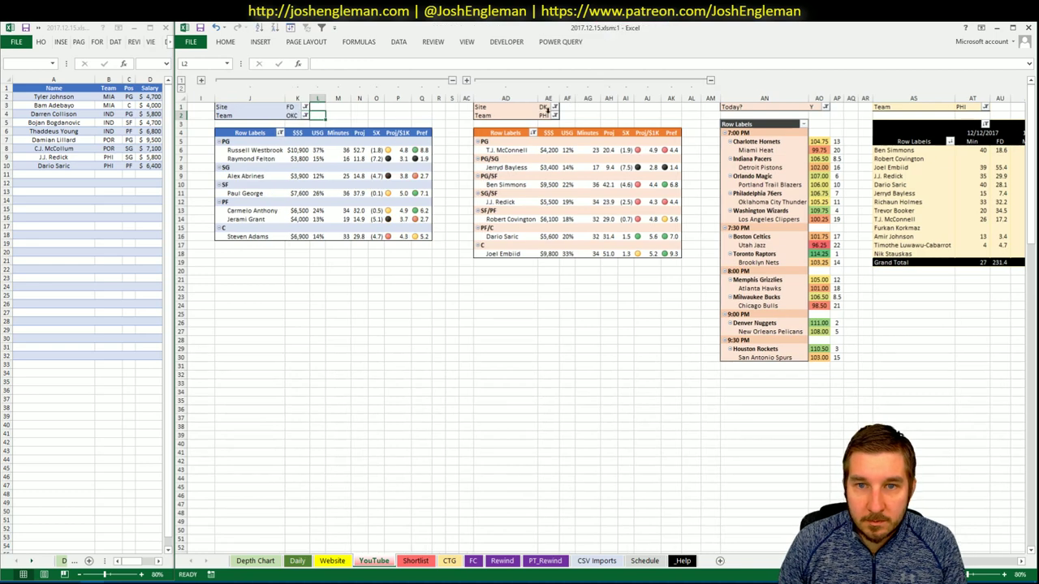
left_click(544, 118)
type("OKC")
key("Return")
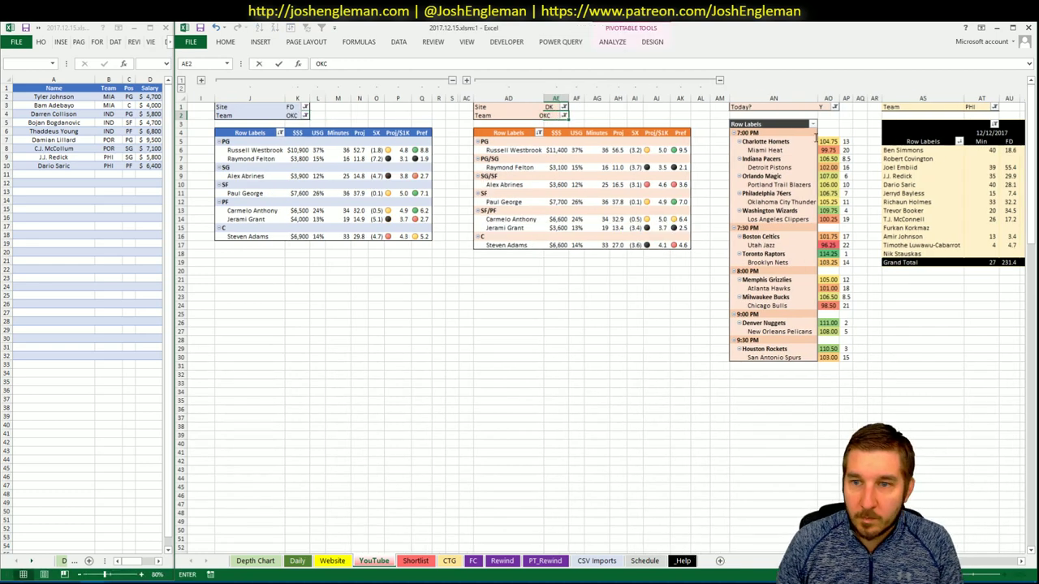
left_click(974, 98)
left_click(975, 107)
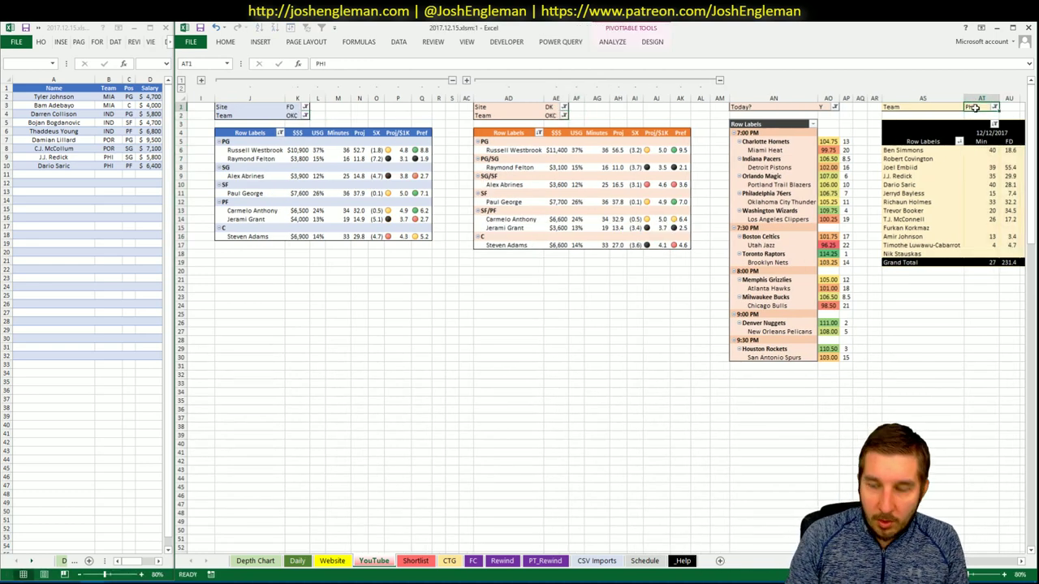
type("OKC")
key("Return")
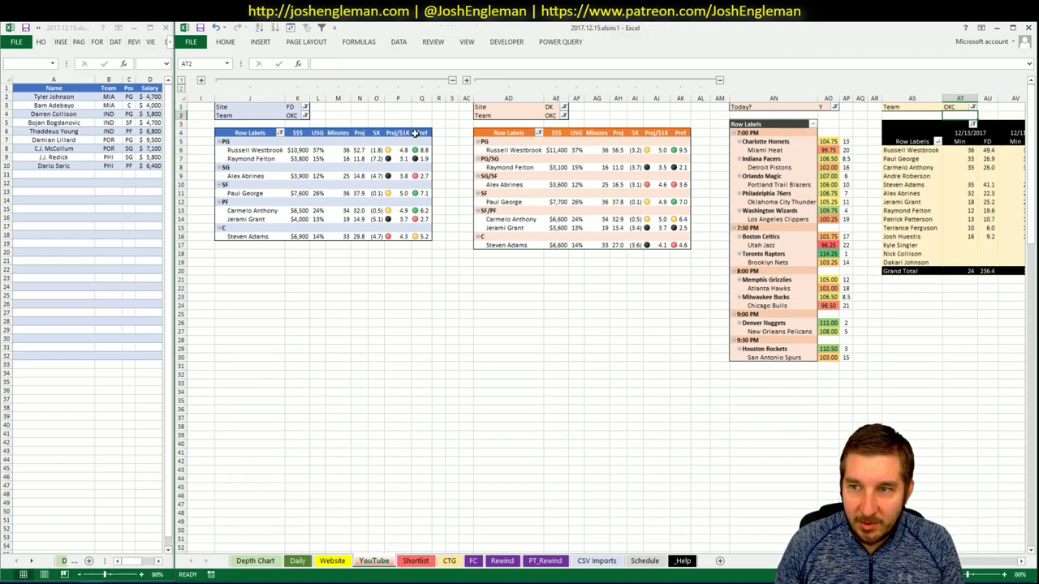
- Switch to the browser and open the Oklahoma City Thunder's player stats on Cleaning the Glass
key("alt+Tab")
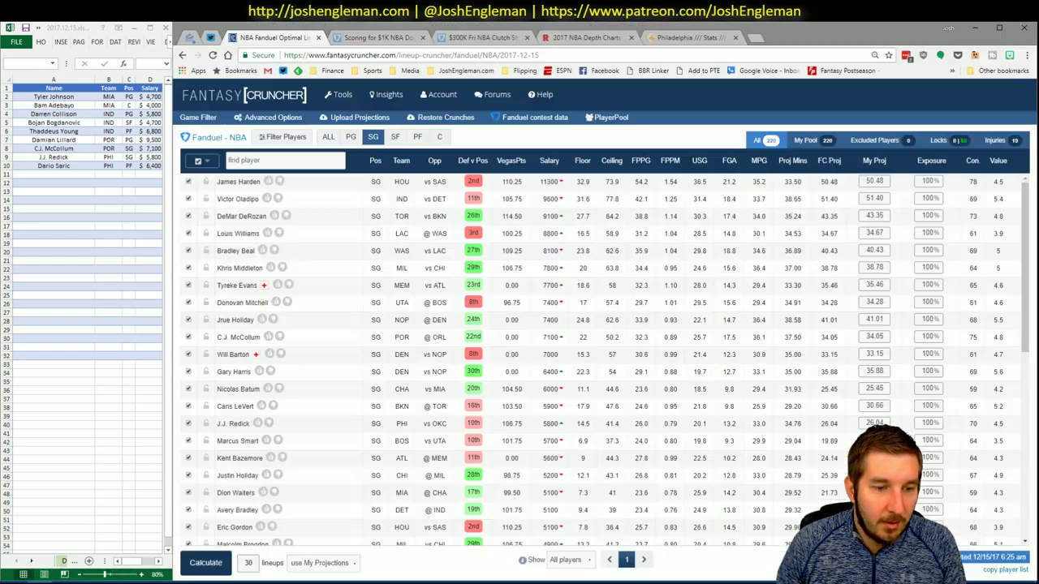
left_click(676, 39)
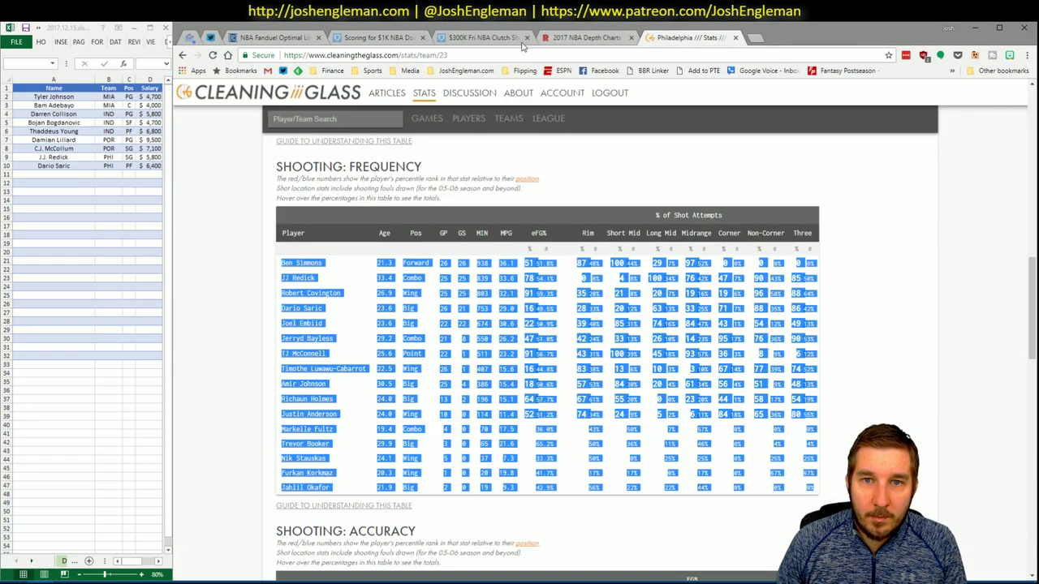
left_click(359, 123)
type("ty Thunde")
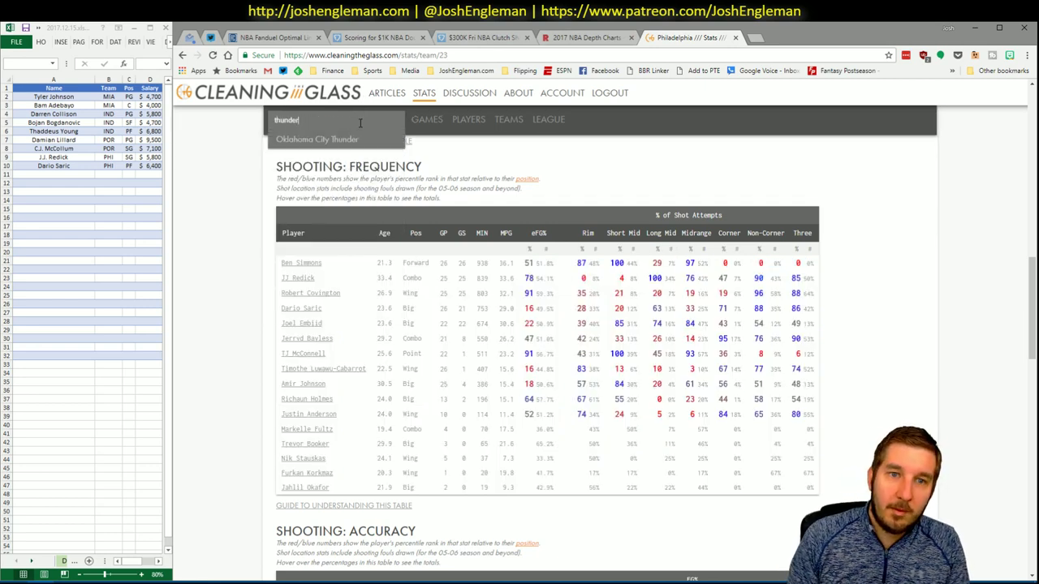
key("Down")
key("Return")
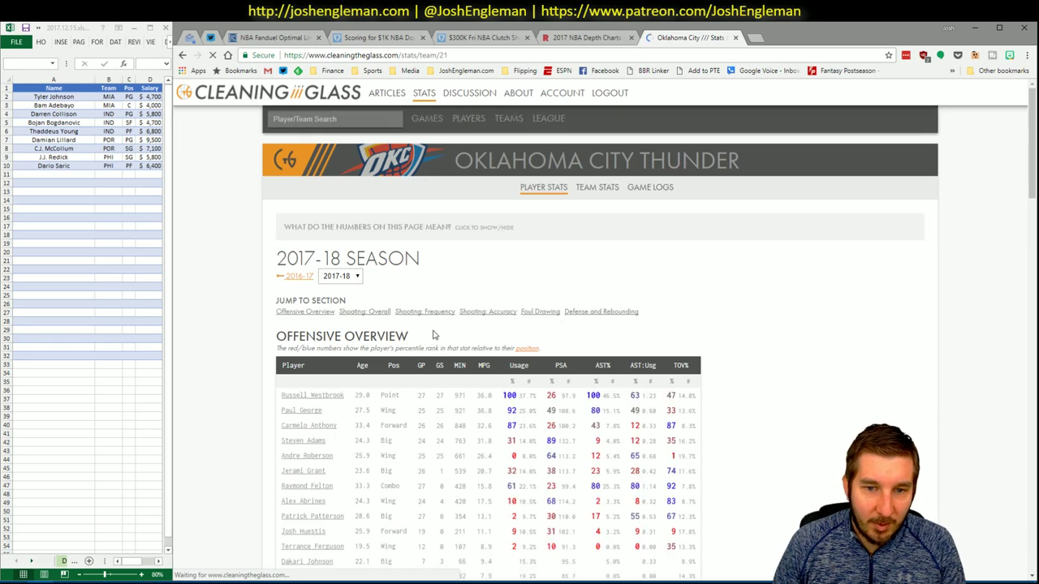
- Copy all Thunder player rows of the Shooting: Frequency table and refresh the workbook's CTG sheet with them
scroll(429, 274, "down", 10)
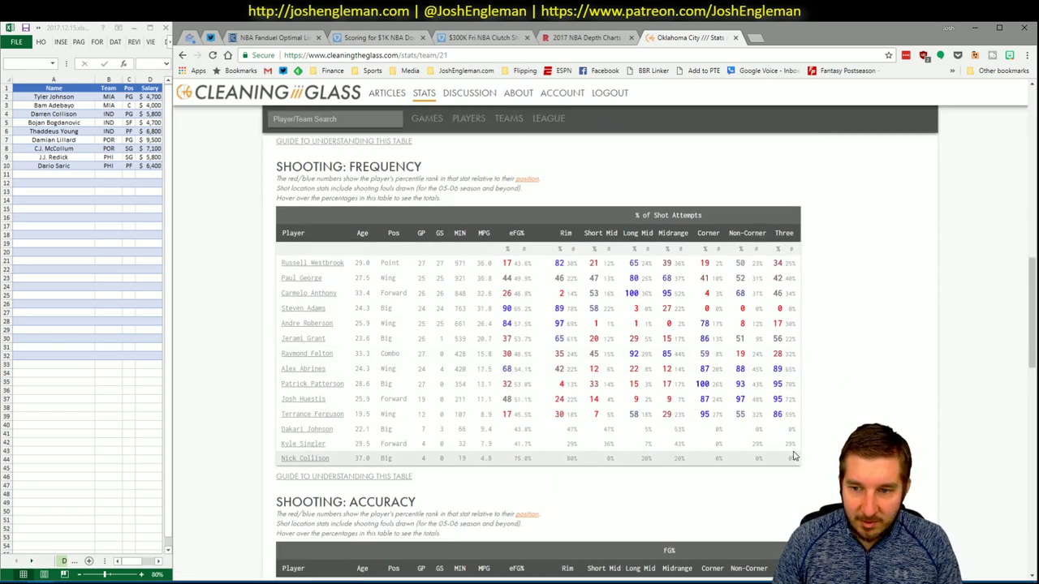
left_click_drag(800, 459, 274, 272)
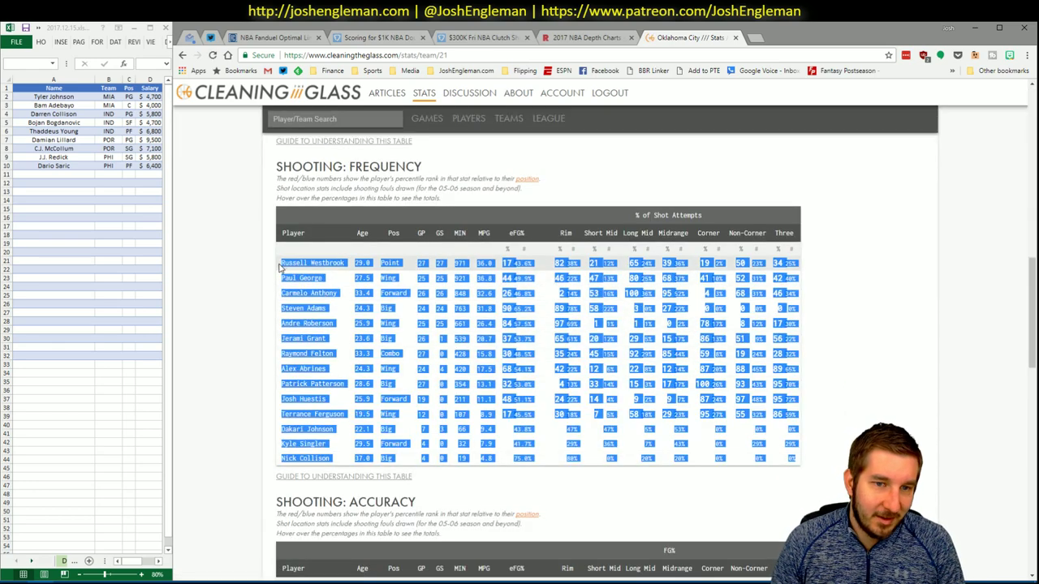
key("alt+Tab")
left_click(450, 561)
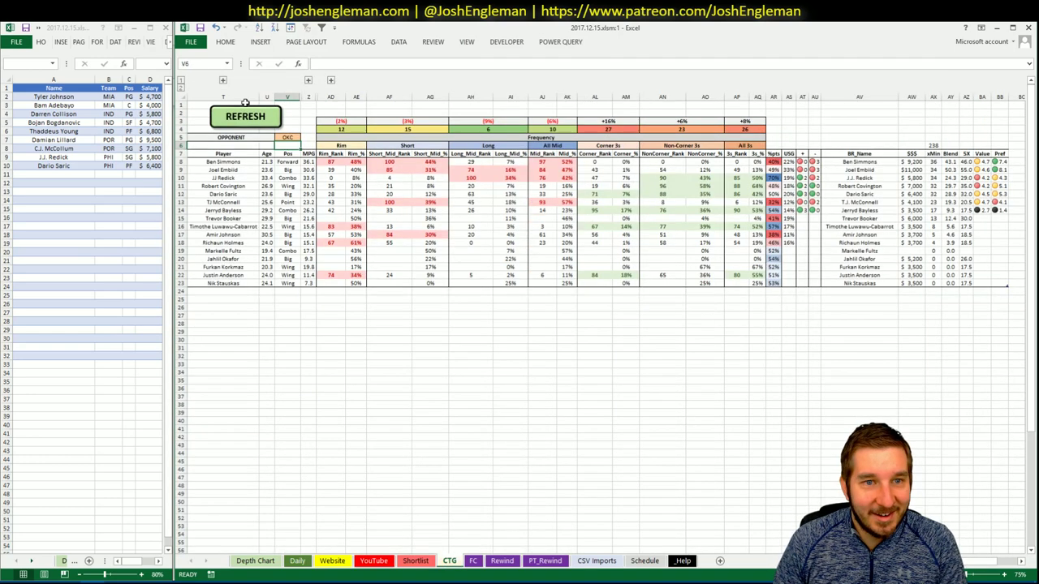
- Set the opponent on the CTG sheet to PHI for the Thunder's shooting comparison
left_click(288, 136)
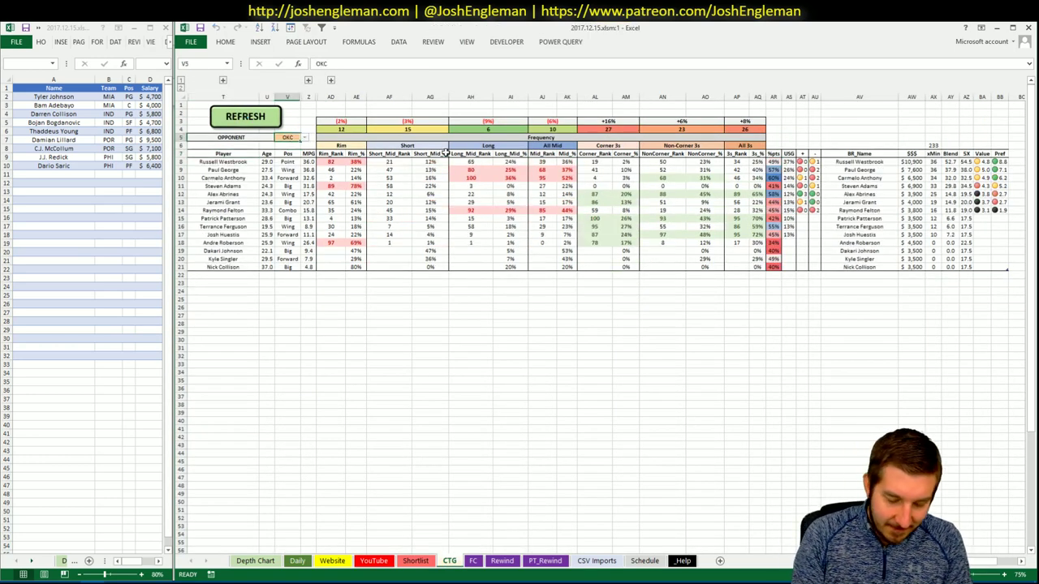
type("PHI")
key("Return")
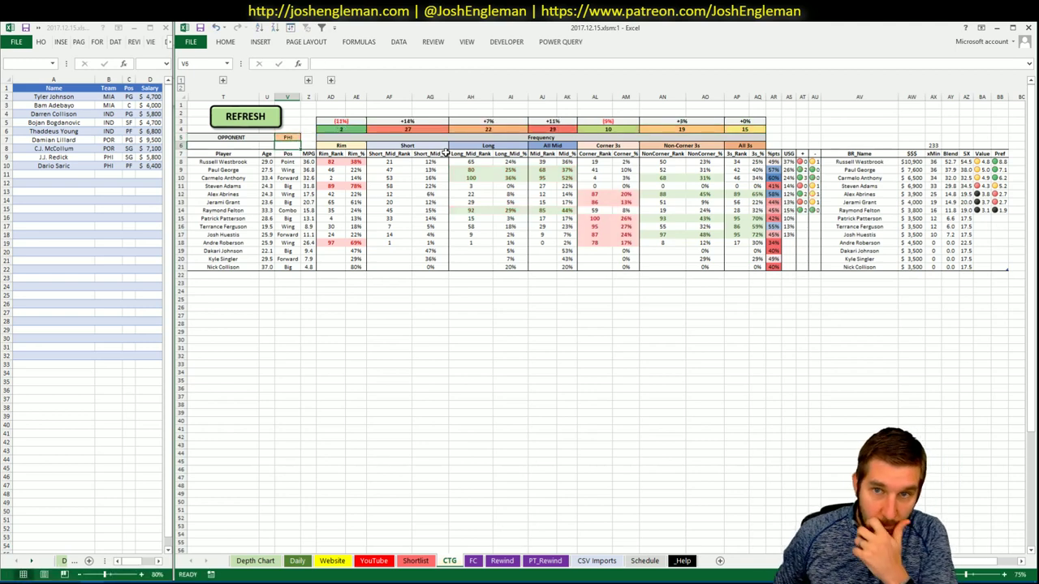
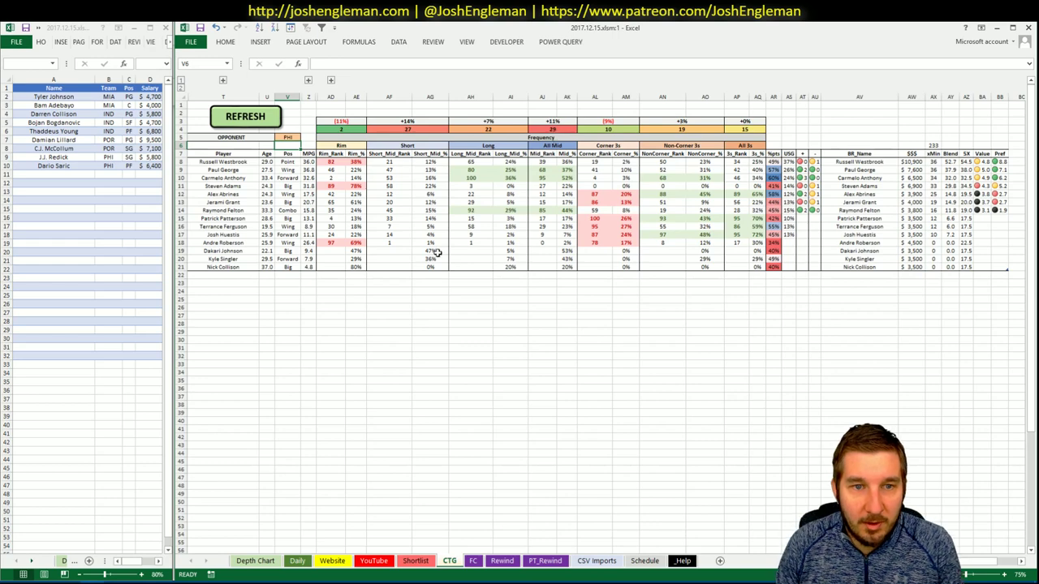
- Compare the Thunder's FD and DK projections on the YouTube sheet with their game logs from 11/29/2017 to 12/13/2017
left_click(375, 561)
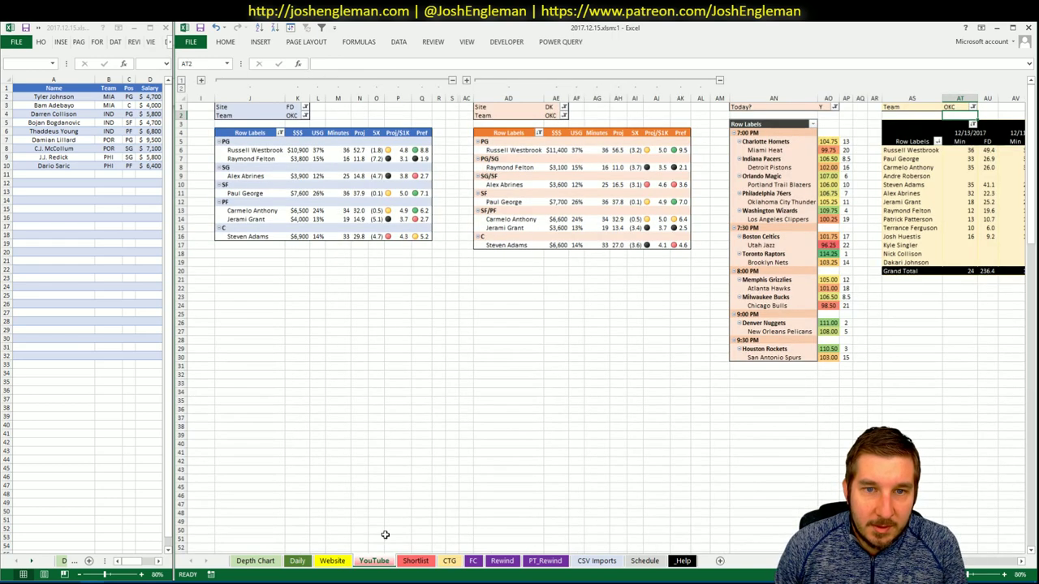
left_click(1021, 561)
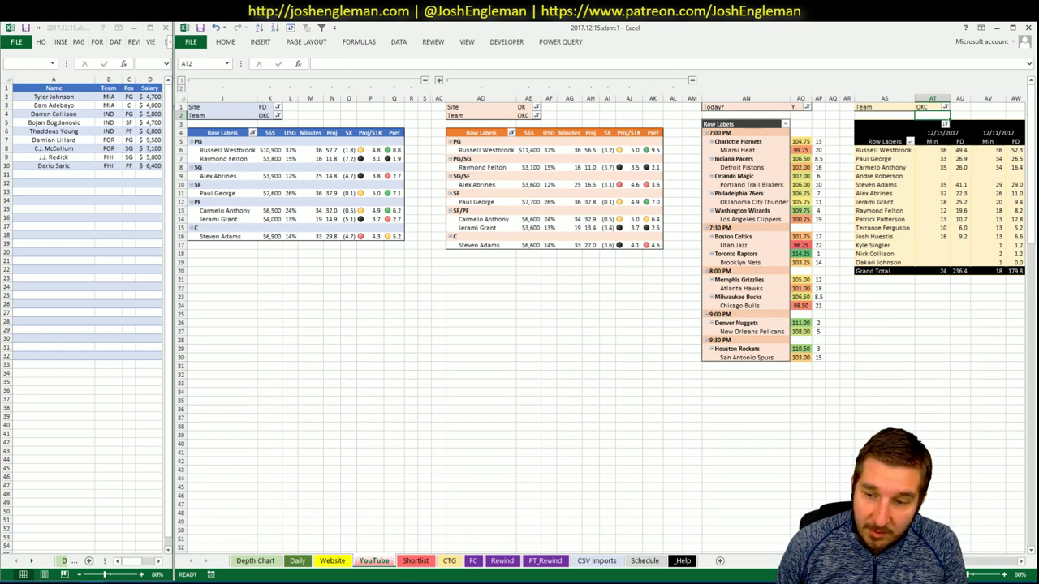
scroll(1011, 576, "right", 5)
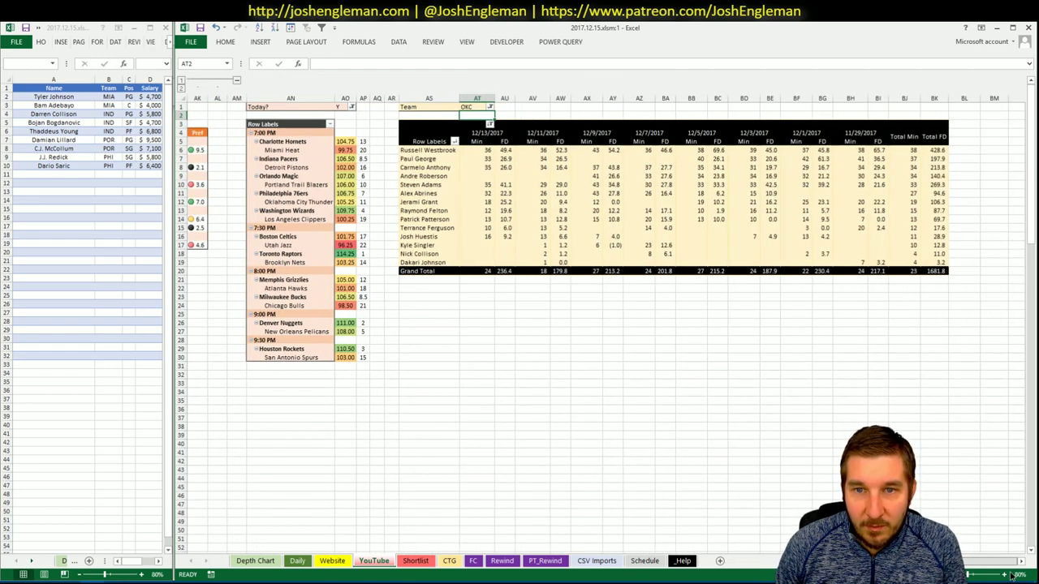
scroll(1010, 574, "left", 3)
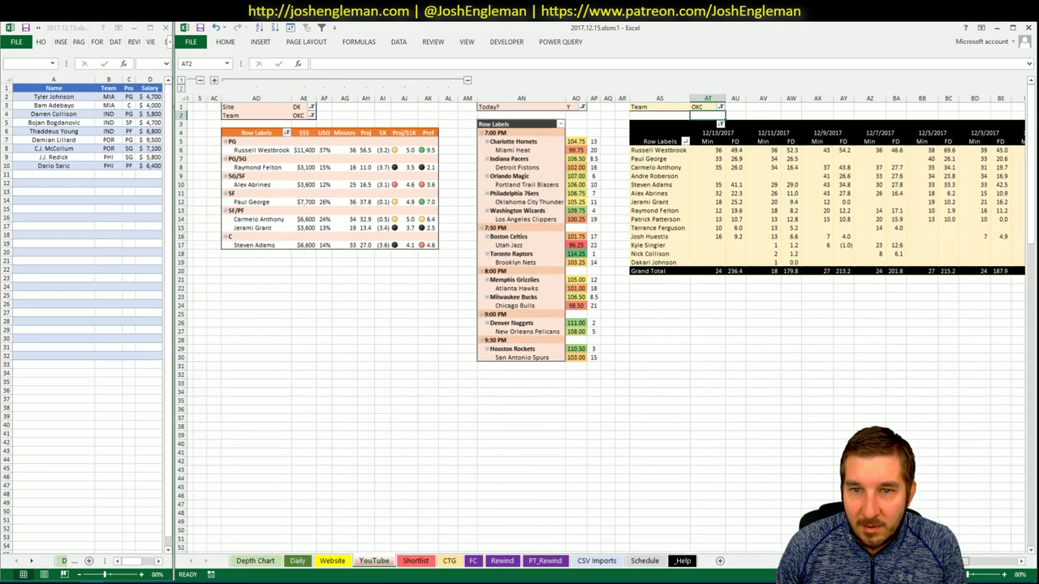
scroll(1010, 575, "right", 3)
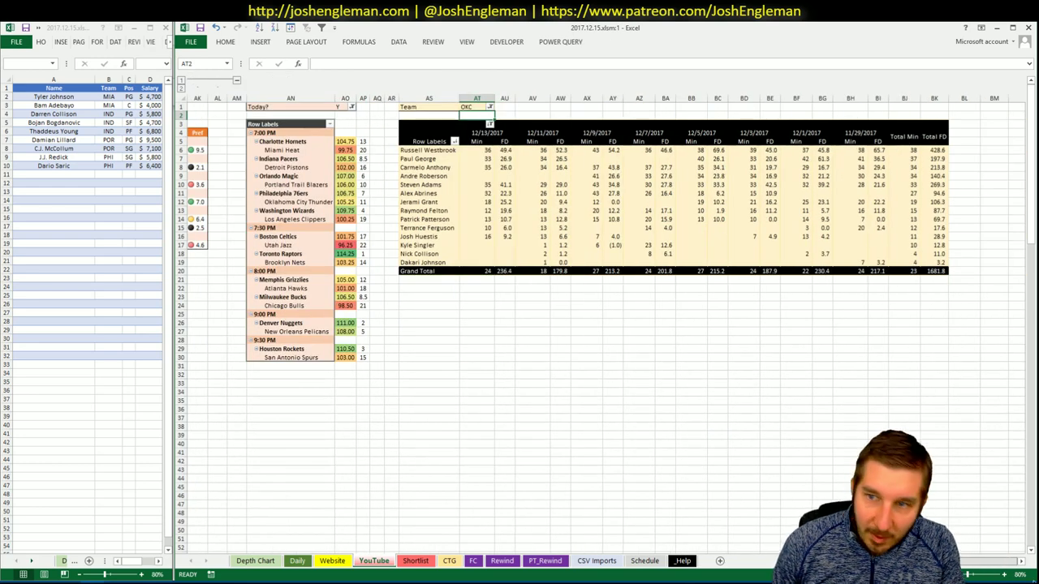
scroll(1010, 574, "left", 5)
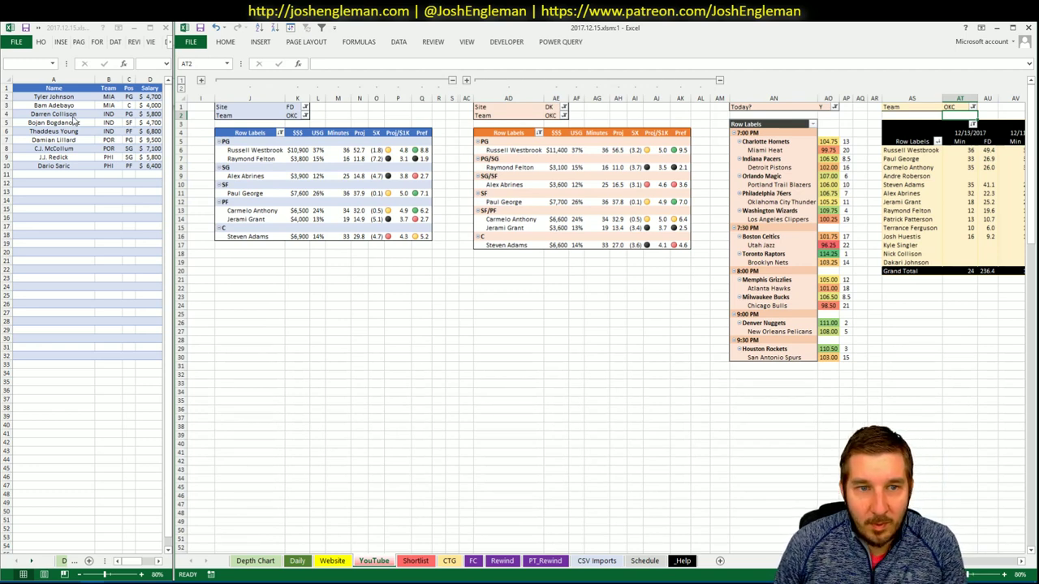
- Enter Paul George in the preferred player list directly below Dario Saric
left_click(78, 175)
type("Paul George")
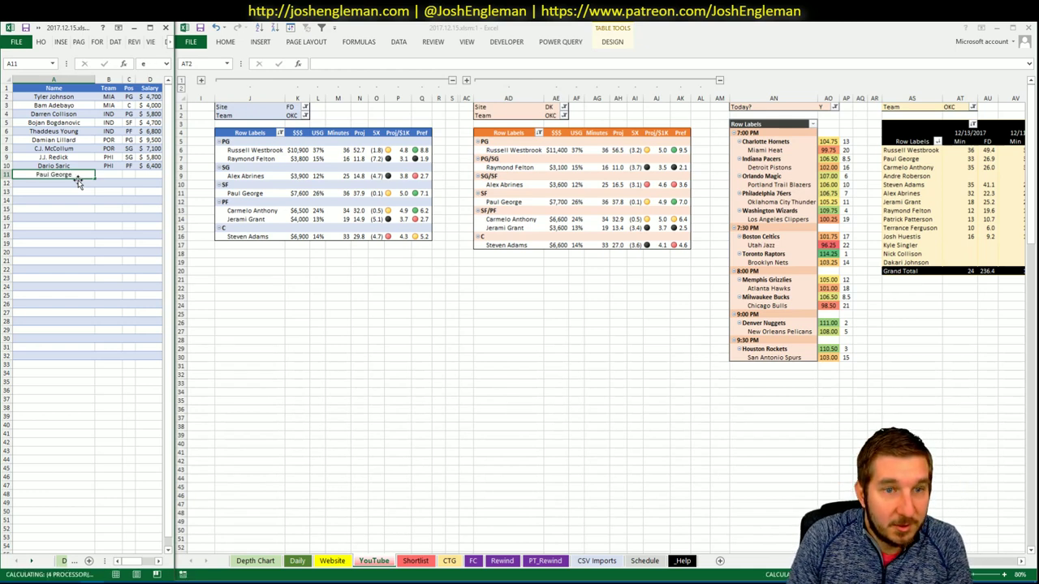
key("Return")
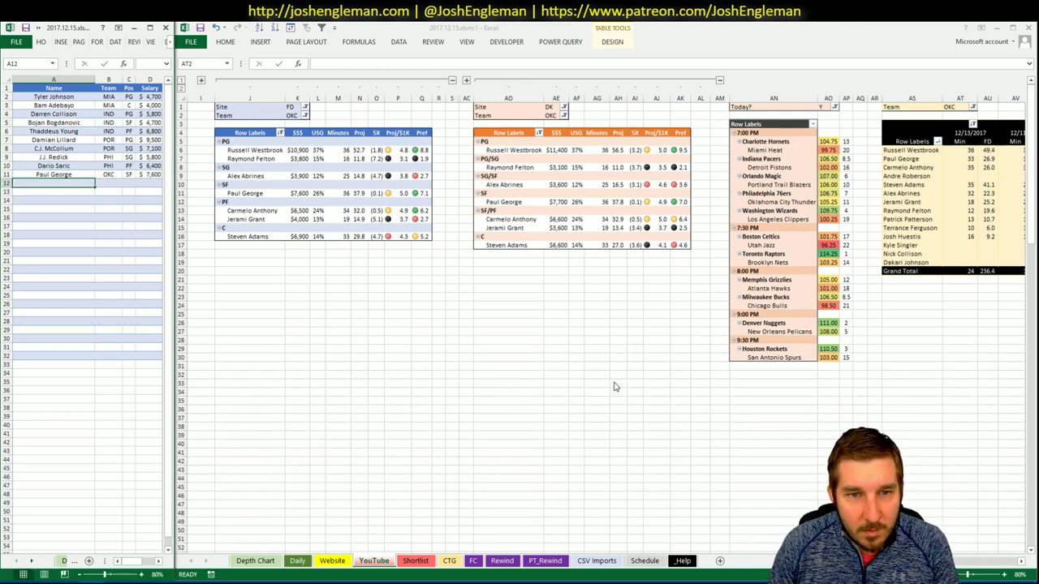
- Enter Carmelo Anthony in the preferred player list directly below Paul George
left_click(960, 116)
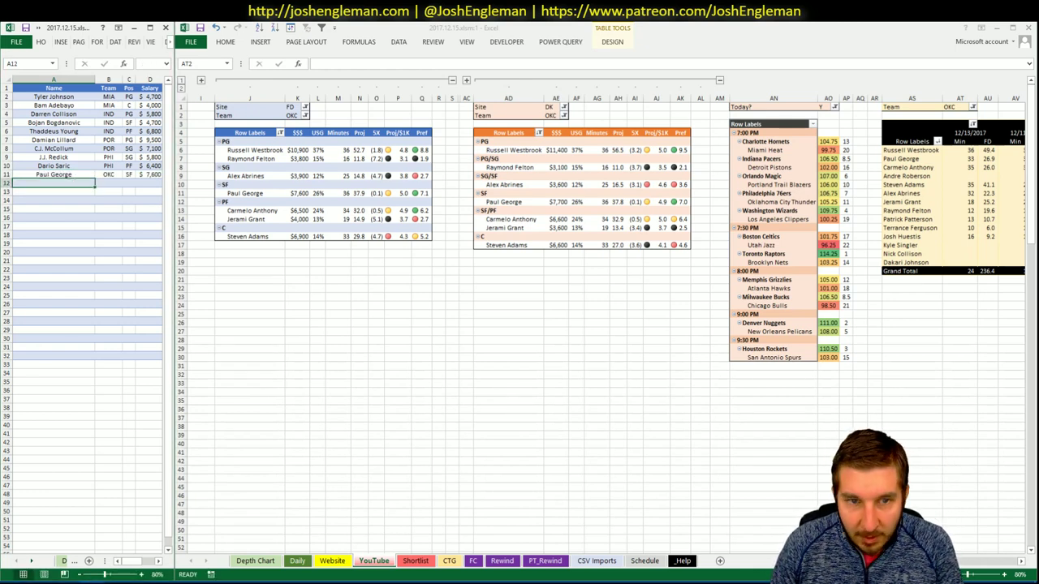
mouse_move(961, 561)
left_mouse_down()
mouse_move(982, 565)
mouse_move(941, 562)
left_mouse_up()
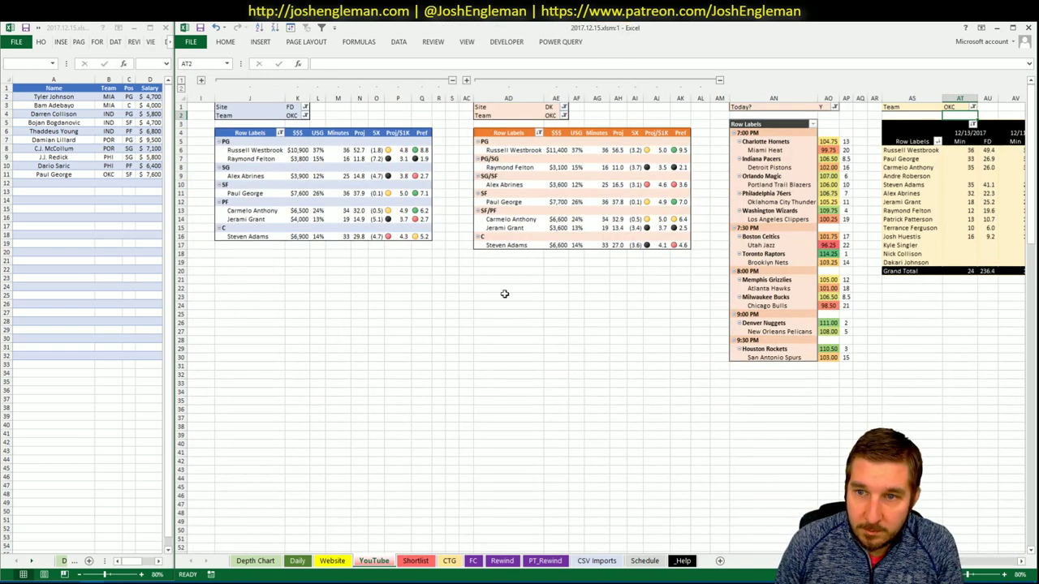
left_click(62, 181)
type("Carm")
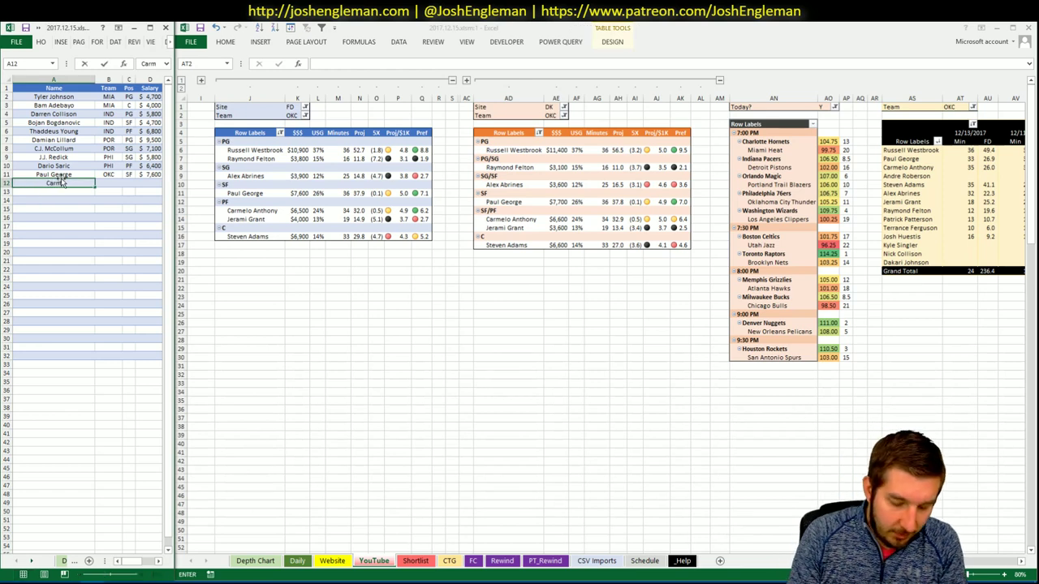
type("elo Anthony")
key("Return")
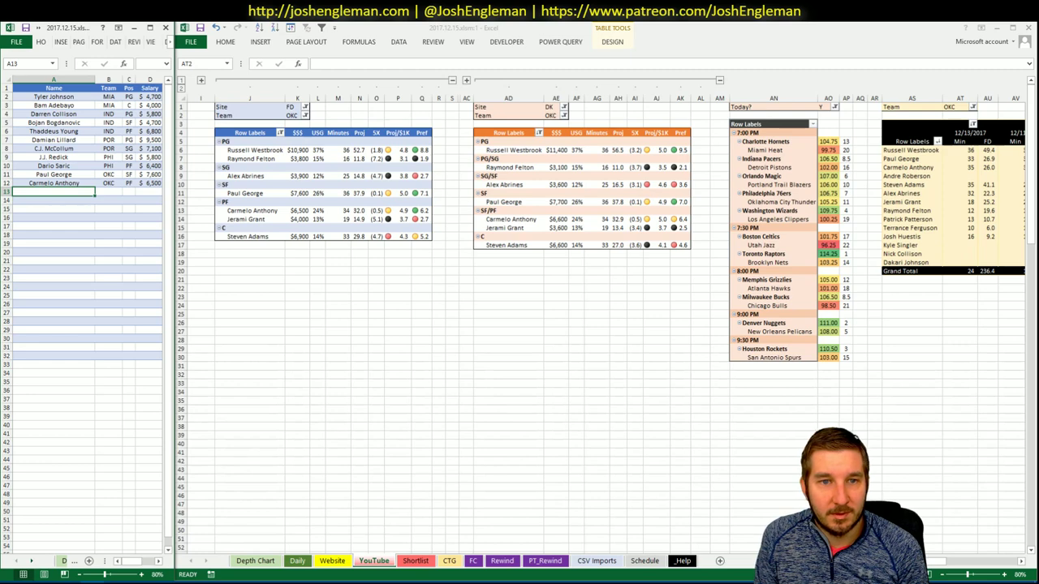
- Set the team filter to WAS in the FD projections, the DK projections and the game log table
scroll(957, 568, "right", 8)
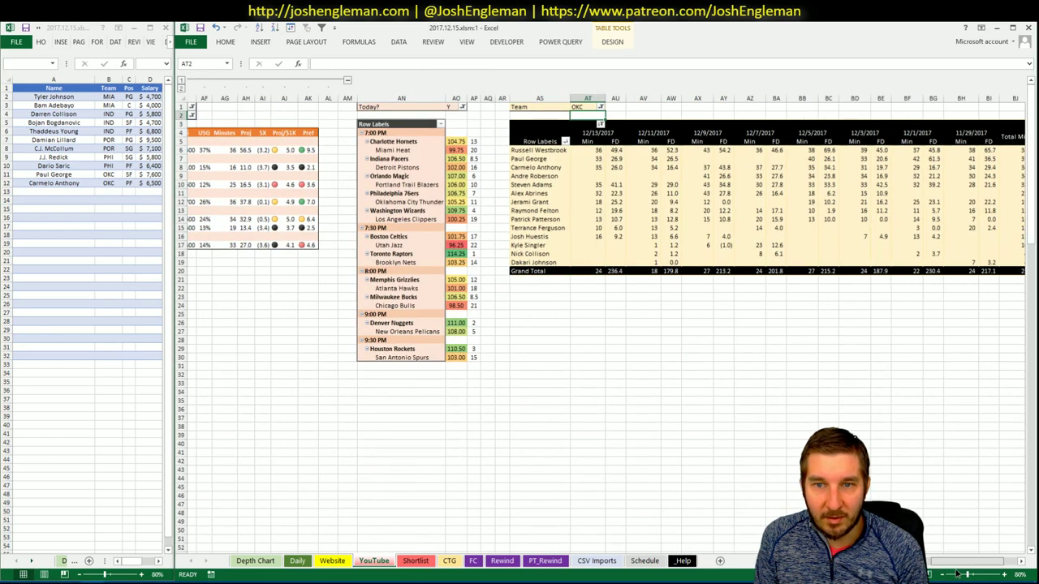
scroll(958, 573, "left", 8)
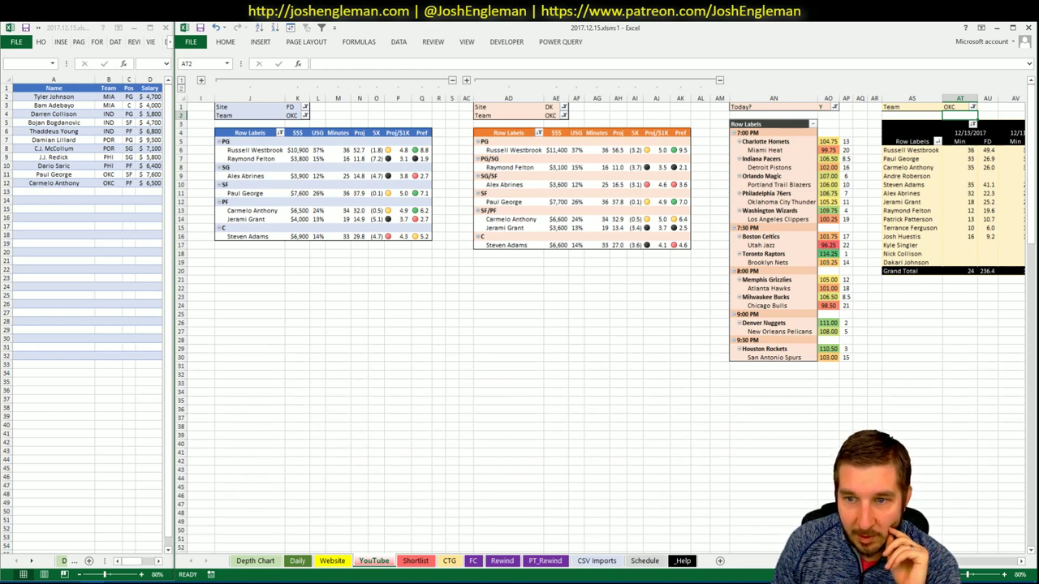
left_click(293, 117)
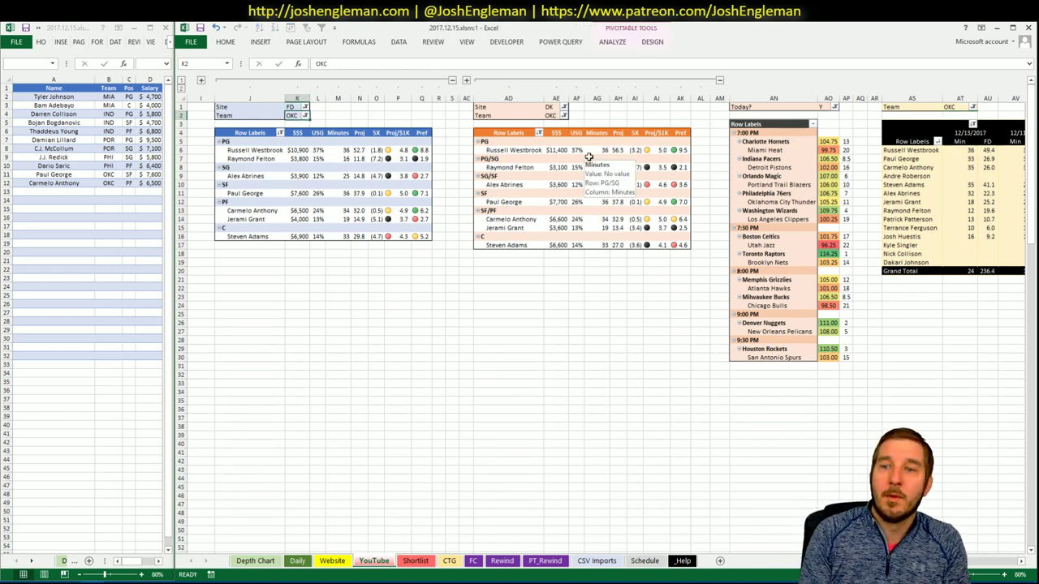
type("WAS")
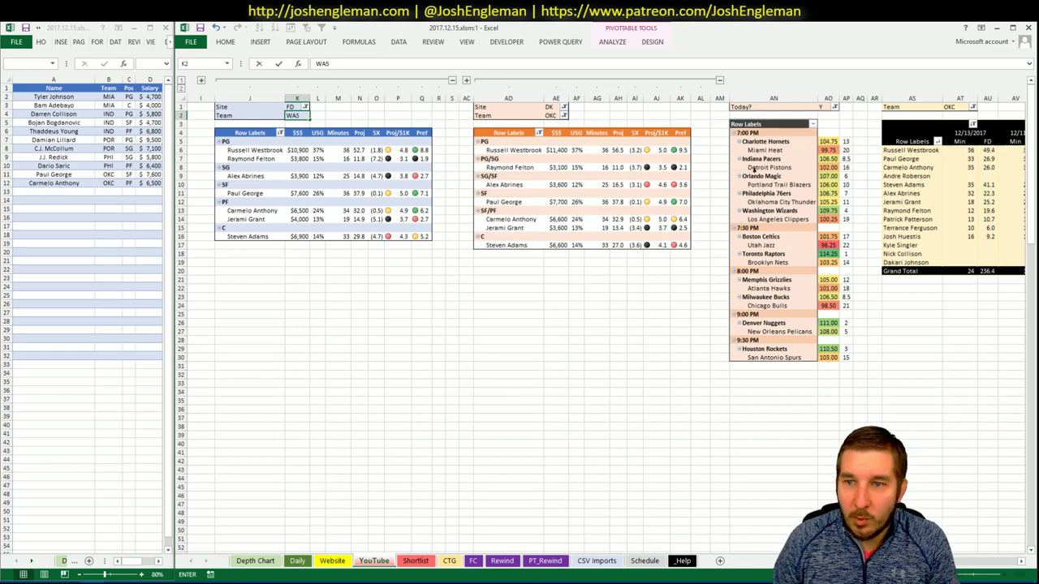
left_click(547, 114)
type("W")
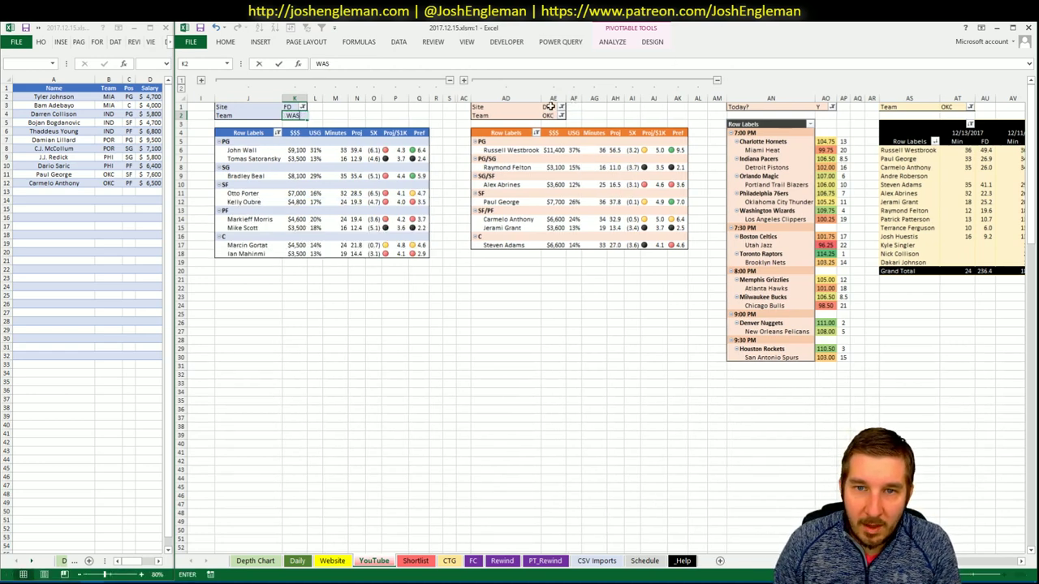
type("AS")
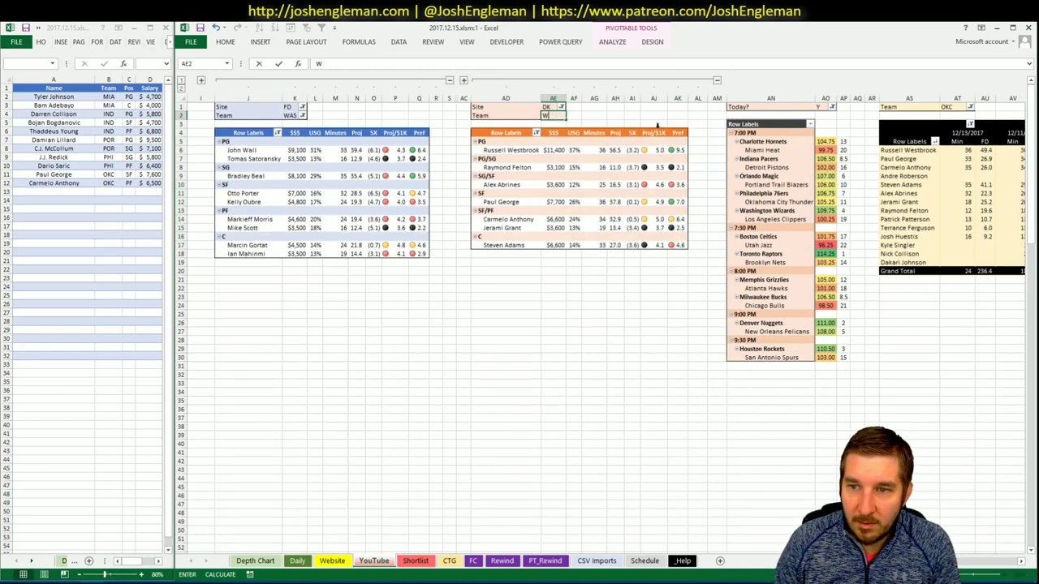
left_click(944, 106)
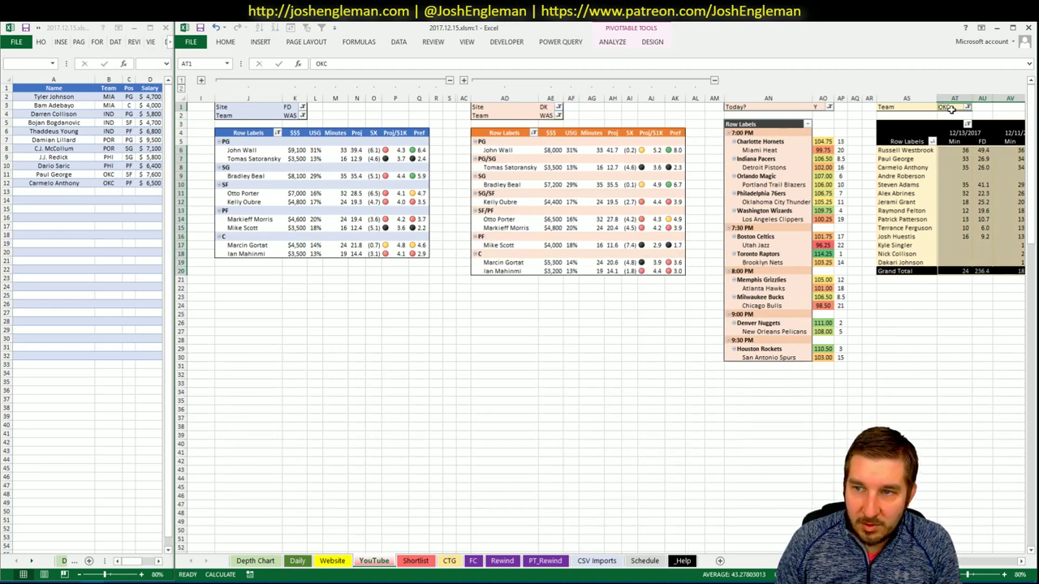
left_click(949, 107)
left_click(978, 331)
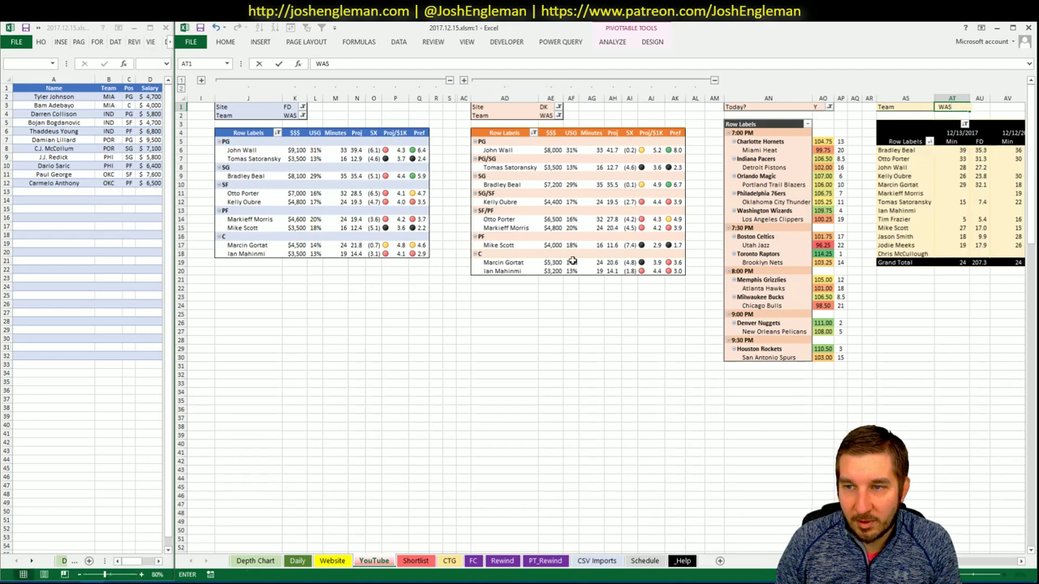
left_click(376, 298)
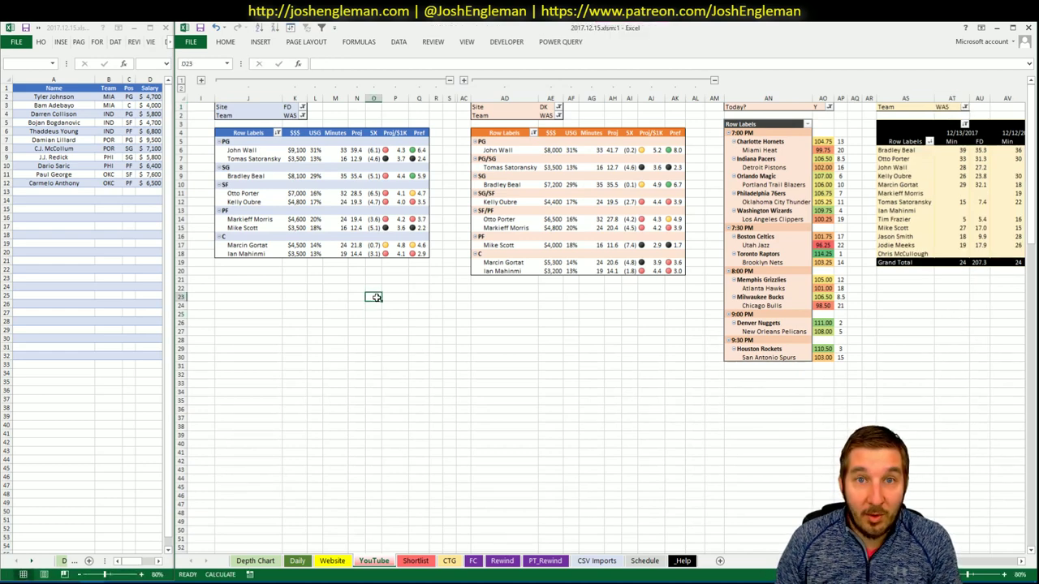
- Save the 2017.12.15 workbook
left_click(220, 576)
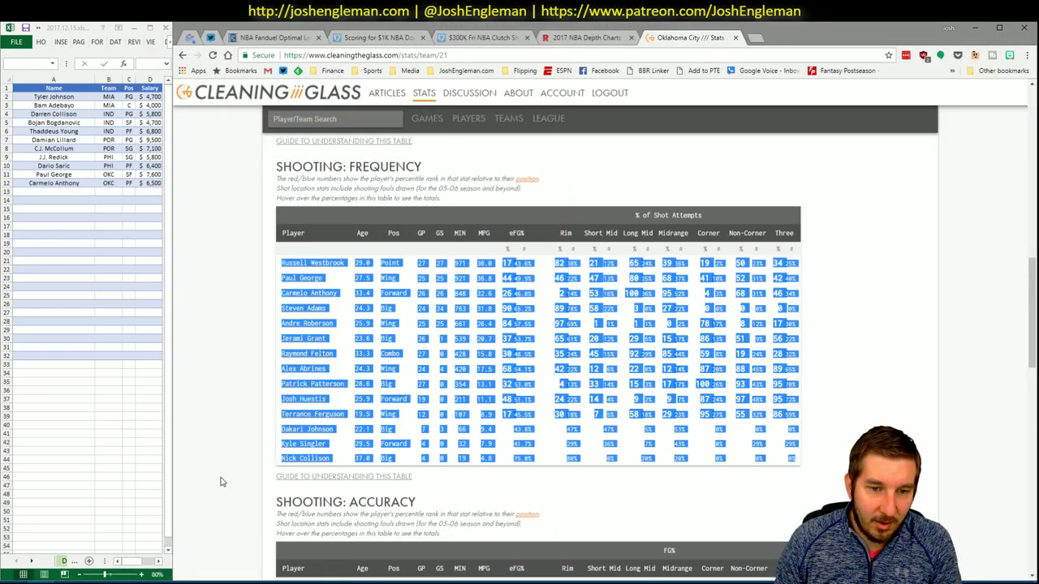
left_click(91, 565)
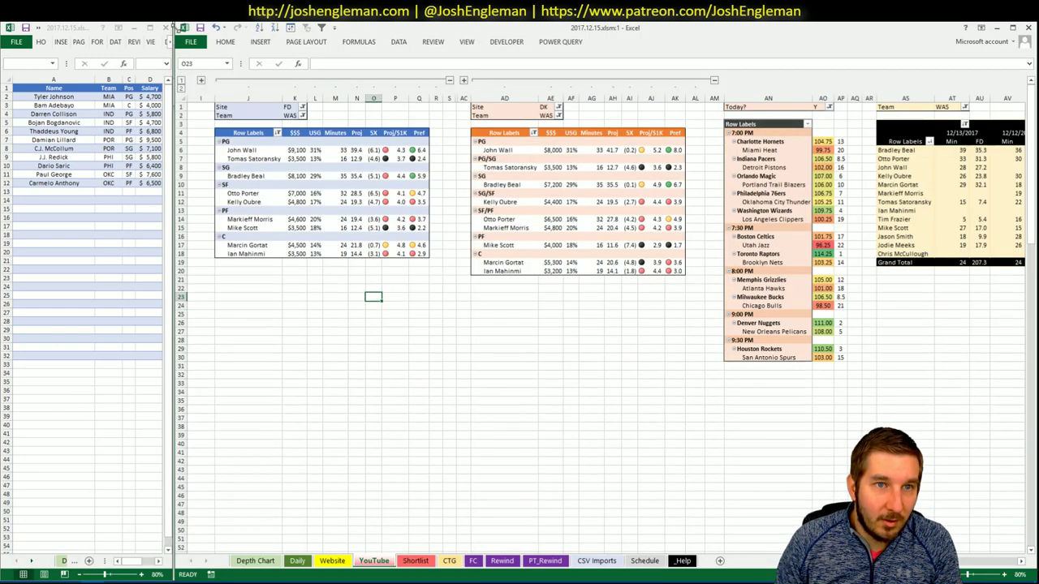
left_click(200, 26)
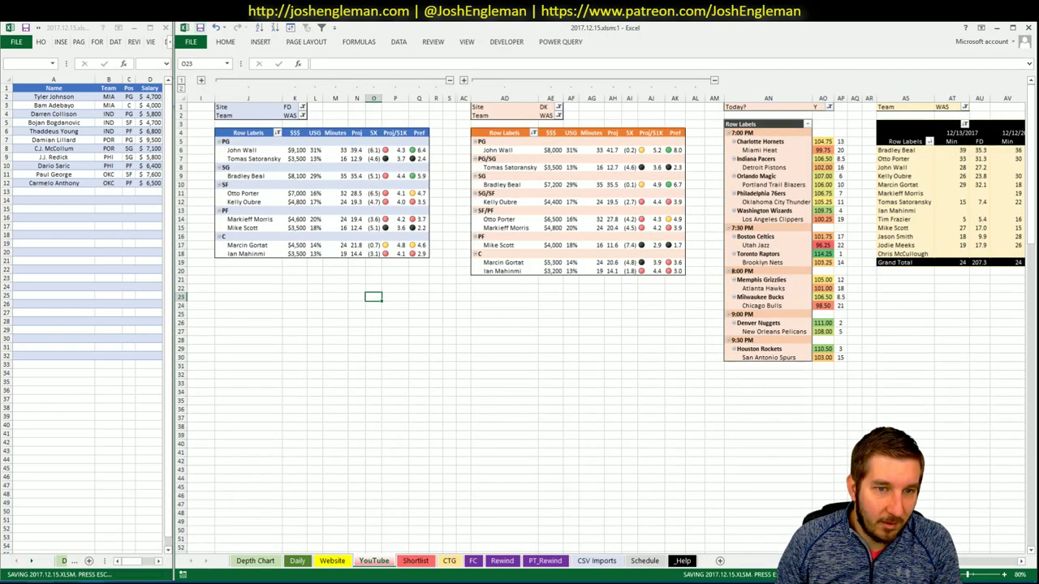
- Switch to the Cleaning the Glass site in the browser, open the Washington Wizards' stats and copy their Shooting: Frequency player rows
mouse_move(53, 578)
left_click(48, 535)
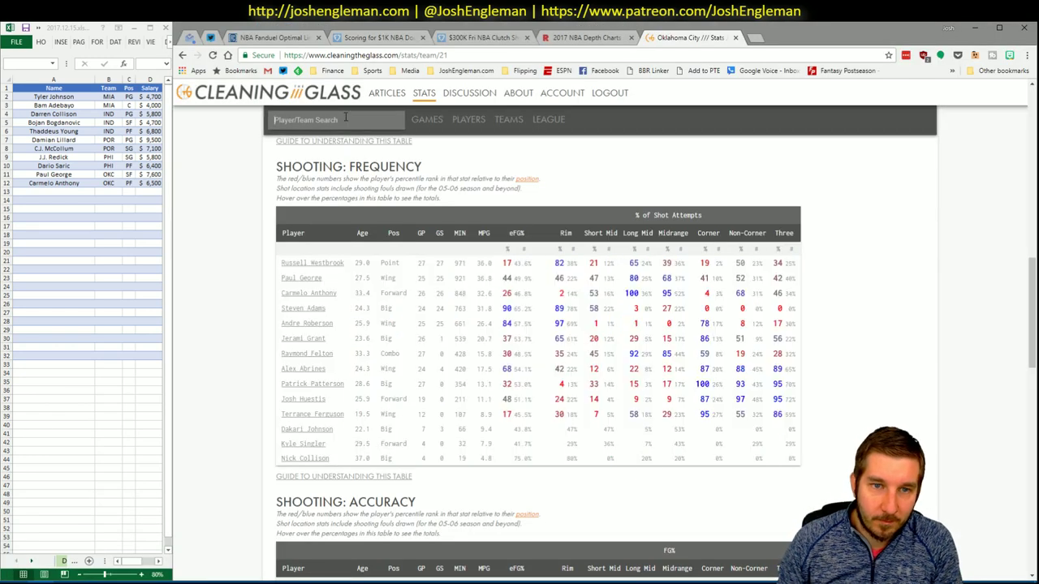
left_click(346, 119)
type("wa")
key("Down")
key("Return")
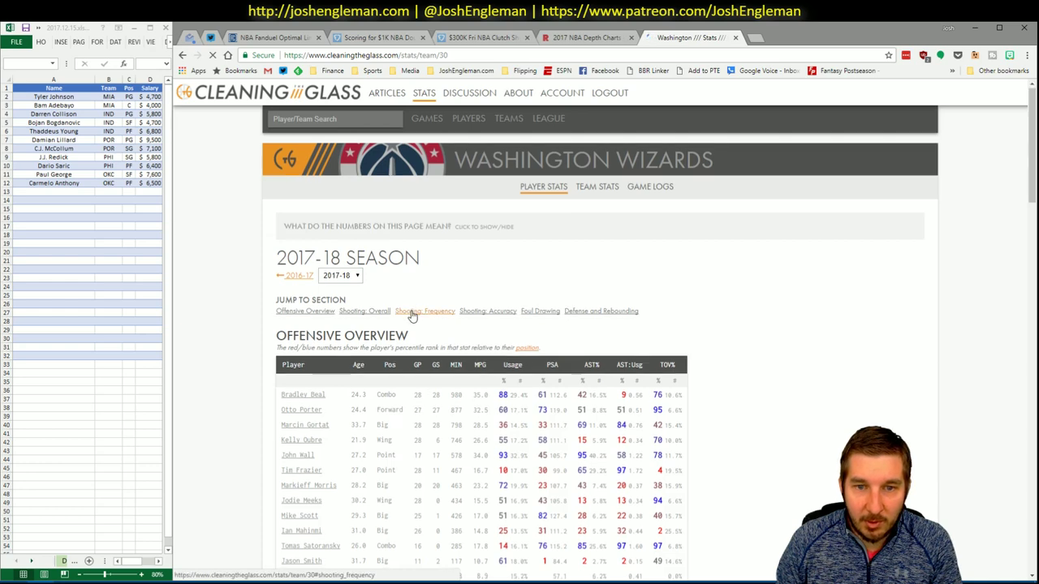
left_click(413, 310)
left_click_drag(783, 449, 280, 258)
- Back in the Excel workbook, load the copied Wizards shooting data into the CTG sheet and set the opponent to LAC
key("alt+Tab")
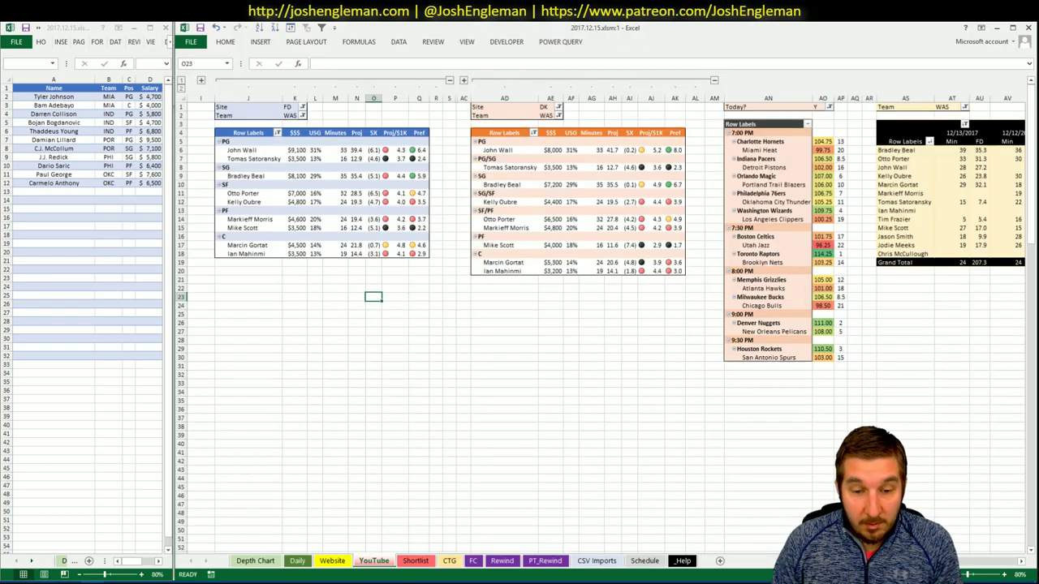
left_click(453, 563)
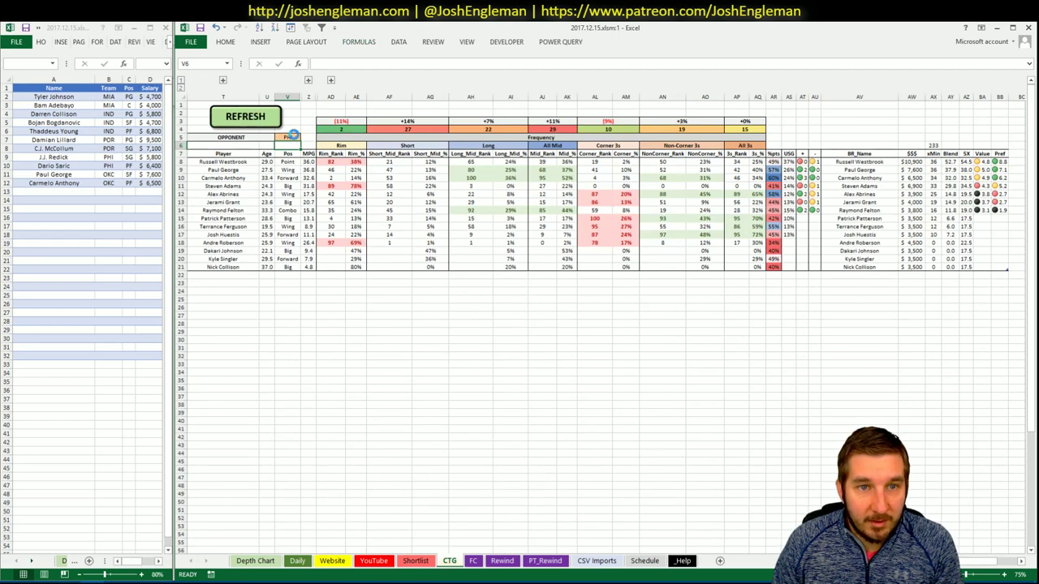
left_click(293, 136)
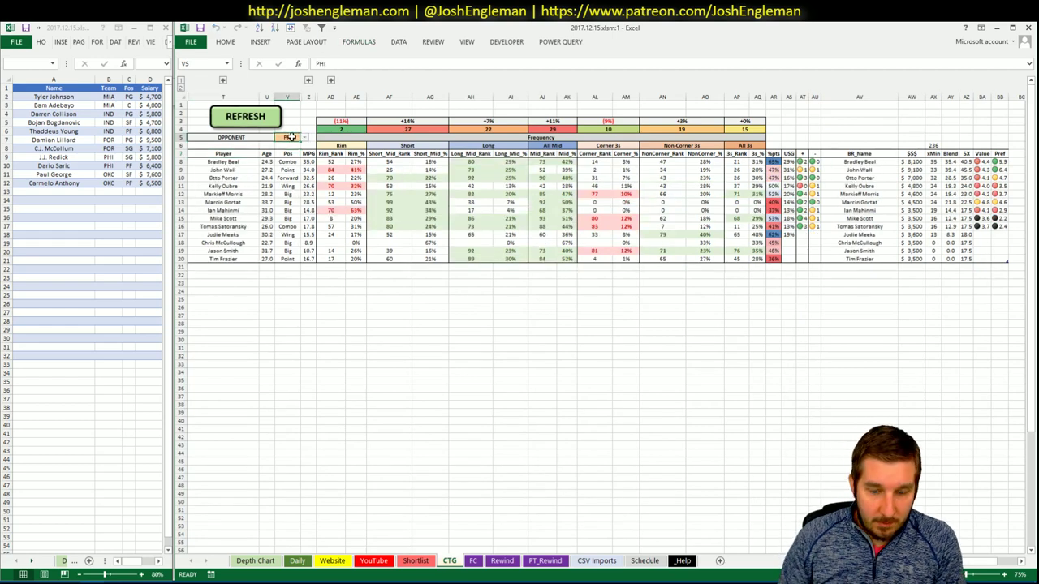
double_click(289, 137)
type("LAC")
key("Return")
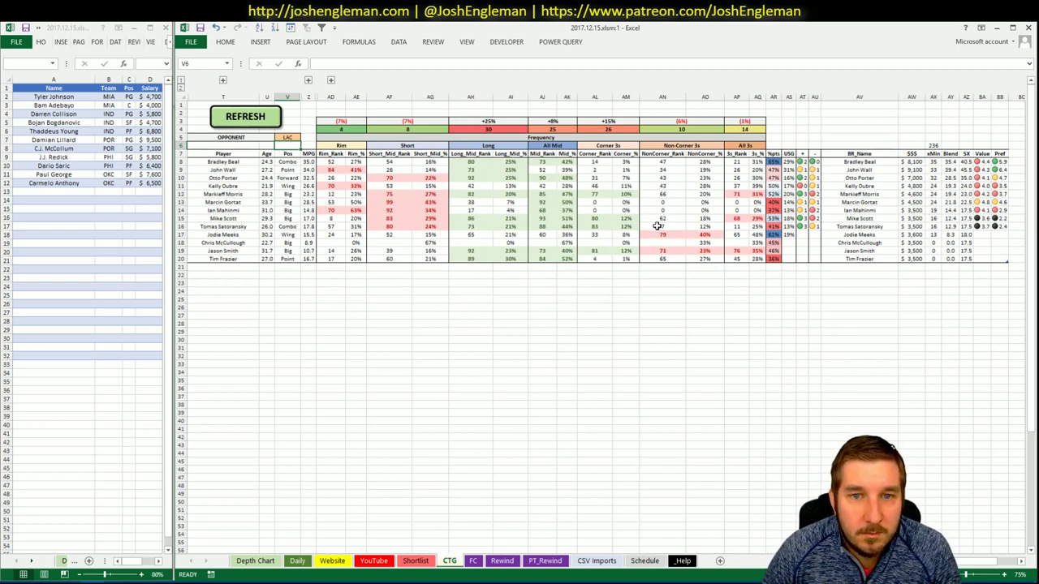
- Examine the Wizards' FD and DK projections and their recent game log on the YouTube sheet
left_click(378, 561)
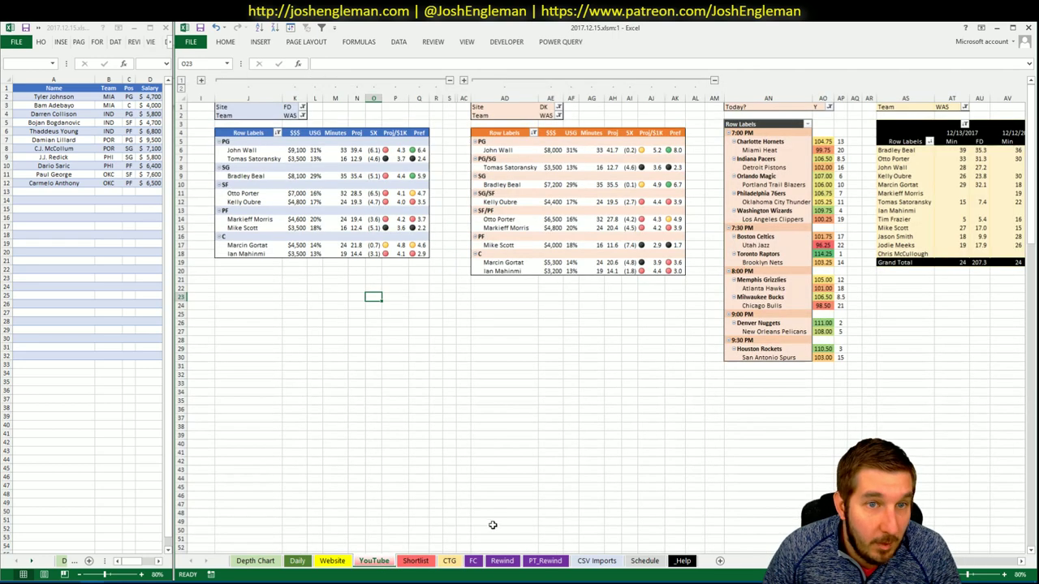
left_click(1022, 562)
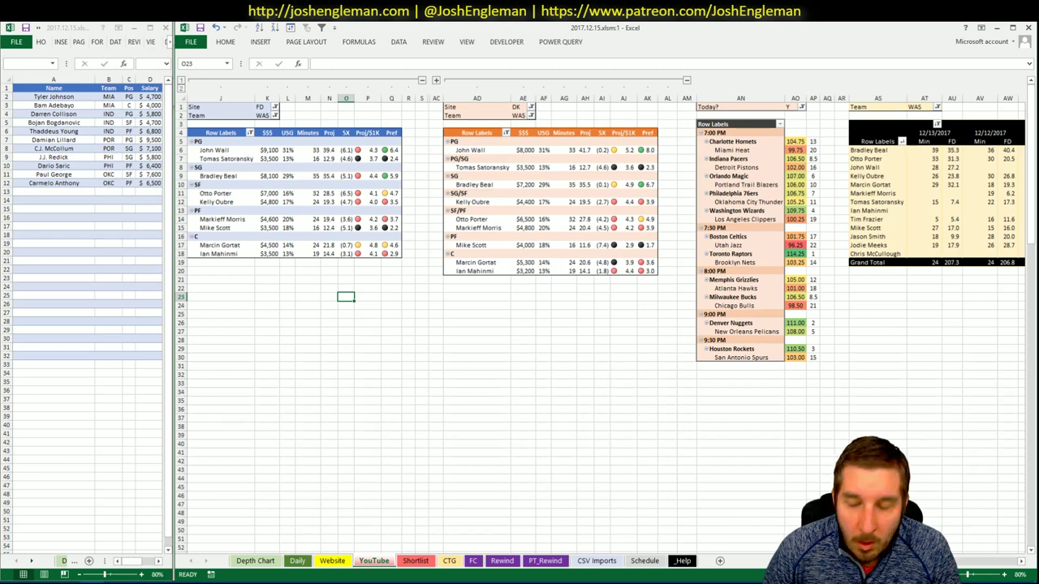
scroll(965, 569, "right", 8)
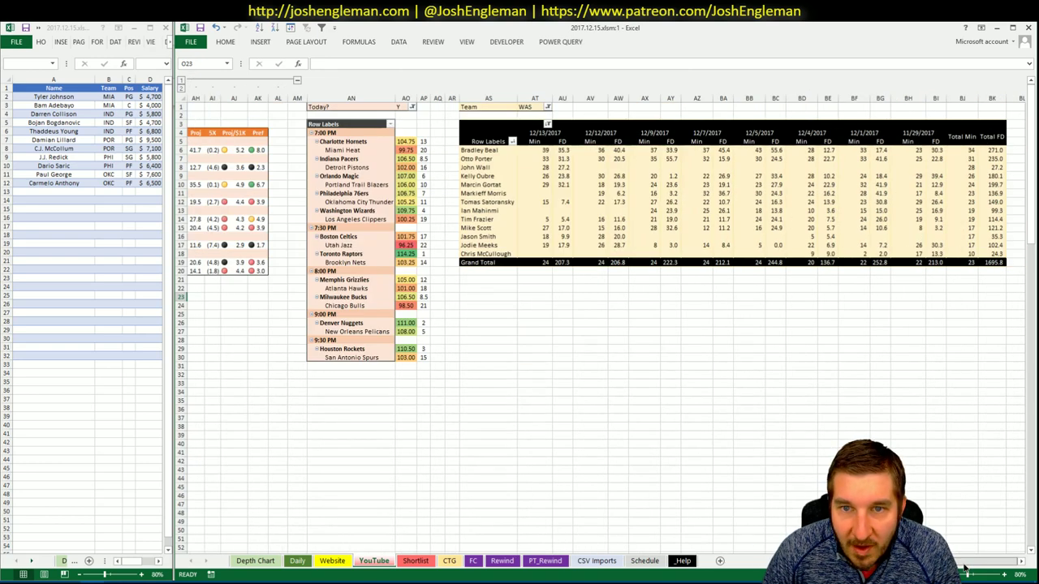
scroll(966, 569, "left", 8)
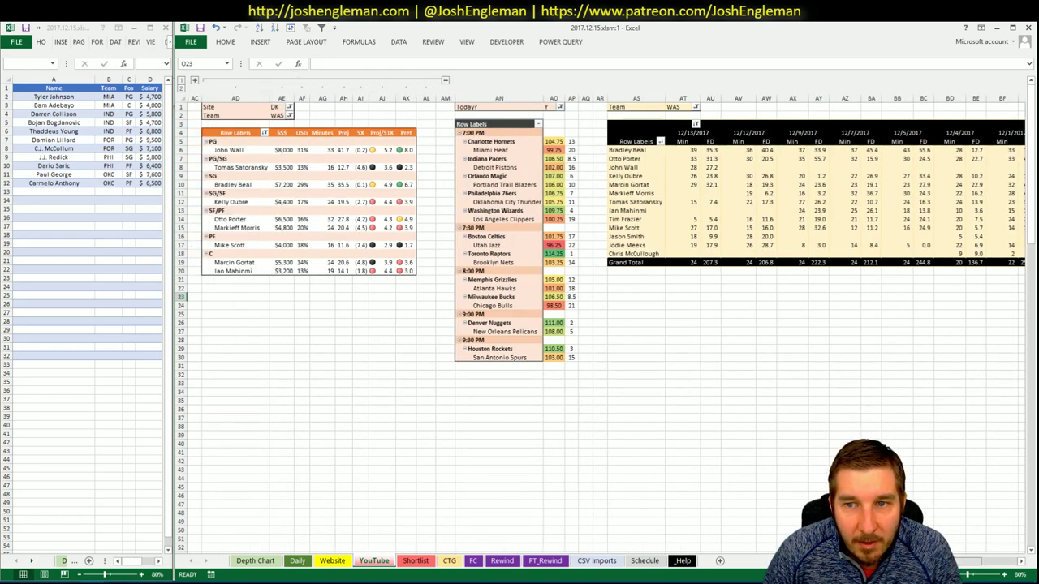
scroll(965, 569, "left", 2)
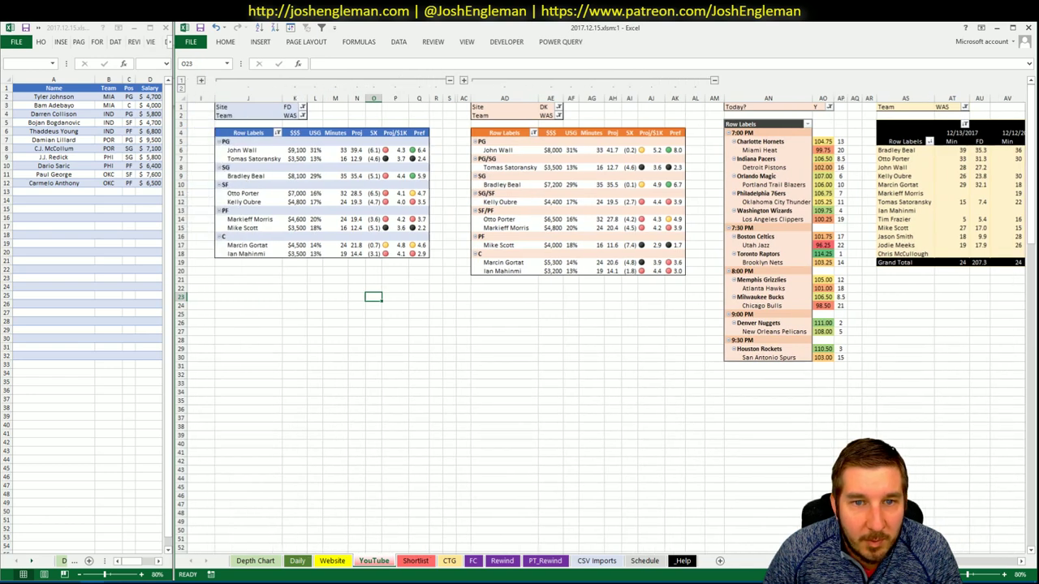
scroll(966, 569, "right", 8)
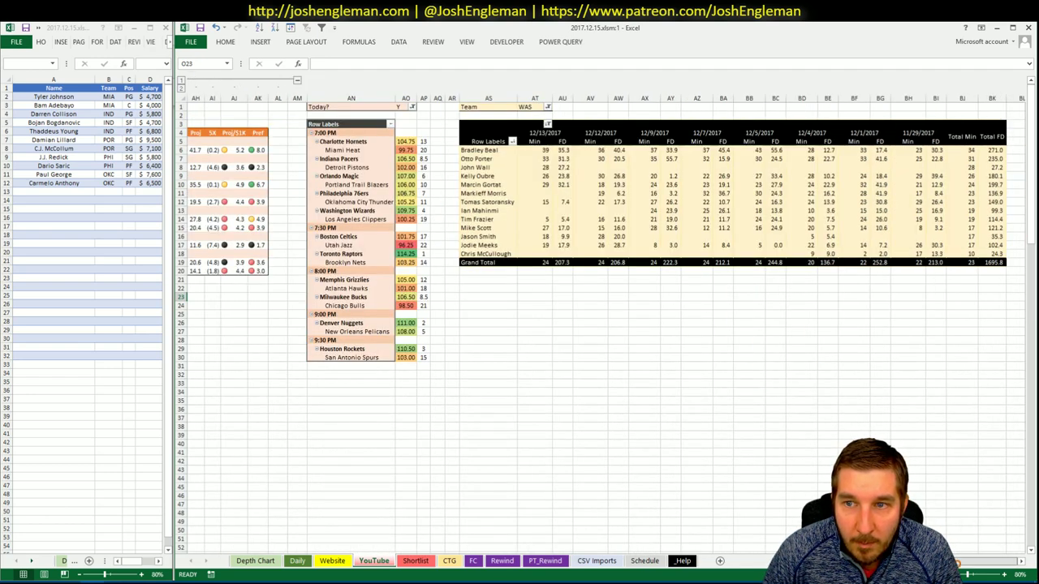
scroll(958, 564, "left", 8)
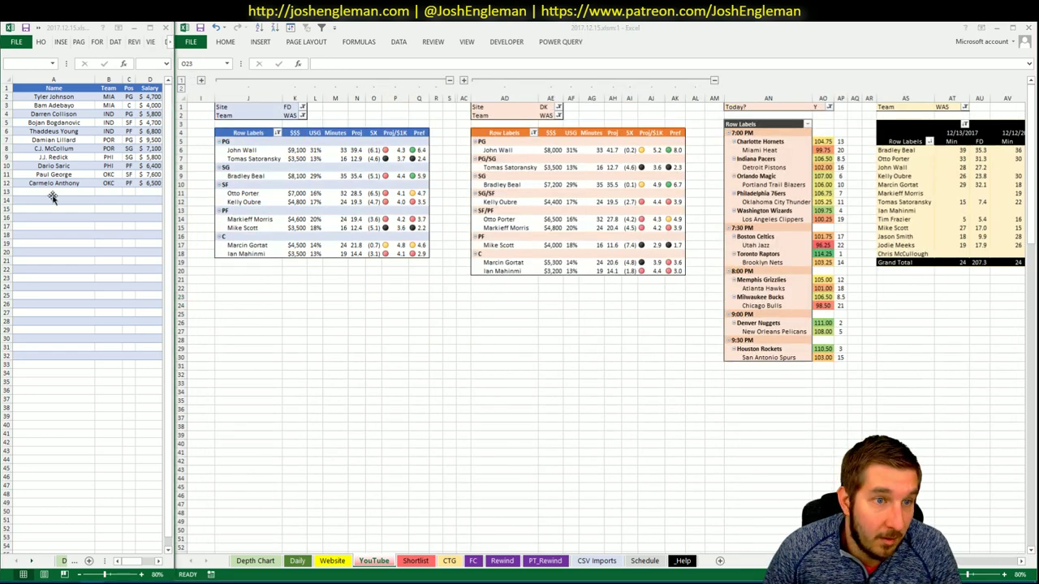
- Enter Bradley Beal in the preferred player list directly below Carmelo Anthony
left_click(52, 195)
type("Bradley Bea")
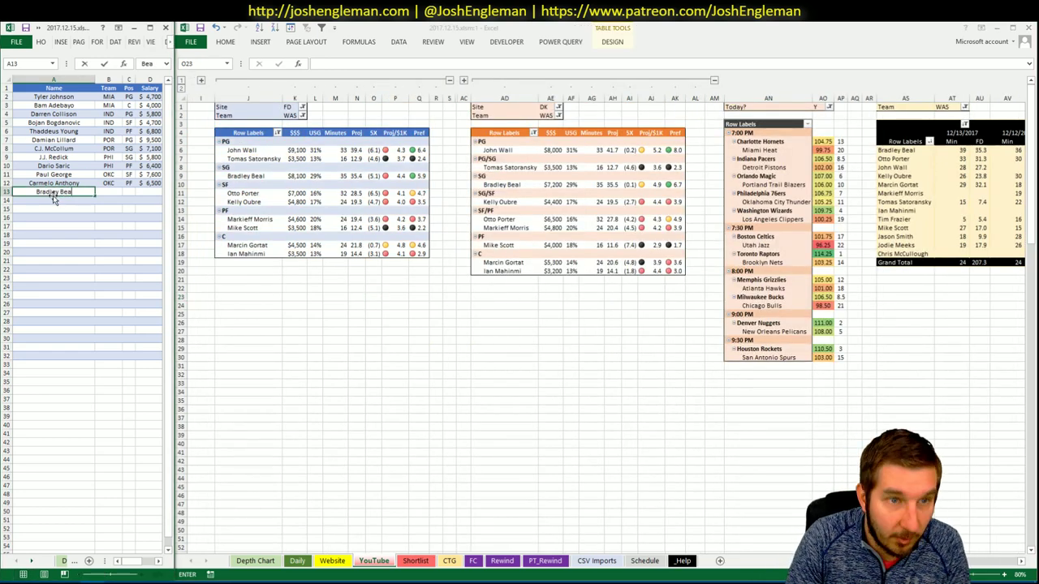
type("l")
key("Return")
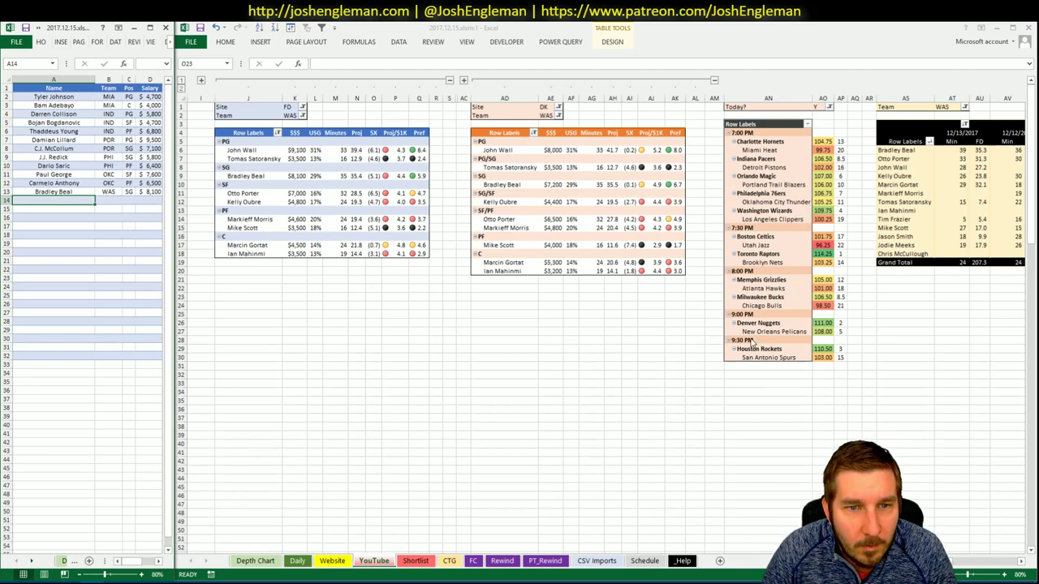
- Review the Wizards' game log again and their shot frequencies against the Clippers on the CTG sheet
scroll(600, 324, "right", 10)
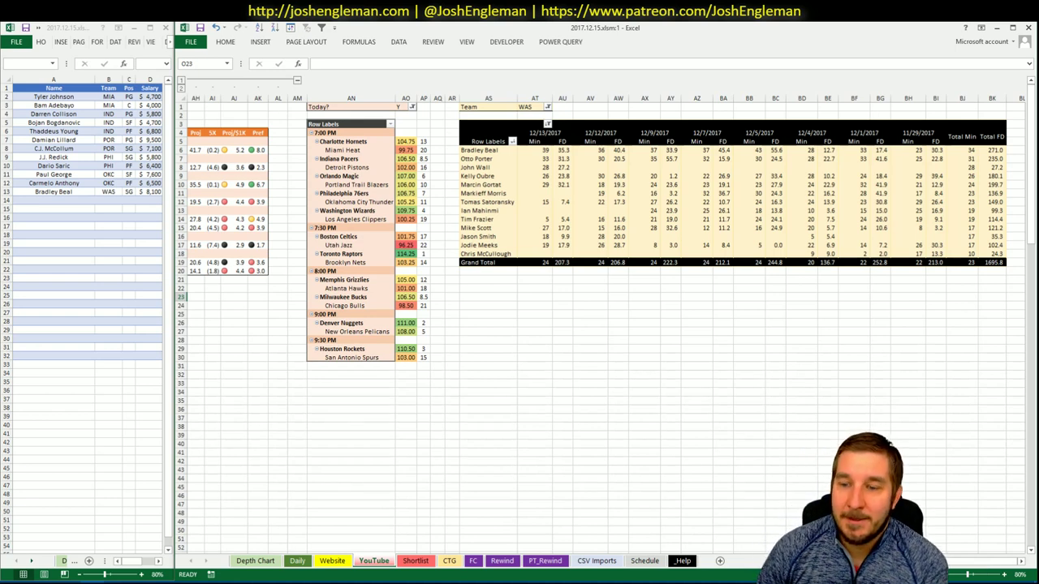
scroll(990, 571, "left", 10)
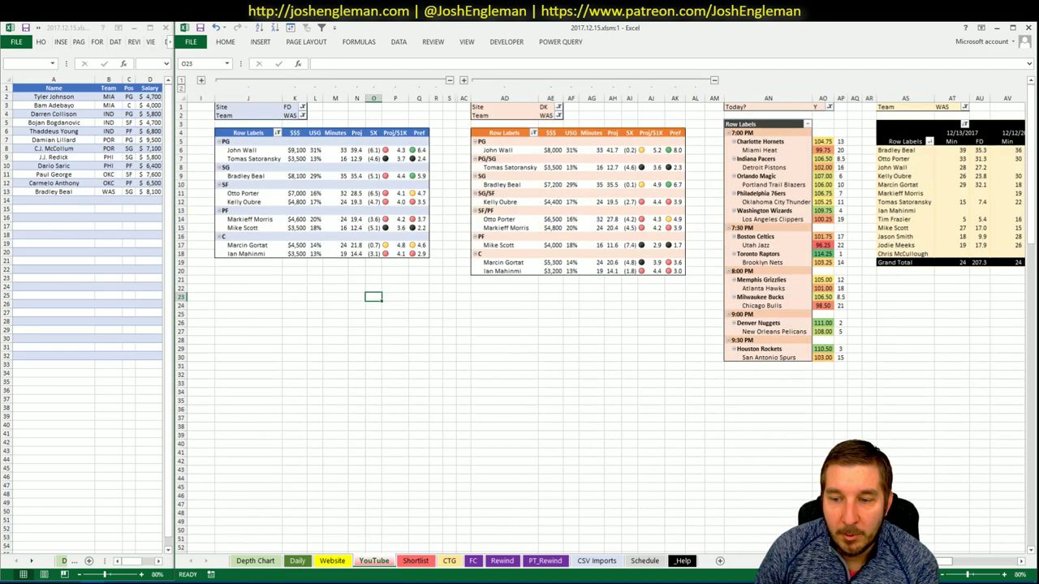
left_click(449, 560)
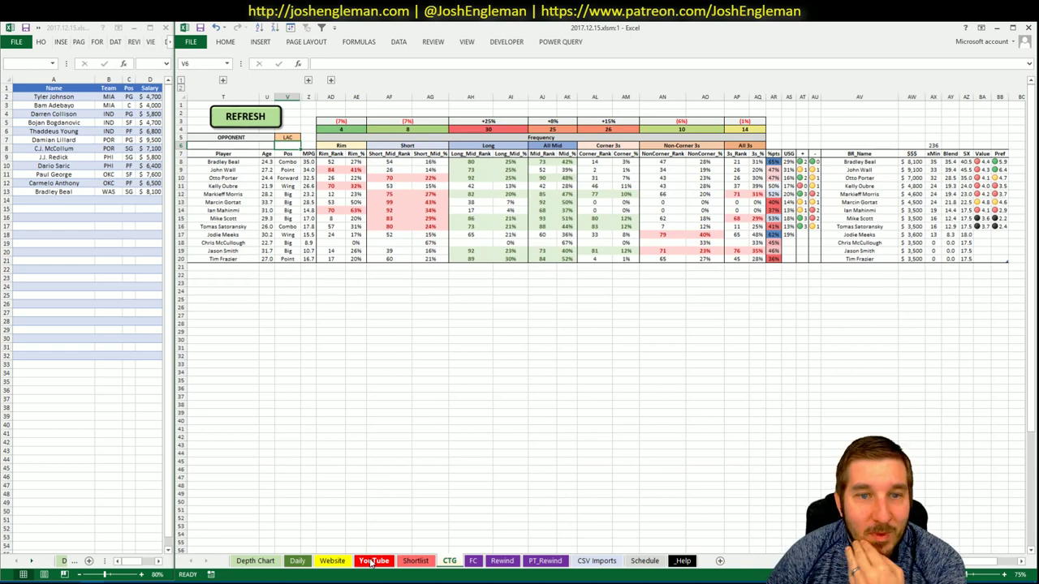
left_click(373, 561)
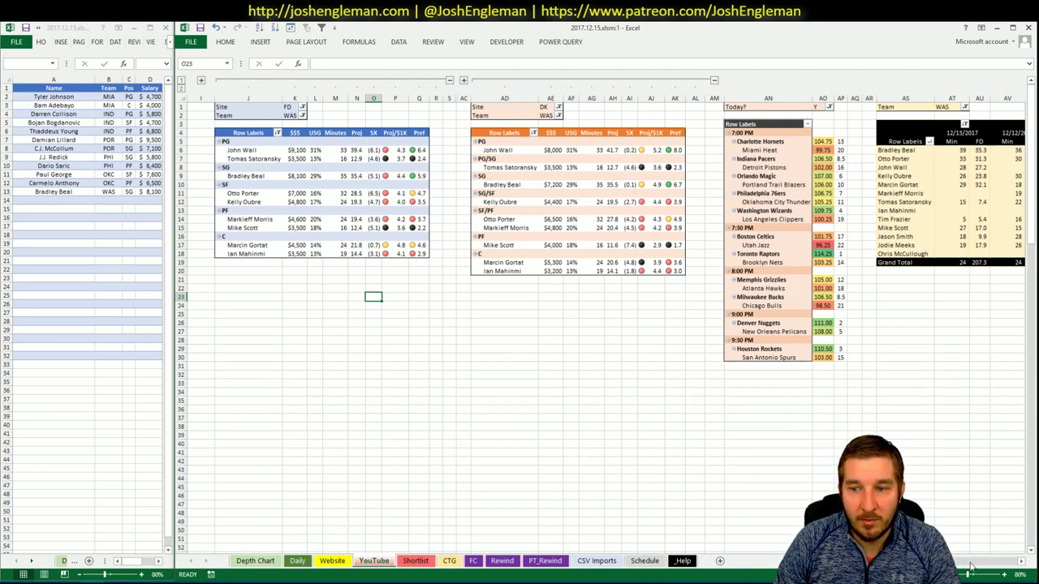
left_click(1022, 561)
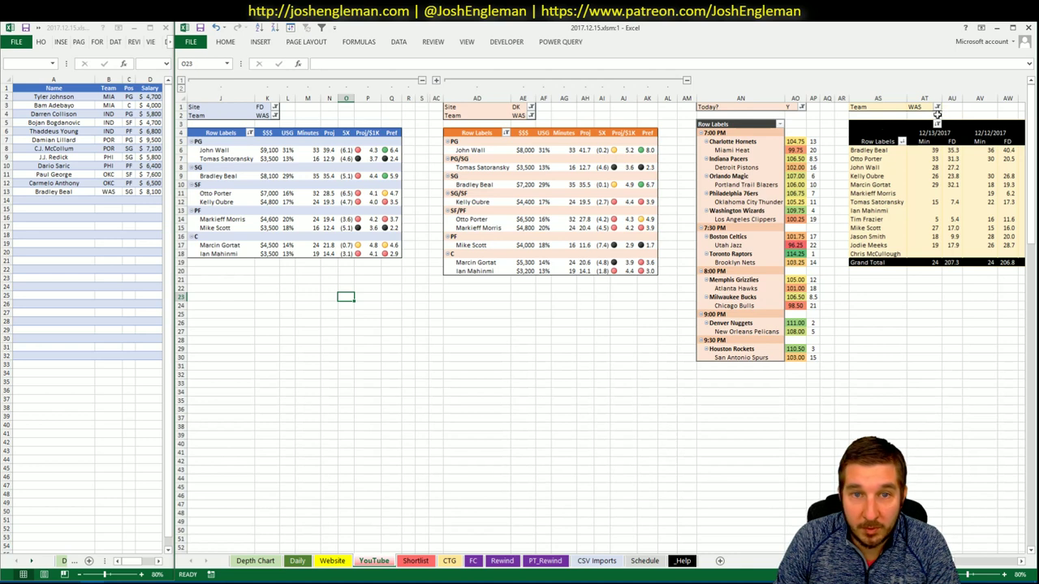
- Set the team filter to LAC in the FD projections, the DK projections and the game log table
left_click(259, 116)
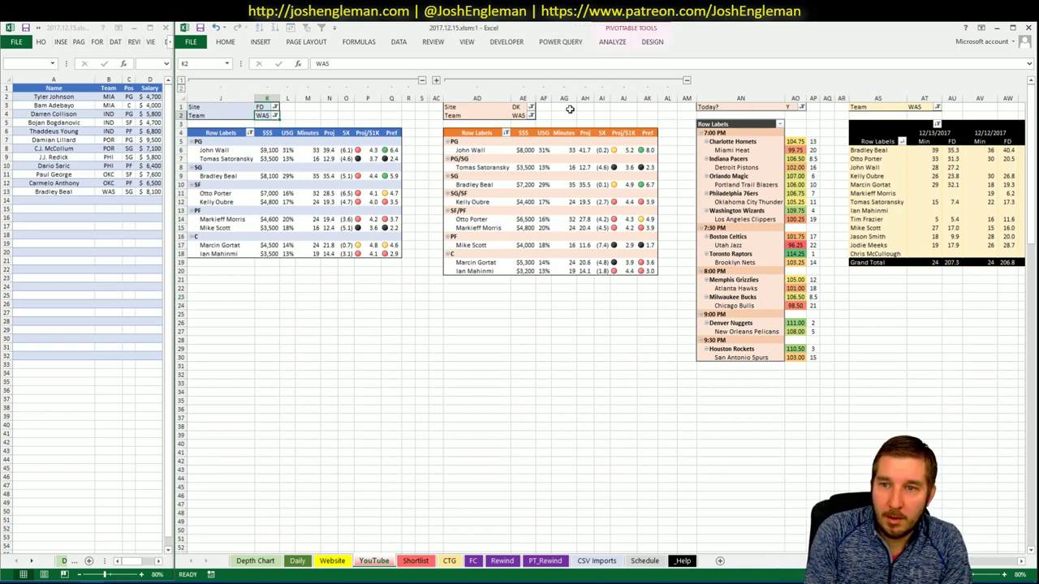
type("LAC")
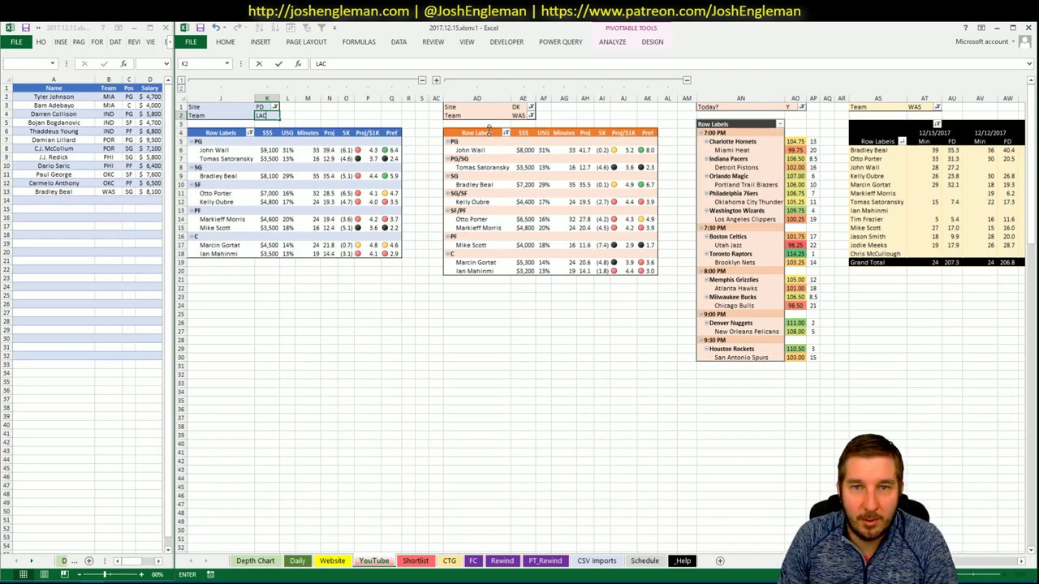
key("Return")
left_click(523, 115)
type("LAC")
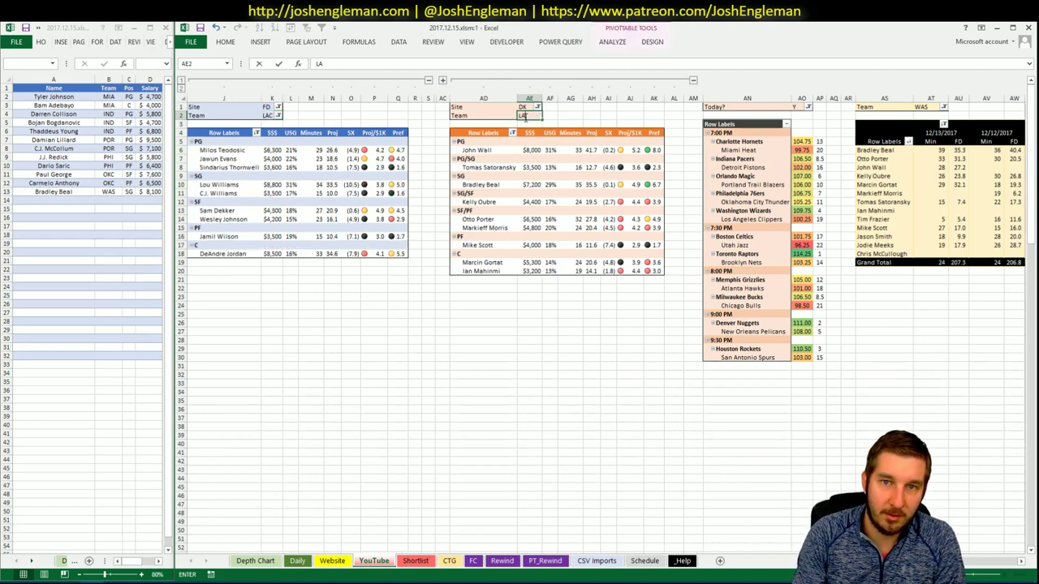
key("Return")
left_click(929, 107)
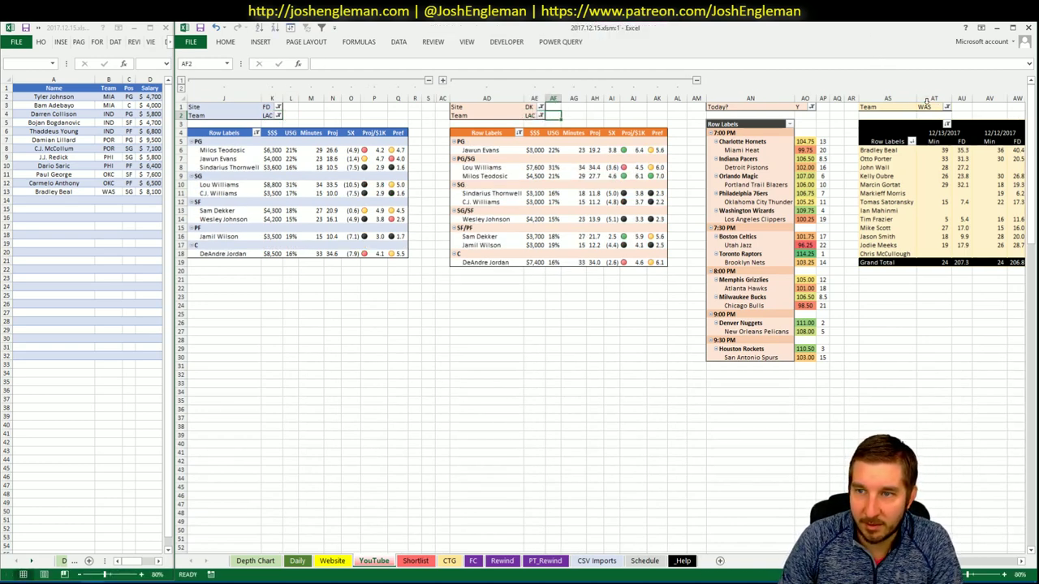
type("LAC")
key("Return")
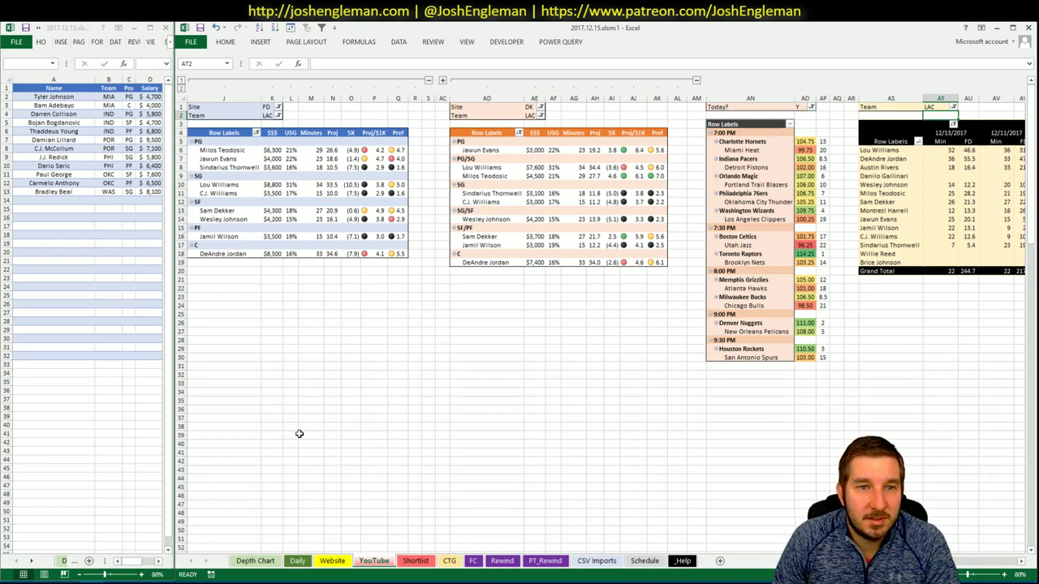
- Switch to Cleaning the Glass in the browser, open the Los Angeles Clippers' stats and copy their Shooting: Frequency player rows
key("alt+Tab")
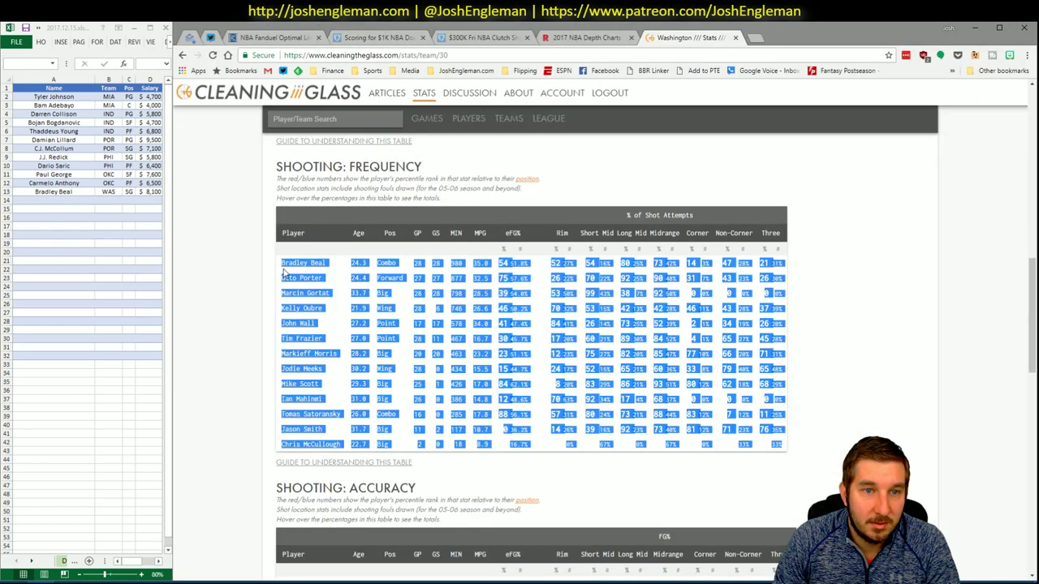
left_click(350, 114)
type("clippers")
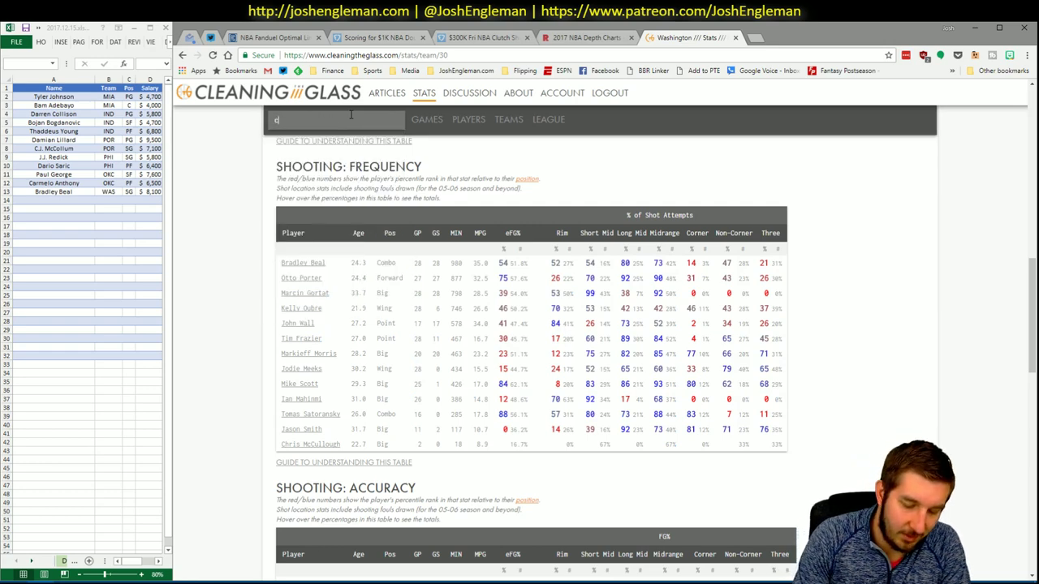
key("Return")
key("alt+Tab")
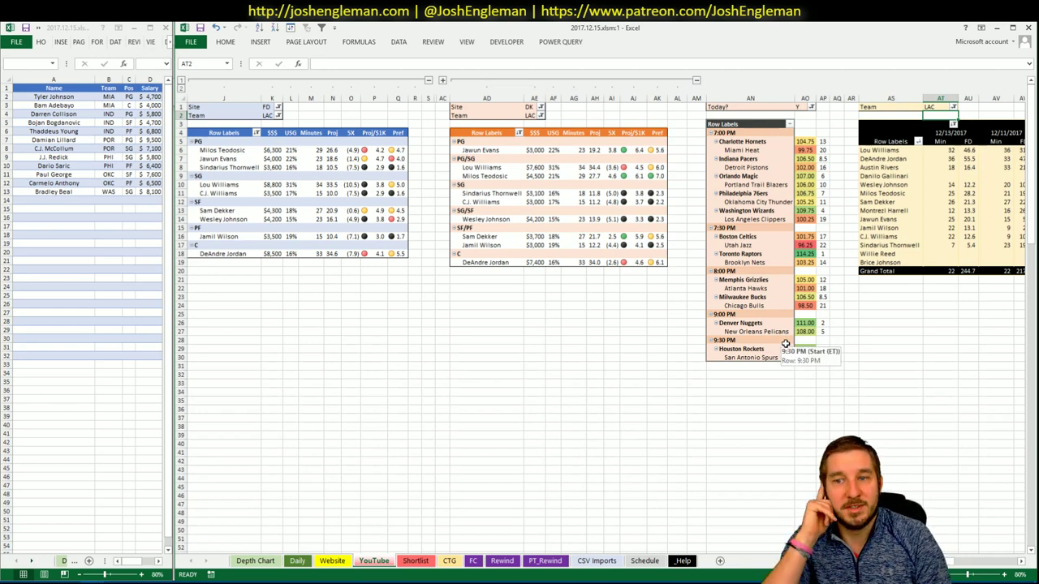
key("alt+Tab")
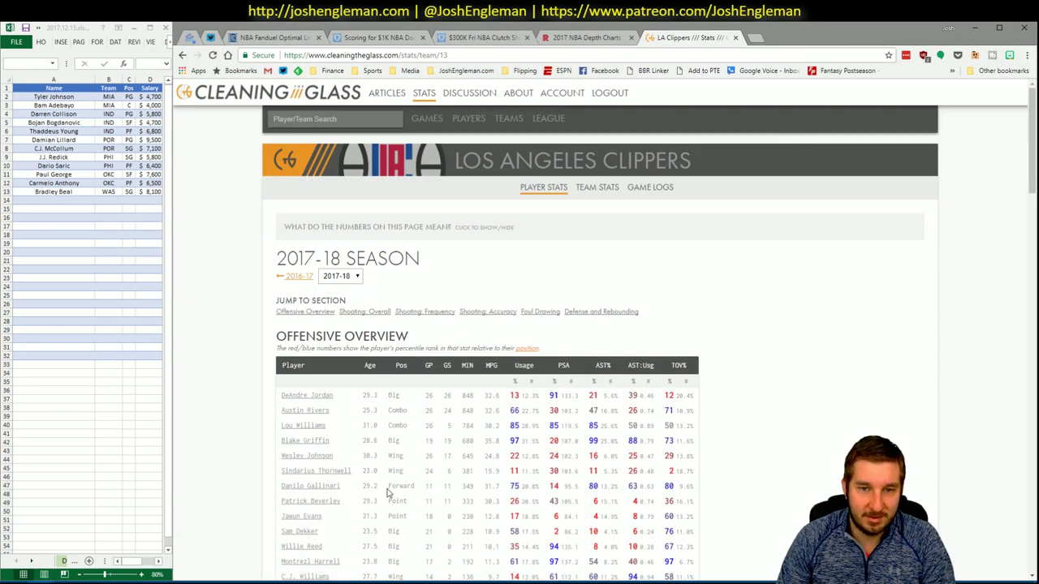
left_click(428, 312)
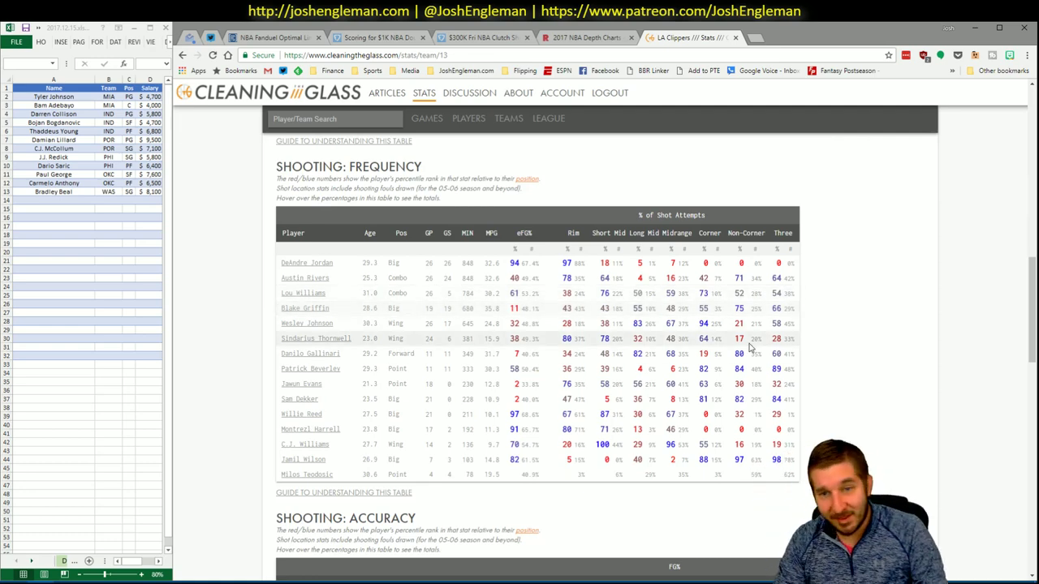
left_click_drag(806, 427, 284, 262)
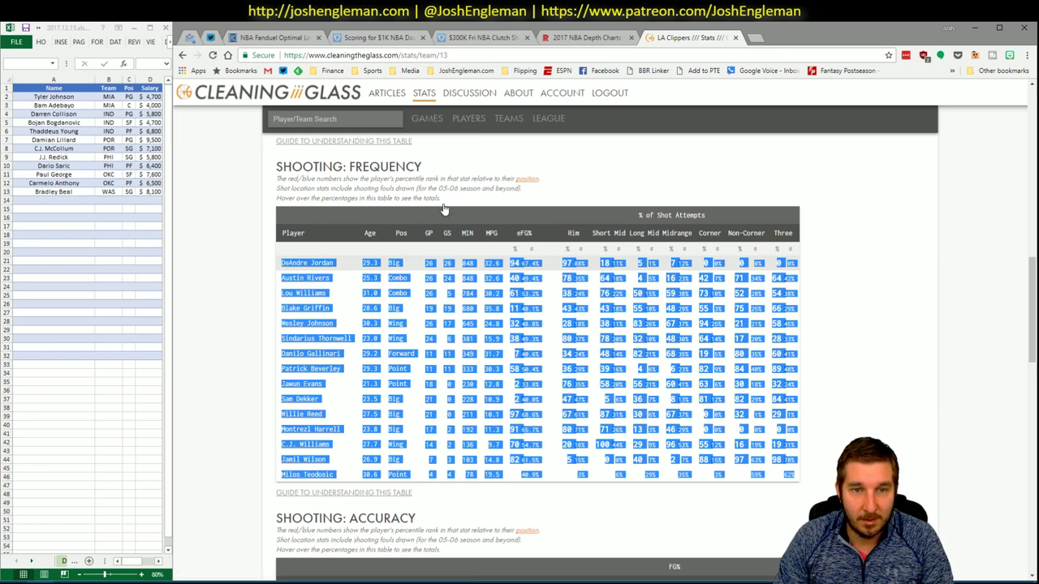
- In the Excel workbook, load the Clippers shooting data into the CTG sheet with opponent WAS, and return to the YouTube sheet
key("alt+Tab")
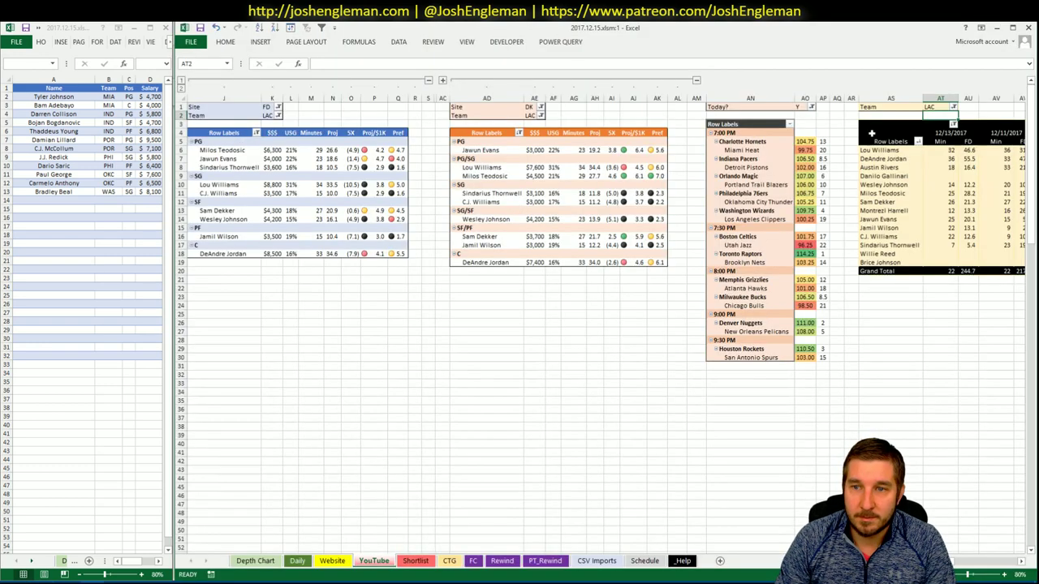
left_click(449, 561)
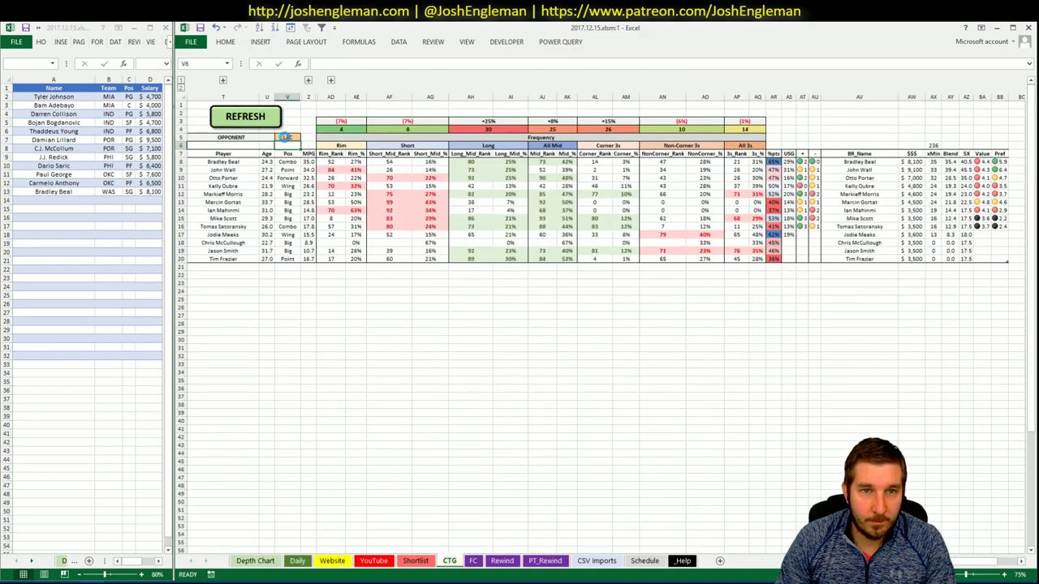
left_click(374, 450)
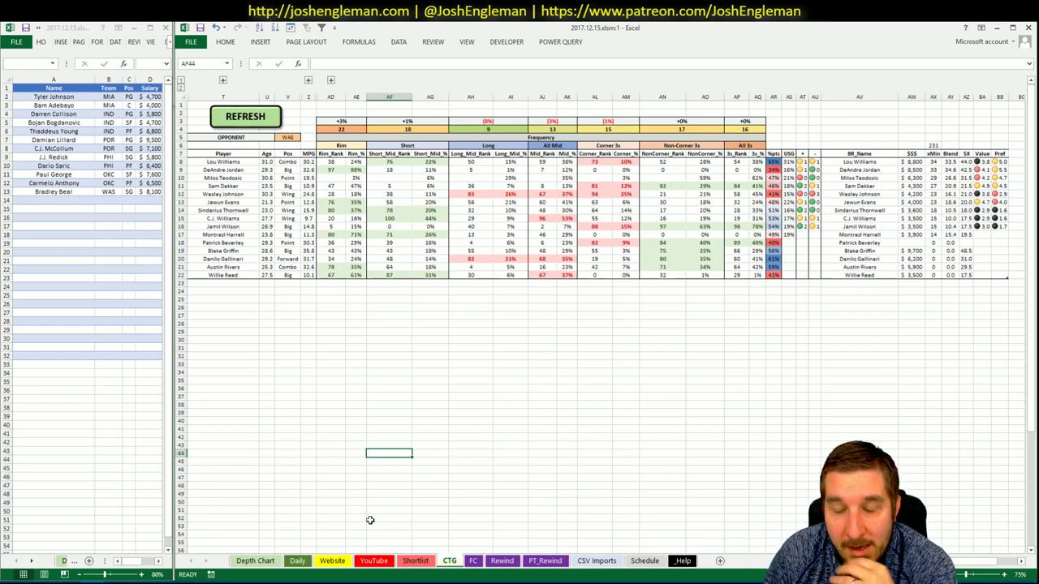
left_click(381, 564)
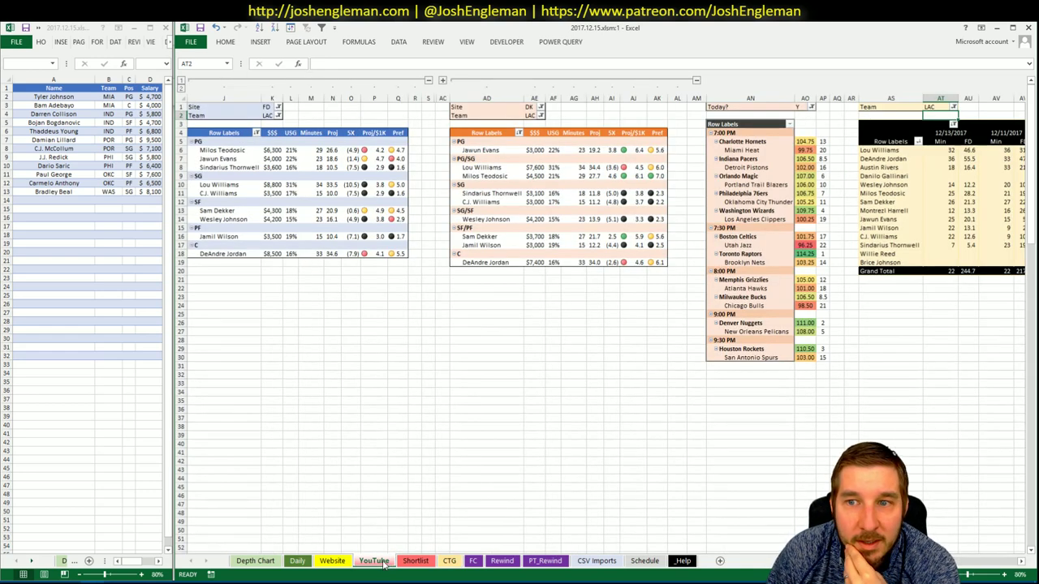
- Review the Clippers' game log, and check DeAndre Jordan's game history among the centers on the FantasyCruncher FanDuel page in the browser
scroll(970, 573, "right", 5)
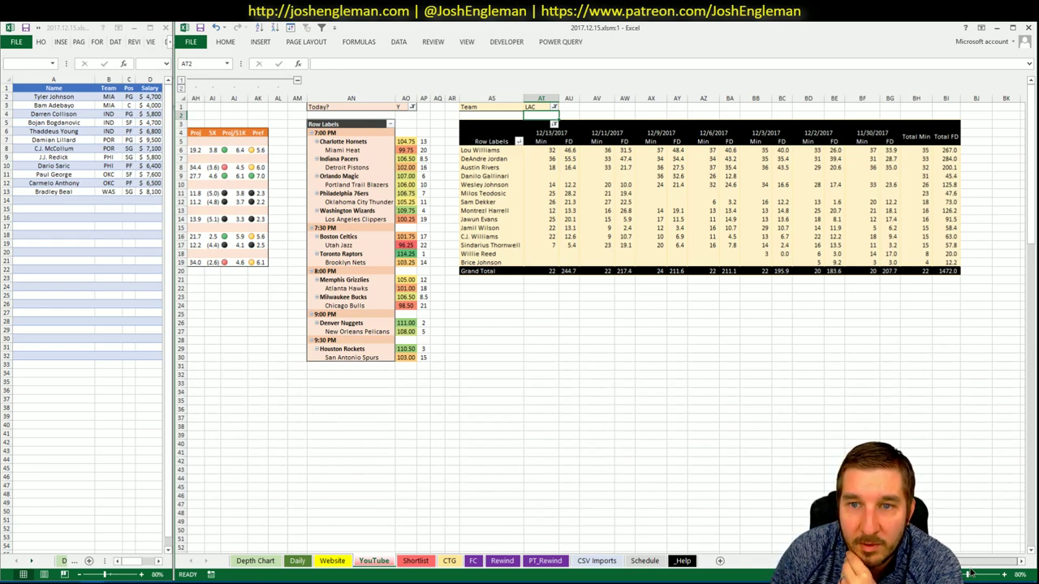
scroll(970, 573, "left", 5)
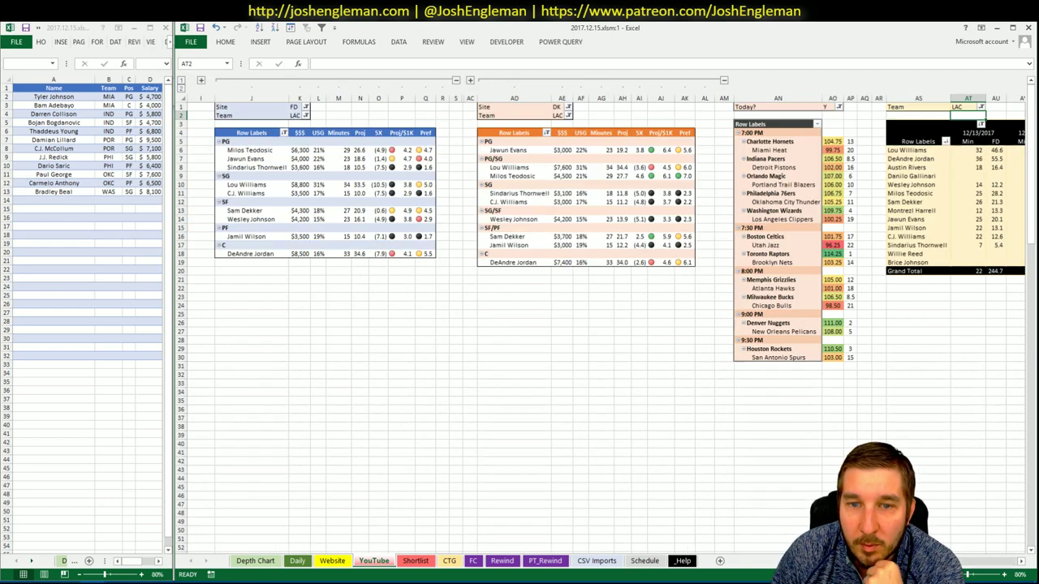
key("alt+Tab")
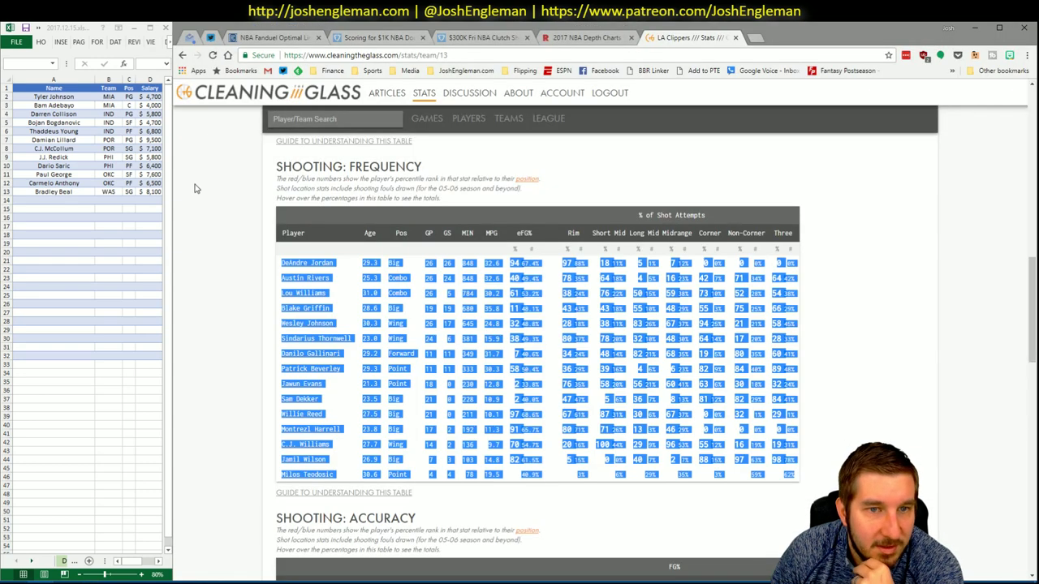
left_click(243, 45)
left_click(439, 136)
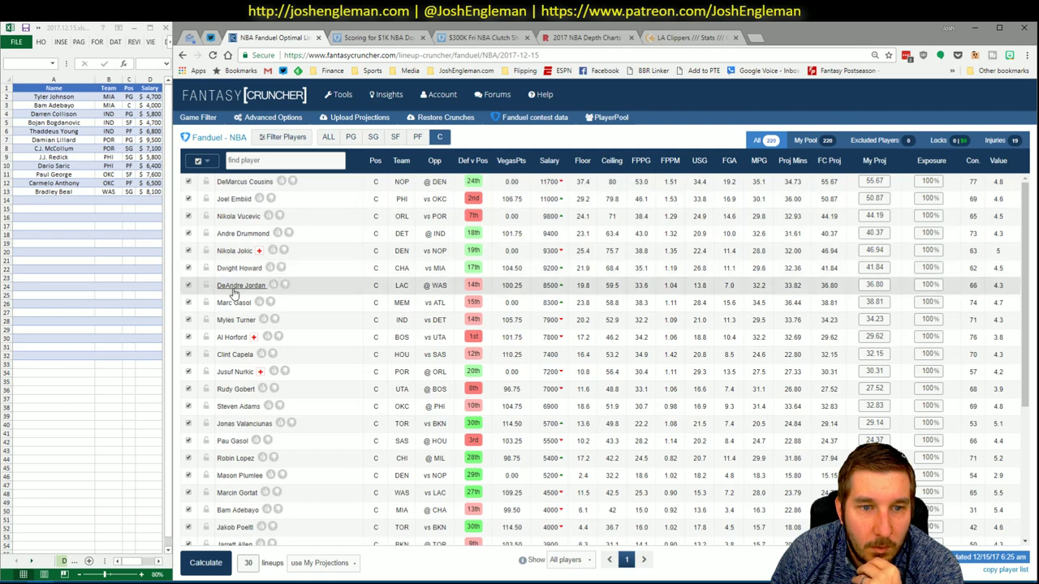
left_click(233, 287)
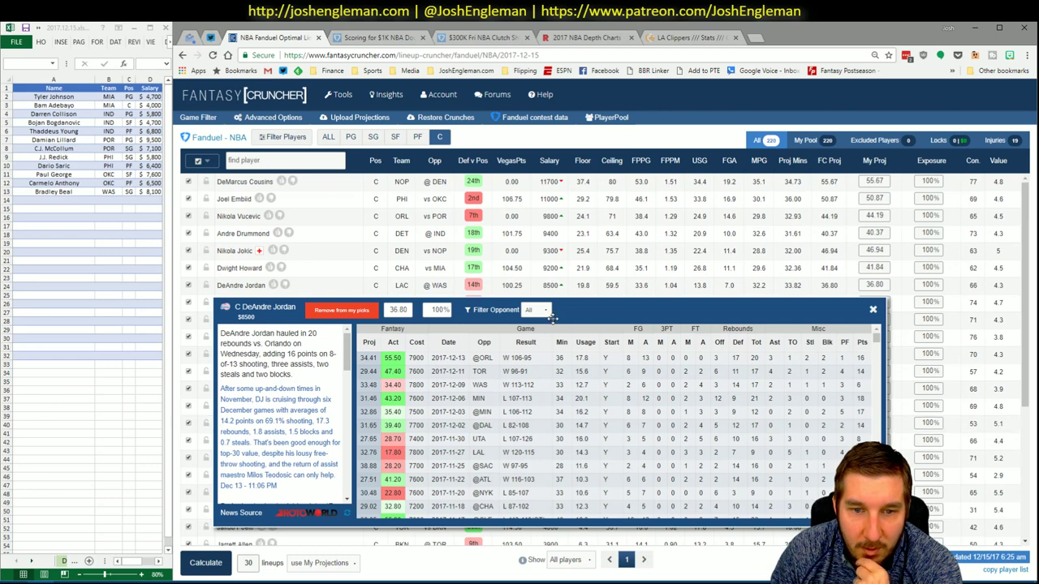
left_click(872, 309)
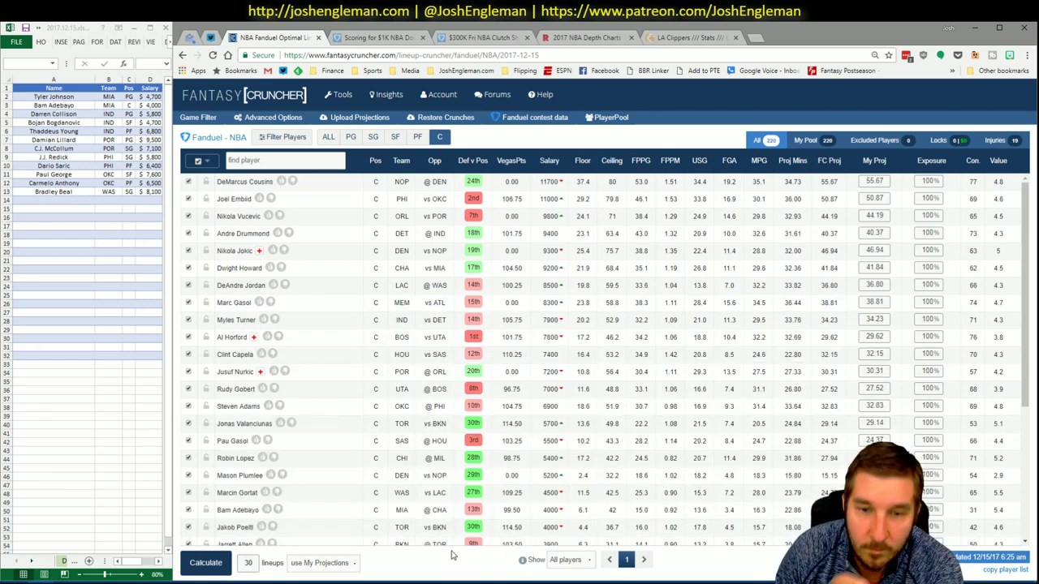
- Return to the Excel workbook and review the Clippers' data on the CTG sheet and their projections and game log on the YouTube sheet
mouse_move(65, 581)
left_click(65, 540)
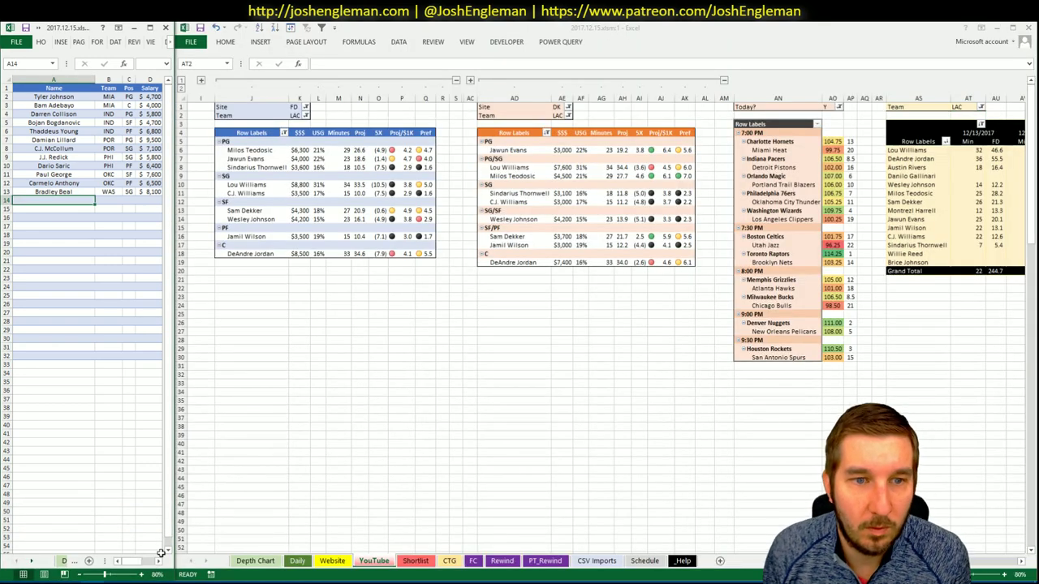
left_click(466, 564)
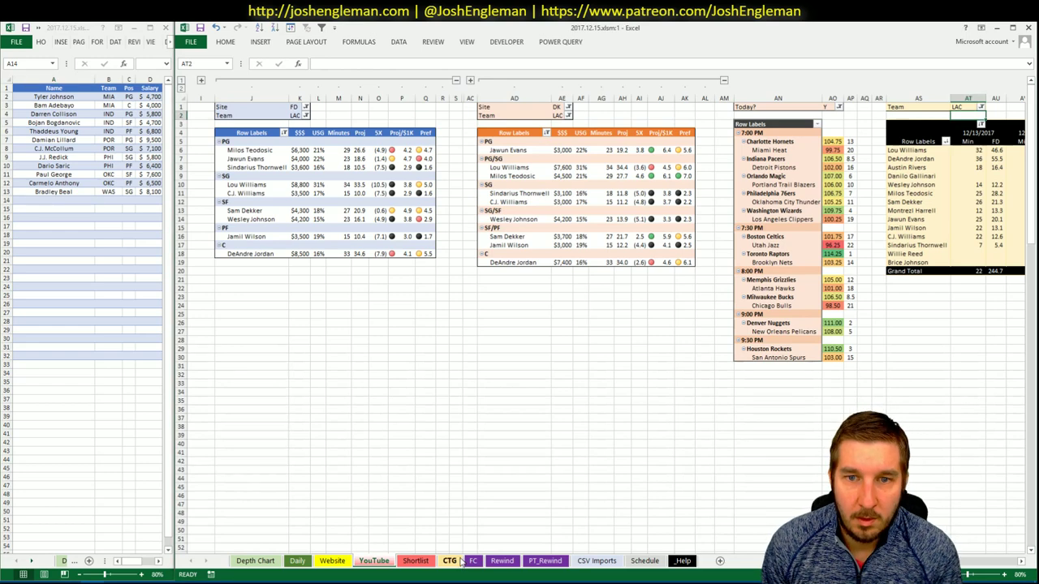
left_click(454, 561)
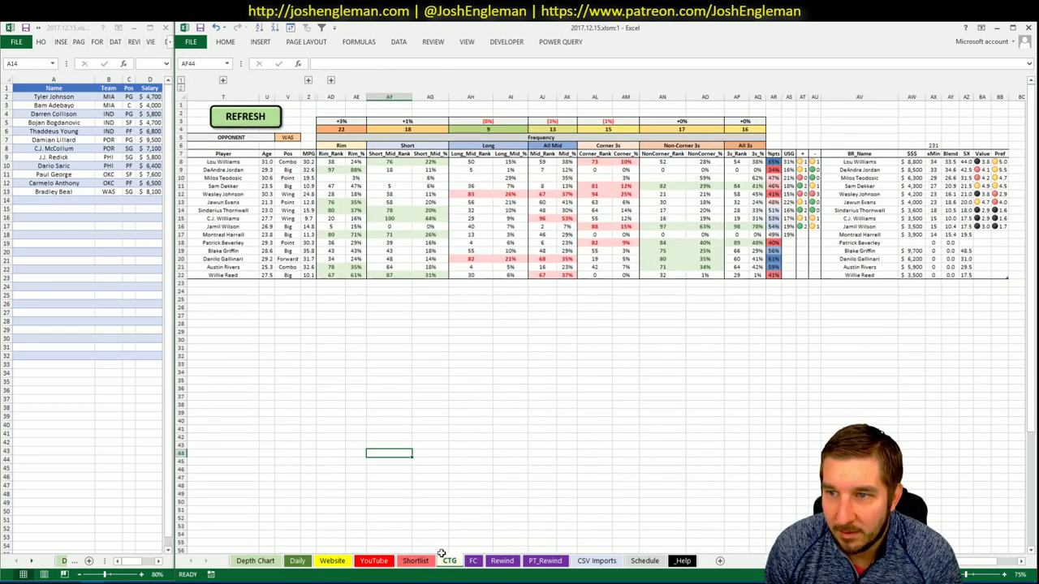
left_click(297, 561)
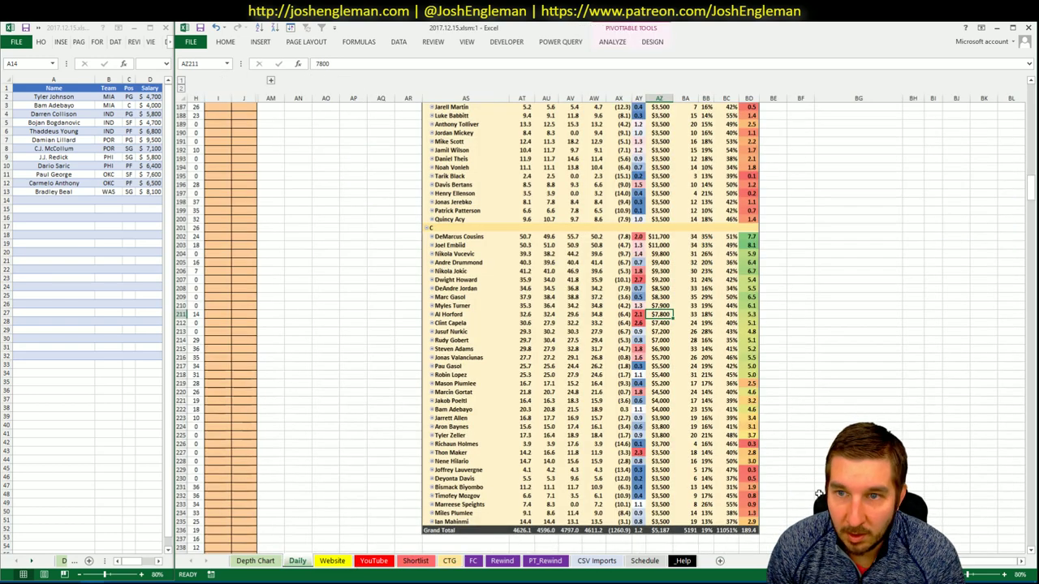
left_click(337, 561)
left_click(373, 561)
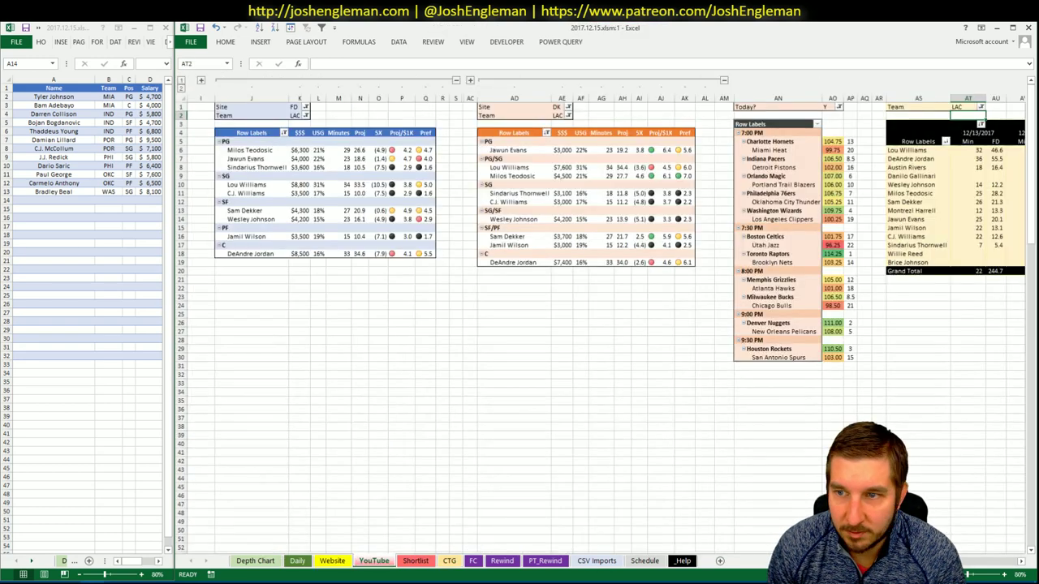
scroll(600, 324, "right", 5)
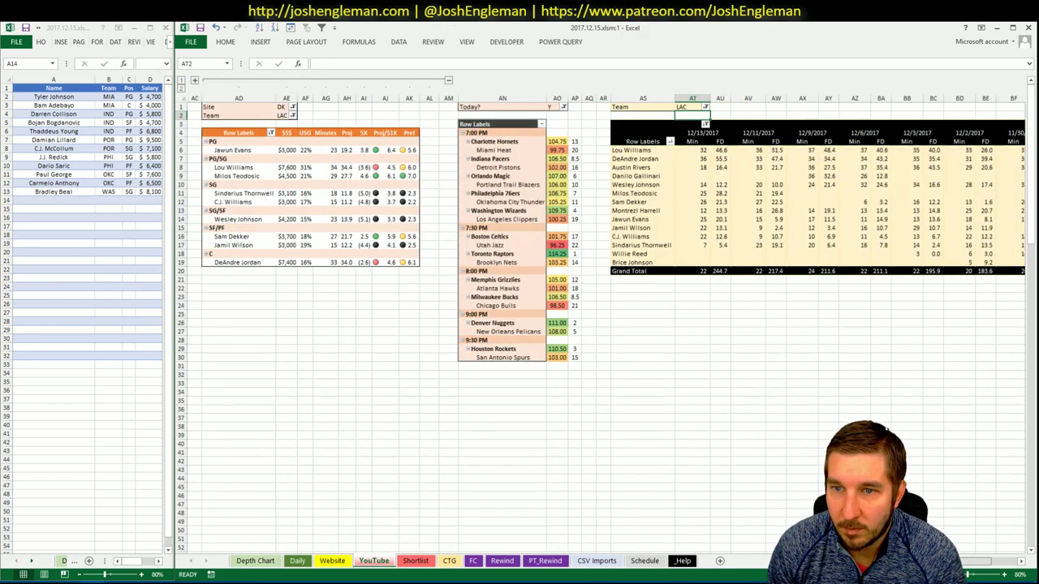
scroll(601, 324, "left", 5)
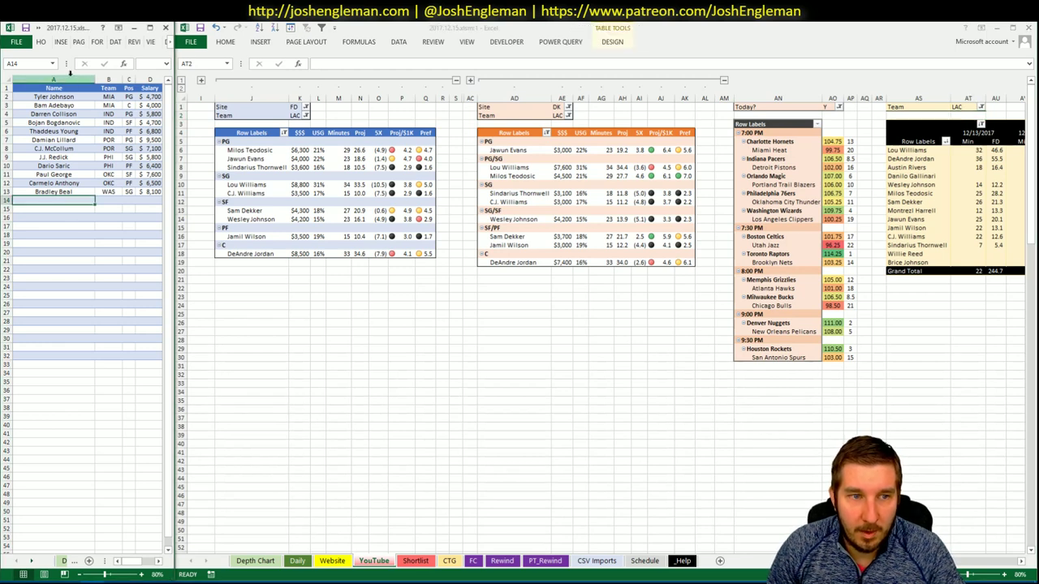
- Add Sam Dekker to the preferred player list below Bradley Beal
left_click(90, 198)
type("Sam Dekker")
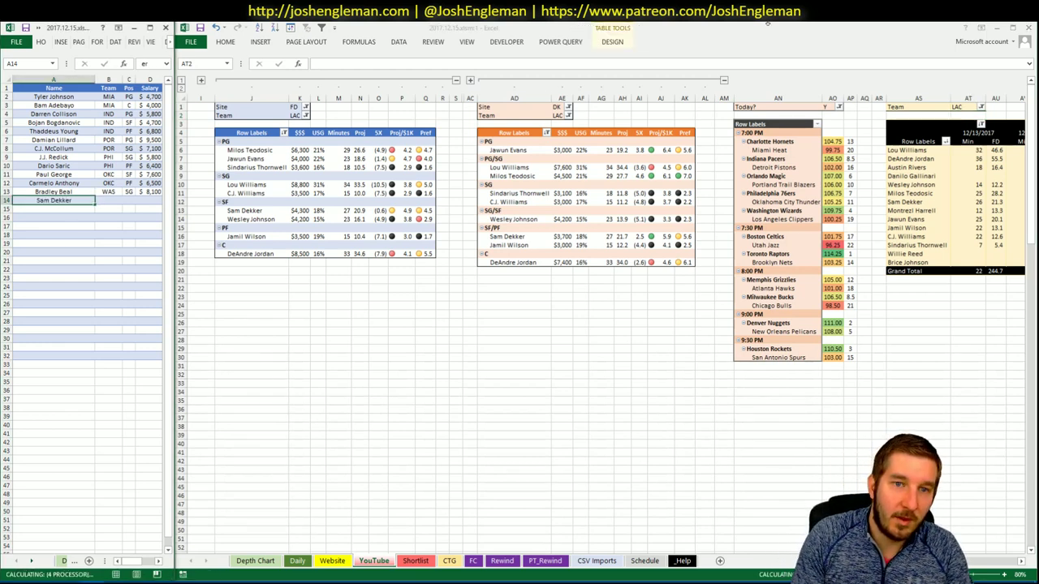
key("Return")
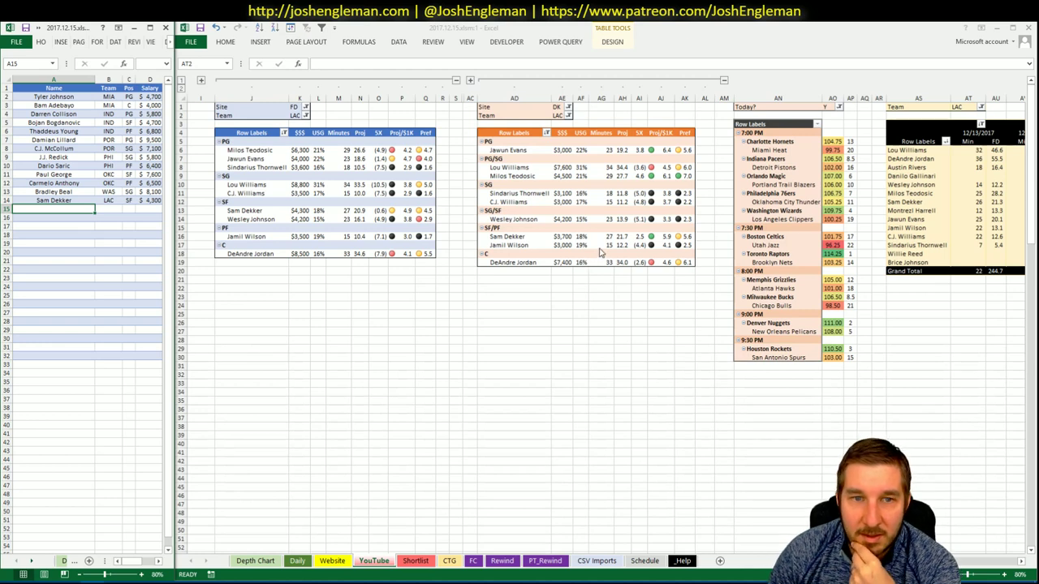
- Check the Clippers' projections and game log again and add Lou Williams to the preferred player list below Sam Dekker
key("alt+Tab")
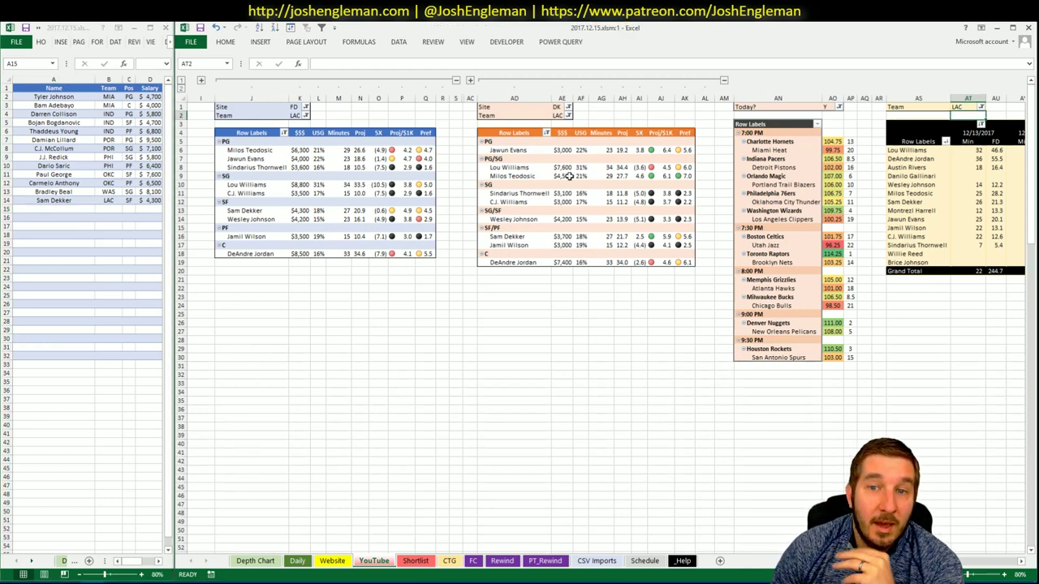
left_click(594, 288)
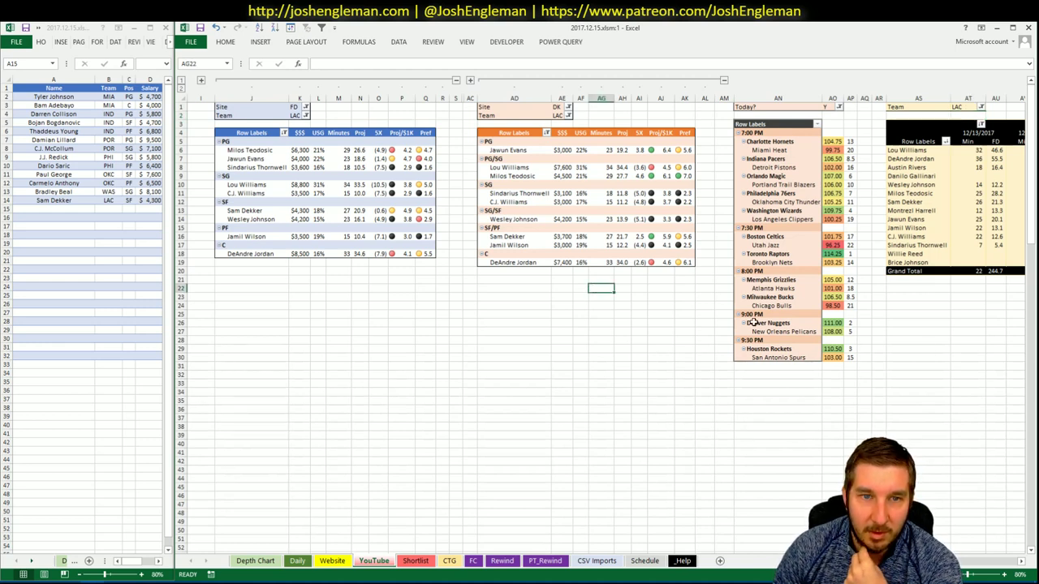
scroll(519, 325, "right", 8)
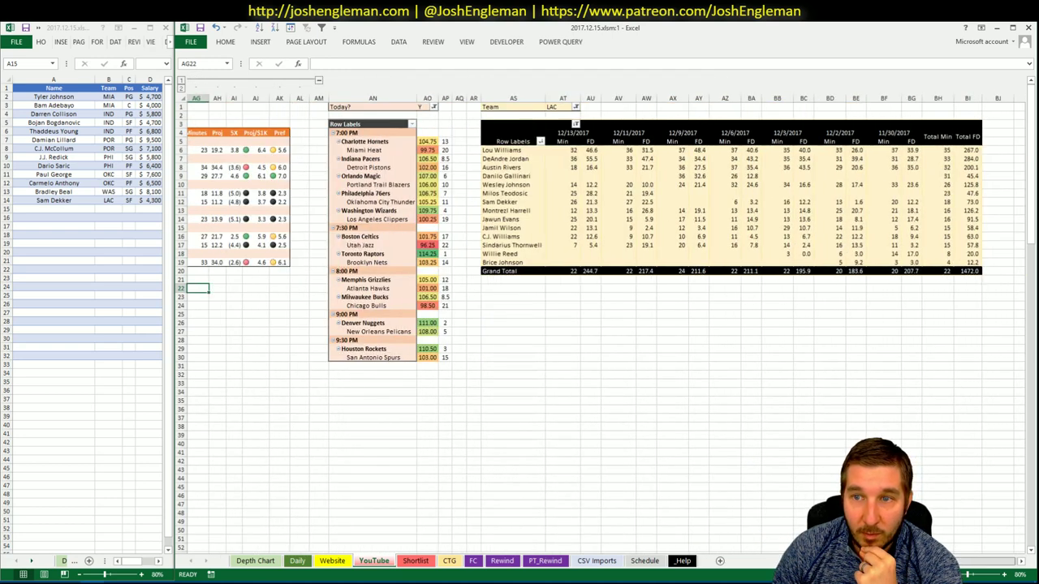
scroll(519, 325, "left", 3)
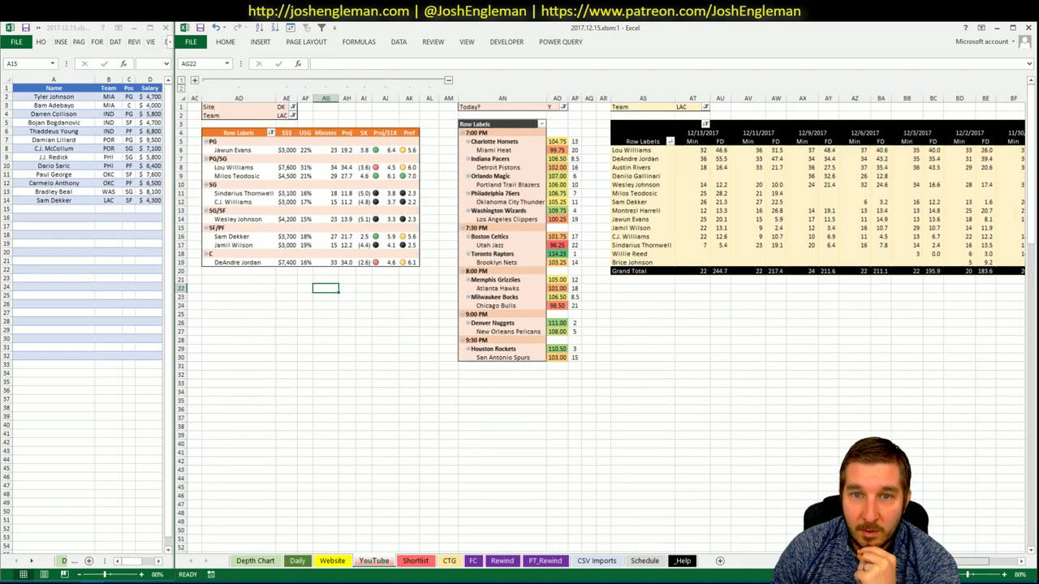
scroll(519, 325, "left", 6)
left_click(53, 208)
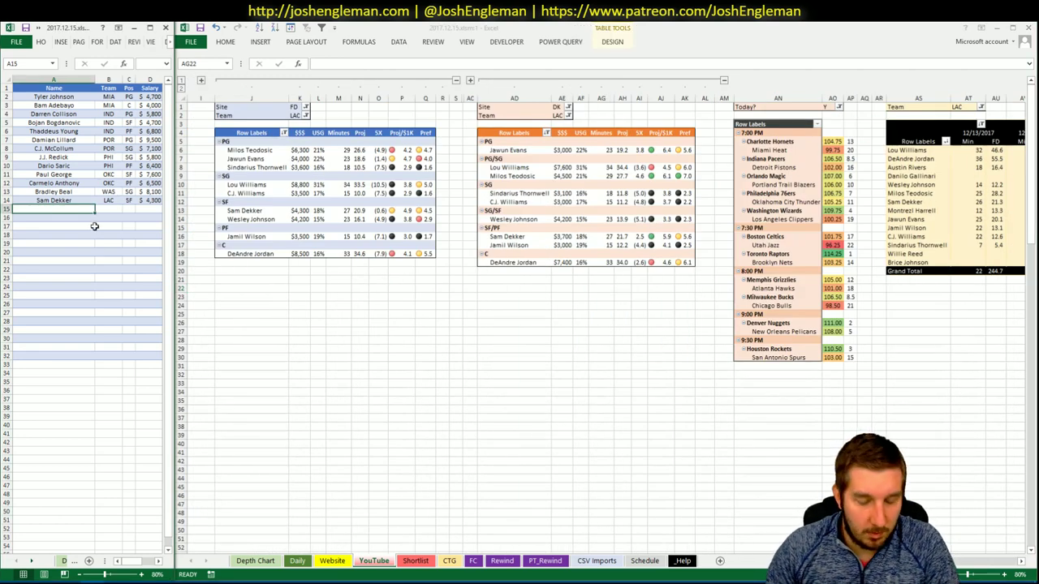
type("Lou Williams")
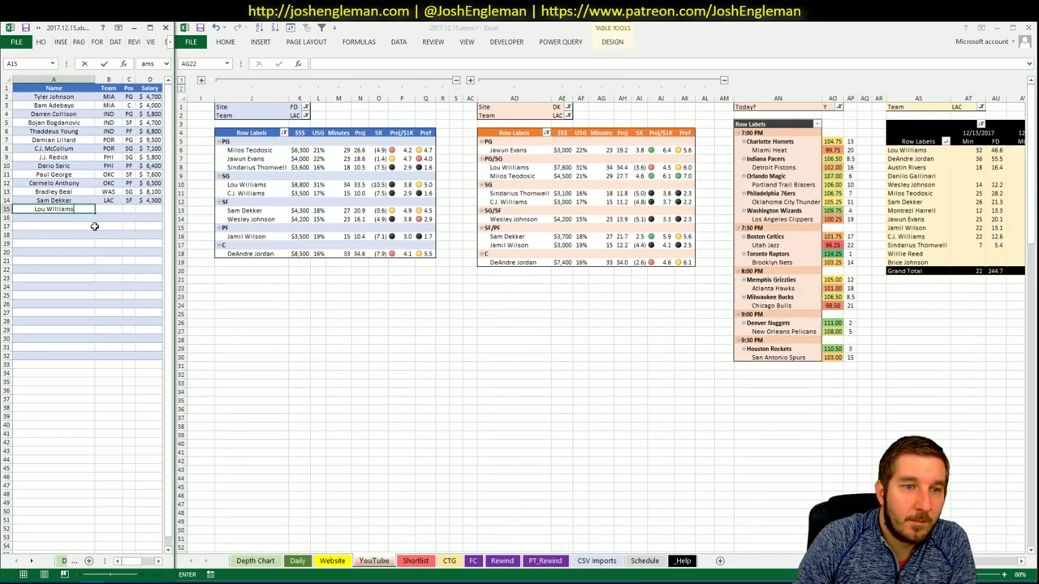
key("Return")
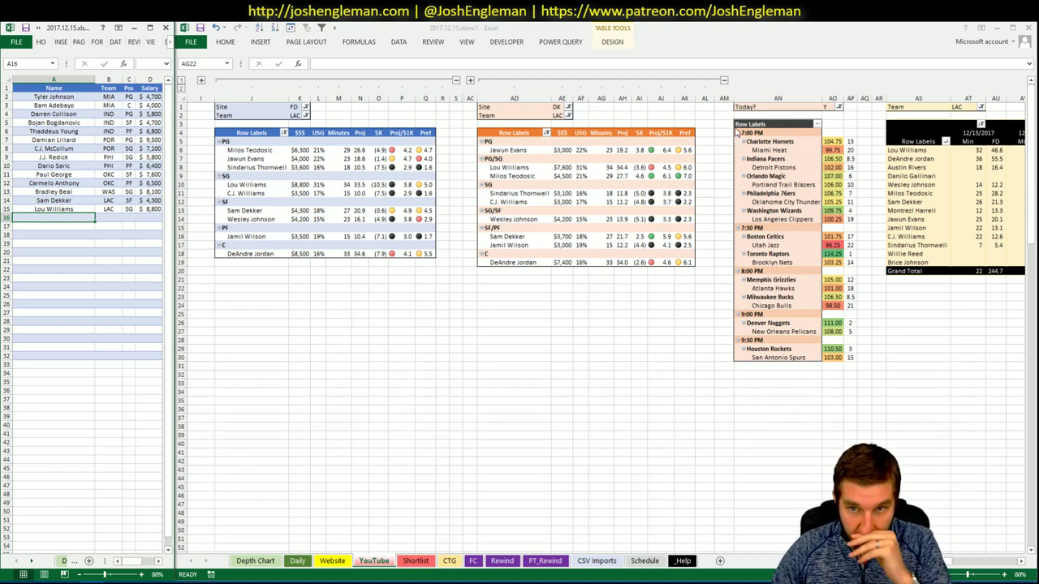
- Set the team filter to BOS in the FD projections, the DK projections and the game log table
key("alt+Tab")
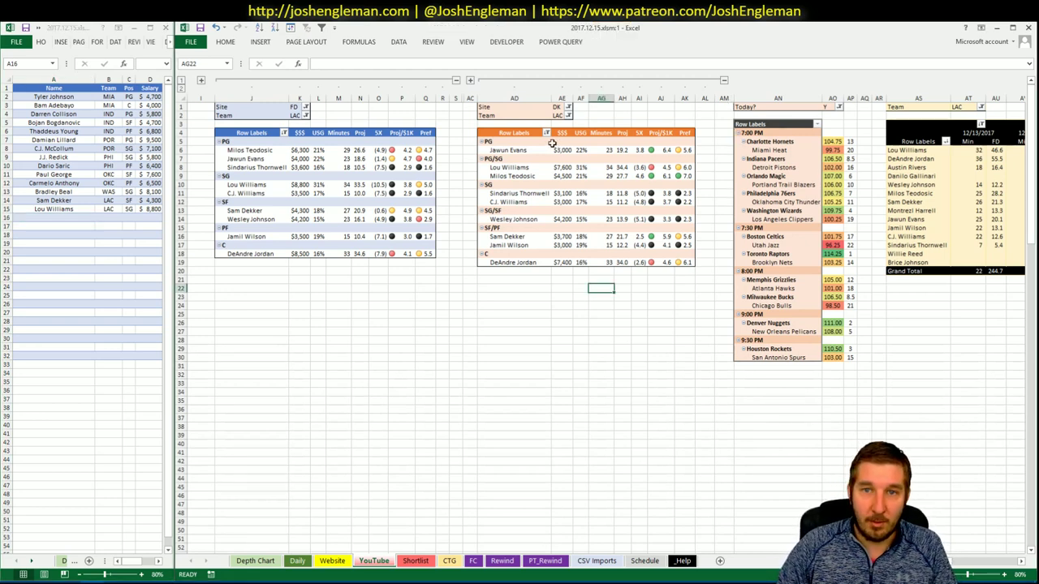
left_click(297, 115)
type("BOS")
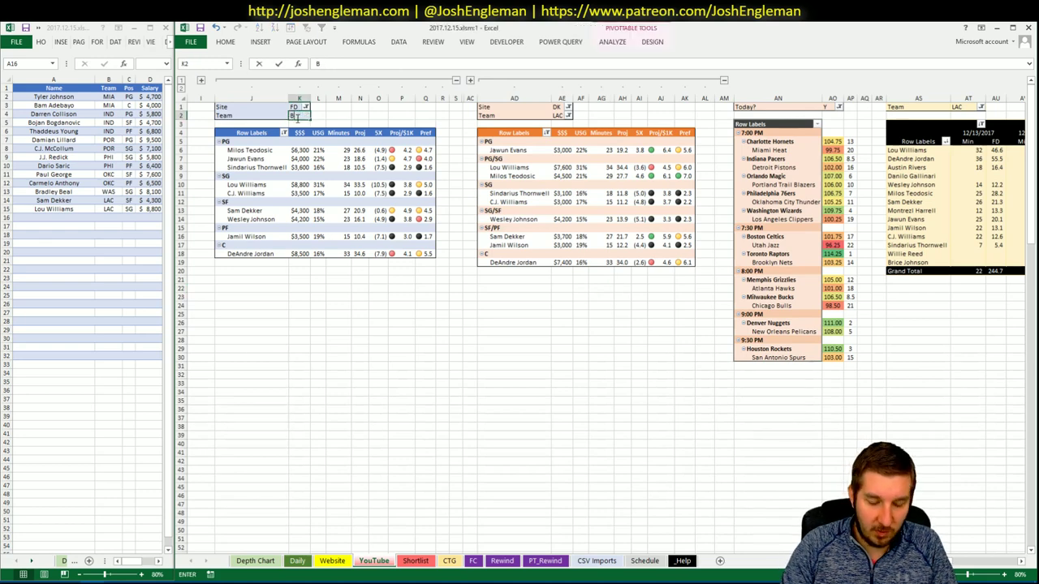
key("Return")
left_click(555, 116)
type("BOS")
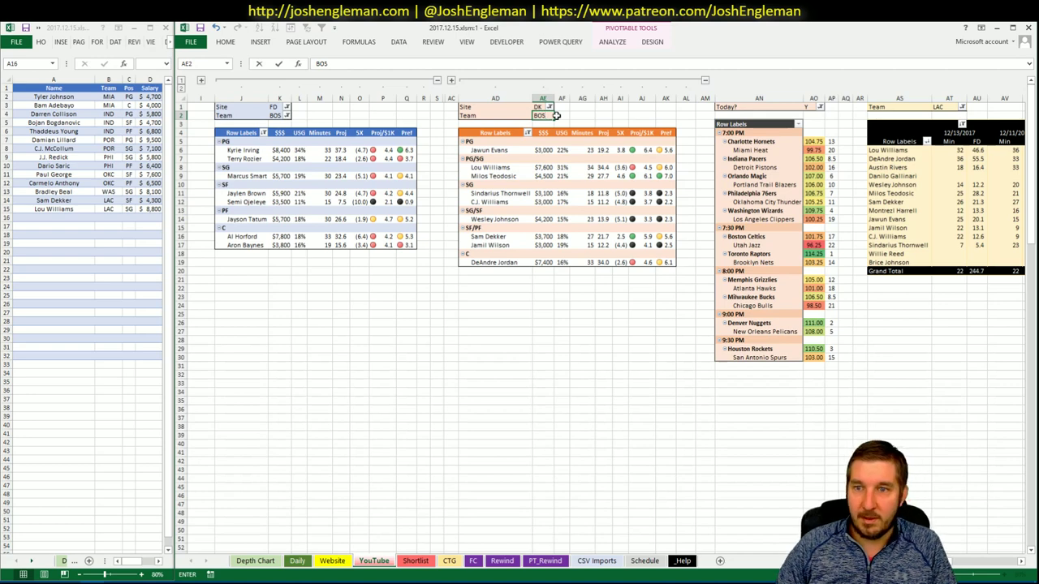
key("Tab")
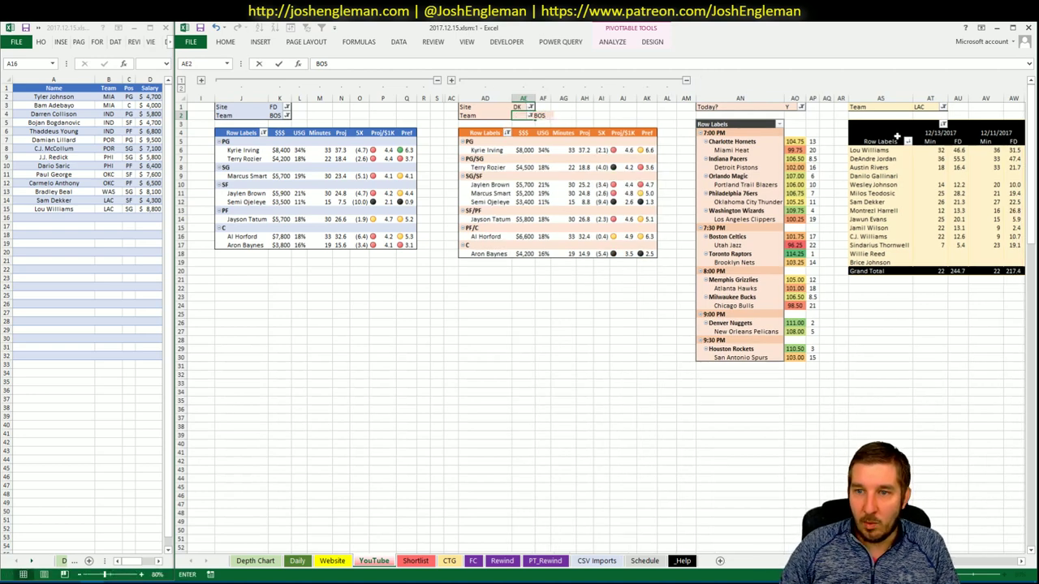
left_click(925, 107)
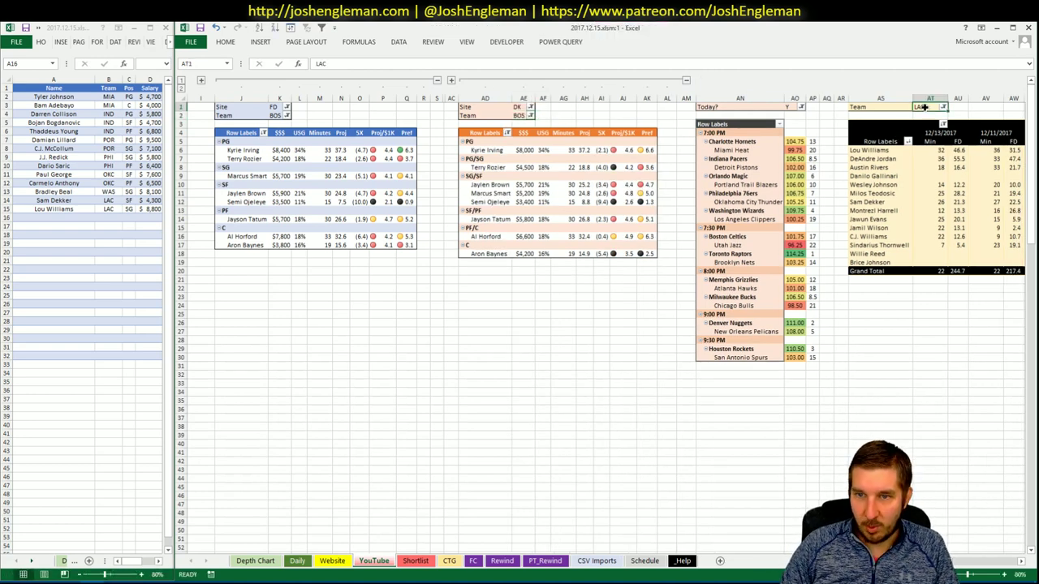
type("BOS")
key("Return")
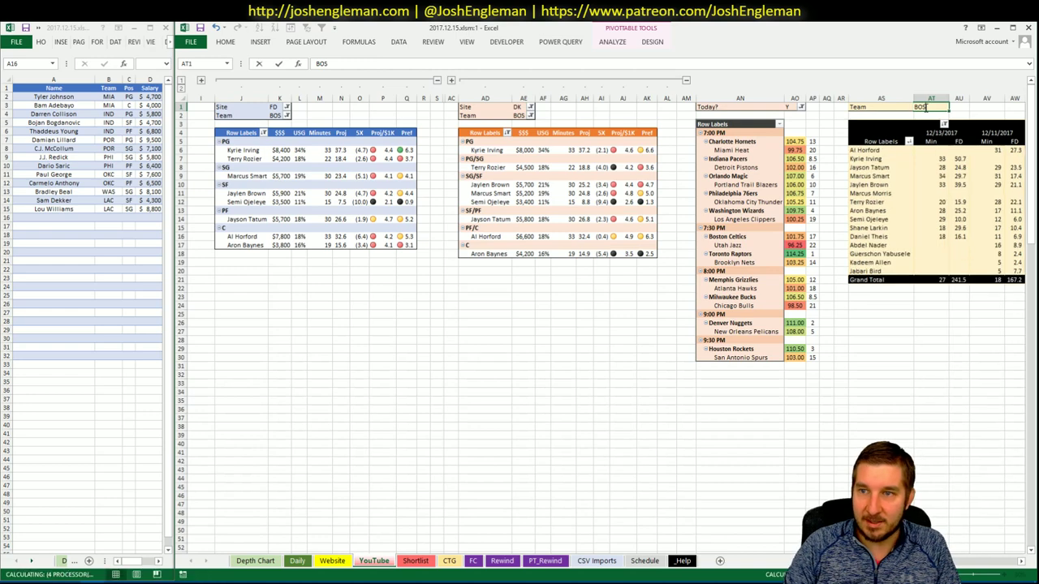
left_click(538, 320)
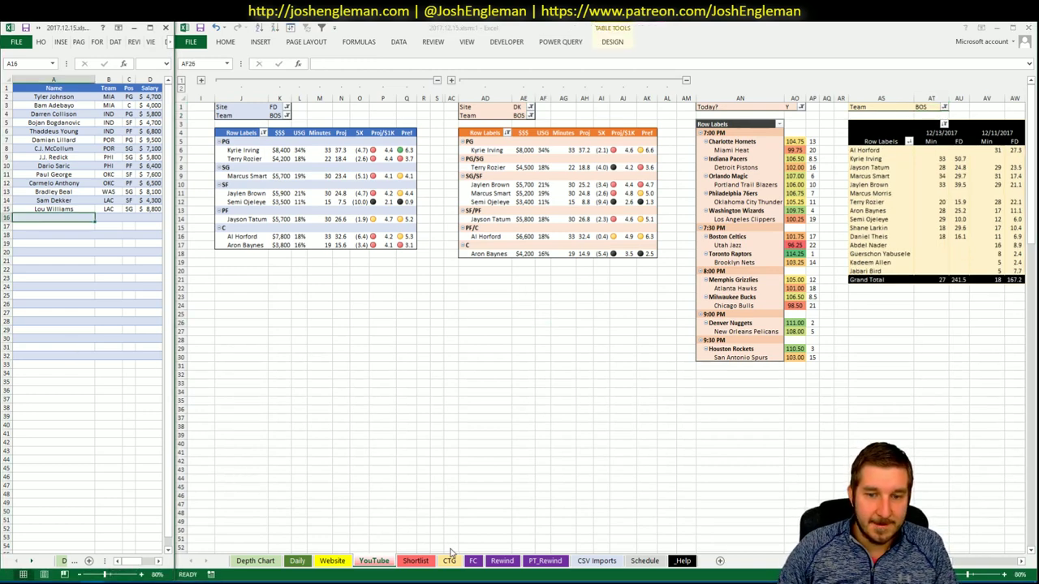
- Open the Boston Celtics' stats on Cleaning the Glass in the browser, copy their Shooting: Frequency player rows and return to the CTG sheet in Excel
left_click(449, 561)
left_click(54, 582)
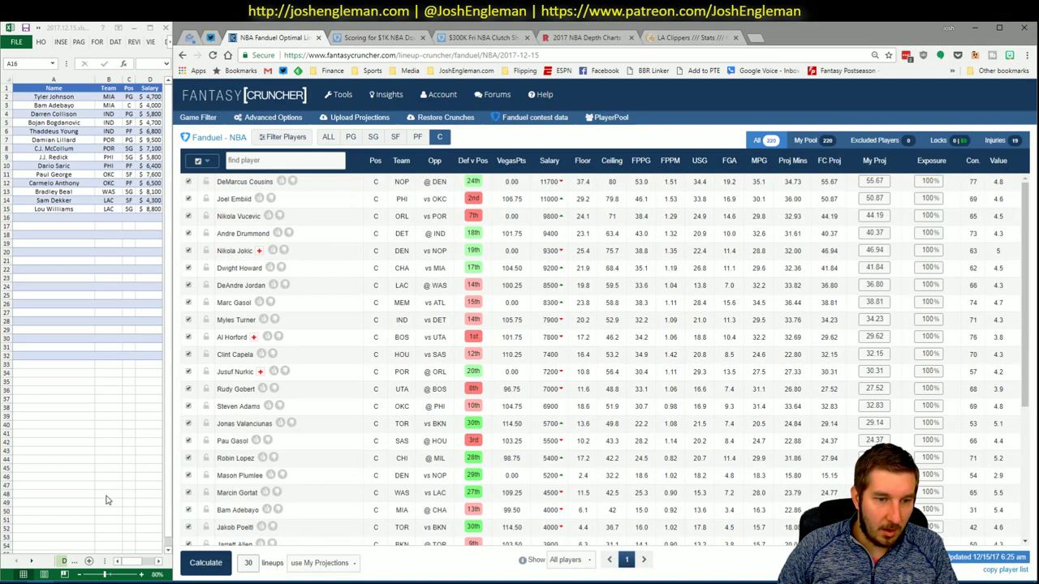
left_click(682, 37)
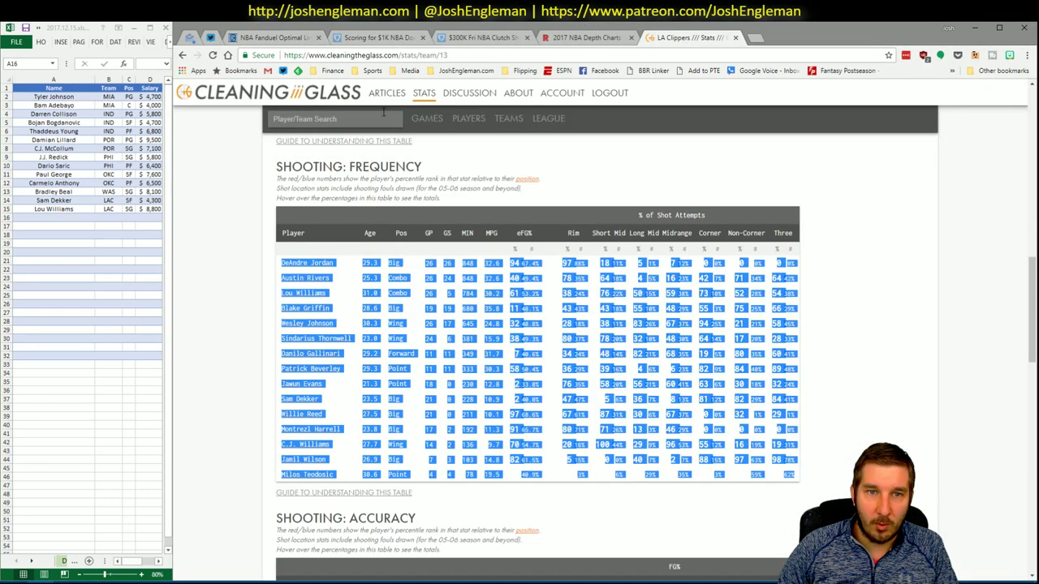
type("bos")
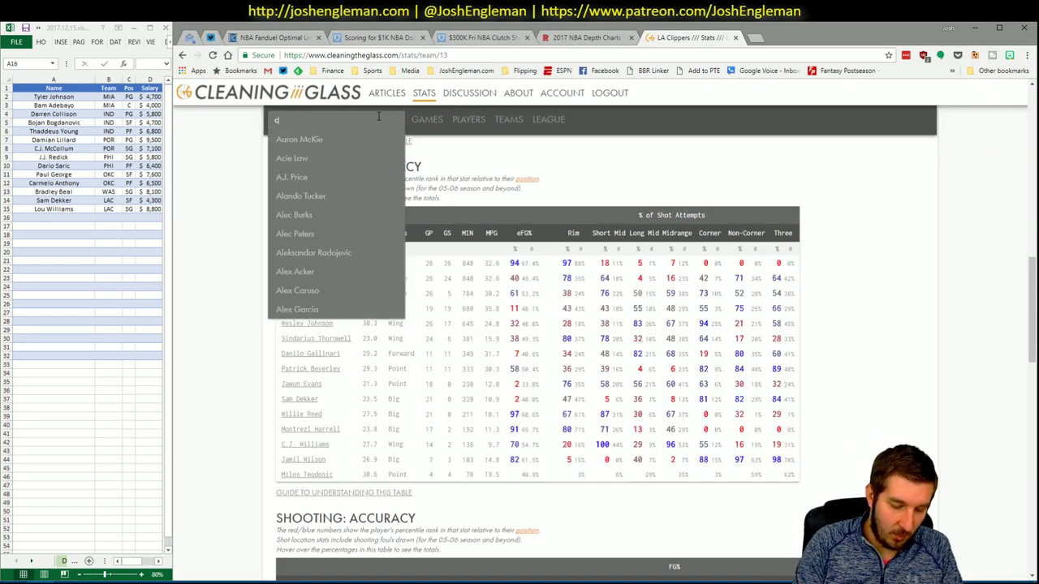
key("Down")
key("Return")
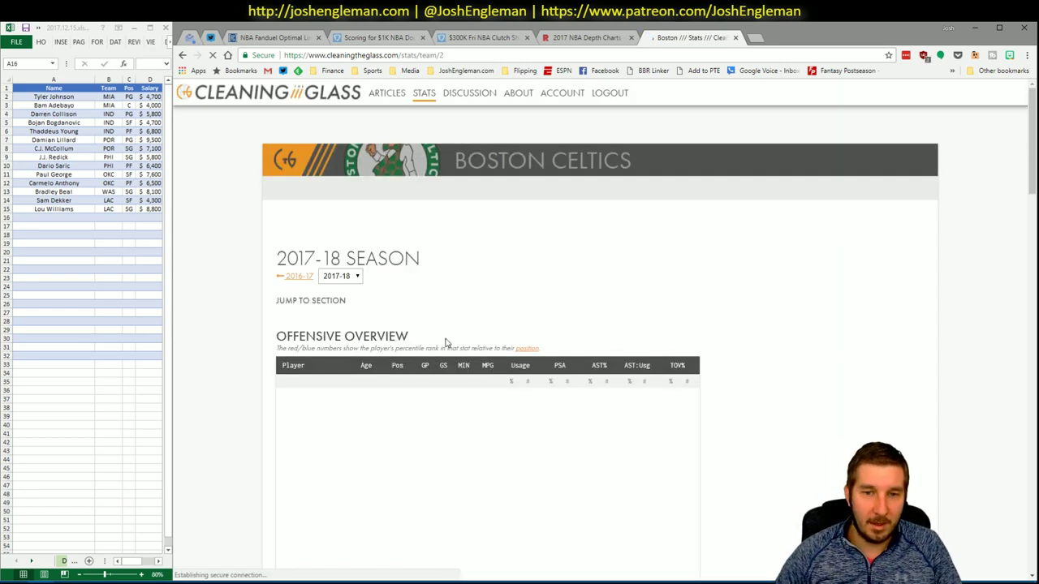
left_click(438, 314)
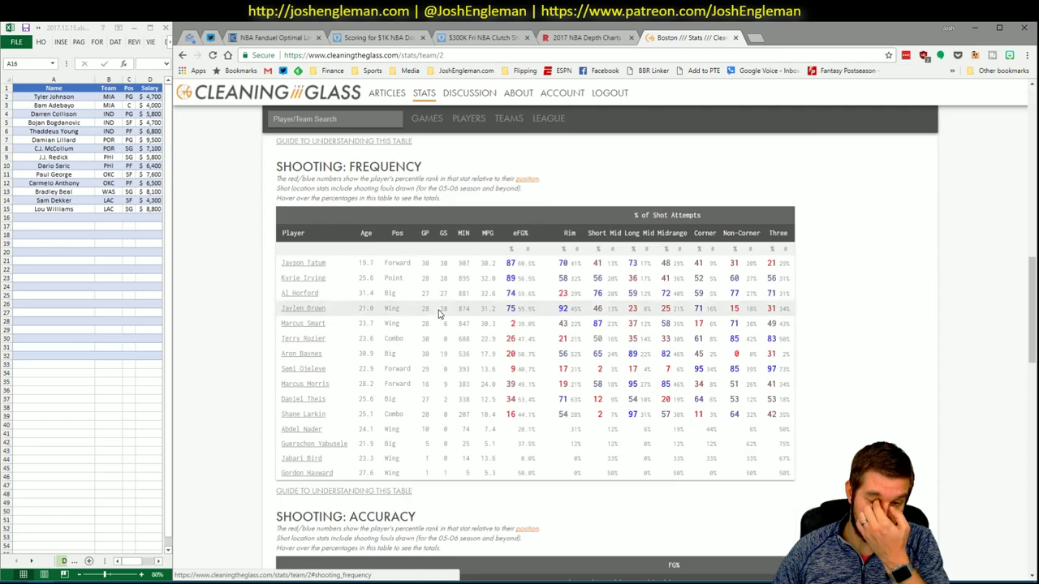
mouse_move(784, 473)
left_click_drag(783, 473, 282, 260)
key("alt+Tab")
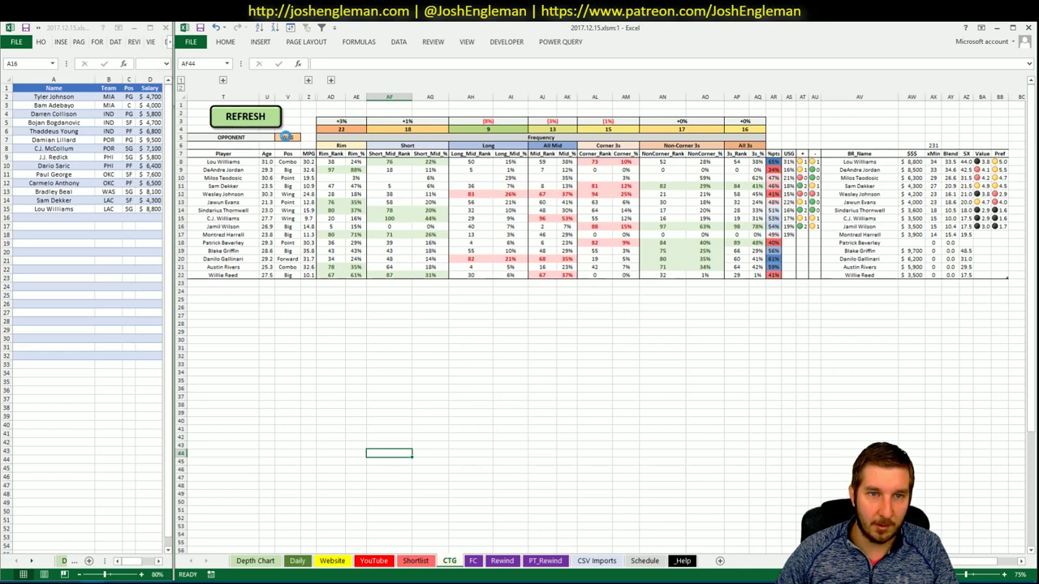
- Refresh the CTG sheet with the copied Celtics shooting rows, set the opponent to UTA, and return to the YouTube sheet
left_click(286, 136)
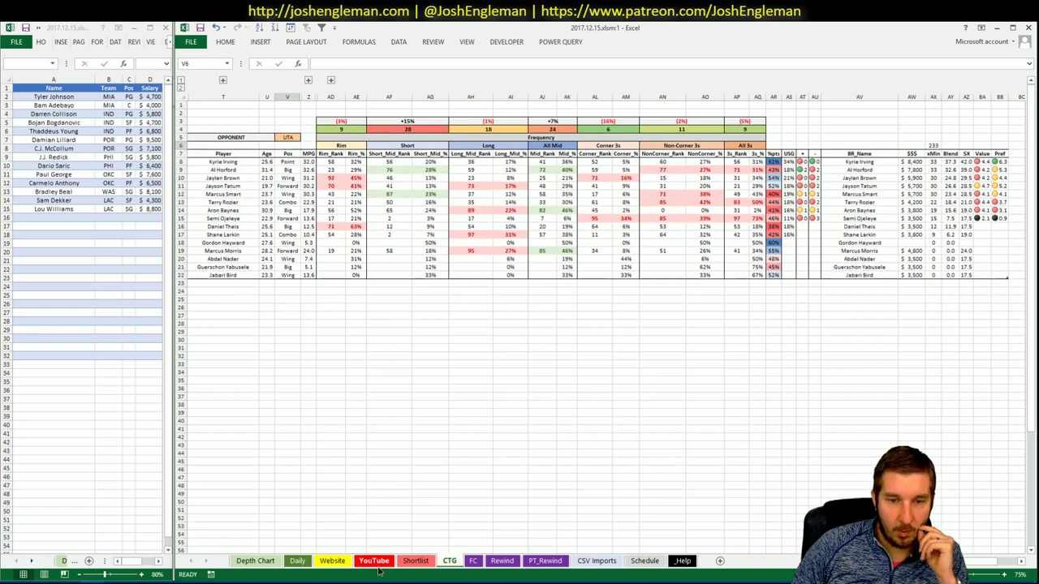
left_click(333, 566)
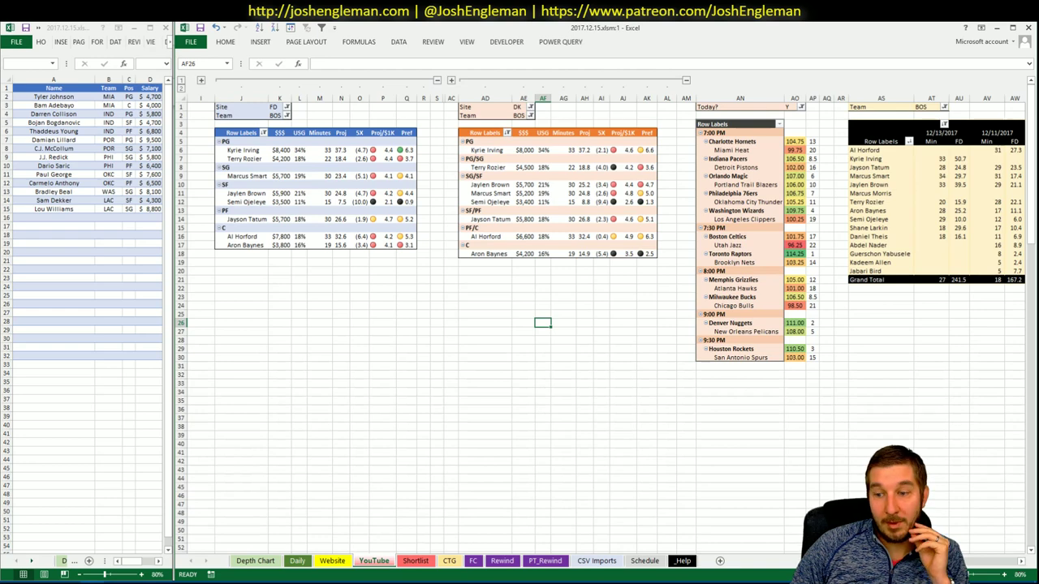
- Check the Celtics' projections and game log and add Al Horford to the preferred player list below Lou Williams
scroll(601, 309, "right", 1)
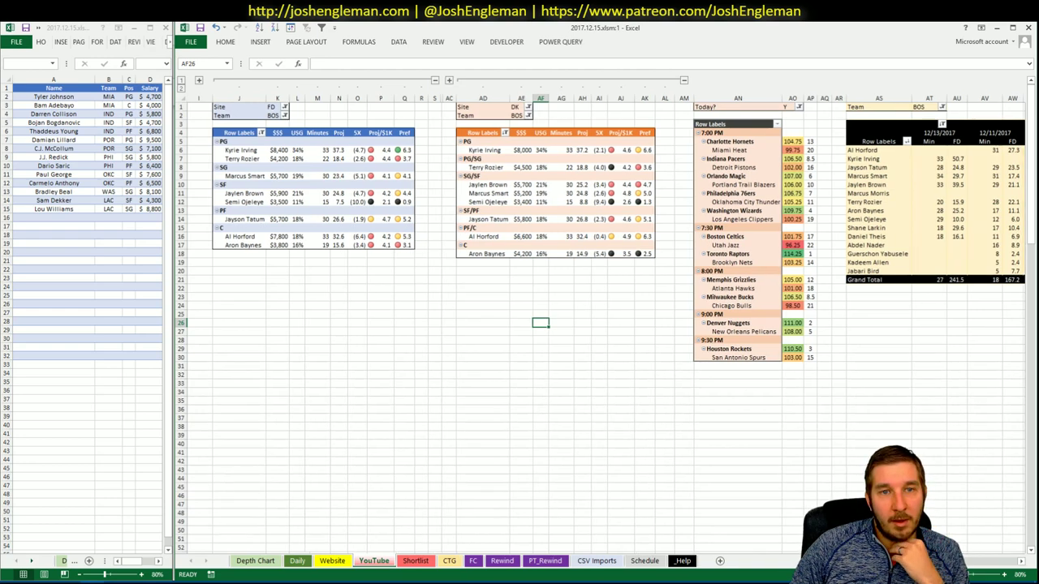
scroll(984, 567, "right", 10)
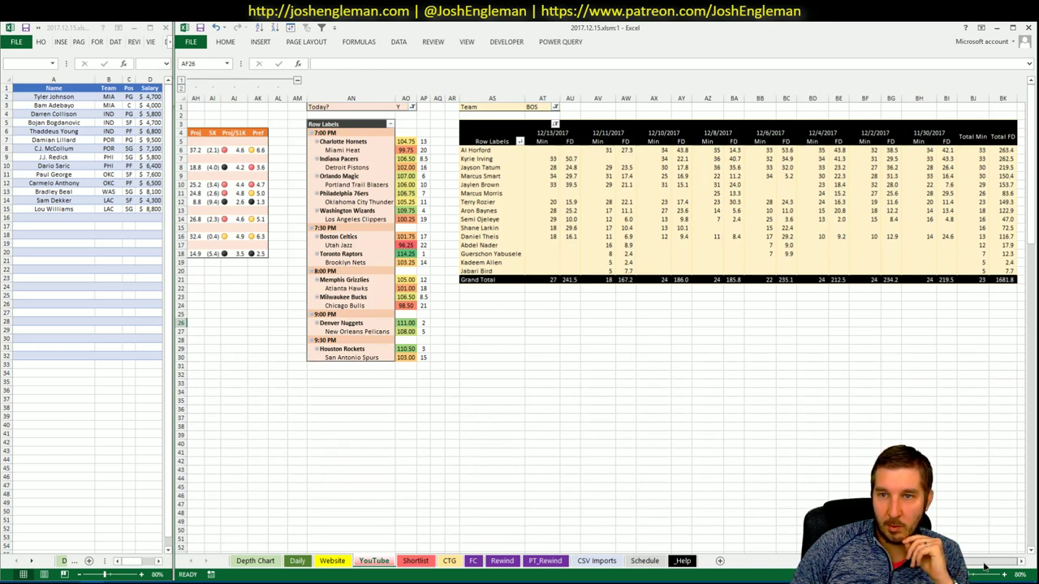
scroll(985, 567, "left", 10)
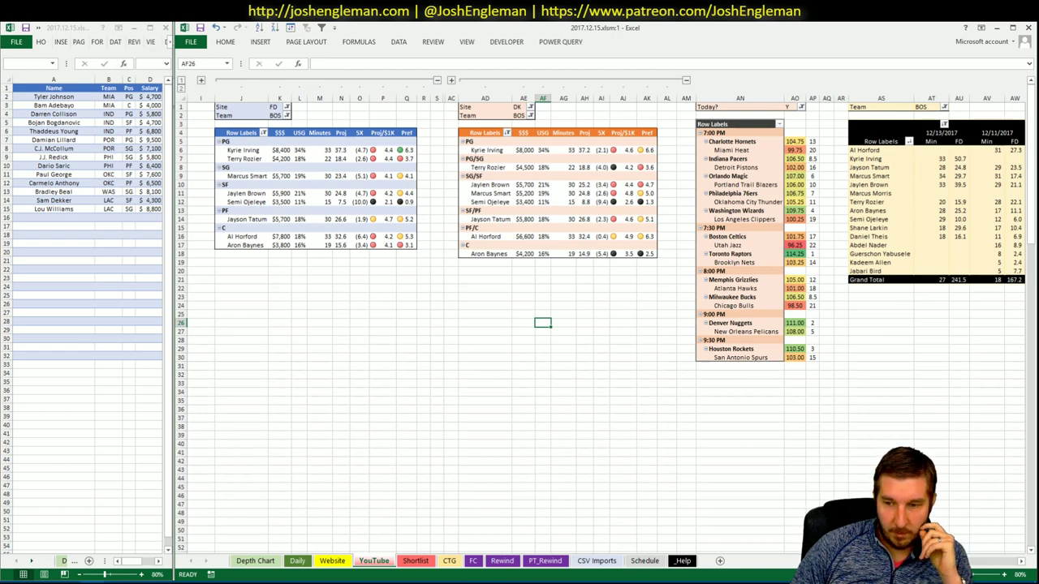
scroll(997, 564, "right", 5)
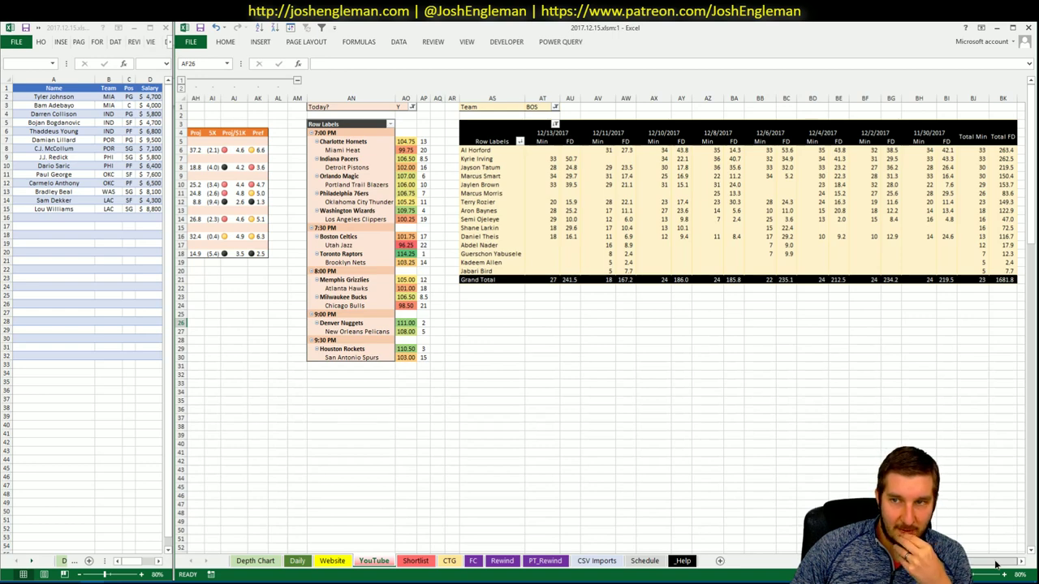
scroll(996, 564, "left", 5)
left_click(91, 218)
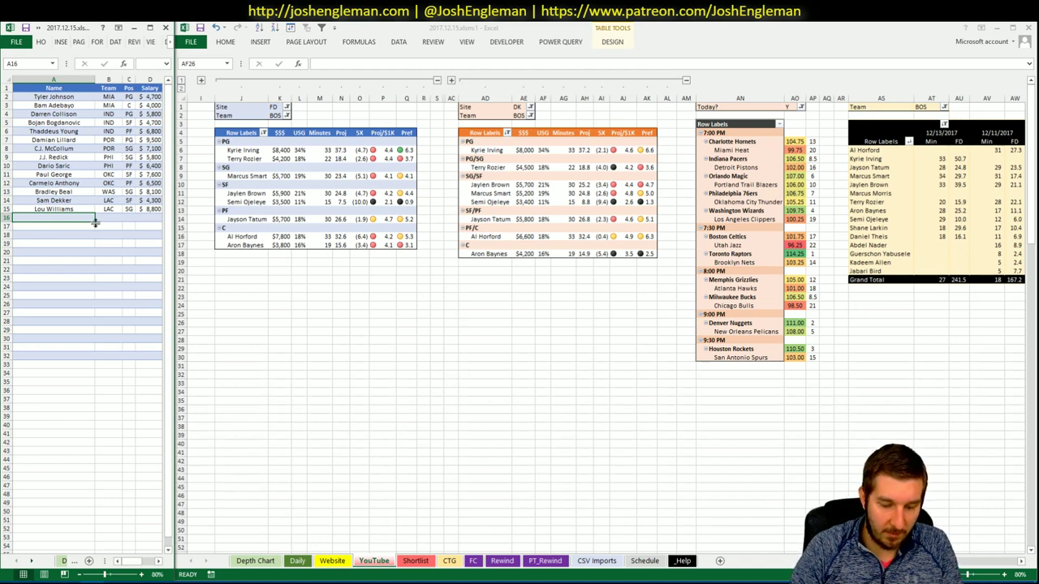
type("Al Horford")
key("Return")
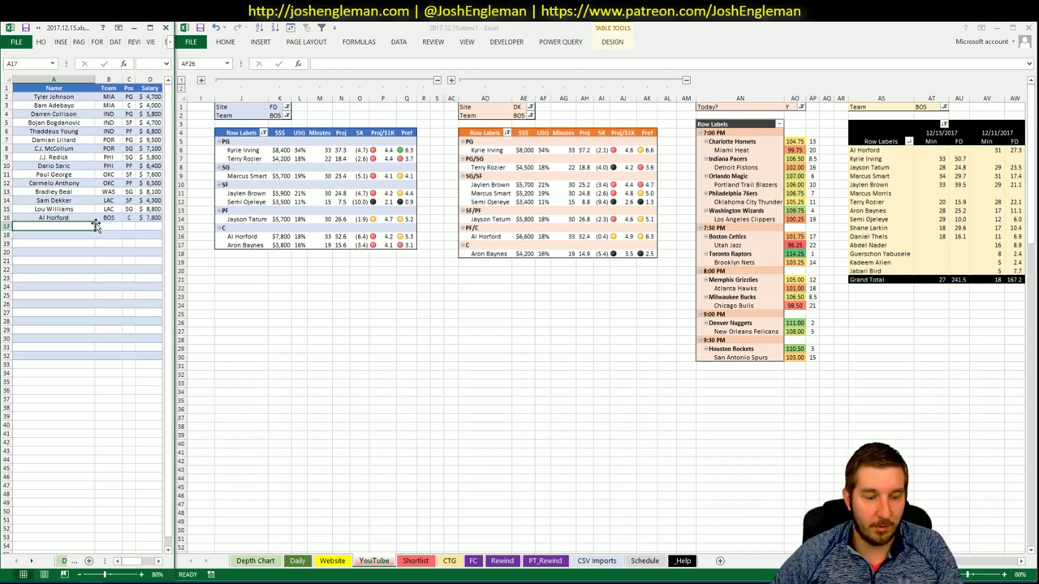
- Set the team filter to UTA in the FD projections, the DK projections and the game log table
left_click(542, 468)
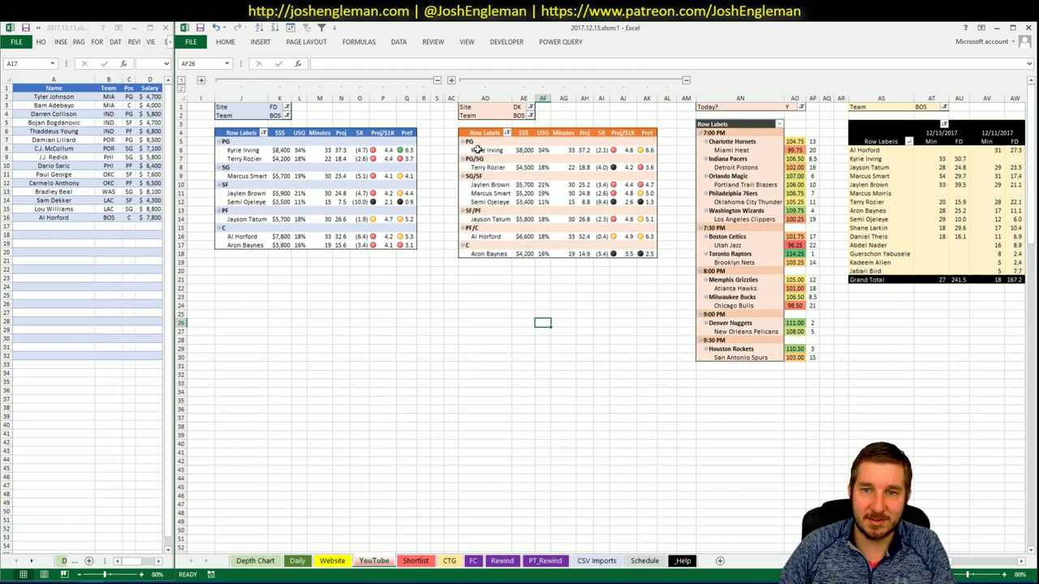
left_click(274, 115)
key("ctrl+a")
type("UTA")
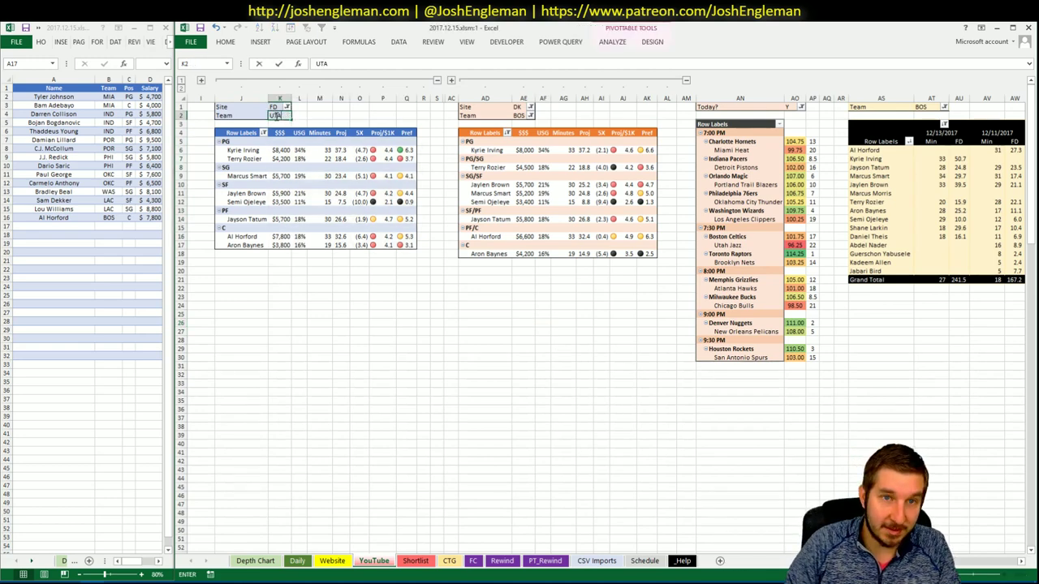
key("Return")
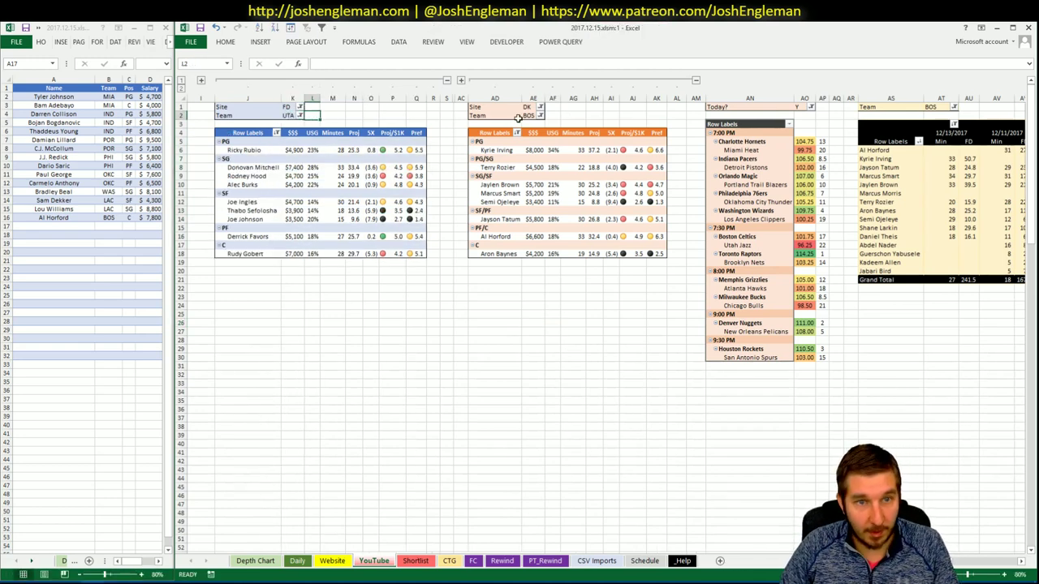
left_click(528, 115)
type("UTA")
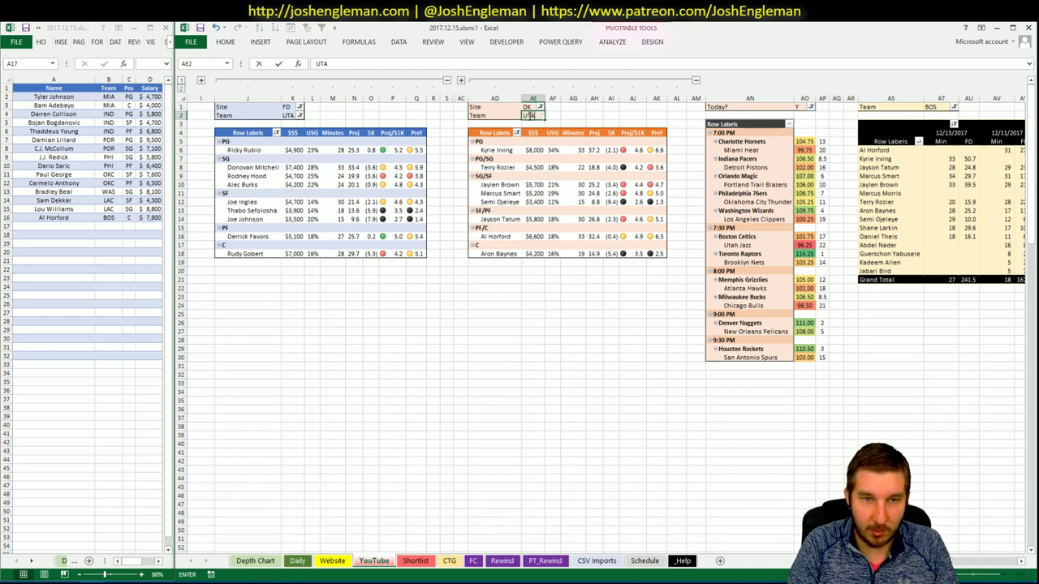
key("Return")
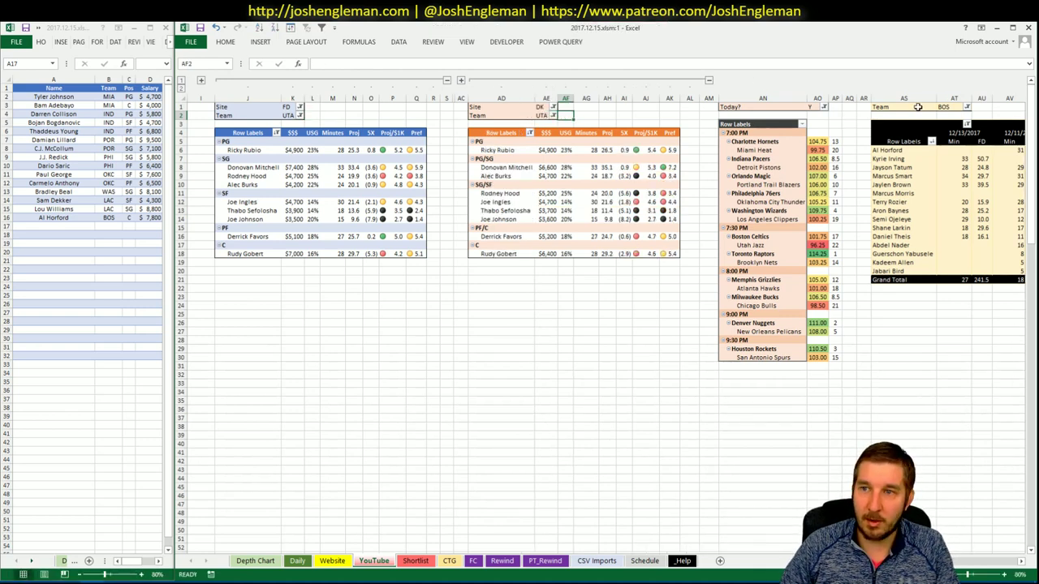
left_click(947, 106)
type("UTA")
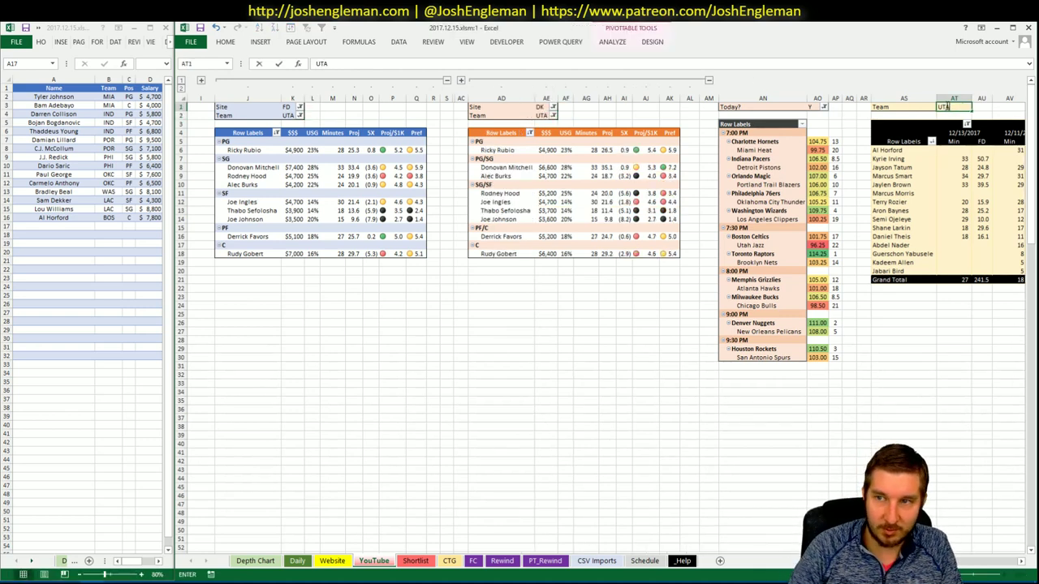
key("Return")
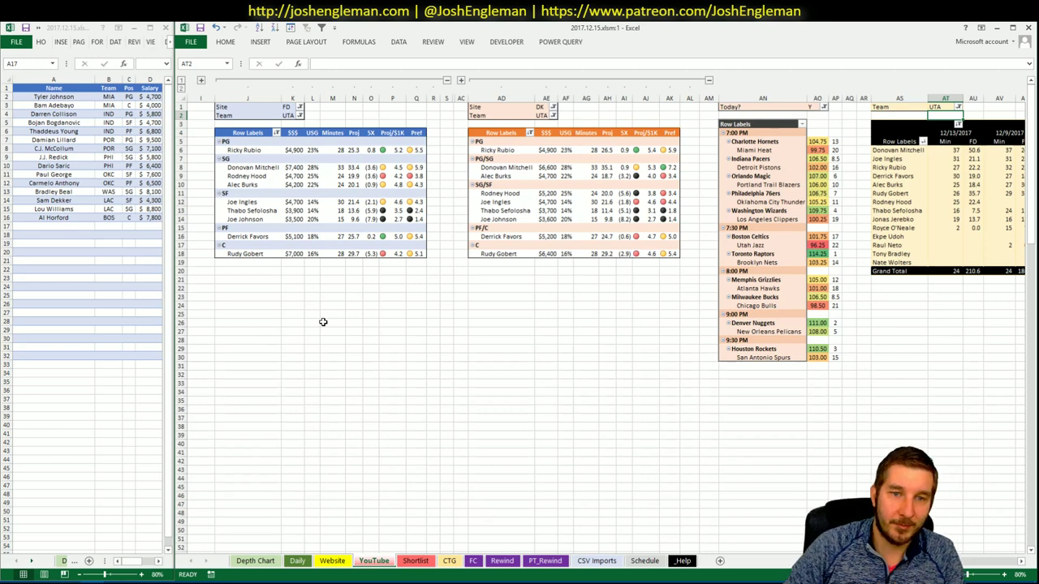
- Open the Utah Jazz's stats on Cleaning the Glass in the browser, copy their Shooting: Frequency player rows and return to the CTG sheet in Excel
left_click(40, 582)
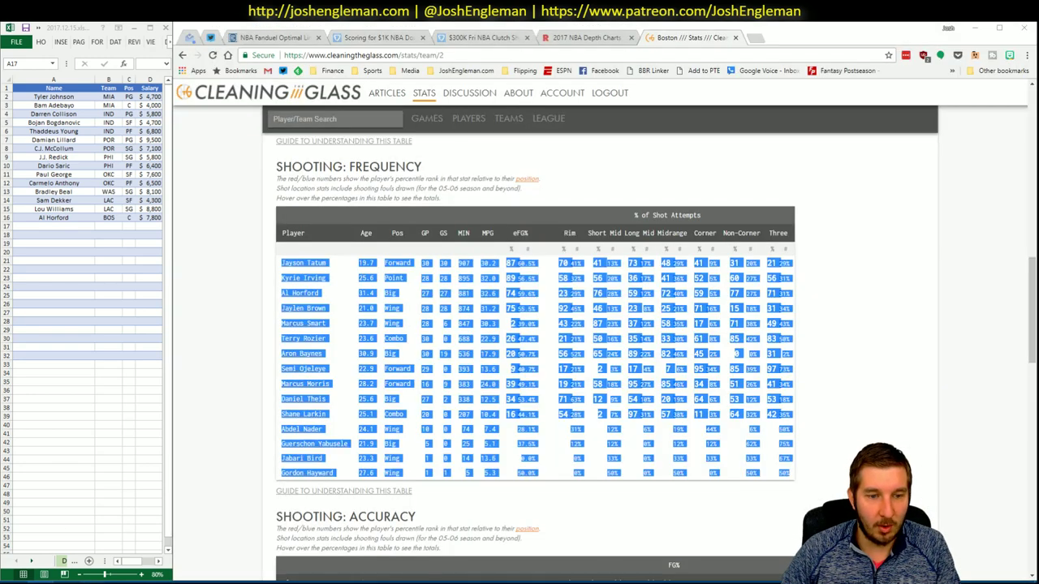
left_click(91, 560)
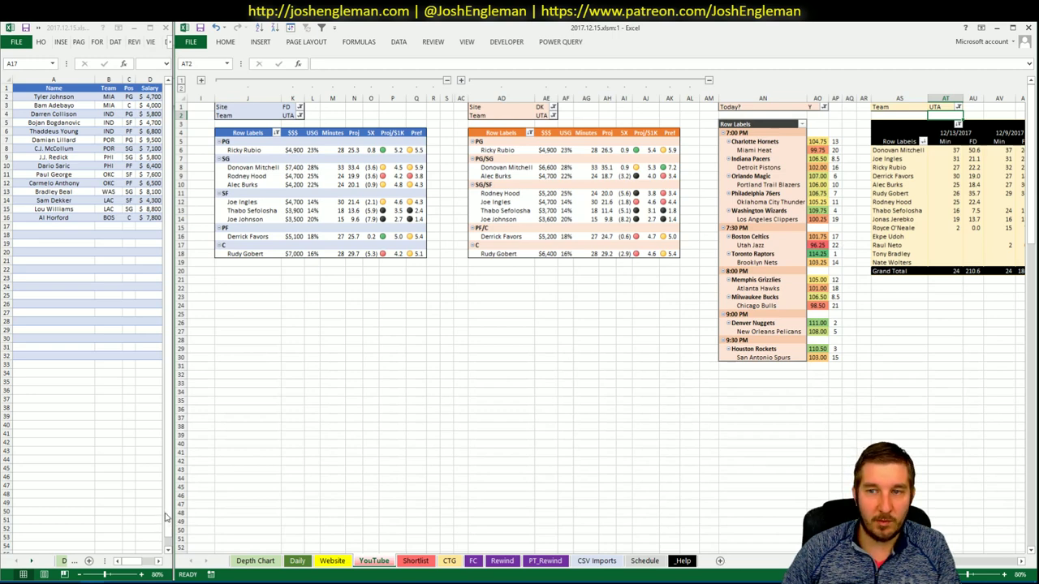
left_click(40, 582)
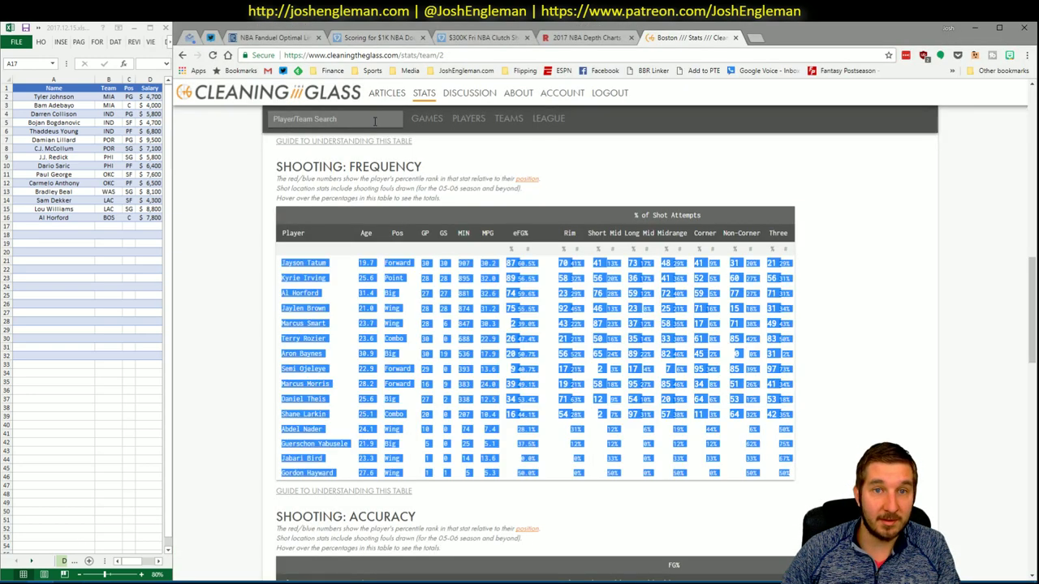
left_click(374, 121)
type("Utah Jazz")
key("Return")
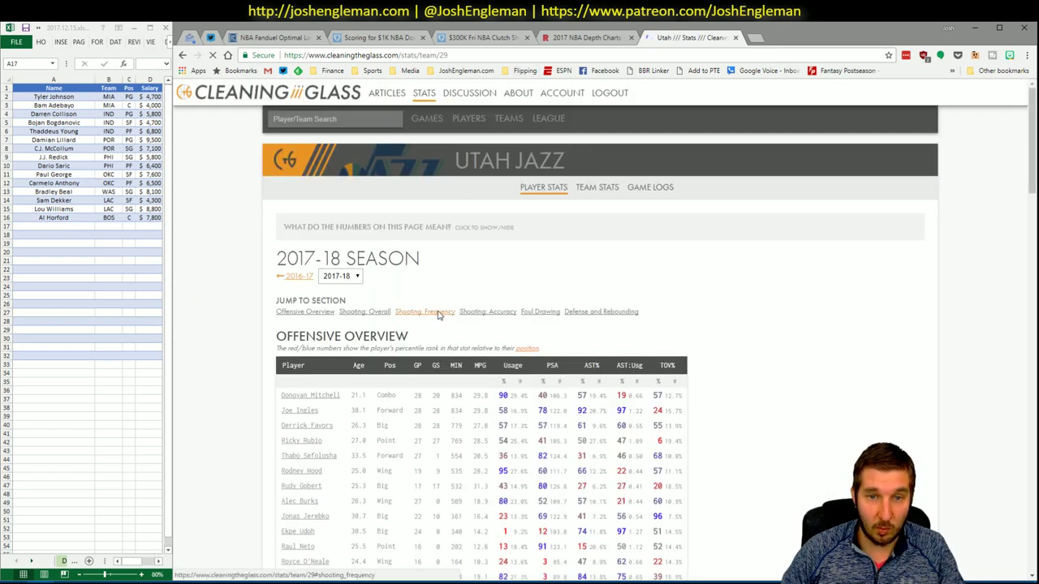
left_click(437, 313)
left_click_drag(793, 481, 278, 262)
key("alt+Tab")
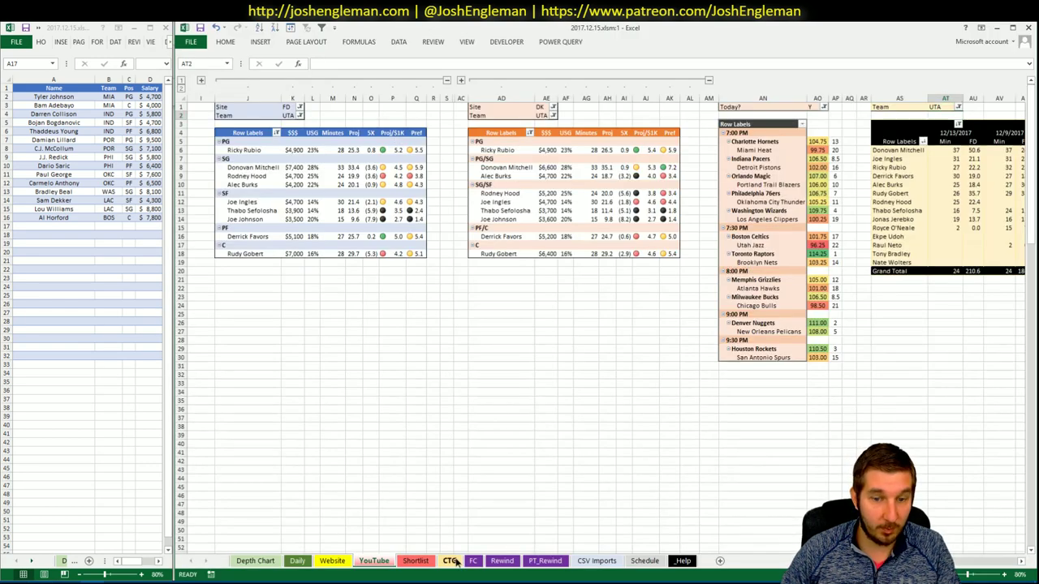
left_click(453, 563)
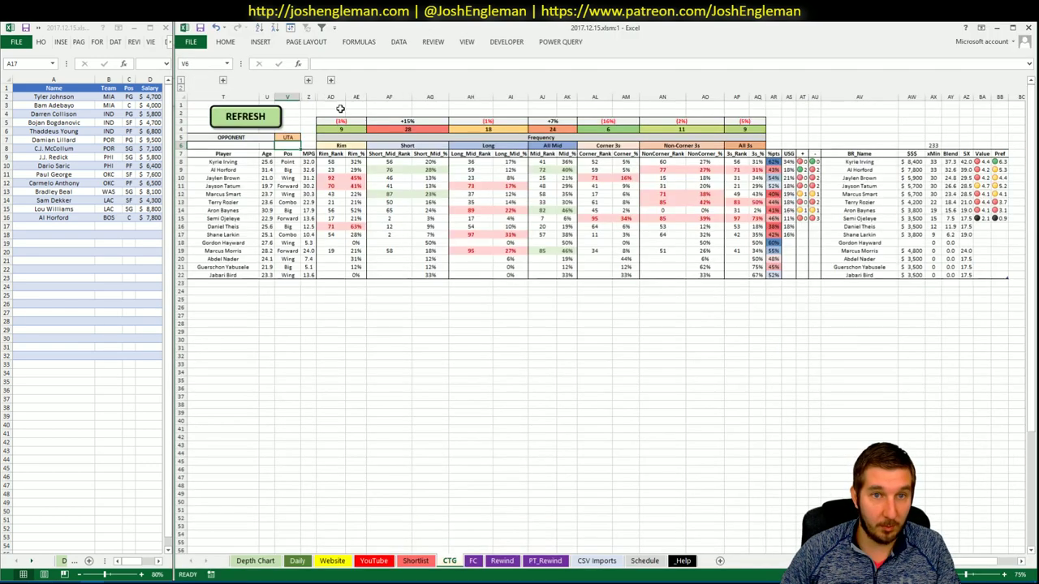
- Refresh the CTG sheet with the copied Jazz shooting rows, set the opponent to BOS, and return to the YouTube sheet's projections
left_click(287, 137)
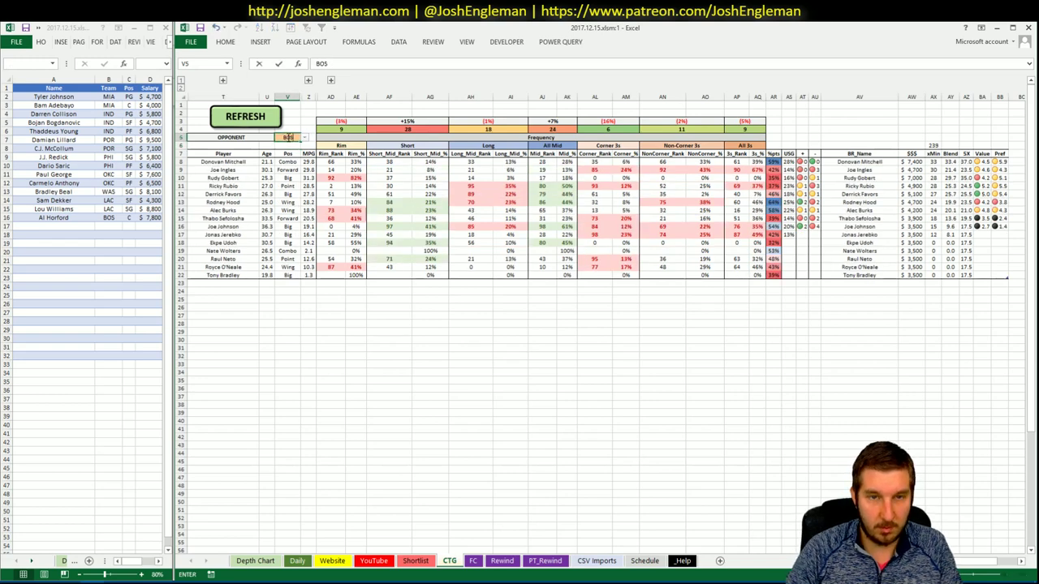
key("Return")
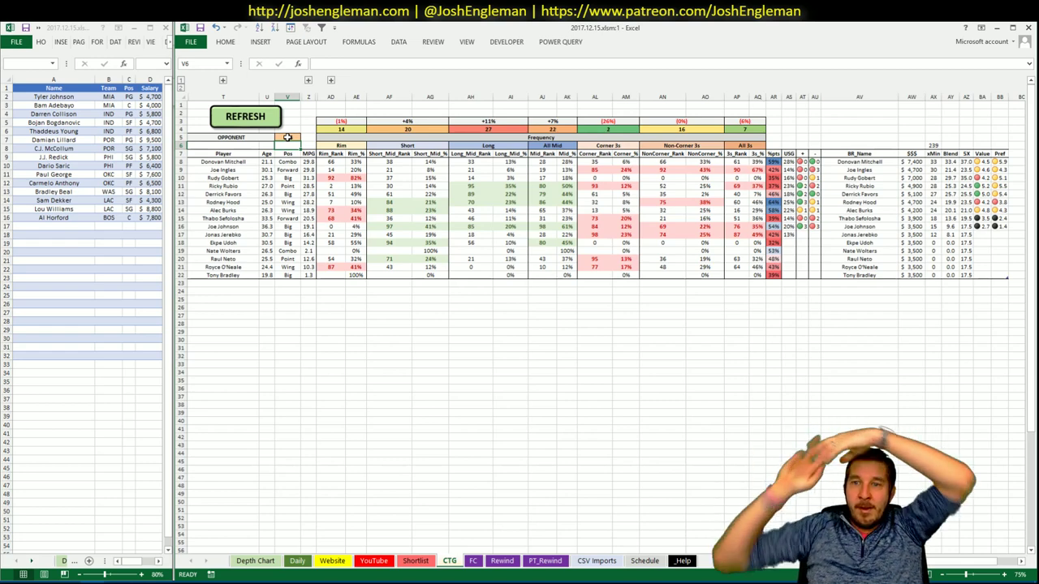
left_click(373, 561)
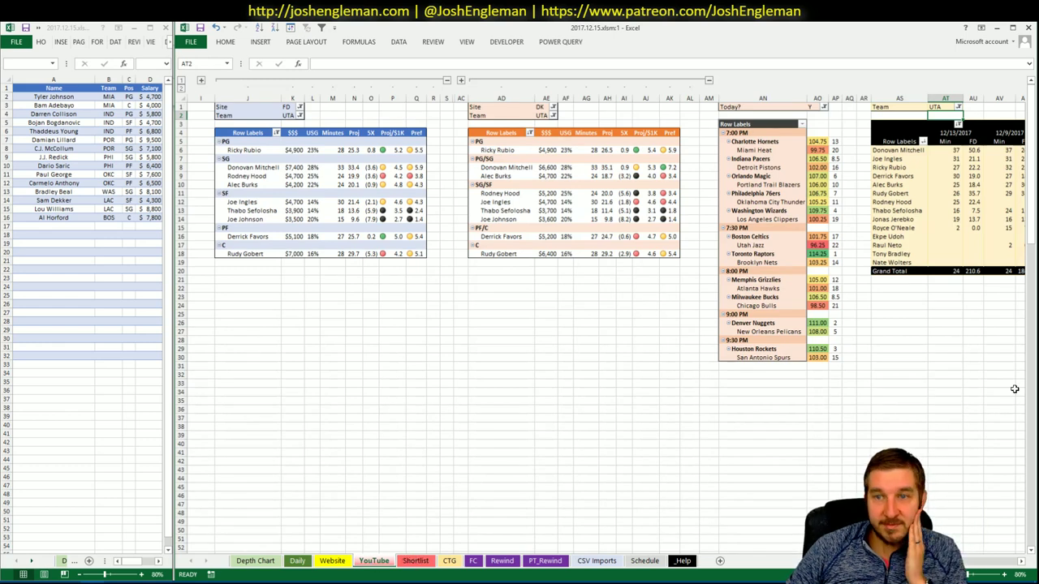
left_click(1021, 562)
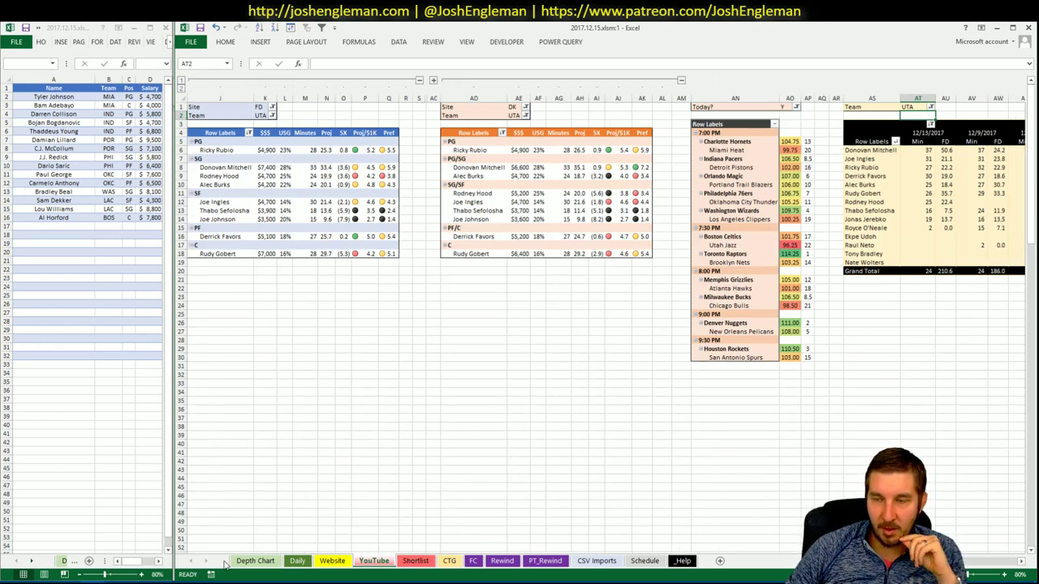
- Switch to Fantasy Cruncher in the browser and examine power forward Derrick Favors' game log filtered to opponent BOS
key("alt+Tab")
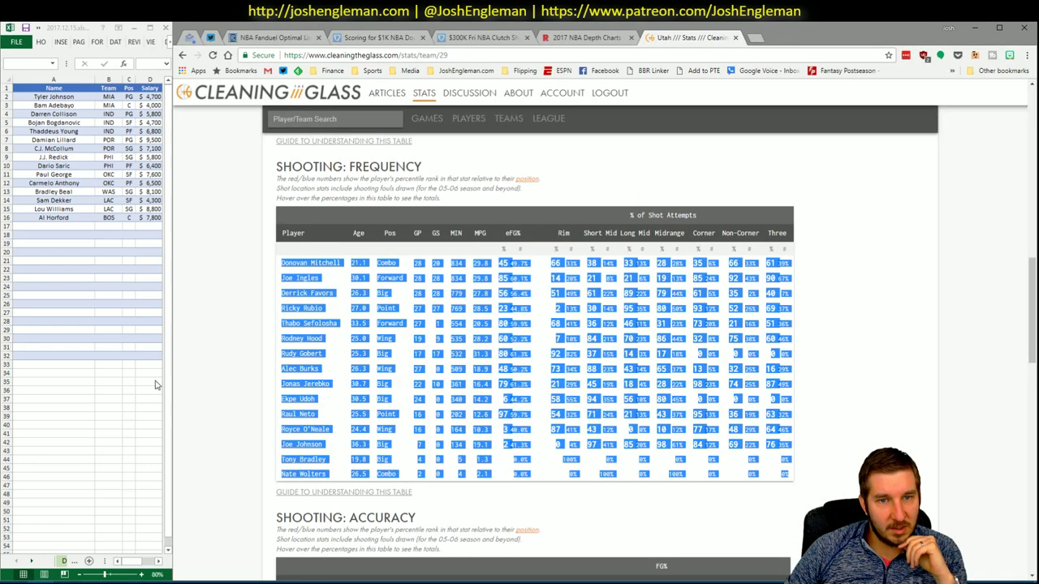
left_click(277, 38)
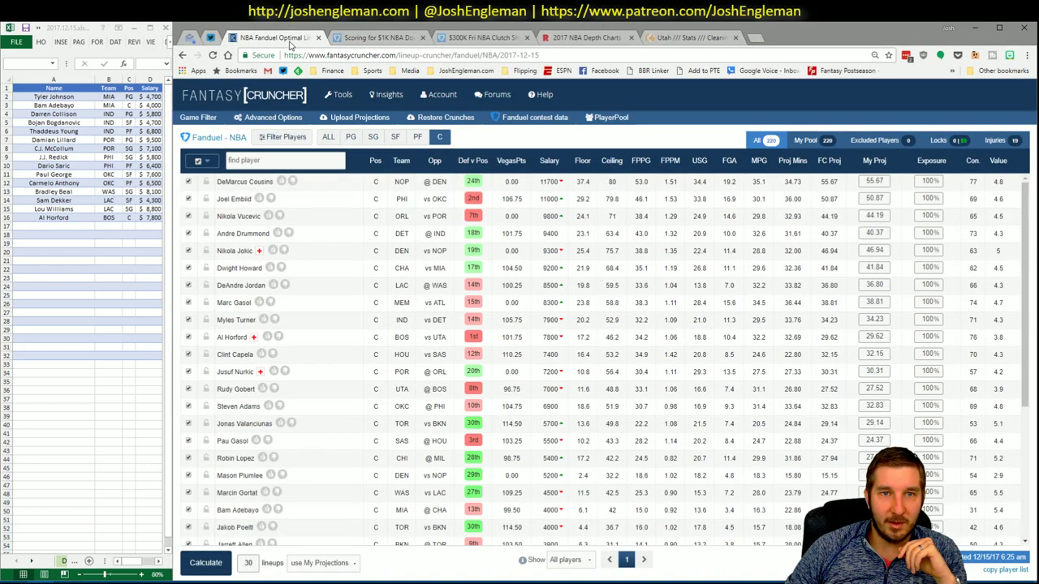
left_click(419, 137)
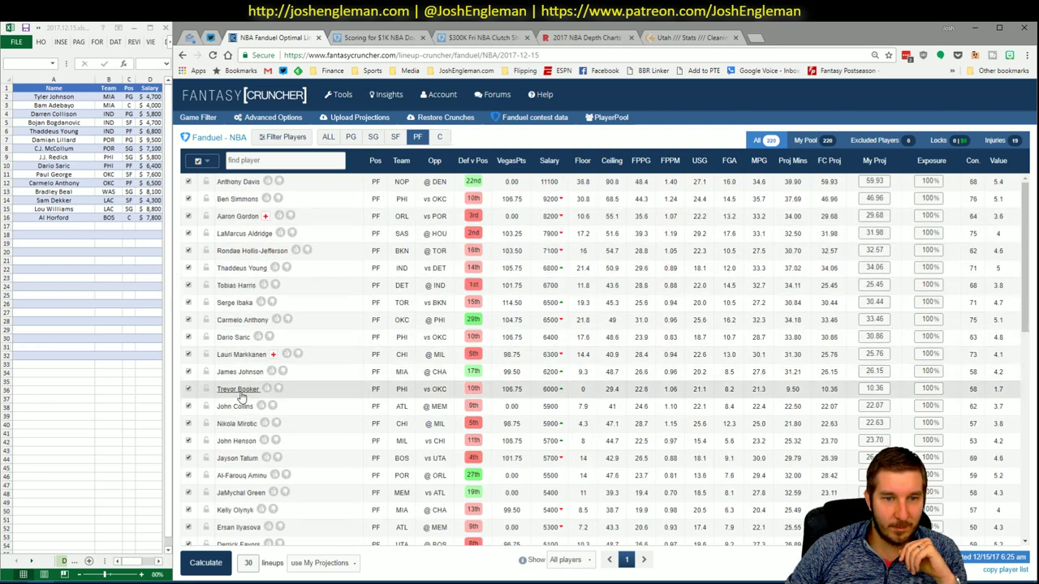
scroll(295, 413, "down", 3)
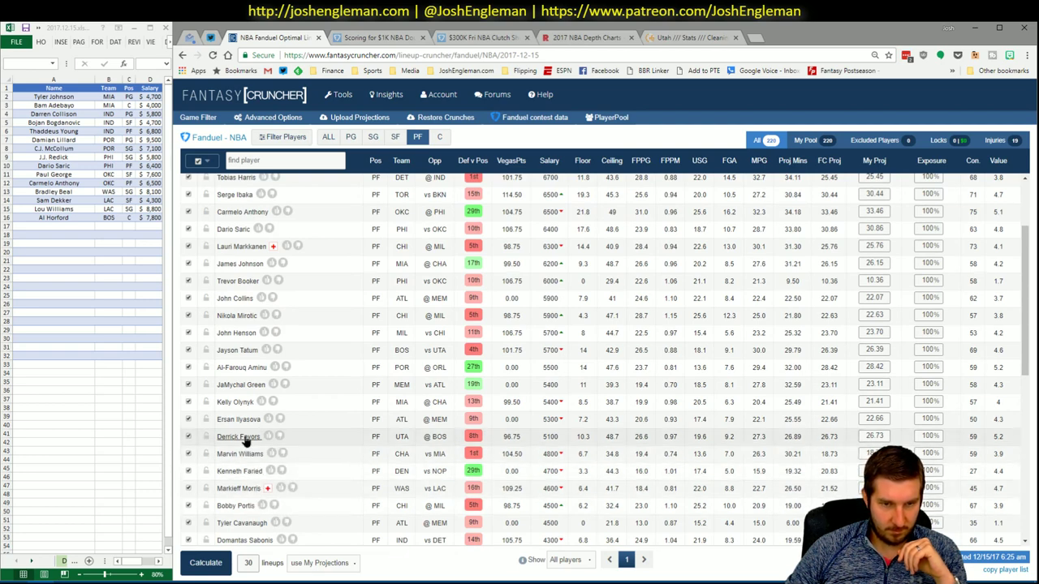
left_click(241, 436)
left_click(536, 344)
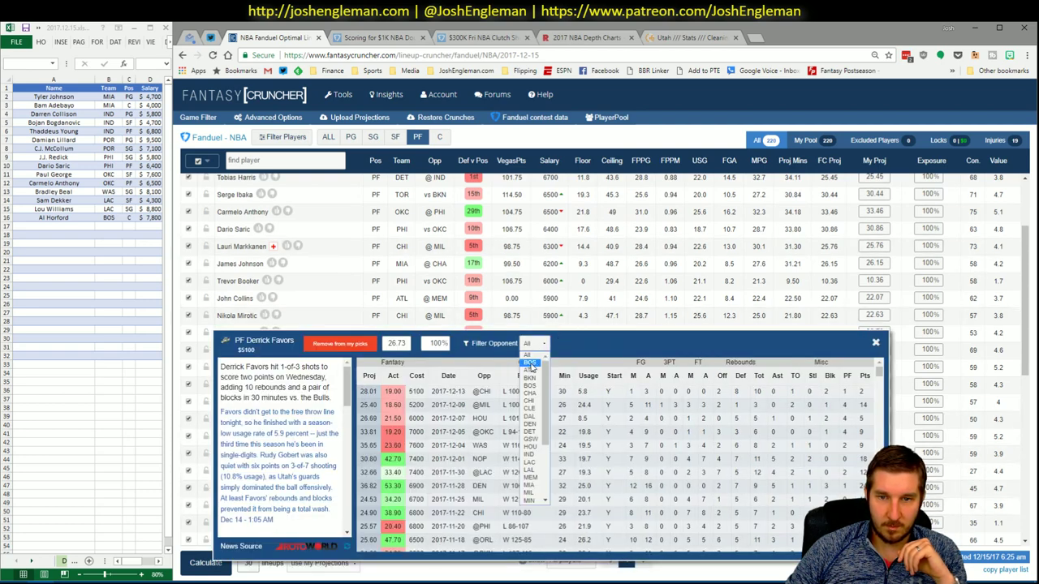
left_click(529, 362)
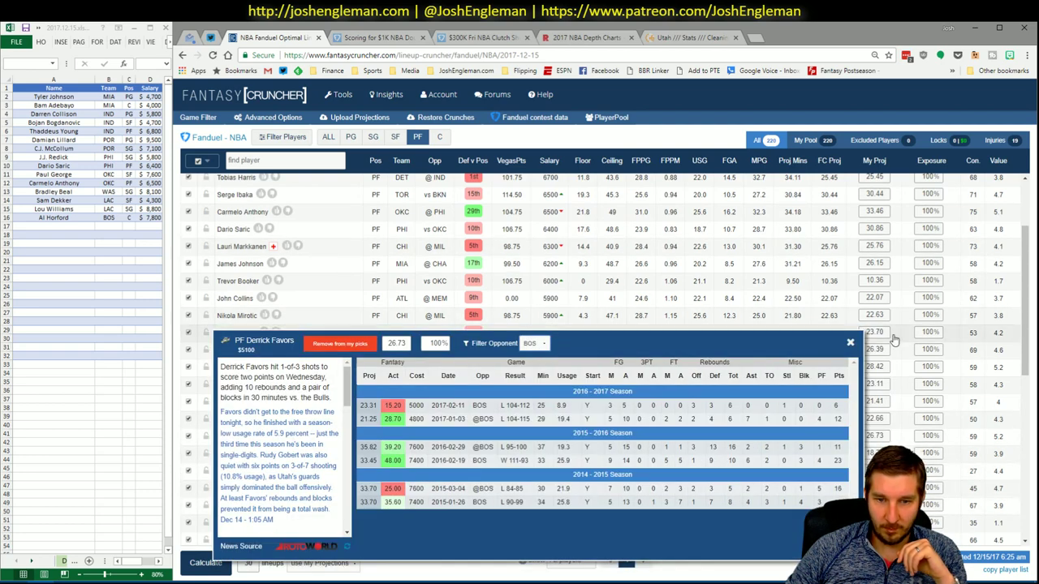
left_click(850, 342)
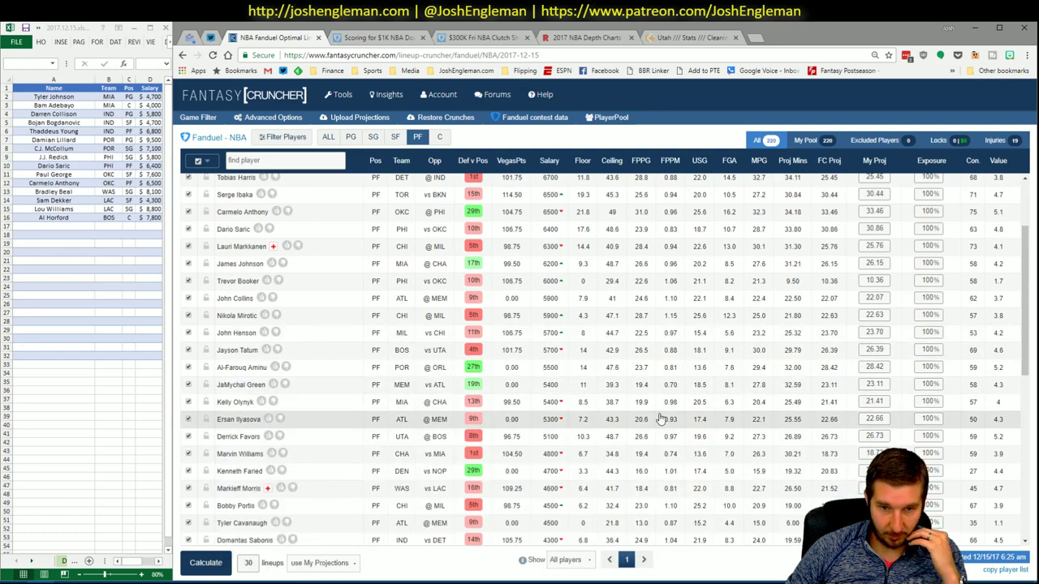
scroll(403, 253, "up", 3)
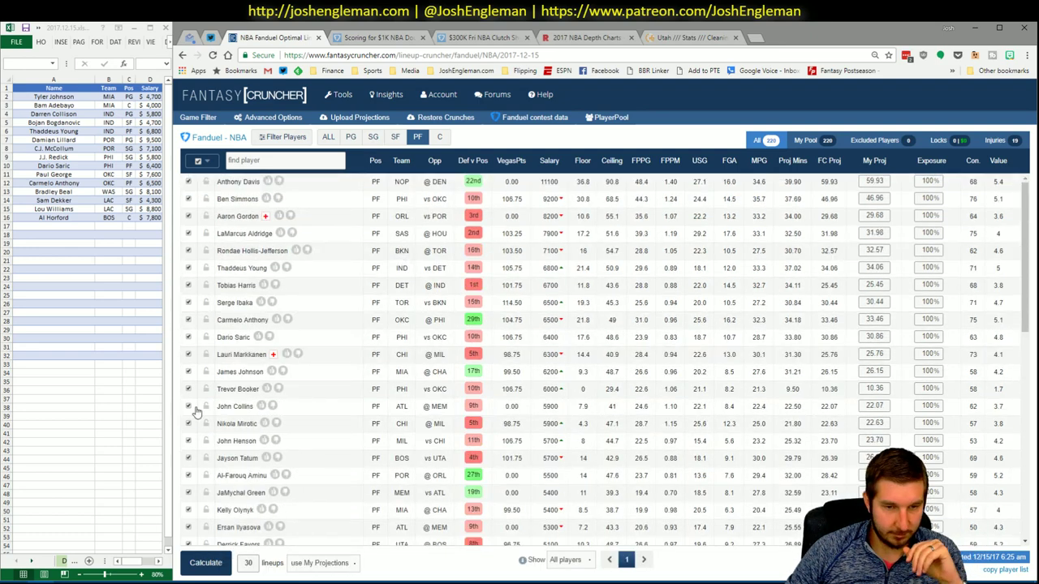
- Switch back to the YouTube sheet in Excel and examine the Utah Jazz players' recent game log and projections
left_click(94, 581)
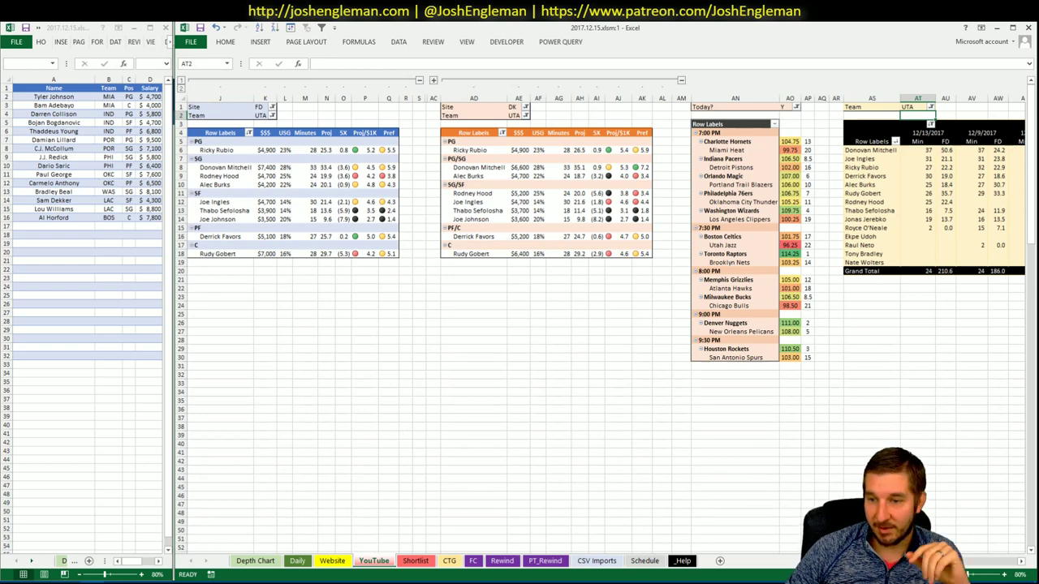
scroll(600, 324, "right", 8)
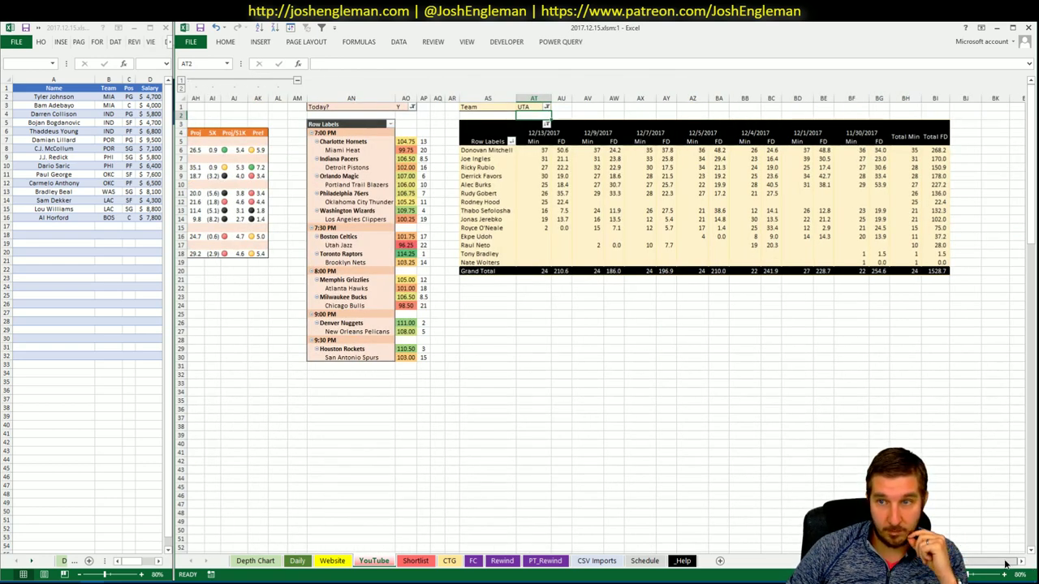
scroll(601, 324, "left", 8)
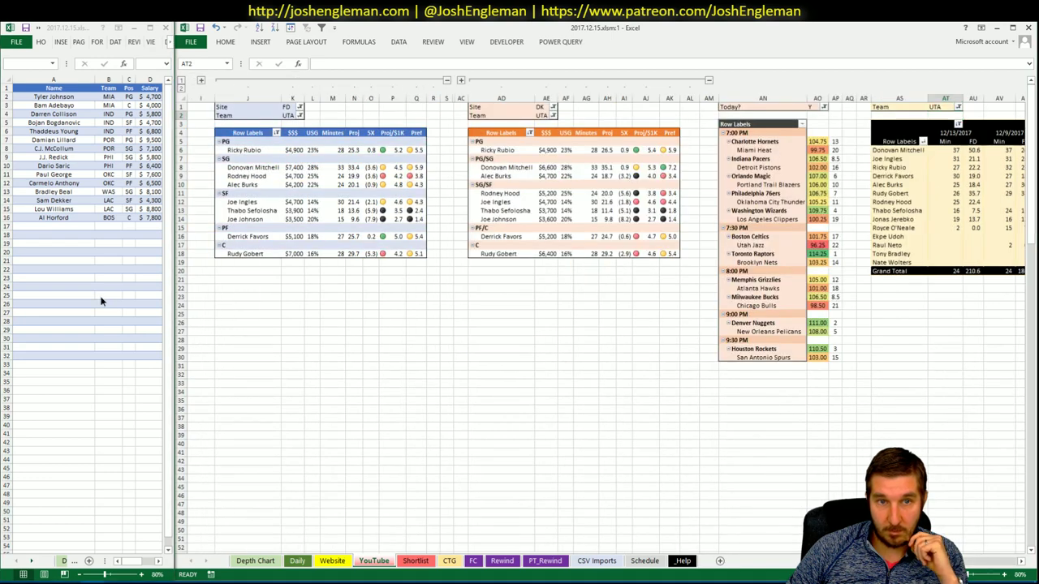
- Add Donovan Mitchell to the preferred player list in the first empty row below Al Horford
left_click(78, 230)
type("Dono")
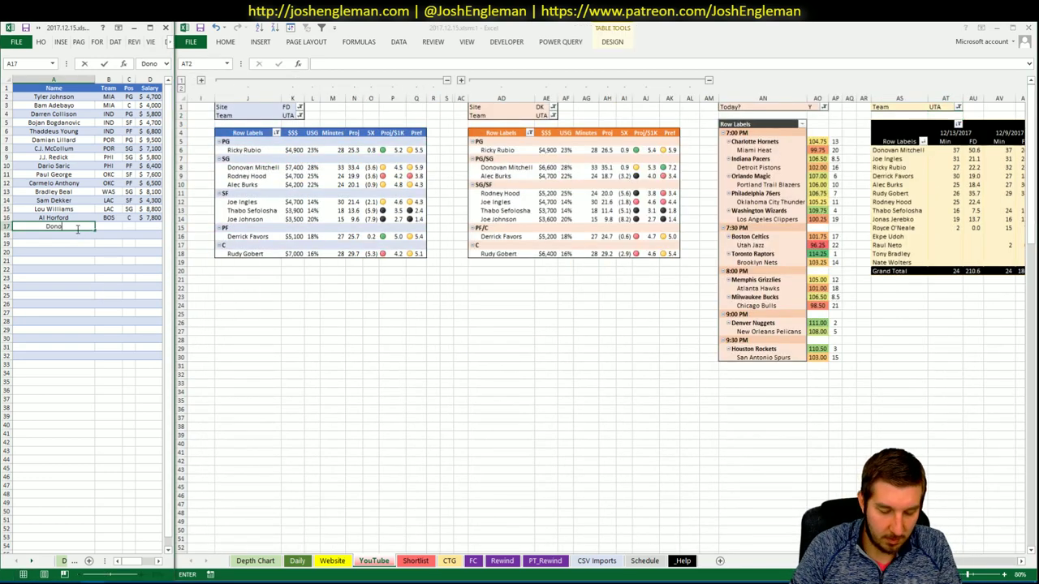
type("van Mit")
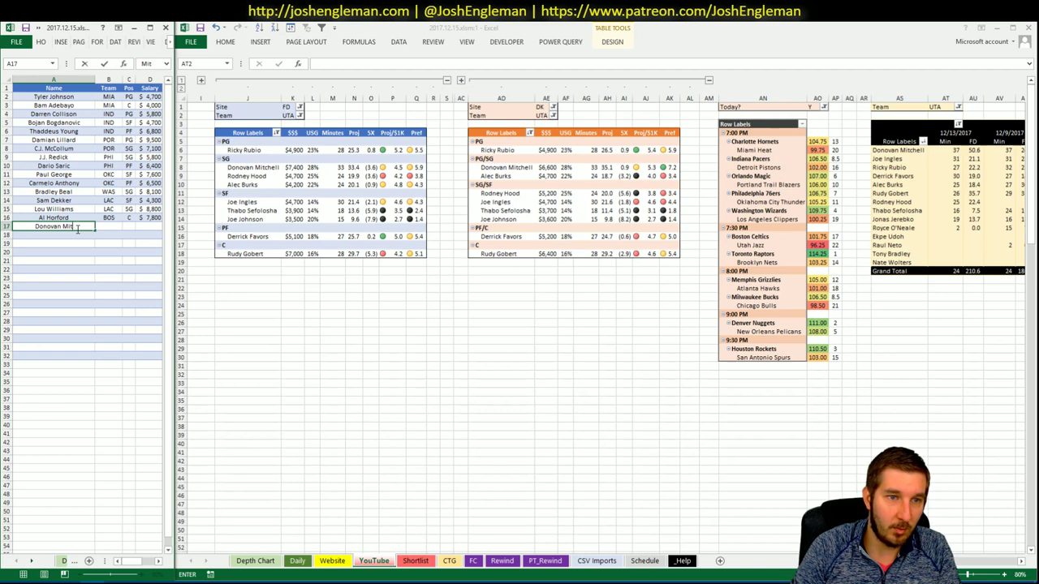
type("chell")
key("Return")
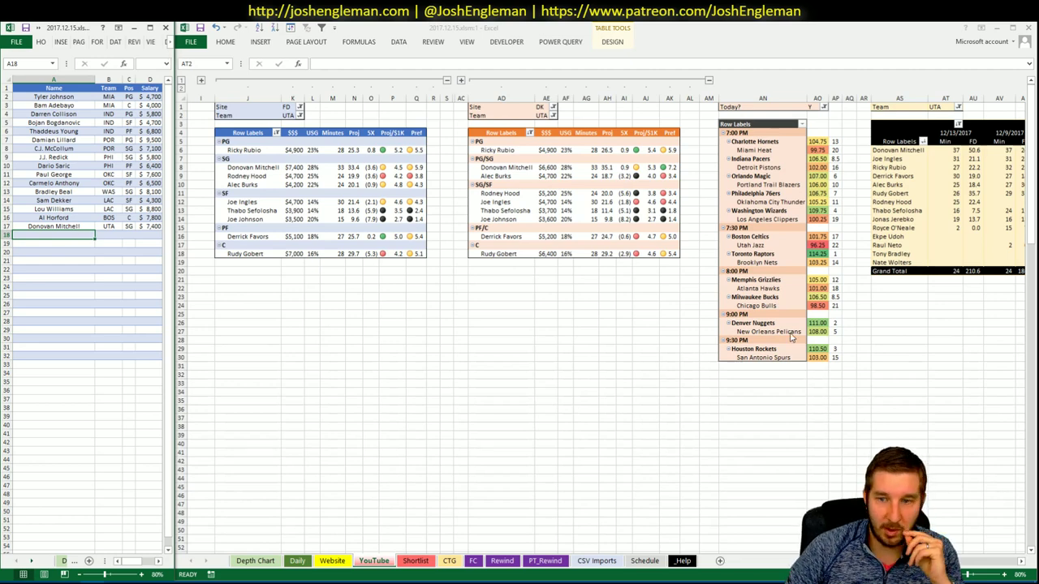
- Recheck the Jazz game log and enter Alec Burks in the preferred player list below Donovan Mitchell
left_click_drag(909, 561, 970, 573)
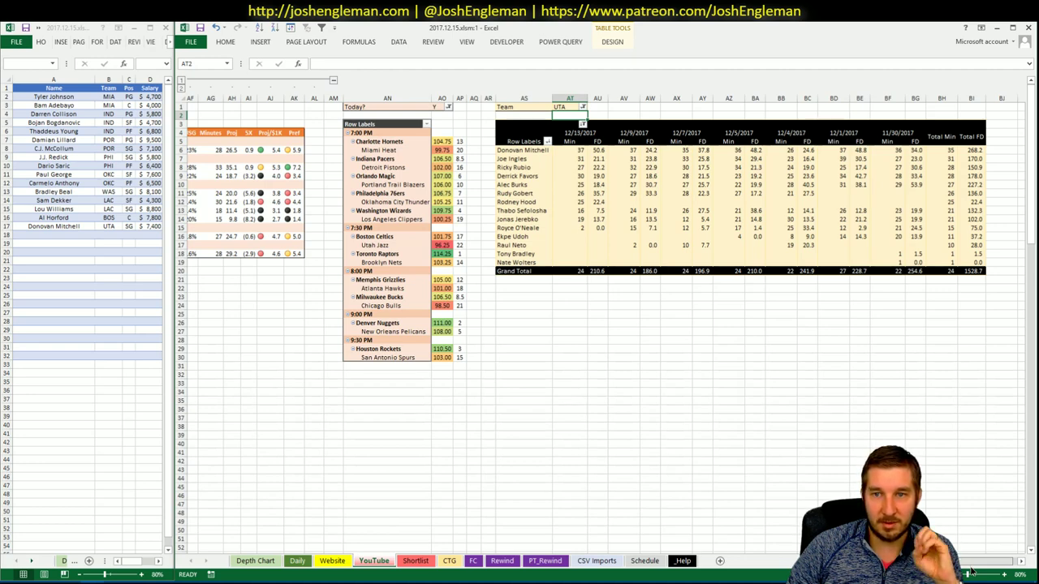
scroll(970, 573, "left", 10)
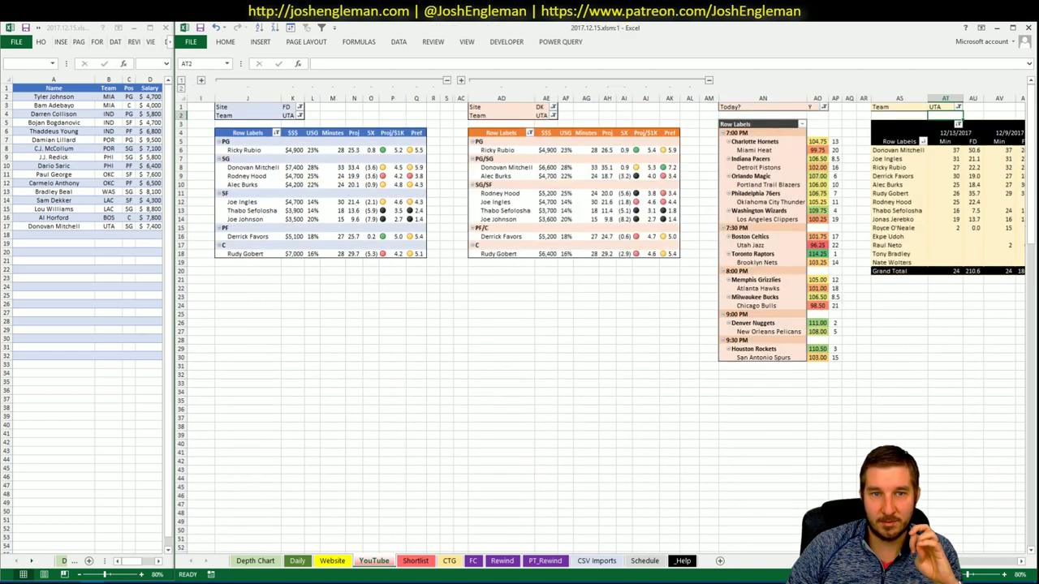
left_click(99, 226)
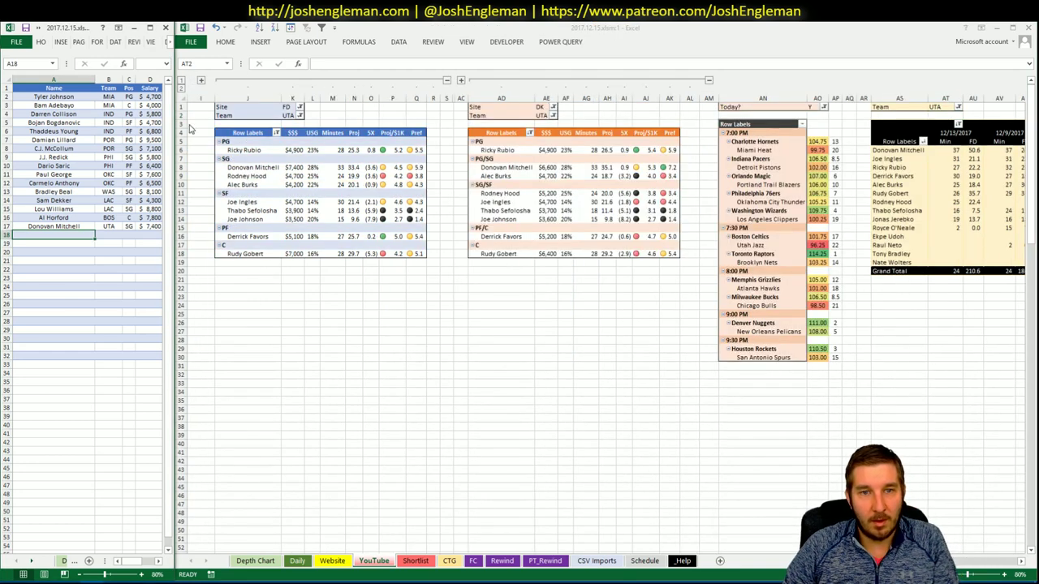
left_click(76, 233)
type("Alec")
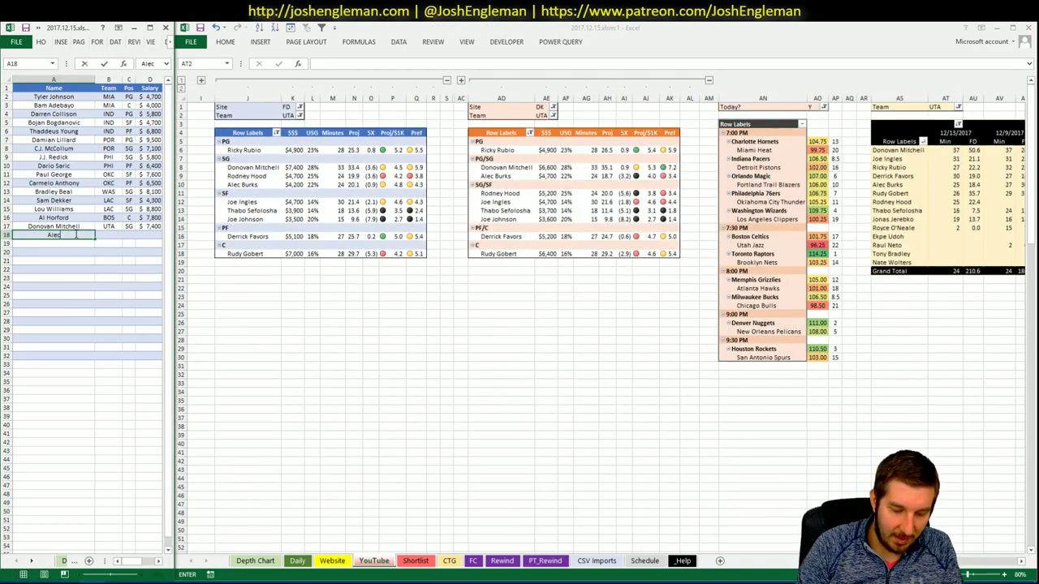
- Complete the entry in row 18 of the player shortlist as Alec Burks
type(" Burks")
key("Return")
left_click(452, 289)
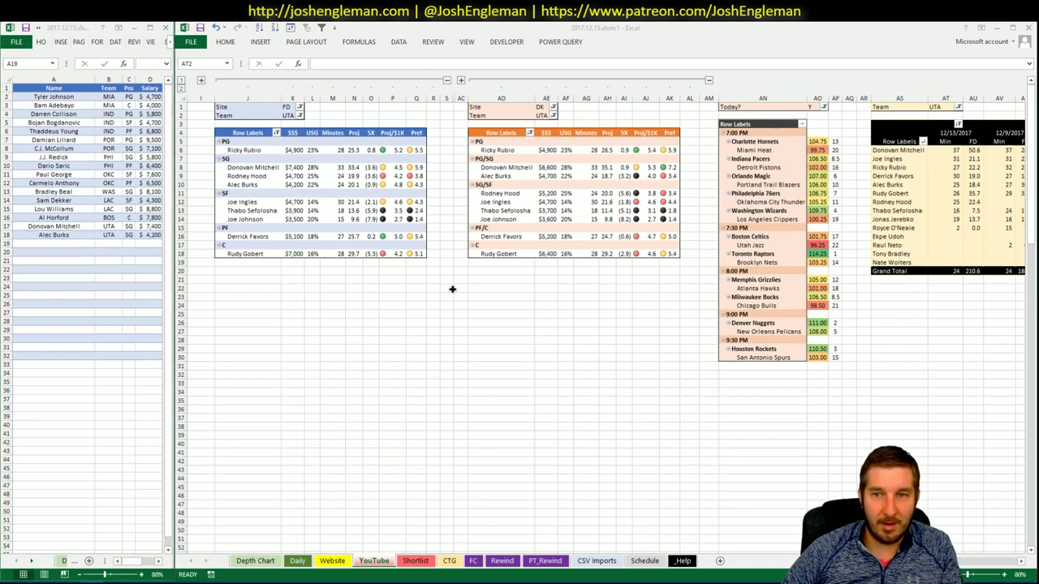
- Set the Team filter to TOR in the FD, DK and recent-games pivot tables
left_click(294, 116)
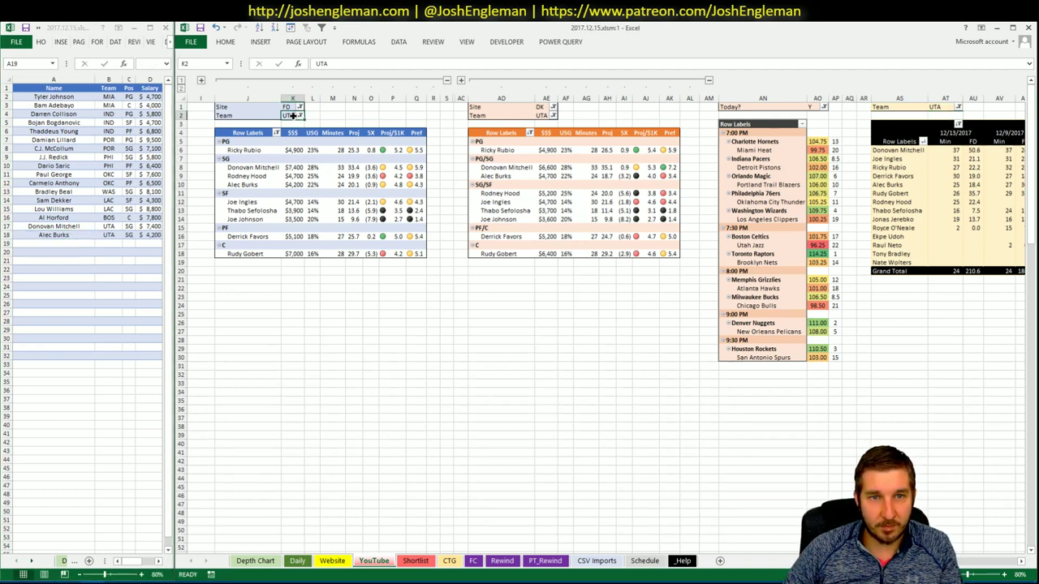
type("TOR")
key("Tab")
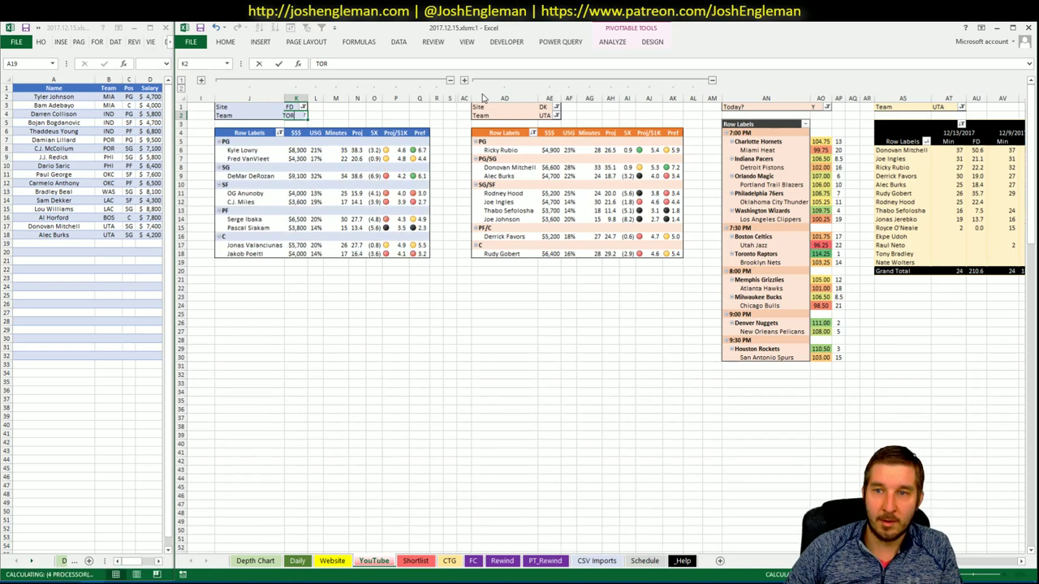
left_click(546, 115)
type("TOR")
key("Tab")
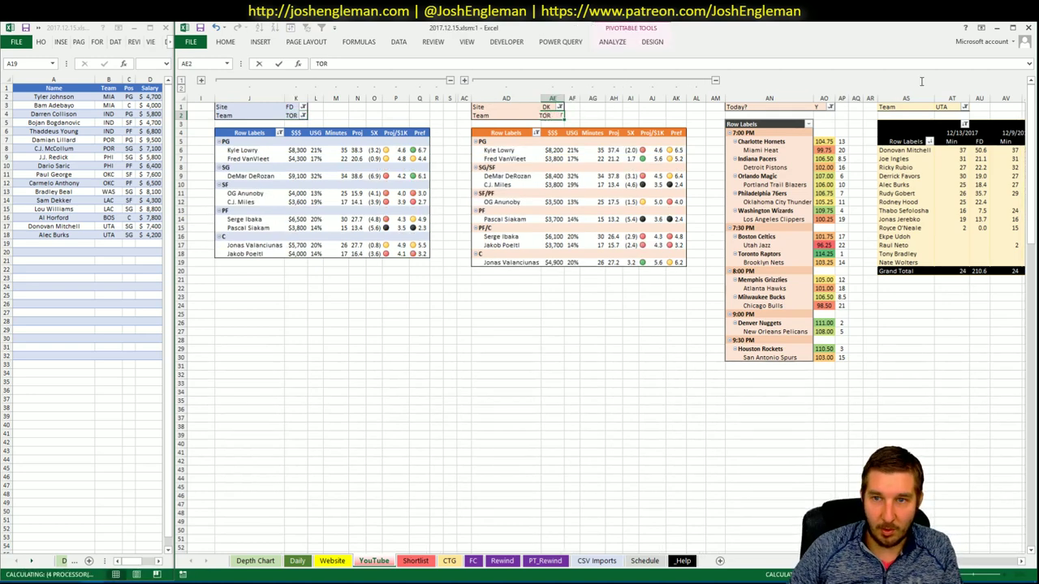
left_click(951, 107)
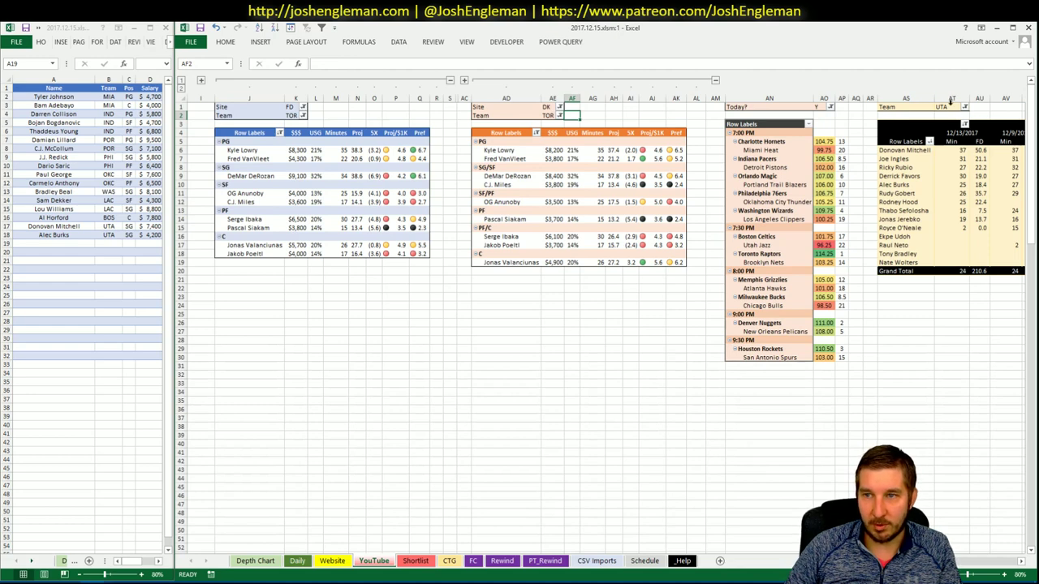
type("TOR")
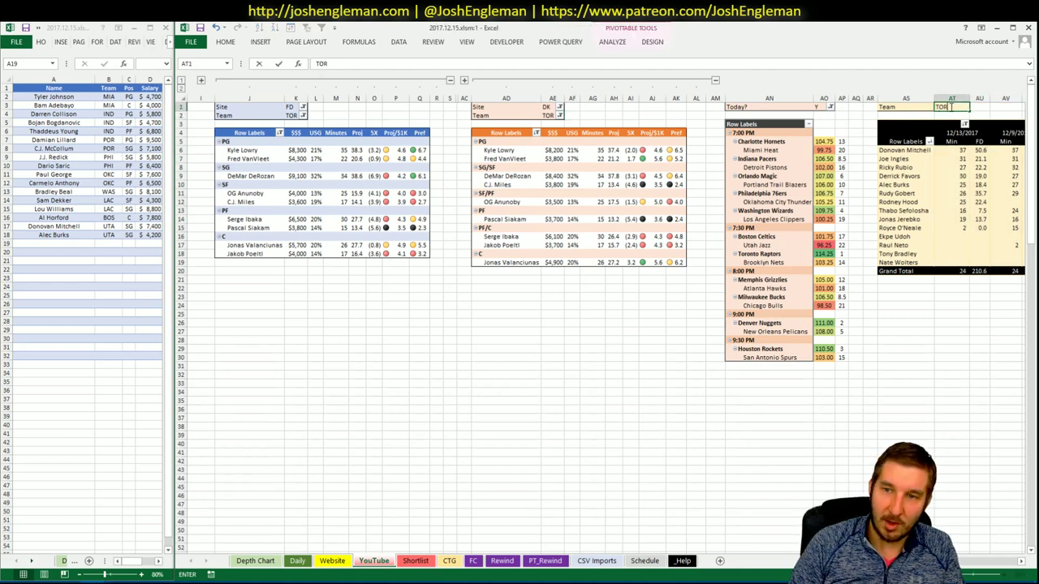
key("Return")
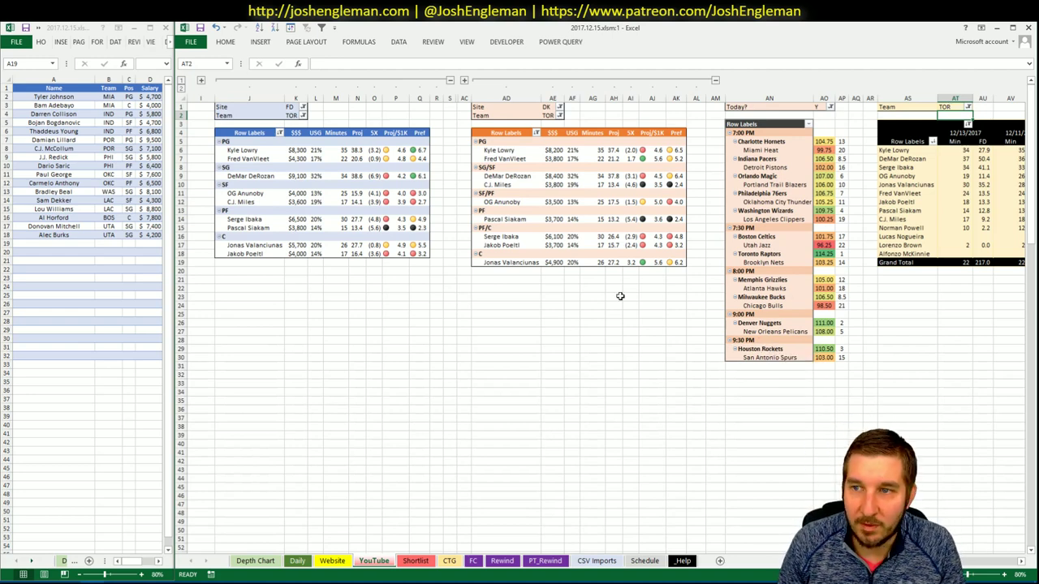
- Switch to Cleaning the Glass in the browser and open the Toronto Raptors team stats page
key("alt+Tab")
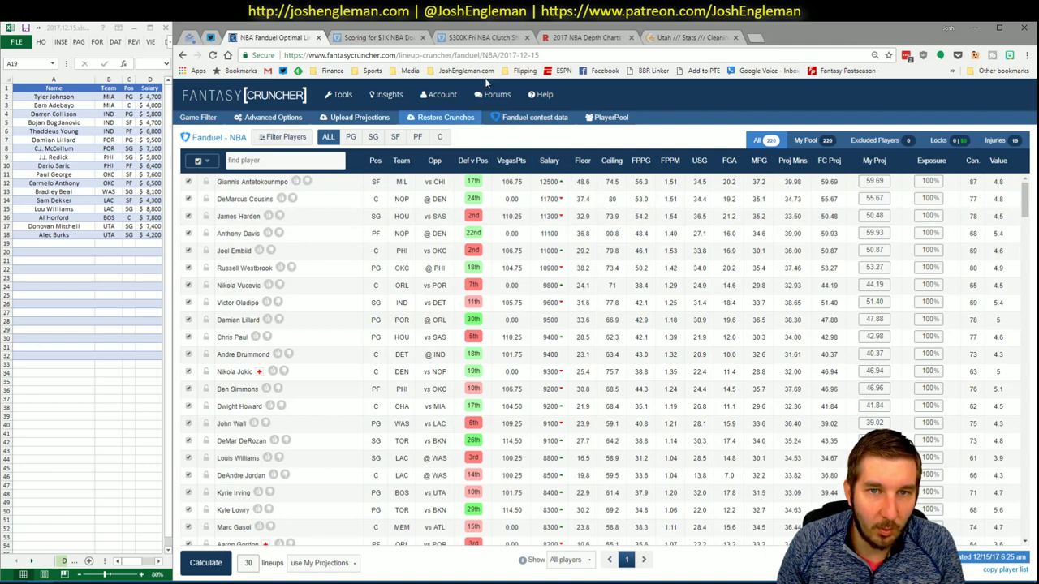
left_click(666, 38)
left_click(382, 118)
type("ra")
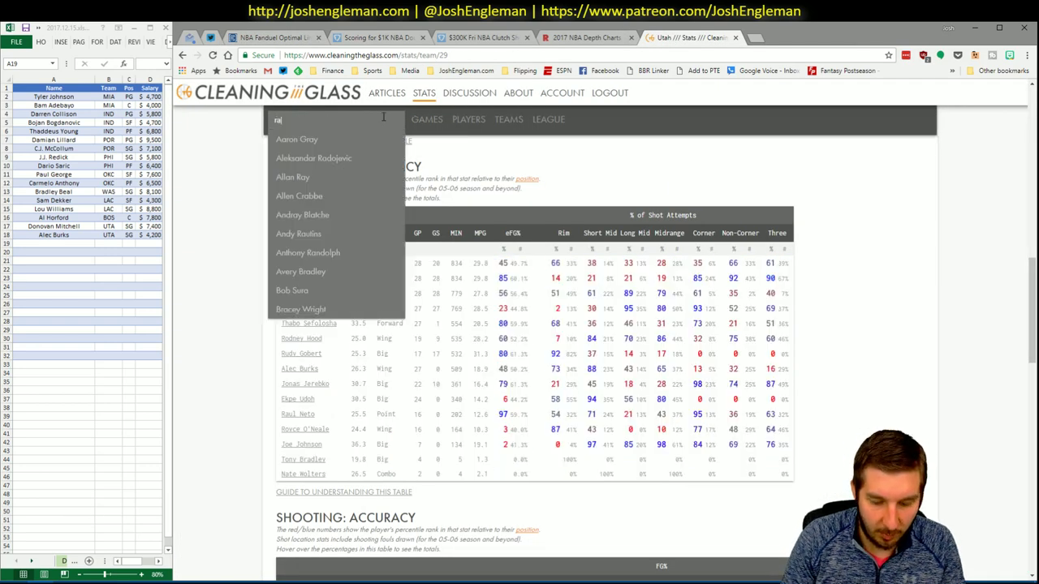
type("ptors")
key("Return")
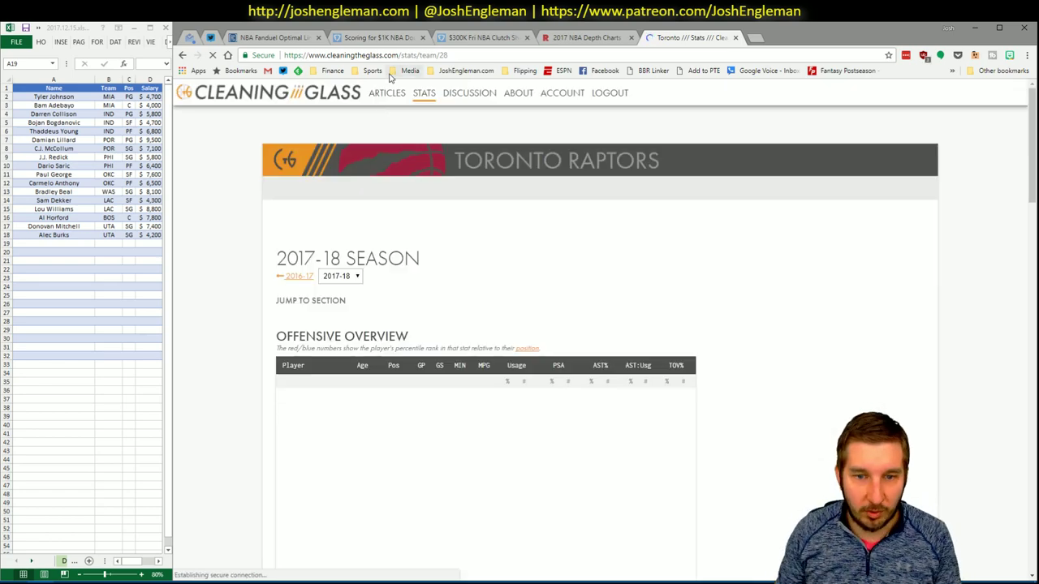
- Copy all player rows of the Raptors' Shooting: Frequency table, from DeMar DeRozan to Lorenzo Brown
left_click(441, 313)
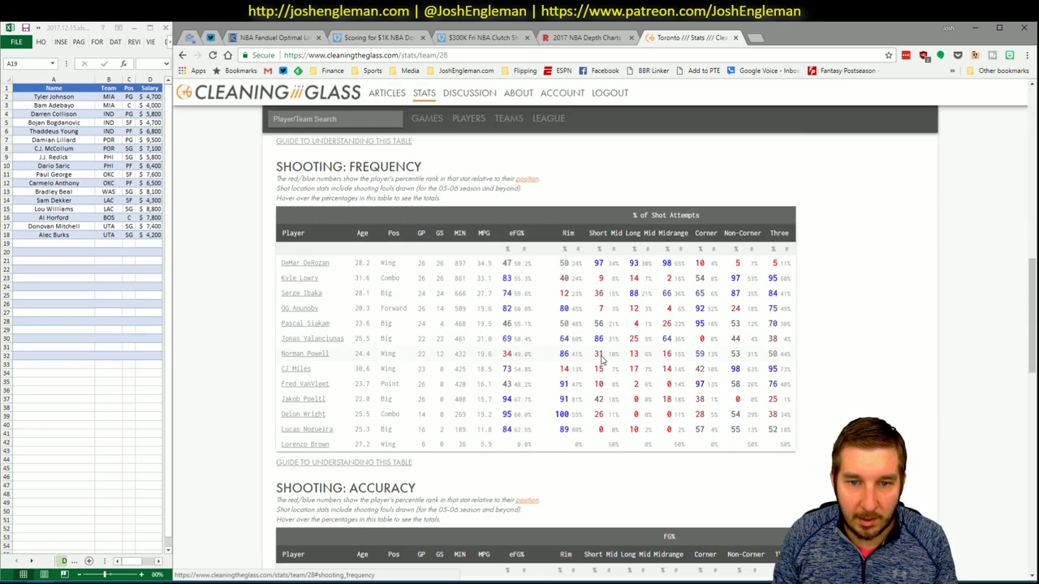
mouse_move(786, 442)
left_click_drag(792, 449, 315, 232)
- Switch to Excel, refresh the CTG sheet with the copied Raptors data and set the opponent to BRK
key("alt+Tab")
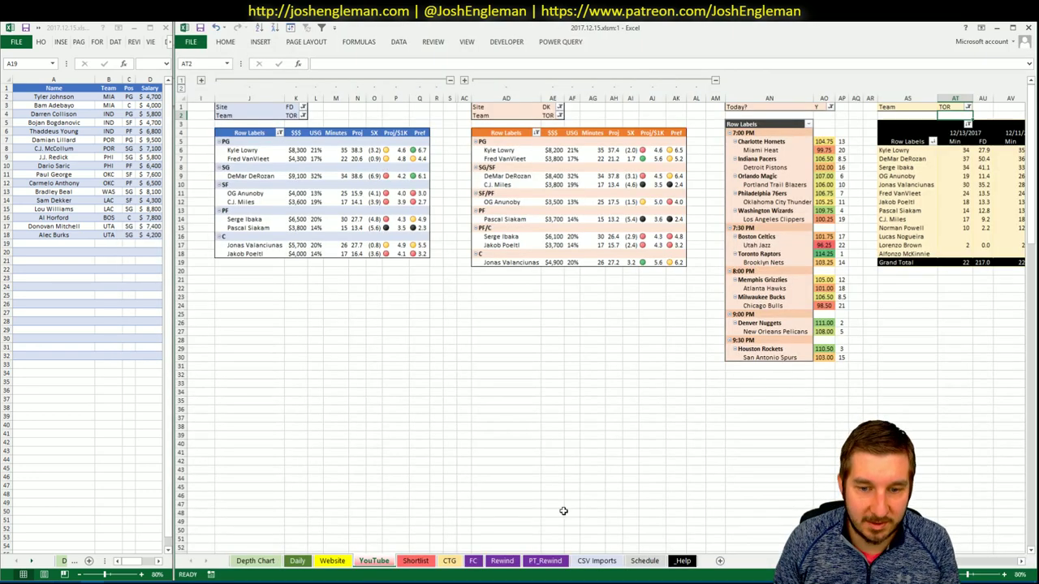
left_click(449, 560)
left_click(290, 138)
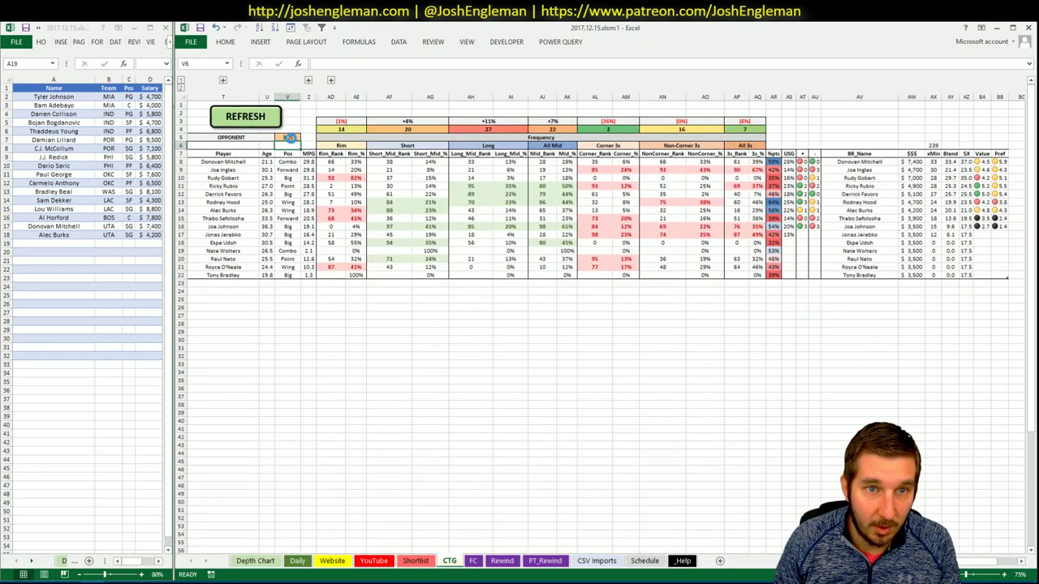
left_click(289, 137)
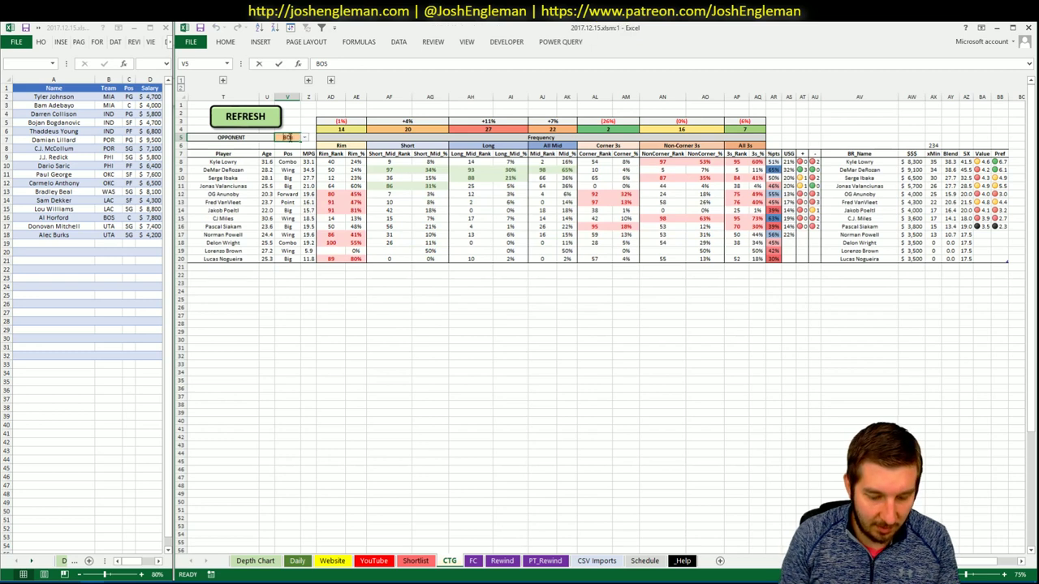
key("BackSpace")
key("Return")
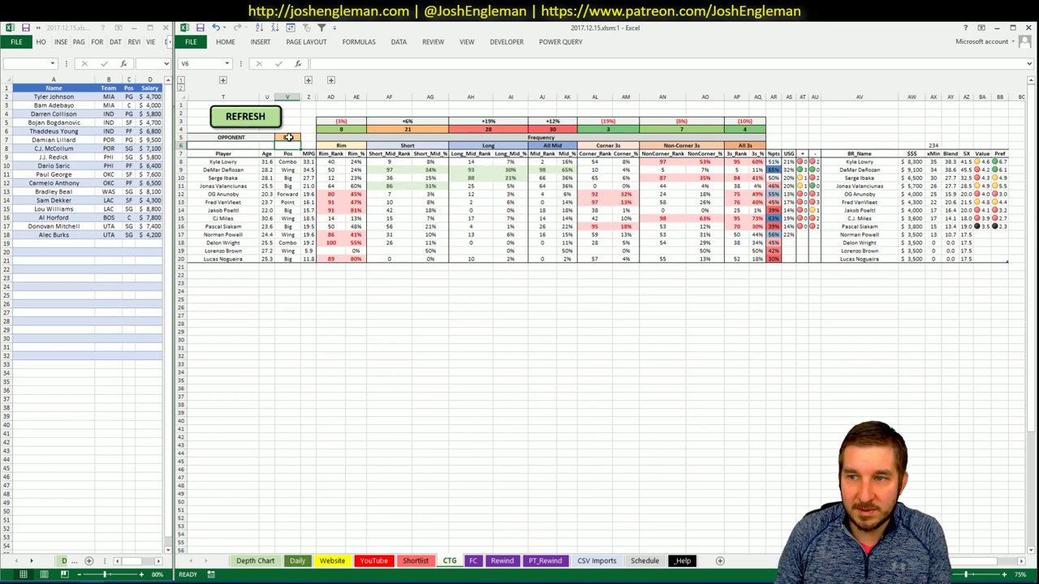
- Add DeMar DeRozan to the next empty Name row of the player shortlist
left_click(81, 245)
type("De")
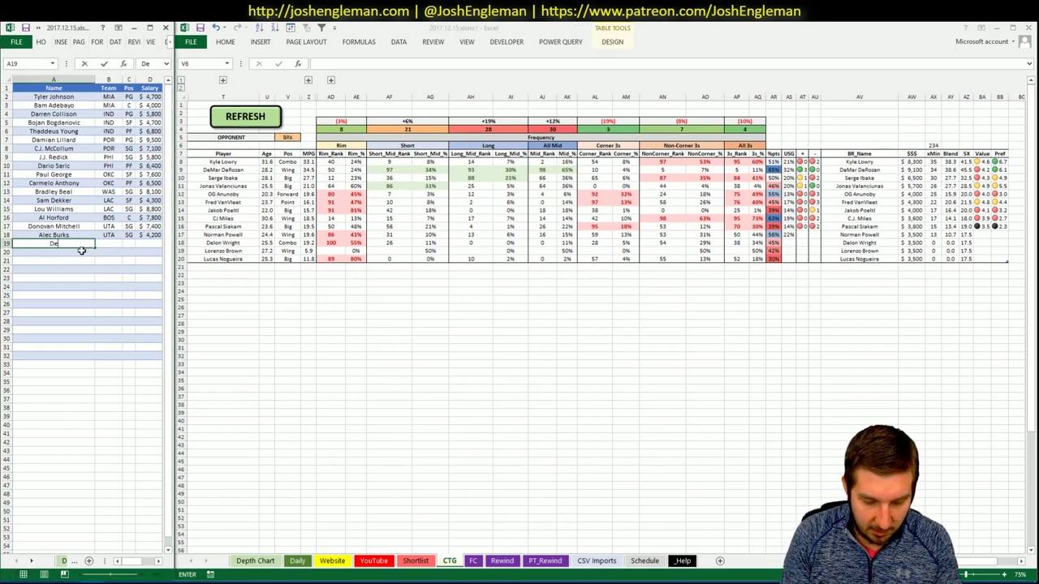
type("Mar DeRozan")
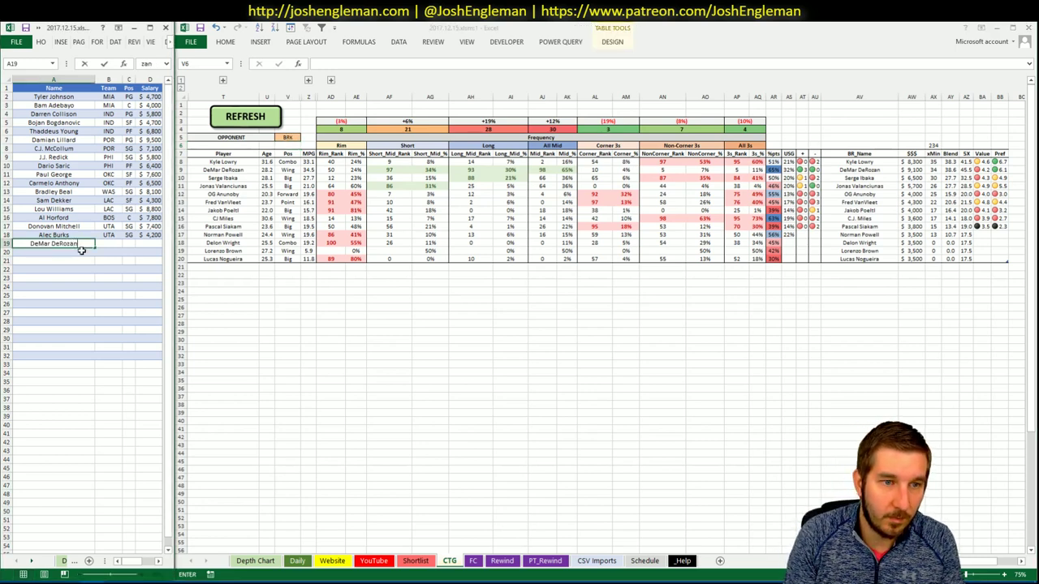
key("Return")
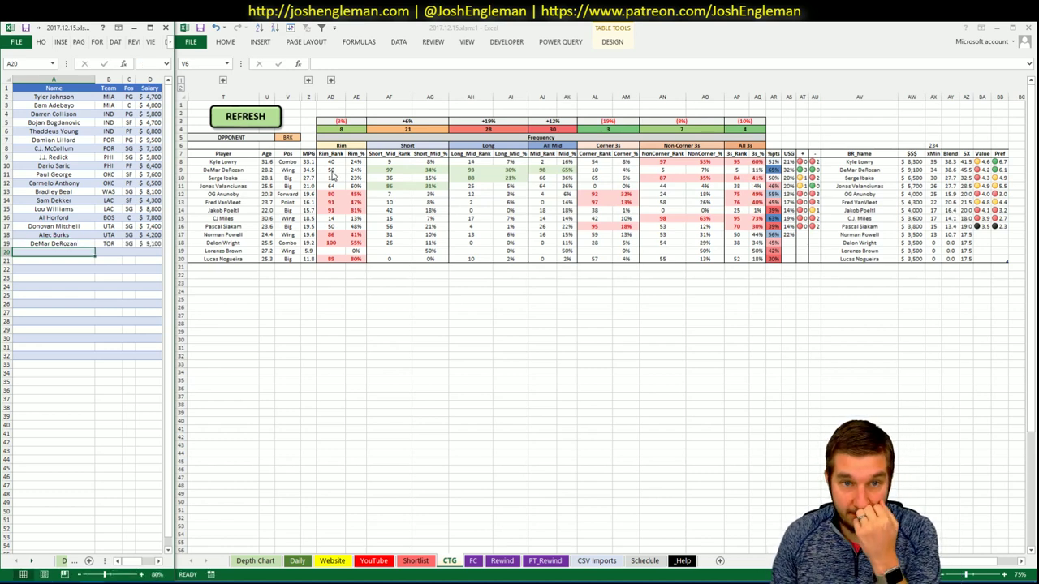
- On the YouTube sheet, examine the Toronto players' projections alongside their minutes and FD points in recent games
left_click(469, 562)
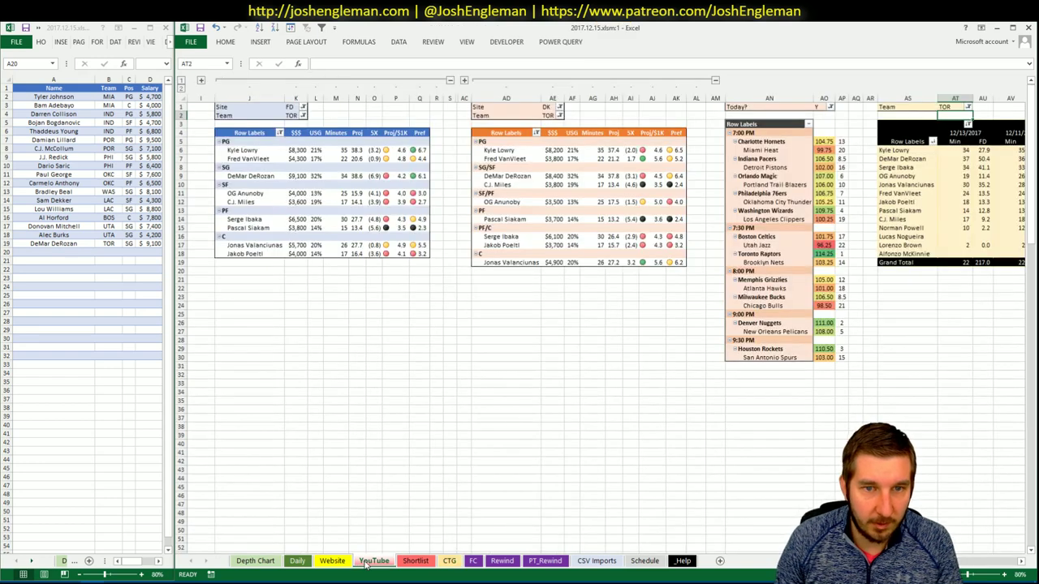
left_click(1020, 560)
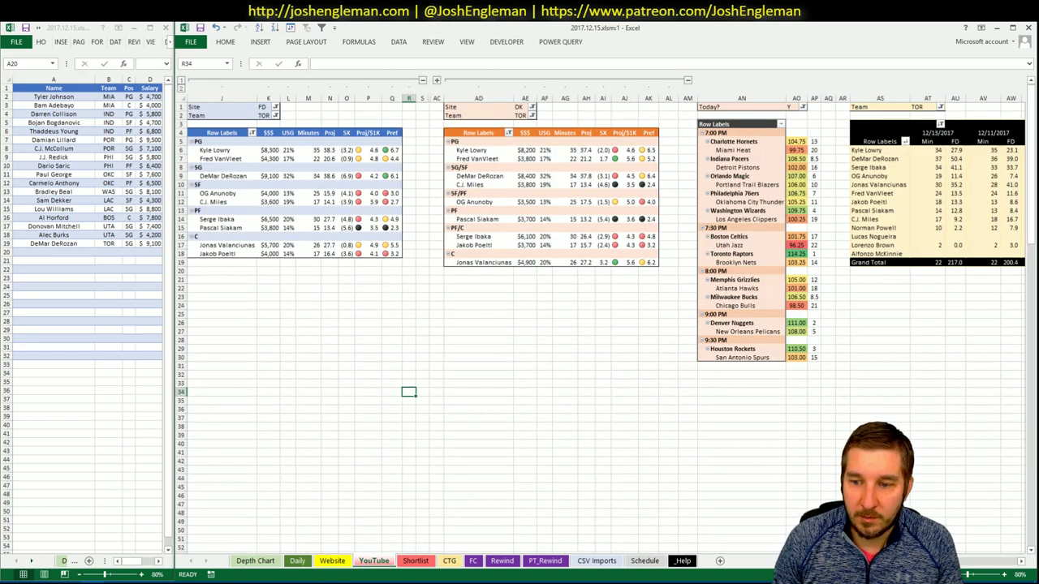
scroll(1004, 568, "right", 8)
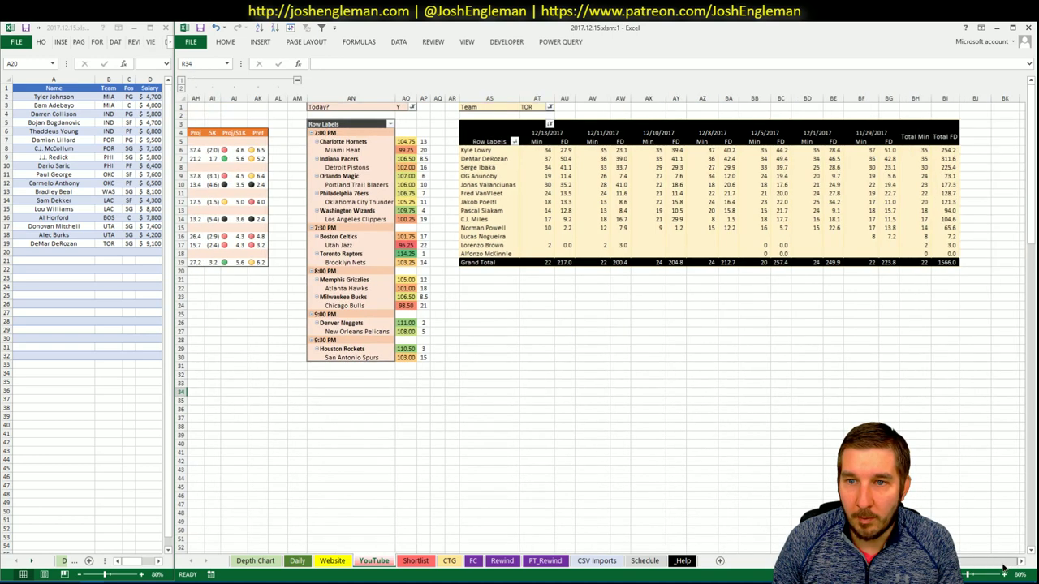
scroll(1004, 568, "left", 8)
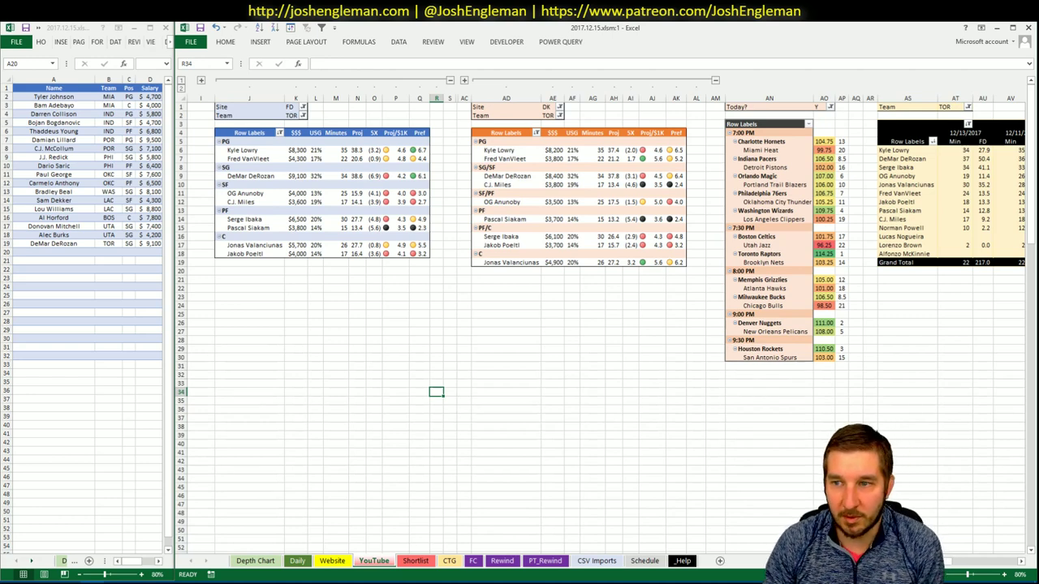
scroll(520, 324, "right", 3)
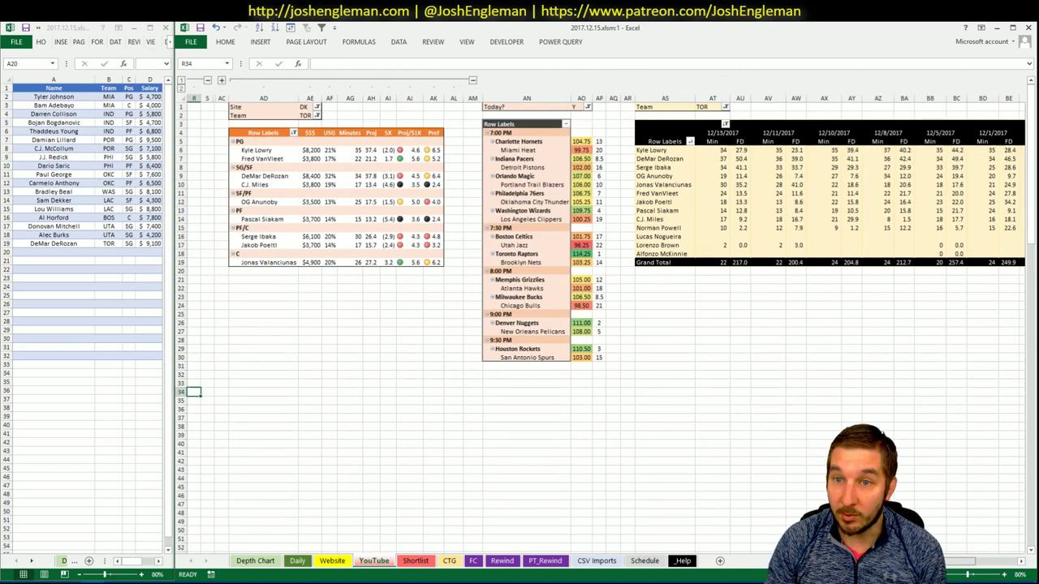
scroll(520, 324, "right", 1)
scroll(520, 325, "left", 3)
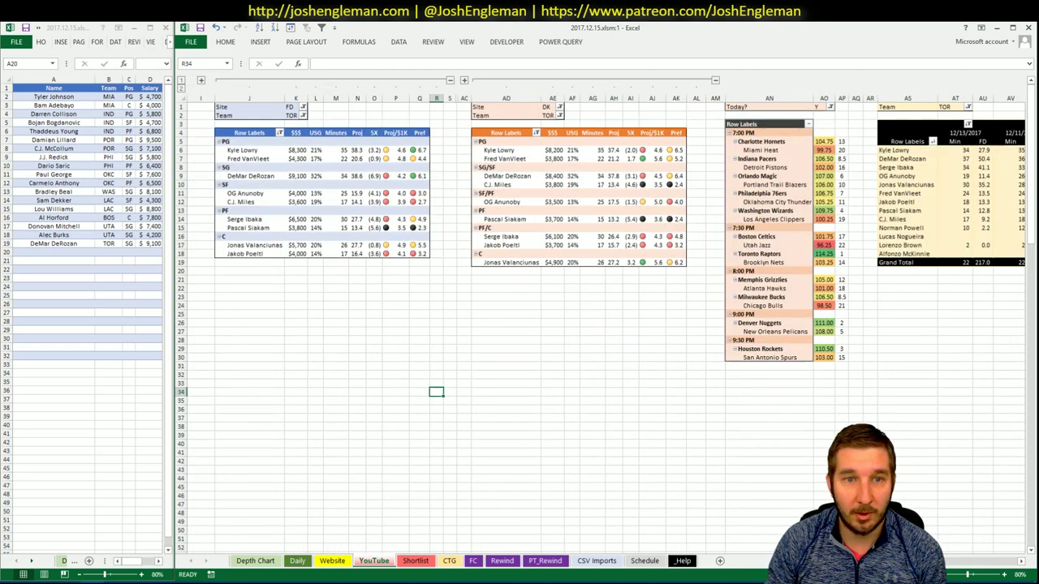
scroll(1012, 551, "right", 5)
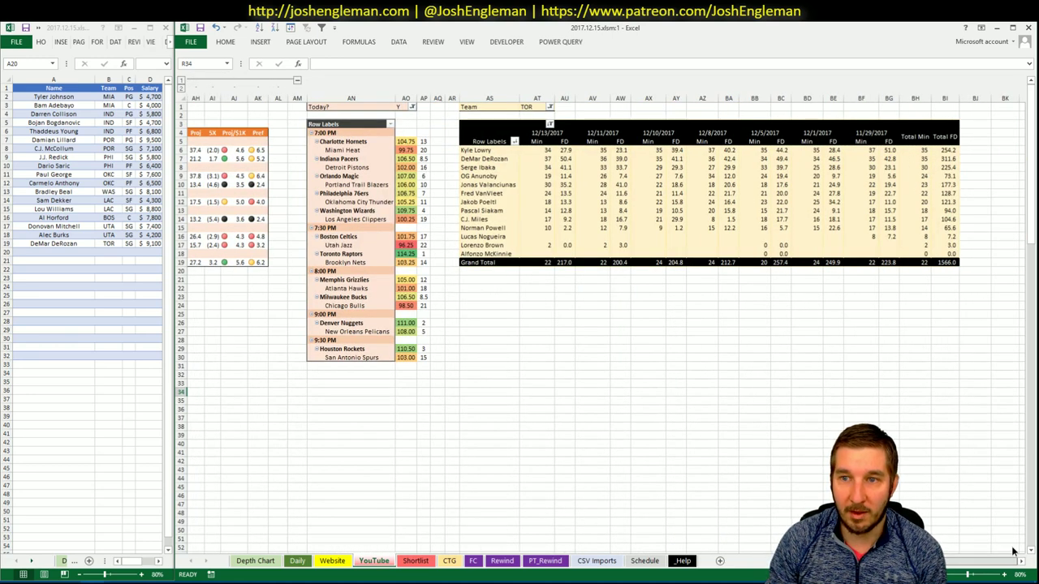
scroll(1012, 552, "left", 5)
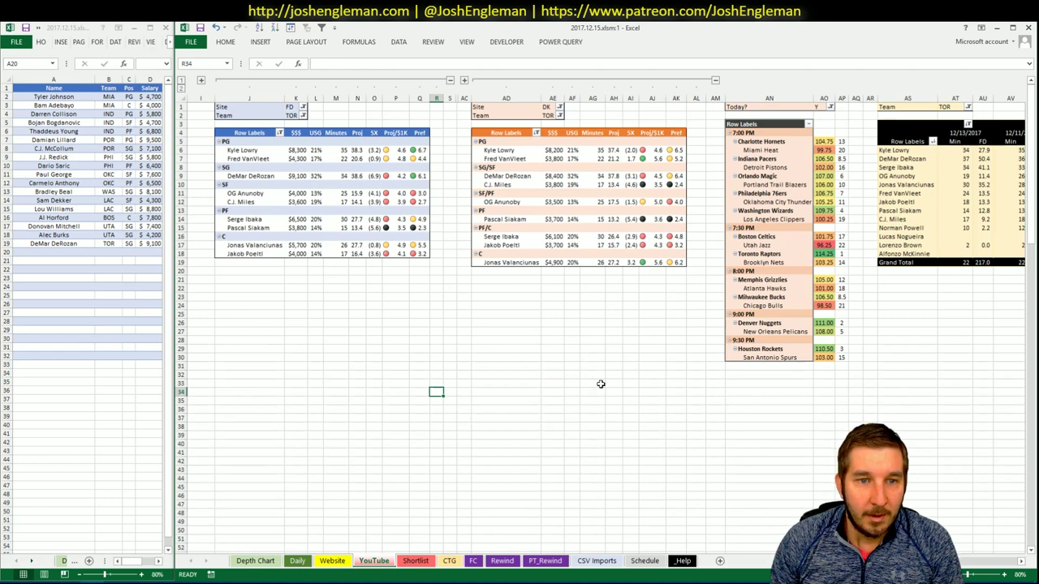
scroll(996, 575, "right", 5)
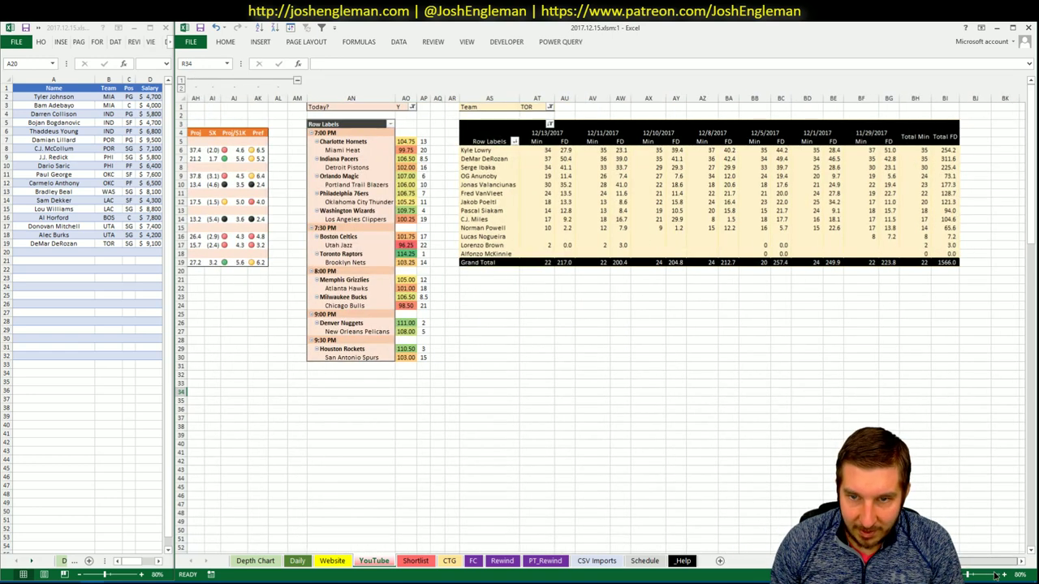
left_click_drag(994, 575, 986, 573)
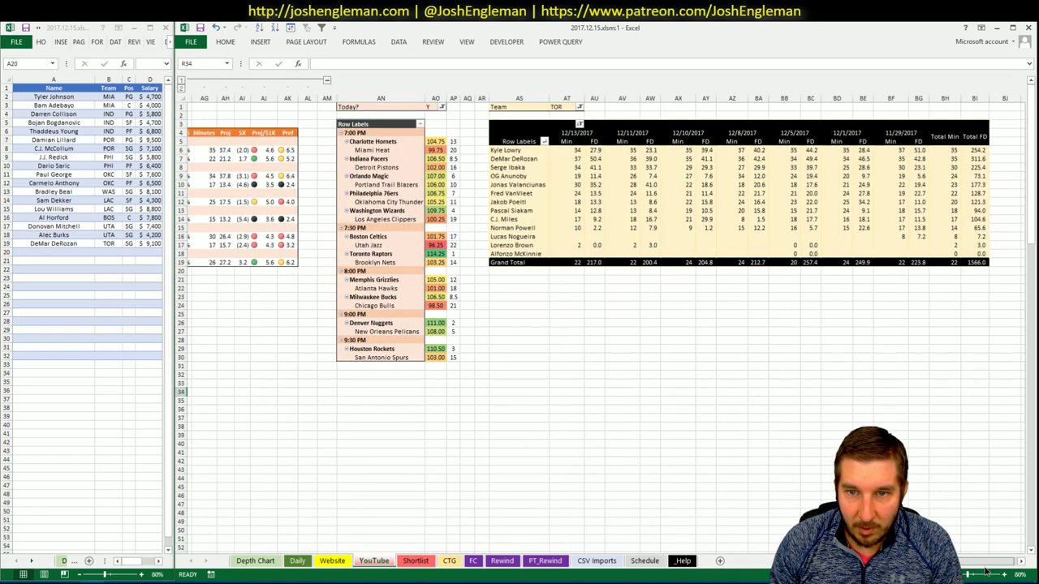
scroll(986, 573, "left", 5)
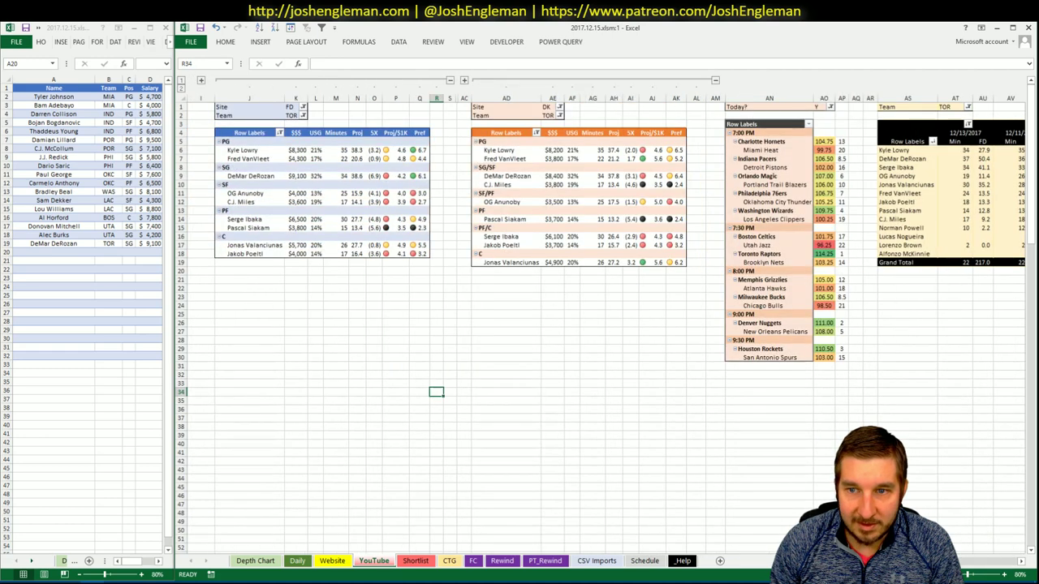
- Switch to the browser, clear the table selection and review the Raptors' Shooting: Frequency table
left_click(42, 579)
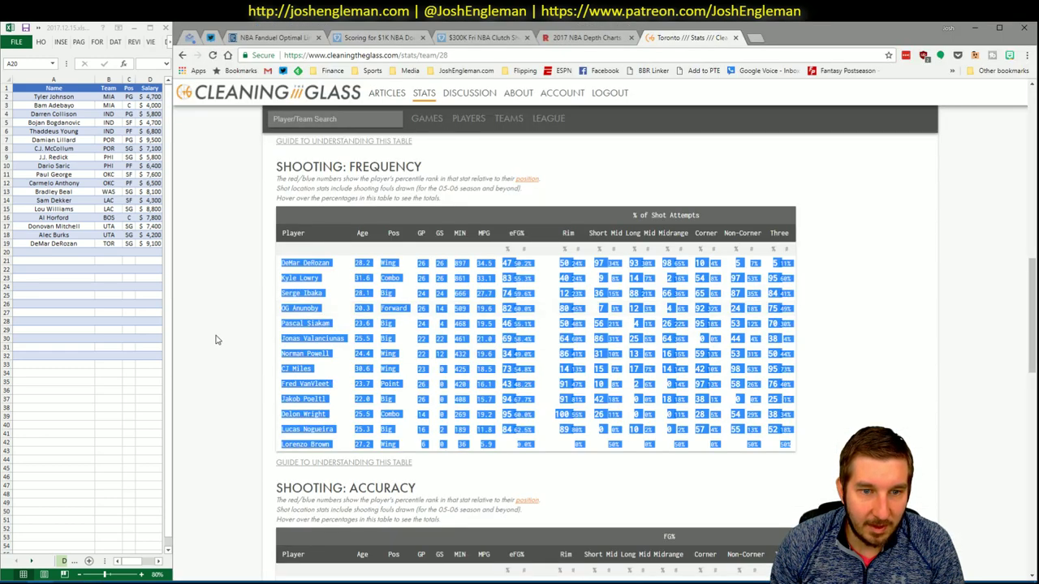
left_click(217, 339)
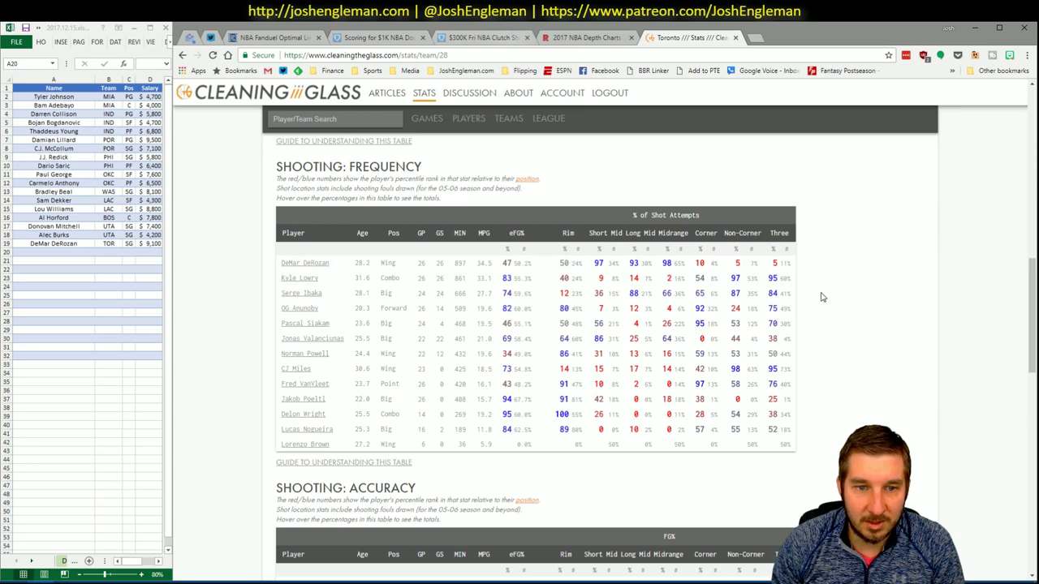
key("alt+Tab")
key("alt+Tab")
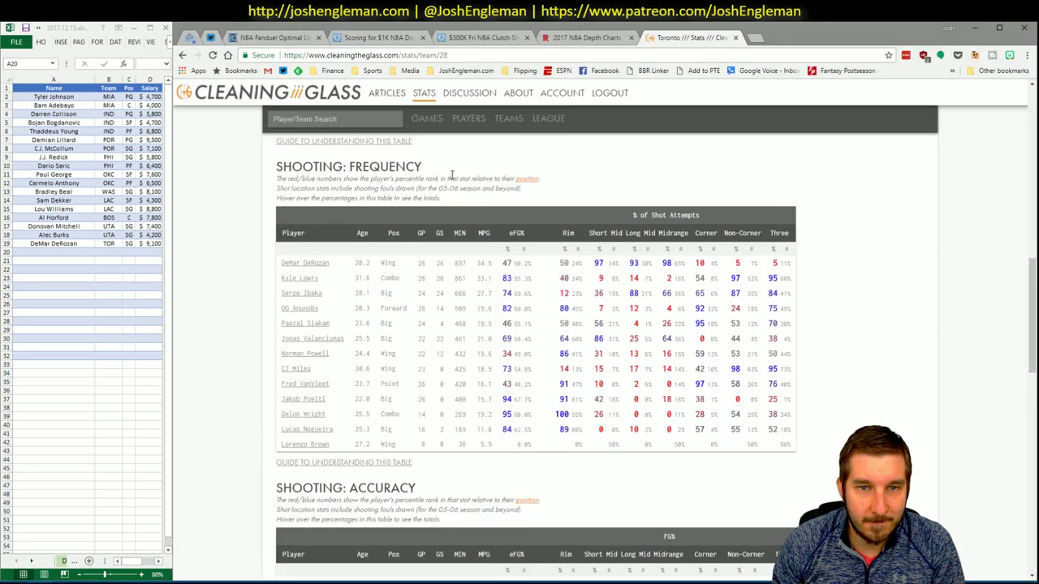
- On the FantasyCruncher FanDuel page, show only centers and open the game log for Jonas Valanciunas
left_click(262, 39)
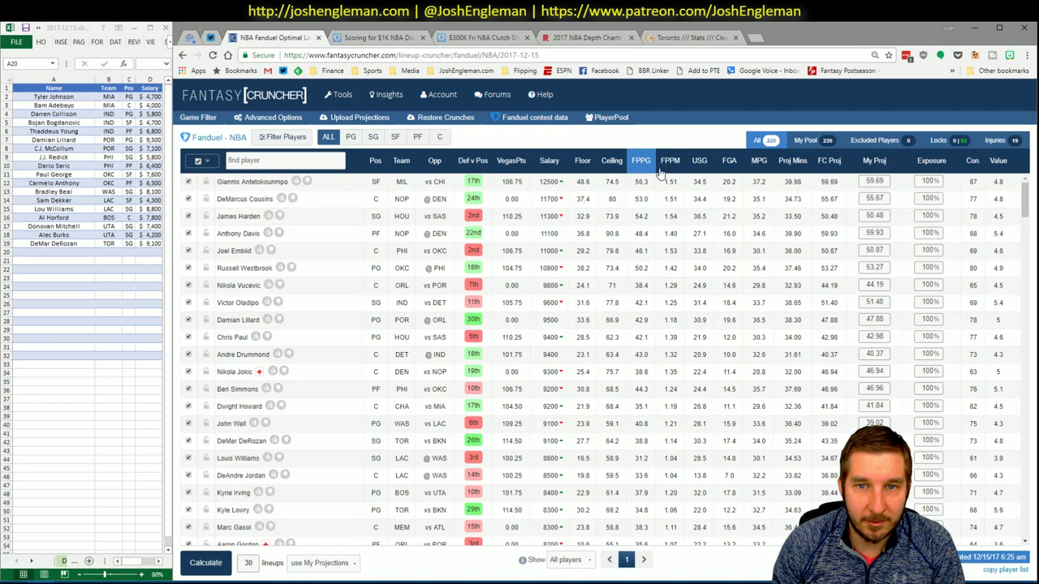
left_click(439, 138)
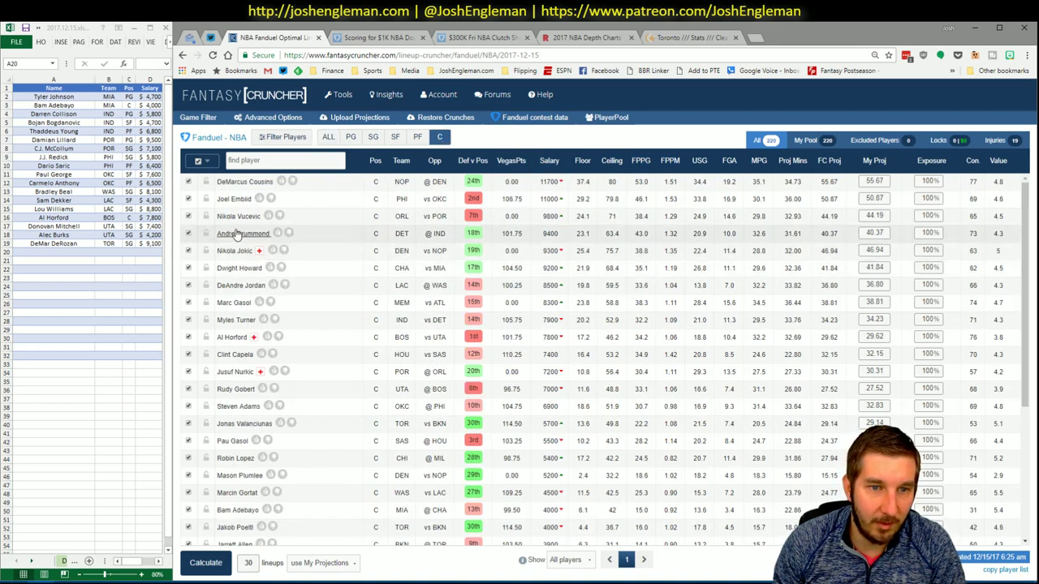
left_click(238, 425)
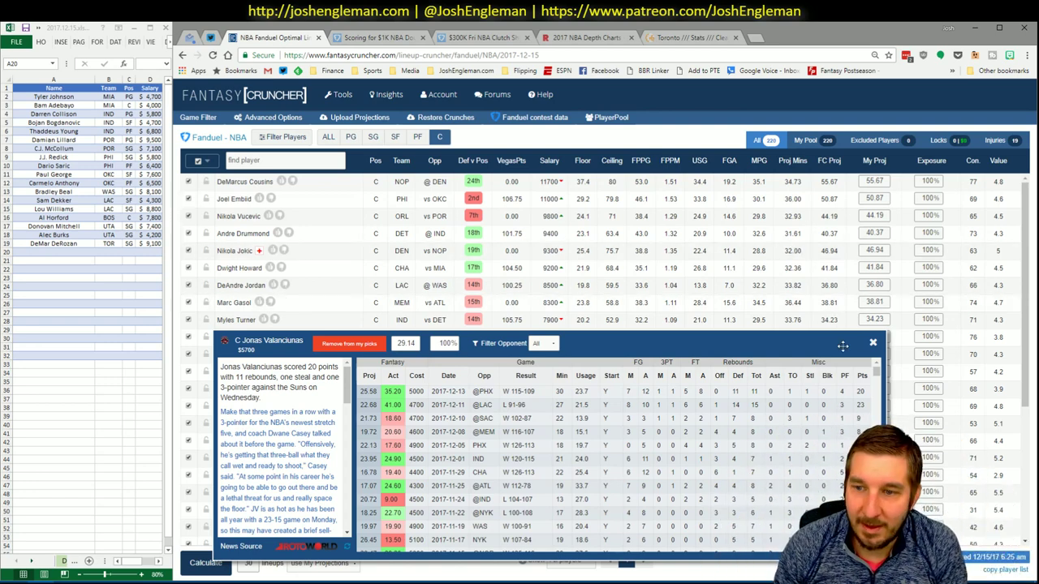
- Close the Jonas Valanciunas game log and switch to the workbook's YouTube sheet to review the Toronto players' projections
left_click(873, 342)
key("alt+Tab")
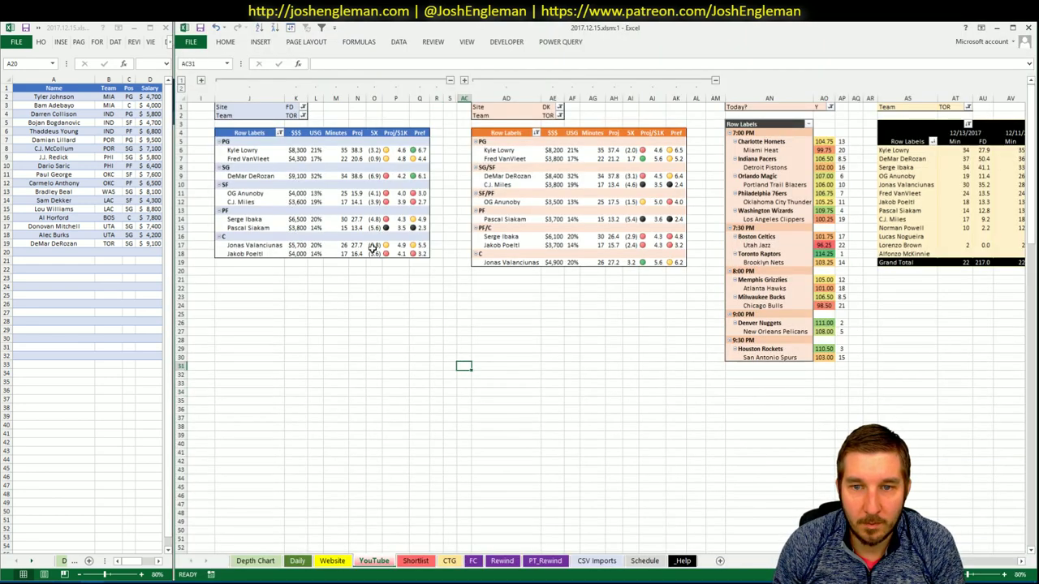
left_click(595, 287)
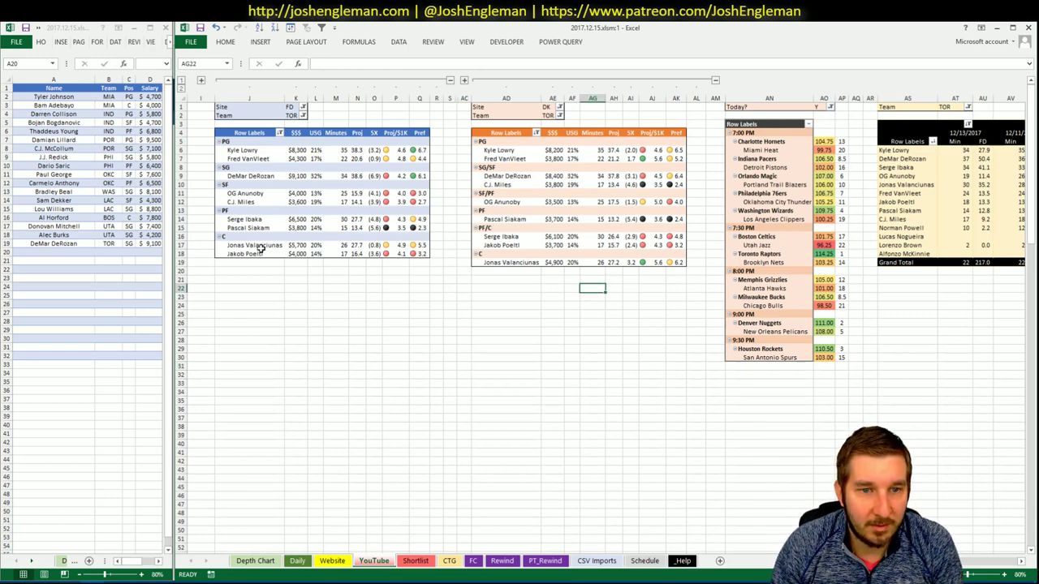
- Switch to the FantasyCruncher FanDuel page, show only power forwards and review the game log for Serge Ibaka
key("alt+Tab")
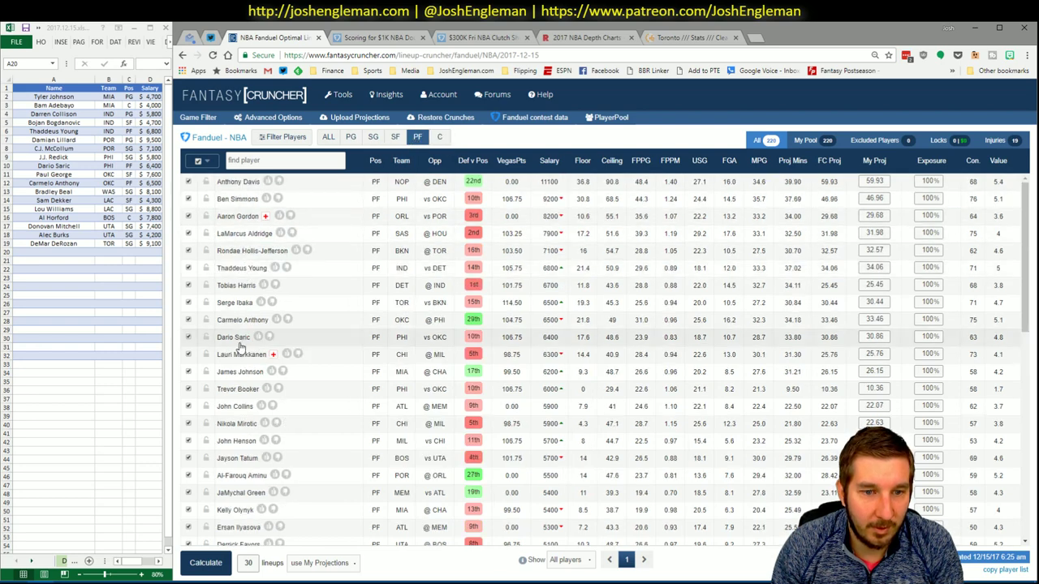
left_click(235, 302)
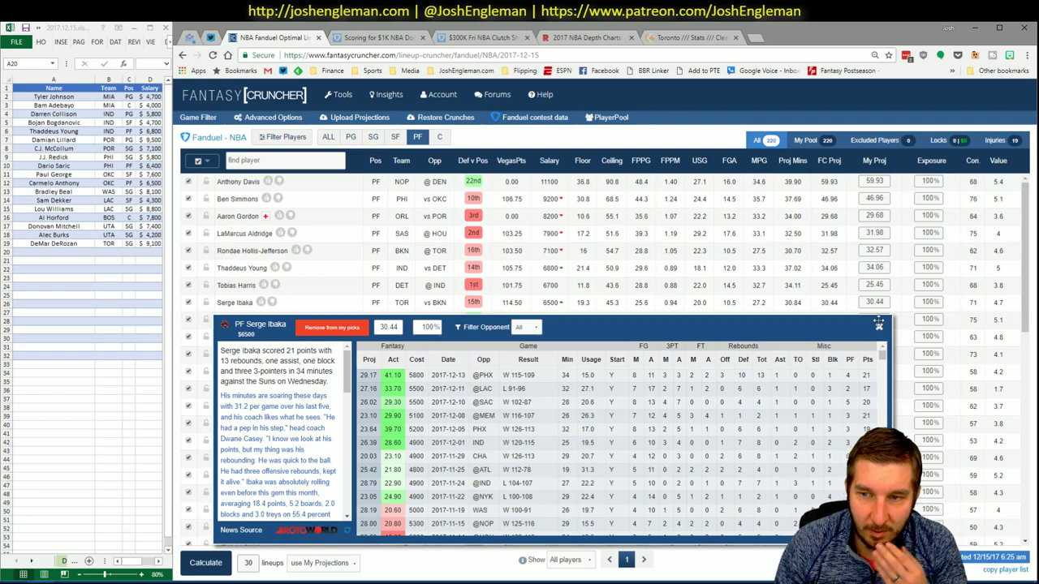
left_click(879, 327)
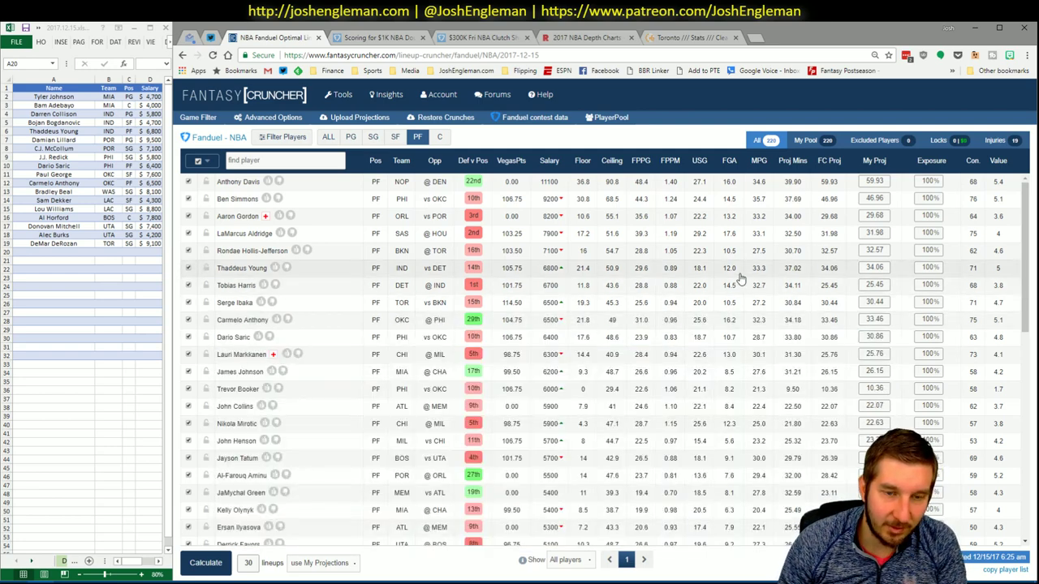
- Return to the YouTube sheet and compare Toronto's projections with the players' minutes and FD points in recent games
key("alt+Tab")
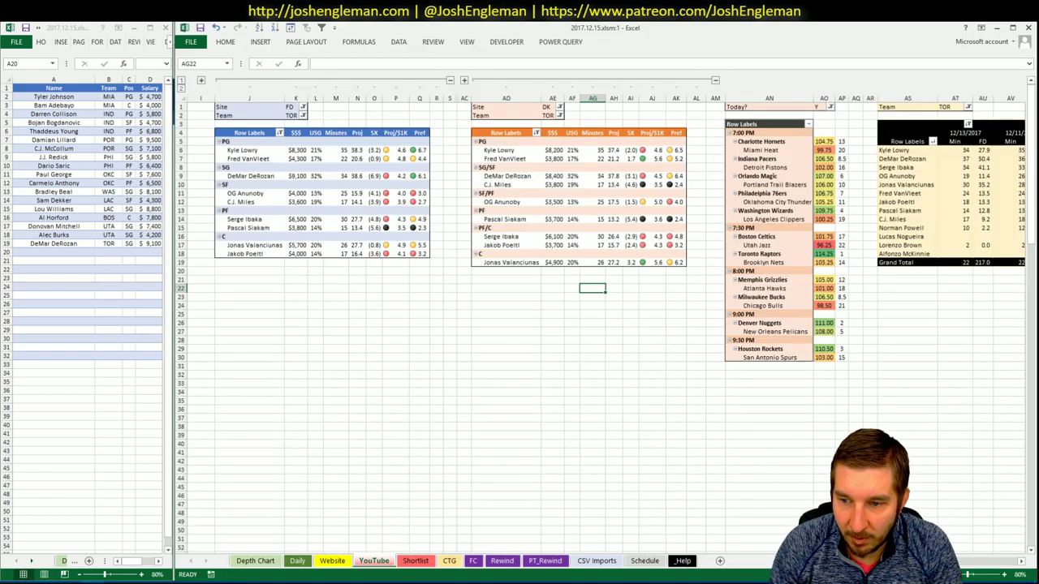
scroll(991, 570, "right", 5)
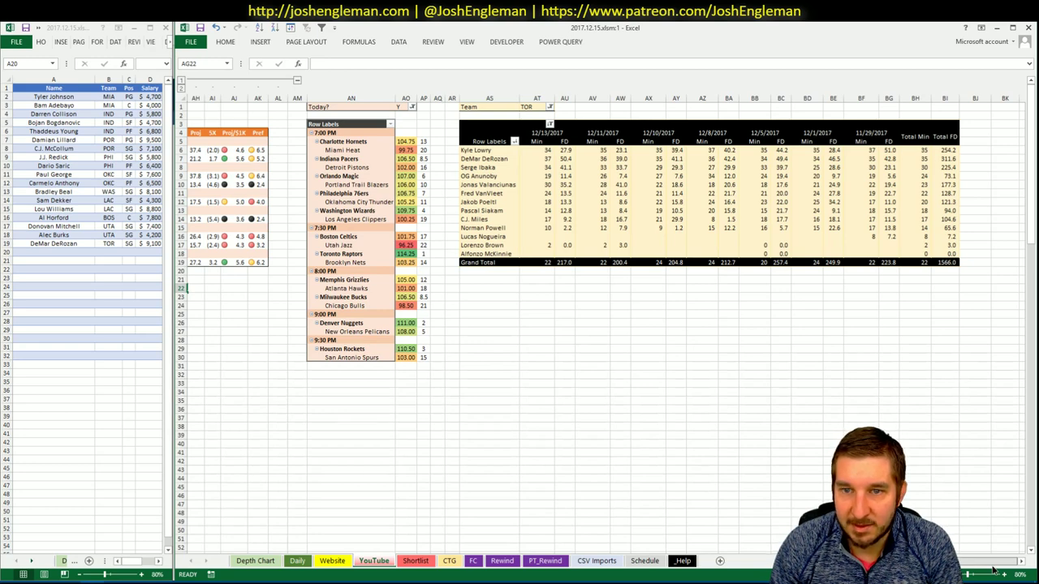
scroll(636, 498, "left", 8)
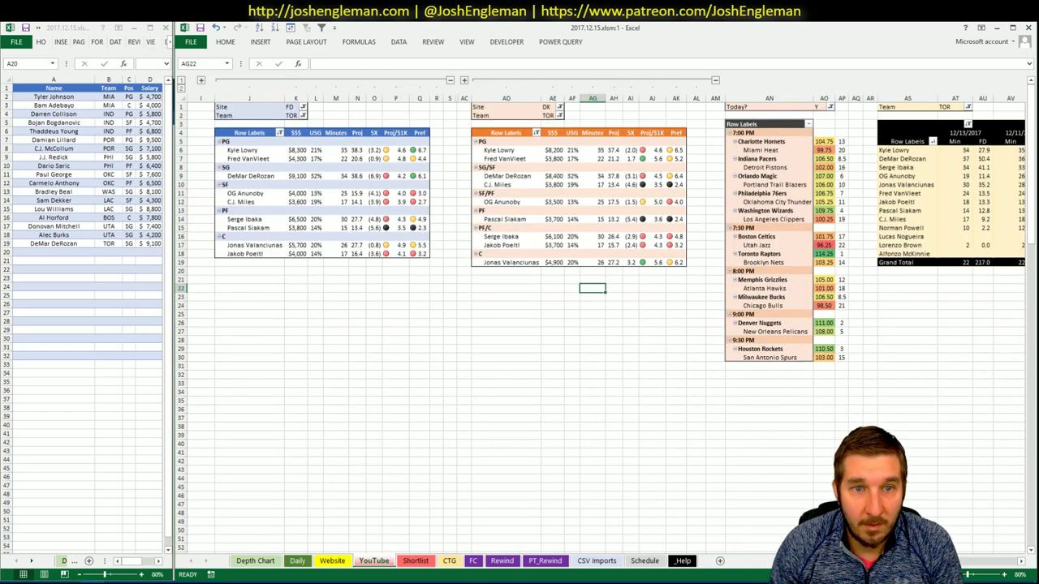
scroll(606, 314, "right", 3)
scroll(605, 314, "left", 3)
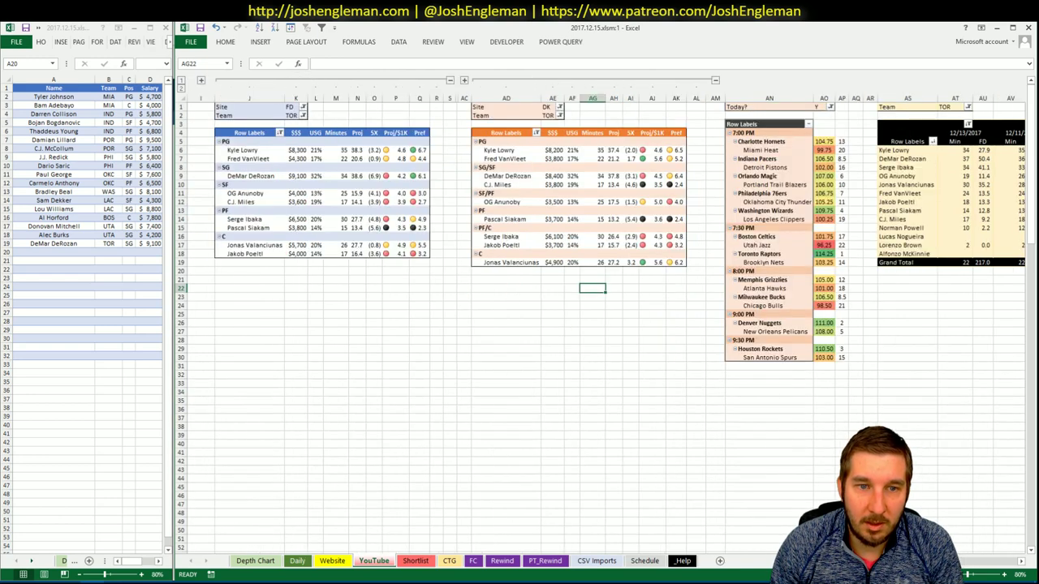
scroll(1016, 555, "right", 8)
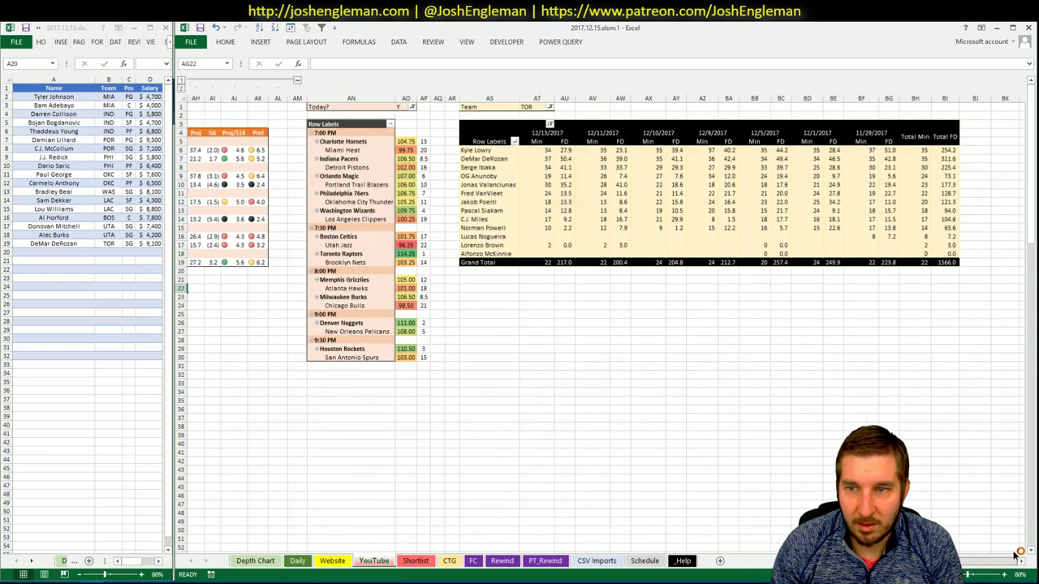
scroll(605, 325, "left", 8)
- Add Serge Ibaka to the next empty Name row of the player shortlist
left_click(54, 251)
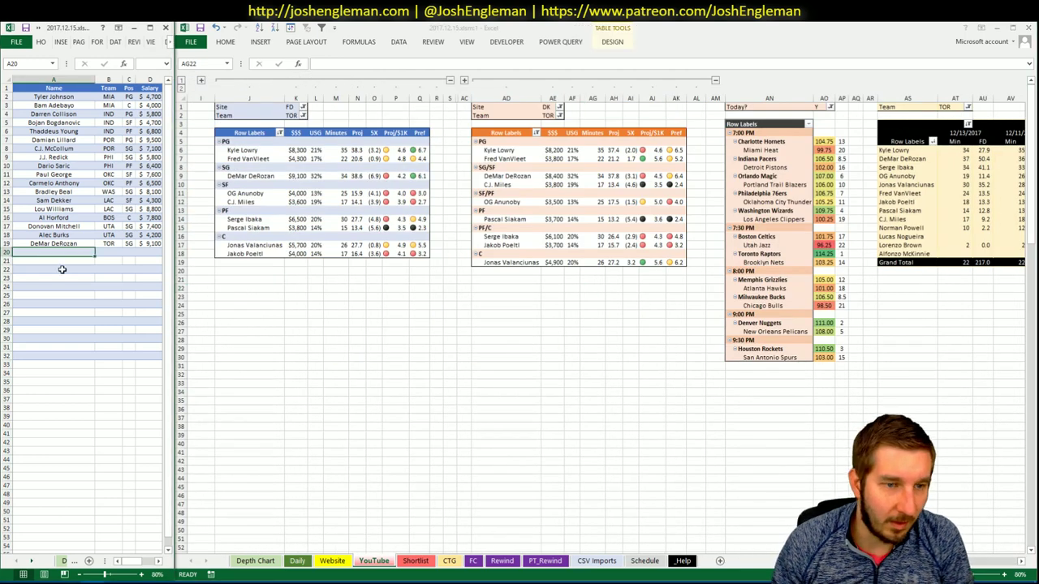
type("Serge Ibaka")
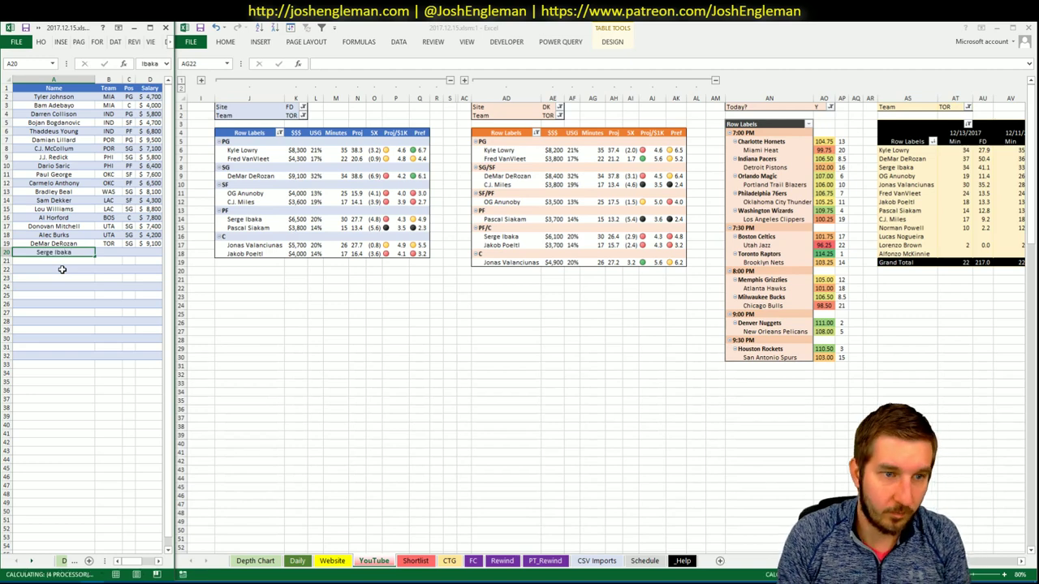
key("Return")
left_click(592, 288)
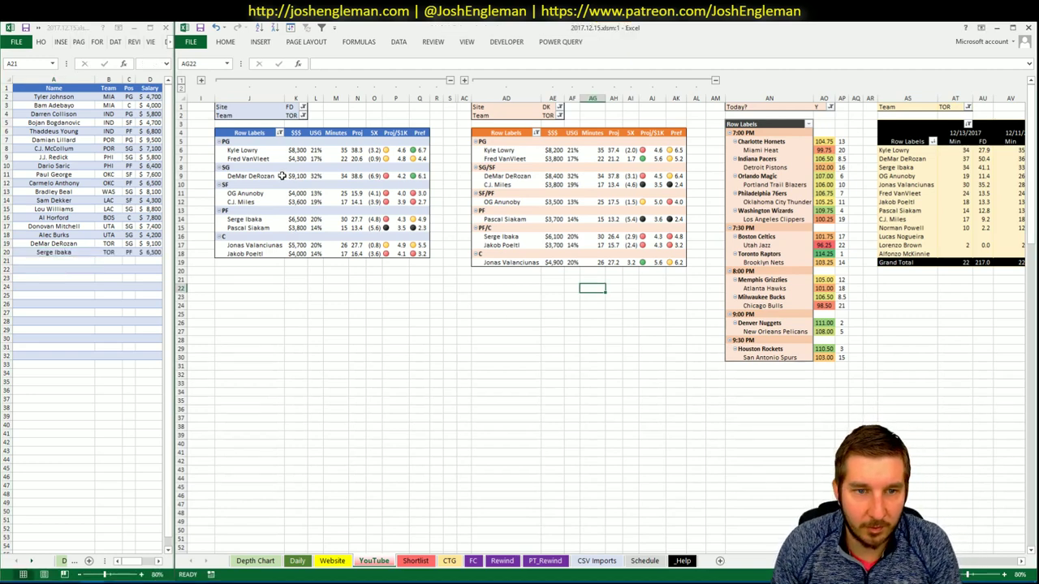
- Set the Team filter to BRK on the FD projections, DK projections and recent-games tables
left_click(296, 114)
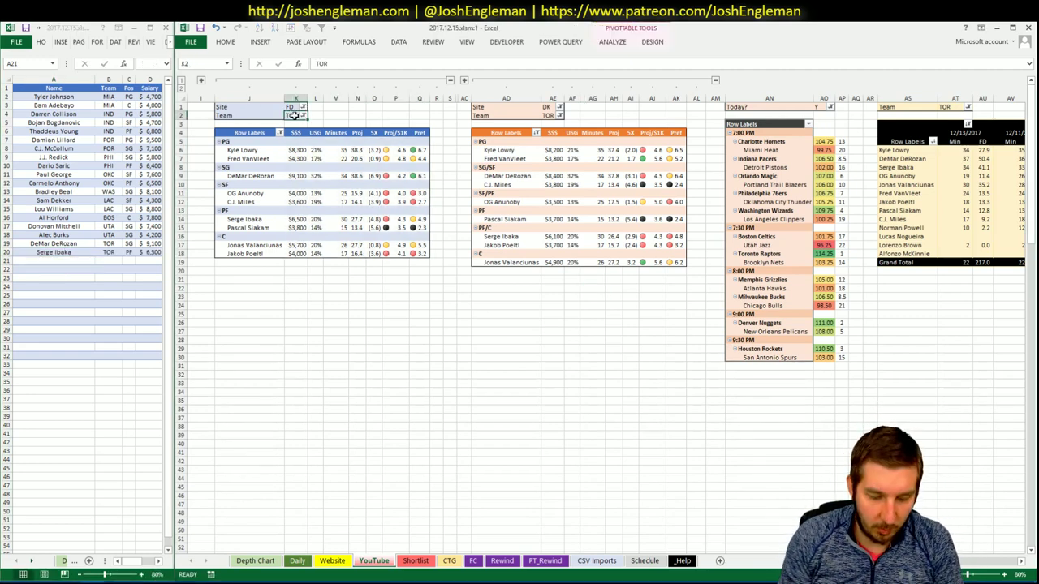
type("BRK")
key("Return")
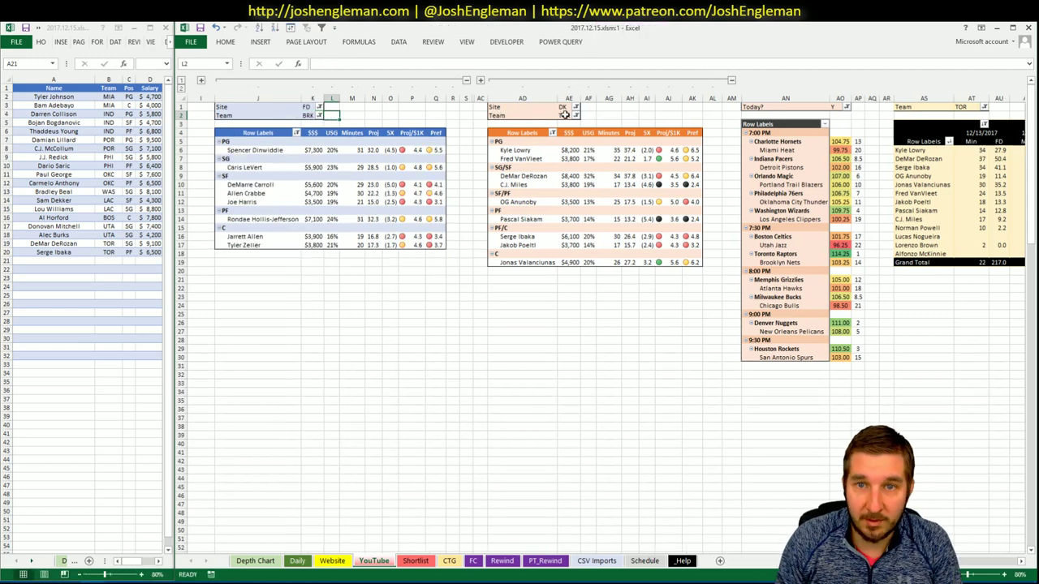
left_click(563, 115)
type("BRK")
key("Return")
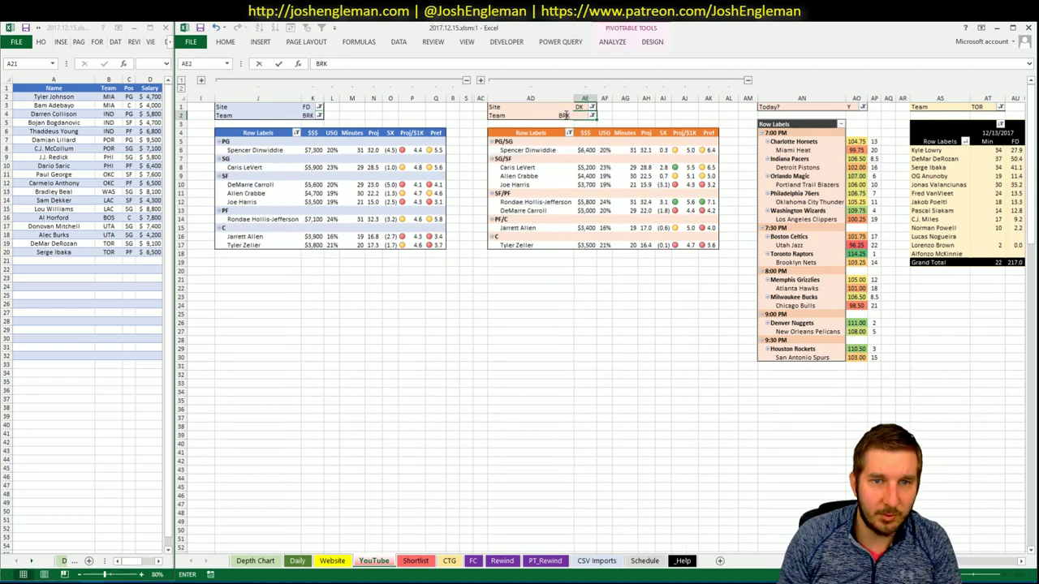
left_click(687, 280)
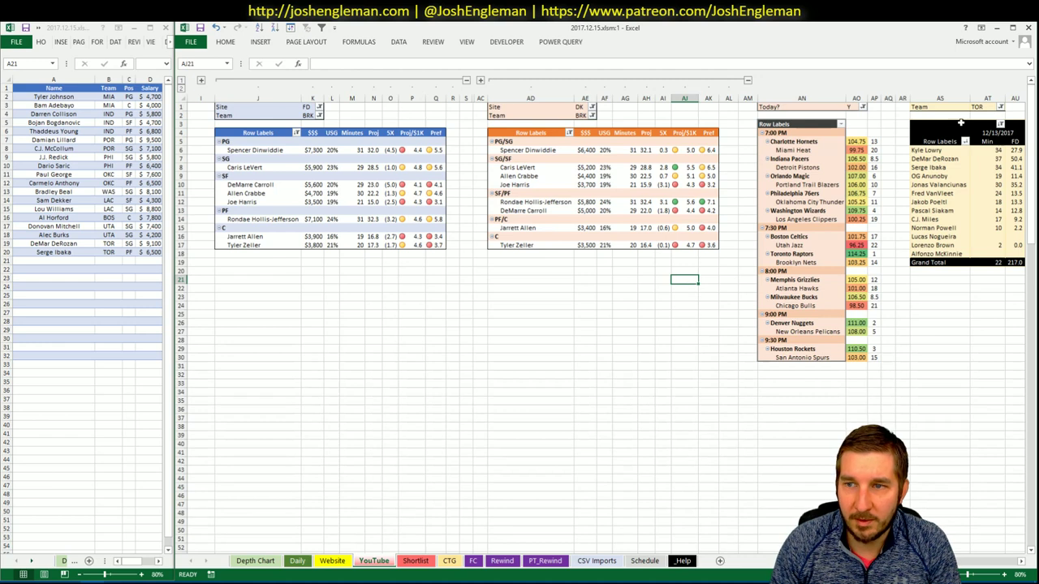
left_click(984, 108)
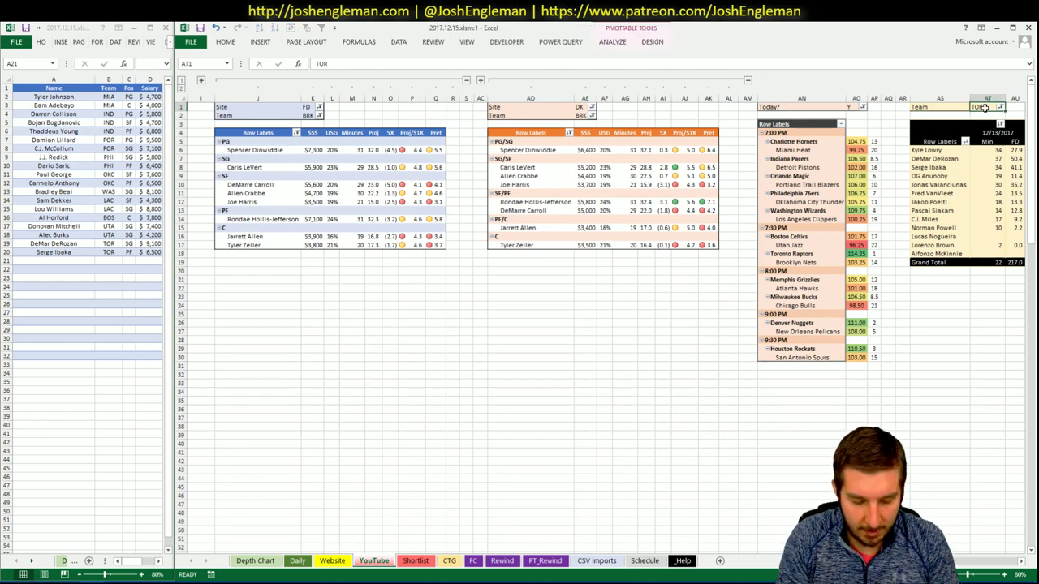
type("BRK")
key("Return")
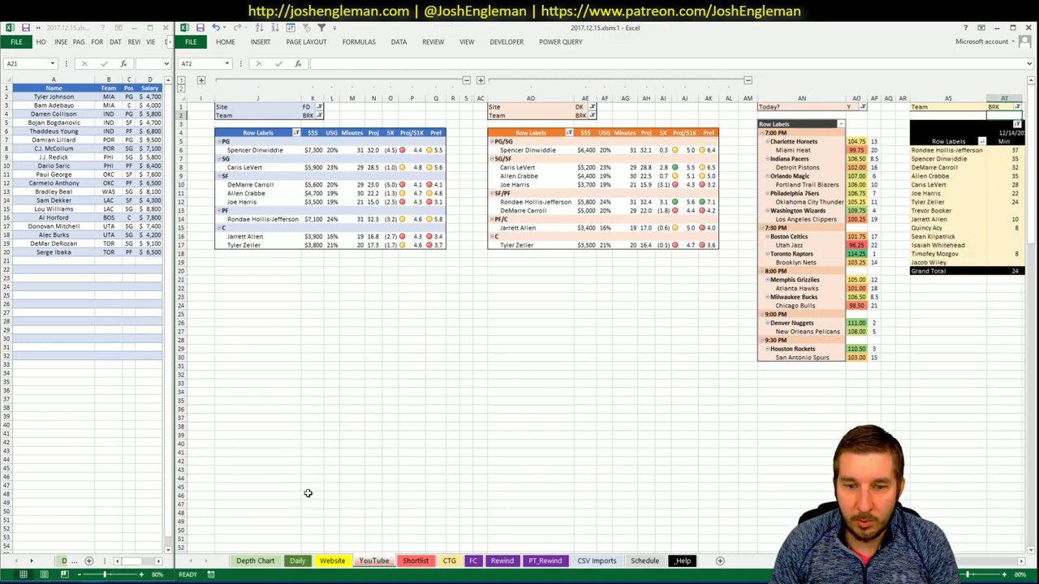
- Show the CTG sheet, switch to Cleaning the Glass in the browser and open the Brooklyn Nets team page
left_click(449, 561)
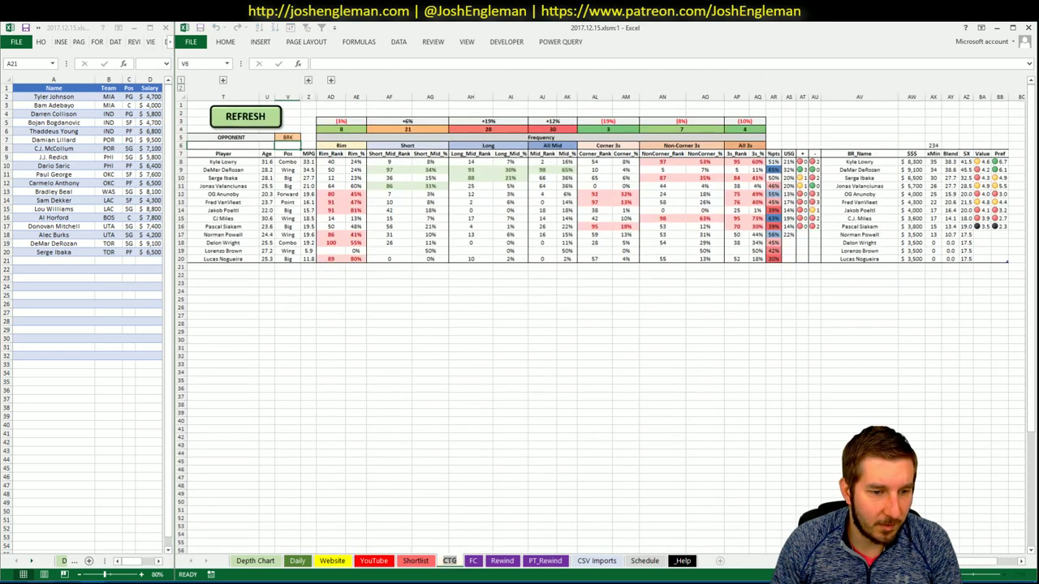
key("alt+Tab")
left_click(621, 37)
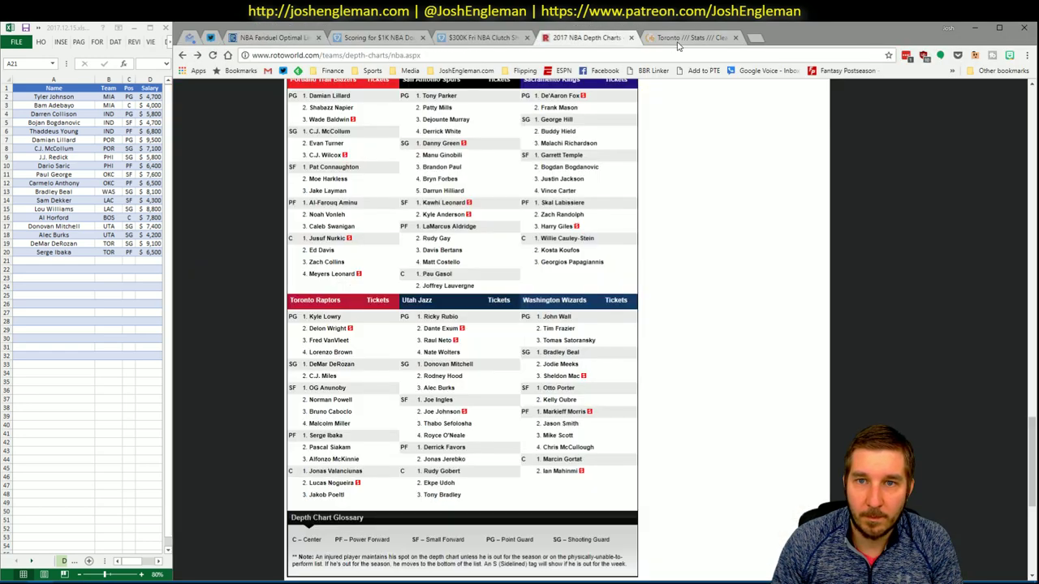
left_click(679, 44)
left_click(372, 121)
type("bro")
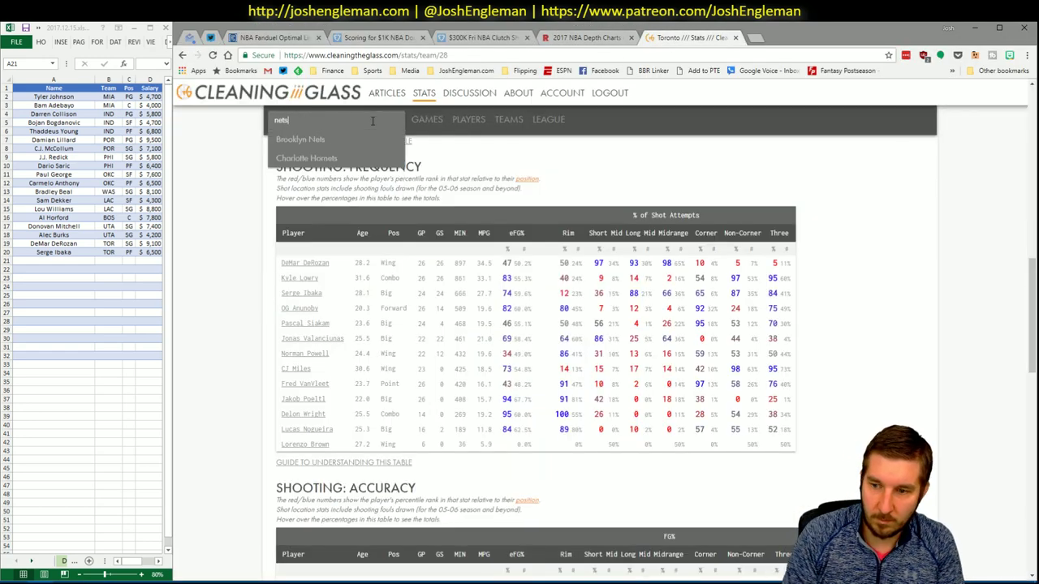
key("Down")
key("Return")
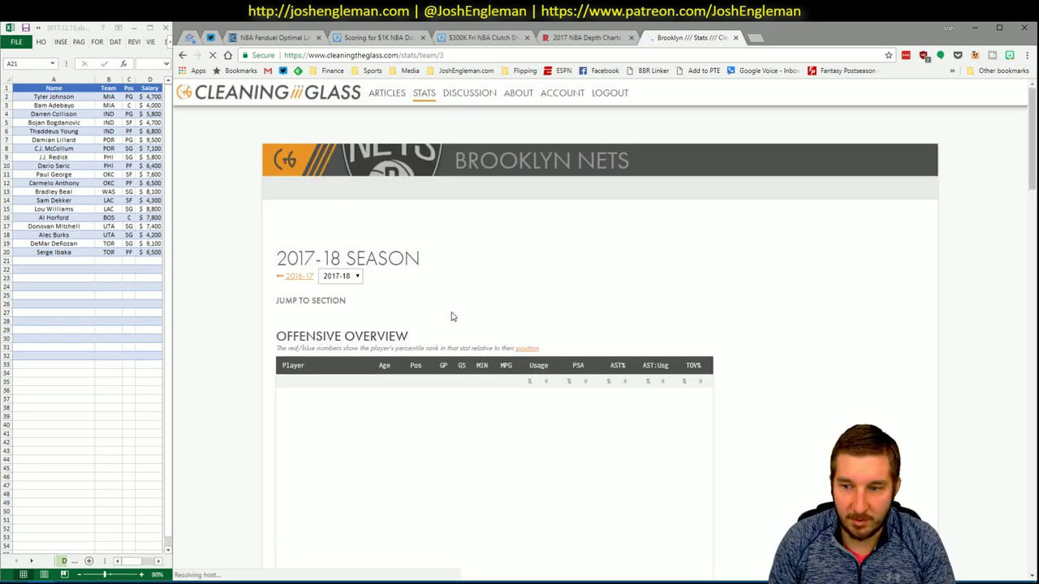
- Bring the Nets' Shooting: Frequency player rows into the CTG sheet and set the opponent to TOR
left_click(449, 312)
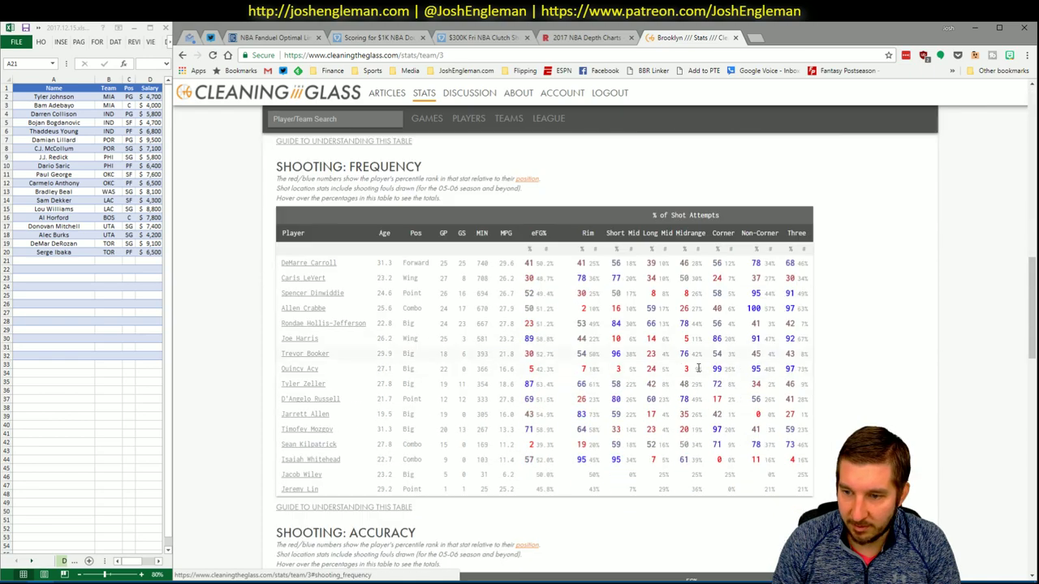
left_click_drag(811, 493, 280, 265)
key("alt+Tab")
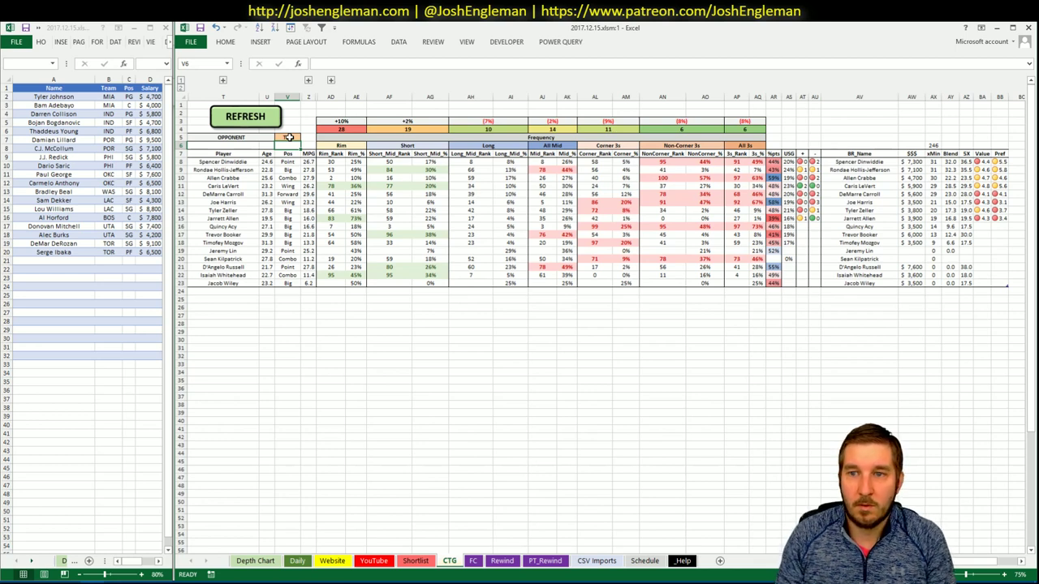
- Add Caris LeVert to the next empty Name row of the shortlist, correcting the surname's capitalization
left_click(58, 261)
type("C")
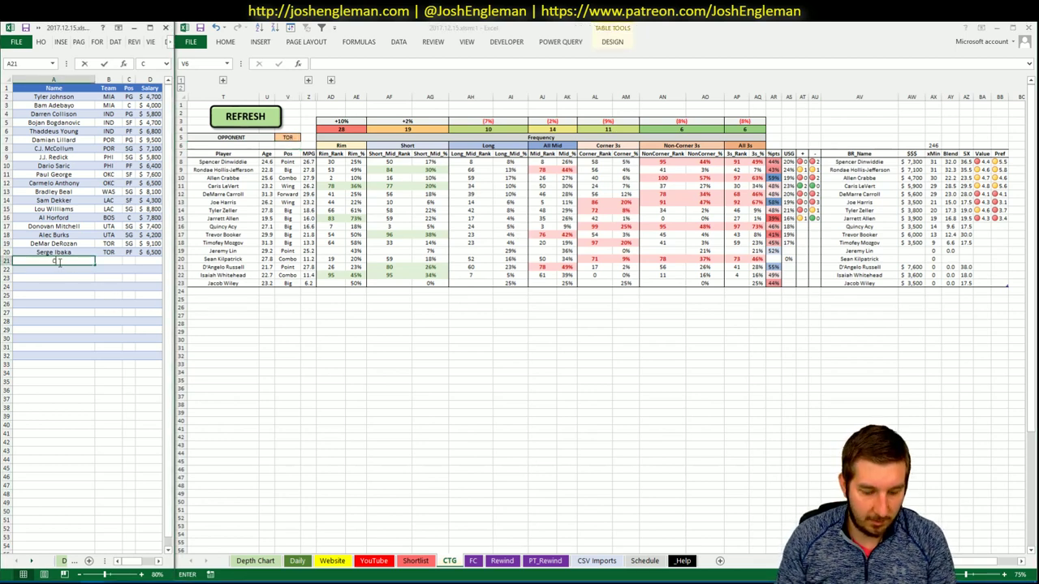
type("aris Le")
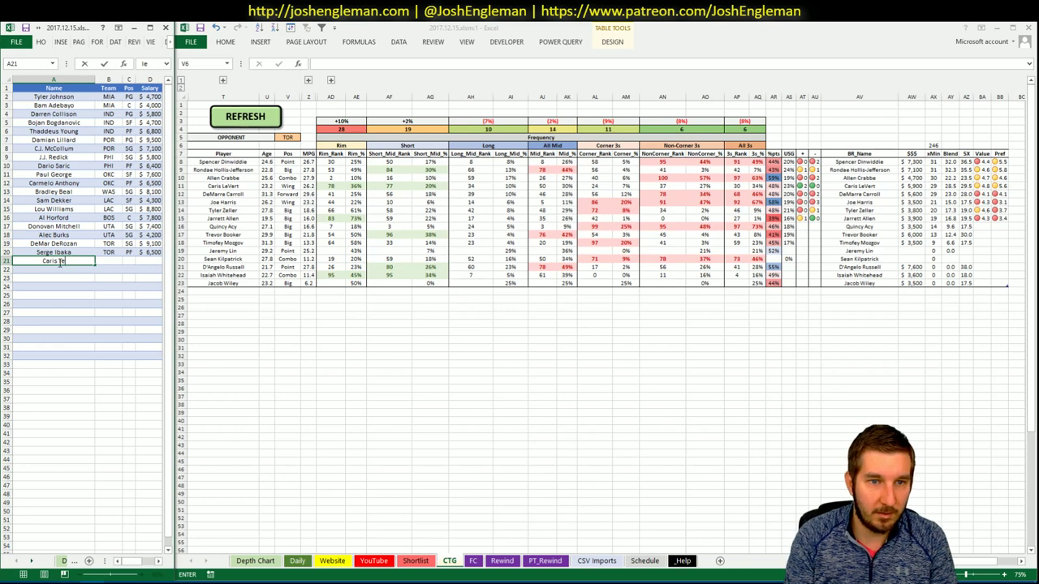
type("Vert")
key("Return")
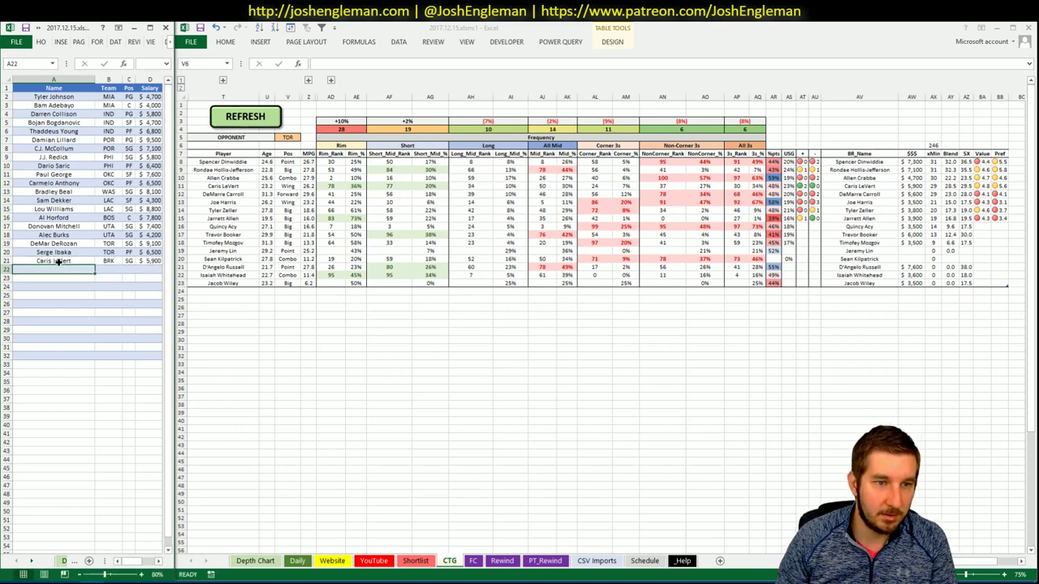
key("Up")
key("F2")
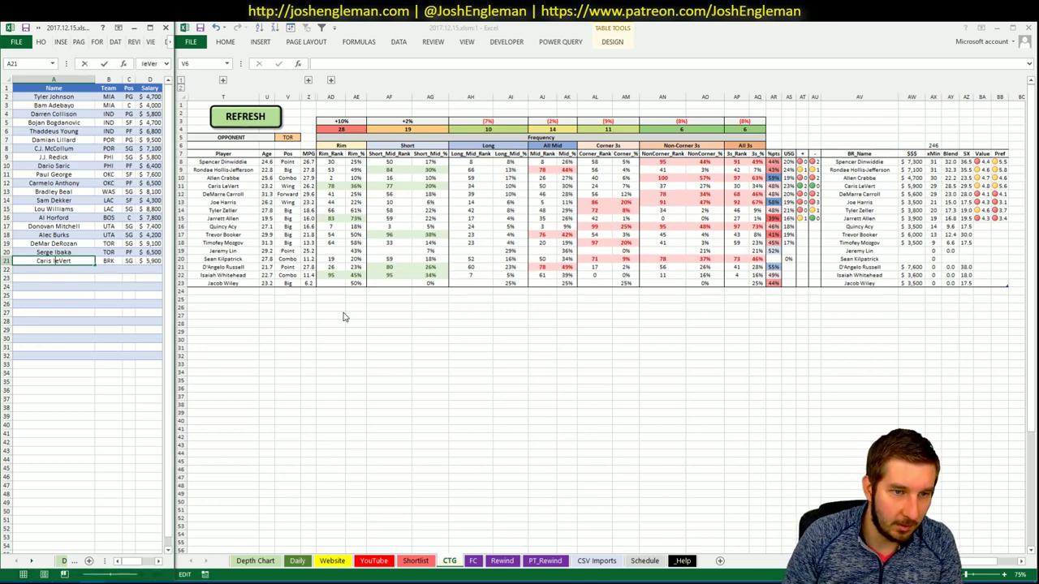
key("Return")
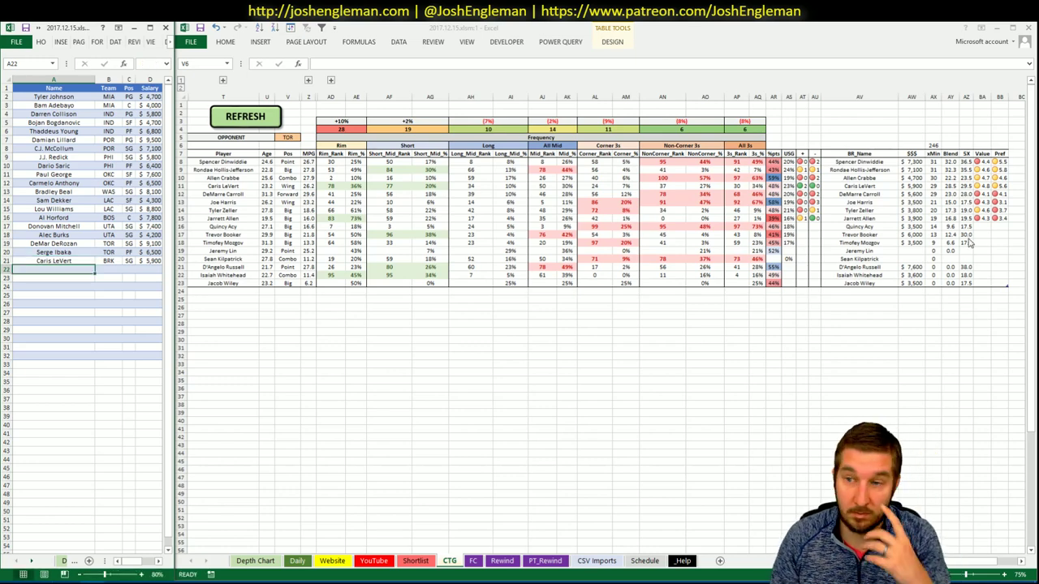
- On the FantasyCruncher FanDuel page, show only shooting guards and review the game log for Caris LeVert
left_click(45, 573)
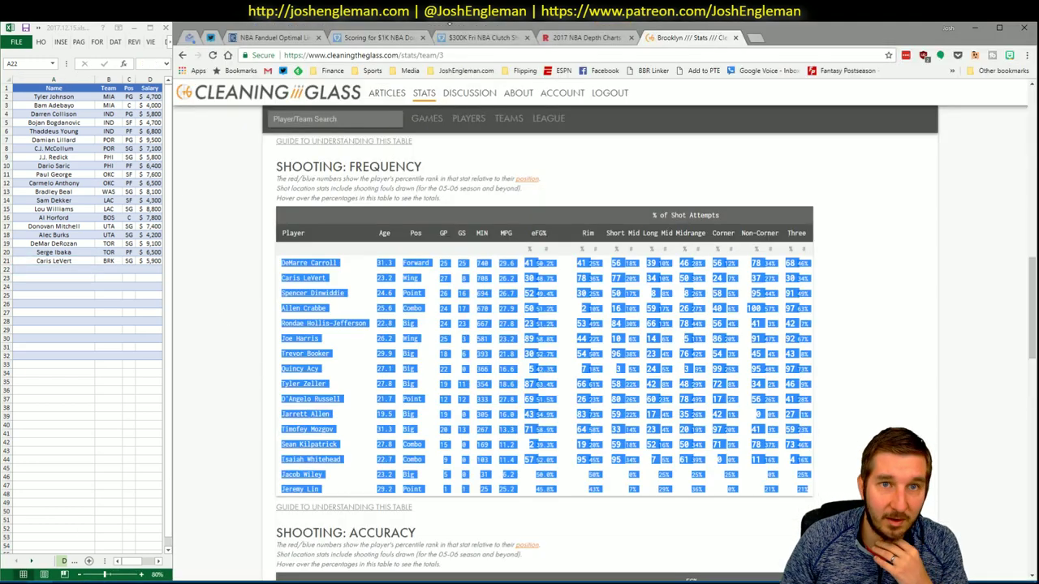
left_click(279, 40)
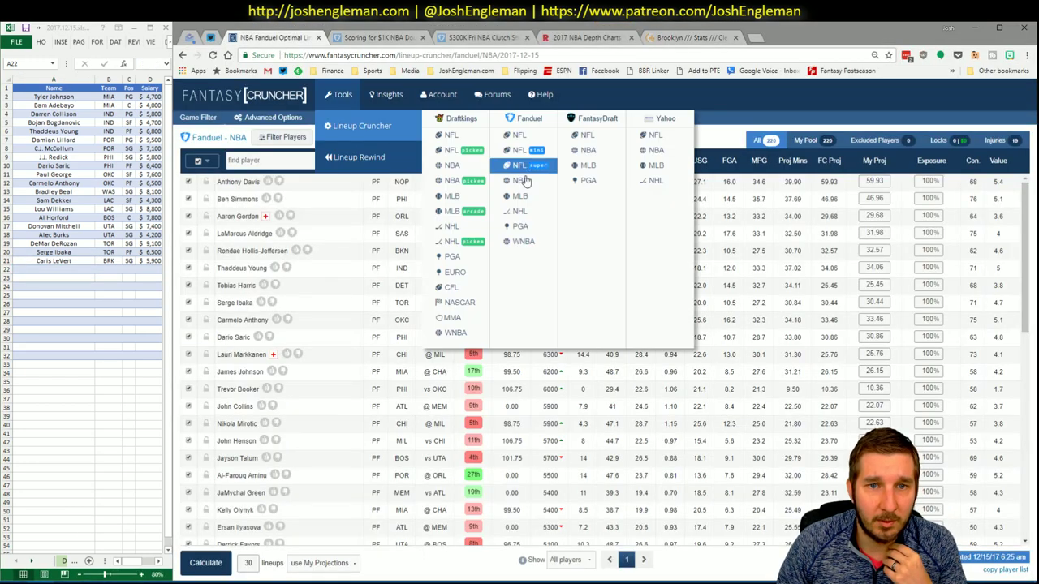
left_click(372, 139)
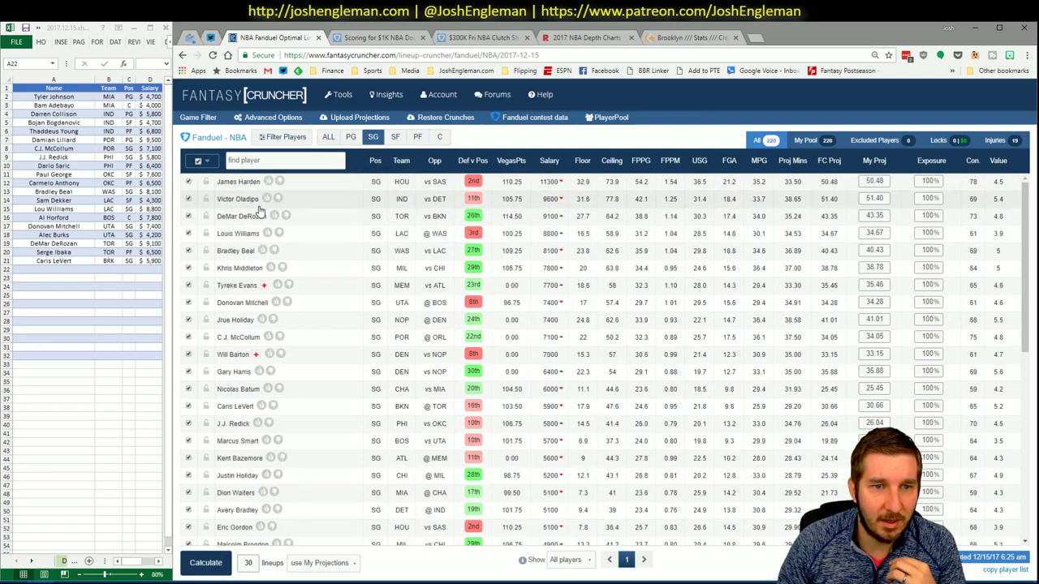
left_click(236, 407)
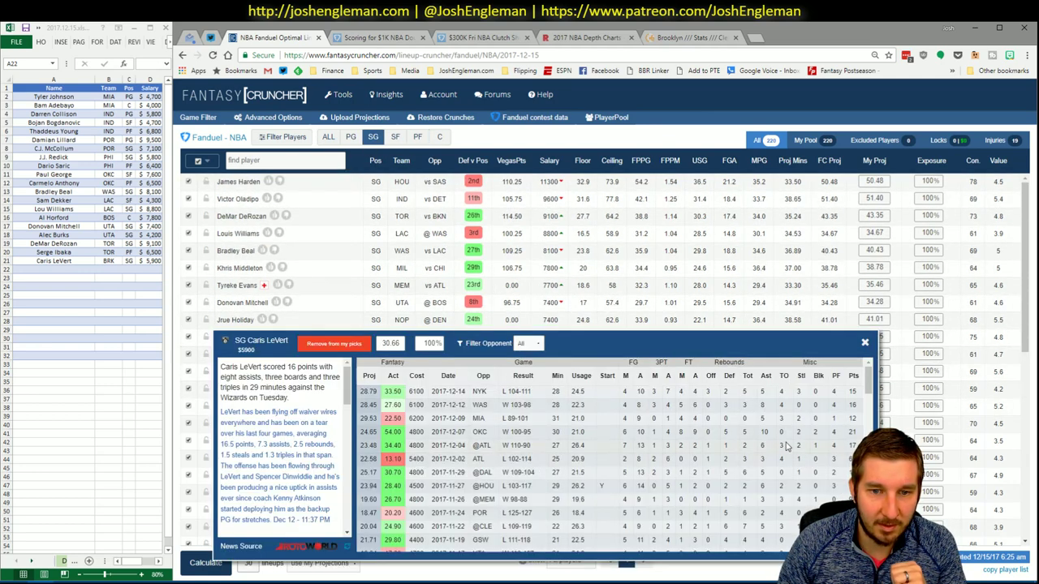
left_click(864, 343)
key("alt+Tab")
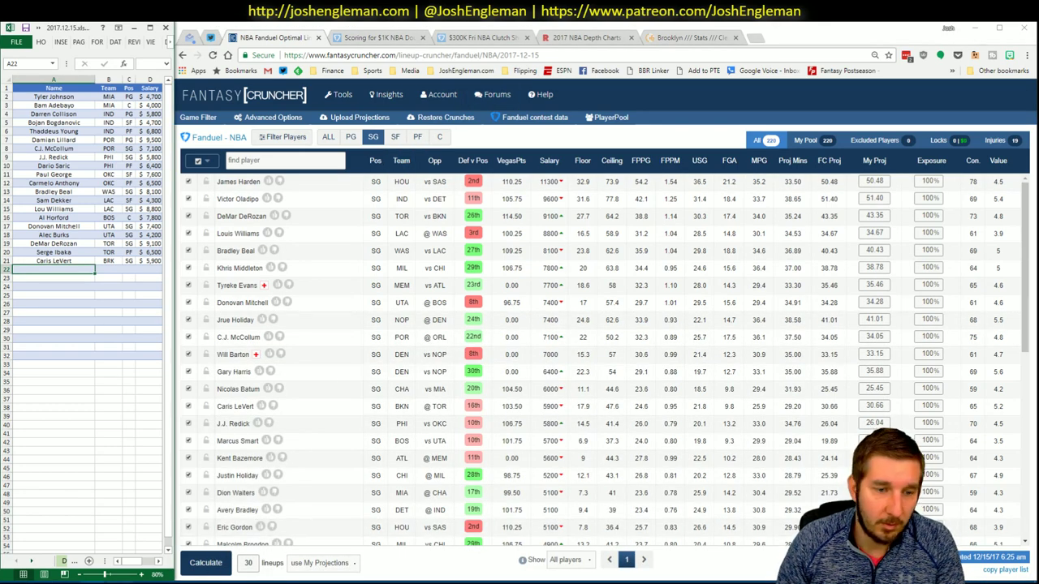
- On the FantasyCruncher FanDuel page, show only power forwards and review the game log for Rondae Hollis-Jefferson
mouse_move(95, 581)
left_click(96, 545)
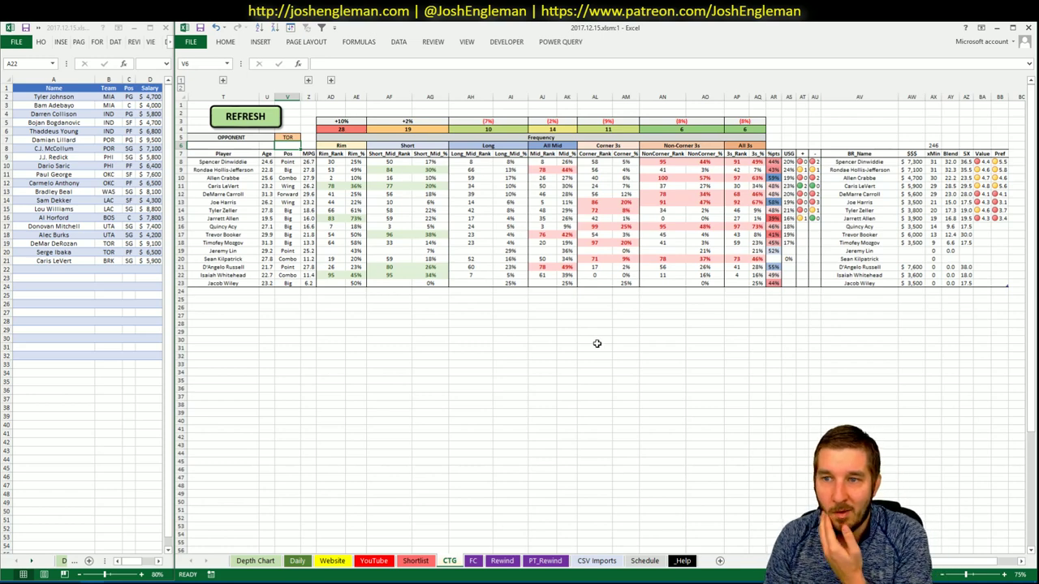
key("alt+Tab")
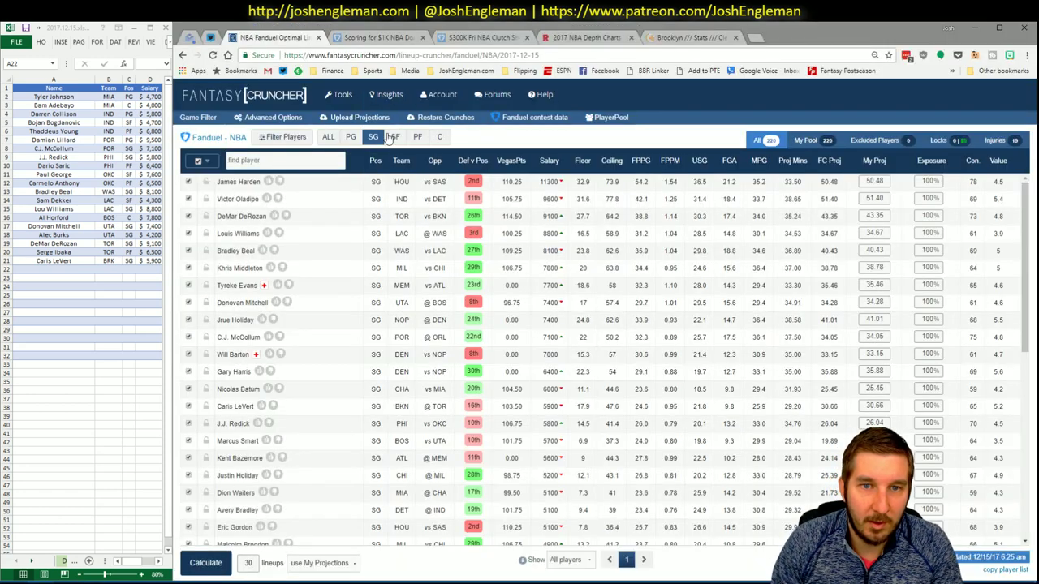
left_click(418, 136)
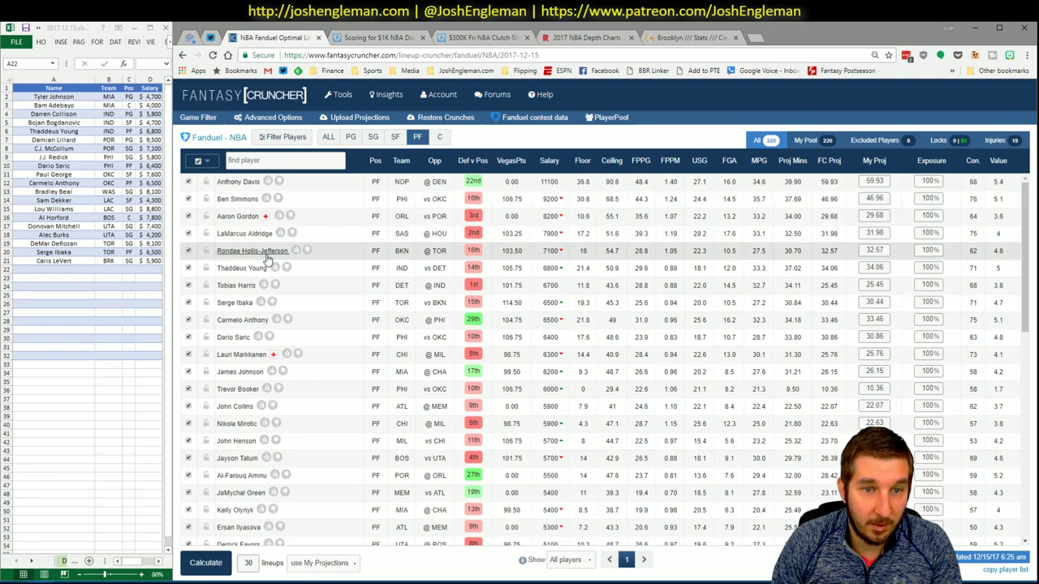
left_click(266, 258)
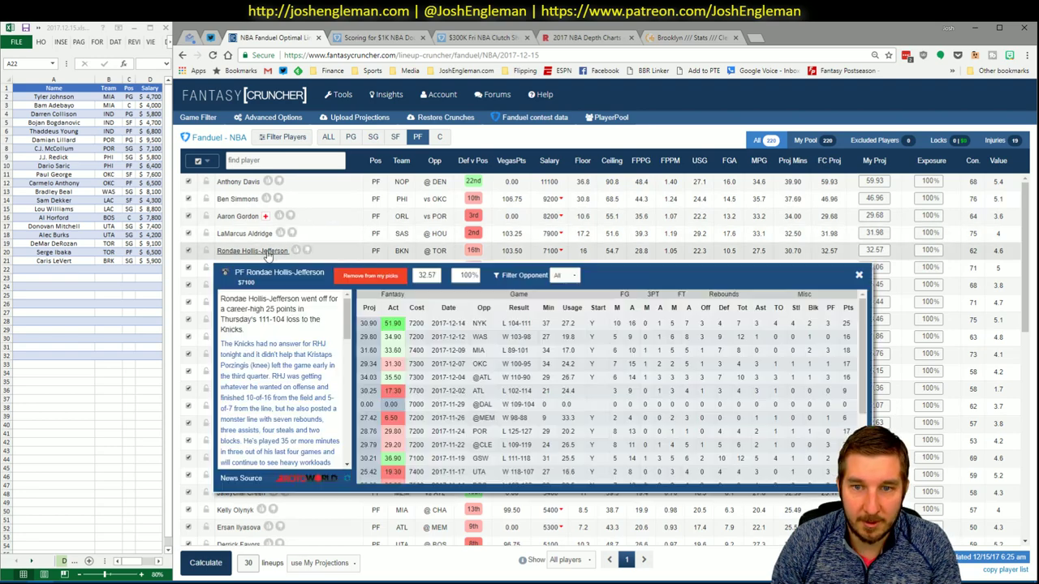
left_click(869, 274)
- Return to the workbook's YouTube sheet and review the Nets' minutes and FanDuel points by game date
key("alt+Tab")
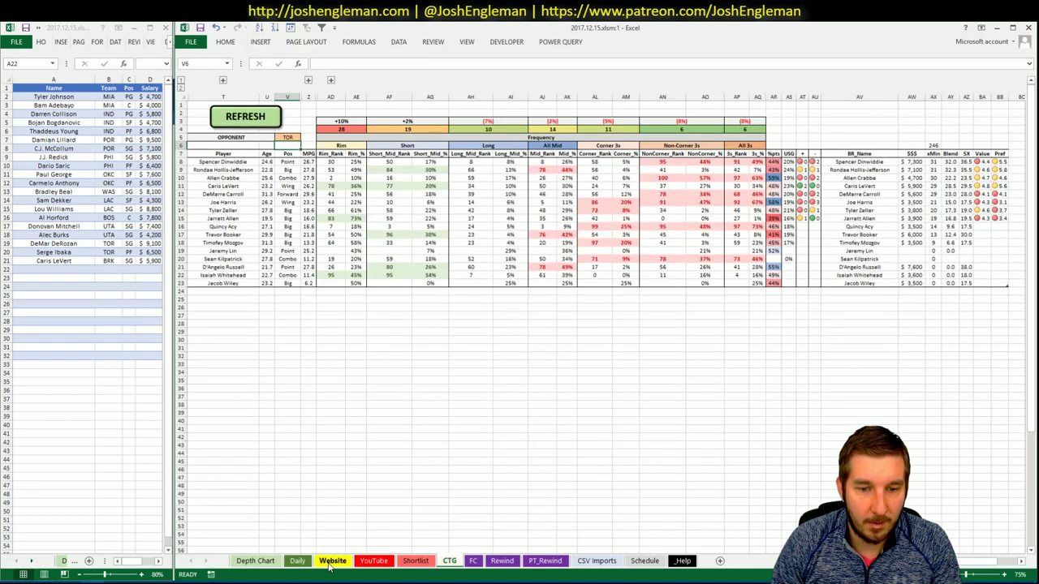
left_click(375, 561)
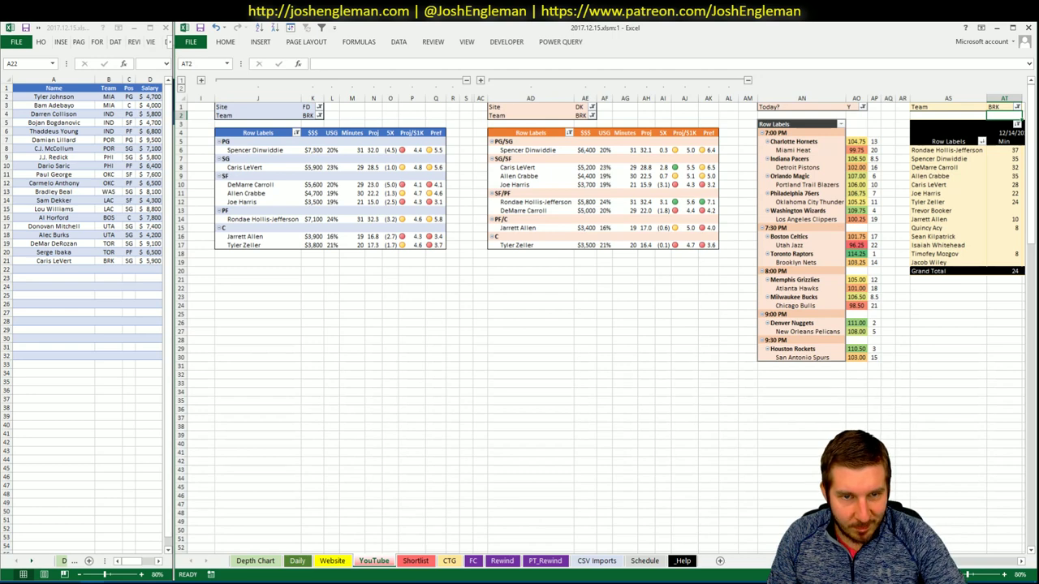
left_click(1016, 566)
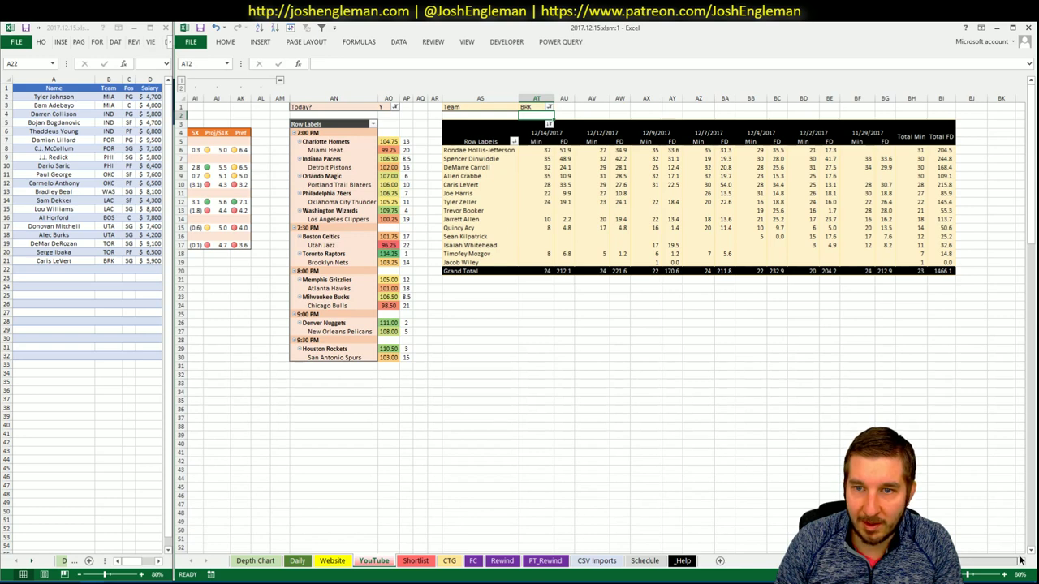
scroll(714, 506, "left", 10)
left_click(443, 379)
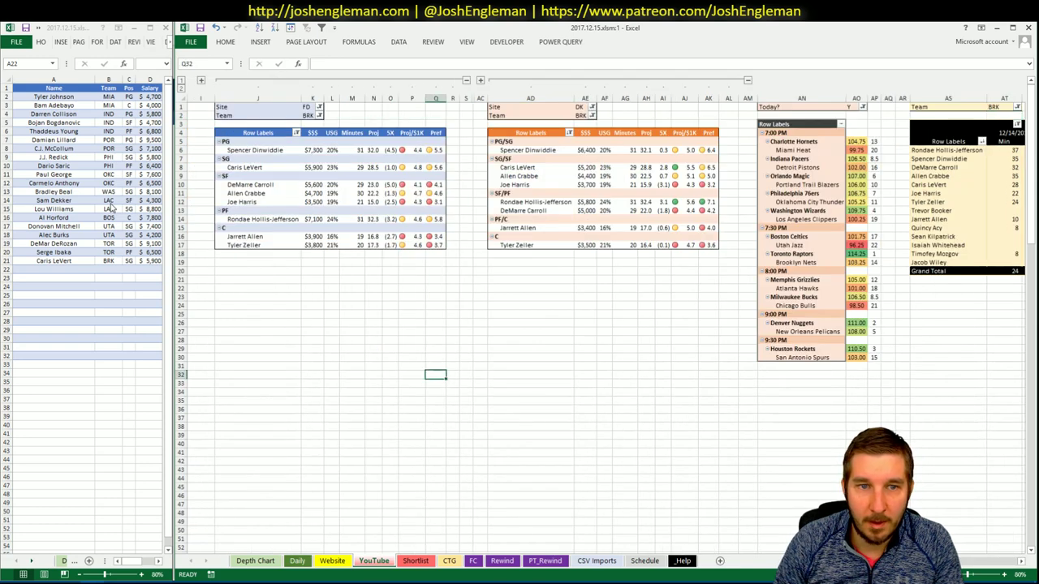
- Add Spencer Dinwiddie to the next empty Name row of the shortlist
left_click(83, 276)
type("Spe")
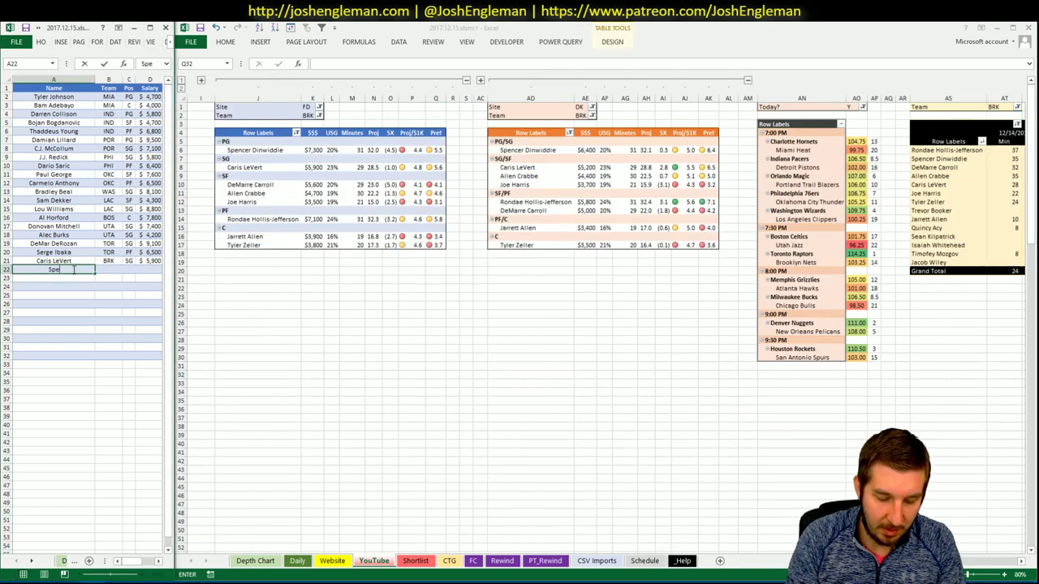
type("ncer Dinwiddie")
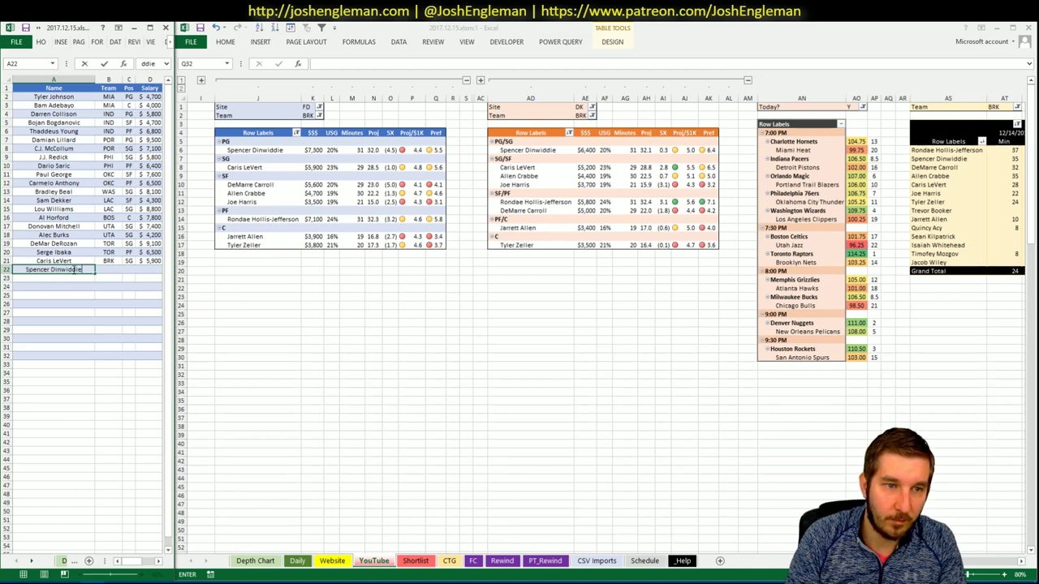
key("Return")
left_click(297, 334)
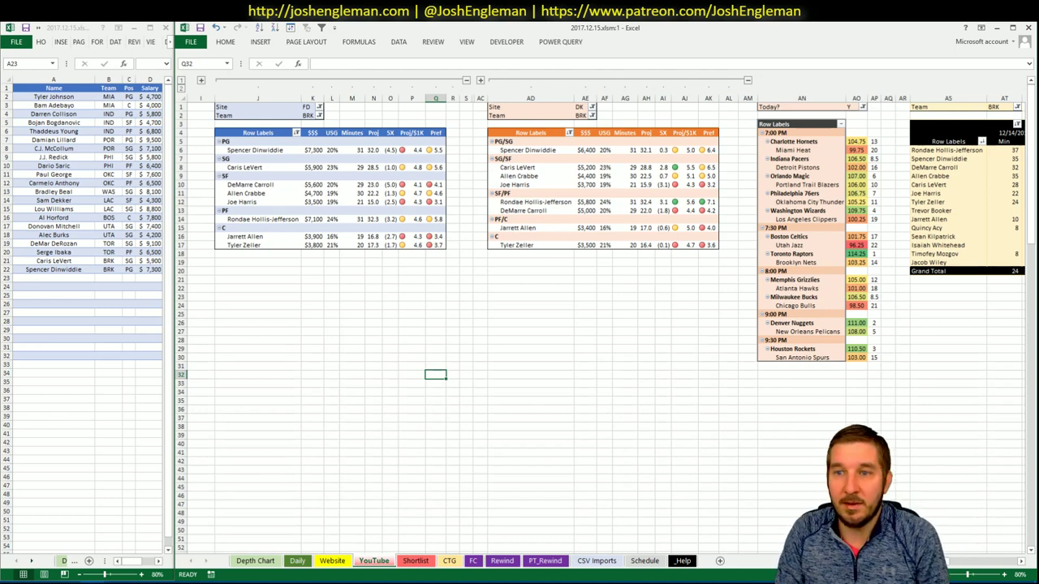
left_click(435, 331)
left_click(436, 263)
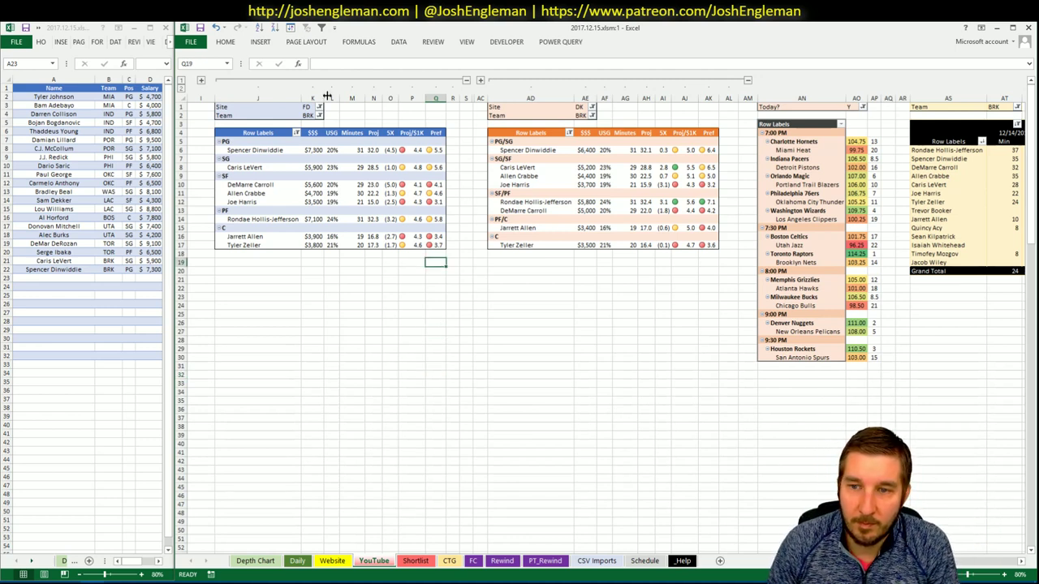
- Set the Team filter of both the FD and DK projection tables to MEM
left_click(309, 115)
type("MEM")
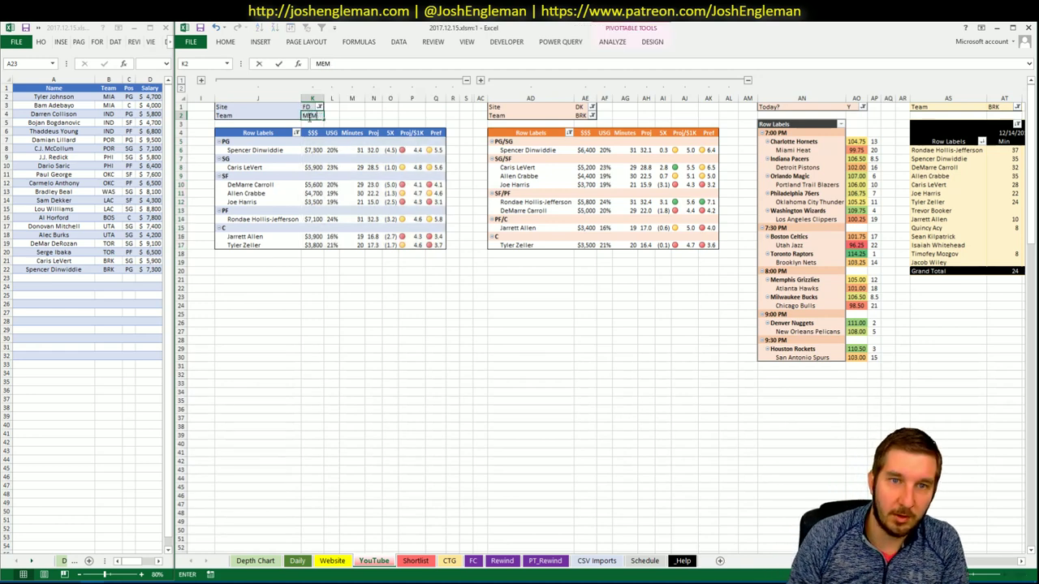
key("Return")
left_click(565, 115)
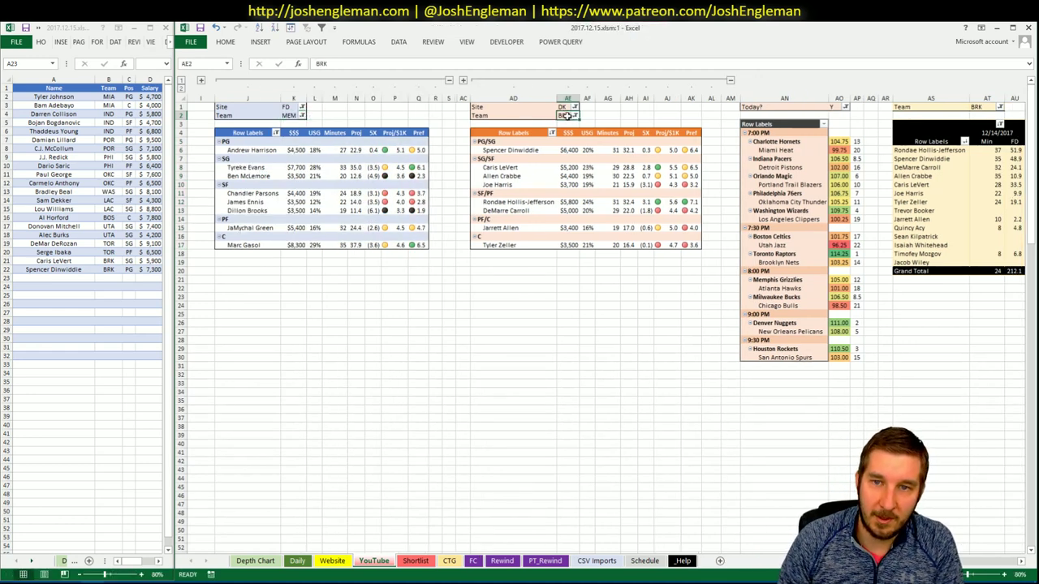
type("MEM")
key("Return")
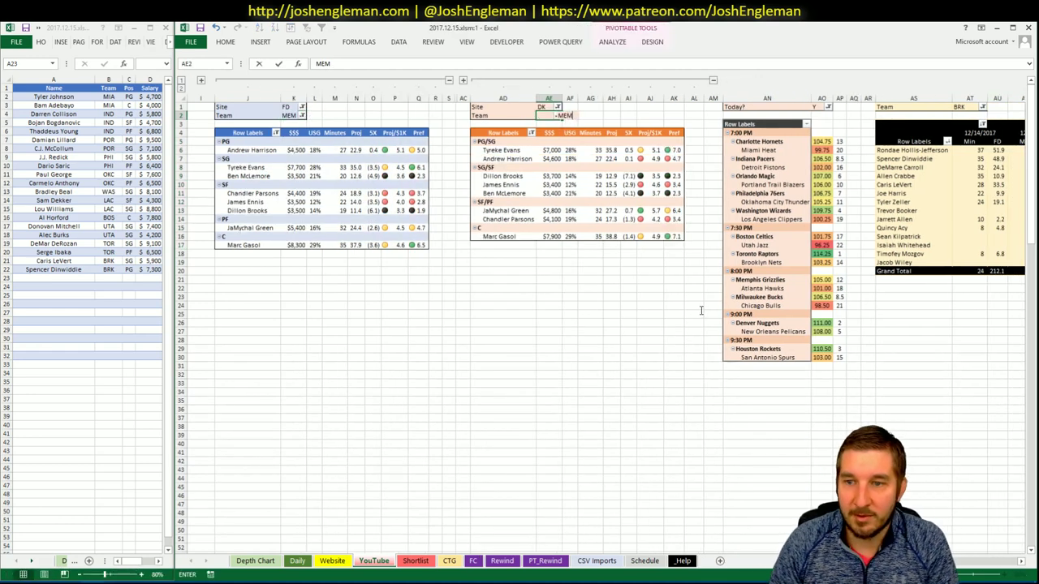
key("Return")
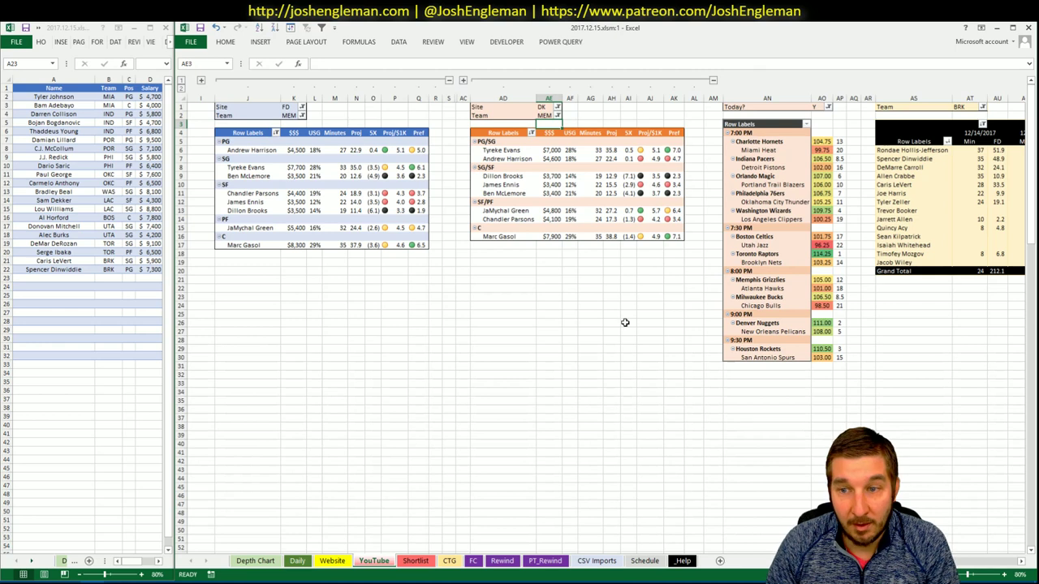
- Set the Team filter of the recent games table to MEM
left_click(967, 107)
type("MEM")
key("Return")
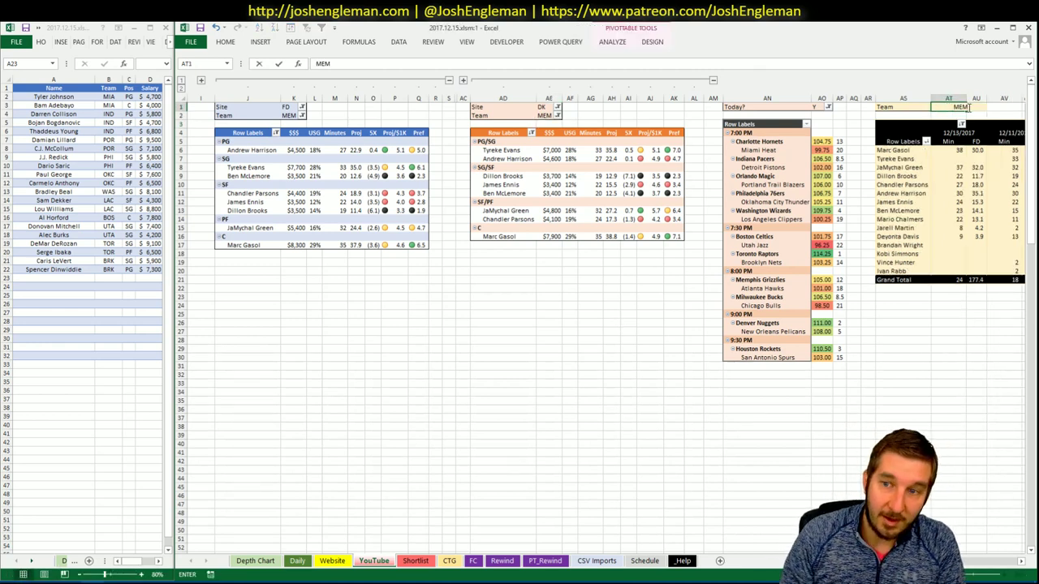
key("Return")
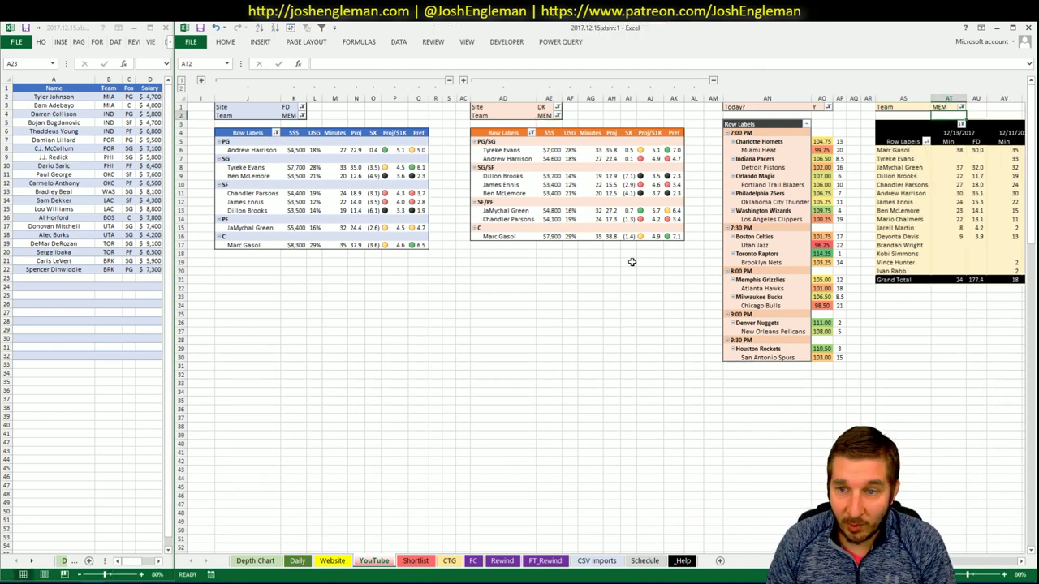
left_click(598, 288)
left_click(457, 269)
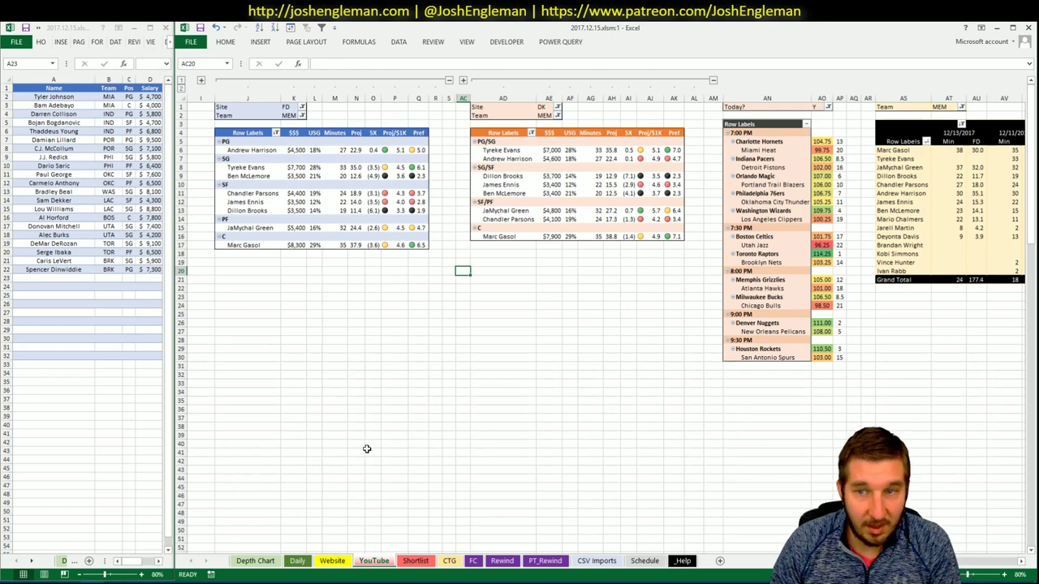
- Switch to Cleaning the Glass in the browser and open the Memphis Grizzlies team page
key("alt+Tab")
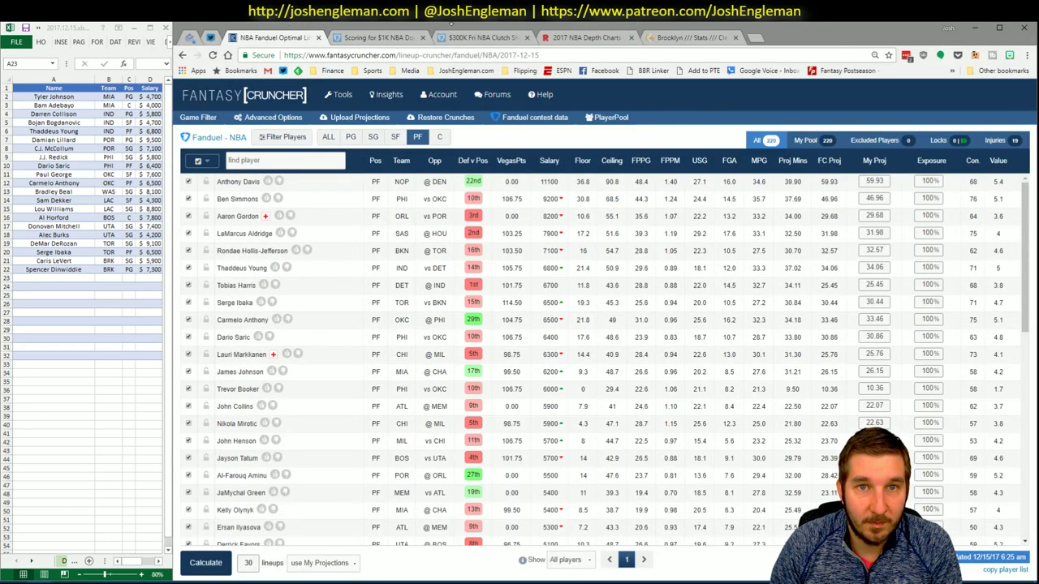
left_click(679, 36)
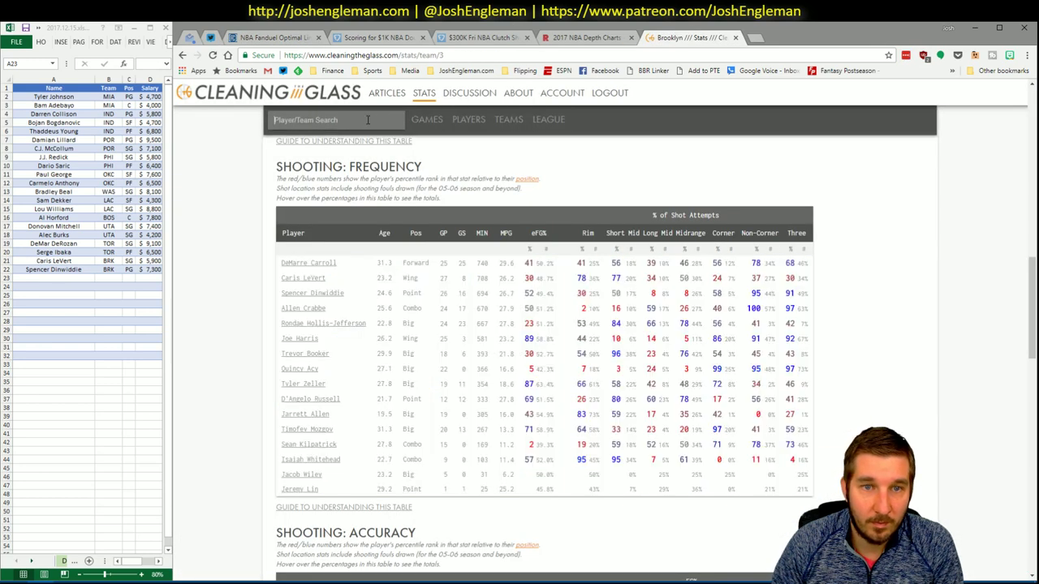
type("grizz")
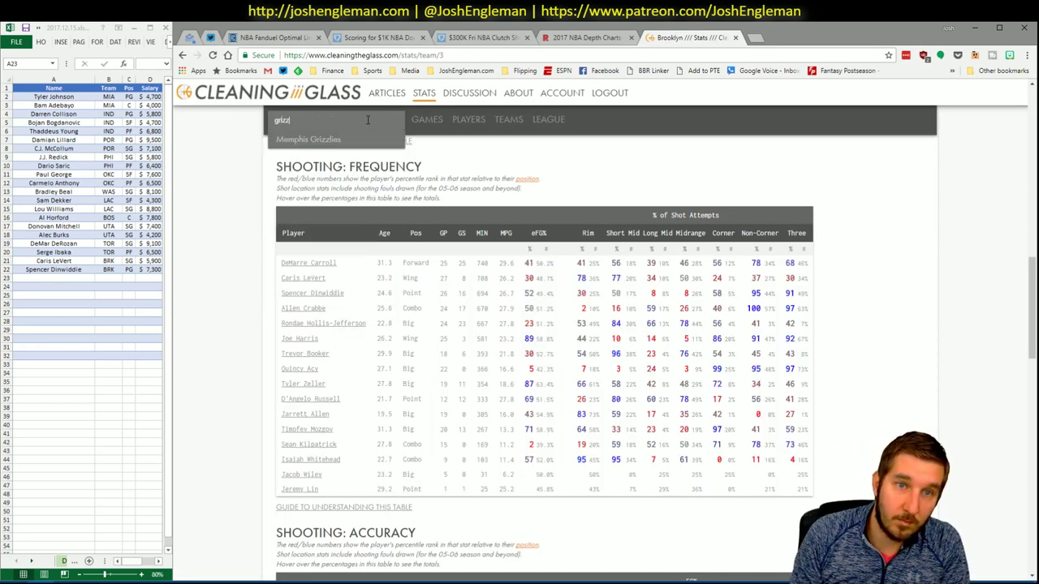
key("Return")
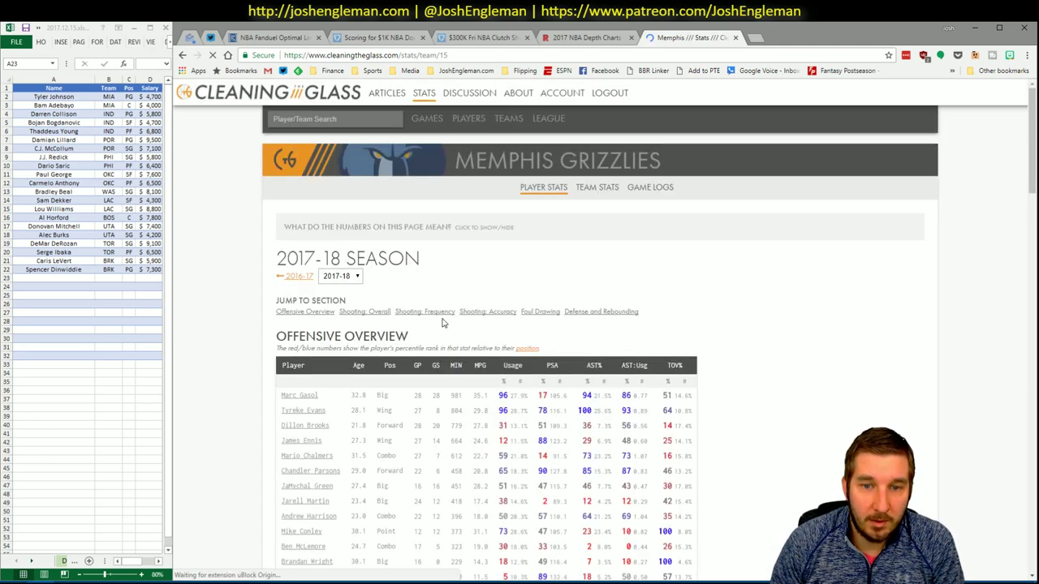
- Bring the Grizzlies' Shooting: Frequency player rows into the CTG sheet and set the opponent to ATL
left_click(442, 315)
left_click_drag(787, 459, 283, 257)
key("alt+Tab")
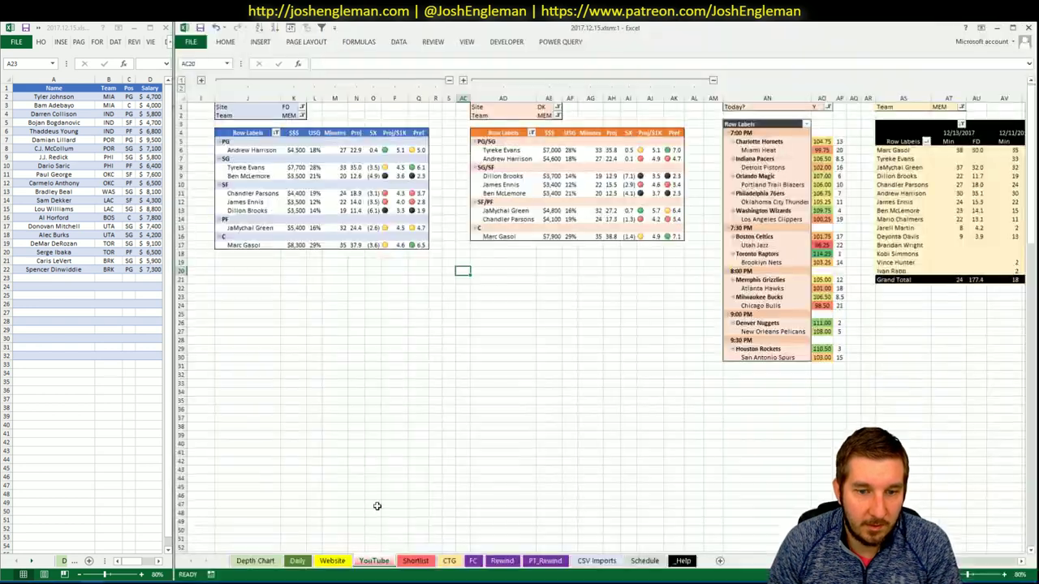
left_click(449, 561)
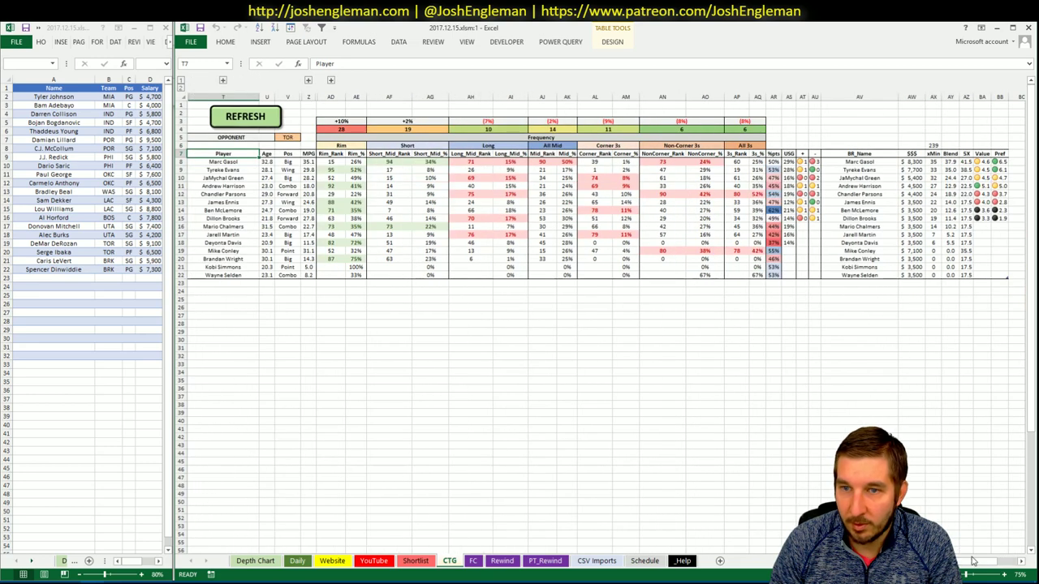
left_click(289, 137)
type("AT")
key("Return")
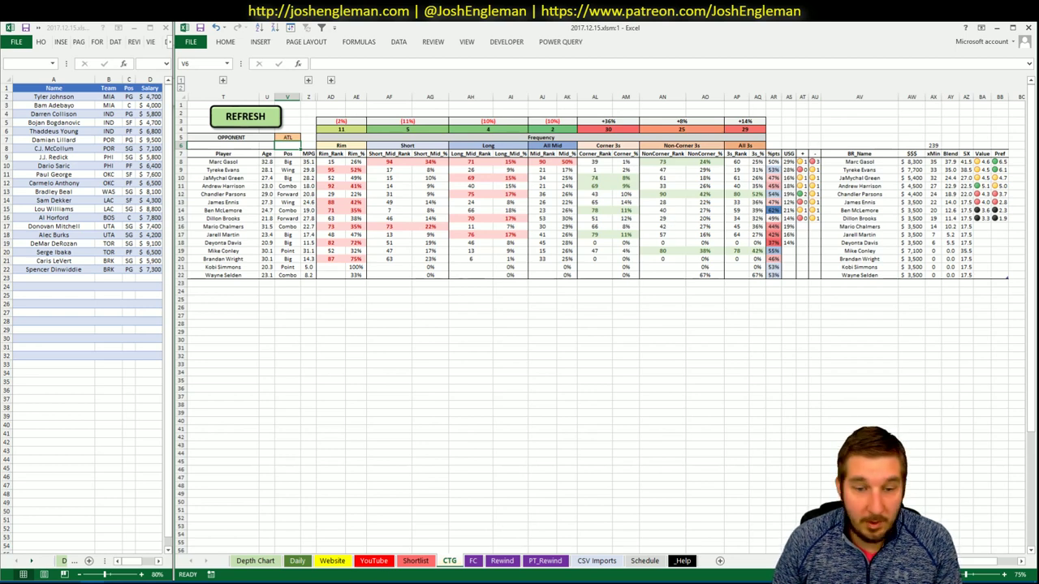
- On the YouTube sheet, compare the Grizzlies' FD and DK projections with their minutes and points in recent games
left_click(387, 551)
left_click(378, 561)
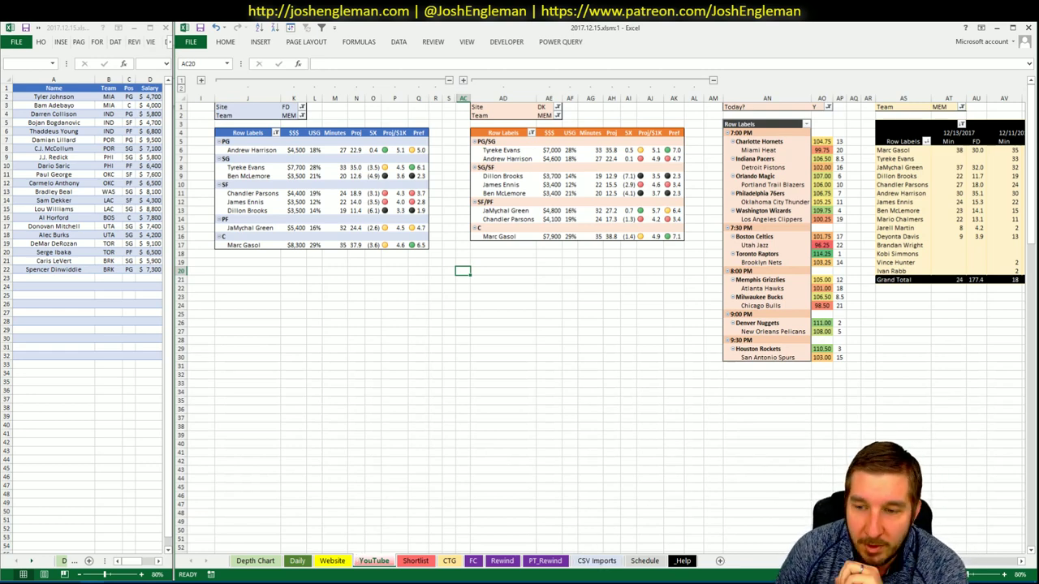
scroll(990, 558, "right", 10)
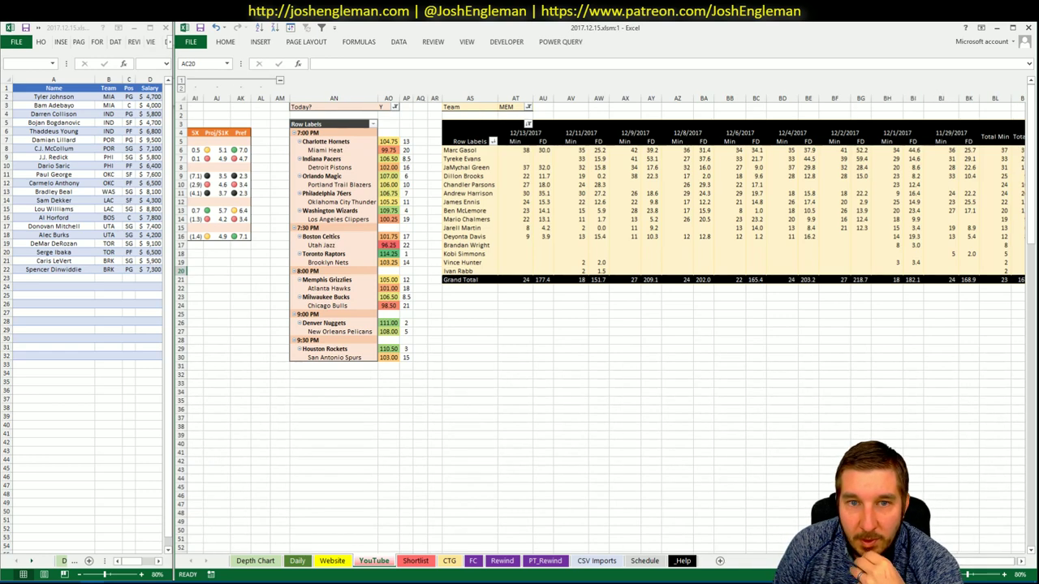
scroll(601, 243, "left", 9)
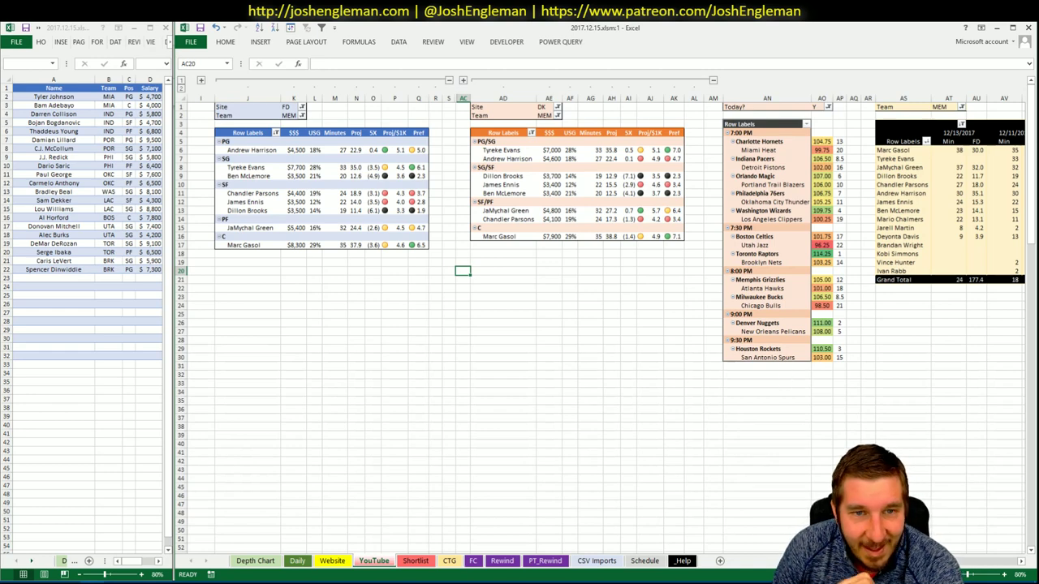
scroll(1006, 566, "right", 10)
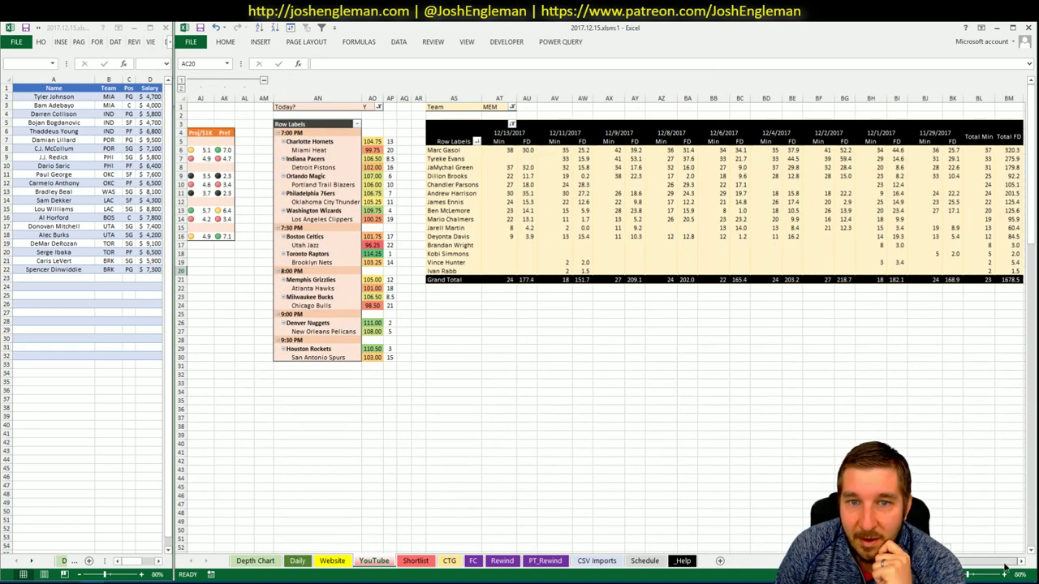
scroll(986, 566, "left", 10)
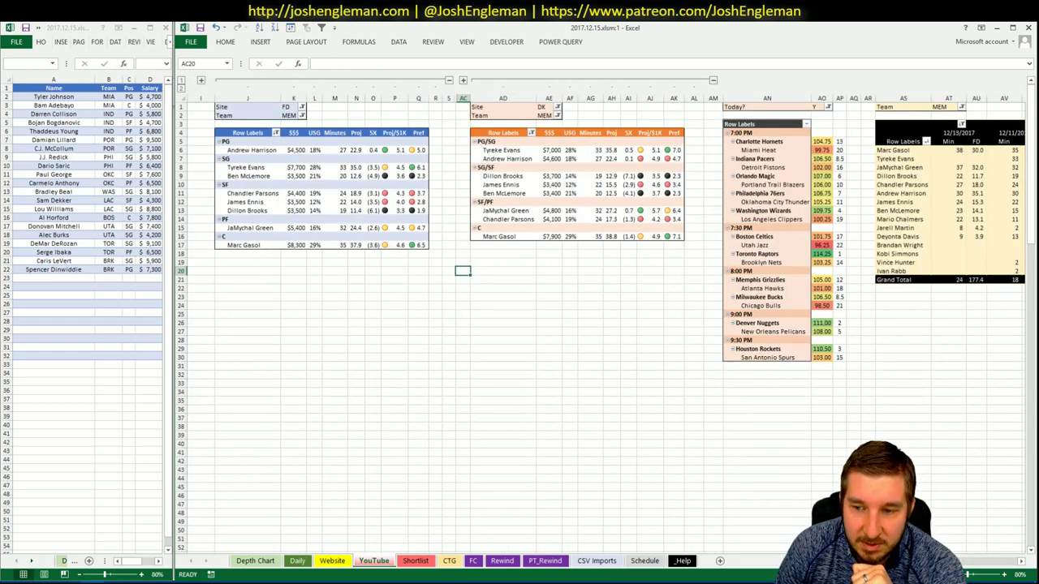
scroll(1015, 566, "right", 10)
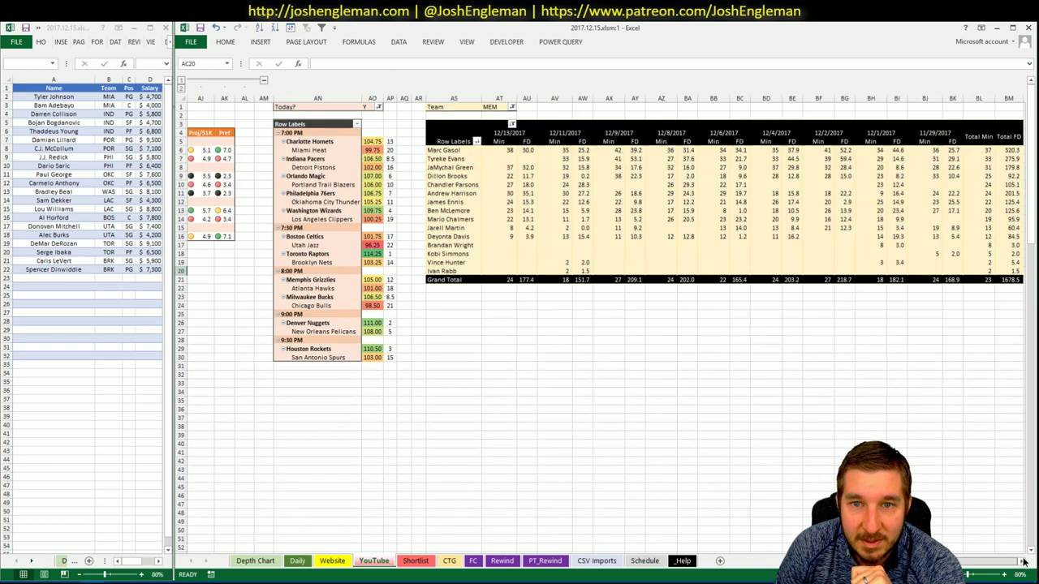
scroll(966, 551, "left", 10)
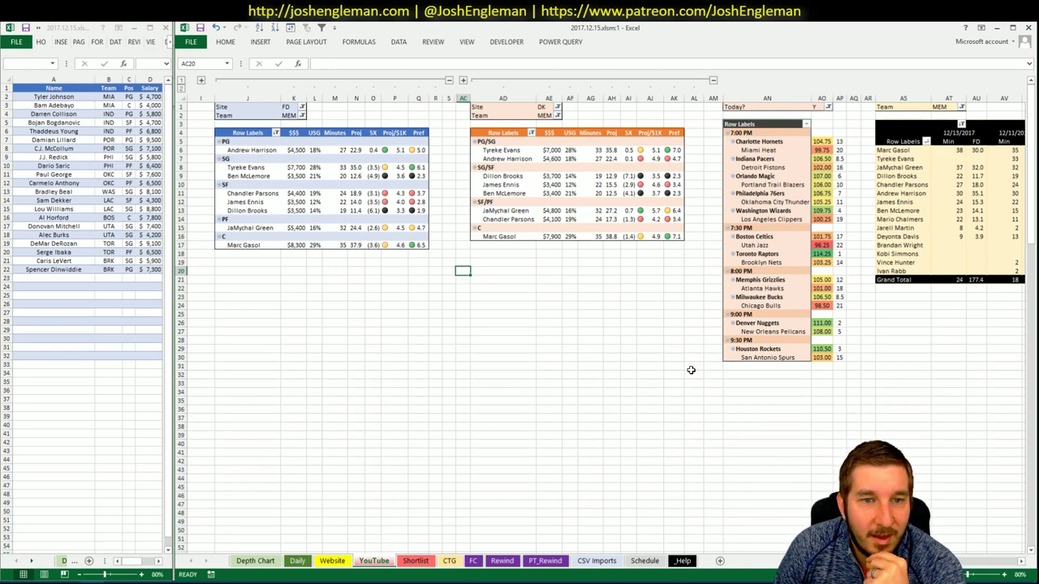
scroll(605, 325, "right", 10)
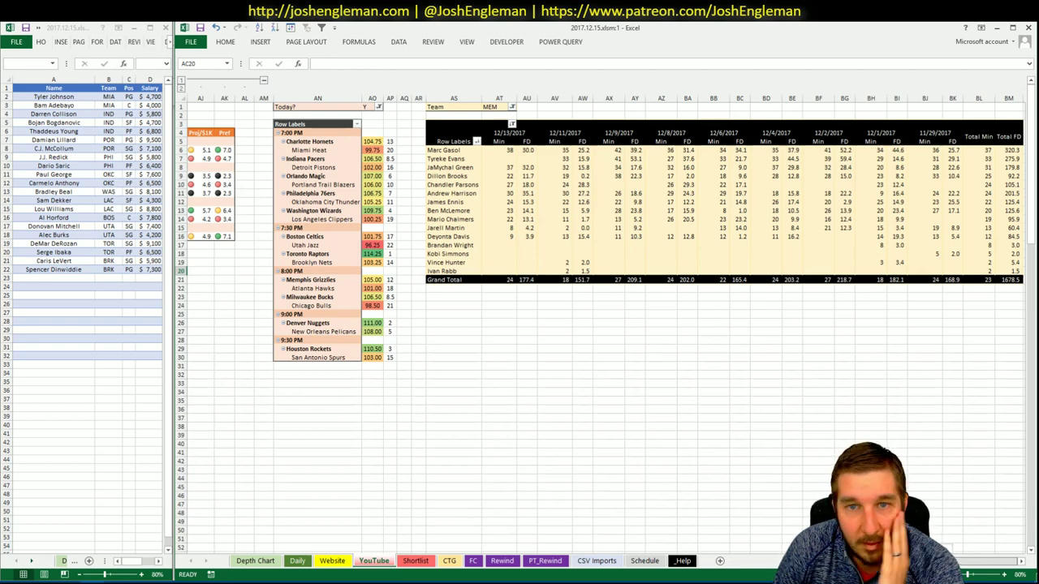
scroll(605, 325, "left", 10)
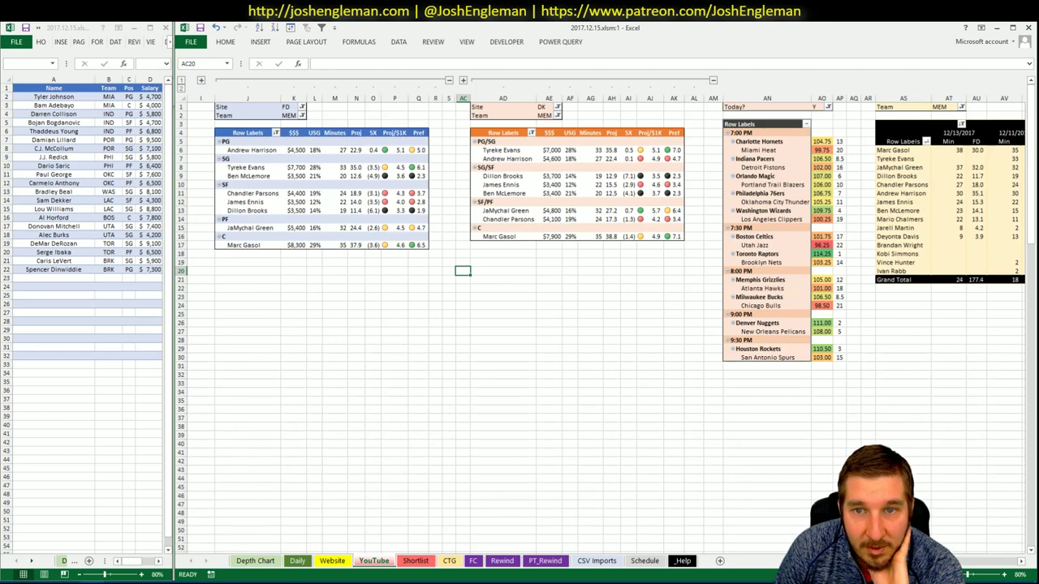
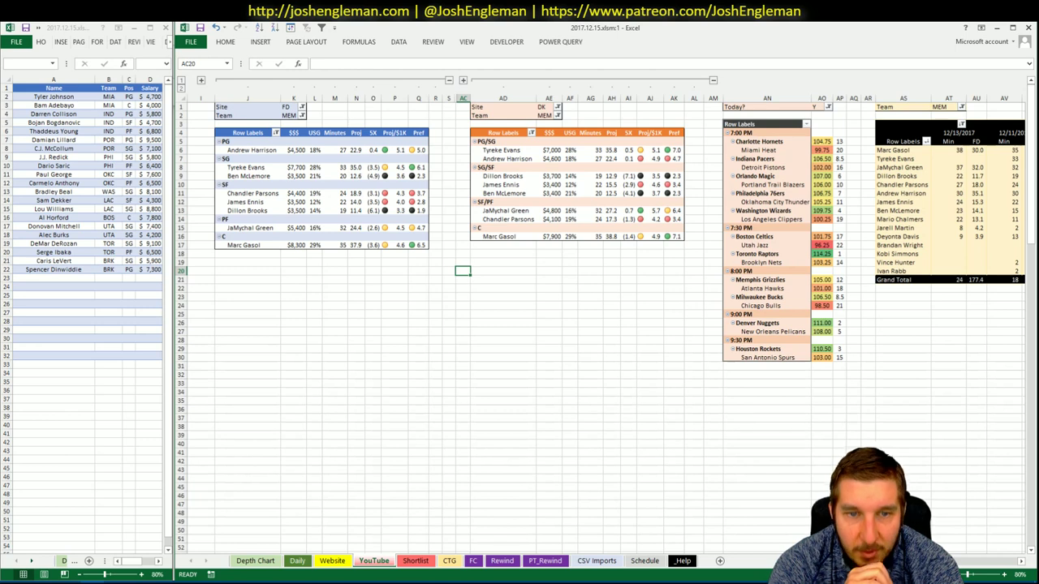
- Add Marc Gasol to the shortlist in the first empty row below Spencer Dinwiddie
left_click(56, 271)
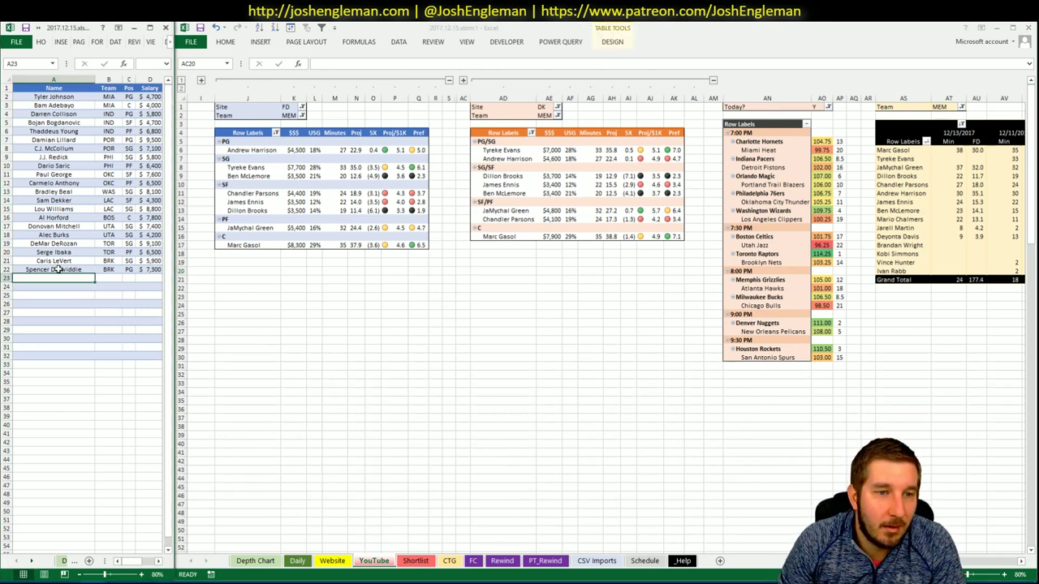
type("Marc Gasol")
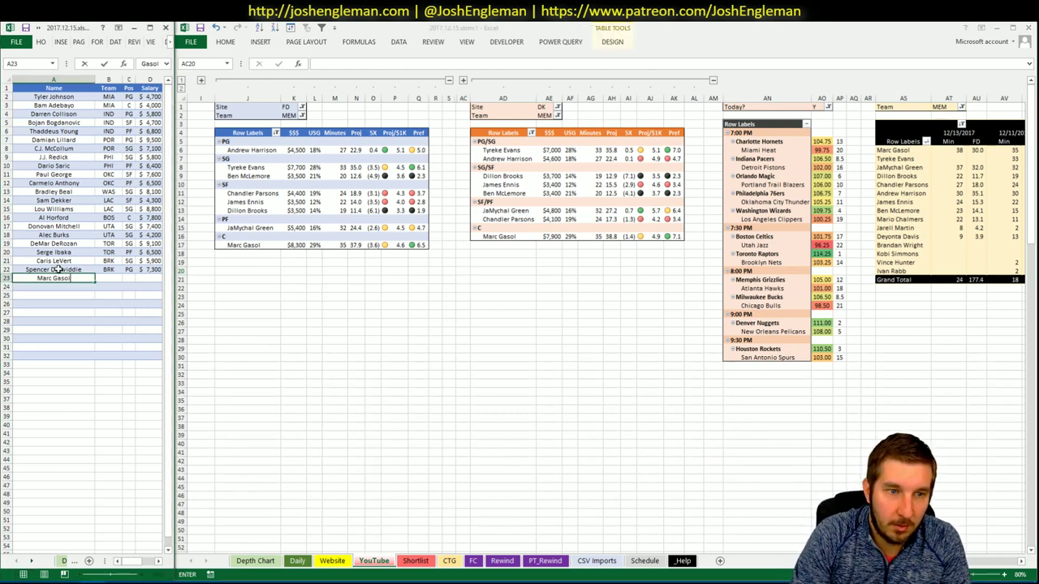
key("Return")
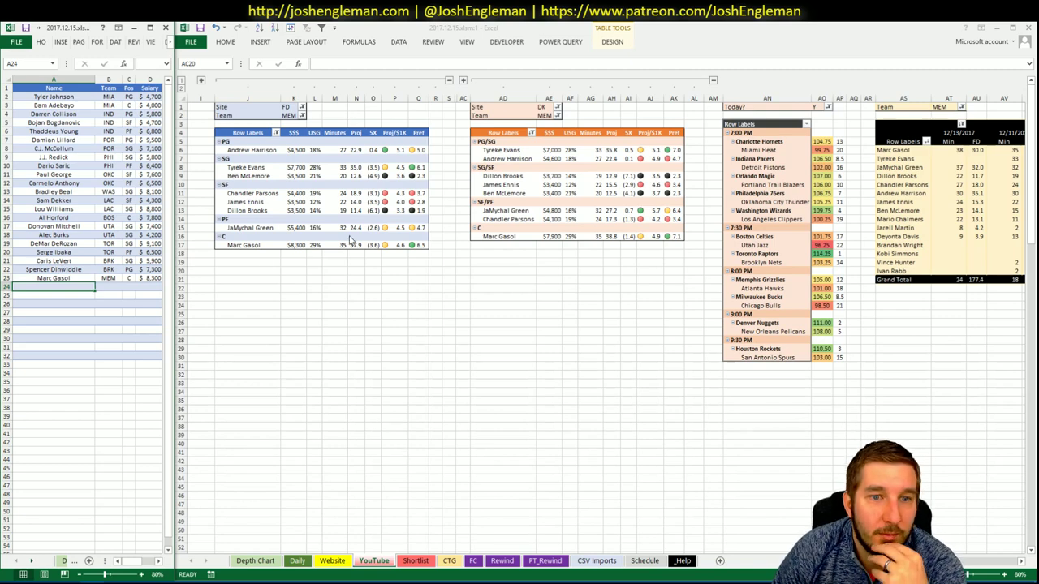
- Set the Team filters of the FD, DK and recent games tables to ATL
left_click(292, 115)
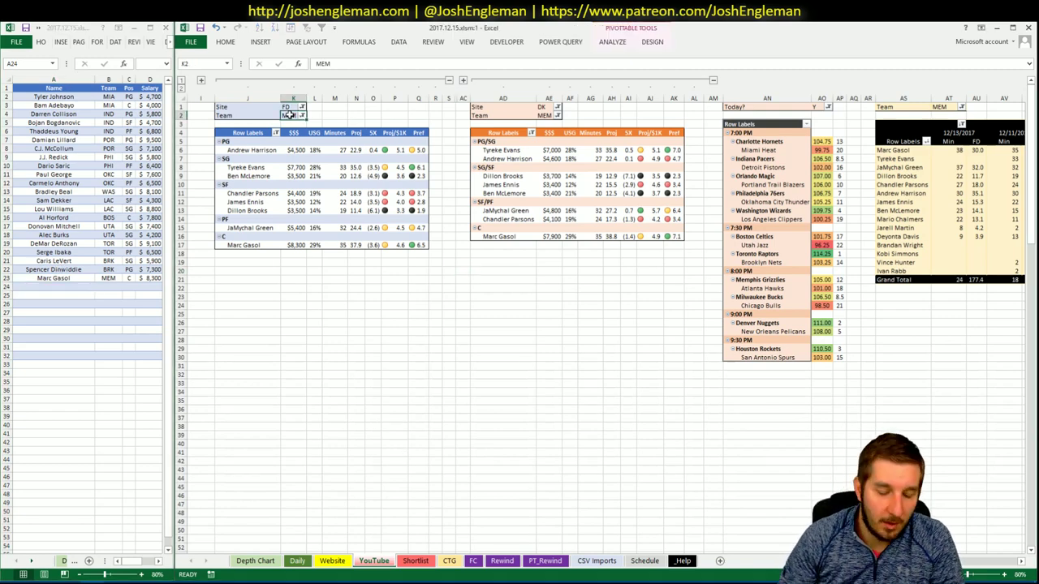
type("ATL")
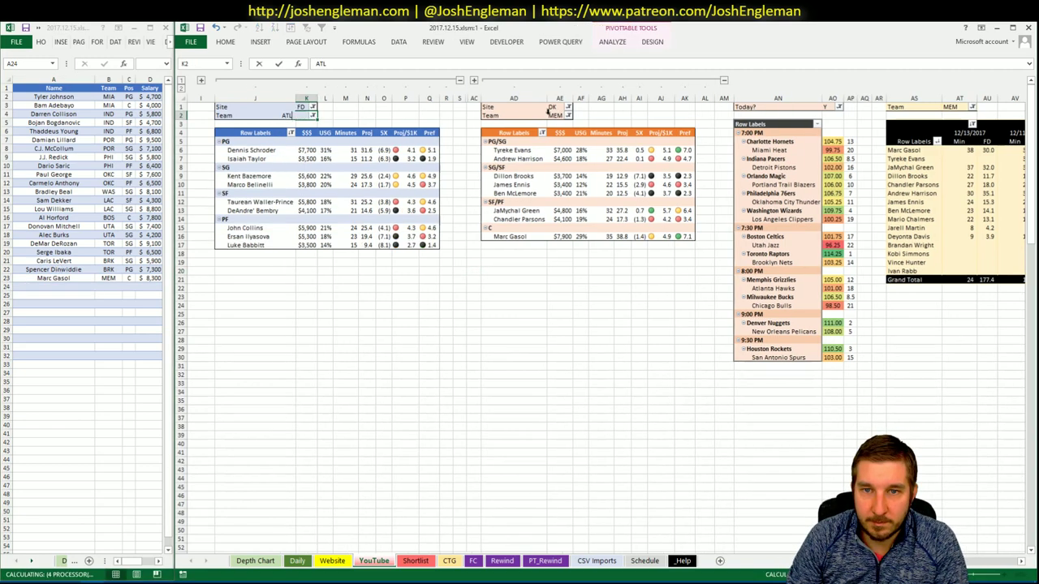
key("Return")
left_click(556, 115)
type("A")
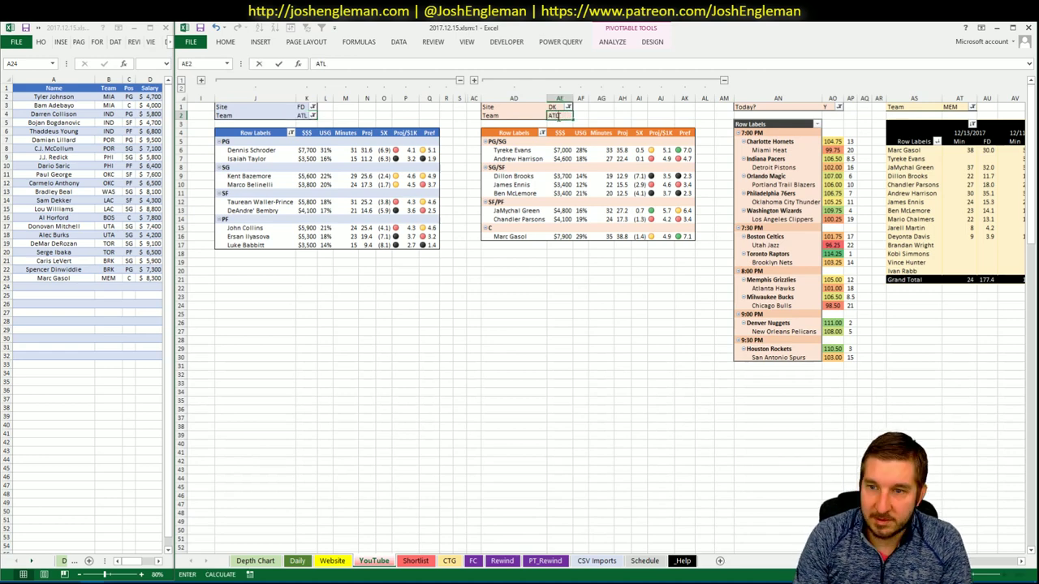
type("TL")
key("Return")
left_click(970, 106)
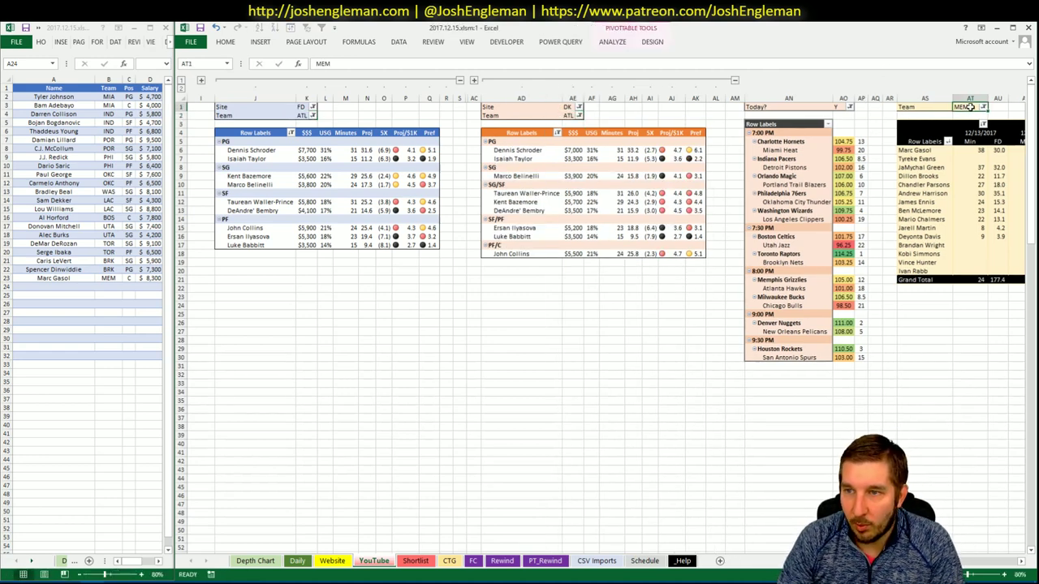
type("ATL")
key("Return")
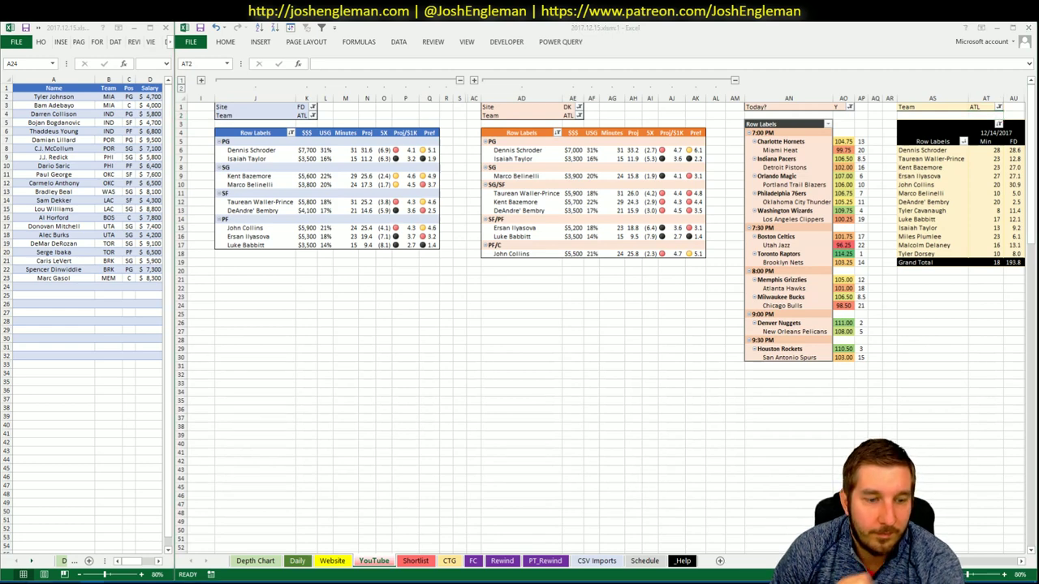
- Switch to Cleaning the Glass in the browser and open the Atlanta Hawks team page at Shooting: Frequency
key("alt+Tab")
left_click(300, 120)
type("Atlanta Hawks")
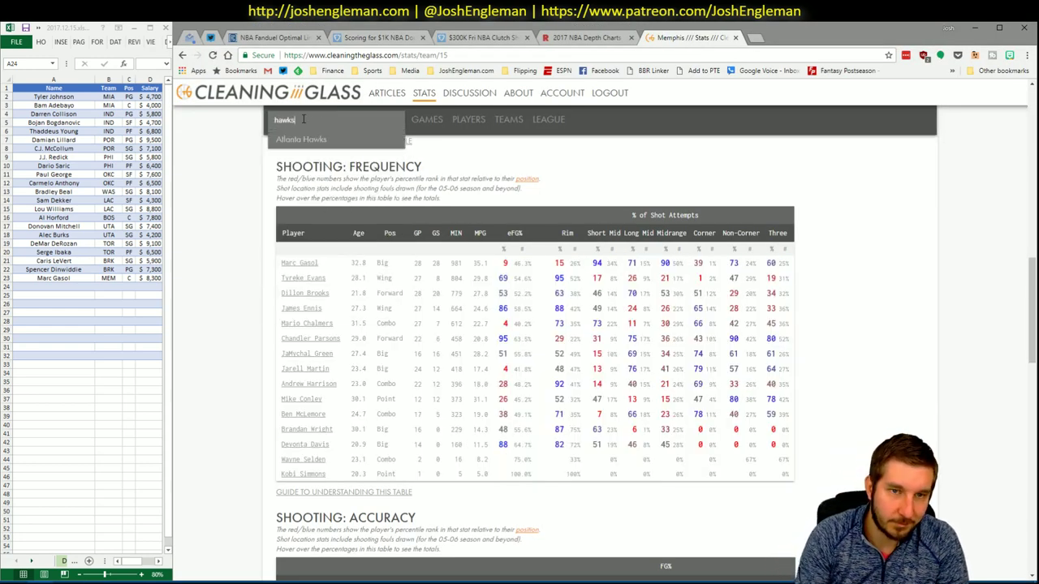
key("Return")
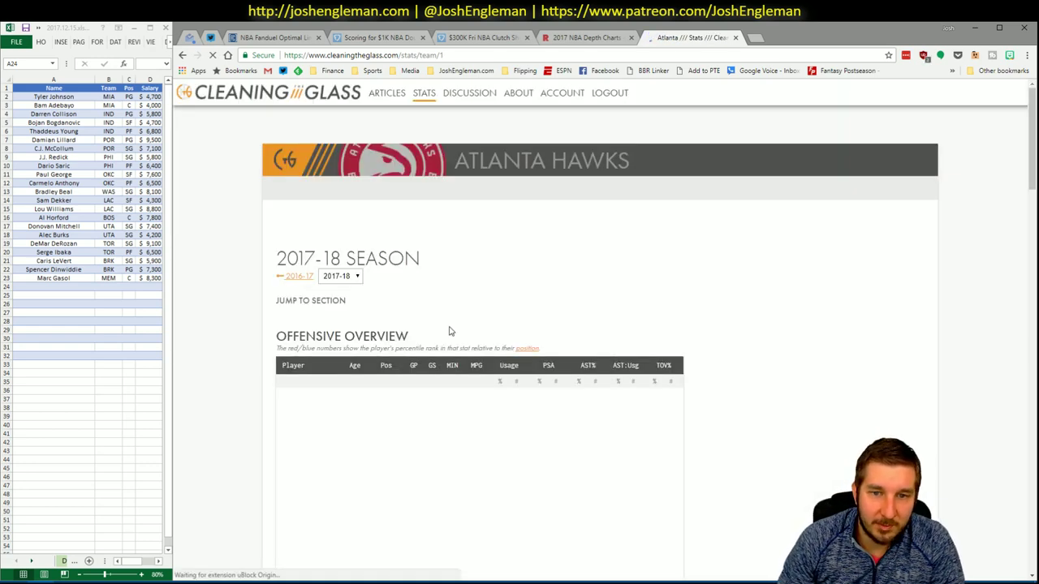
left_click(446, 319)
- Copy the Hawks' Shooting: Frequency player rows into the CTG sheet in Excel and set the opponent to MEM
left_click_drag(779, 489, 283, 268)
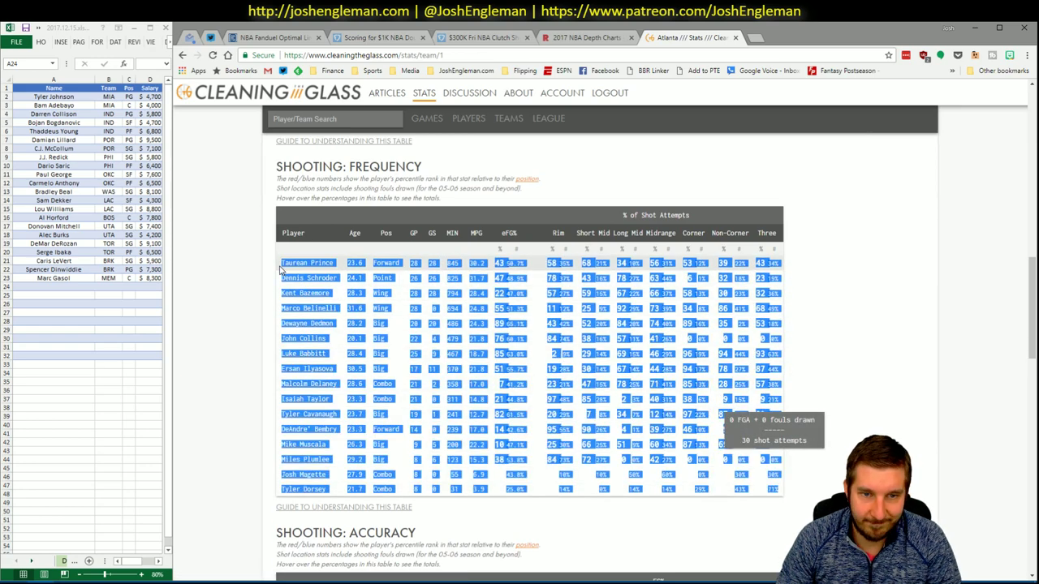
key("alt+Tab")
left_click(448, 561)
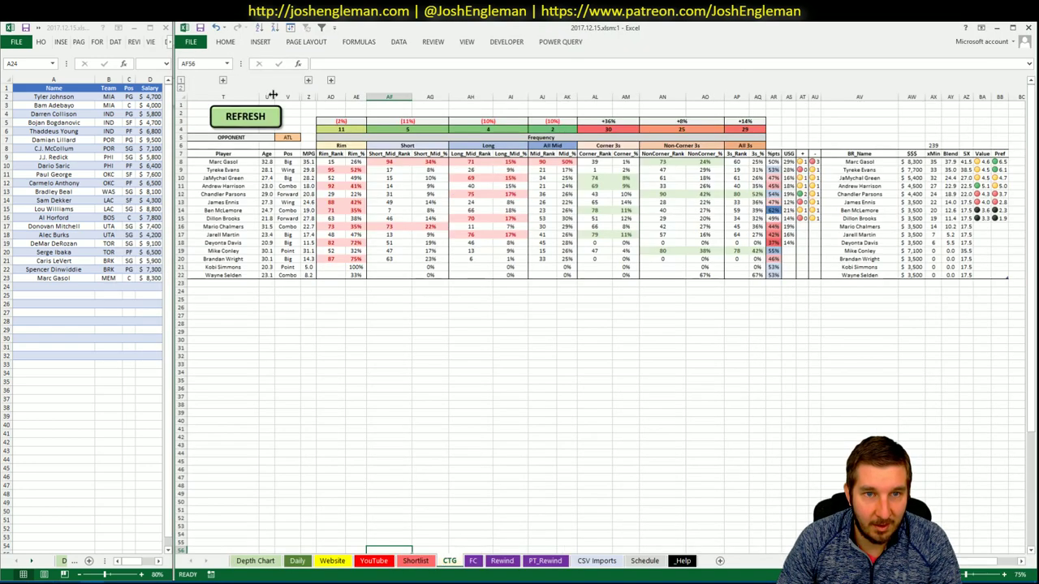
left_click(286, 136)
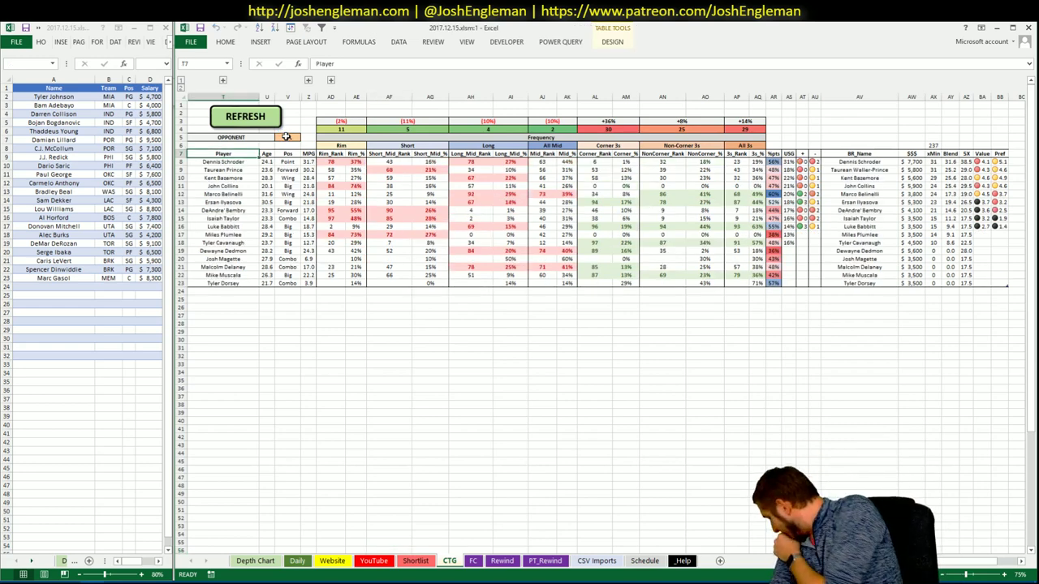
left_click(287, 136)
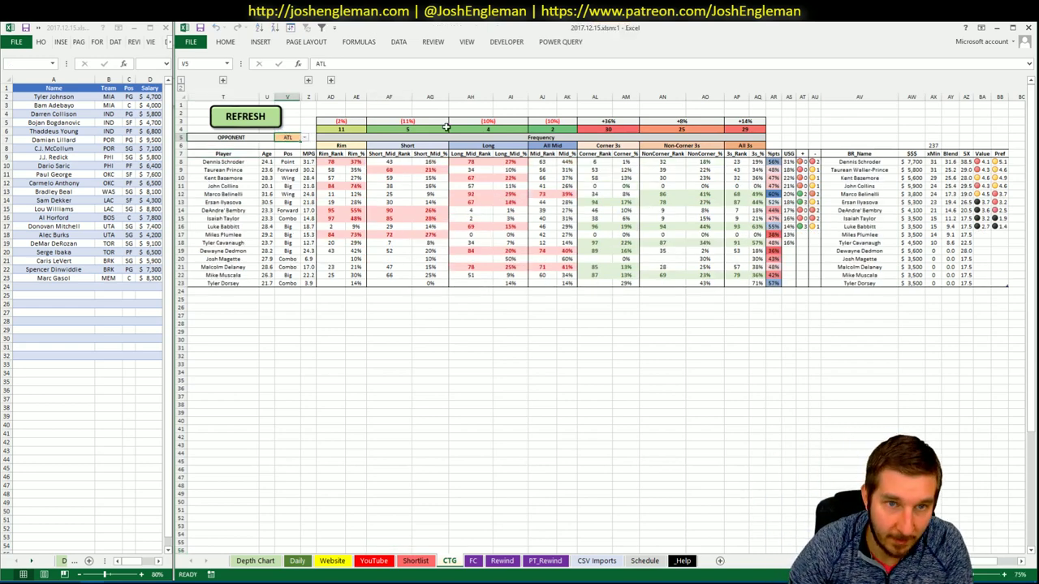
type("MEM")
key("Return")
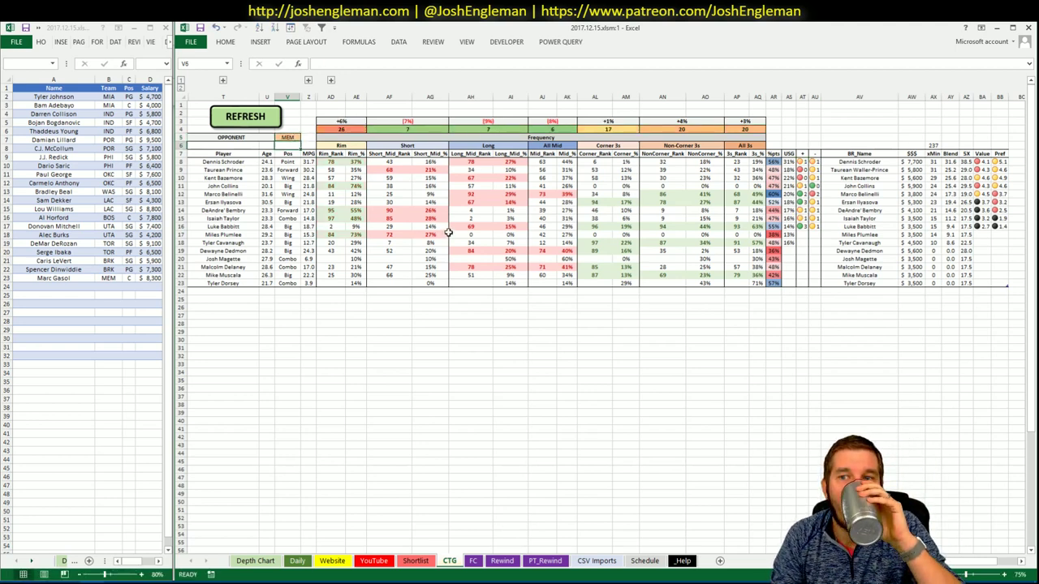
key("Down")
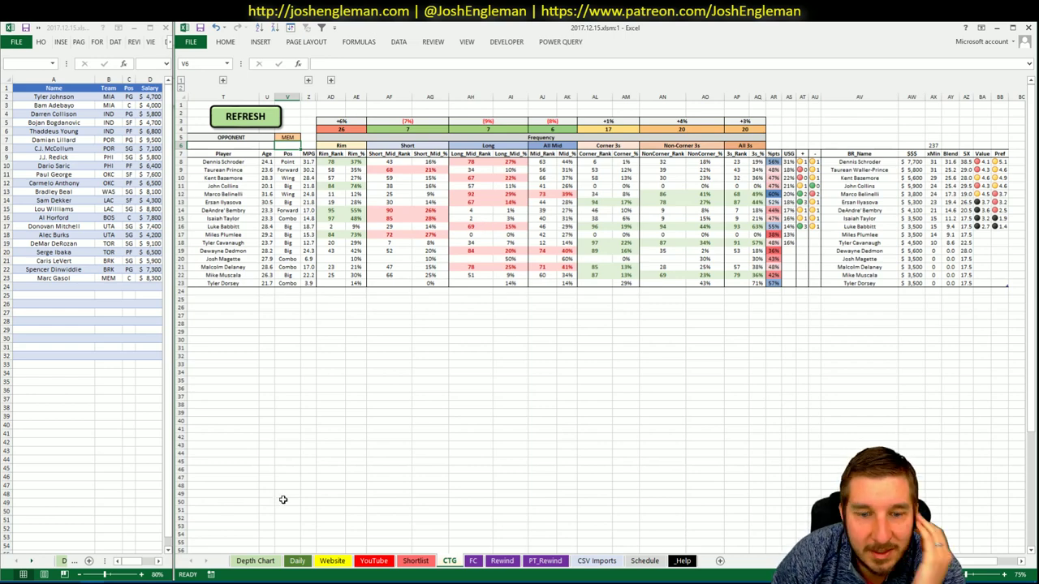
- On the YouTube sheet, compare the Hawks' FD and DK projections with their minutes and points in recent games
left_click(339, 562)
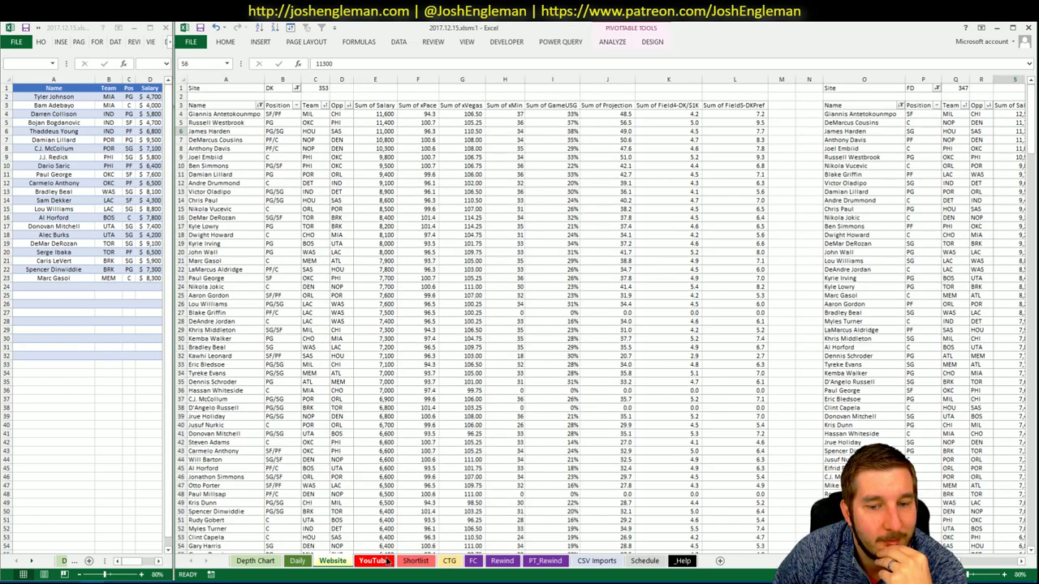
left_click(374, 560)
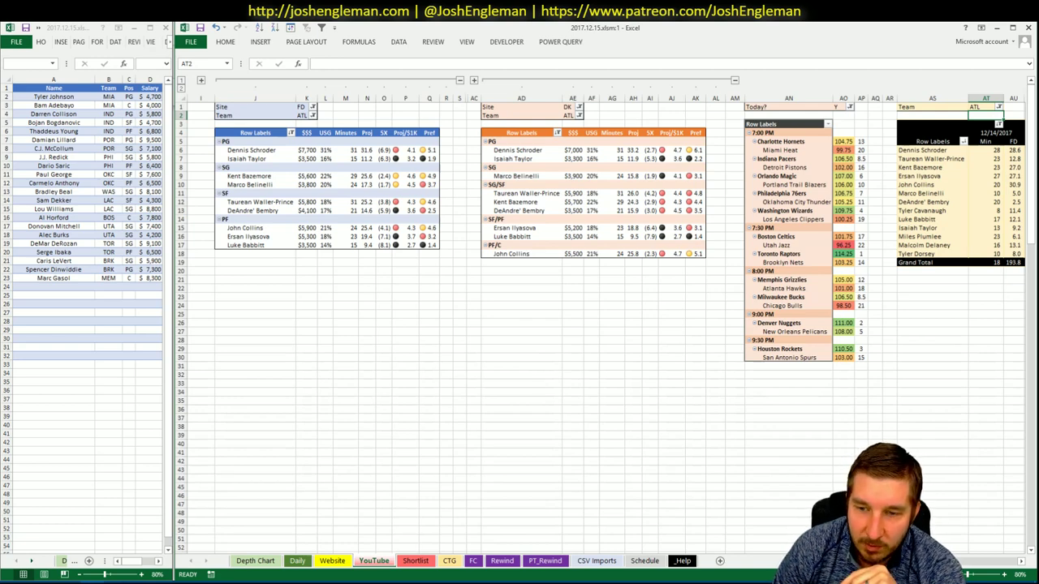
scroll(990, 561, "right", 10)
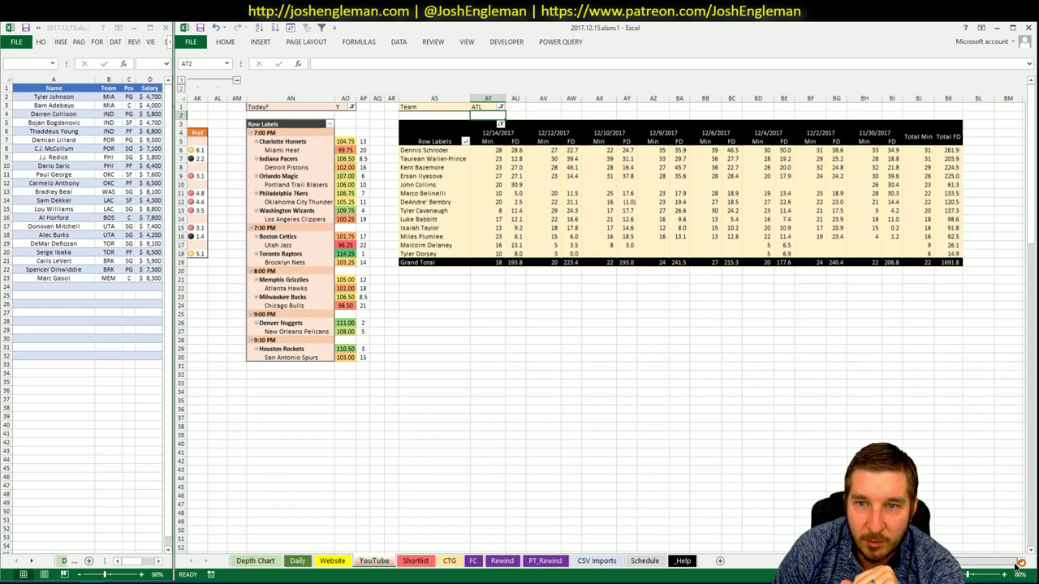
scroll(1014, 545, "left", 10)
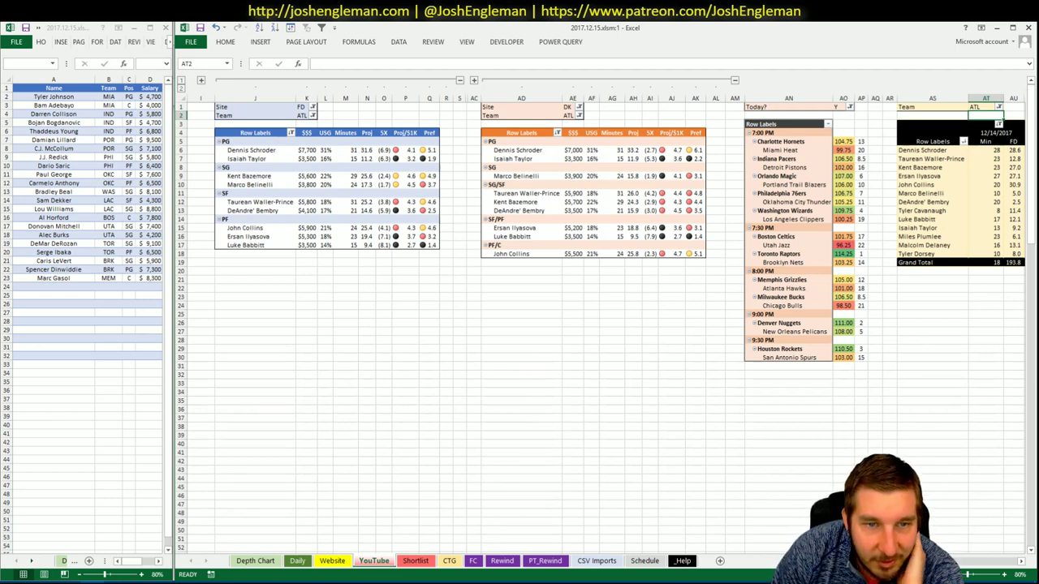
left_click(308, 347)
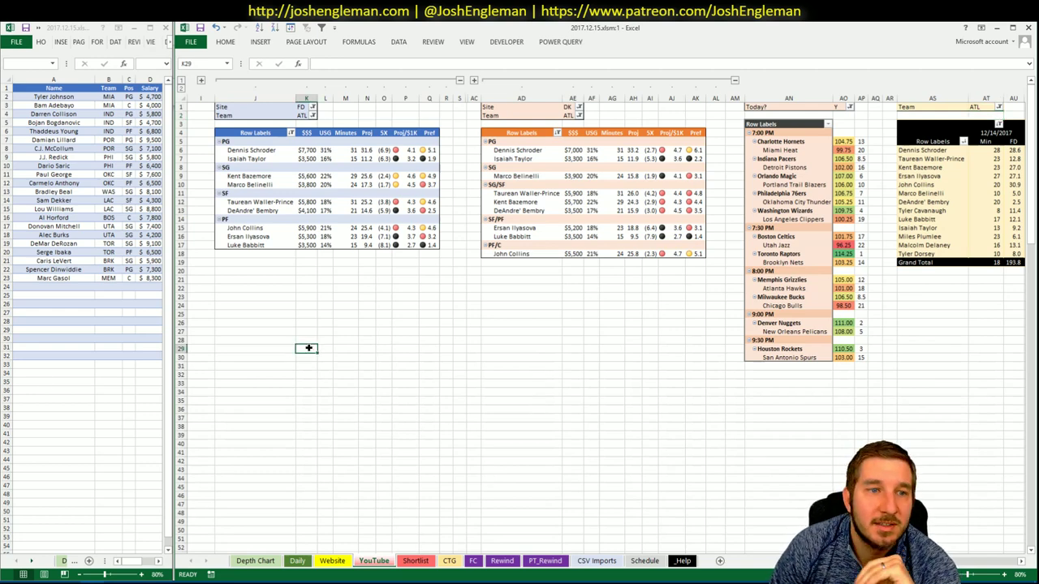
left_click(346, 296)
left_click(355, 279)
left_click_drag(486, 273, 889, 532)
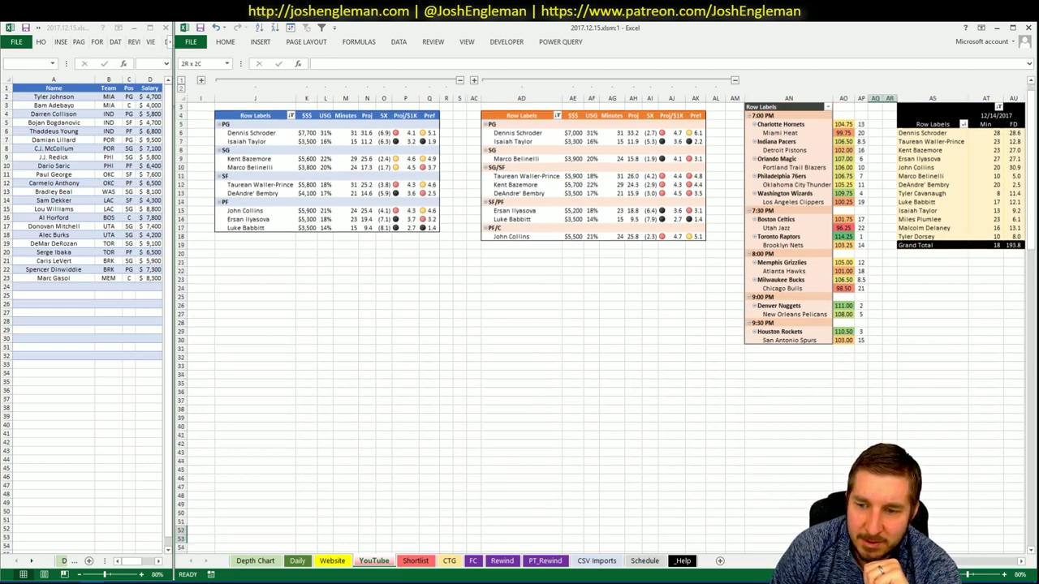
left_click(779, 444)
scroll(779, 444, "up", 1)
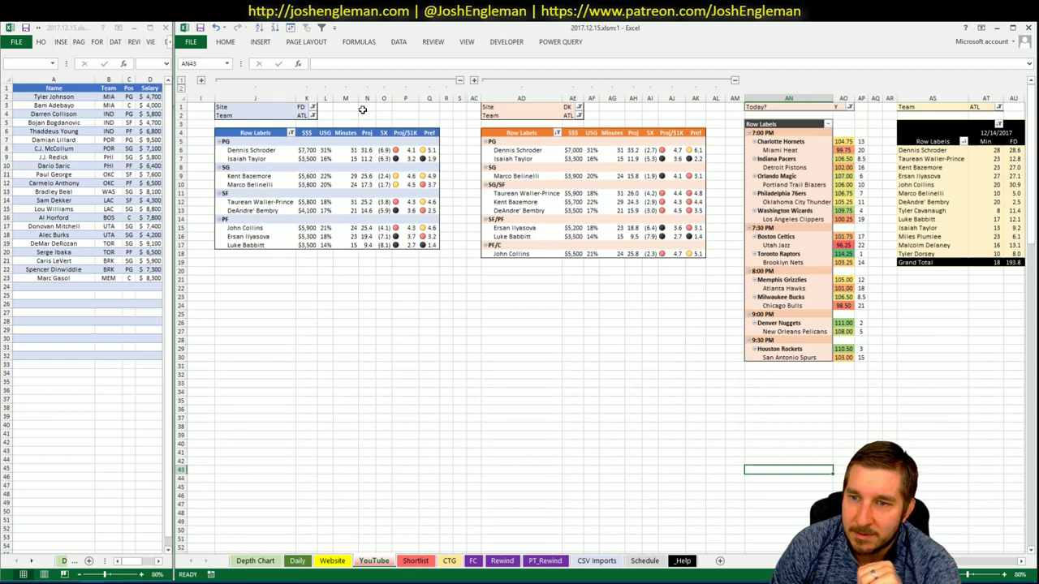
- Set the Team filters of the FD, DK and recent games tables to MIL
left_click(305, 115)
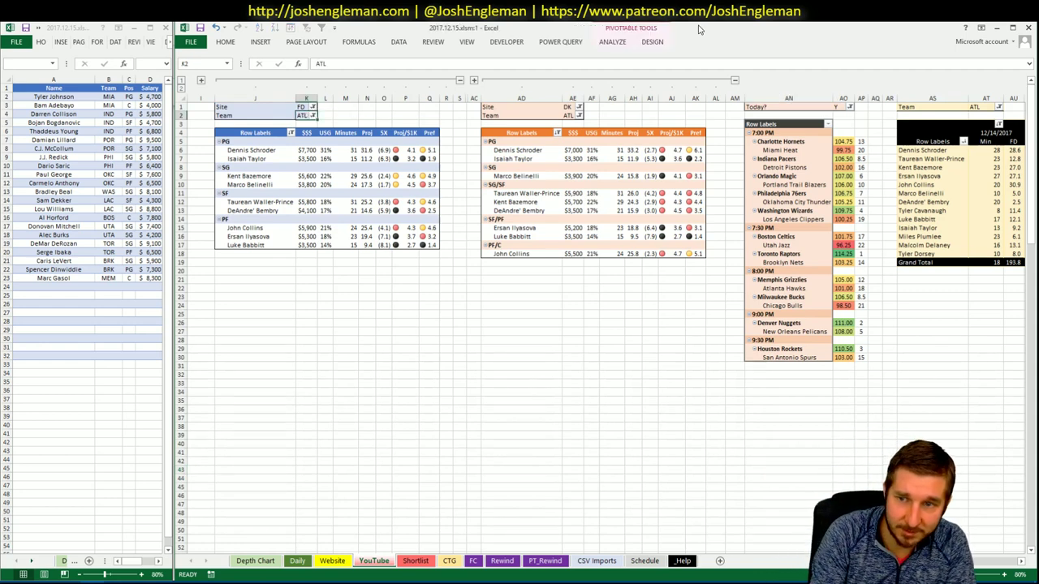
type("MIL")
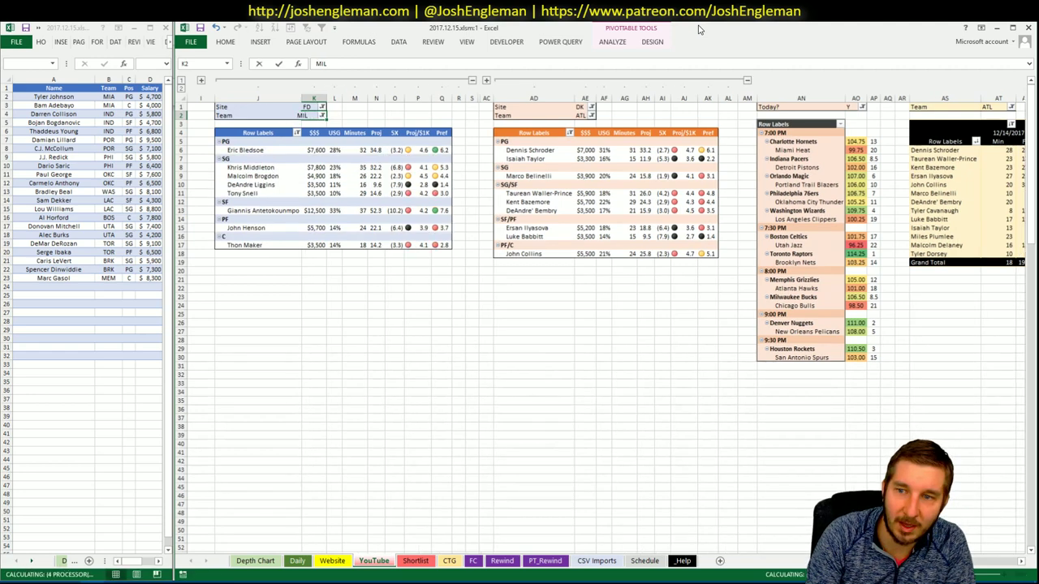
key("Tab")
left_click(581, 115)
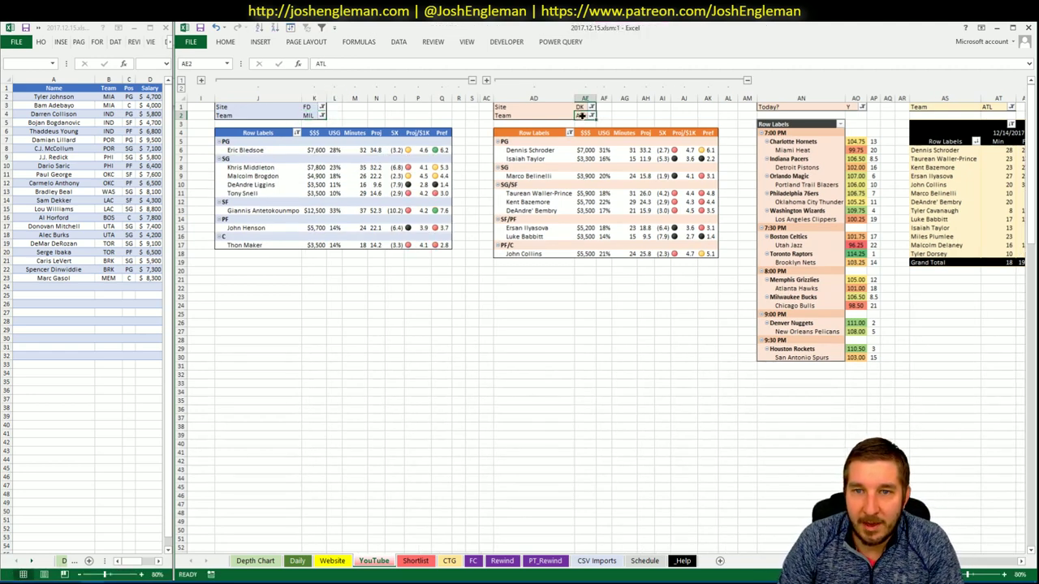
type("MIL")
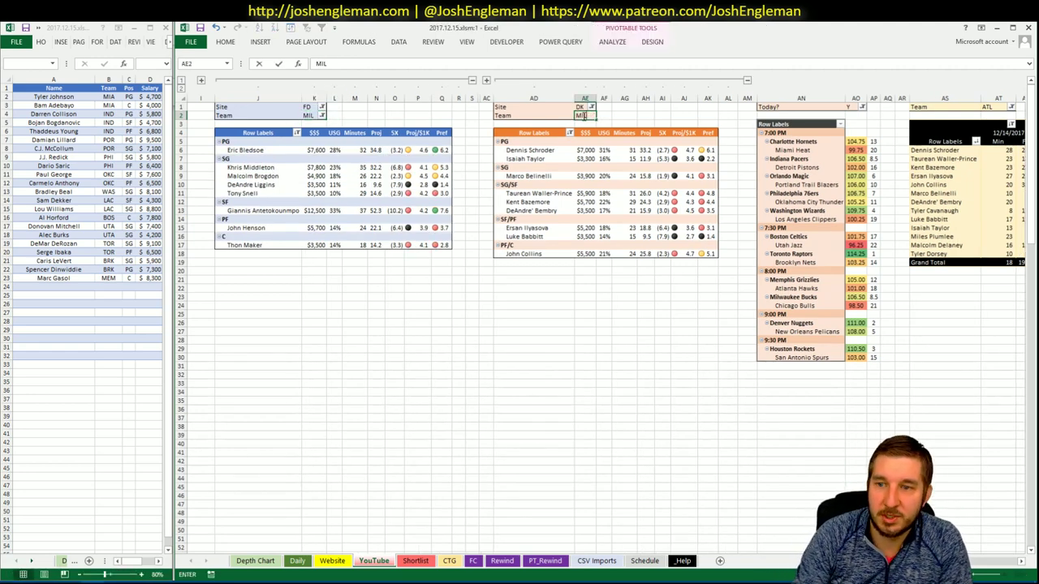
key("Return")
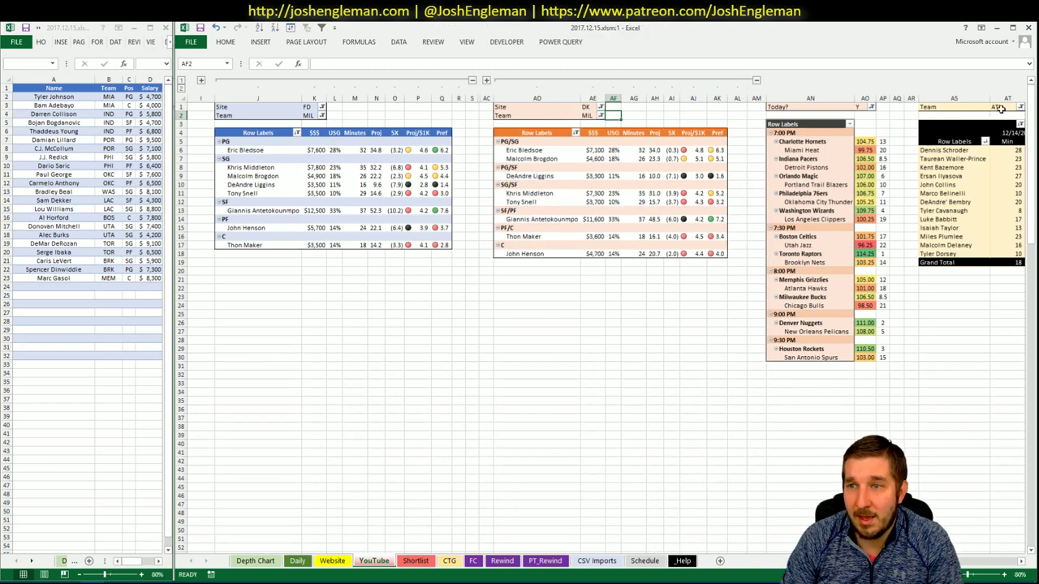
left_click(1001, 108)
type("MIL")
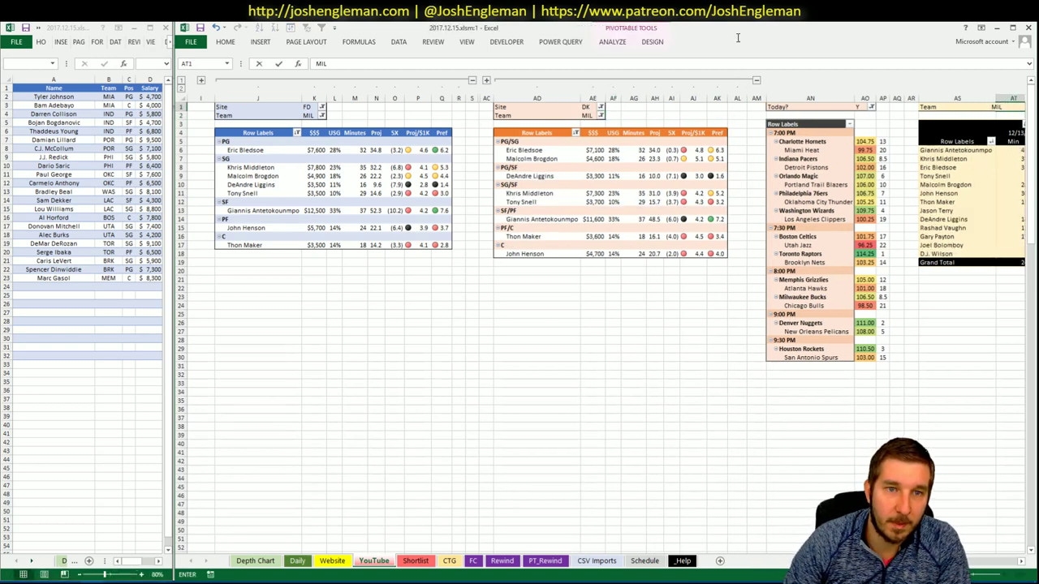
key("Return")
left_click(291, 271)
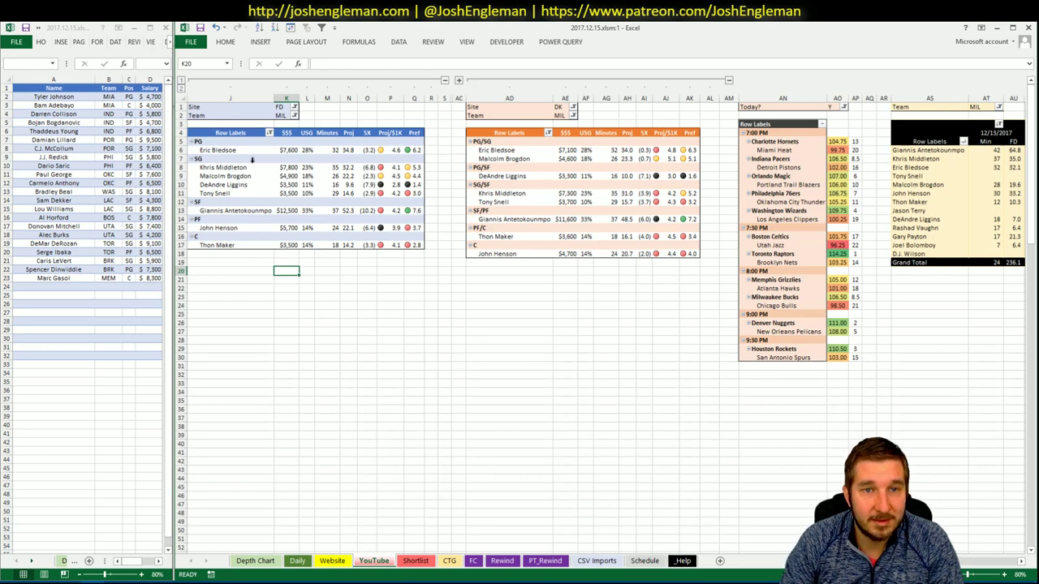
- Switch to Cleaning the Glass in the browser and open the Milwaukee Bucks team page at Shooting: Frequency
left_click(40, 582)
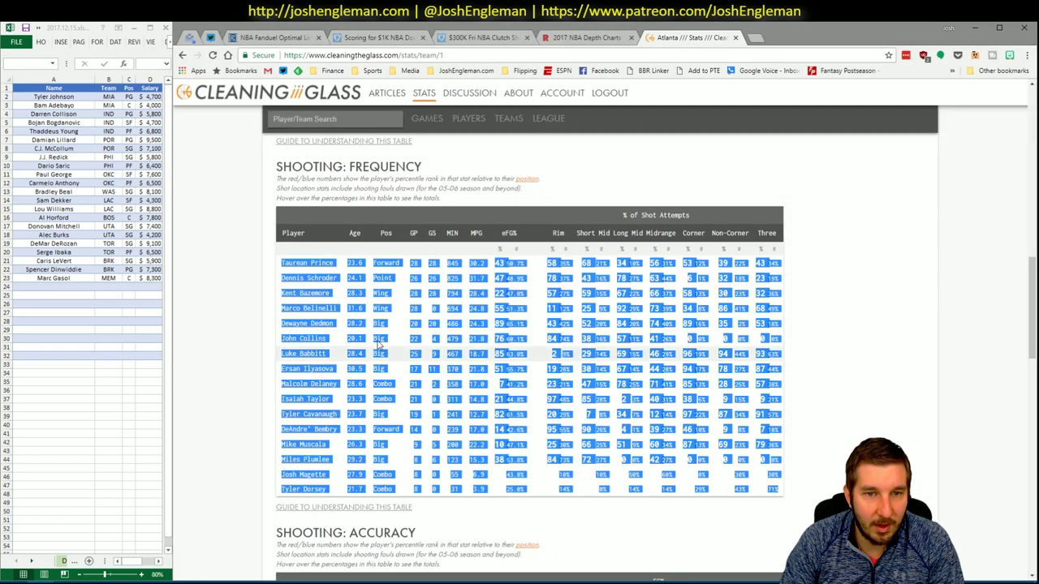
left_click(362, 118)
type("milw")
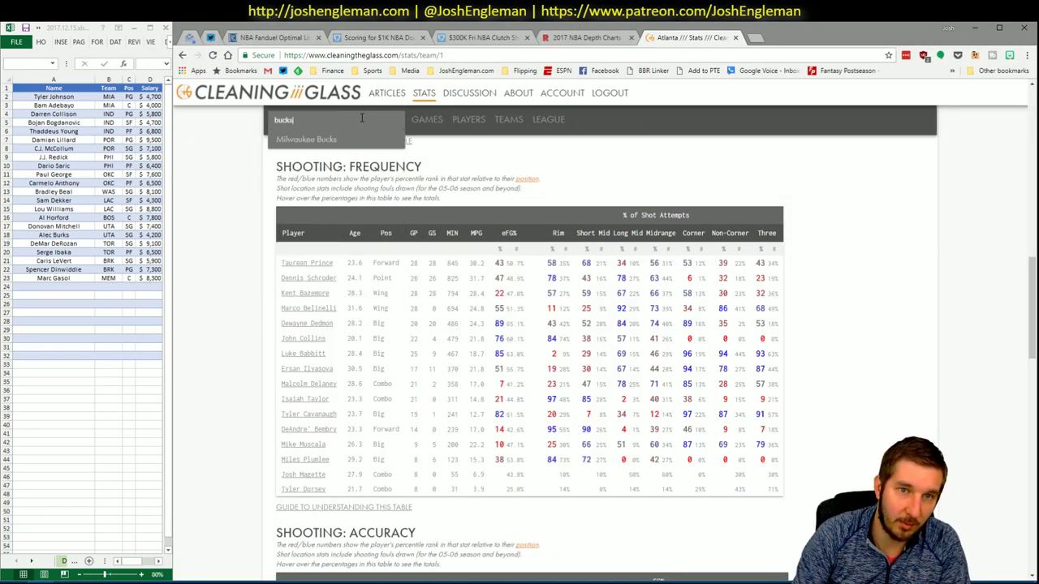
key("Return")
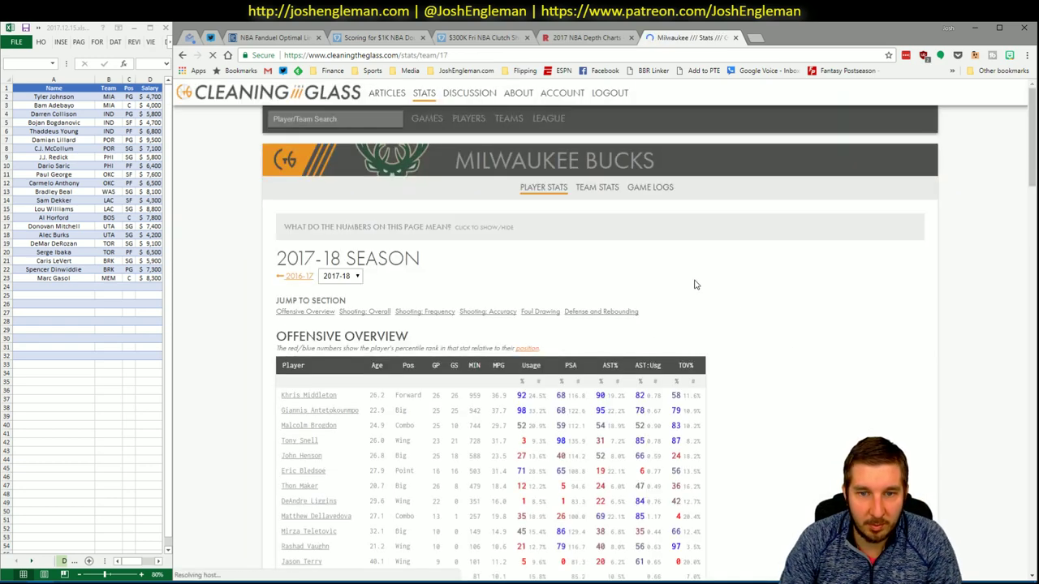
left_click(422, 320)
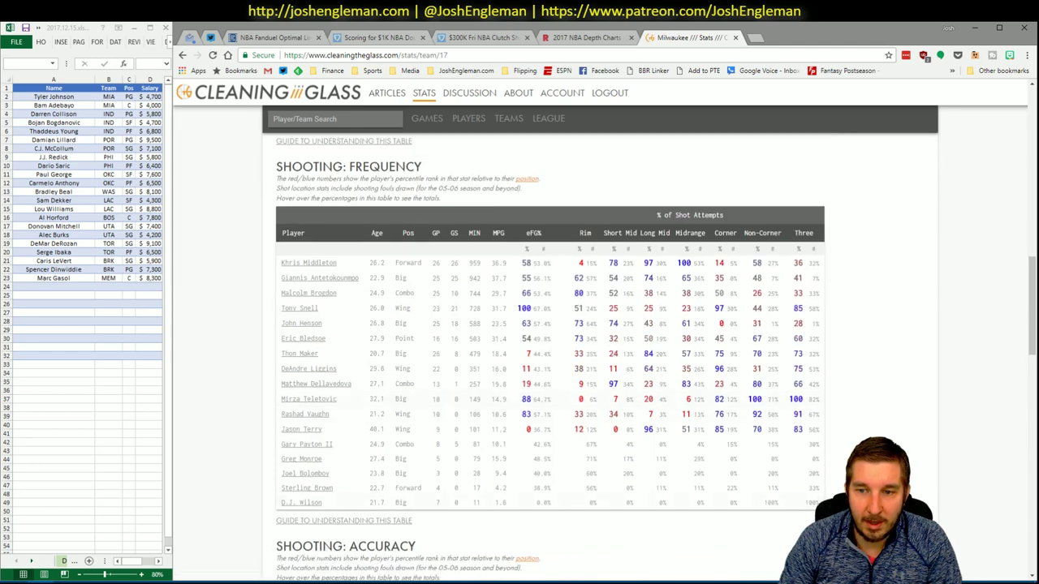
- Copy the Bucks' Shooting: Frequency player rows into the CTG sheet in Excel and set the opponent to CHI
left_click_drag(819, 505, 284, 264)
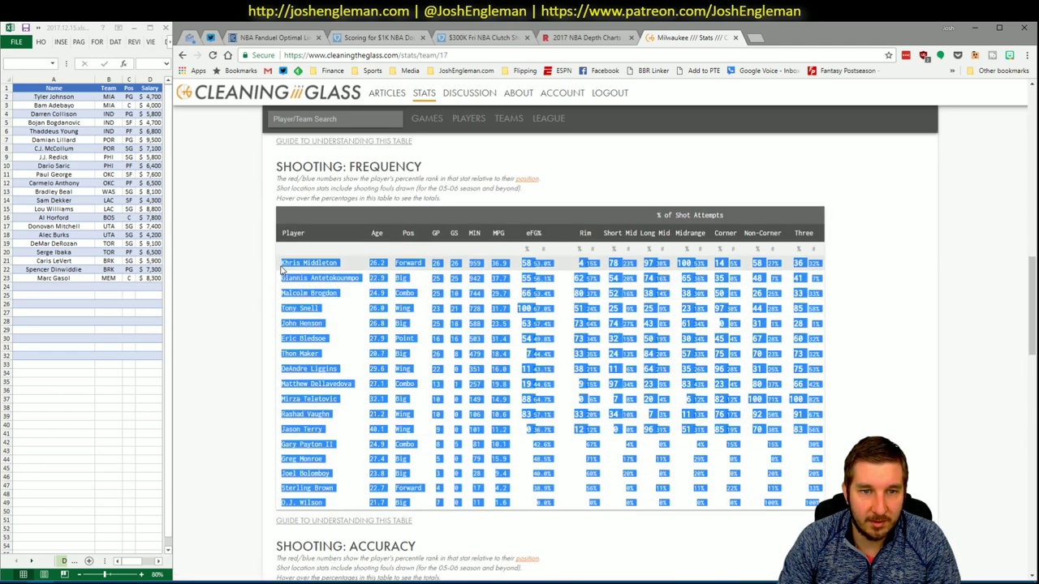
key("alt+Tab")
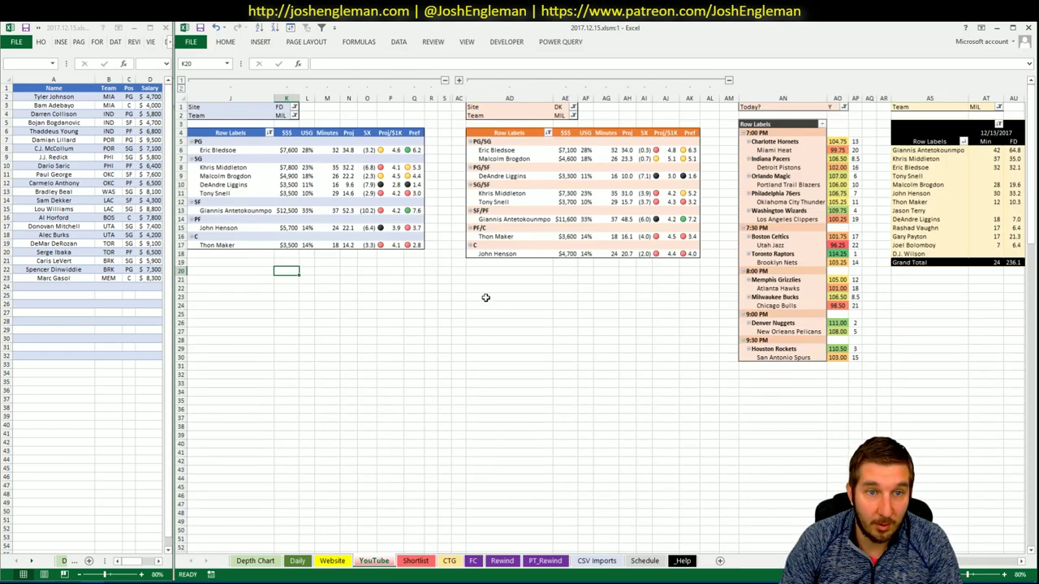
left_click(449, 560)
left_click(248, 120)
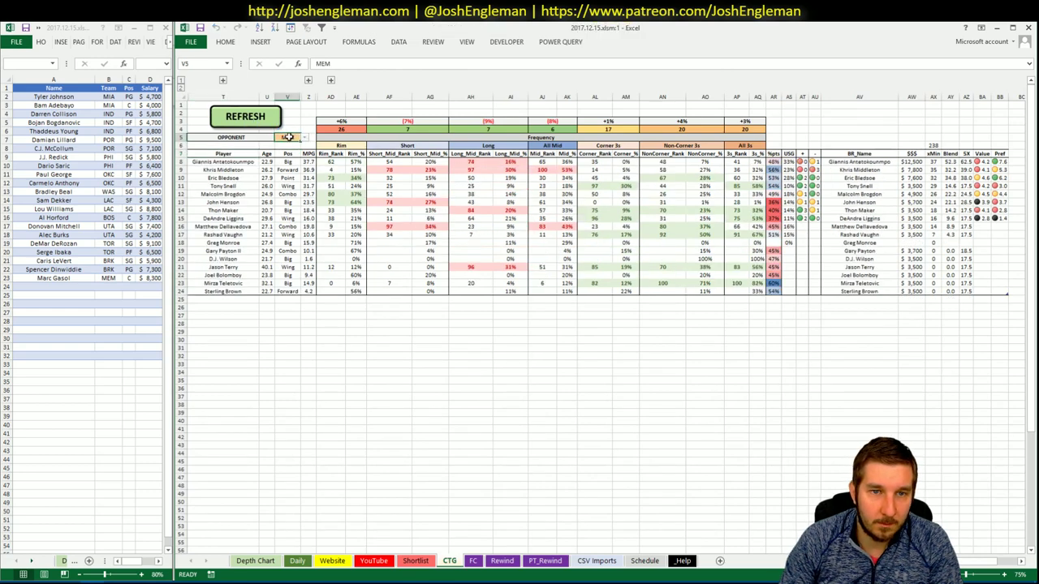
type("MI")
key("BackSpace")
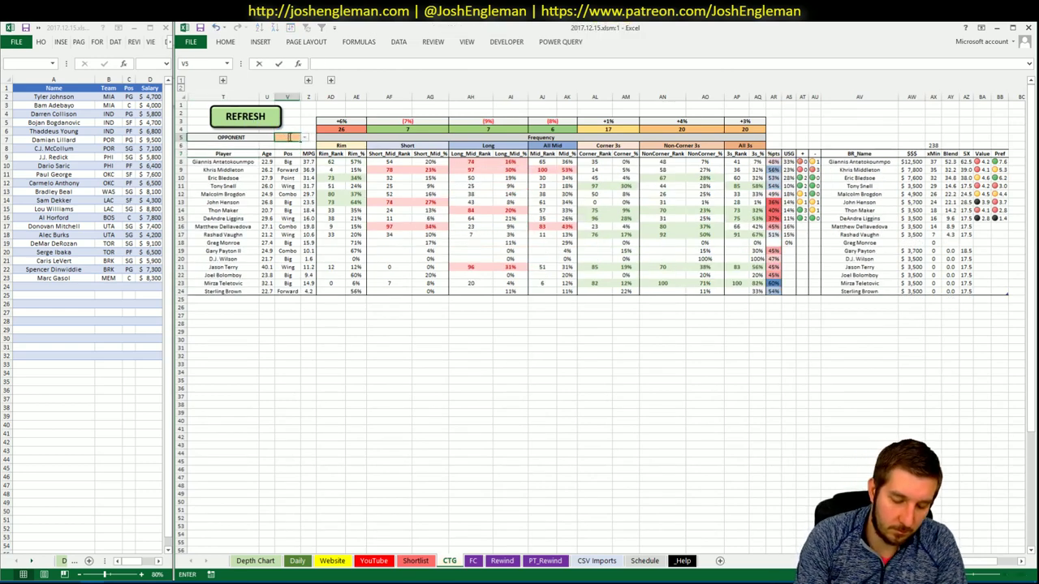
type("CHI")
key("Return")
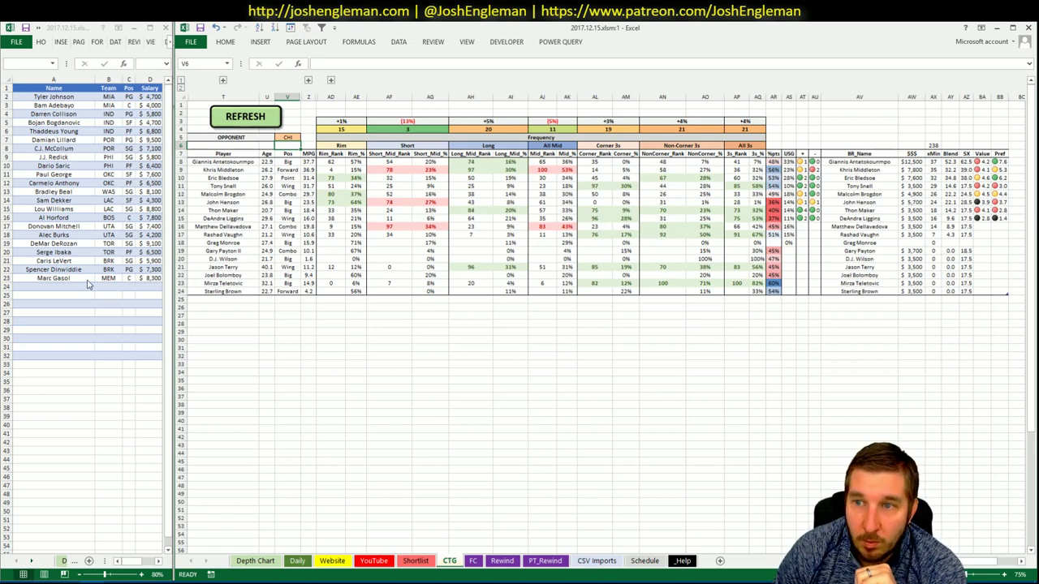
- Add Giannis Antetokounmpo to the first empty row of the shortlist's Name column
left_click(59, 286)
type("Gi")
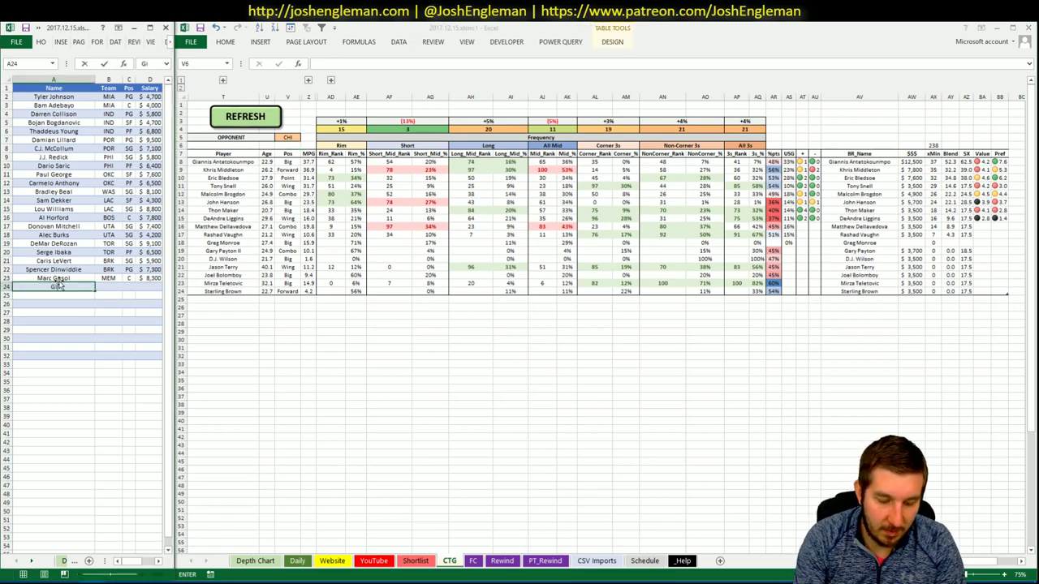
type("annis A")
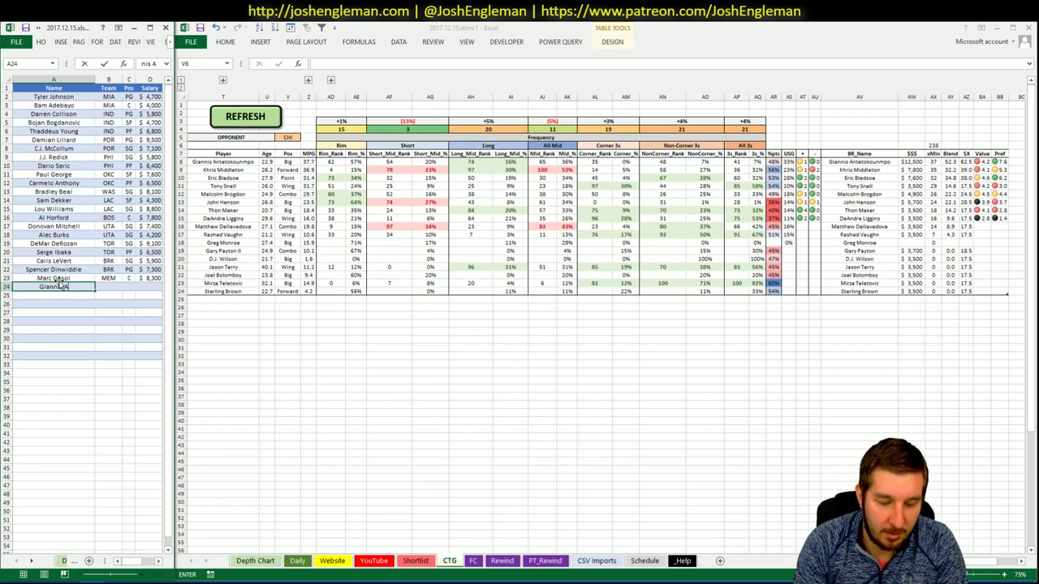
type("ntetokounmpo")
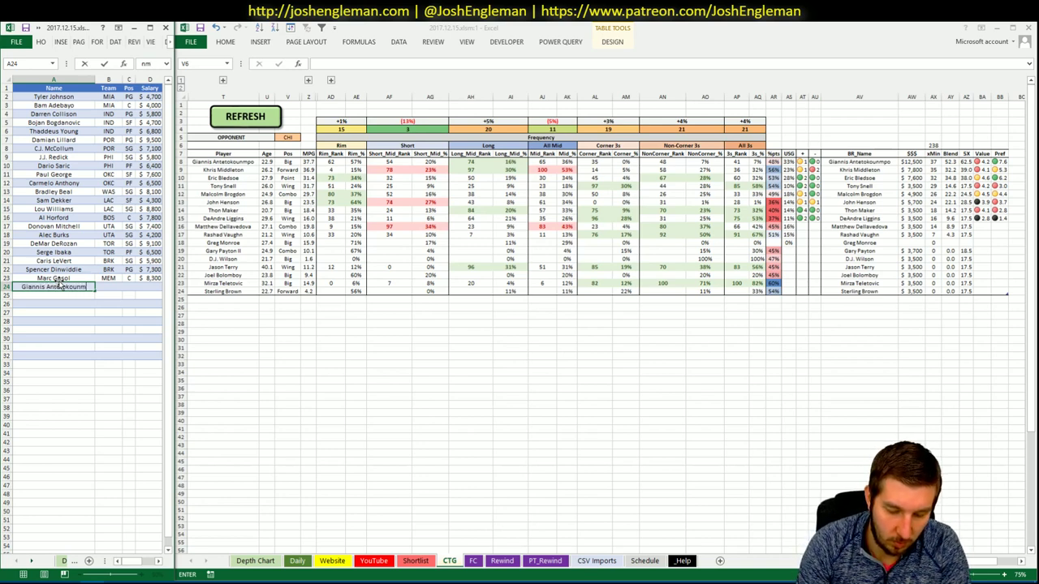
key("Return")
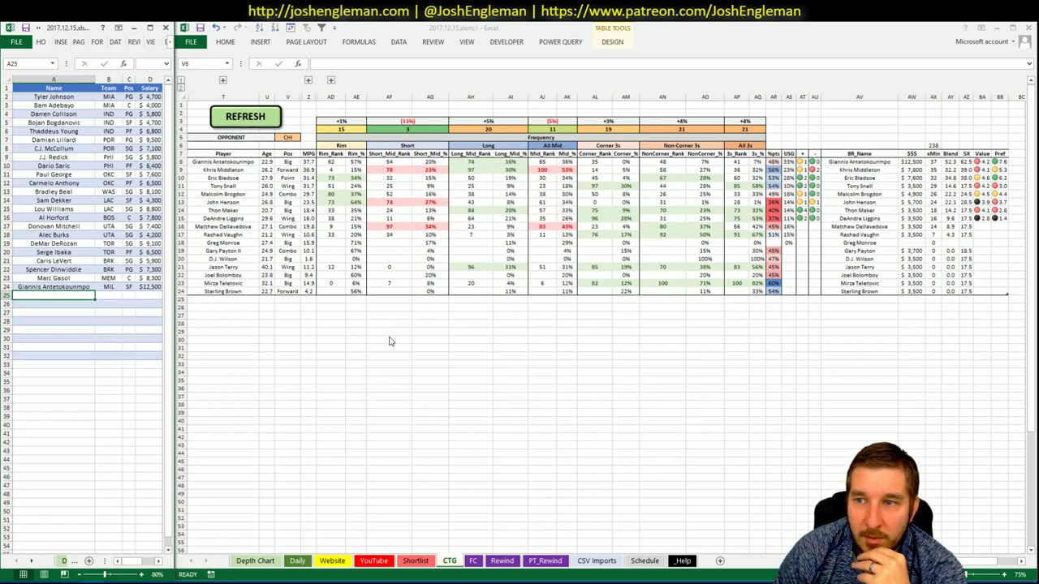
- On the YouTube sheet, compare the Bucks' FD and DK projections with their minutes and points in recent games
left_click(375, 564)
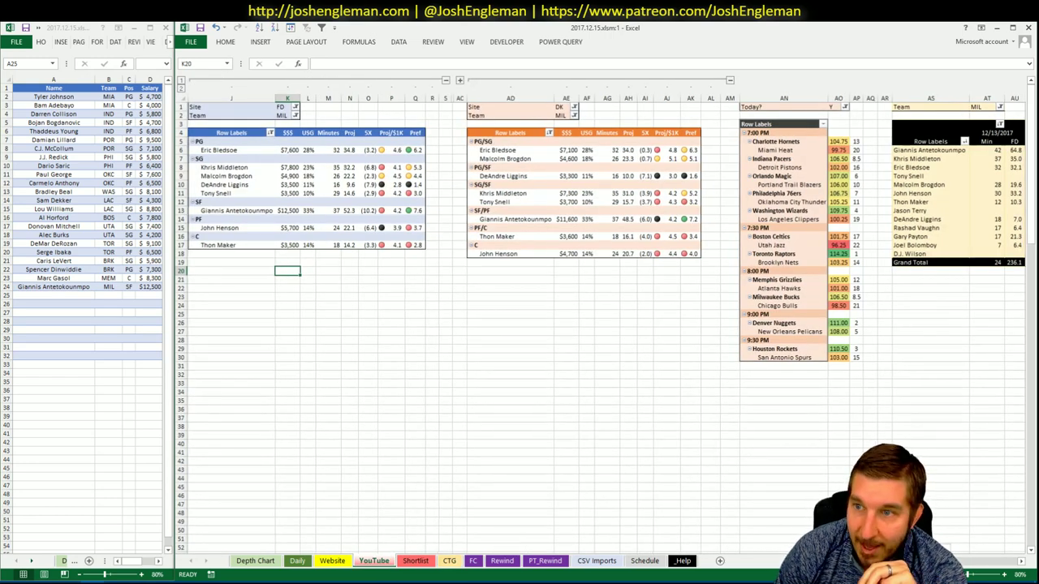
scroll(536, 325, "right", 6)
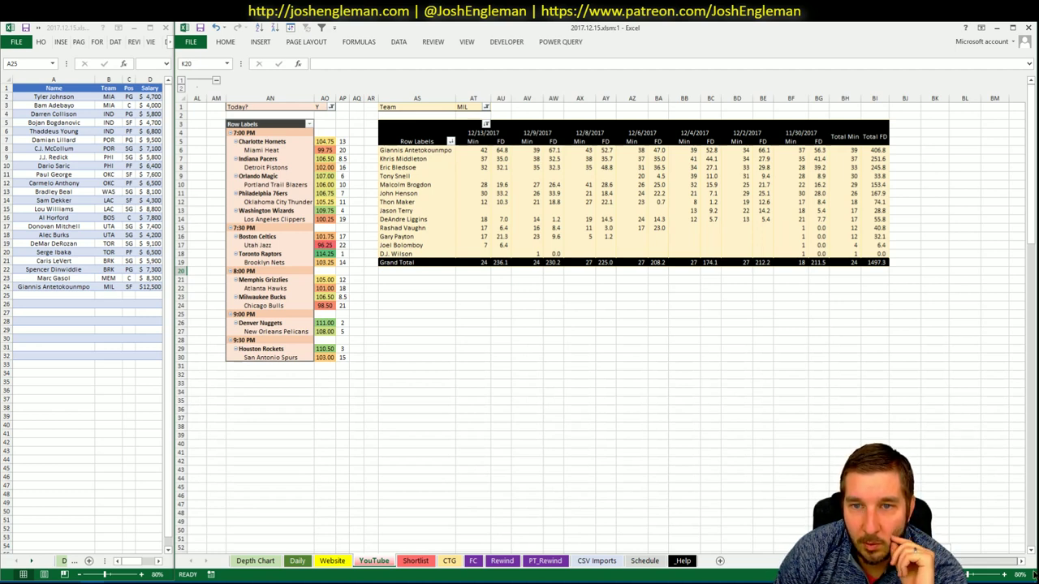
scroll(962, 564, "left", 6)
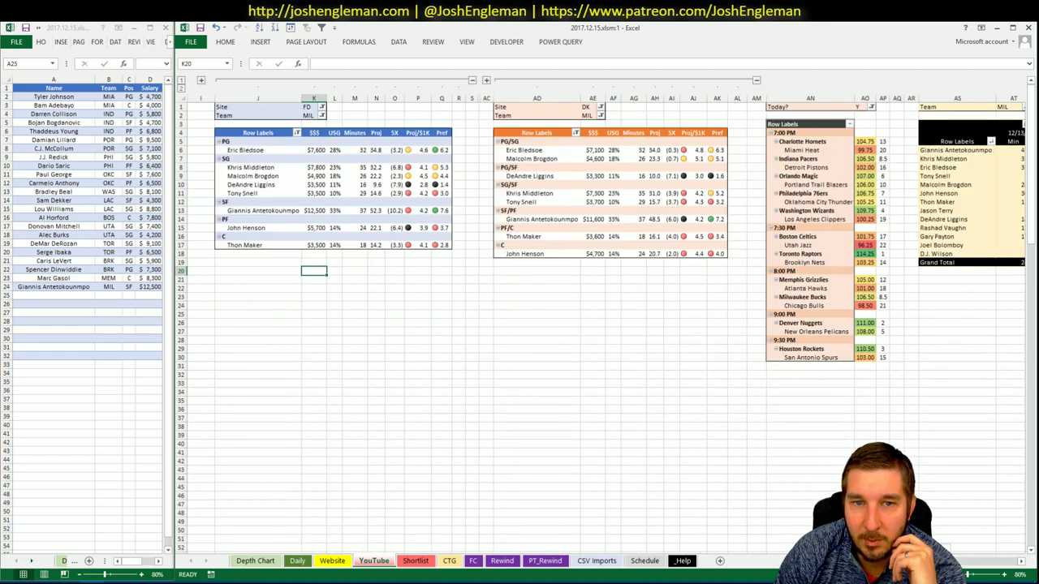
scroll(607, 314, "right", 3)
scroll(606, 314, "left", 3)
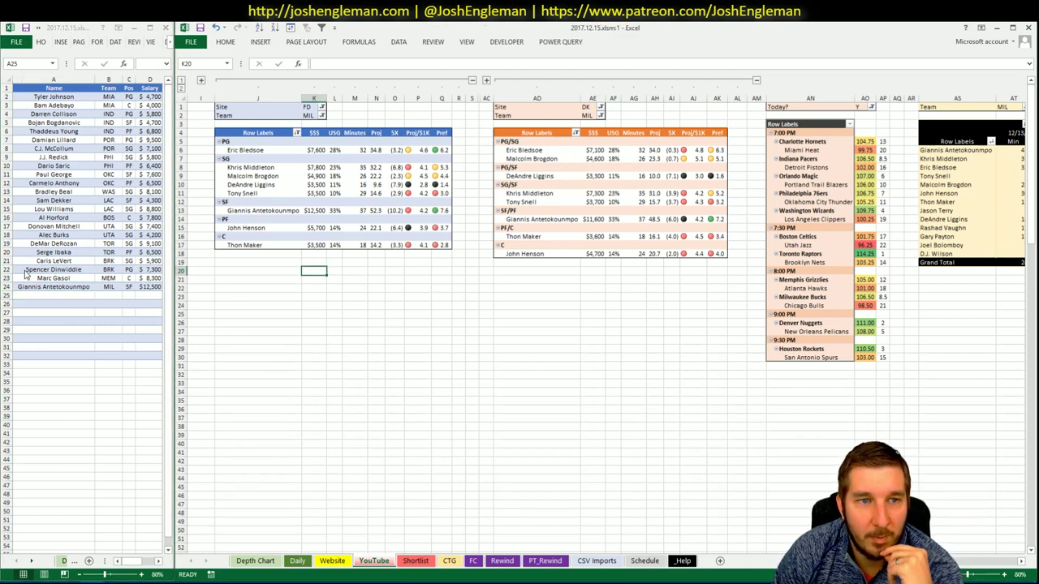
left_click(375, 294)
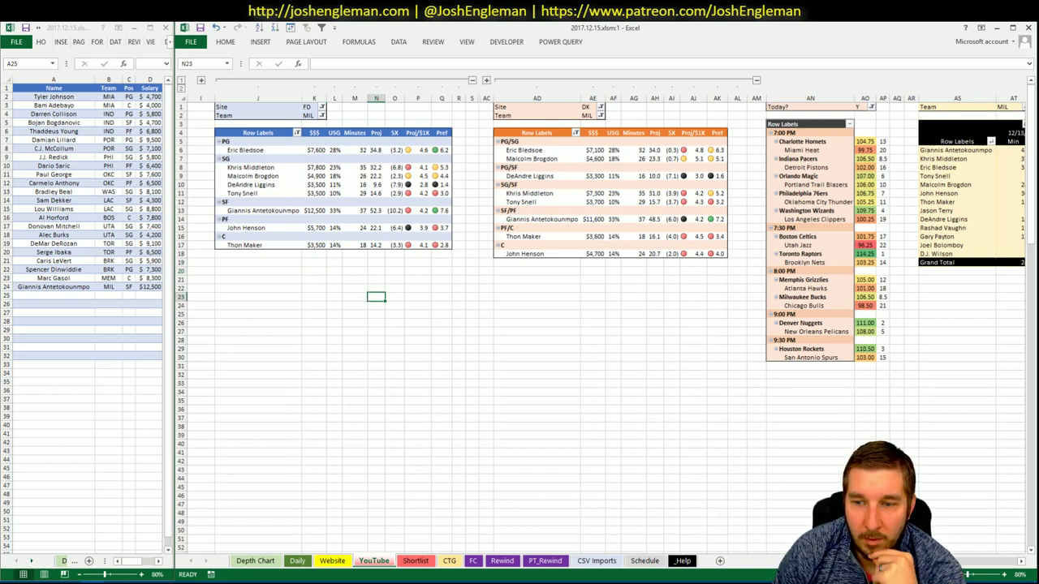
scroll(552, 325, "right", 5)
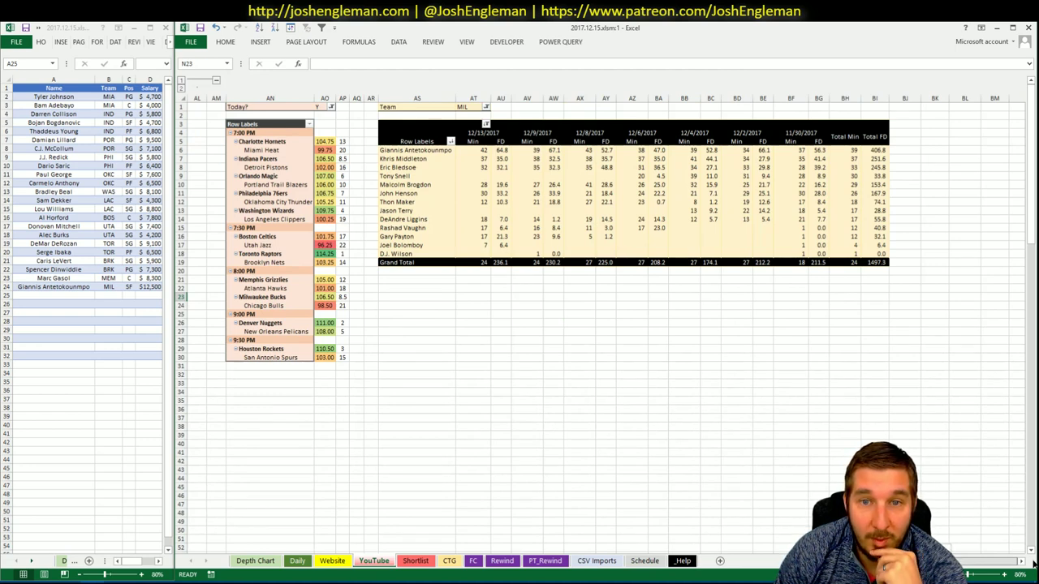
scroll(552, 325, "left", 5)
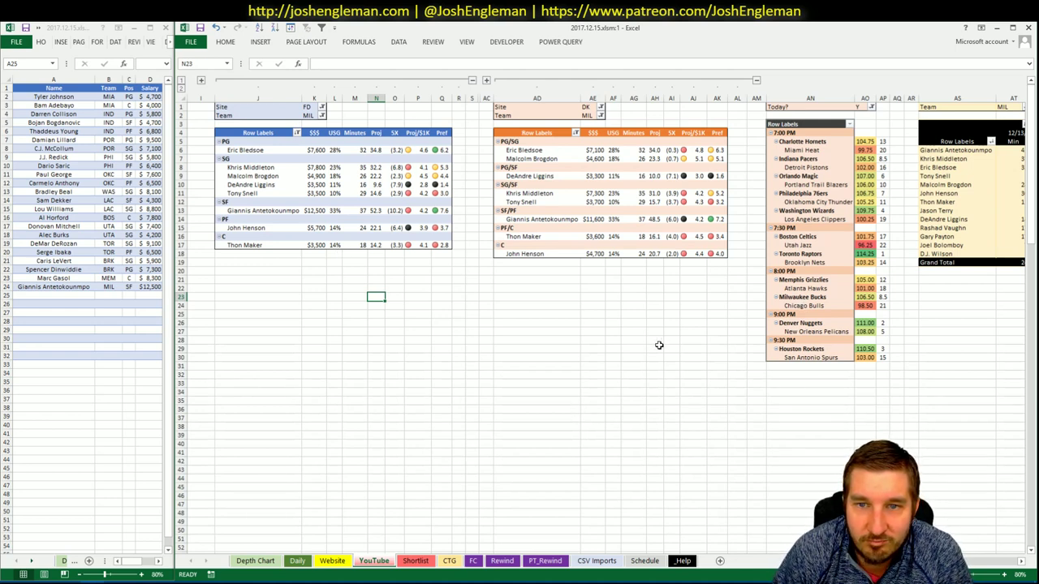
left_click(391, 313)
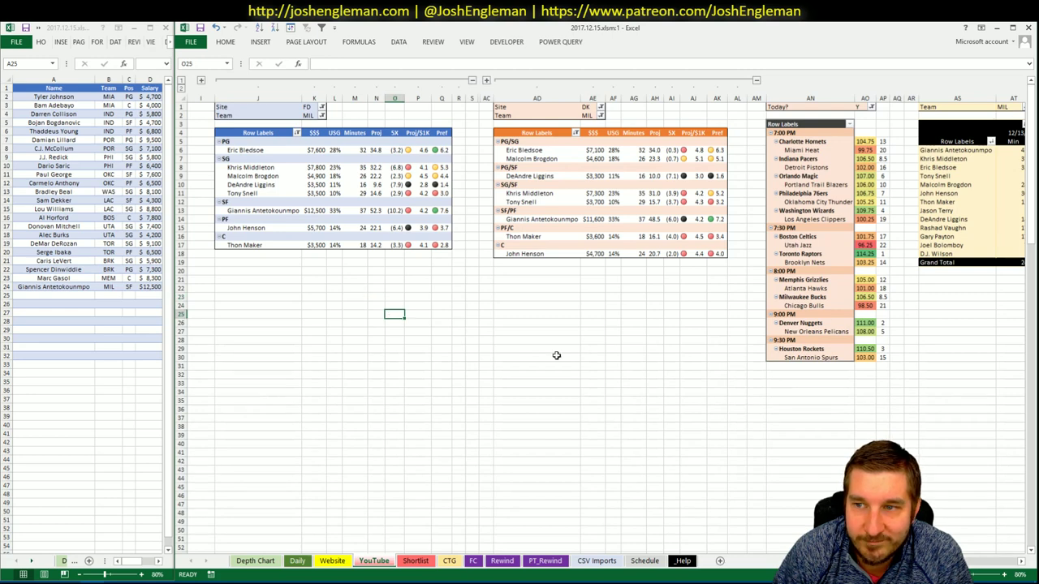
- Set the Team filters of the FD, DK and recent games tables to CHI
left_click(309, 116)
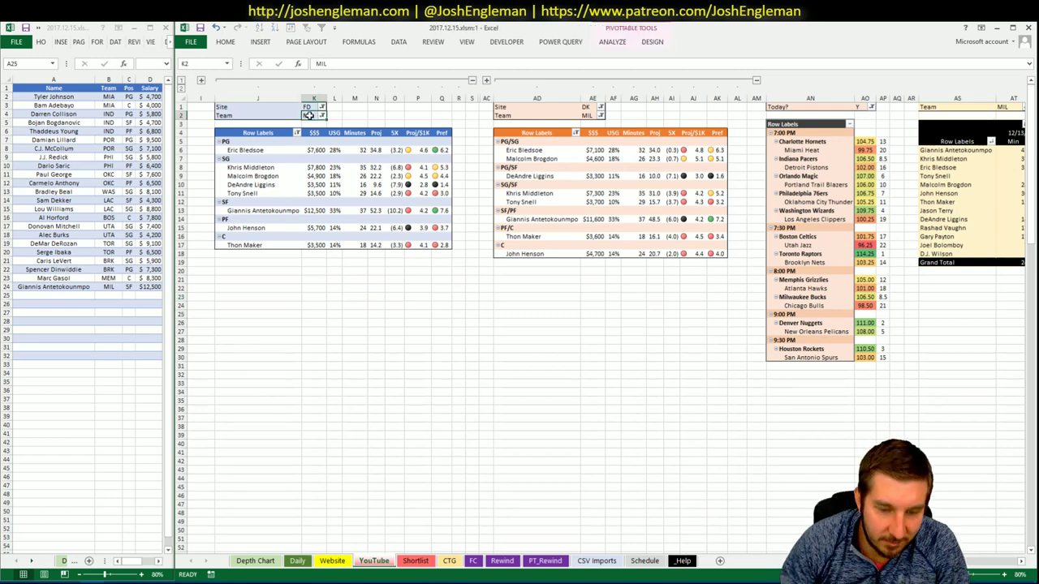
type("CHI")
key("Return")
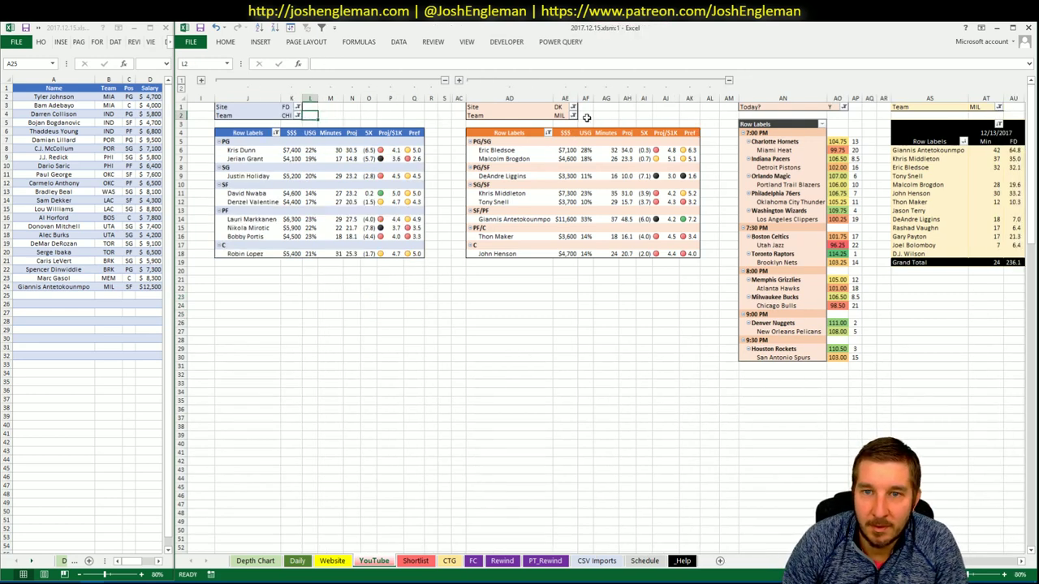
left_click(565, 116)
type("CHI")
key("Return")
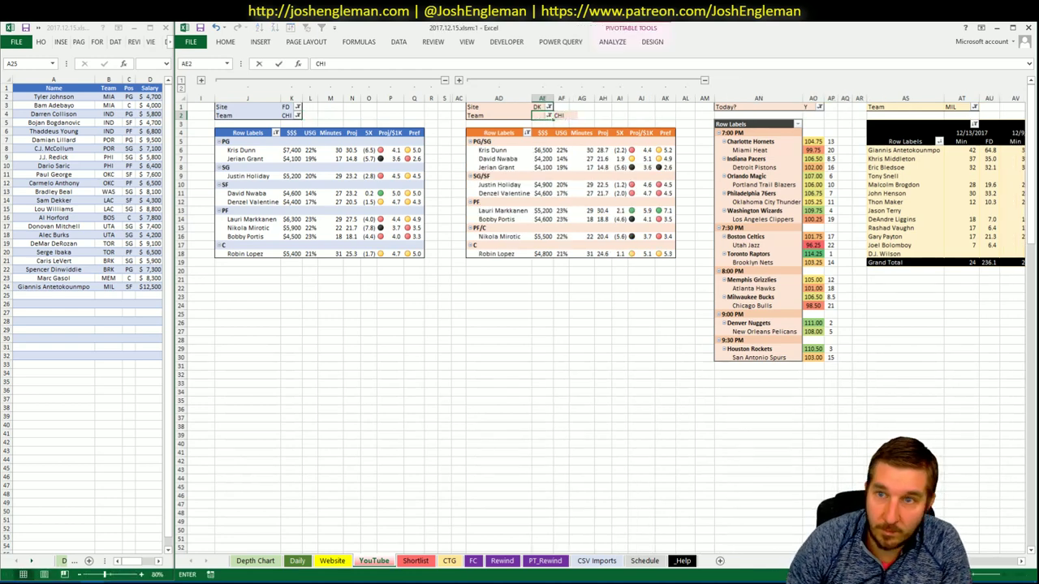
left_click(948, 108)
type("CHI")
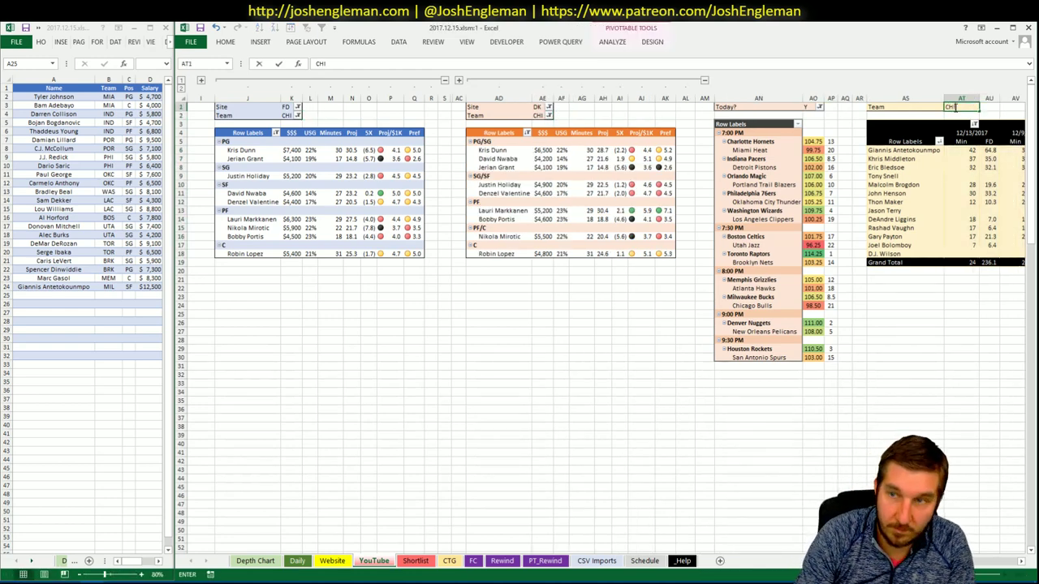
key("Return")
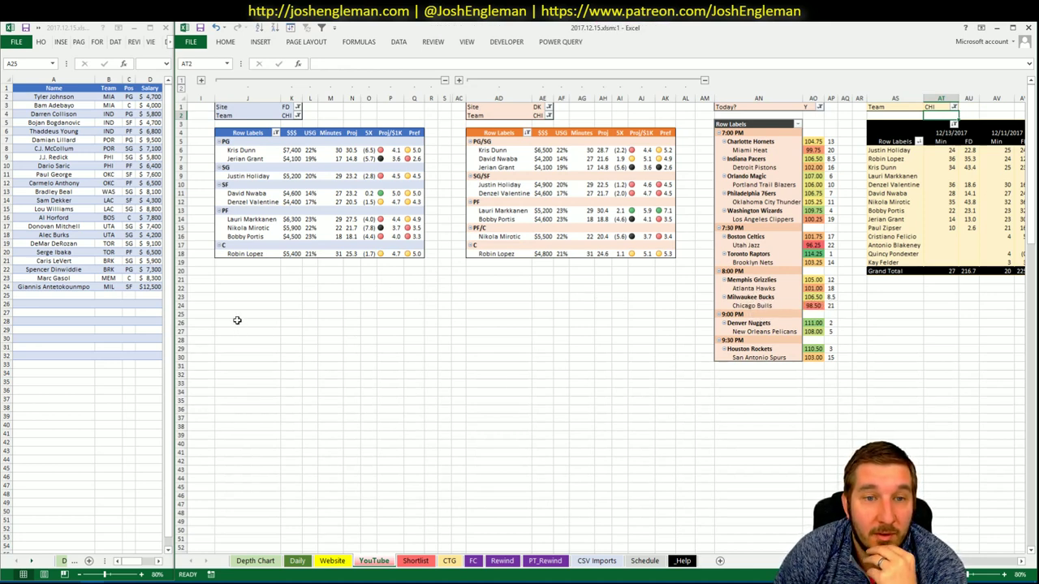
- Switch to Cleaning the Glass in the browser and open the Chicago Bulls team page at Shooting: Frequency
left_click(309, 299)
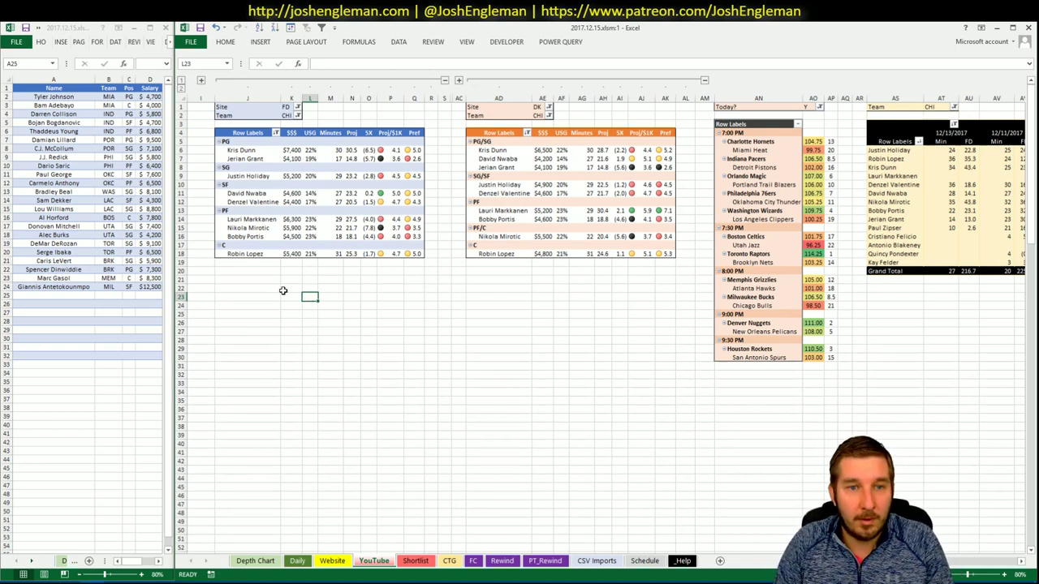
left_click(290, 288)
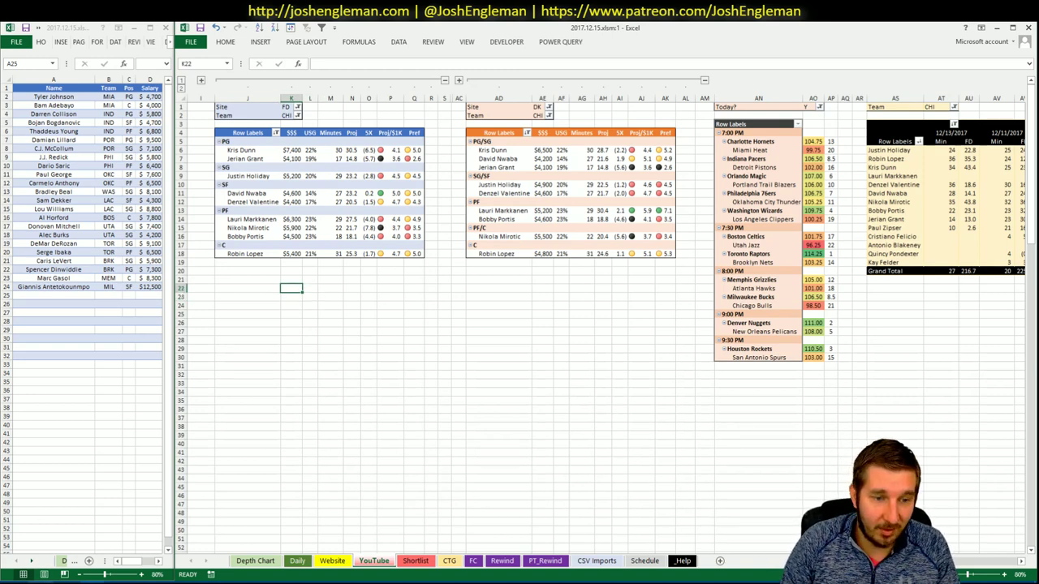
left_click(40, 583)
left_click(327, 119)
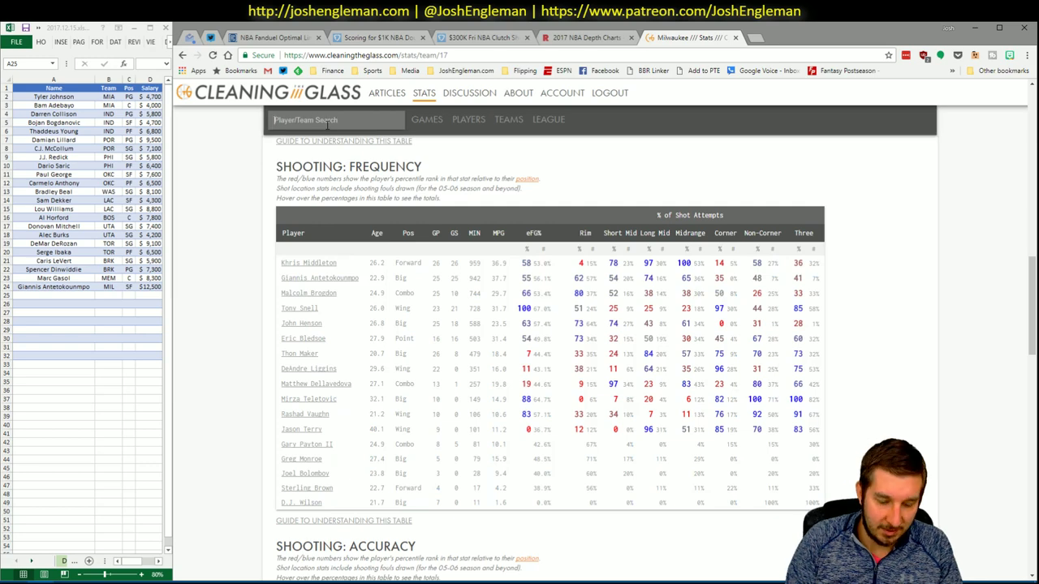
type("bulls")
left_click(308, 139)
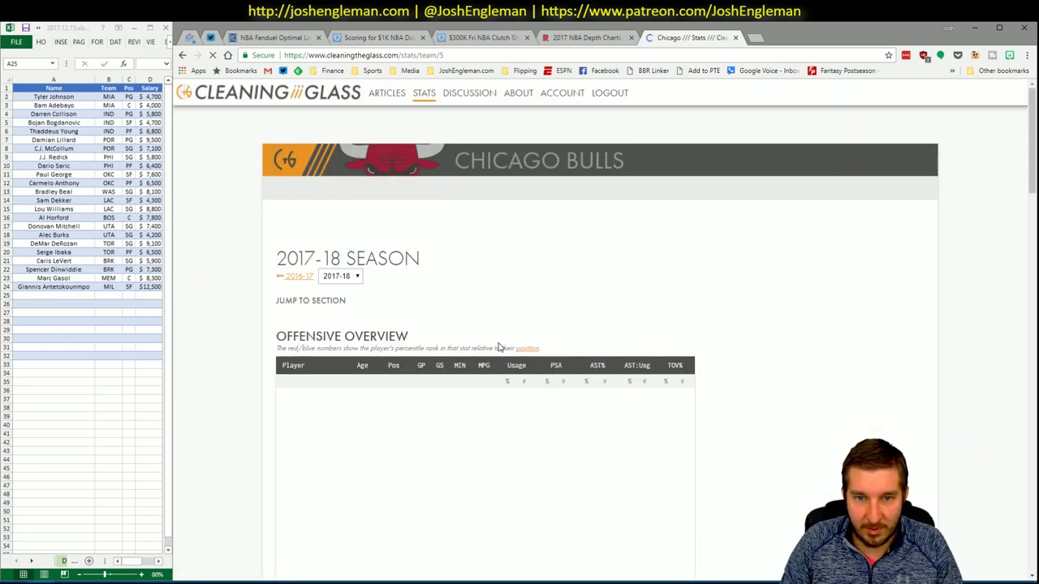
left_click(408, 314)
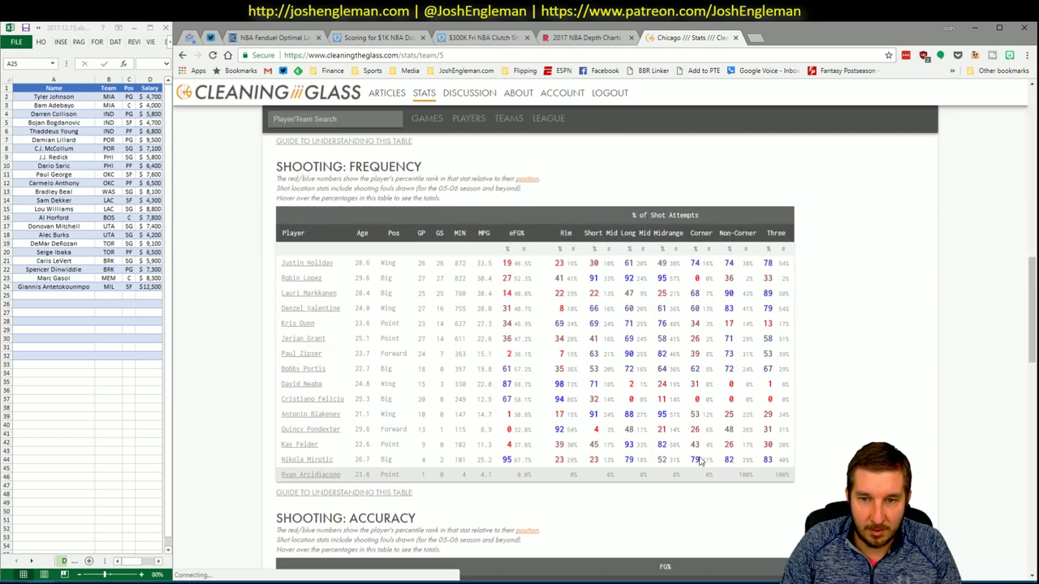
- Copy the Bulls' Shooting: Frequency player rows into the CTG sheet in Excel and set the opponent to MIL
left_click_drag(791, 476, 359, 235)
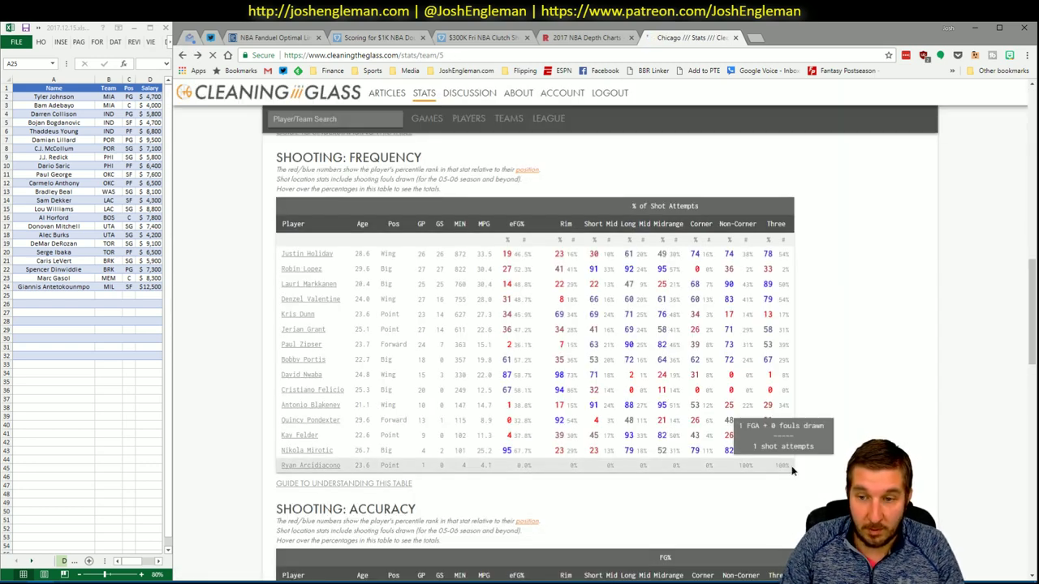
left_click_drag(789, 470, 284, 268)
key("alt+Tab")
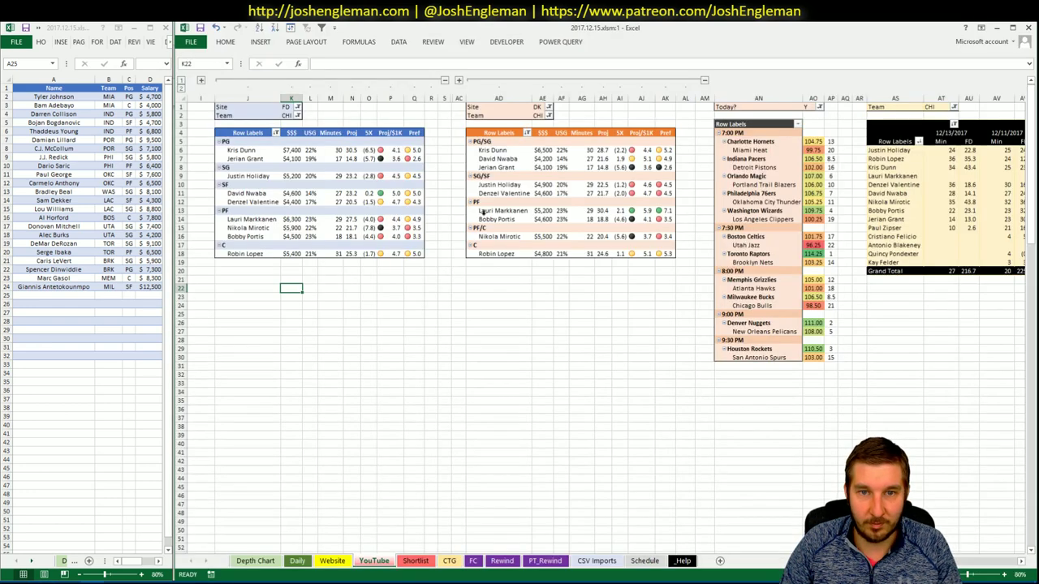
left_click(449, 561)
left_click(285, 136)
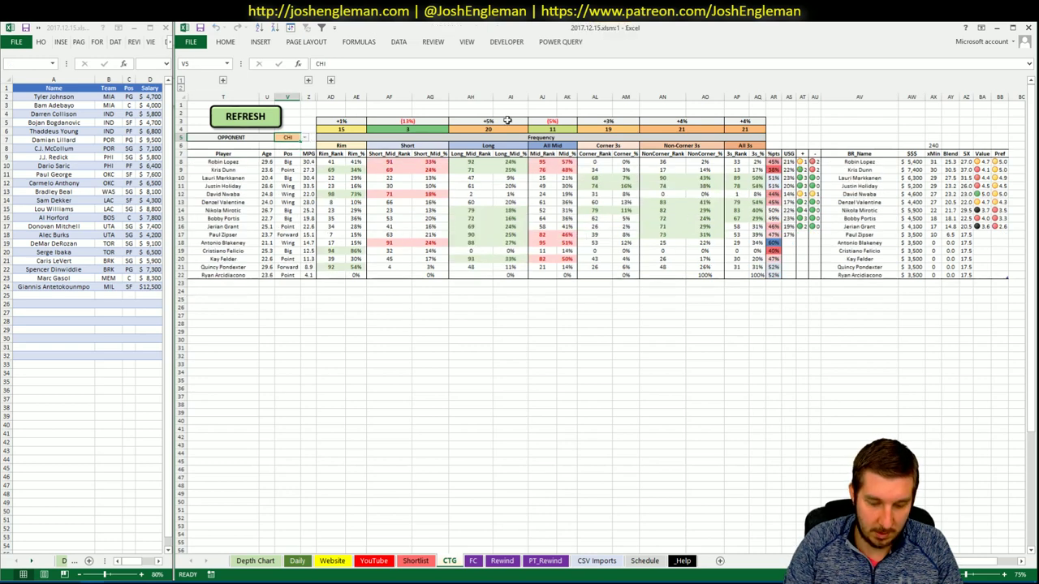
key("Up")
key("Down")
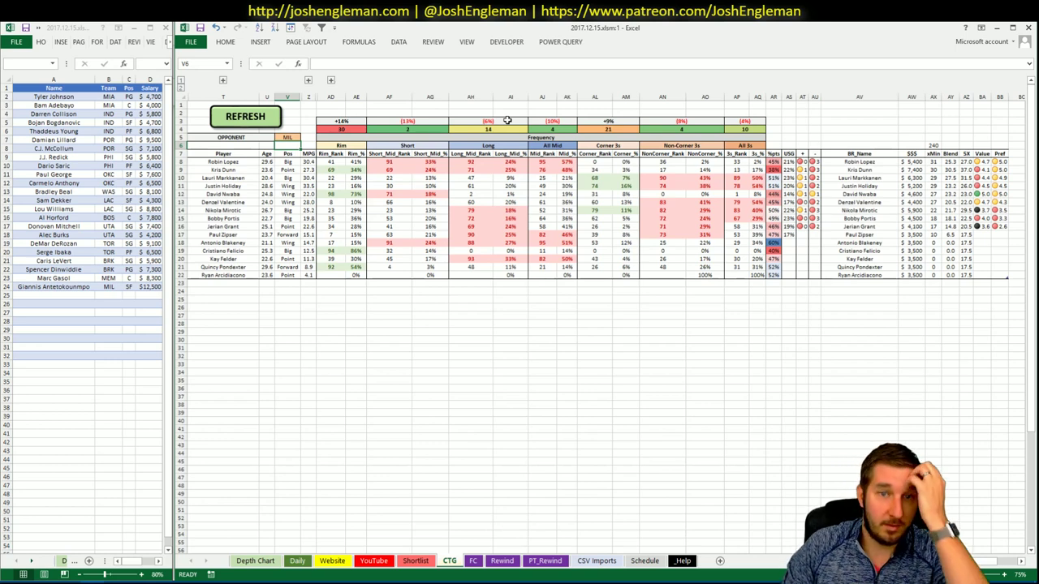
- On the YouTube sheet, compare the Bulls' FD and DK projections with their minutes and points in recent games
left_click(302, 561)
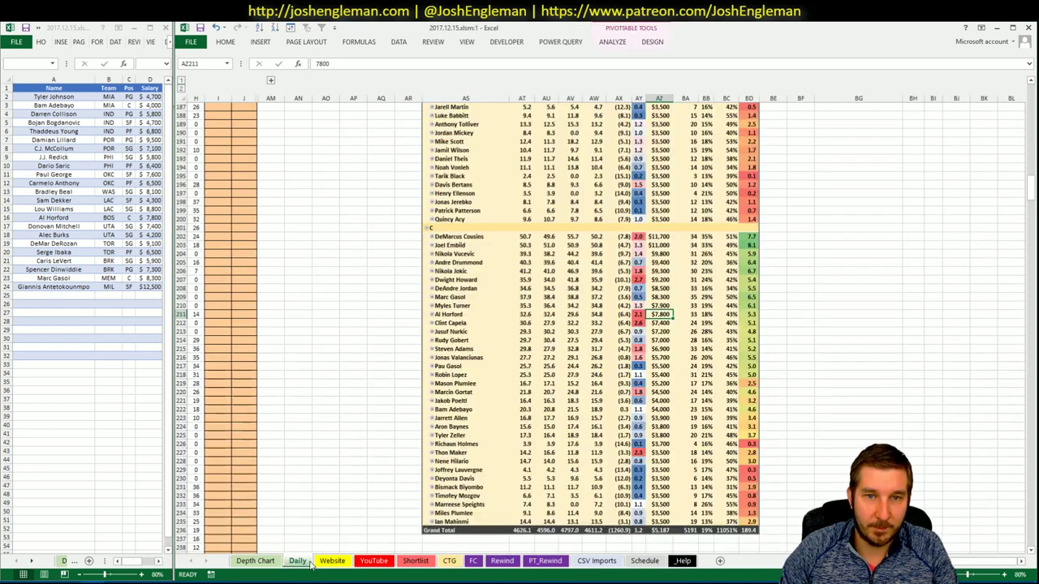
left_click(373, 561)
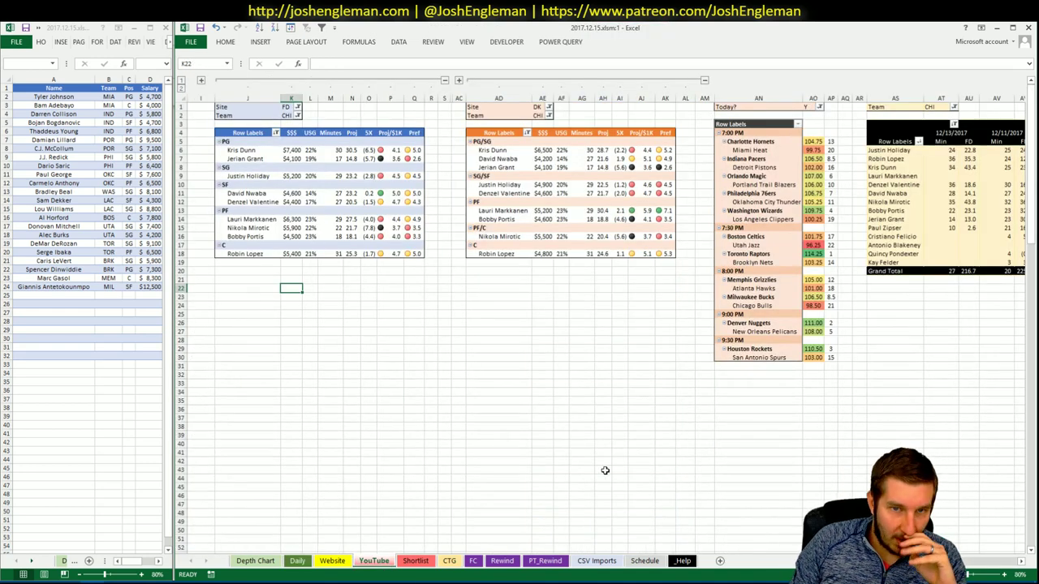
scroll(976, 568, "right", 10)
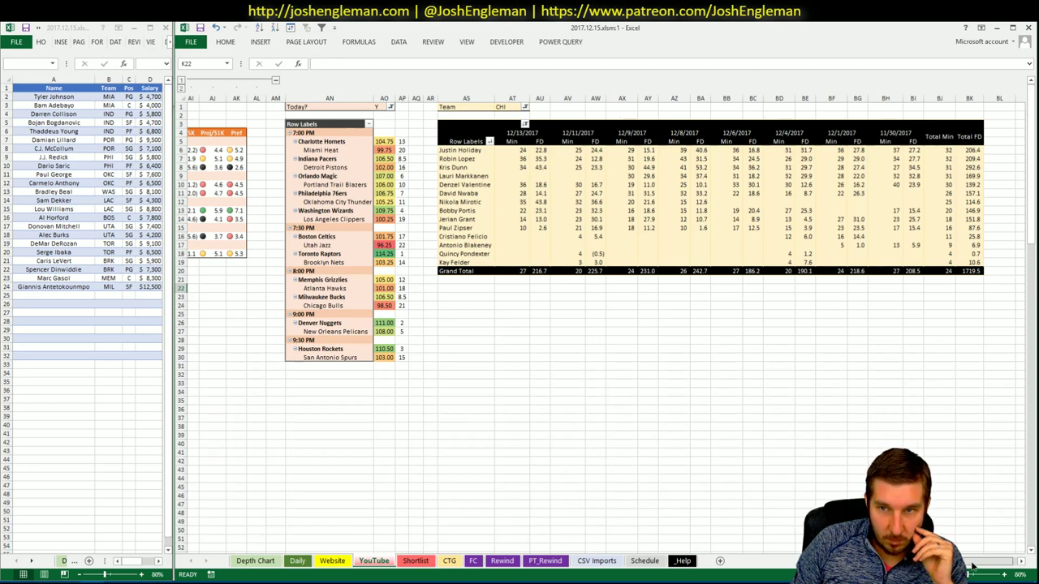
scroll(974, 565, "left", 1)
scroll(971, 566, "left", 3)
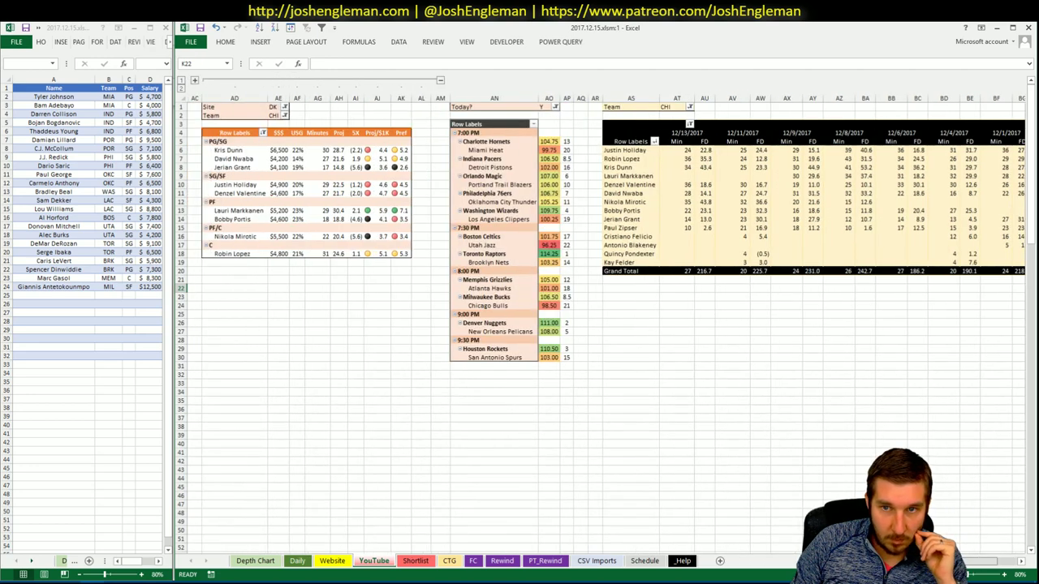
- Add David Nwaba to the shortlist in the first empty row below Giannis Antetokounmpo
left_click(82, 297)
type("David Nwaba")
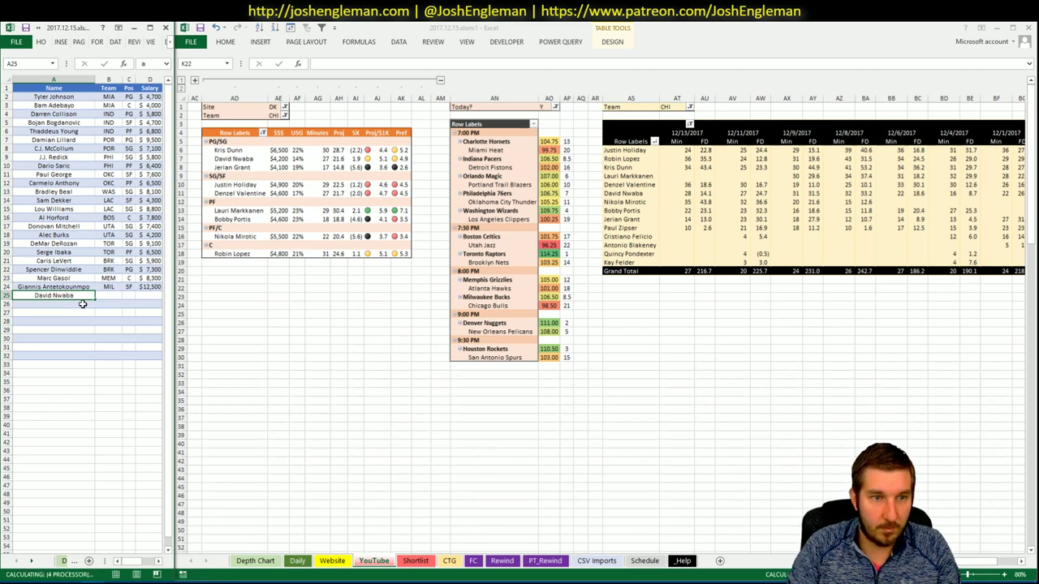
key("Return")
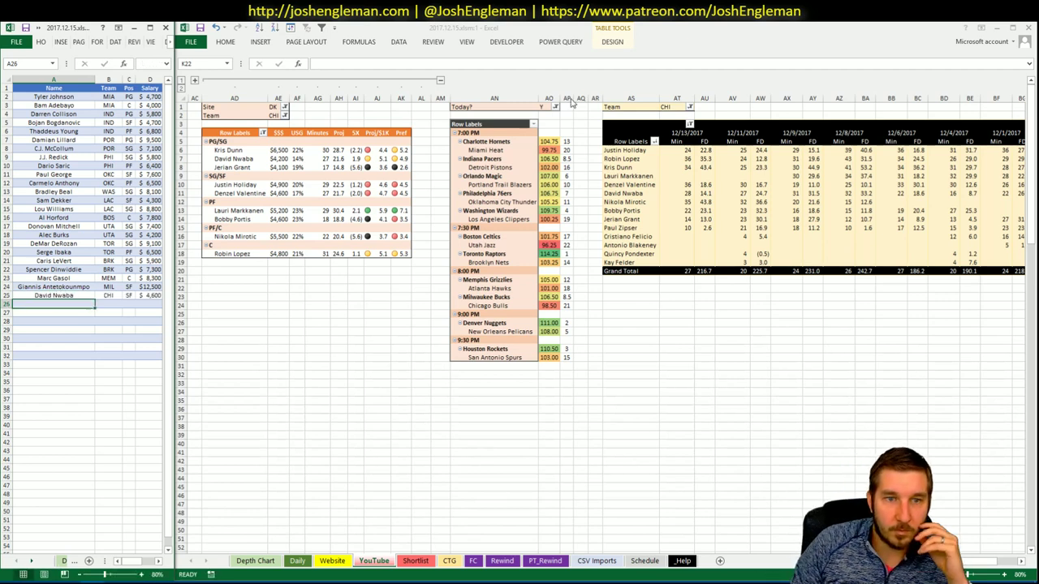
- Set the Team filters of the FD, DK and recent games tables to DEN
key("alt+Tab")
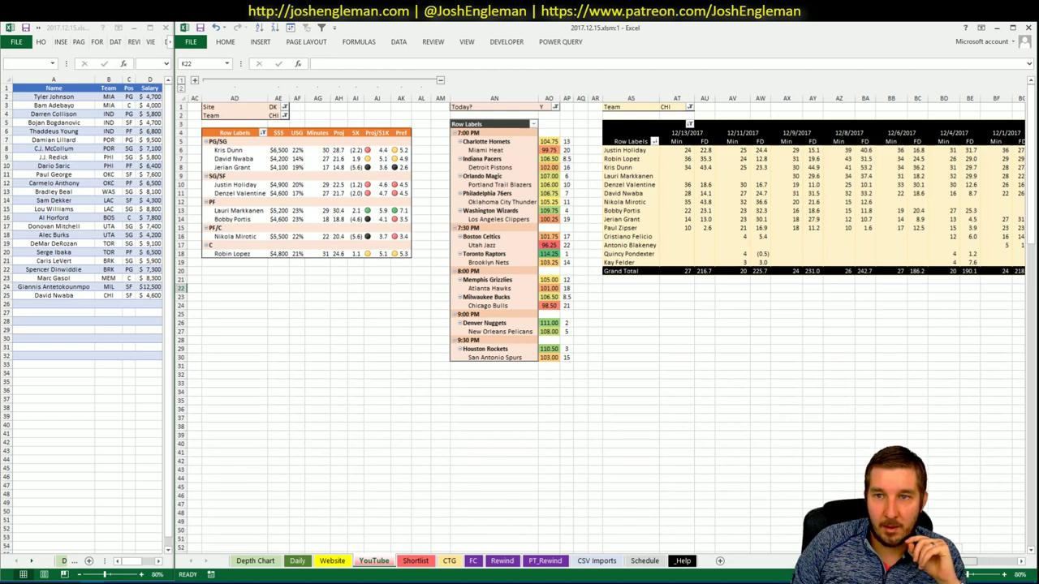
scroll(601, 243, "left", 6)
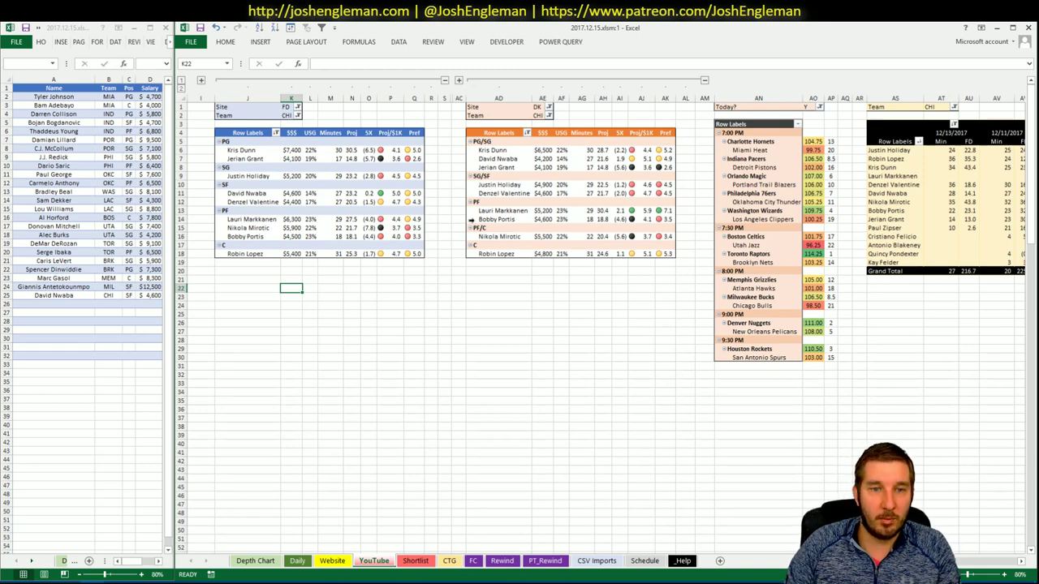
left_click(290, 116)
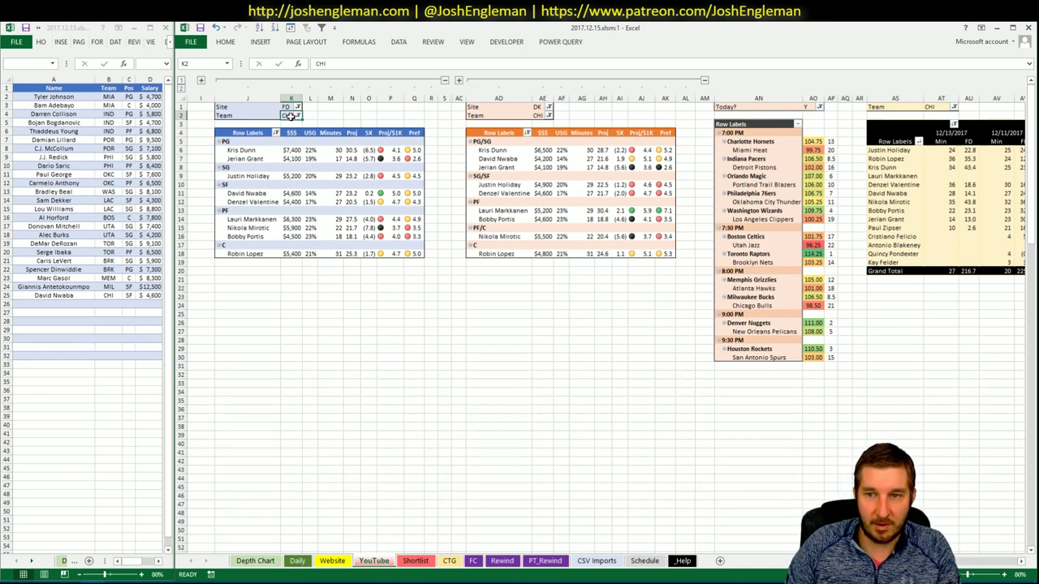
type("DEN")
key("Tab")
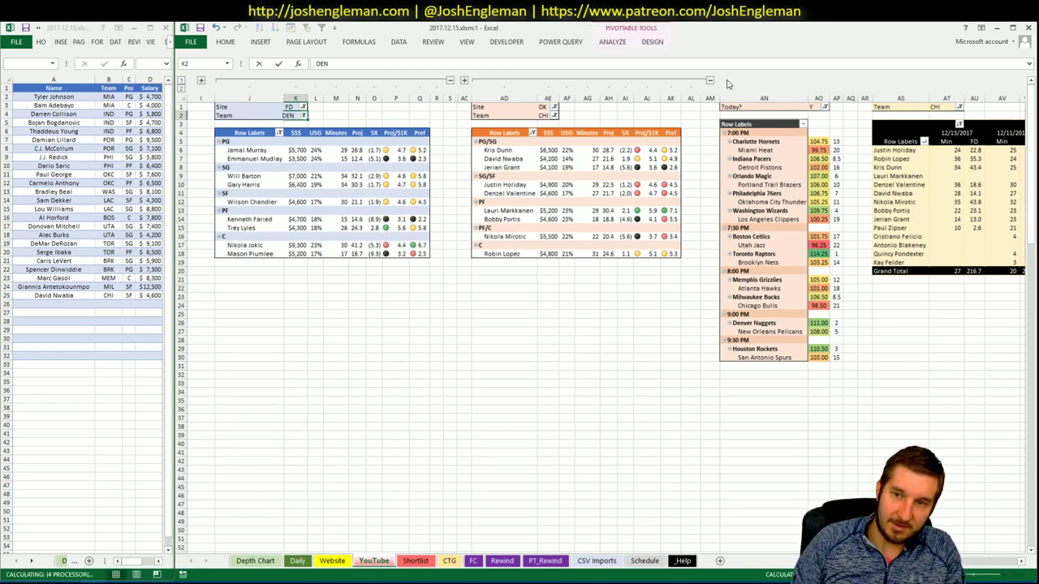
left_click(543, 116)
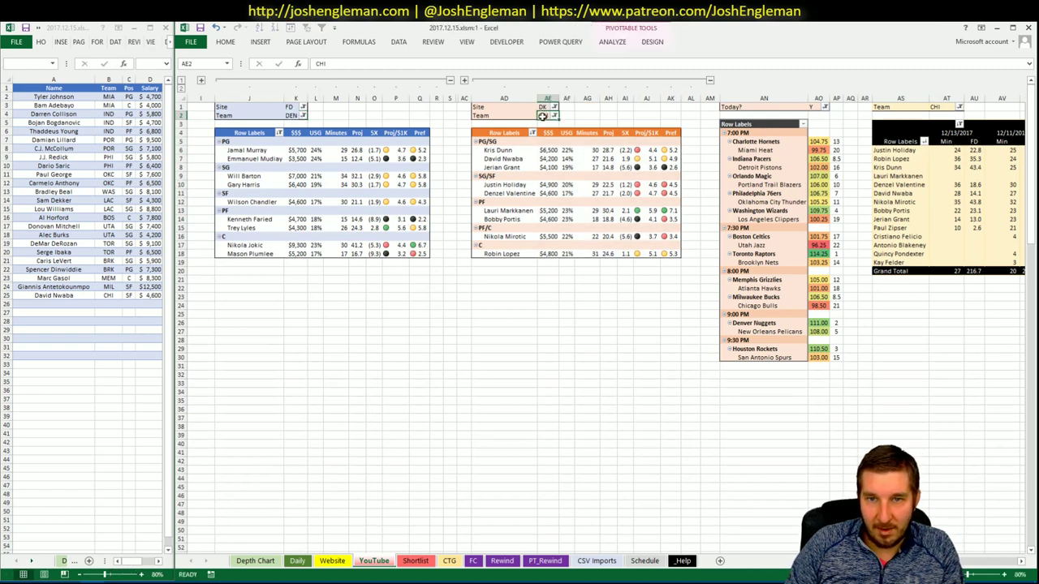
type("DEN")
key("Tab")
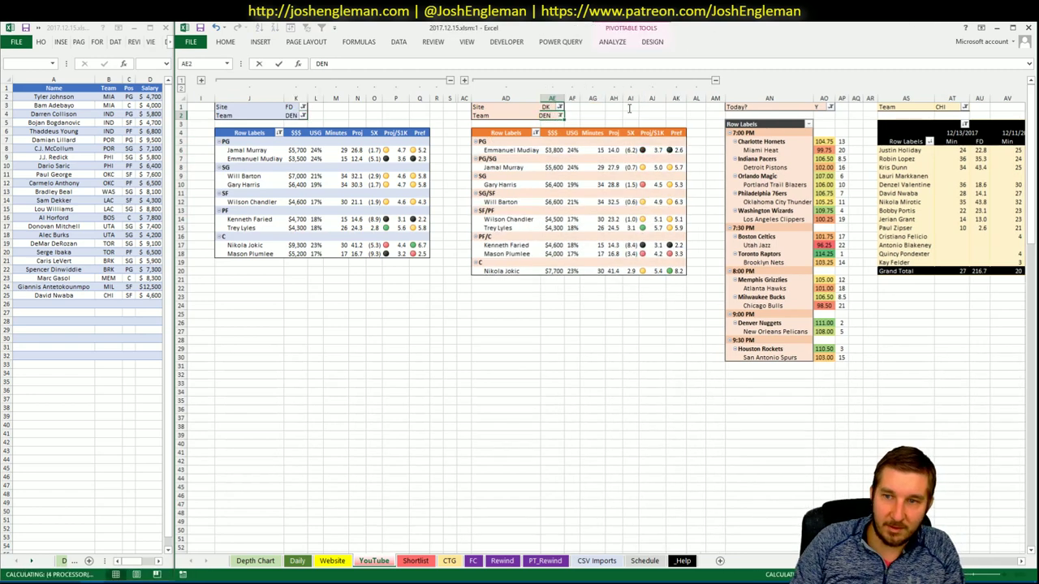
left_click(954, 107)
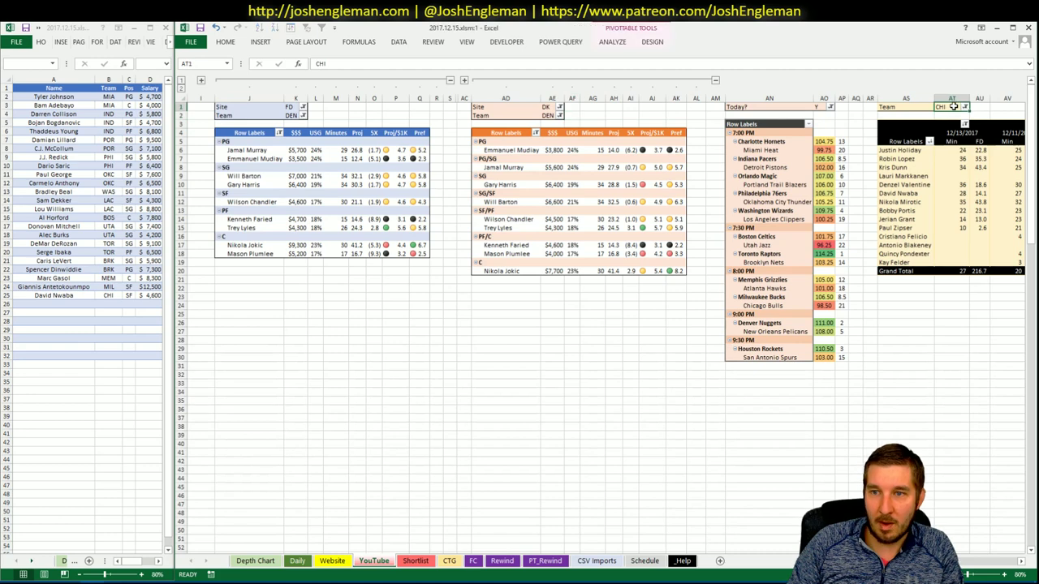
type("DEN")
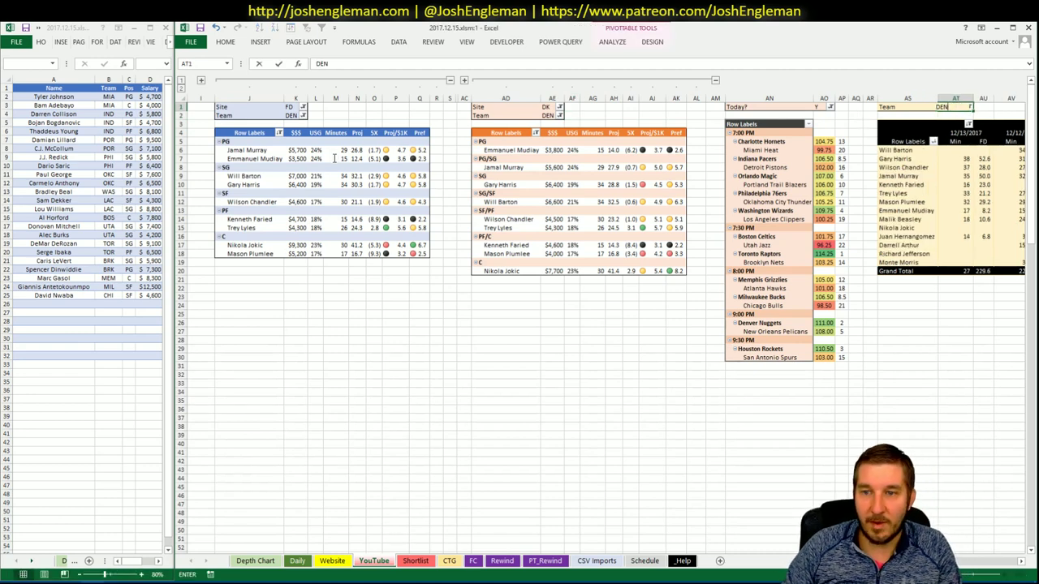
key("Return")
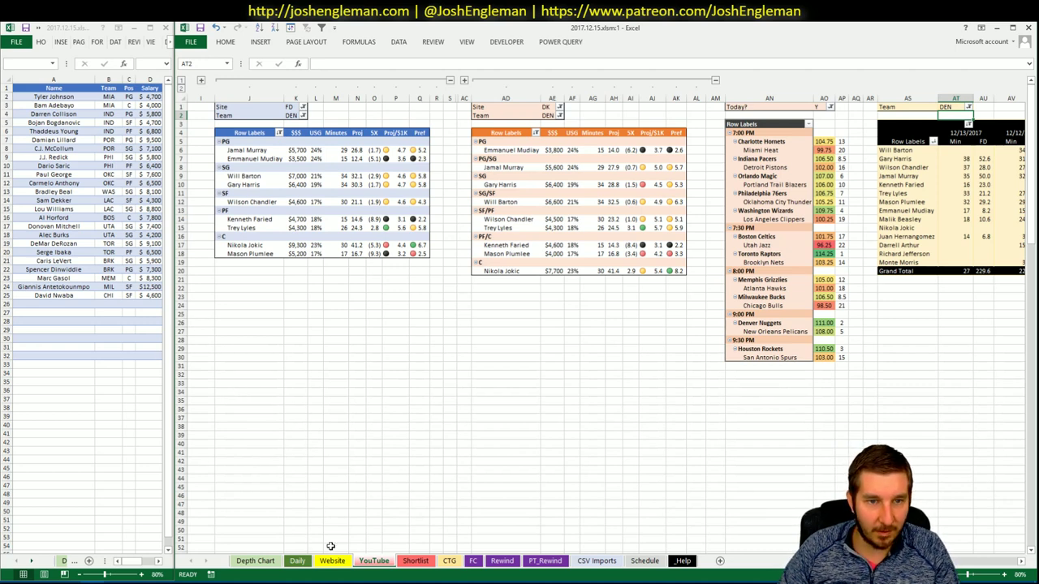
- Switch to Cleaning the Glass in the browser and open the Denver Nuggets team page at Shooting: Frequency
left_click(395, 469)
left_click(265, 263)
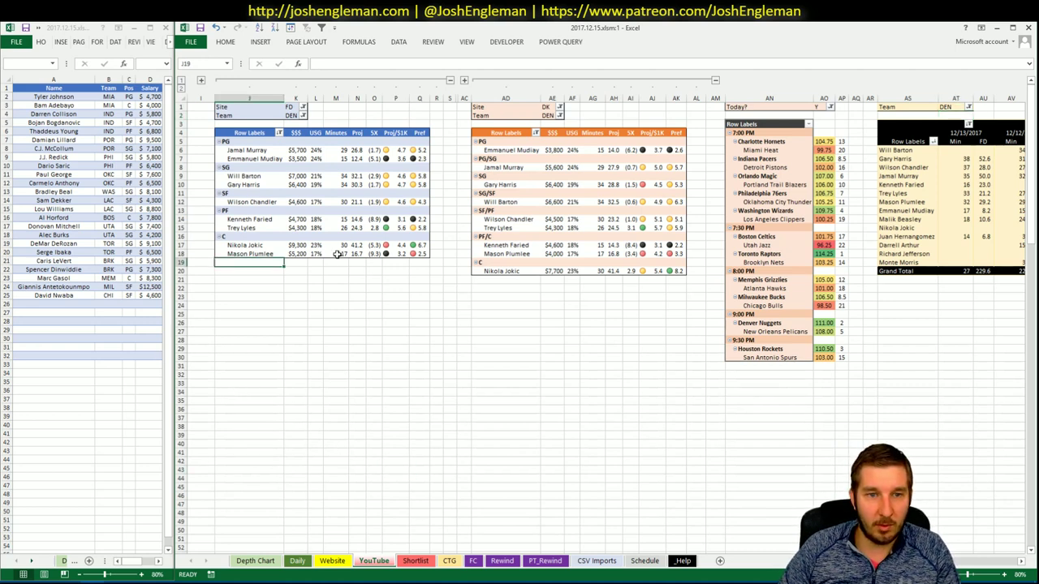
left_click(53, 579)
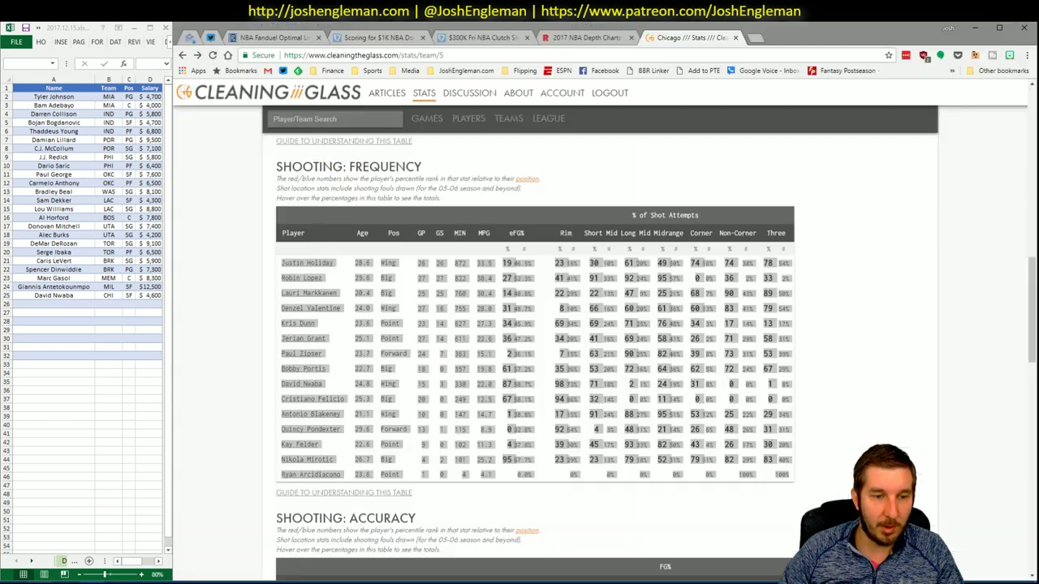
left_click(354, 121)
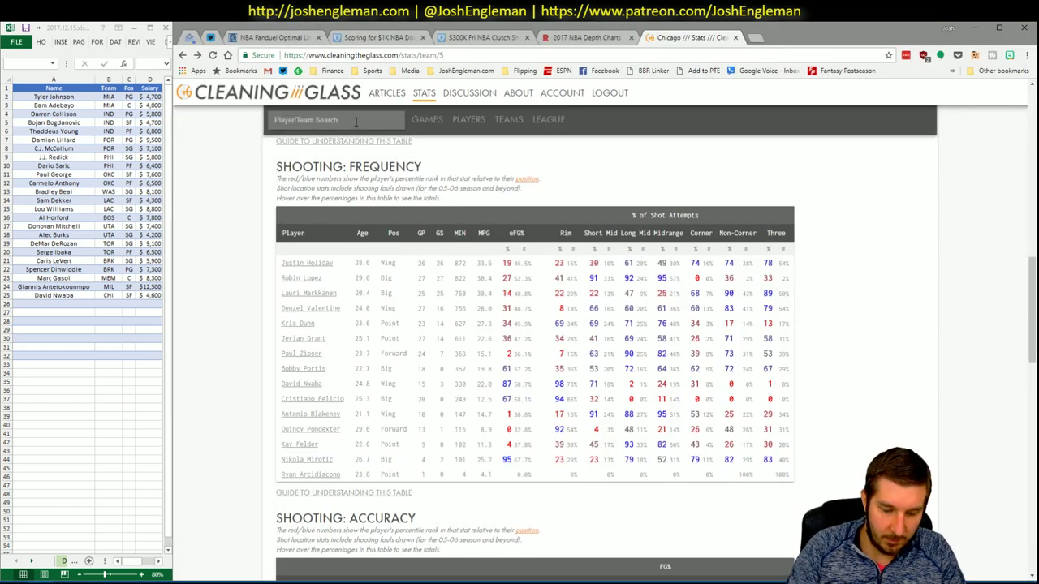
type("nugg")
key("Down")
key("Return")
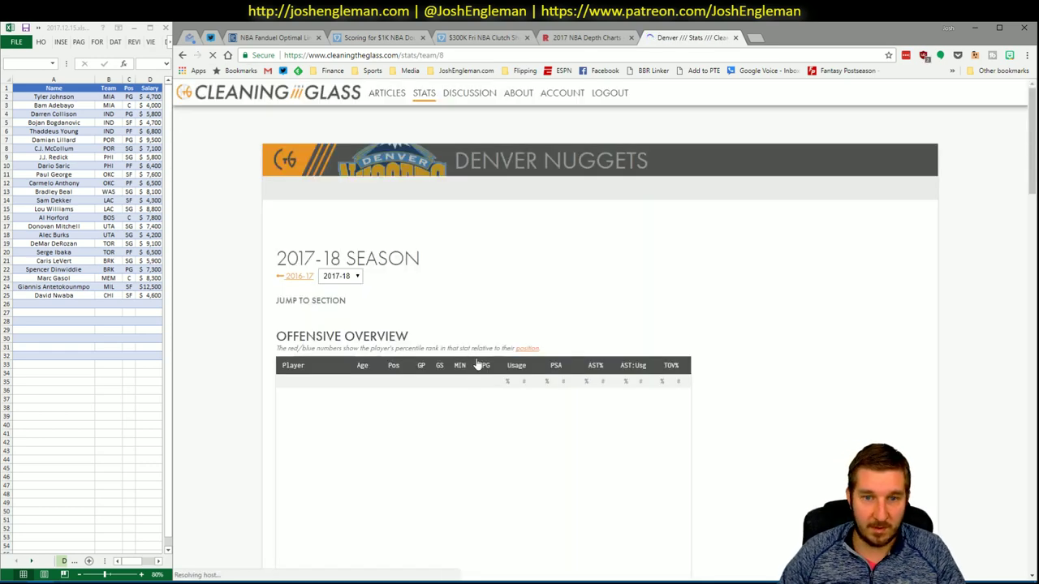
left_click(441, 313)
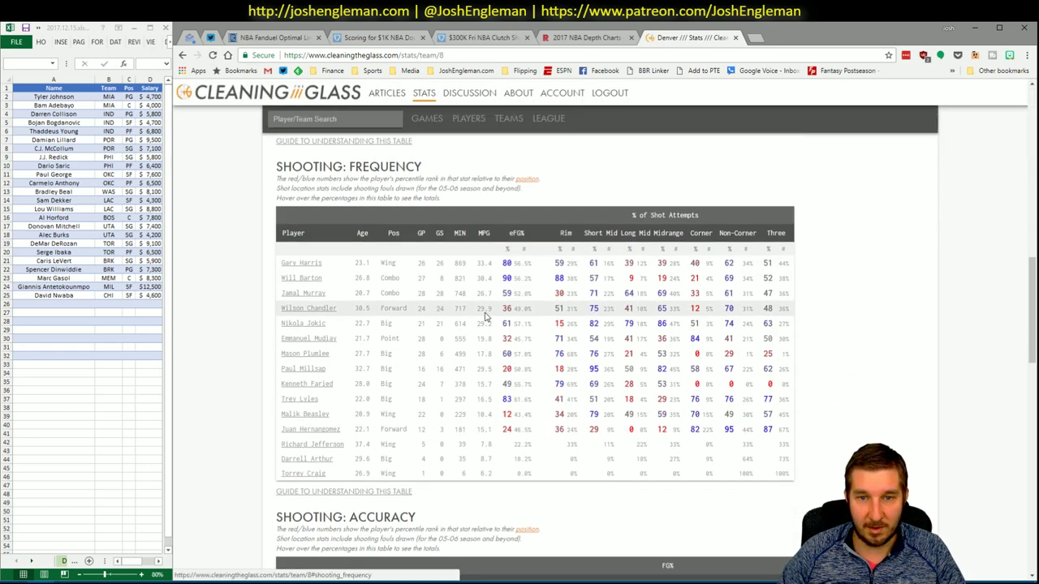
- Copy the Nuggets' Shooting: Frequency player rows into the CTG sheet in Excel and update the opponent for Denver's game
left_click_drag(799, 477, 276, 262)
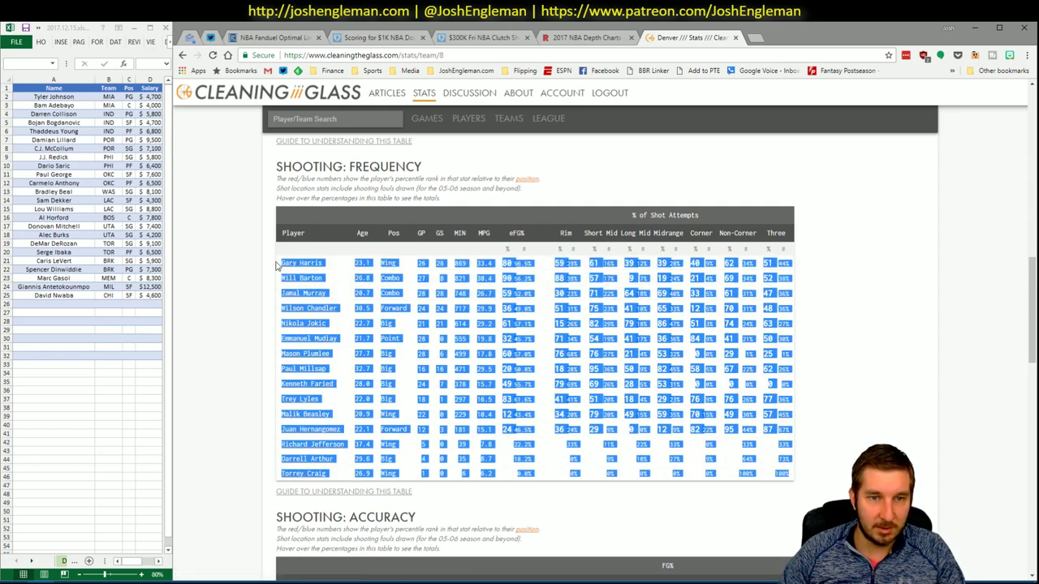
key("alt+Tab")
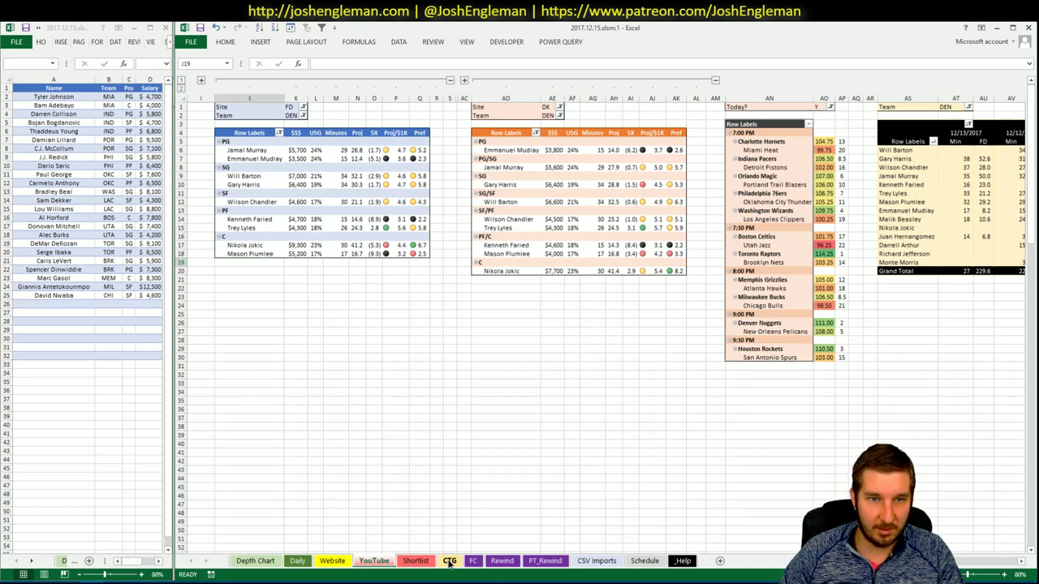
left_click(448, 561)
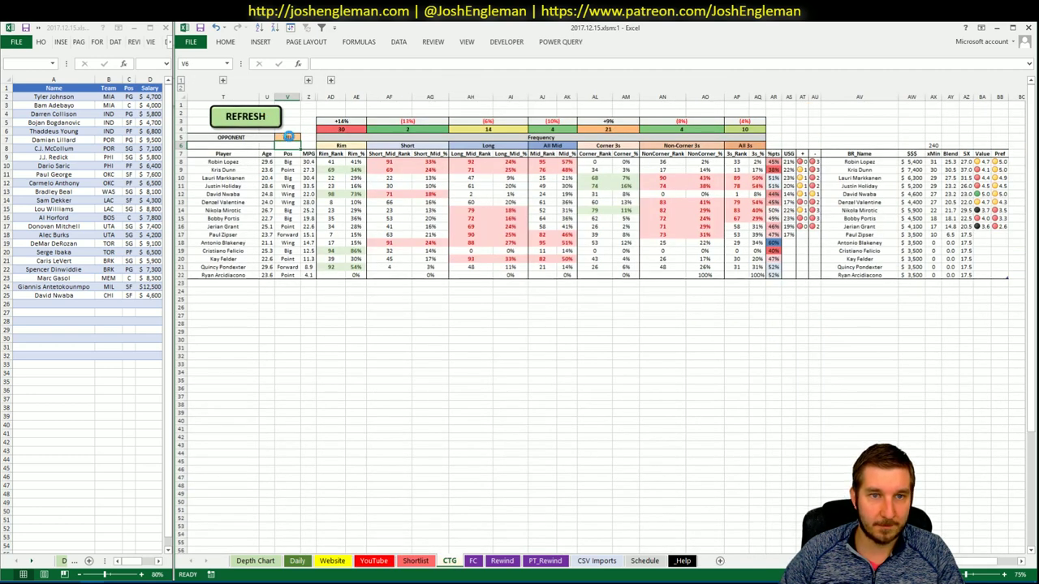
left_click(288, 137)
key("alt+Tab")
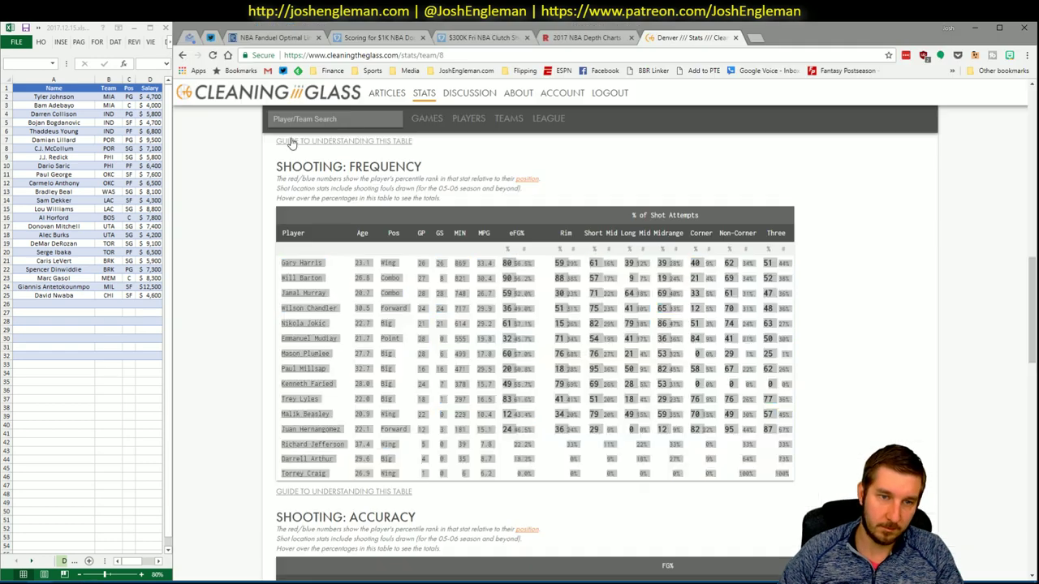
left_click_drag(799, 479, 279, 262)
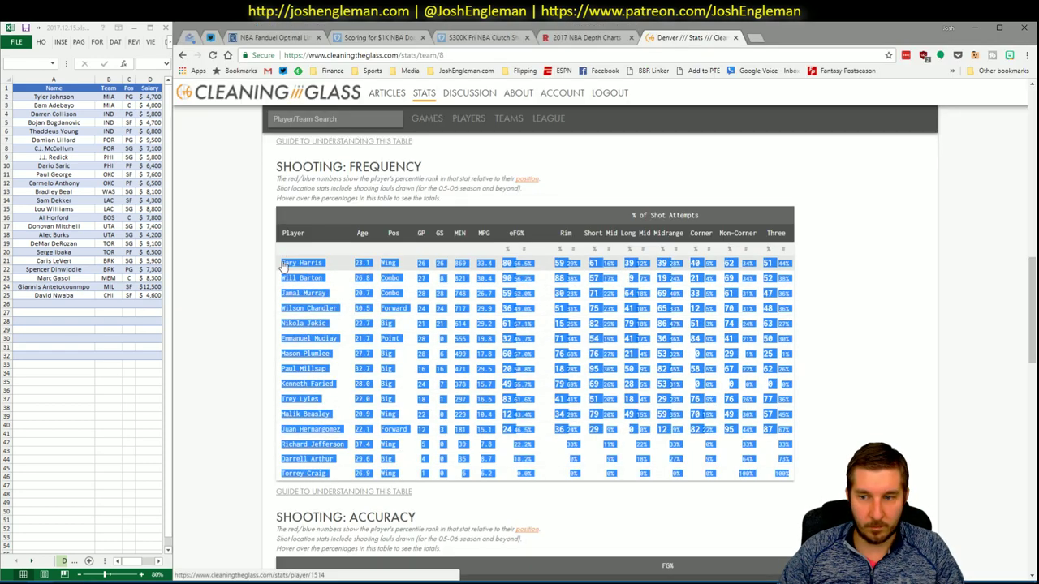
key("ctrl+c")
key("alt+Tab")
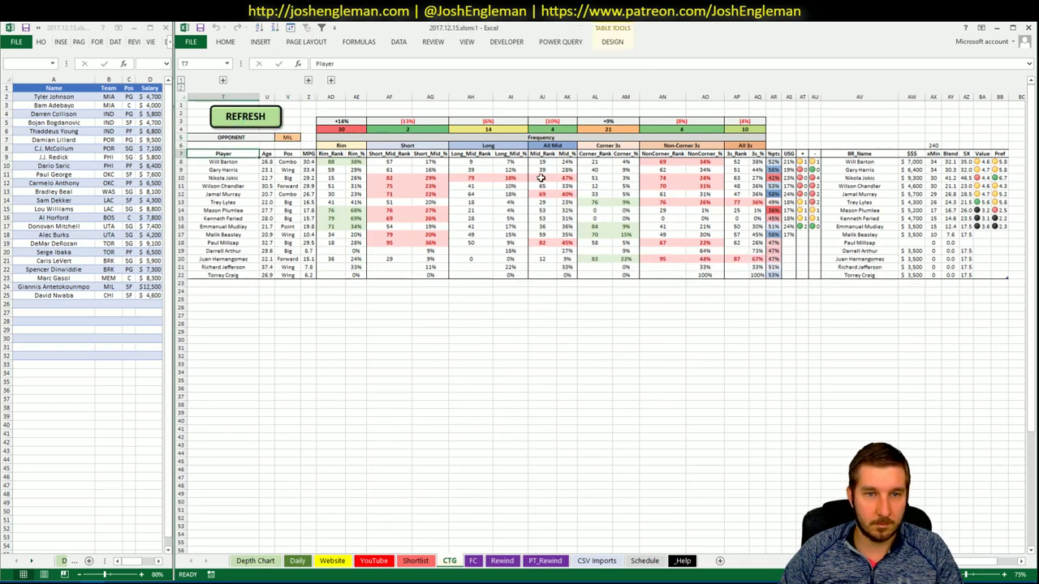
left_click(289, 138)
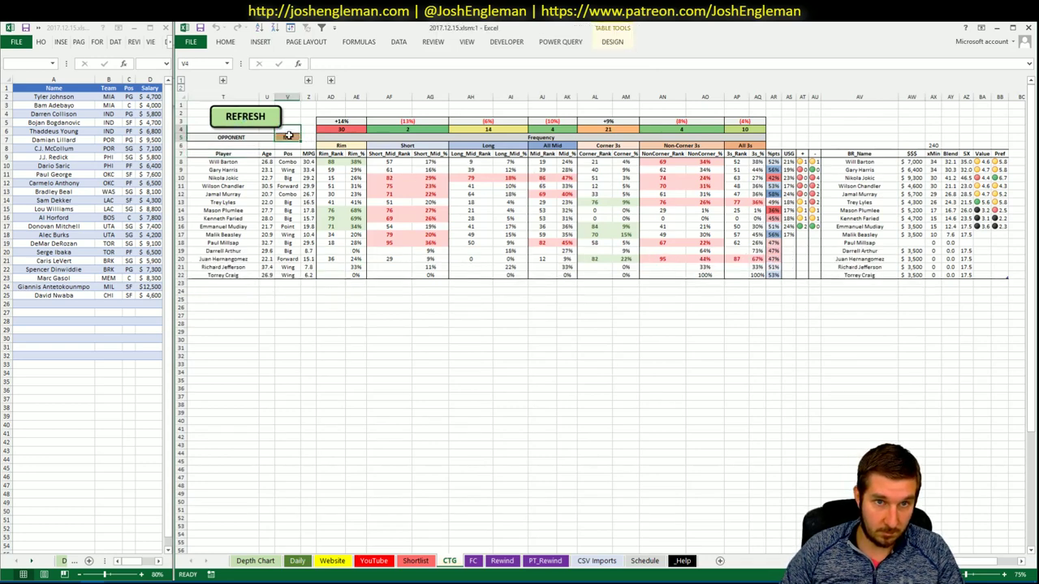
key("Delete")
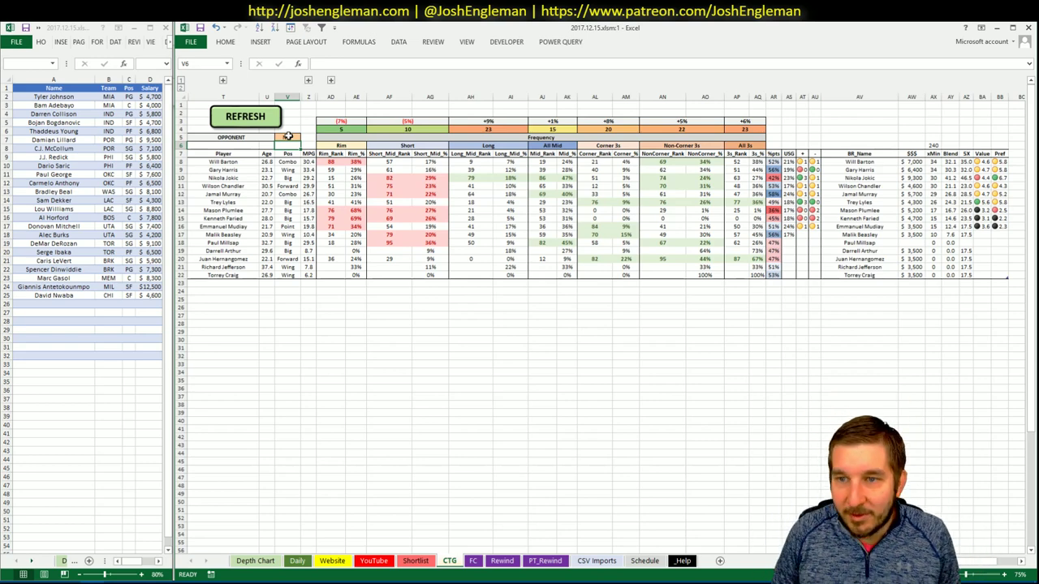
- On the YouTube sheet, review the Nuggets' projections and their minutes and FD points in recent games
left_click(298, 560)
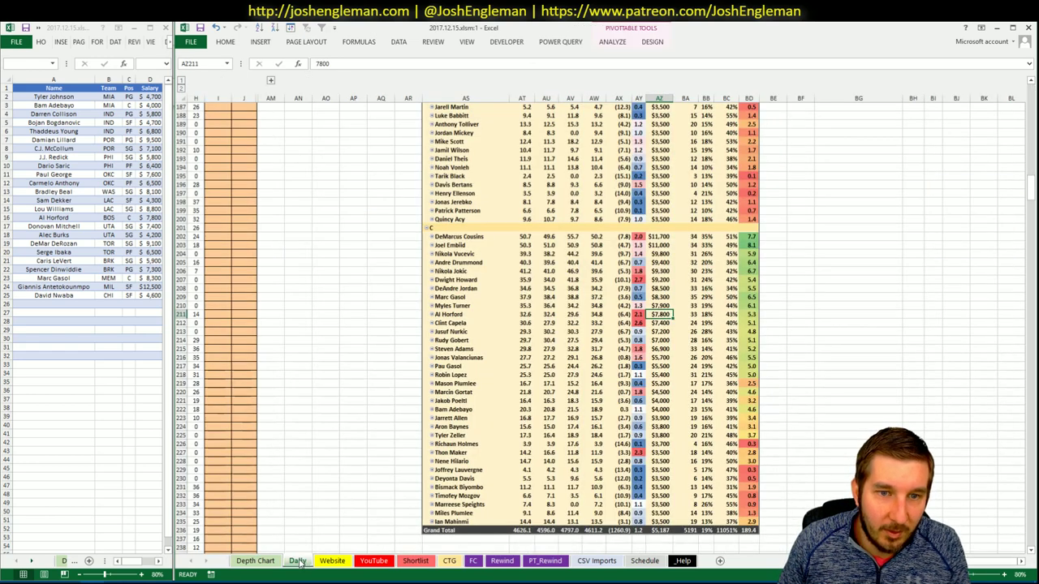
left_click(375, 562)
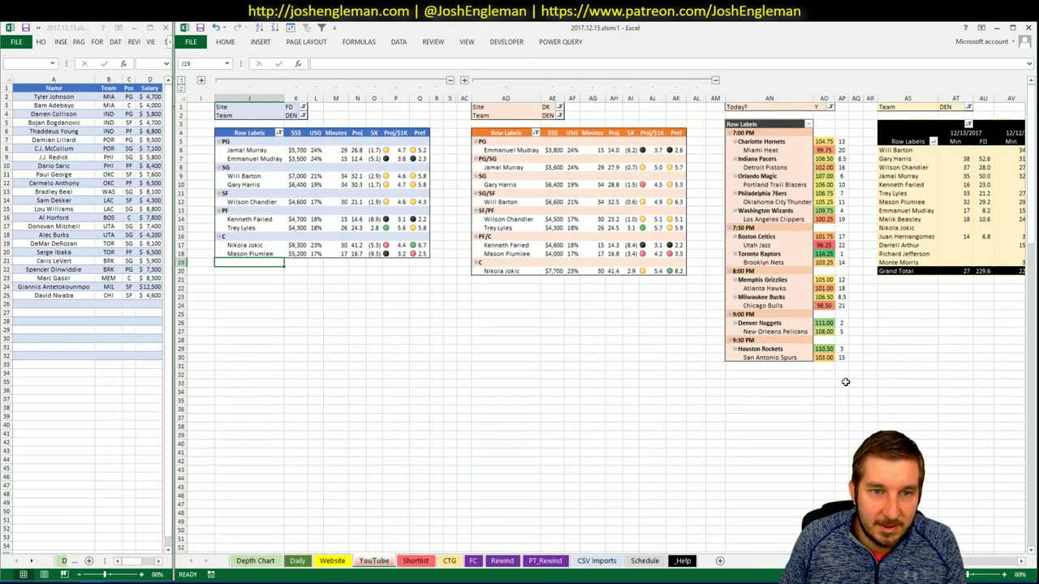
scroll(968, 568, "right", 10)
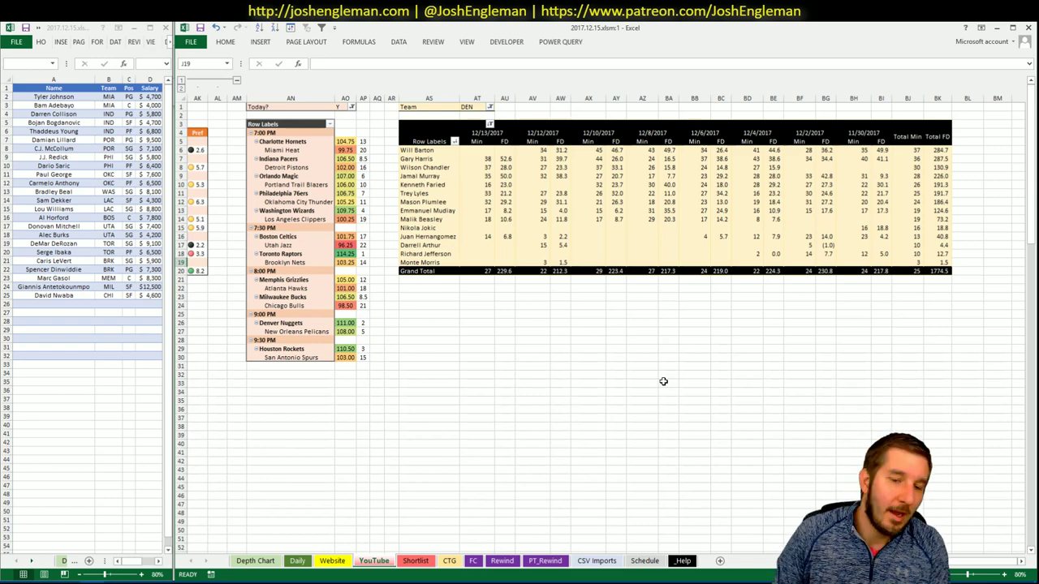
- Open Trey Lyles' player page on Cleaning the Glass, examine his shooting frequency and accuracy tables, and open his On/Off Stats
key("alt+Tab")
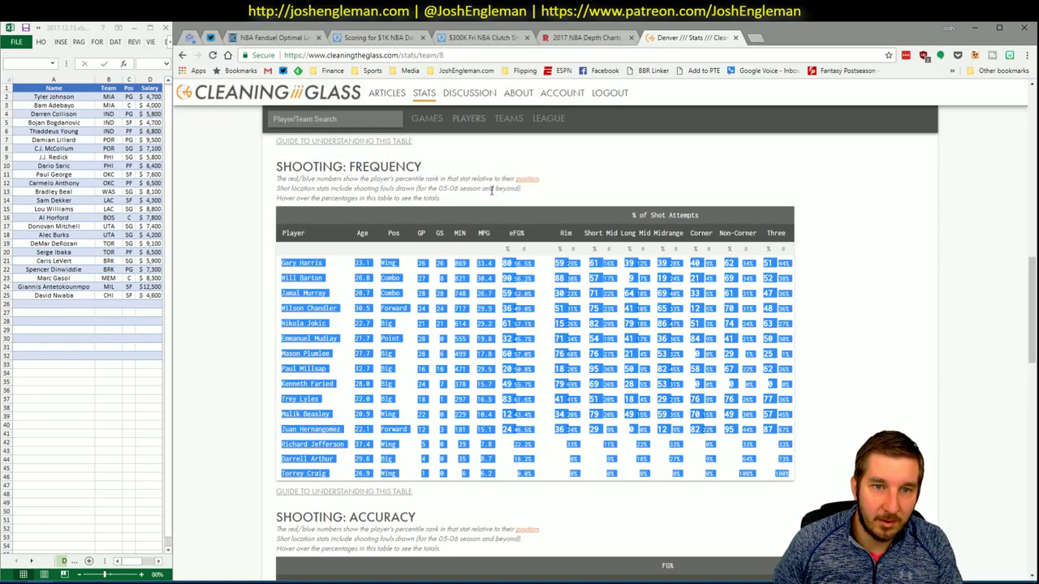
left_click(229, 367)
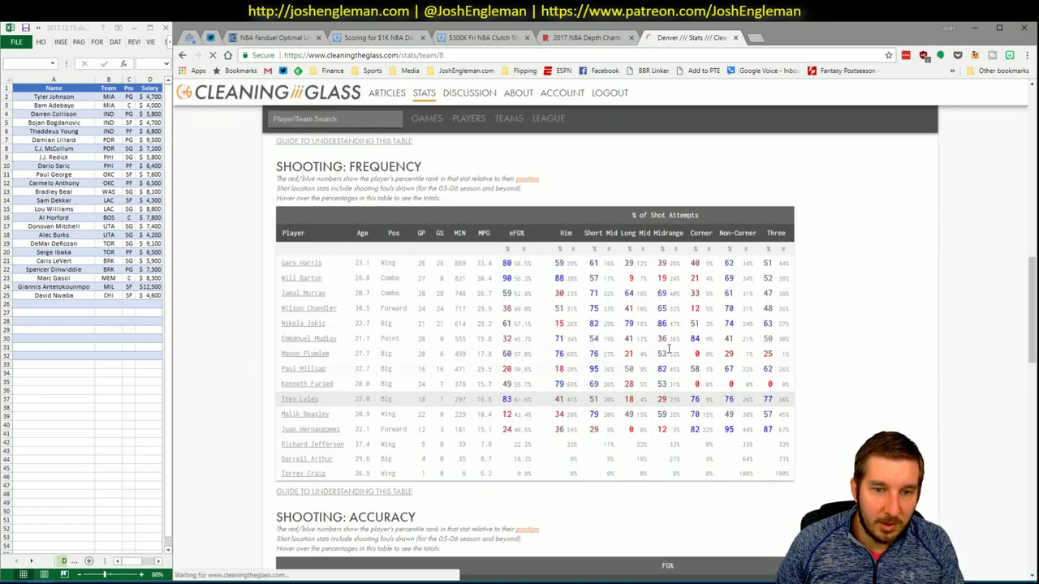
left_click(309, 401)
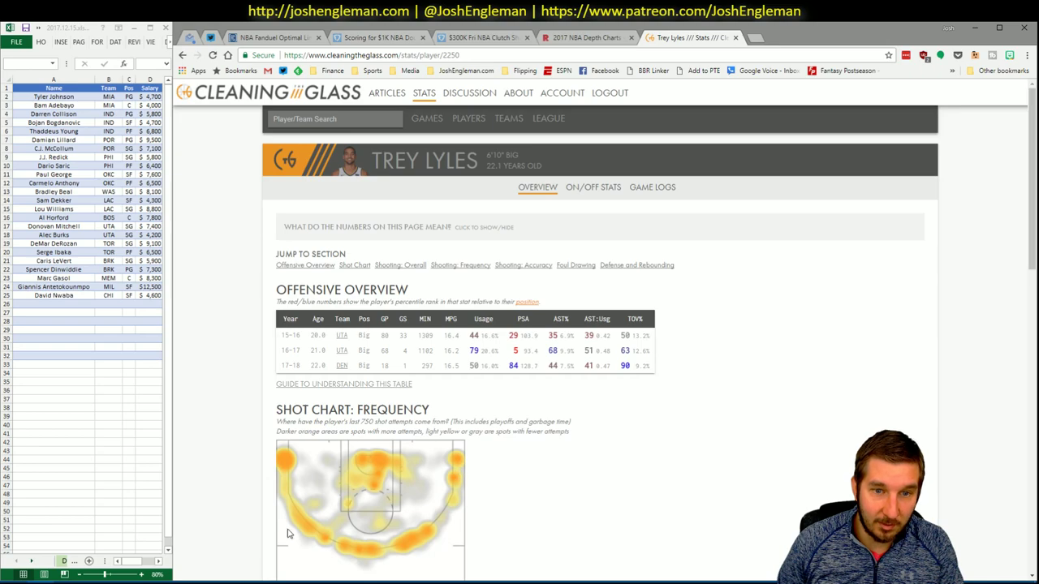
scroll(753, 350, "down", 3)
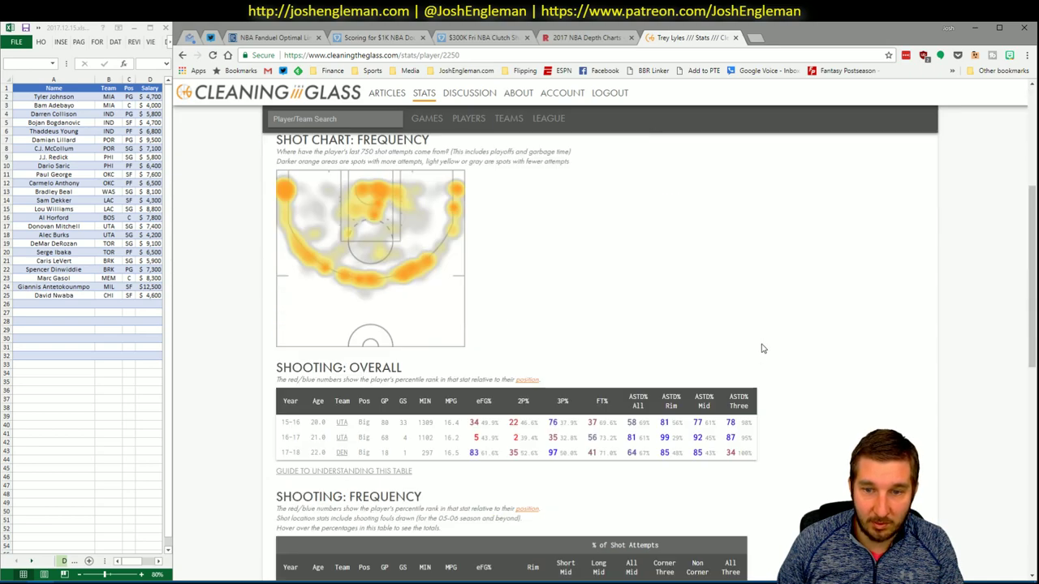
scroll(761, 348, "down", 8)
scroll(761, 348, "up", 2)
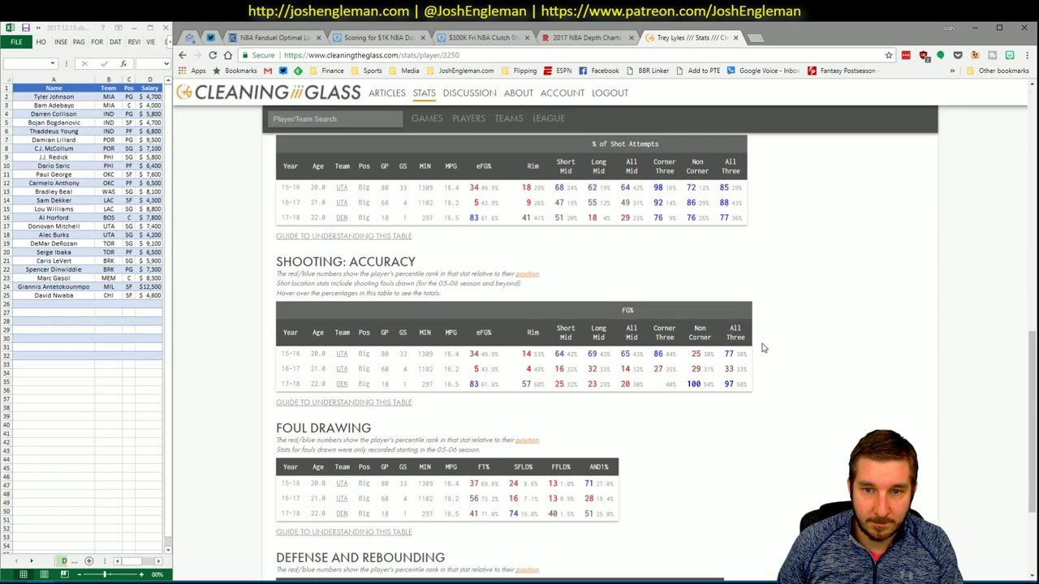
scroll(764, 346, "up", 1)
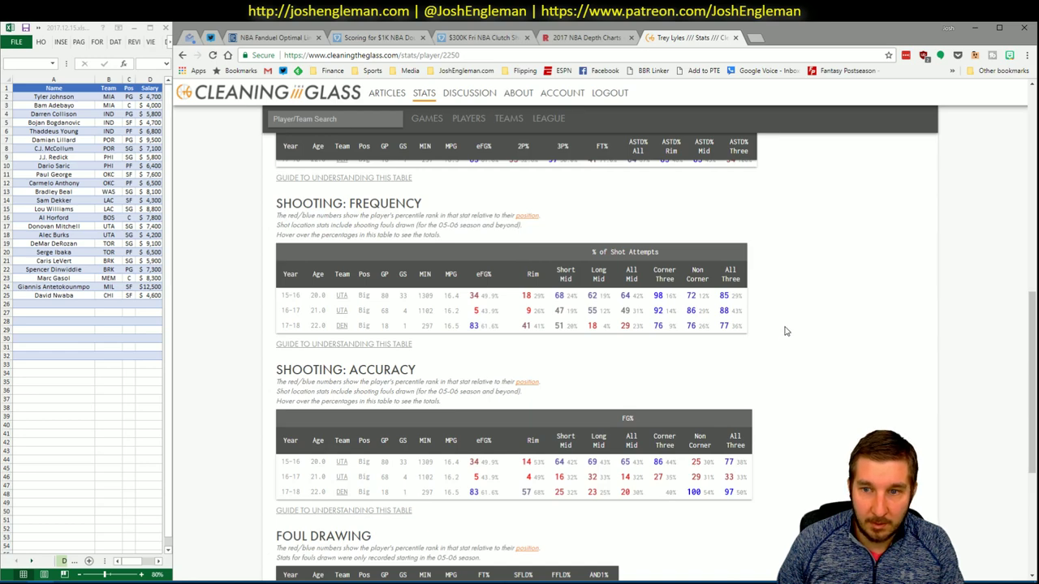
scroll(785, 328, "up", 6)
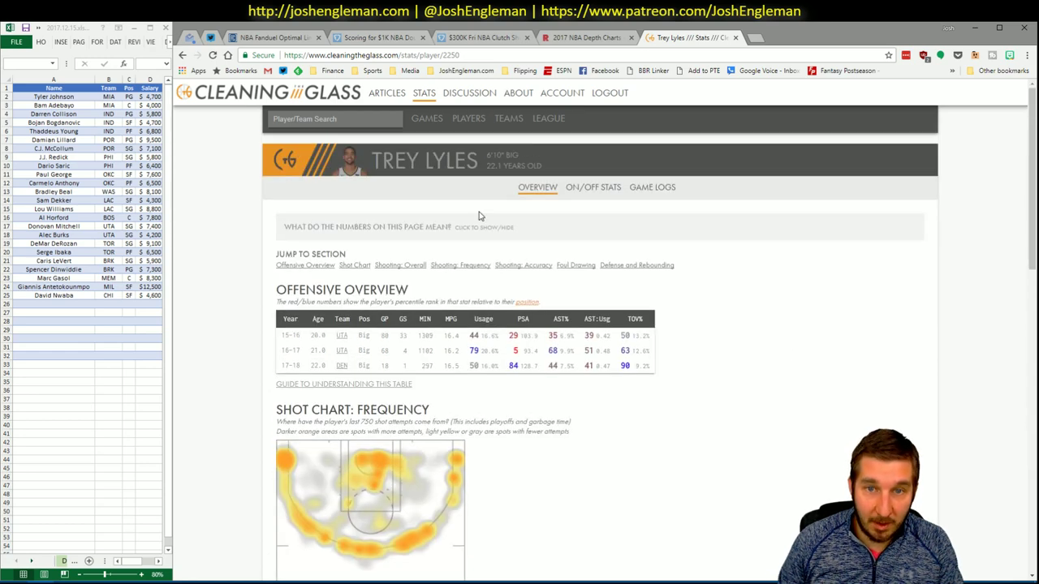
left_click(607, 189)
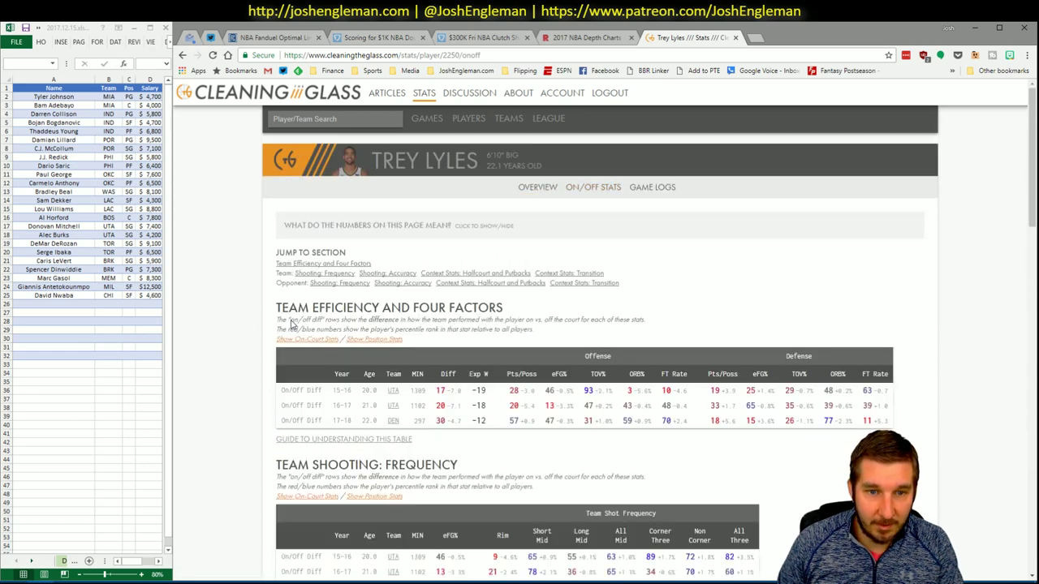
- Show the on-court and position stats in Trey Lyles' on/off tables and examine his team efficiency numbers
scroll(379, 446, "down", 2)
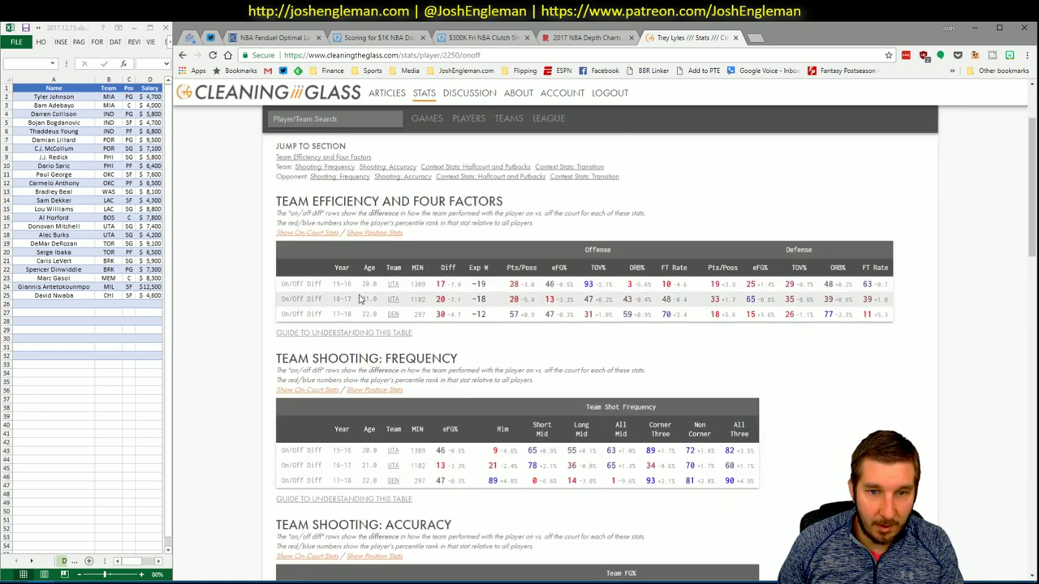
left_click(375, 233)
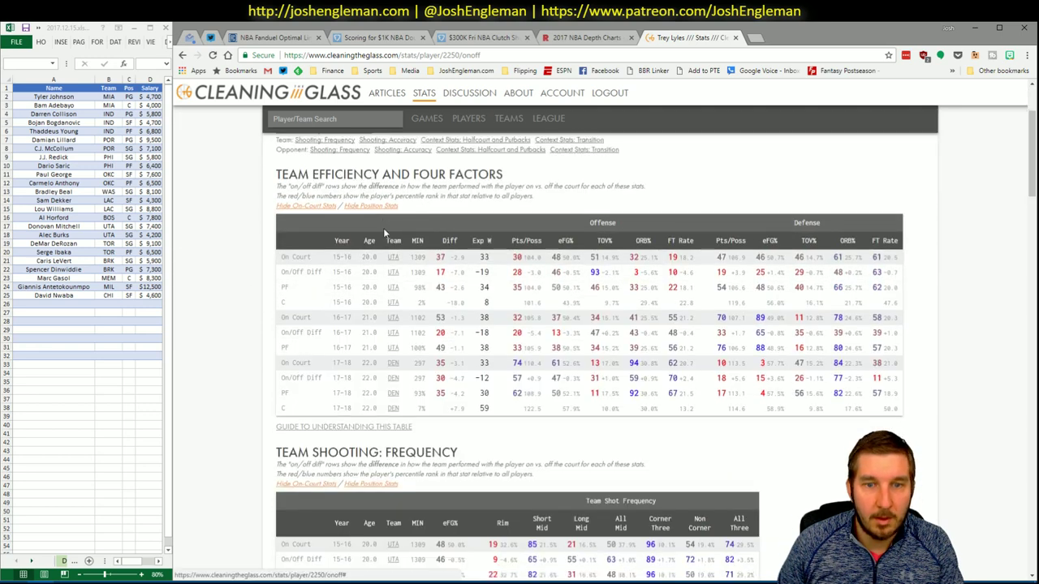
scroll(516, 230, "down", 2)
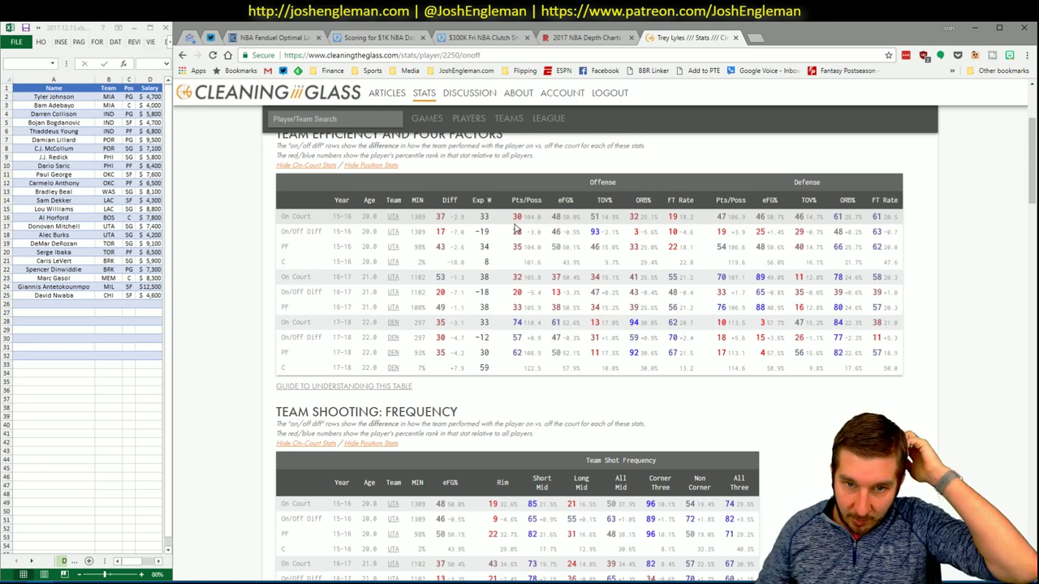
- Add Trey Lyles to the first empty row of the shortlist in Excel
left_click(65, 302)
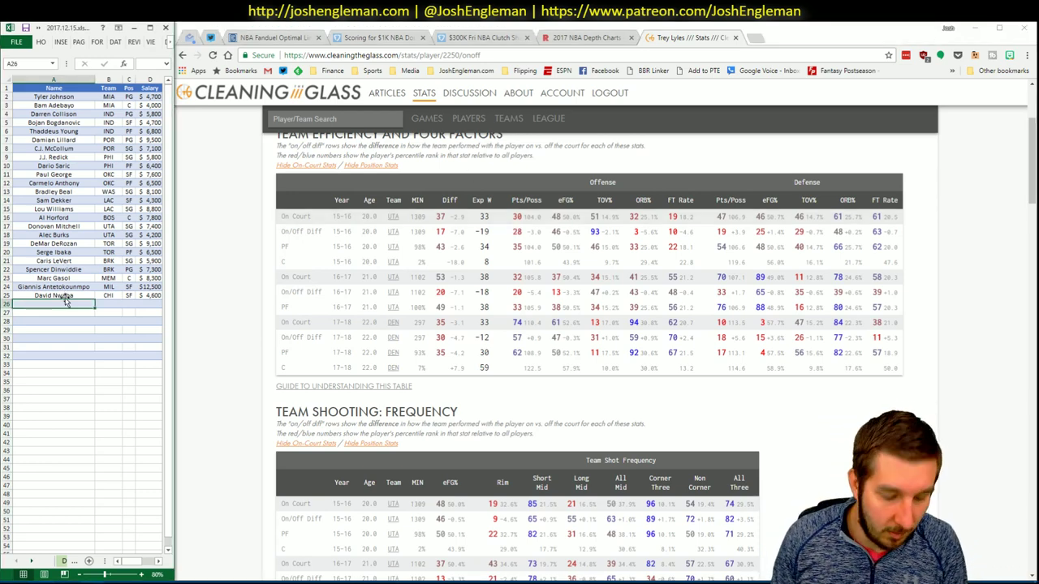
type("Trey Lyle")
type("s")
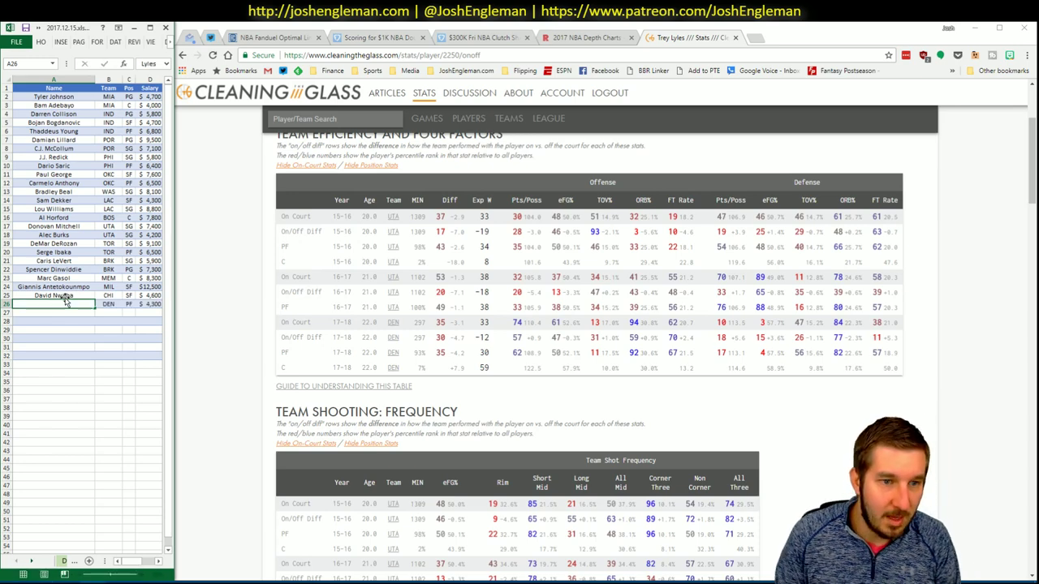
key("Return")
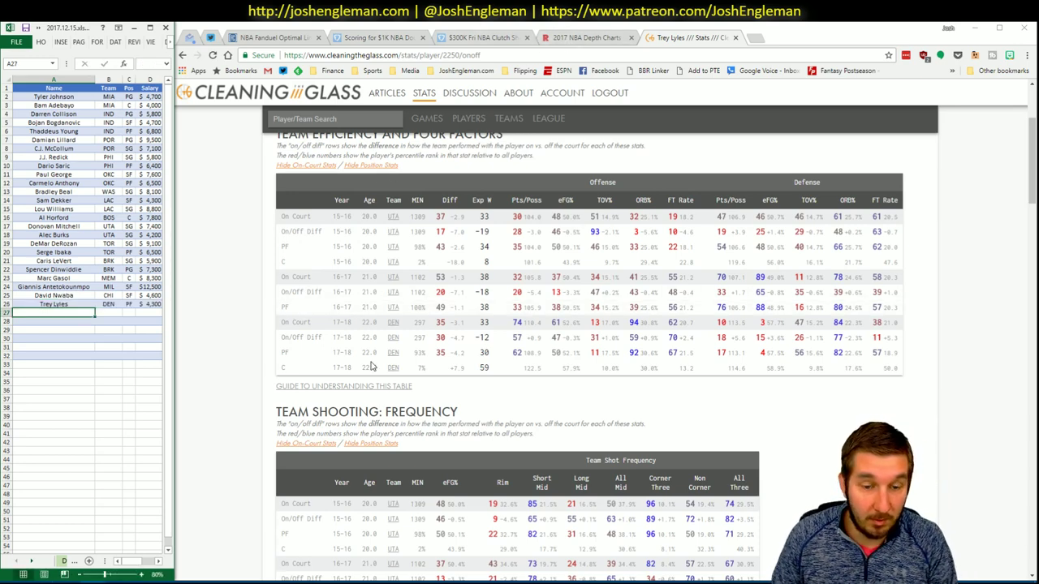
- Switch to the Excel workbook and compare the Nuggets' FD and DK projections with their recent game minutes and CTG shooting matchups
mouse_move(93, 579)
left_click(75, 561)
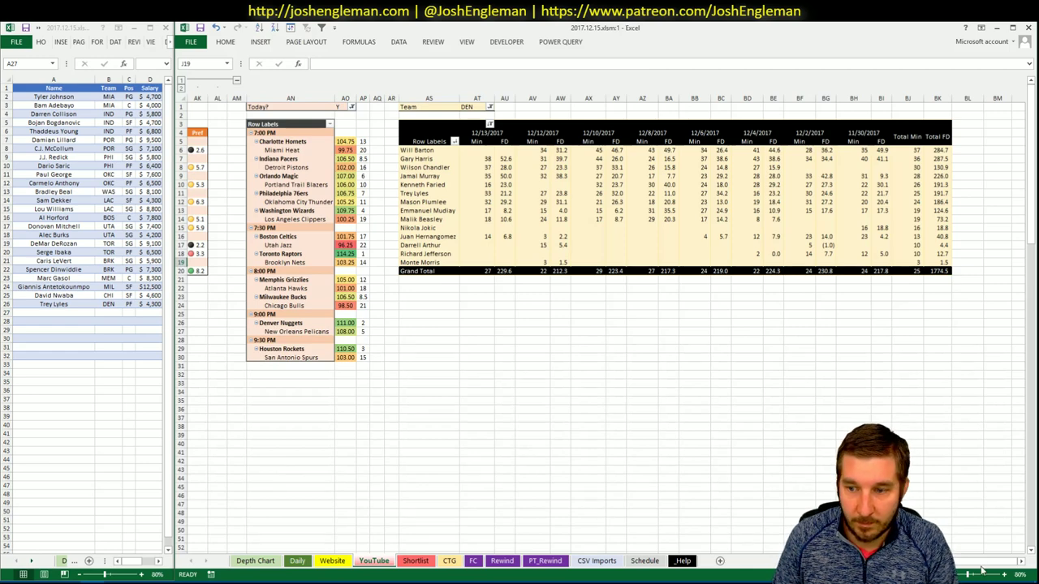
left_click_drag(982, 566, 968, 573)
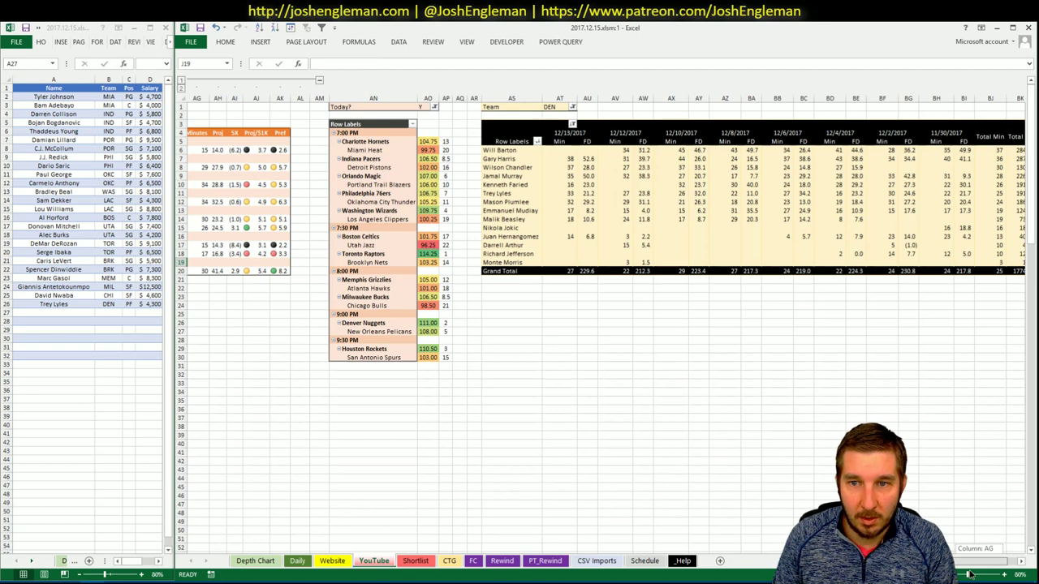
left_click_drag(969, 574, 964, 574)
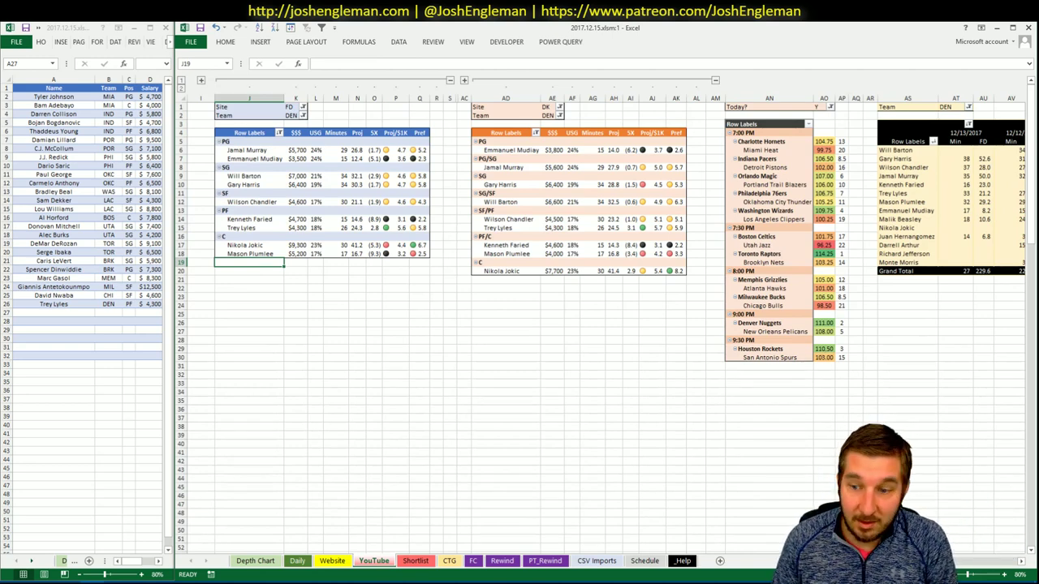
mouse_move(966, 574)
left_mouse_down()
mouse_move(998, 574)
mouse_move(966, 574)
left_mouse_up()
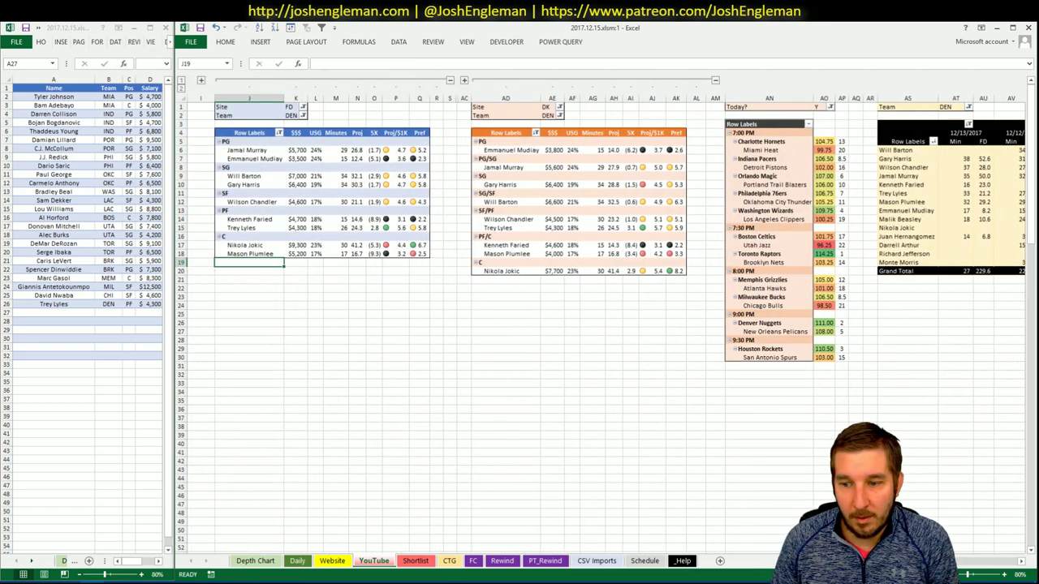
left_click(448, 560)
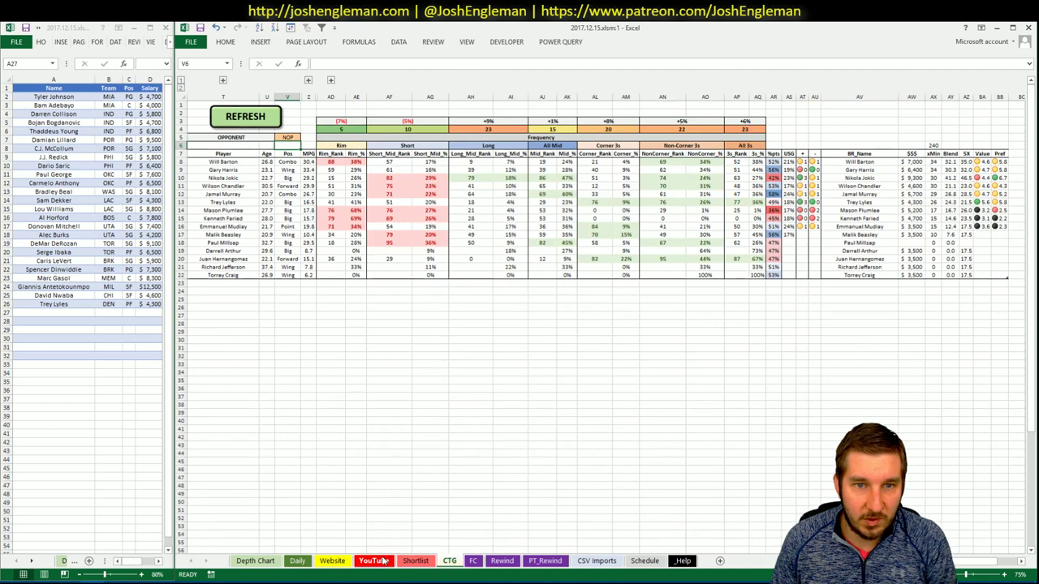
left_click(375, 561)
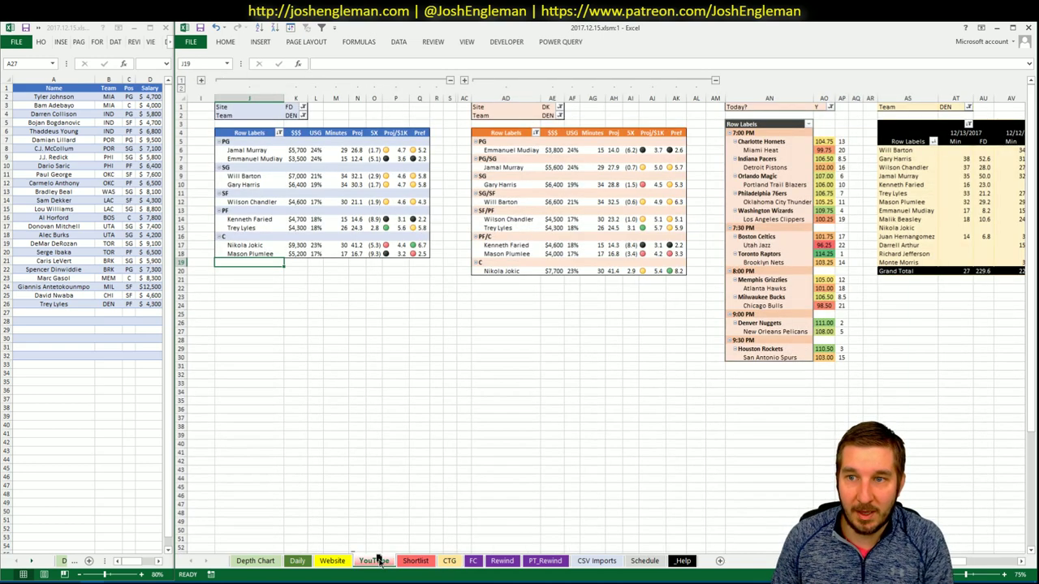
left_click(502, 521)
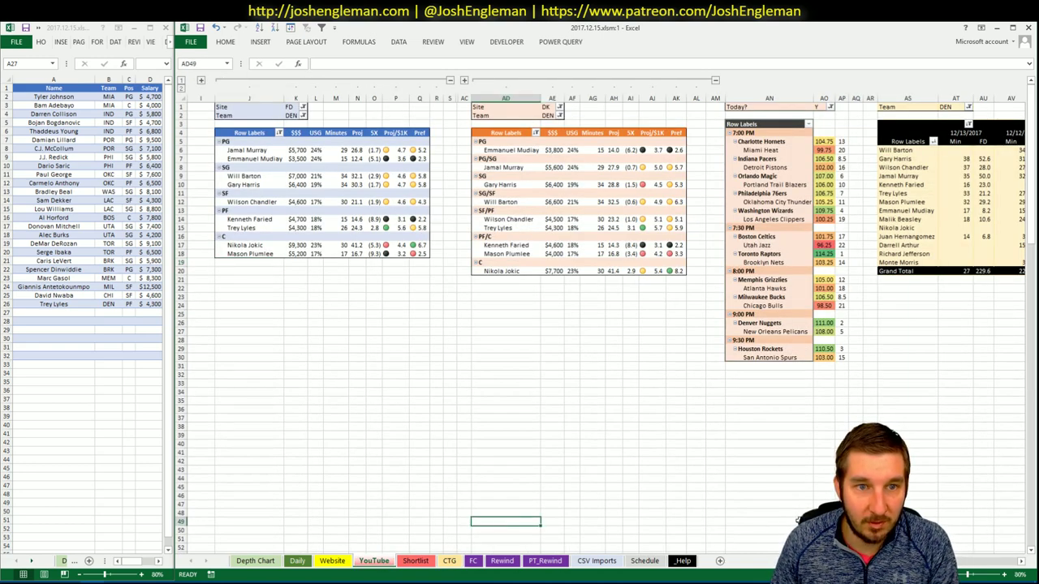
scroll(988, 568, "right", 10)
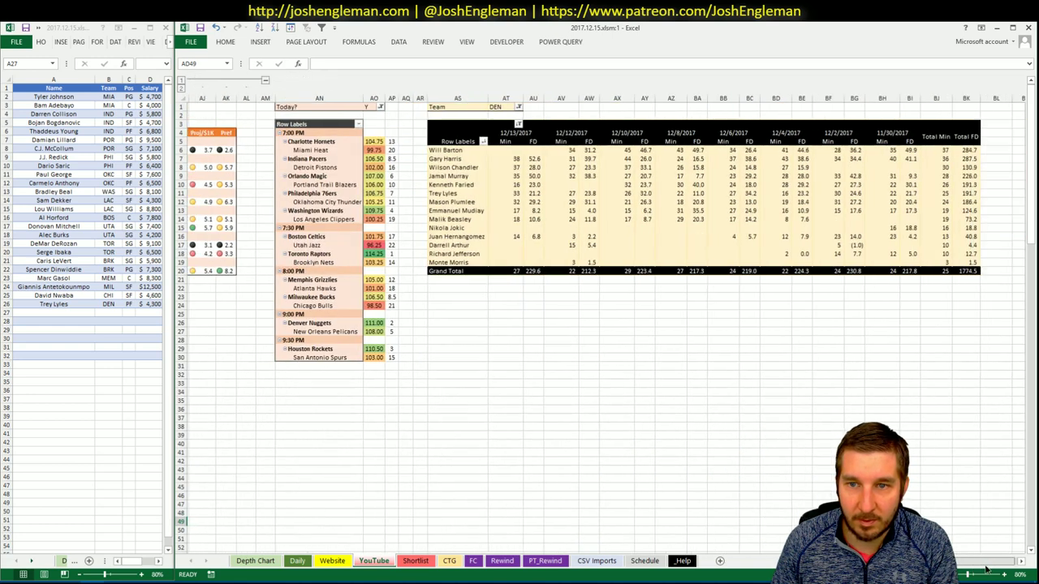
scroll(989, 569, "left", 10)
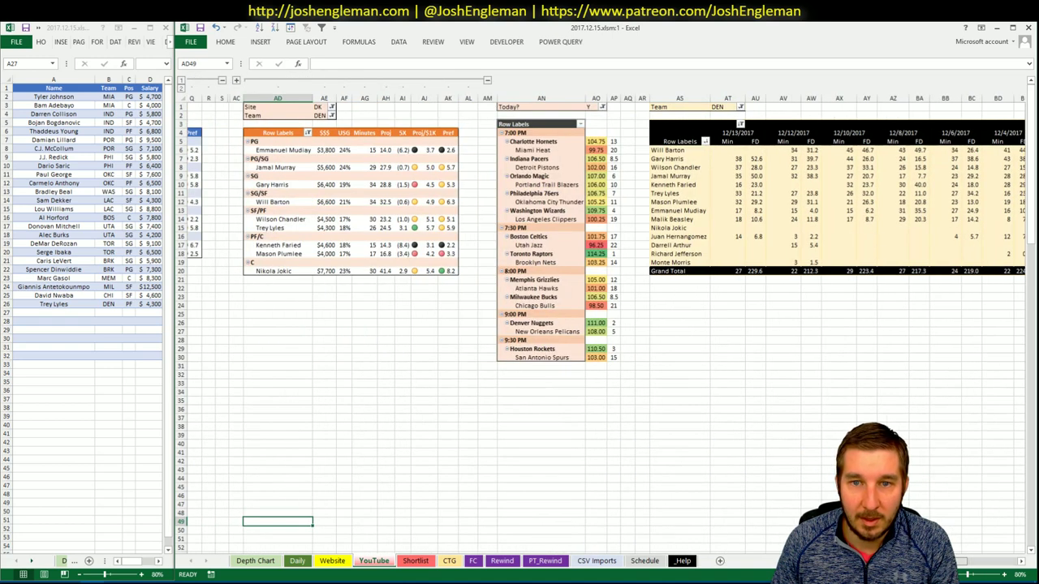
- Add Gary Harris to the shortlist in the row below Trey Lyles
left_click(63, 315)
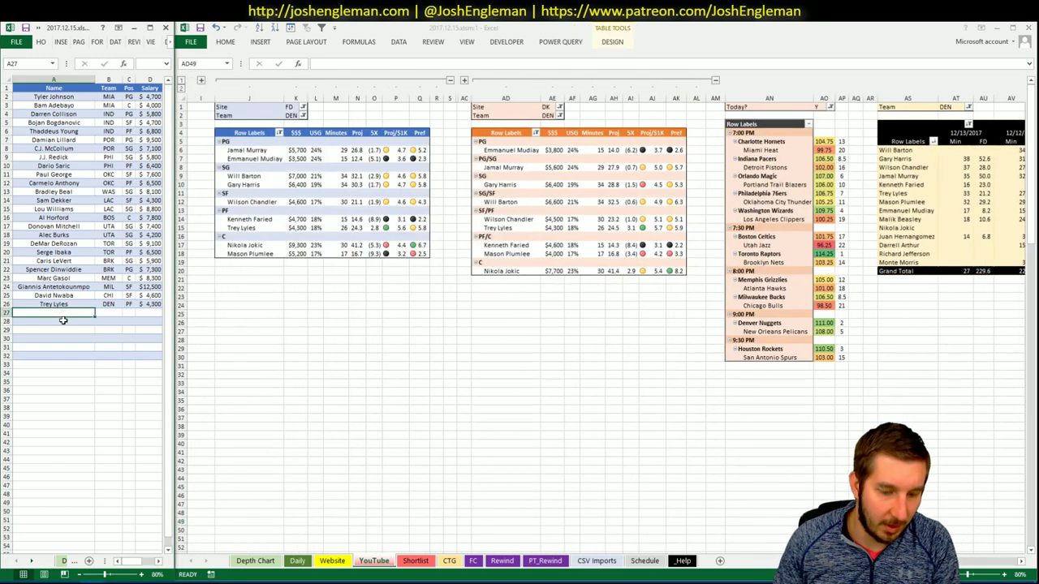
type("H")
key("BackSpace")
type("Gary Harris")
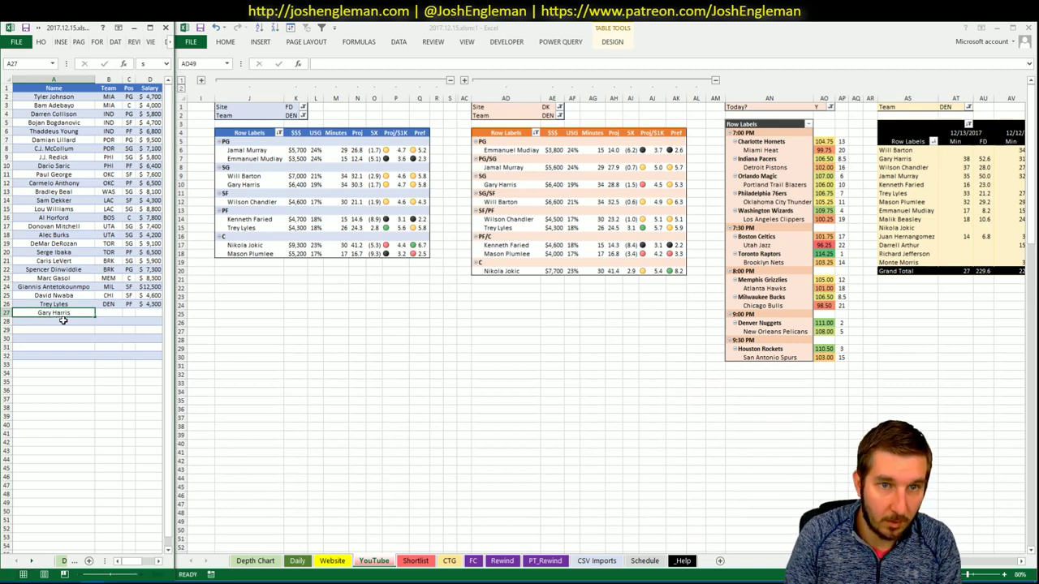
key("Return")
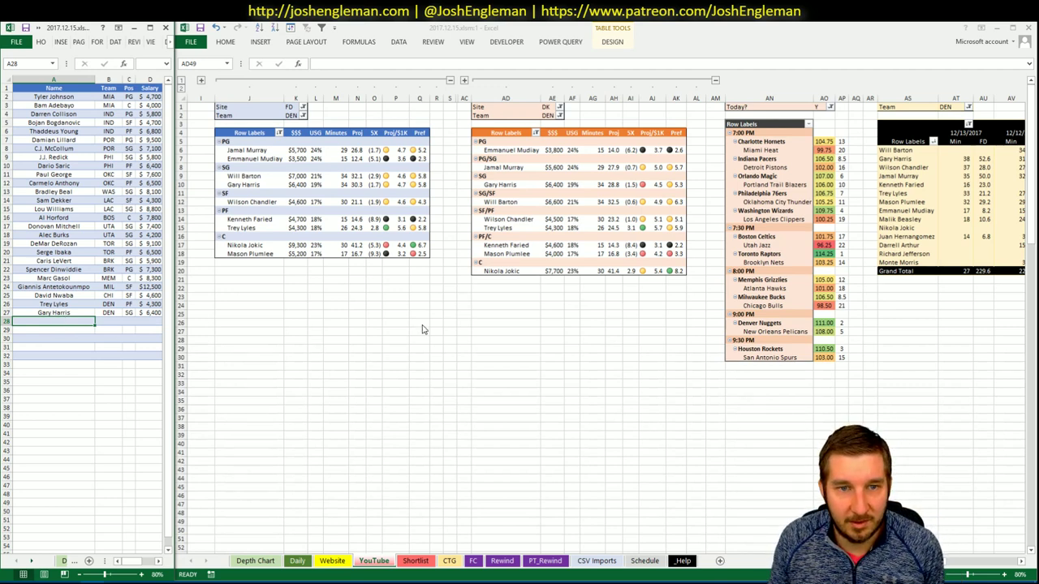
- Recheck the Nuggets' recent game minutes and FD points against their projections, and select the shortlist's next empty row
left_click_drag(946, 559, 964, 571)
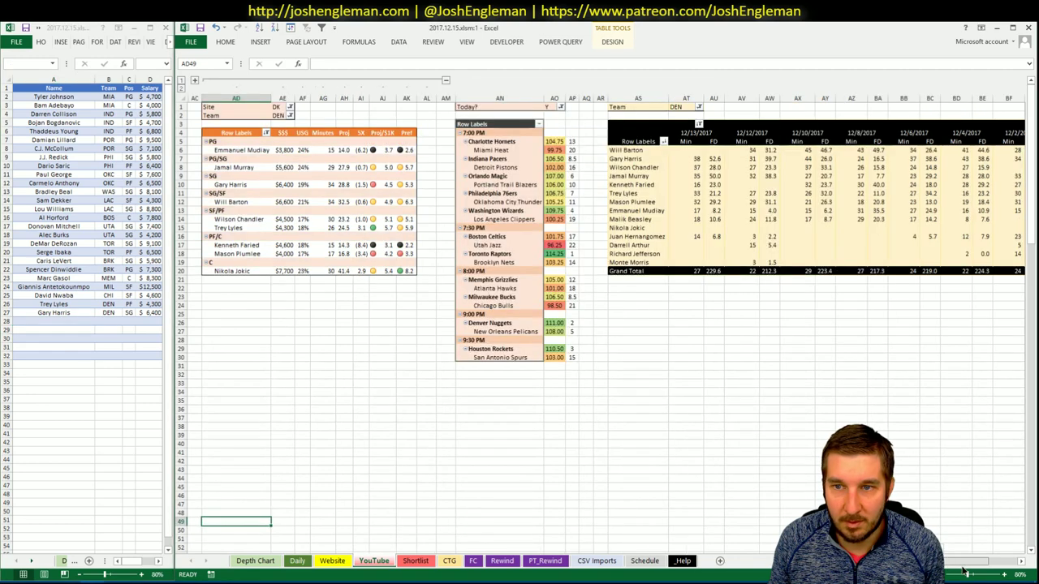
scroll(964, 571, "left", 5)
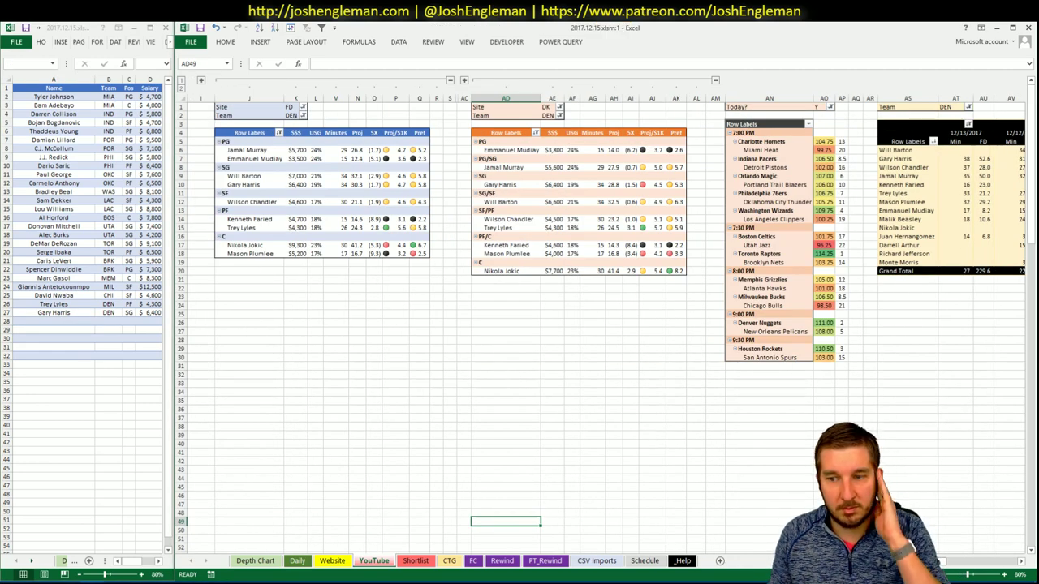
scroll(964, 571, "right", 5)
scroll(964, 571, "left", 5)
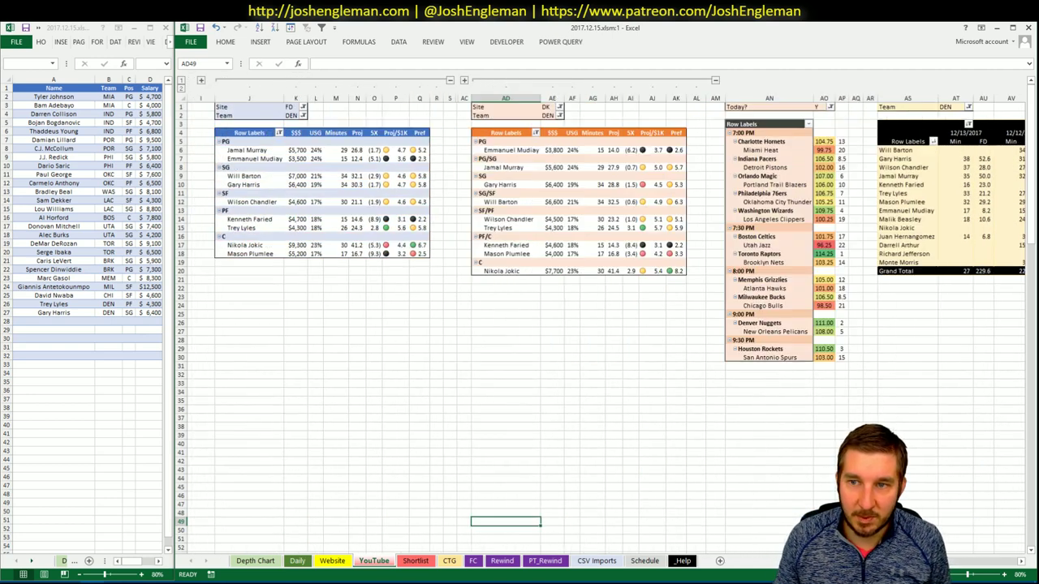
left_click(43, 323)
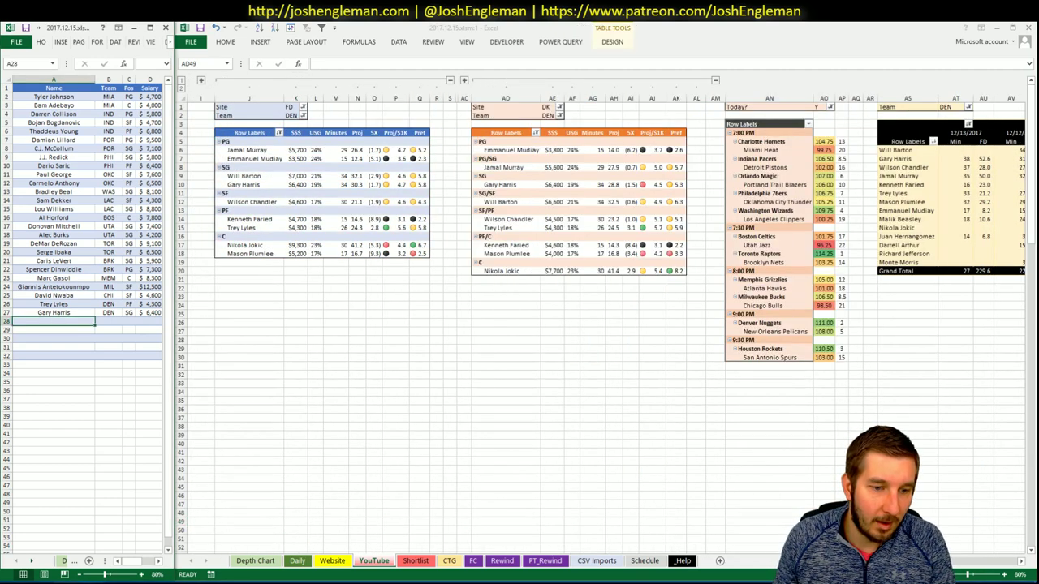
- Switch to FantasyCruncher in the browser, find Will Barton among the shooting guards, and review his injury news and game log
left_click(40, 582)
left_click(280, 37)
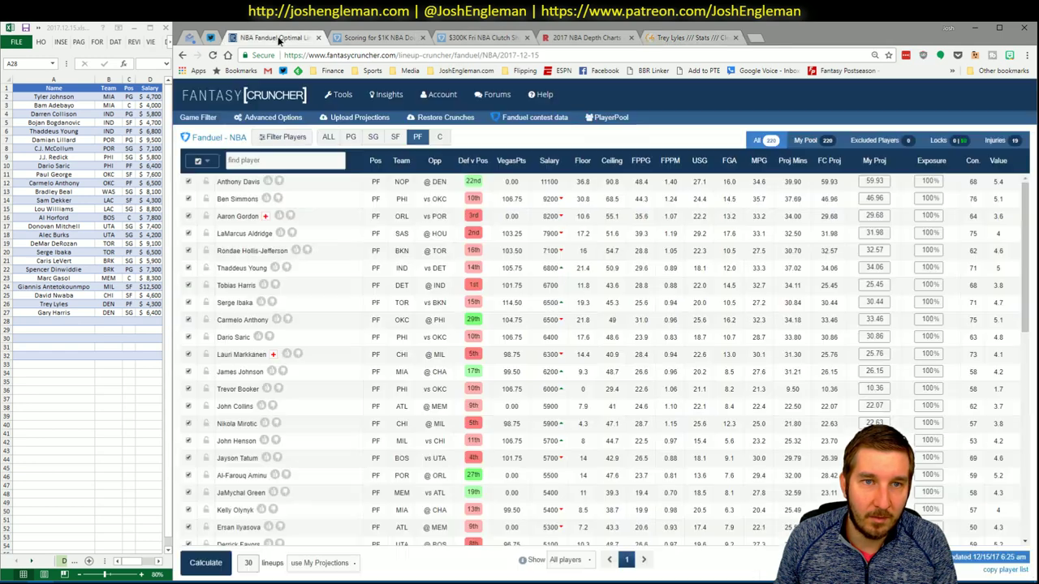
mouse_move(361, 155)
left_click(395, 136)
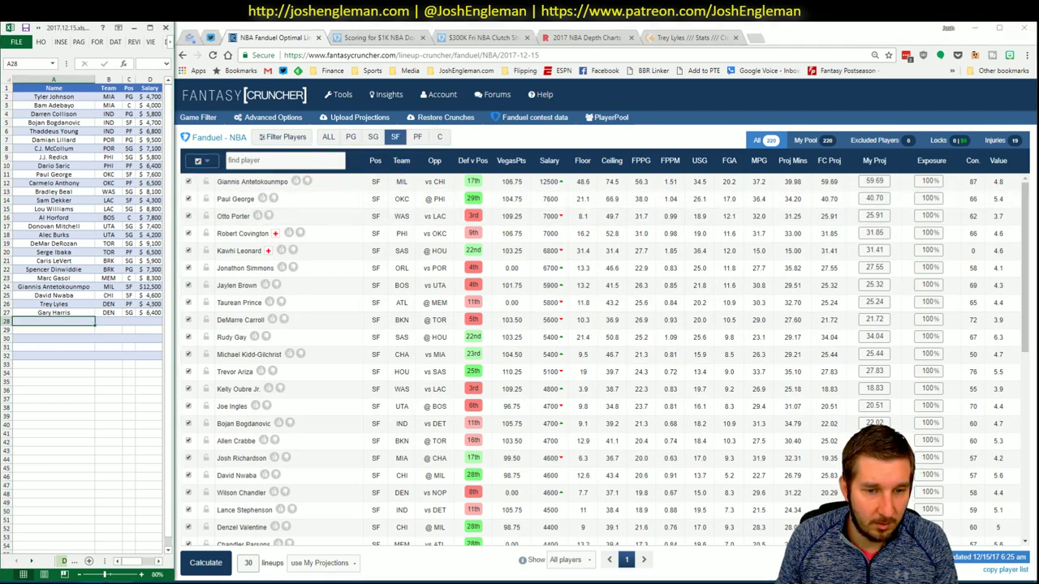
mouse_move(119, 575)
left_click(276, 164)
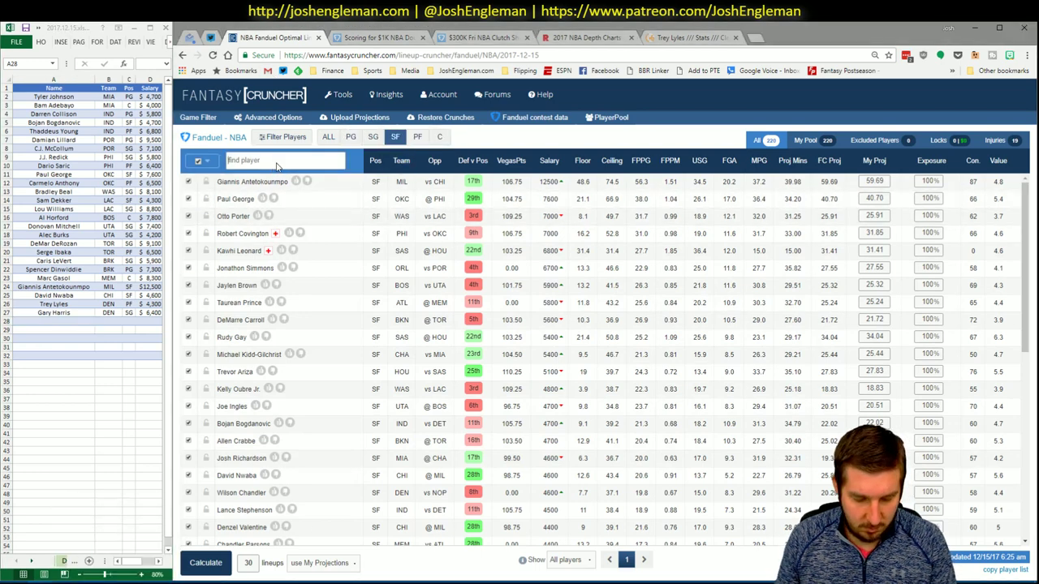
type("bart")
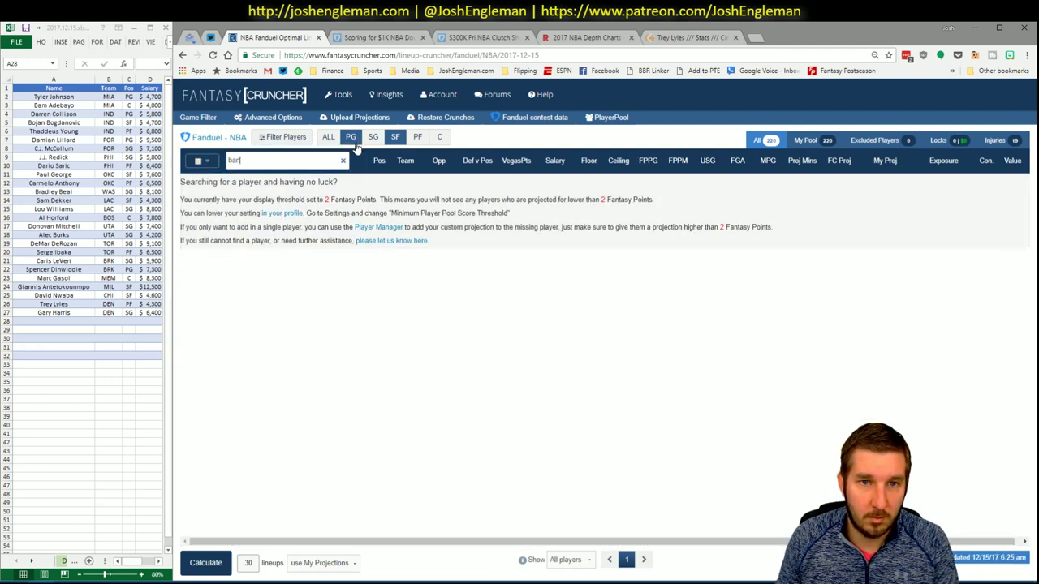
left_click(370, 140)
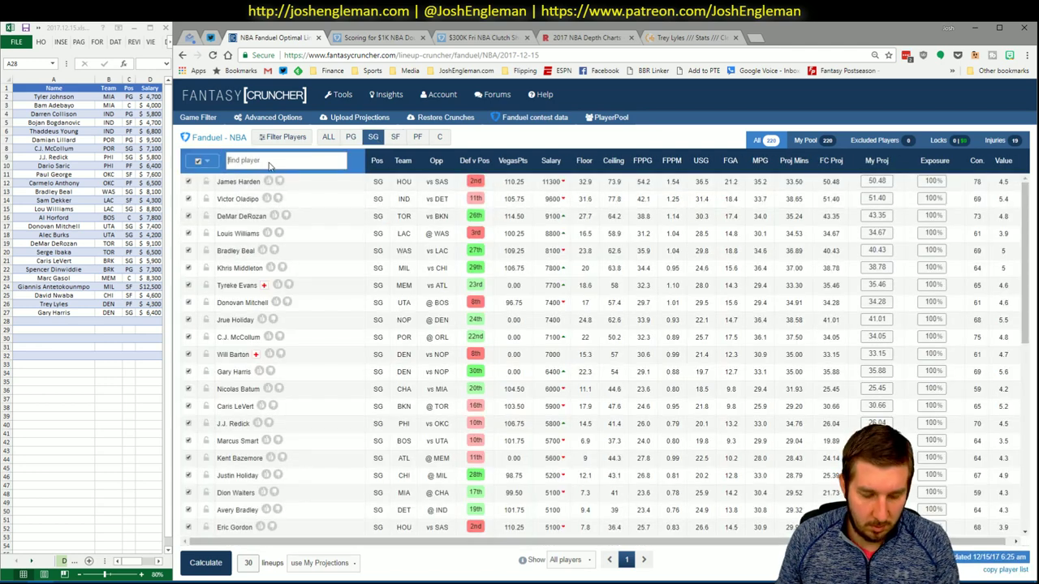
type("bart")
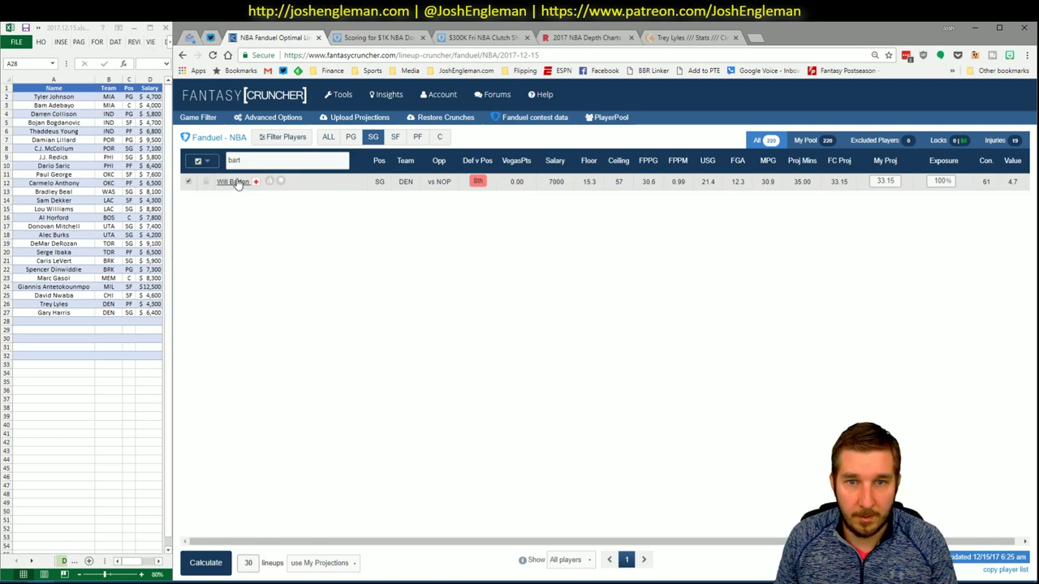
left_click(235, 181)
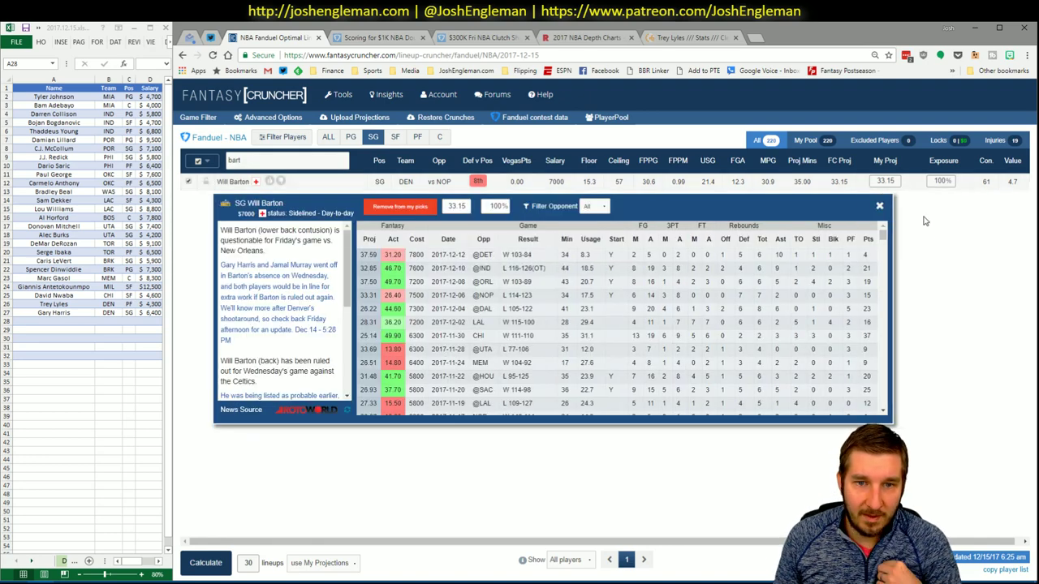
left_click(879, 206)
- Add Will Barton to the shortlist in the row below Gary Harris
left_click(41, 321)
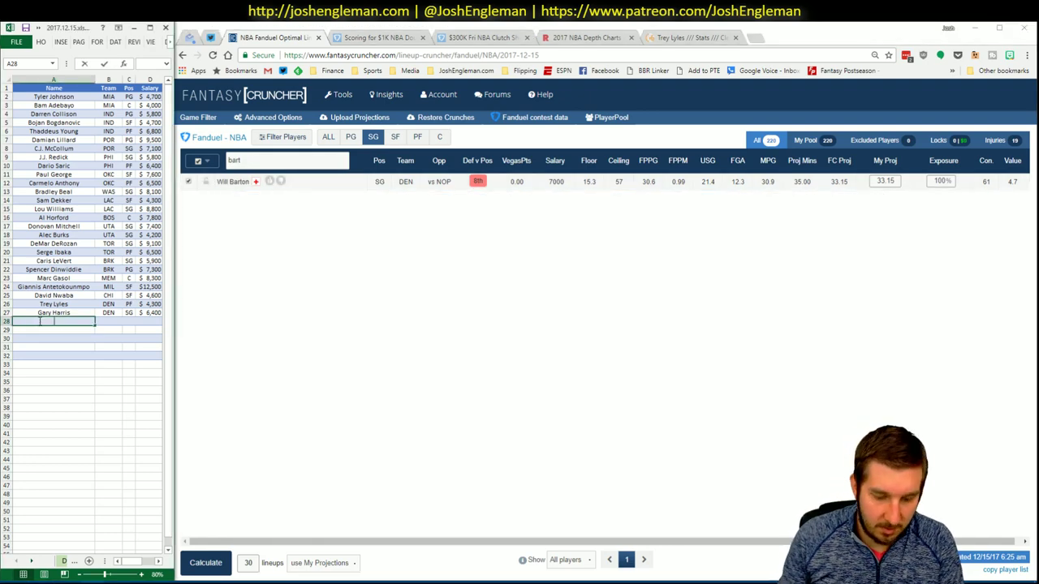
type("Will Barton")
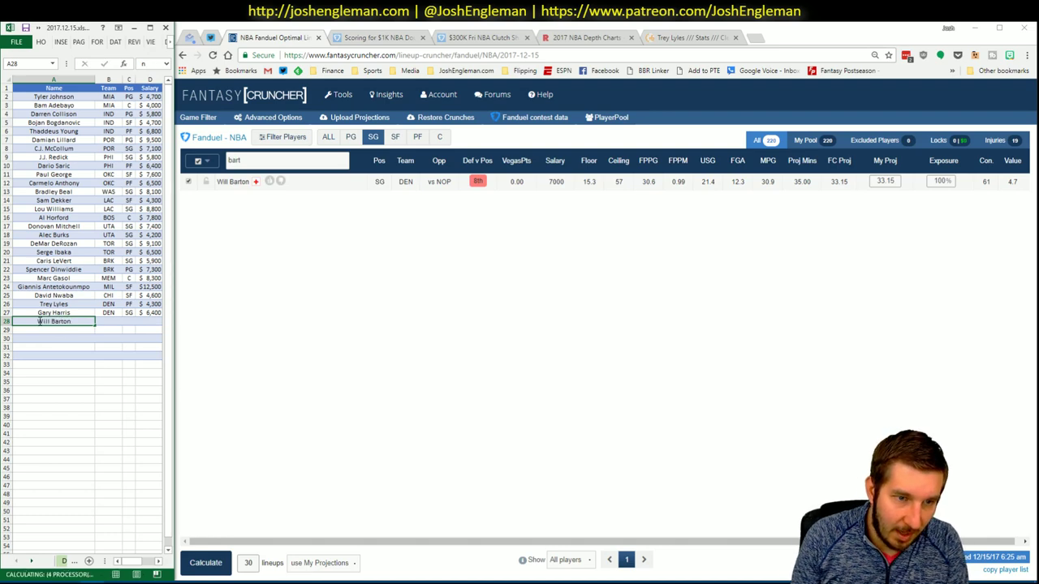
key("Return")
- Clear the player search on FantasyCruncher and list the players at all positions
left_click(318, 158)
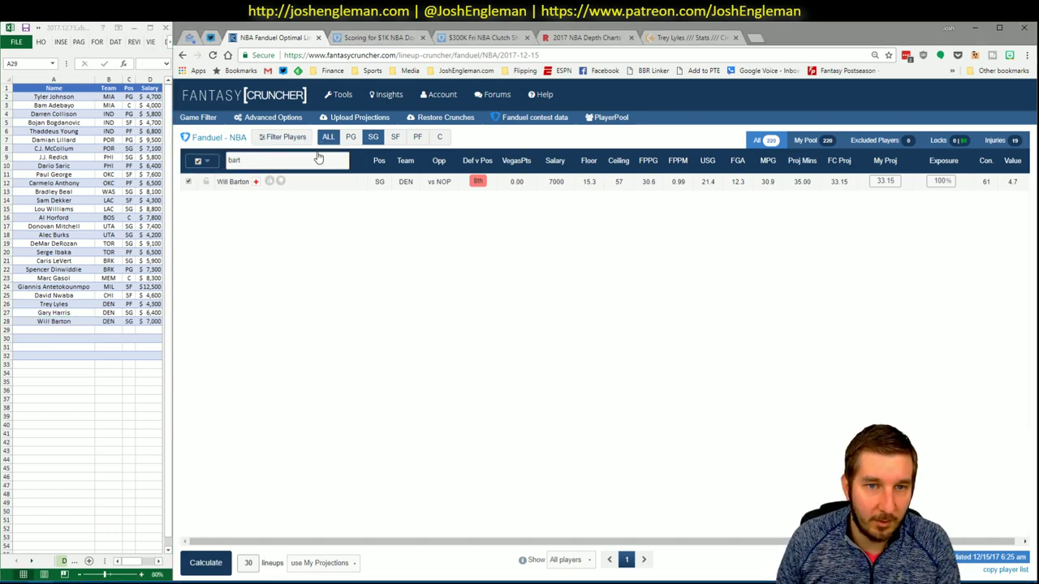
key("BackSpace")
key("BackSpace")
key("BackSpace")
key("BackSpace")
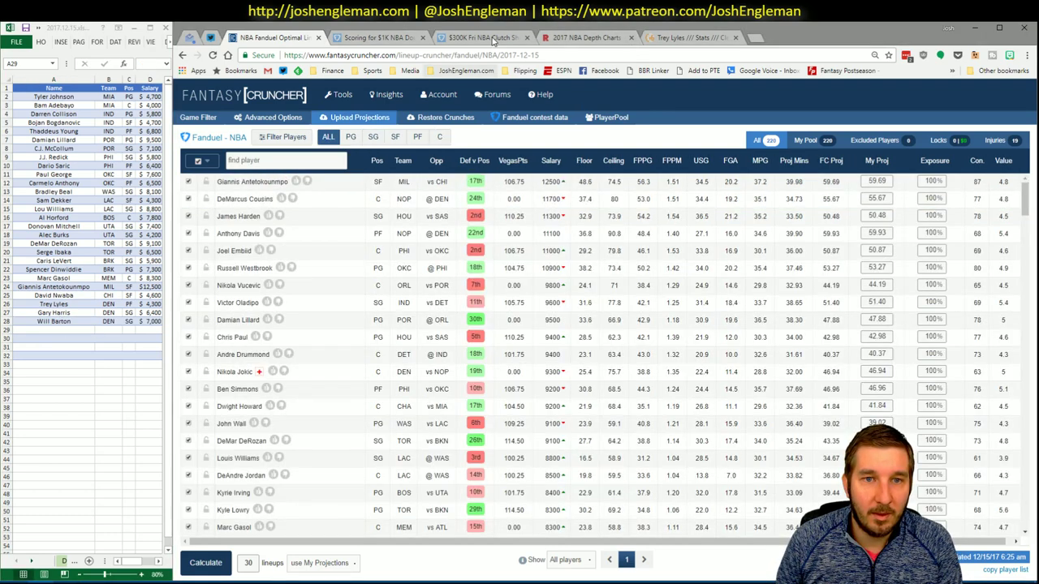
- Switch to Cleaning the Glass and open the New Orleans Pelicans team page through the player/team search
left_click(695, 37)
left_click(355, 121)
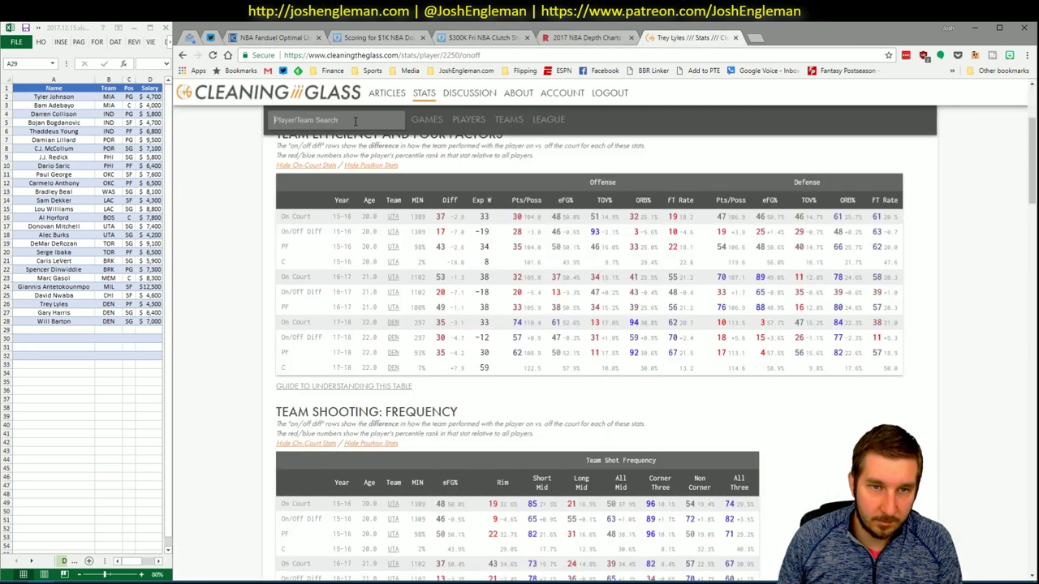
type("pelic")
key("Down")
key("Return")
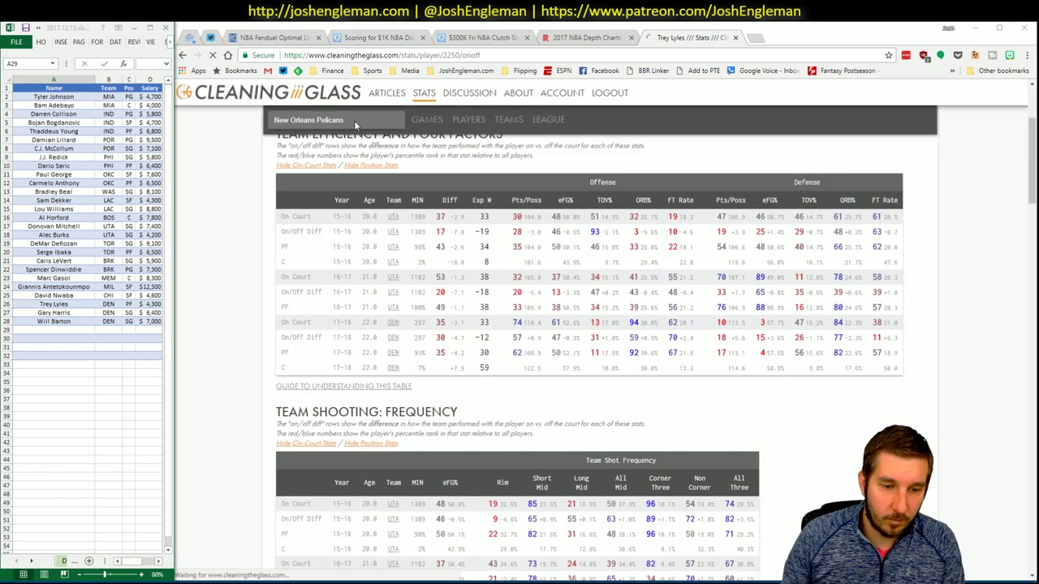
- Switch back to the Excel workbook and set the team filters of the FD and DK projection tables to NOP
left_click(145, 540)
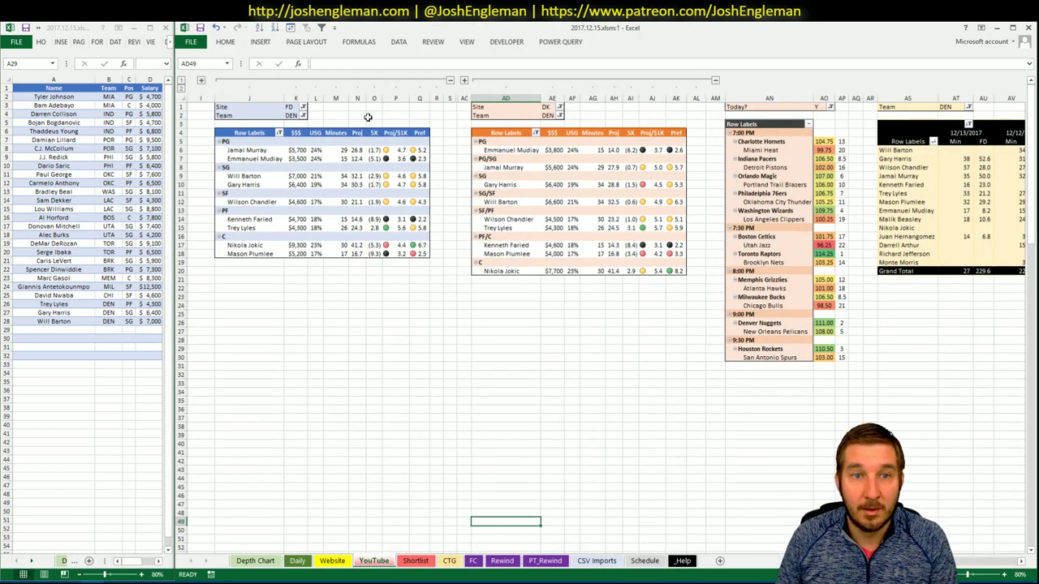
left_click(292, 115)
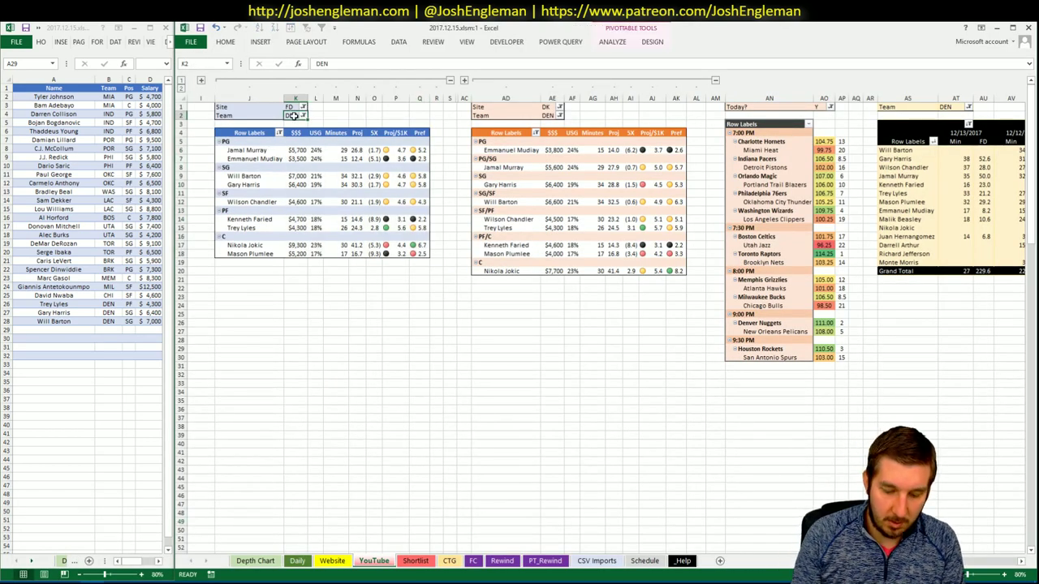
type("NOP")
key("Tab")
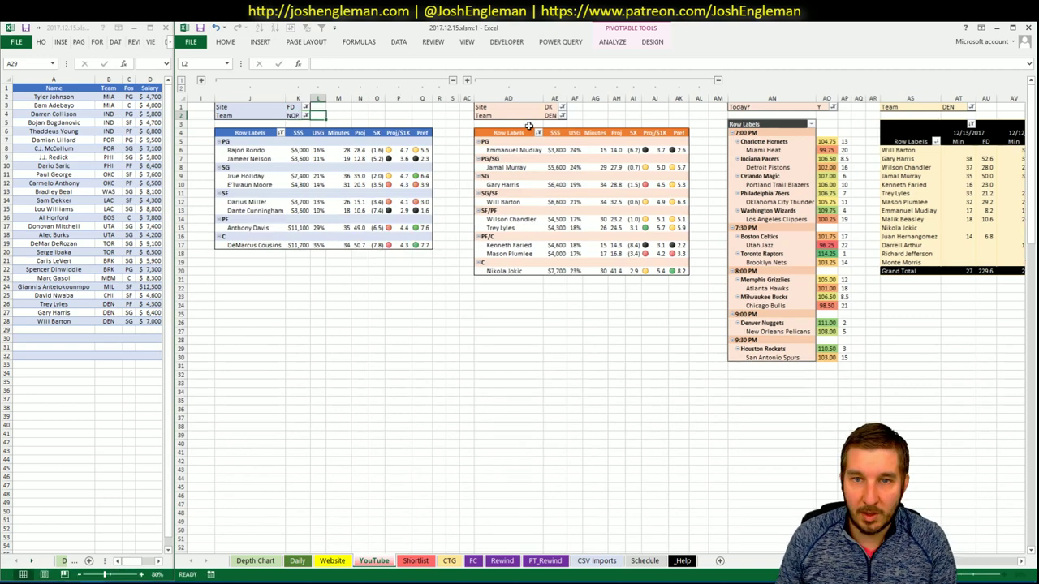
left_click(550, 115)
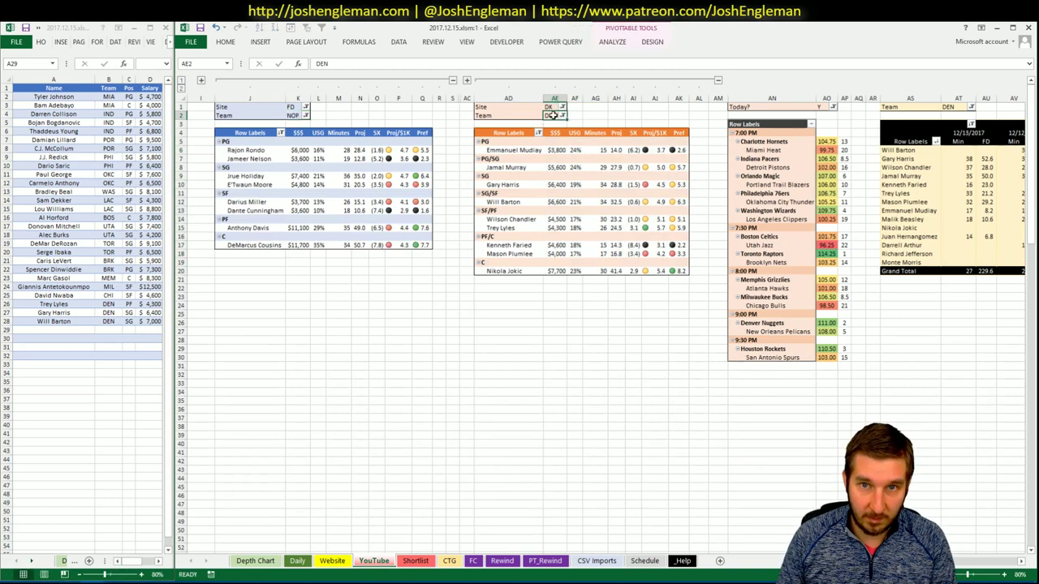
type("NOP")
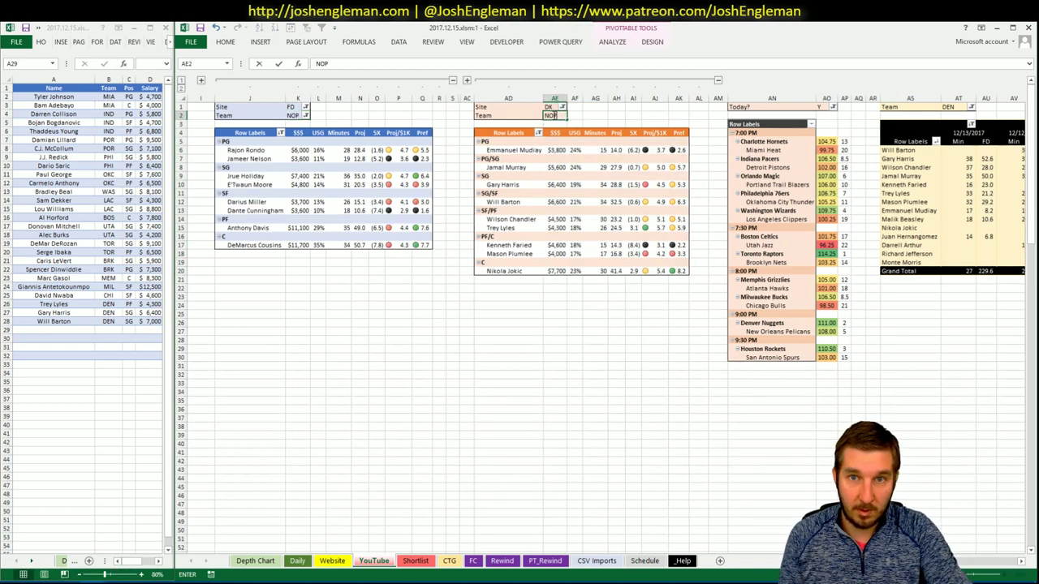
key("Tab")
key("Return")
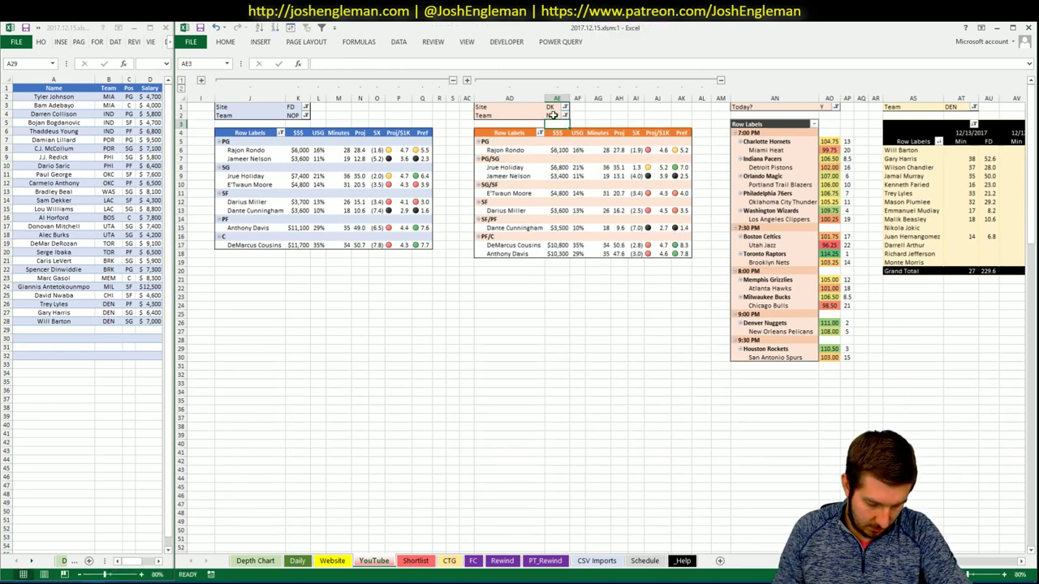
- Filter the recent-games table of minutes and FD points to team NOP
left_click(951, 107)
type("NOP")
key("Return")
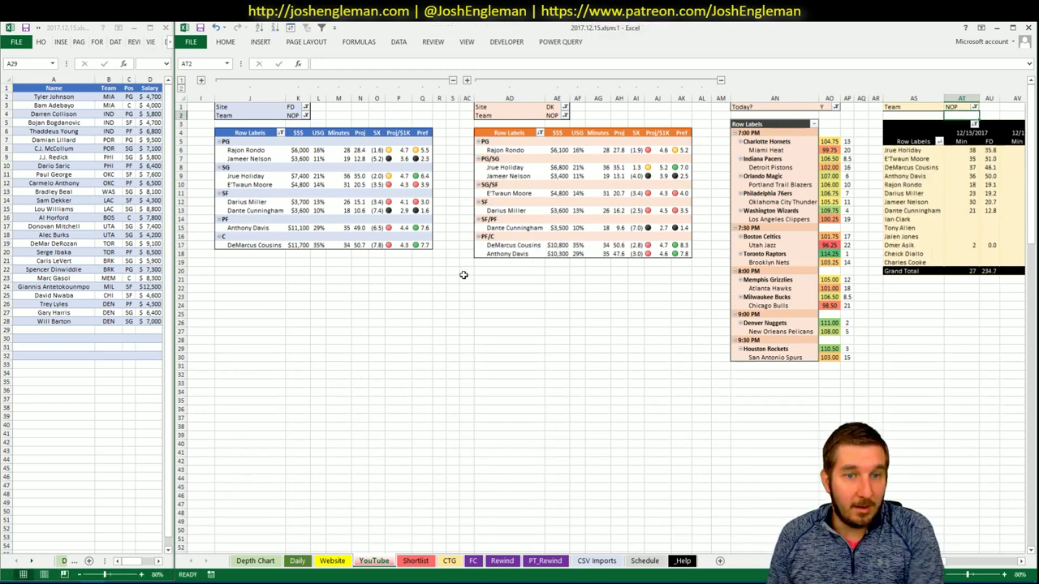
left_click(355, 300)
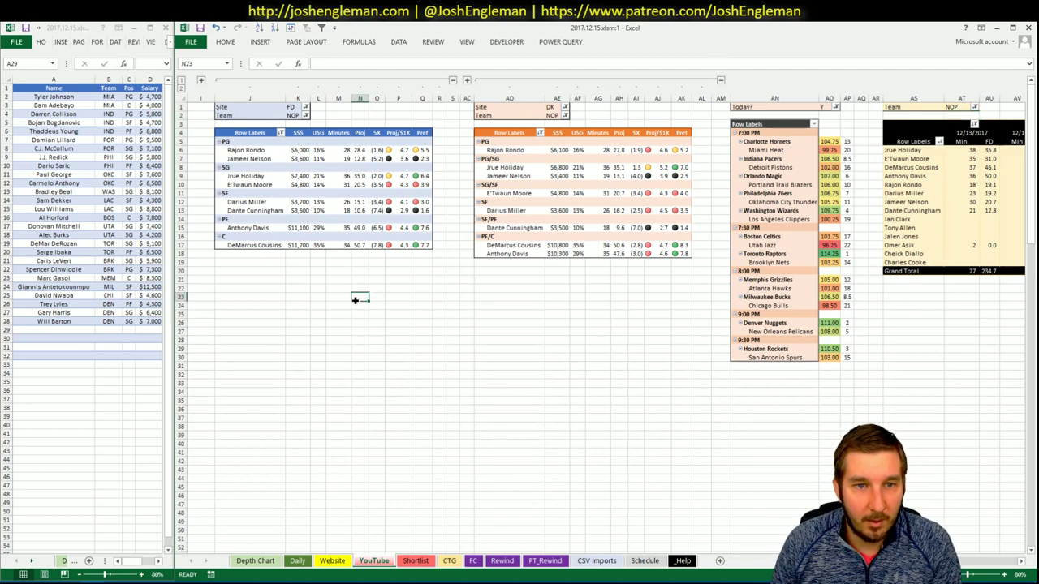
- Load the Pelicans' shooting frequency table from Cleaning the Glass into the CTG sheet and set the opponent to DEN
left_click(449, 561)
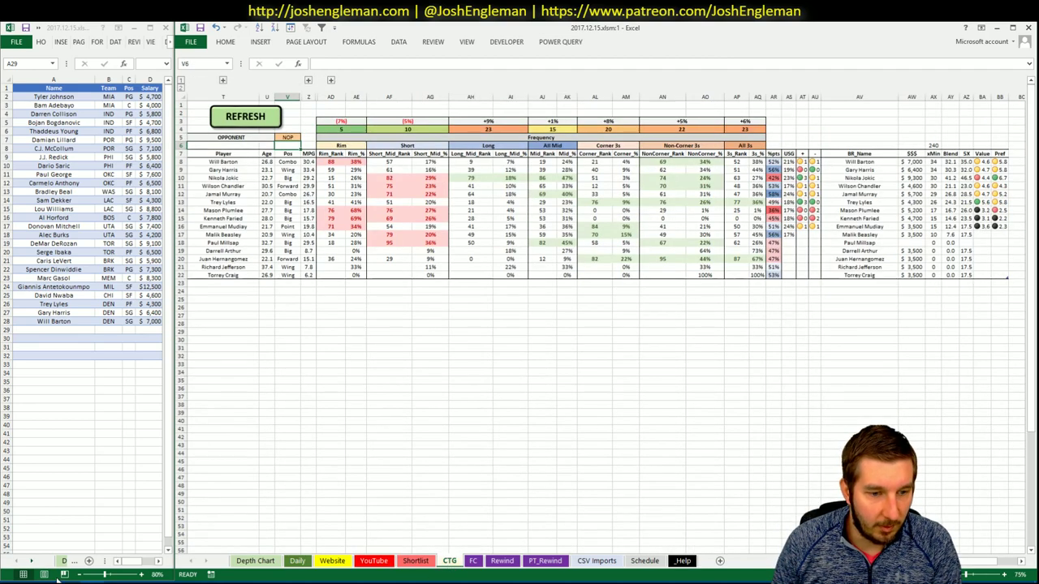
left_click(57, 578)
left_click(424, 310)
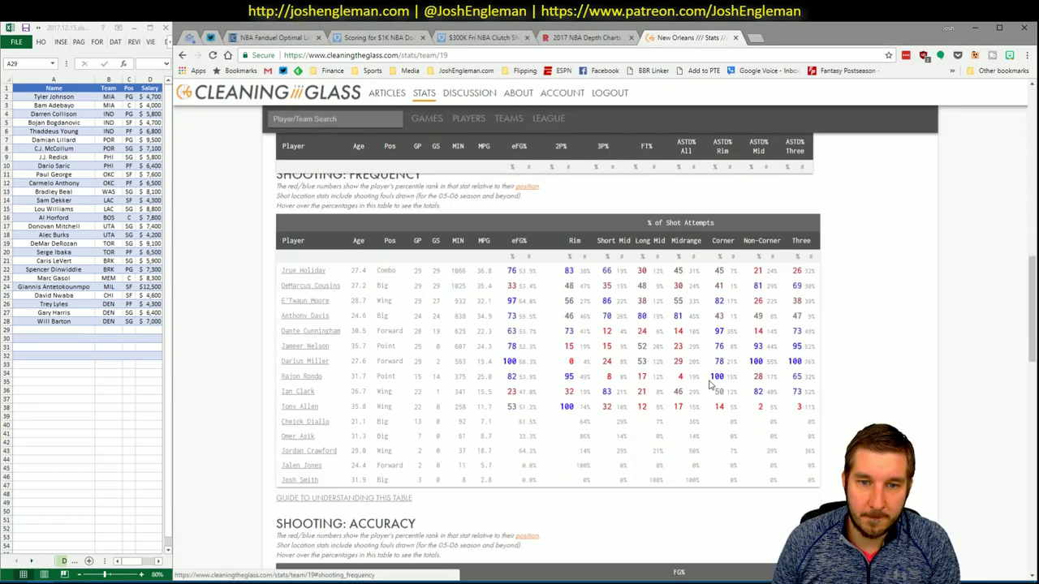
left_click_drag(799, 474, 280, 271)
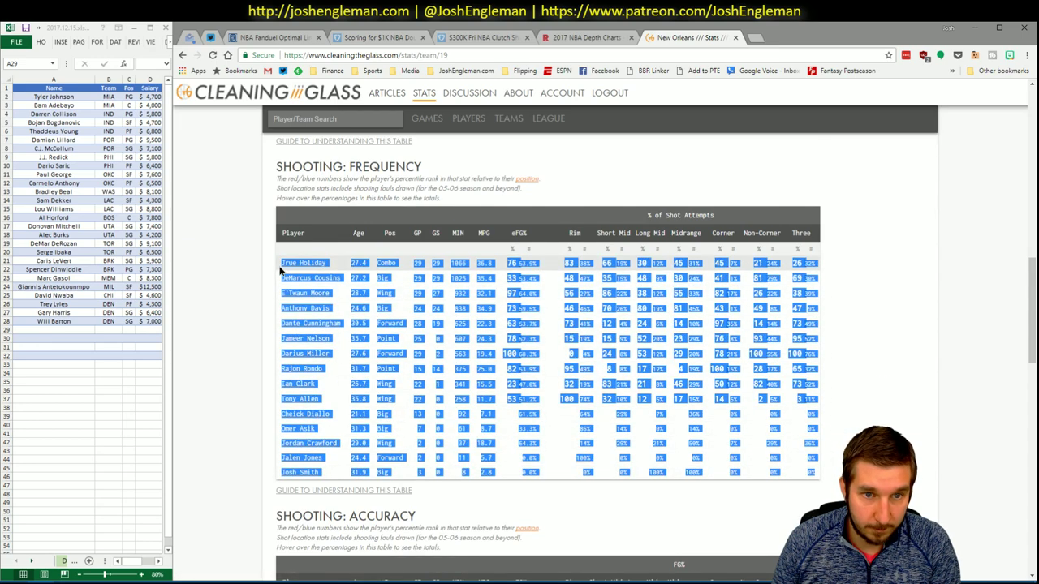
key("alt+Tab")
left_click(287, 138)
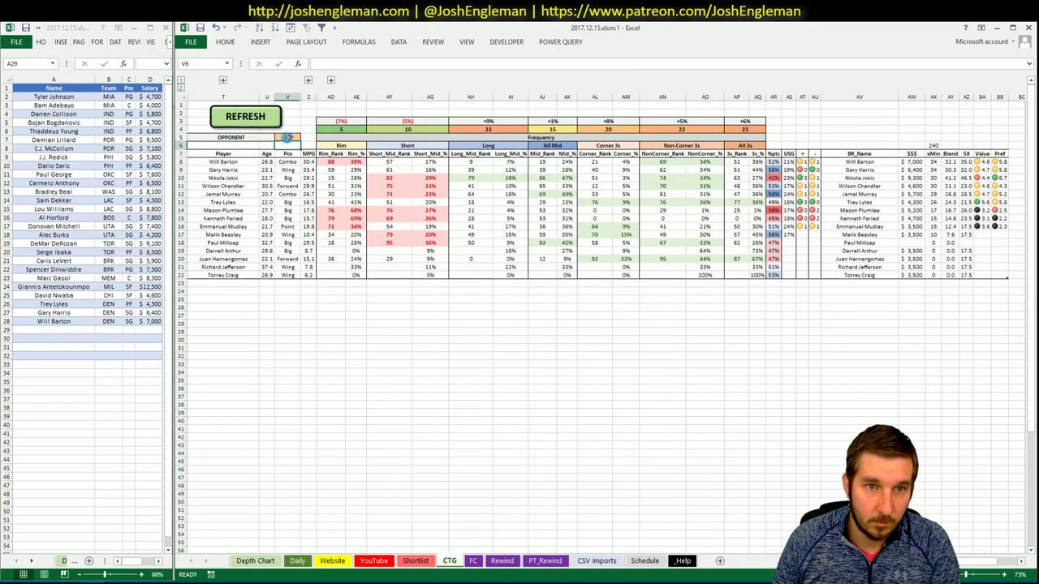
left_click(287, 138)
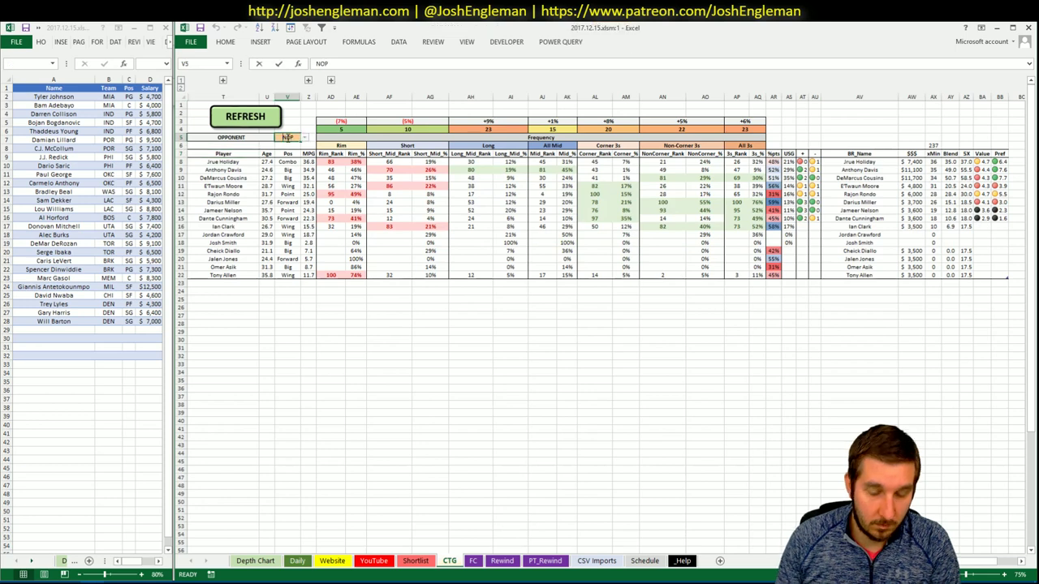
left_click(297, 143)
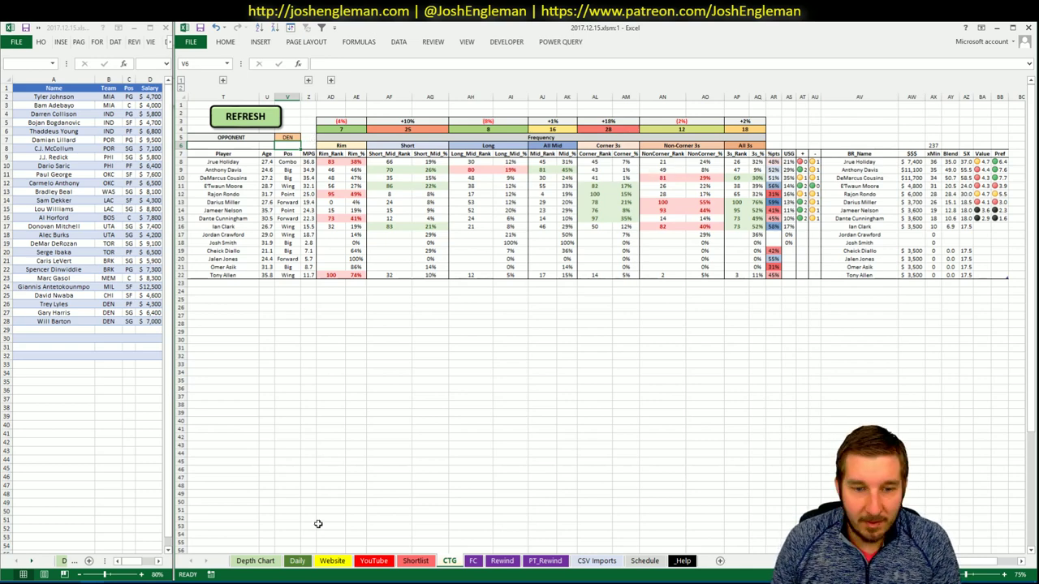
- Return to the YouTube sheet and add E'Twaun Moore to the shortlist in the row below Will Barton
left_click(379, 566)
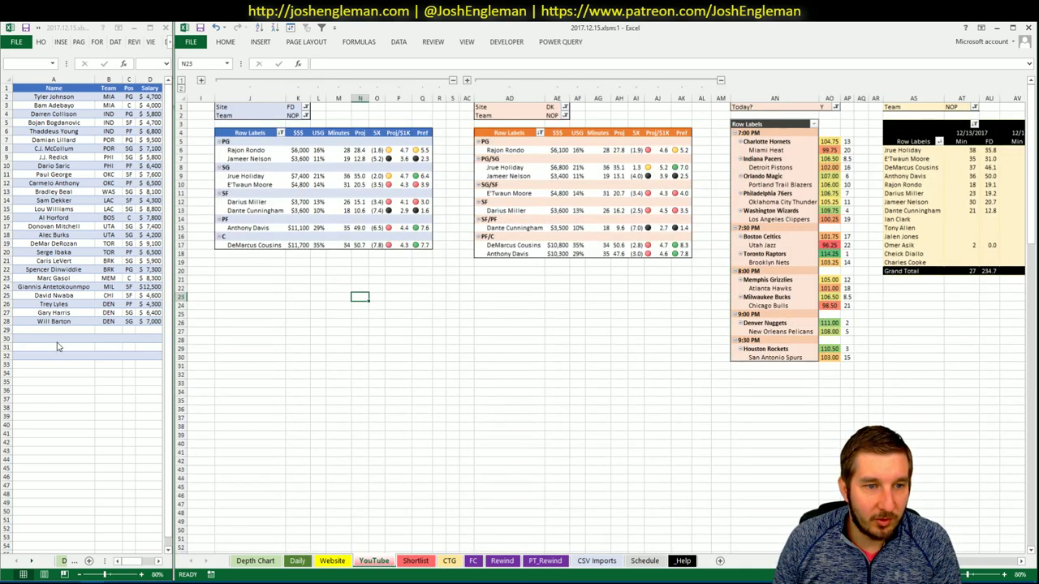
left_click(65, 329)
type("E")
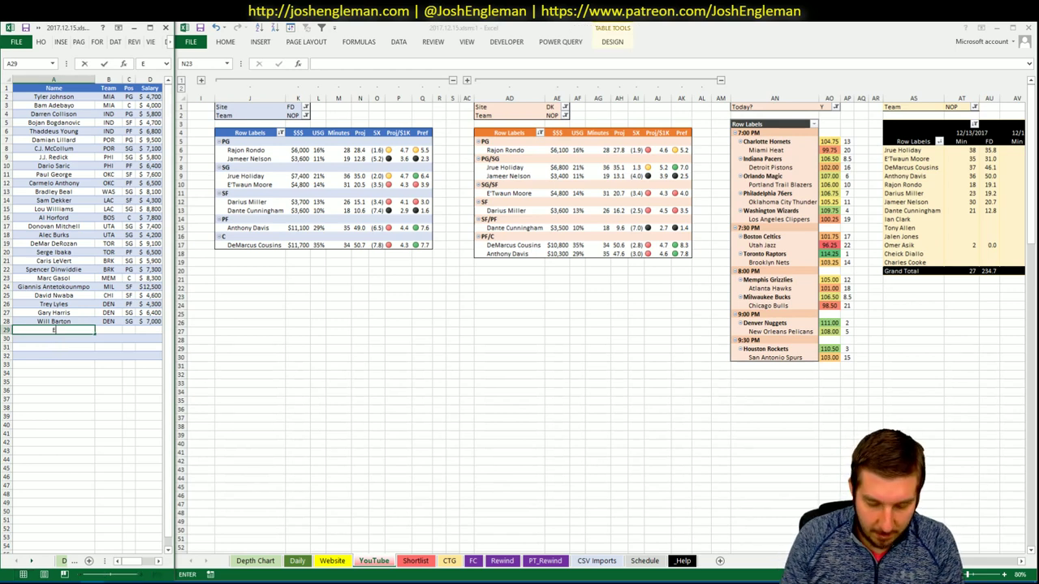
type("'Twaun Moore")
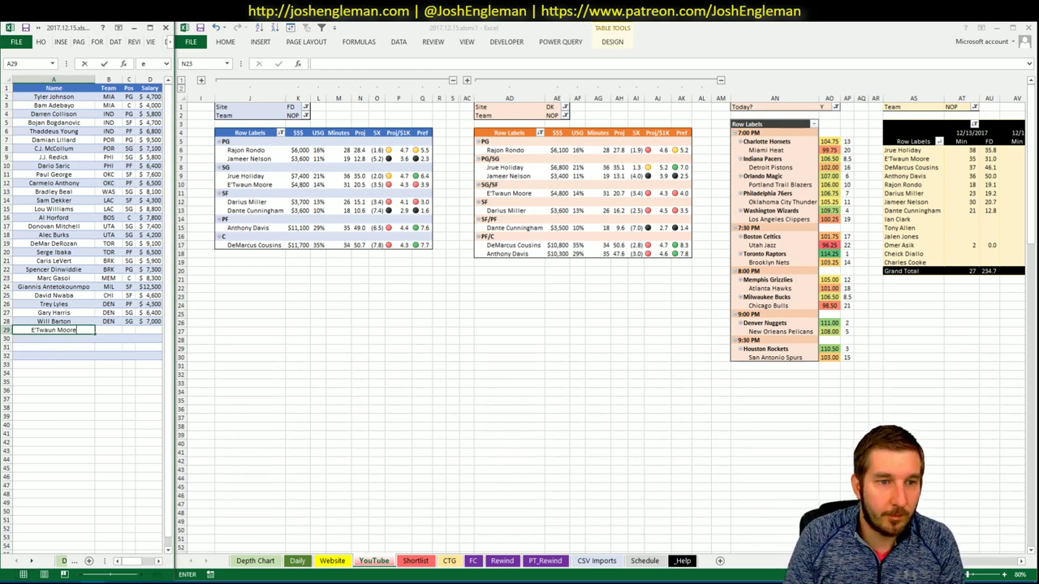
key("ctrl+Return")
key("Return")
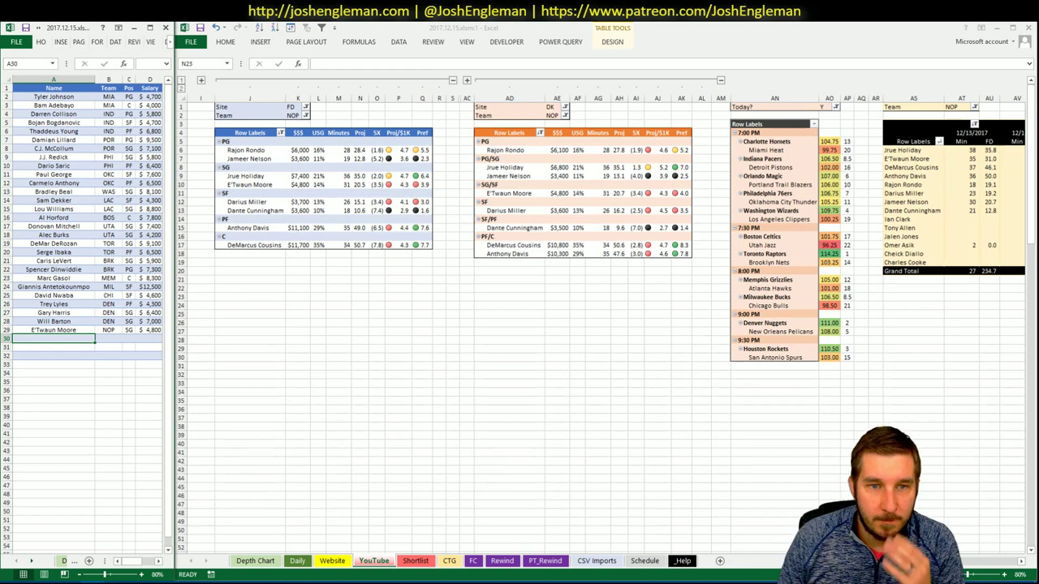
- Review the Pelicans' recent minutes and FD points, and add Anthony Davis to the shortlist below E'Twaun Moore
scroll(1004, 566, "right", 6)
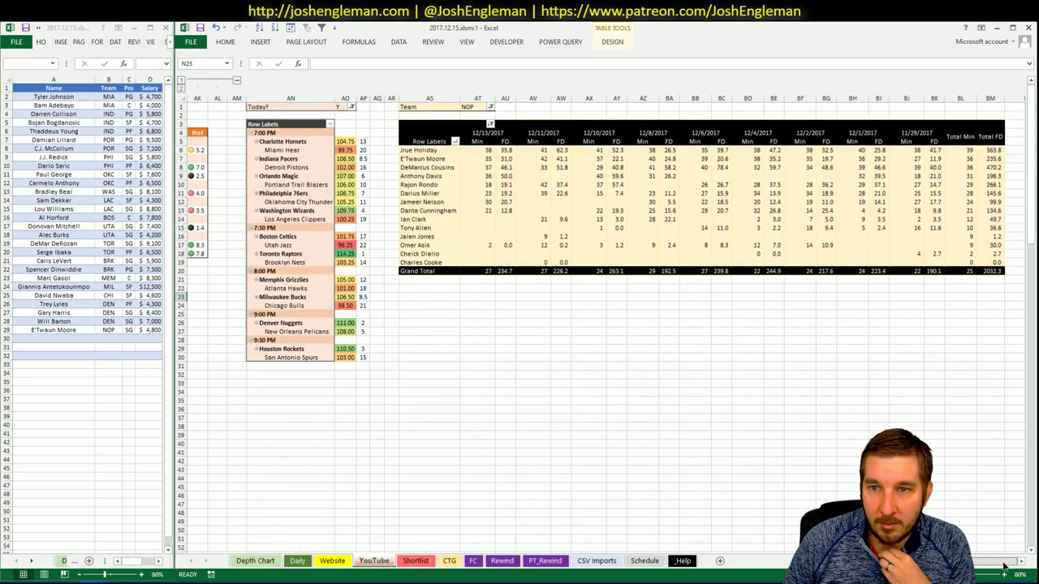
scroll(1004, 566, "left", 6)
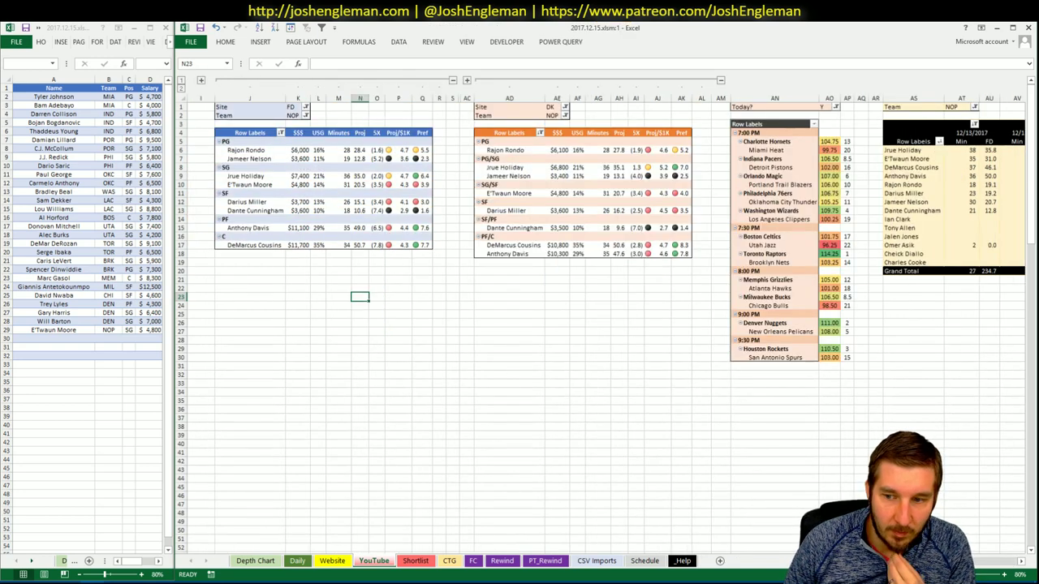
scroll(980, 570, "right", 8)
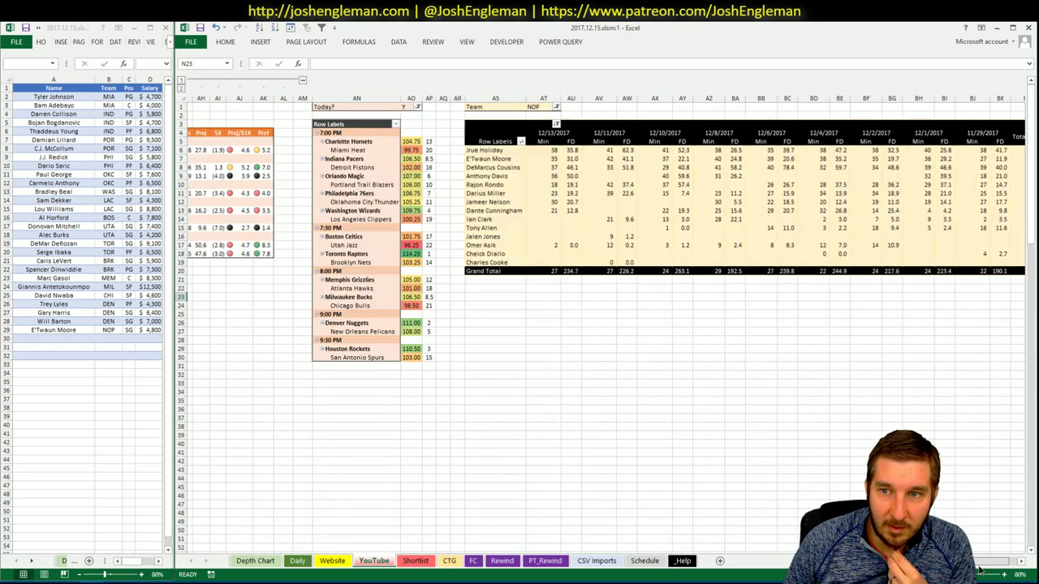
scroll(979, 570, "left", 8)
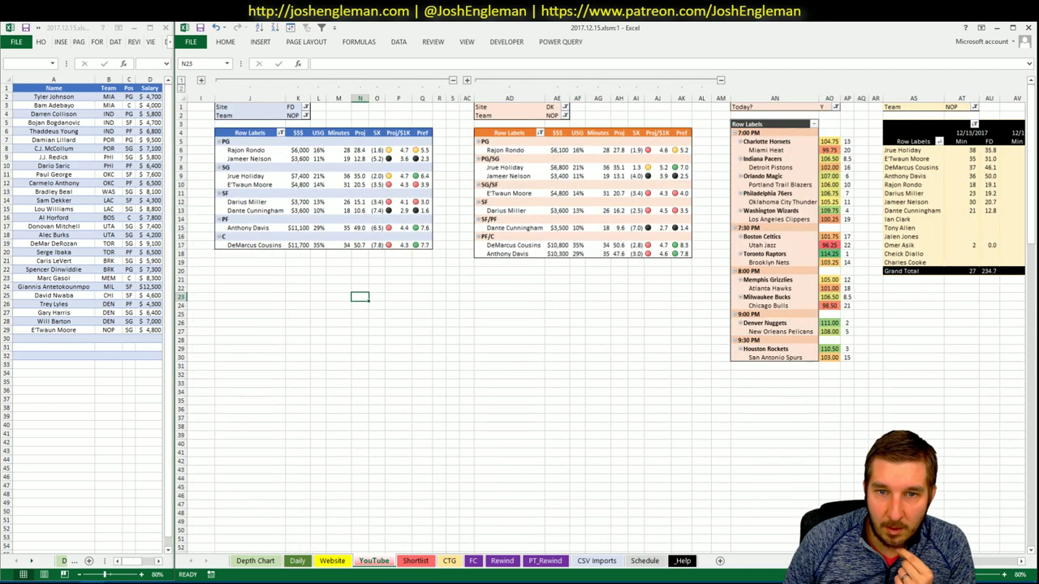
left_click(86, 336)
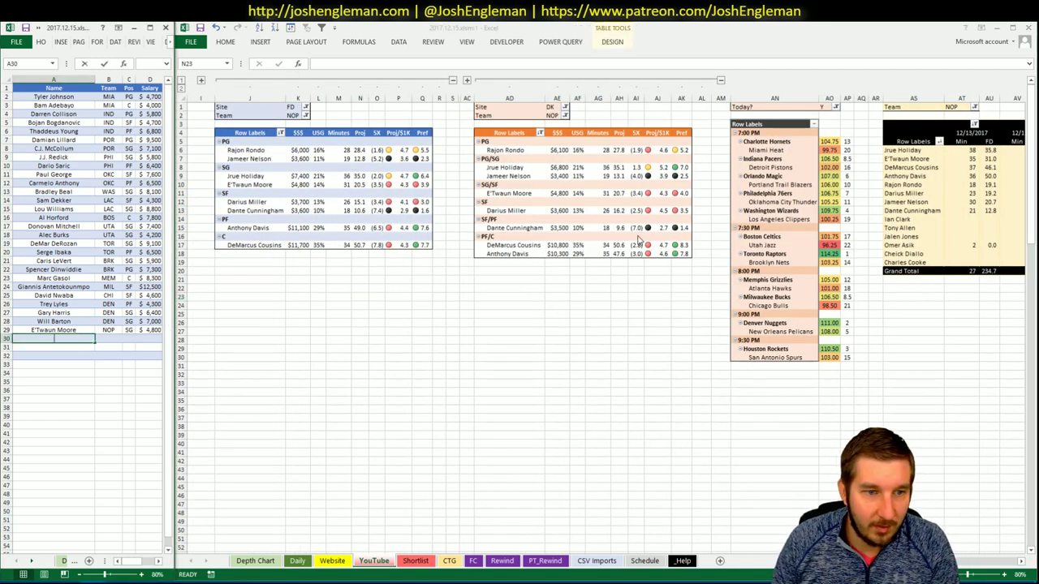
type("Anthony Davis")
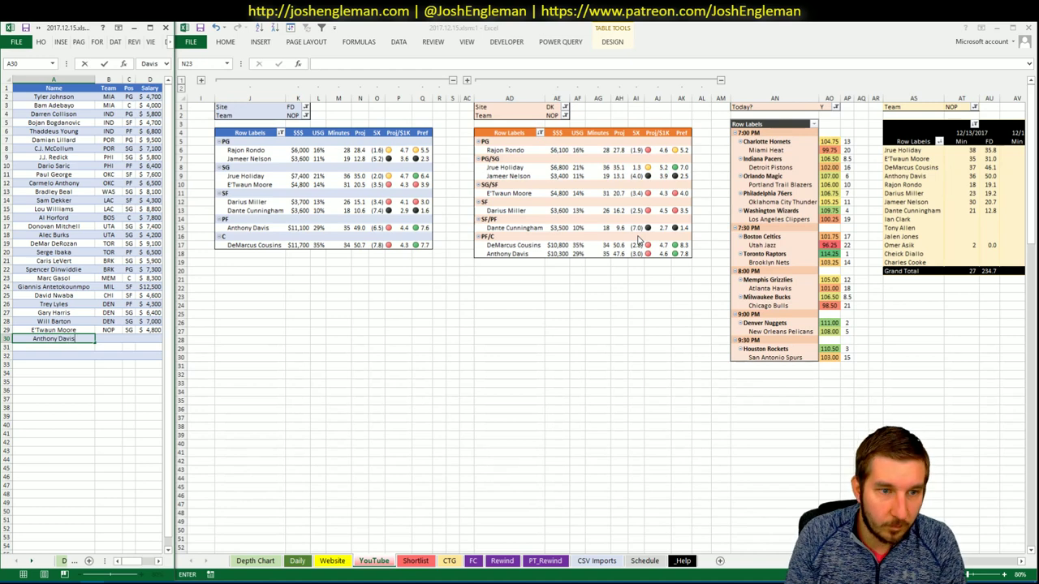
key("Return")
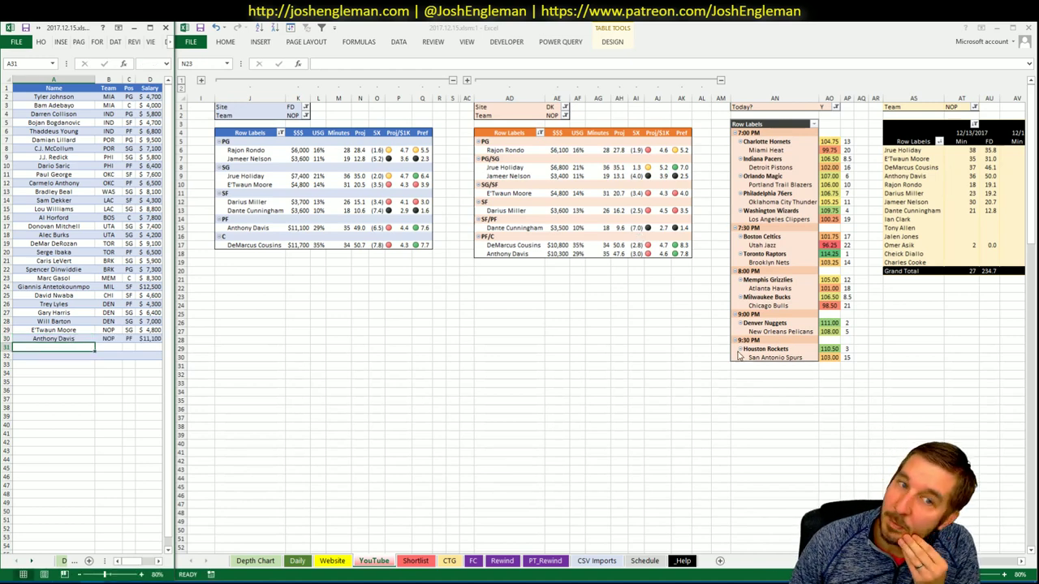
- Recheck the Pelicans' game-by-game history and add Jrue Holiday to the shortlist below Anthony Davis
scroll(597, 307, "right", 5)
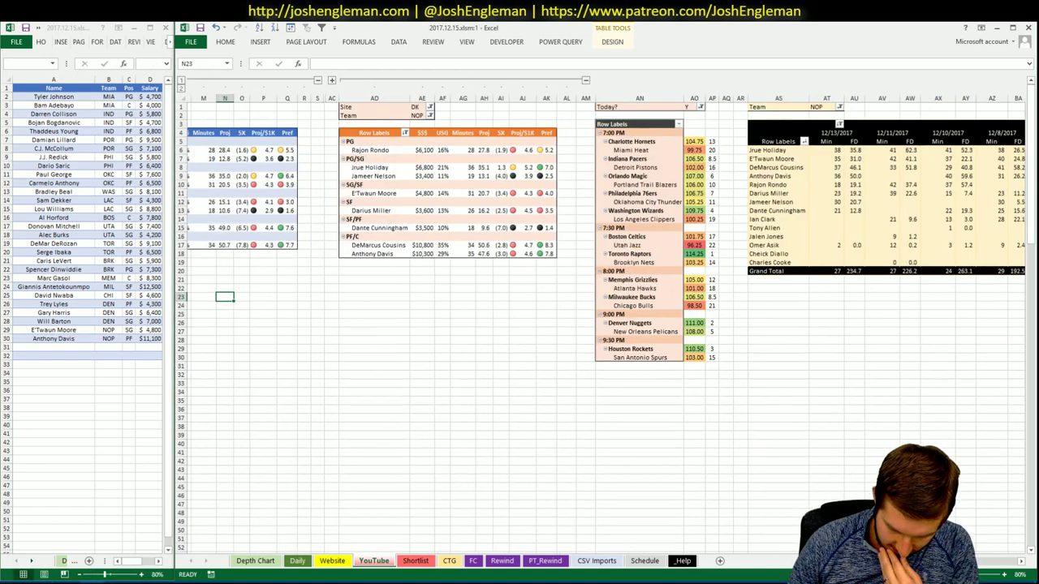
left_click_drag(984, 566, 1004, 571)
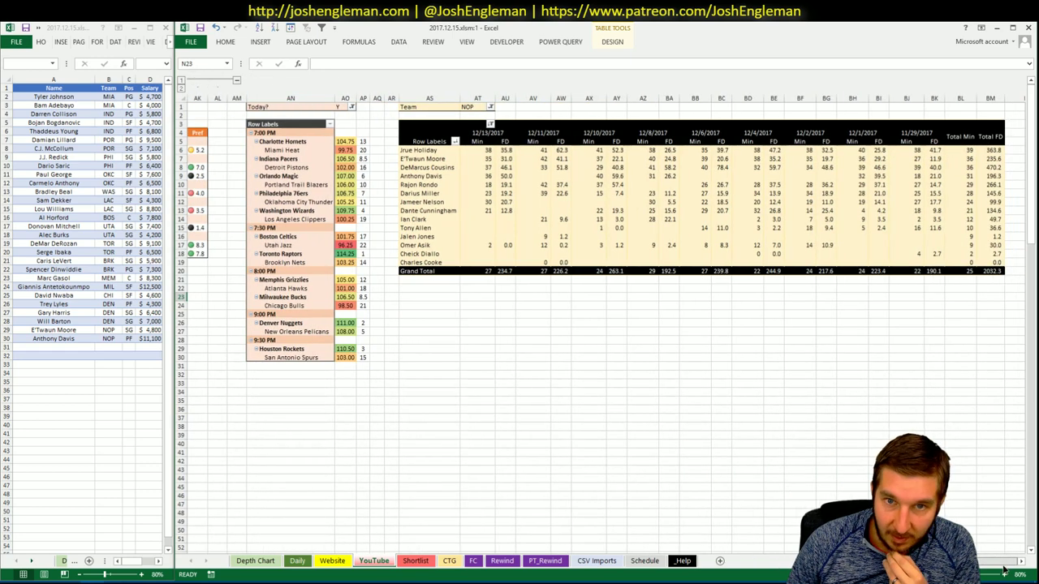
scroll(999, 571, "left", 7)
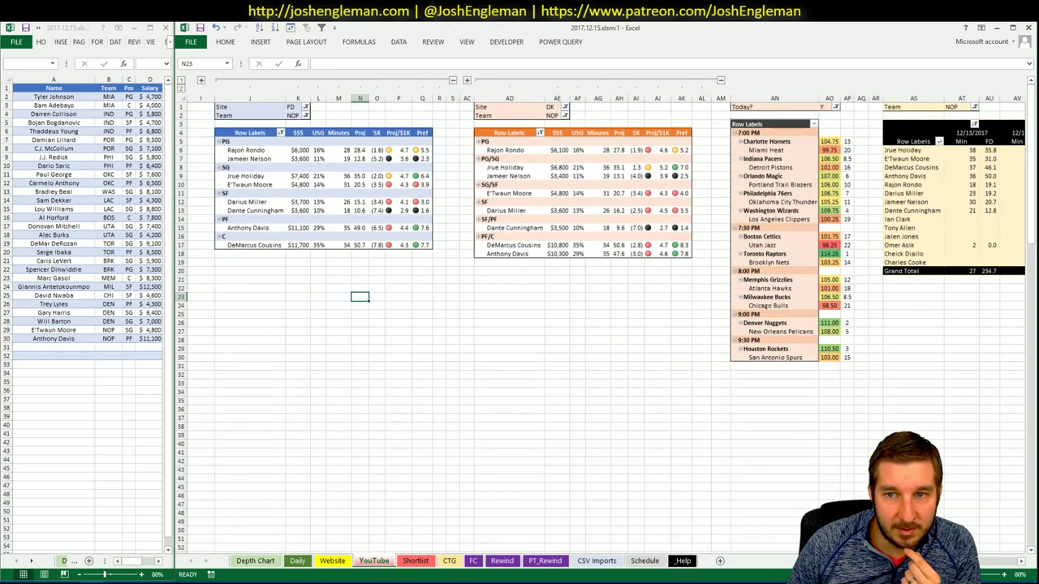
left_click(581, 376)
left_click(300, 270)
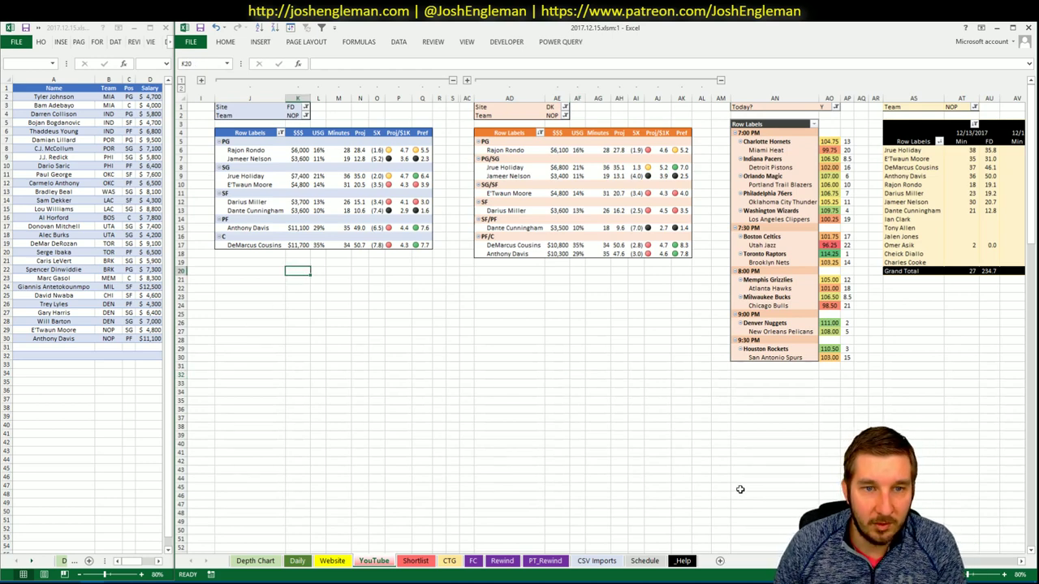
scroll(997, 571, "right", 10)
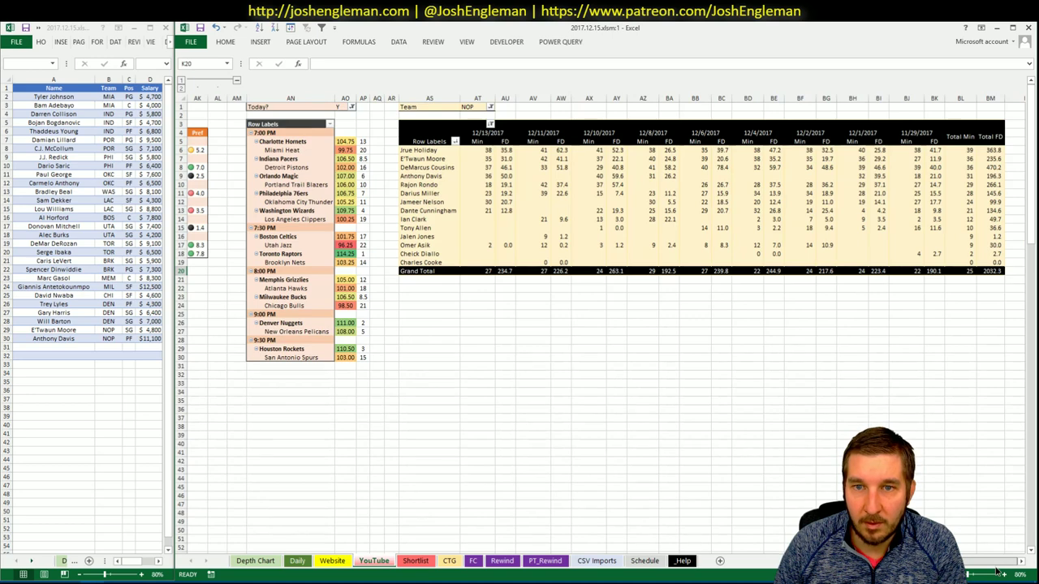
scroll(971, 566, "left", 10)
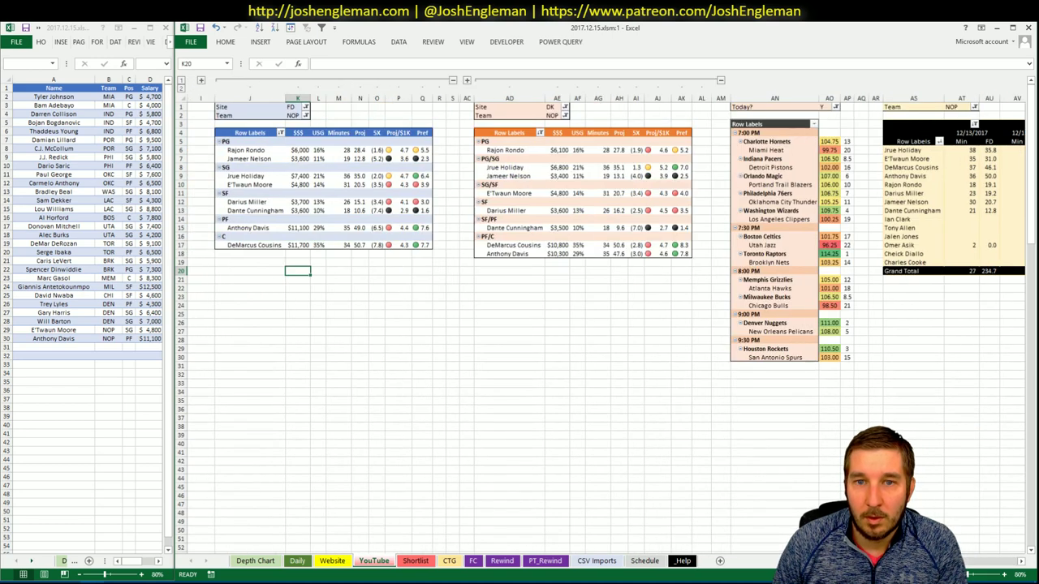
left_click(53, 349)
type("Jrue Holiday")
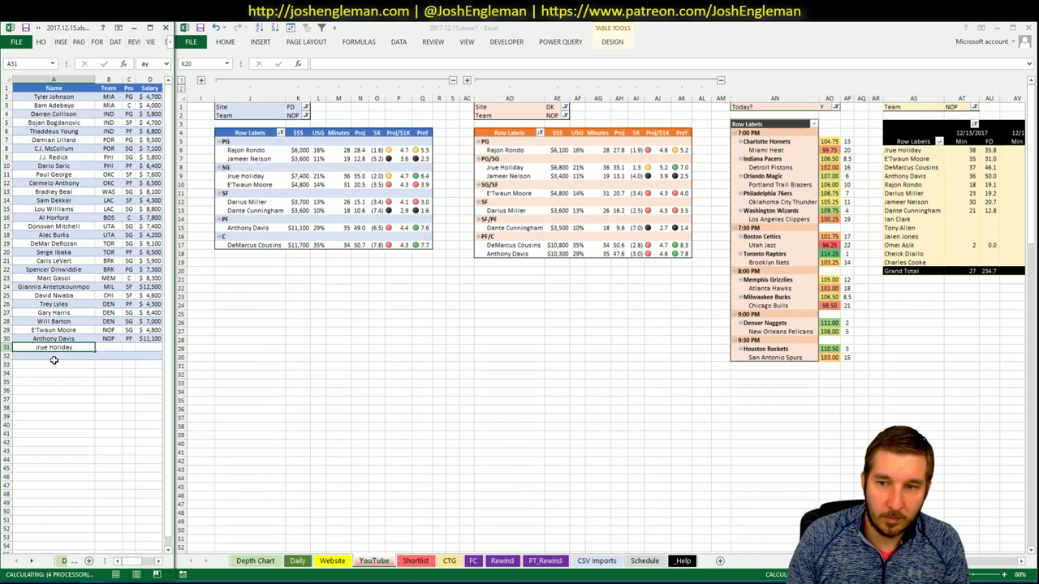
key("Return")
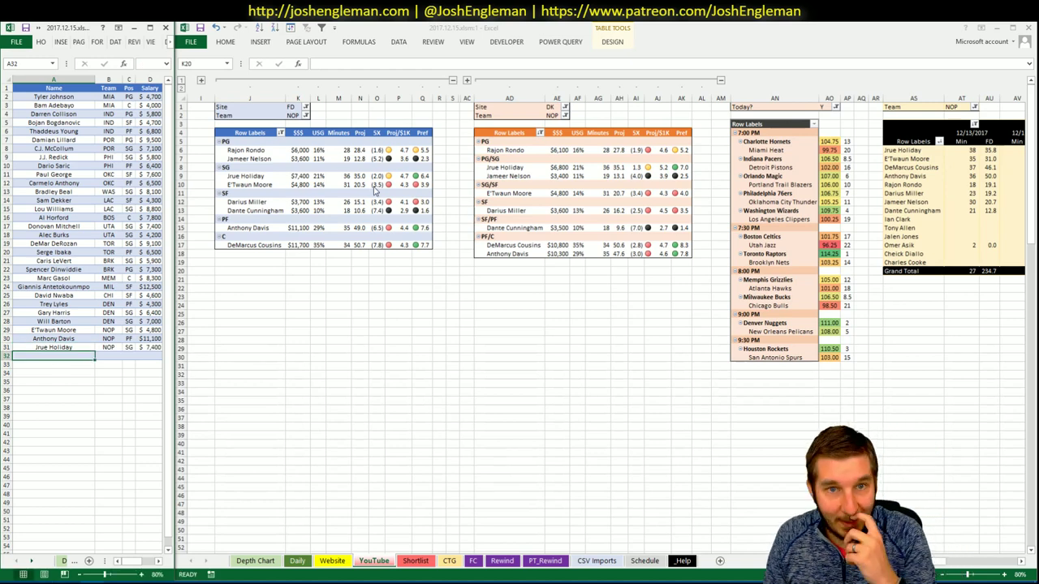
- Set the team filter of the FD projection table to HOU
left_click(294, 121)
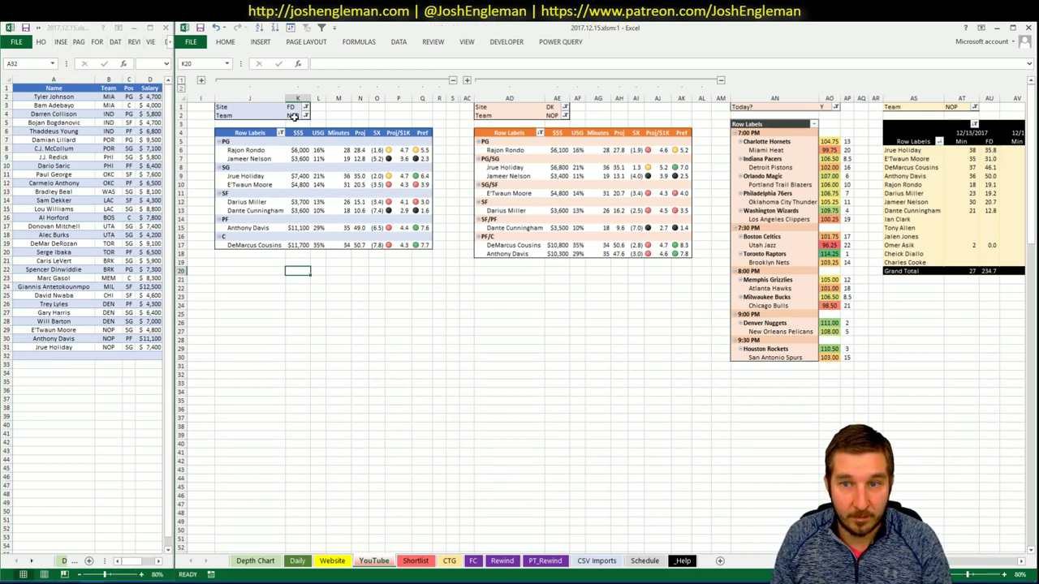
left_click(294, 116)
type("HOU")
key("Return")
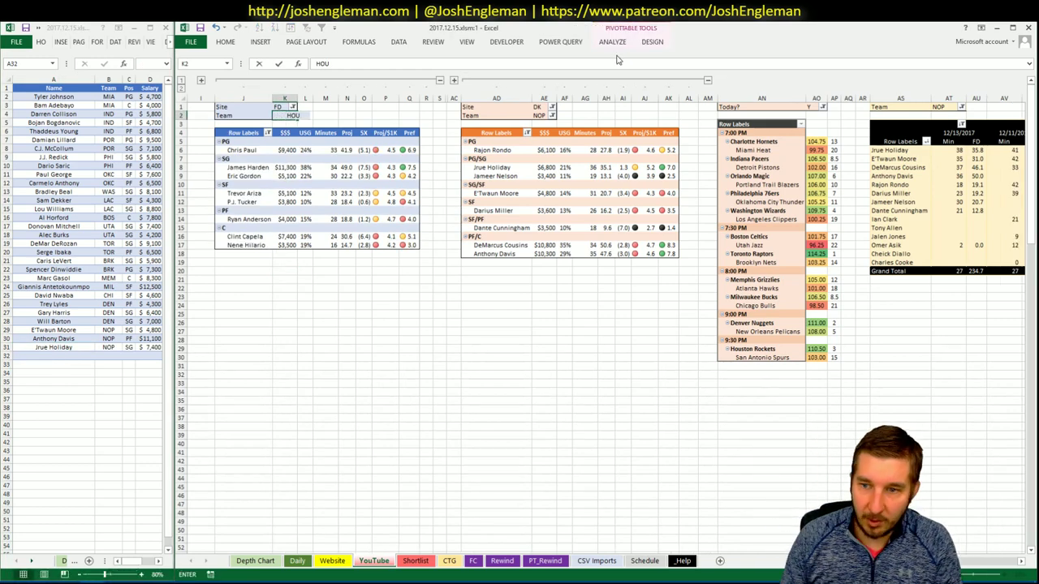
- Set the team filters of the DK projection table and the game-by-game history table to HOU
left_click(541, 118)
type("HOU")
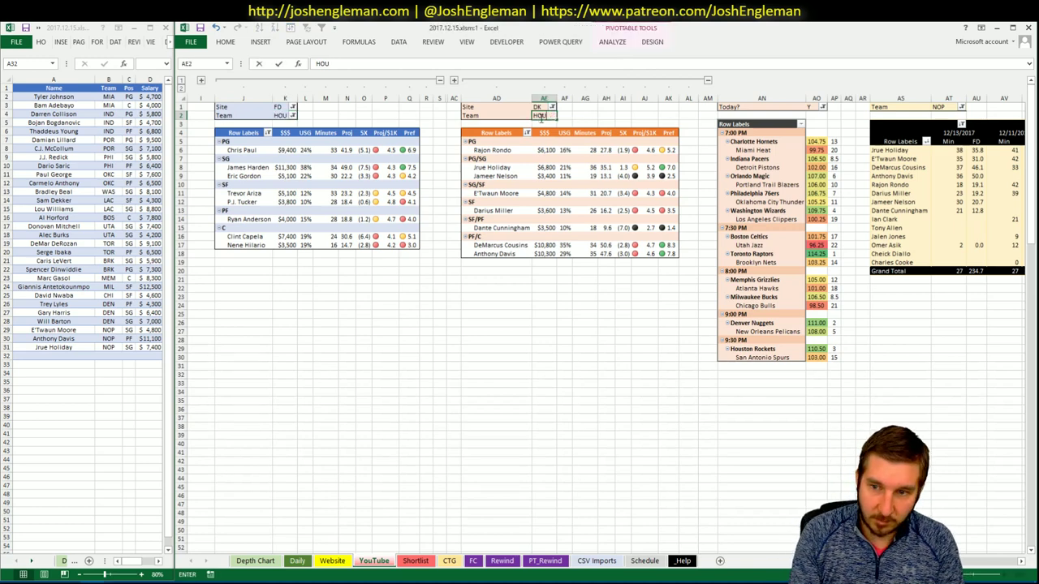
key("Return")
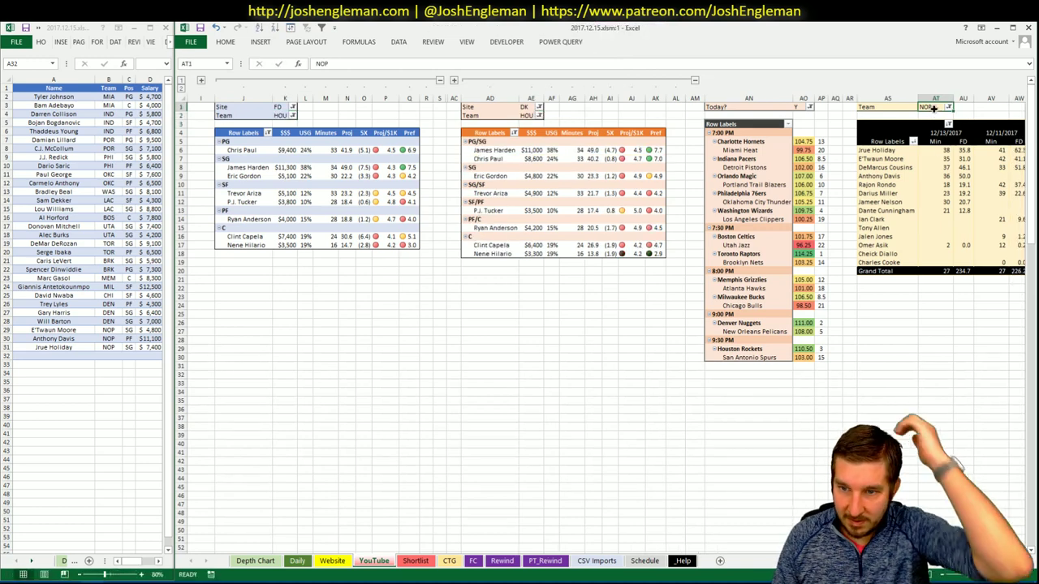
left_click(935, 109)
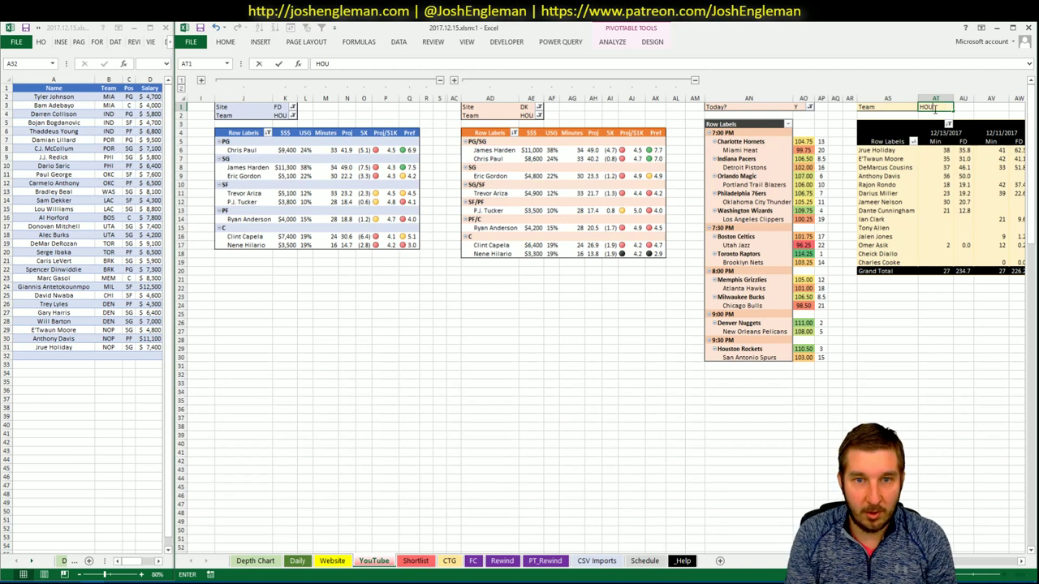
- Switch to Cleaning the Glass in the browser and open the Houston Rockets' Shooting: Frequency section
key("alt+Tab")
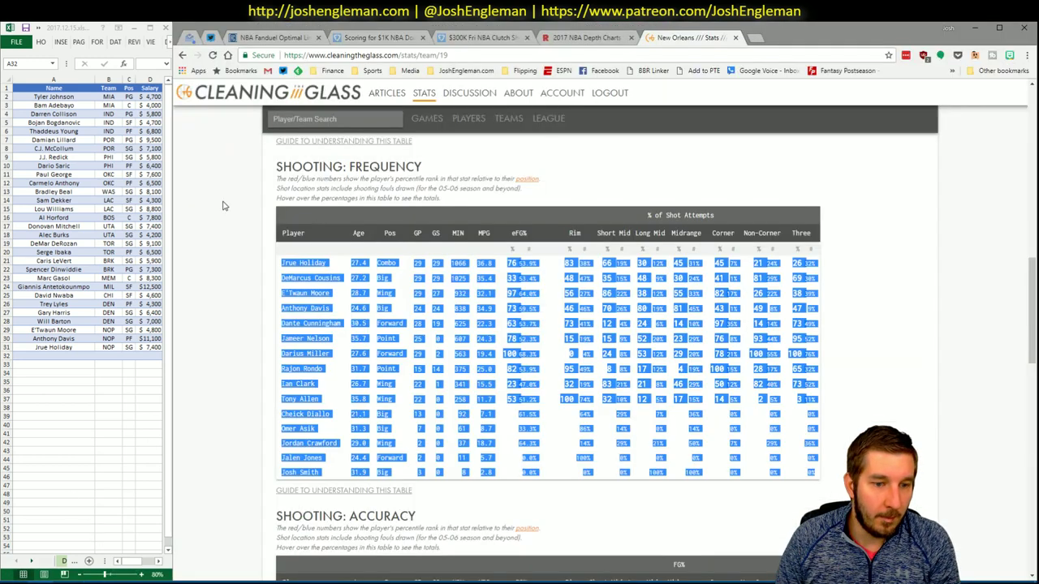
left_click(305, 118)
type("rocket")
key("Down")
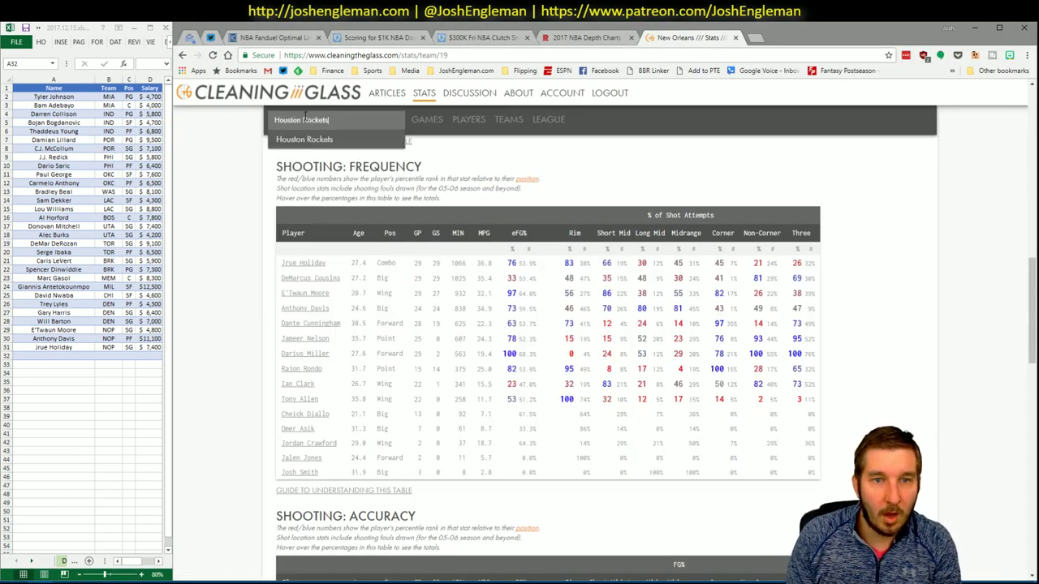
key("Return")
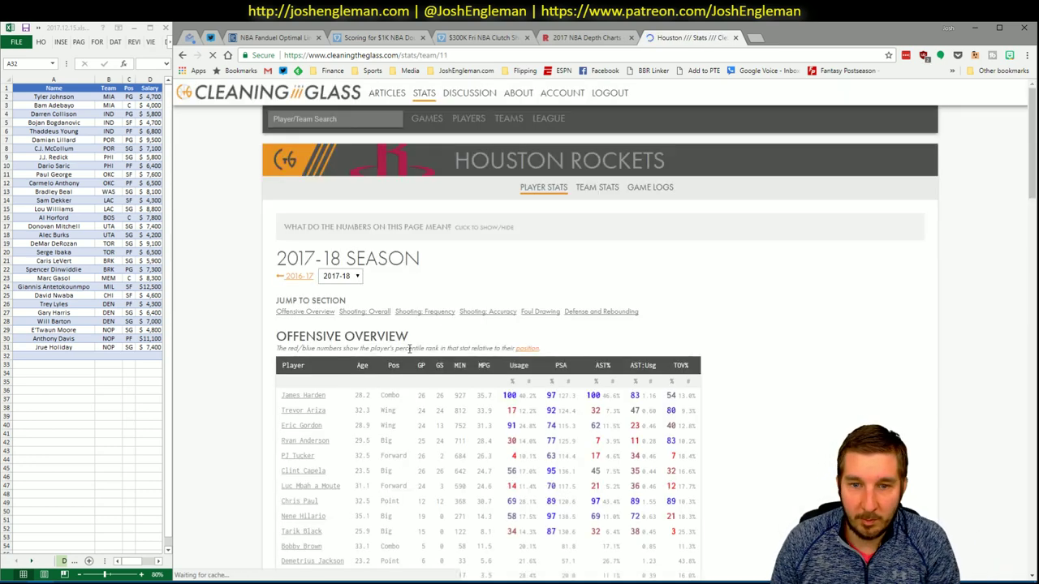
left_click(439, 312)
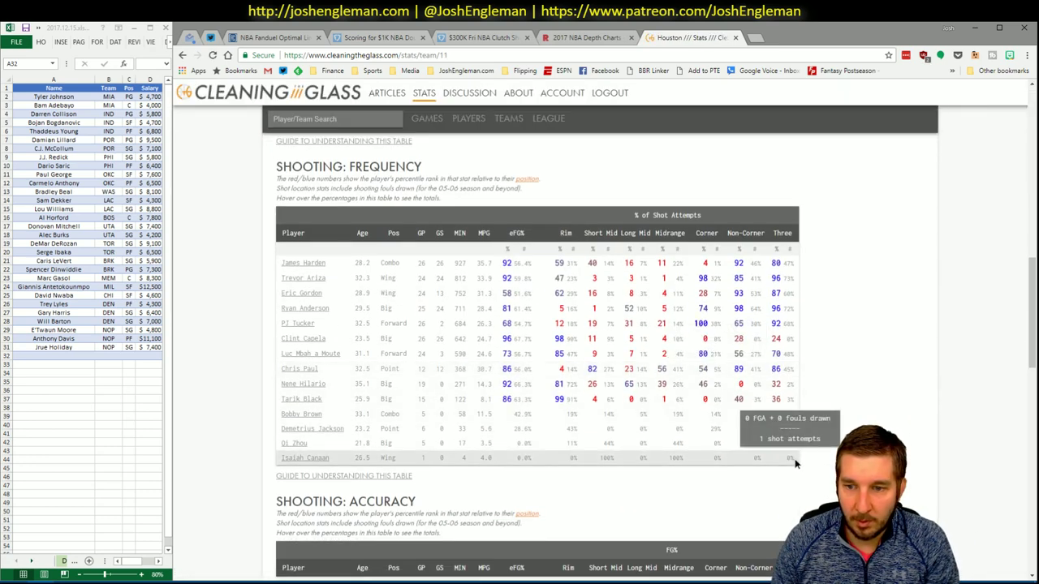
- Copy the Rockets' full shooting frequency table into the workbook's CTG sheet and refresh it with SAS as the opponent
left_click_drag(794, 459, 285, 262)
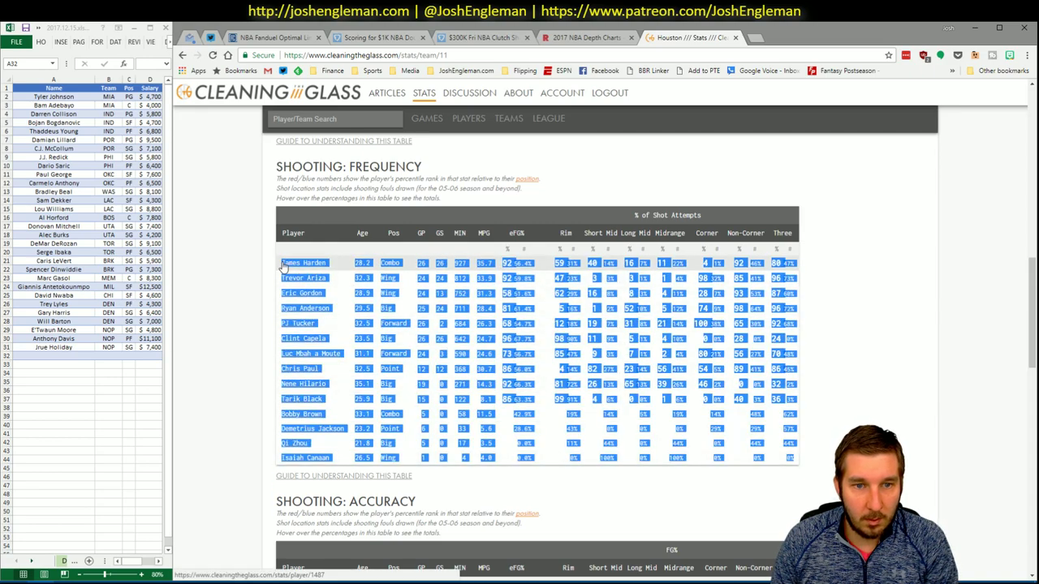
key("alt+Tab")
left_click(451, 561)
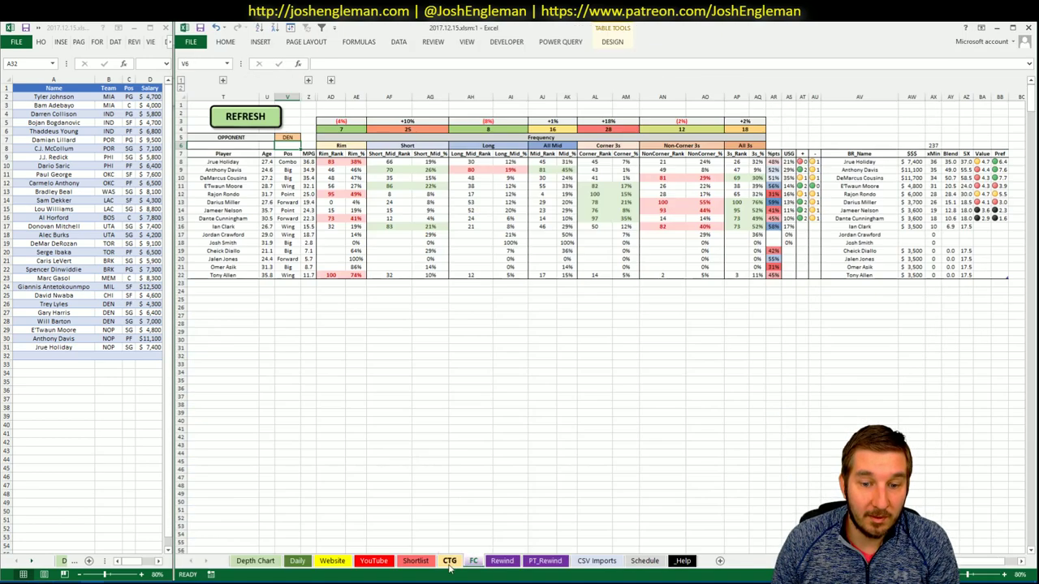
left_click(289, 137)
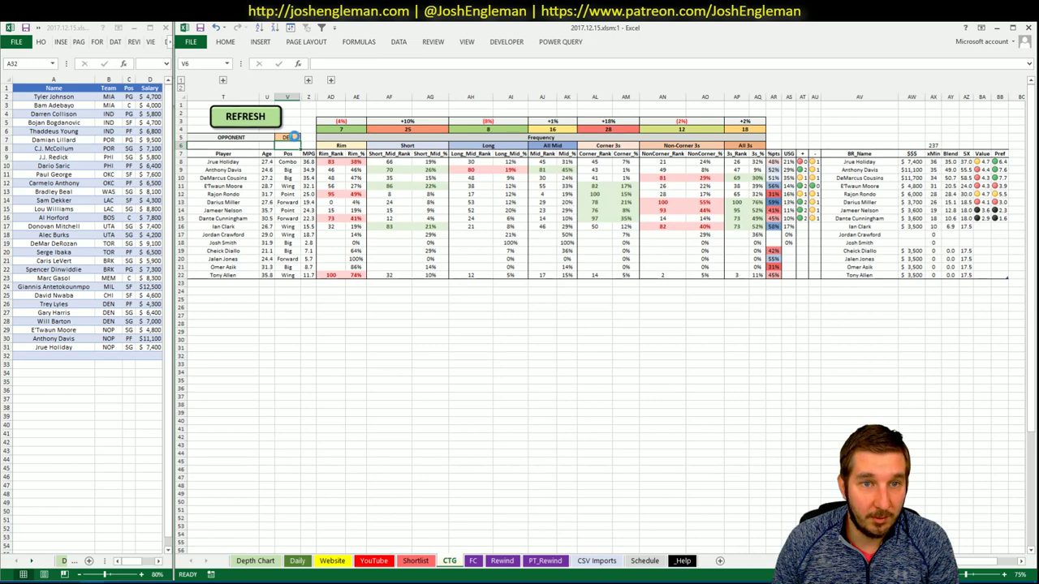
left_click(506, 386)
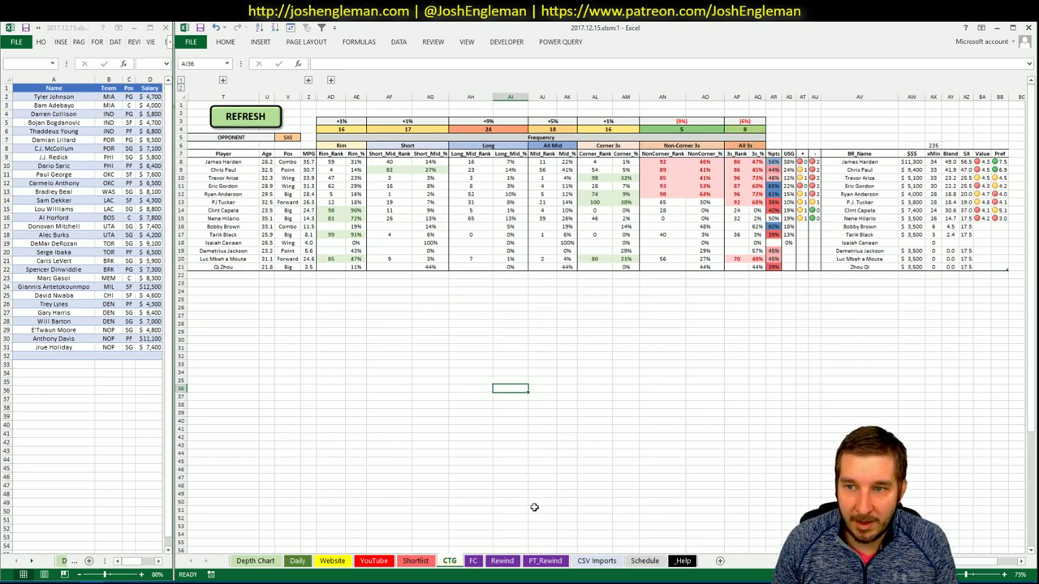
- Review the Rockets' recent minutes and FD points on the YouTube sheet, and add Chris Paul to the shortlist below Jrue Holiday
left_click(373, 561)
left_click(426, 426)
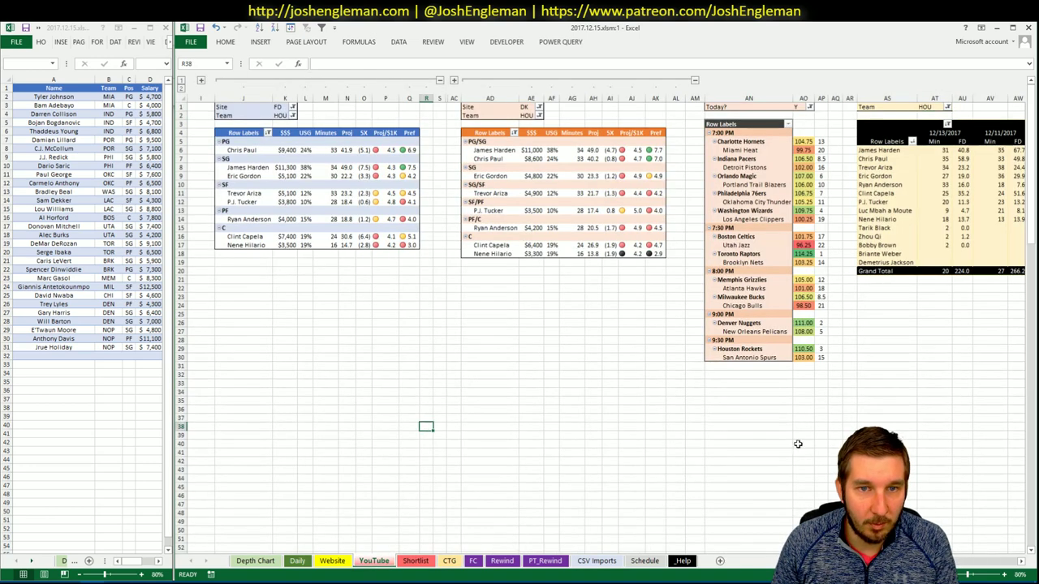
left_click(1022, 562)
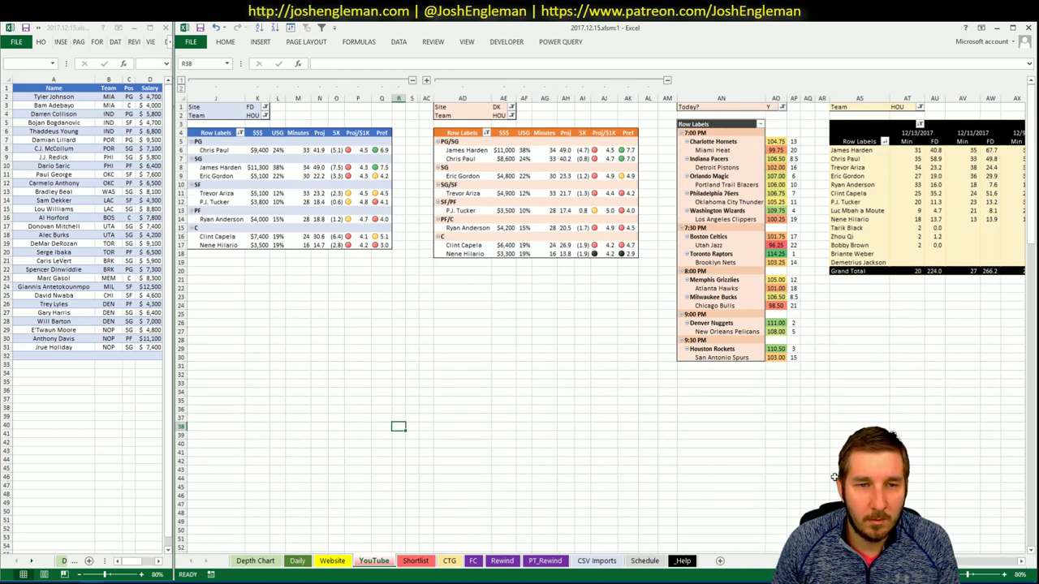
scroll(988, 570, "right", 8)
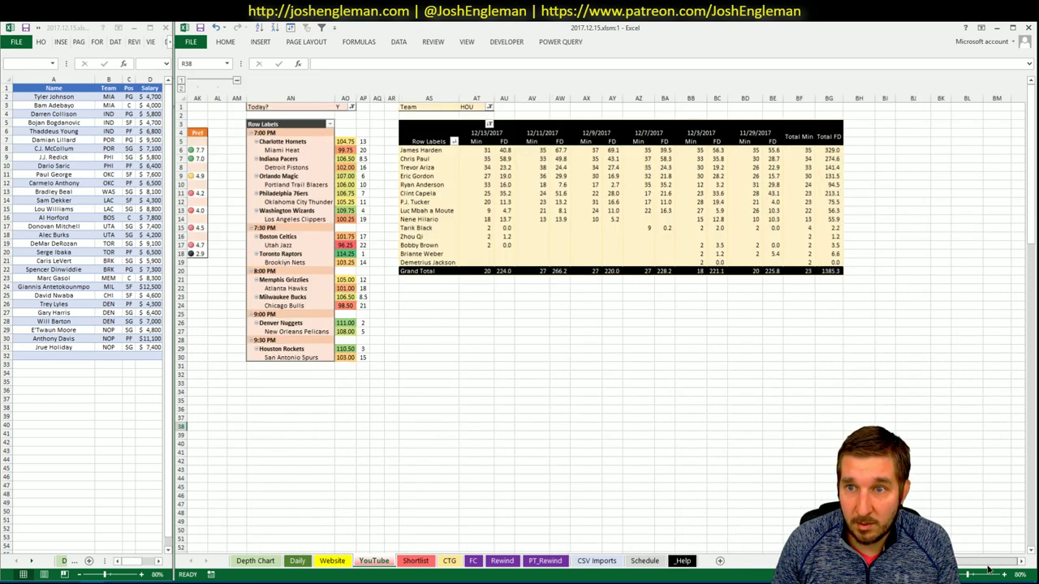
scroll(989, 570, "left", 8)
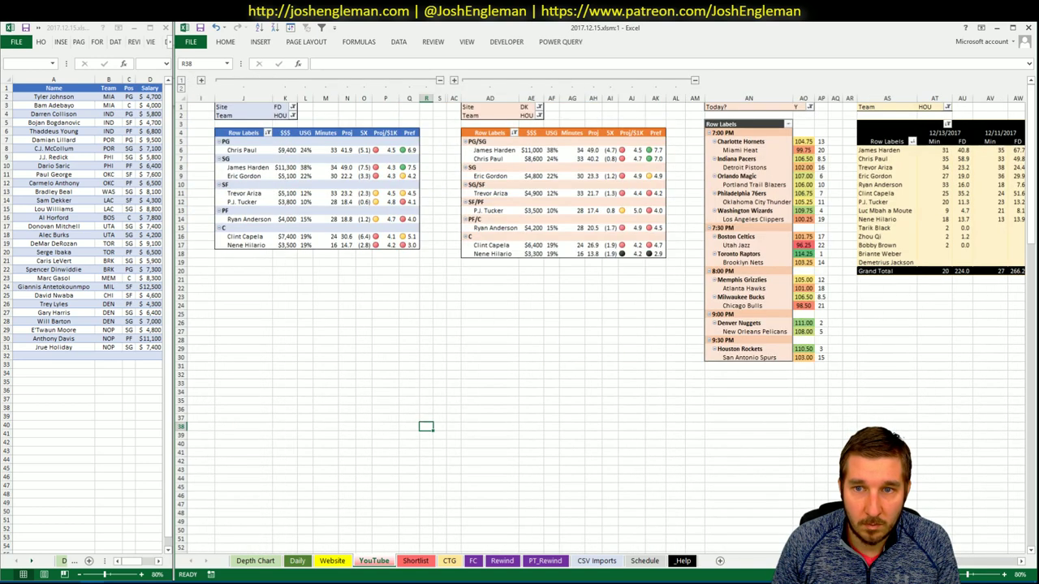
left_click(73, 356)
type("Chris")
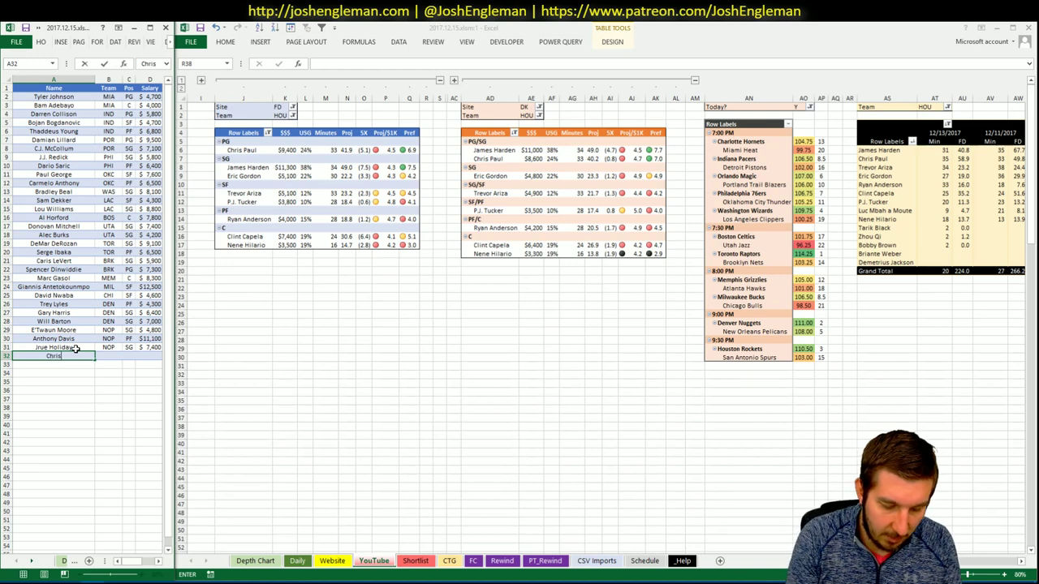
type(" Paul")
key("Return")
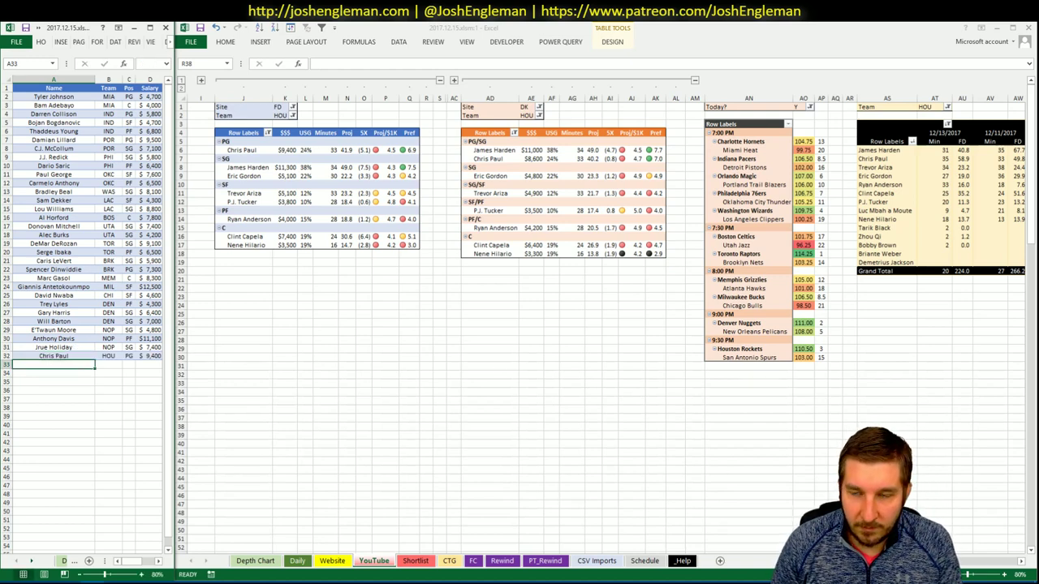
- Recheck the Rockets' game history, and examine James Harden's game log on FantasyCruncher filtered to opponent SAS
left_click(991, 567)
scroll(992, 567, "right", 8)
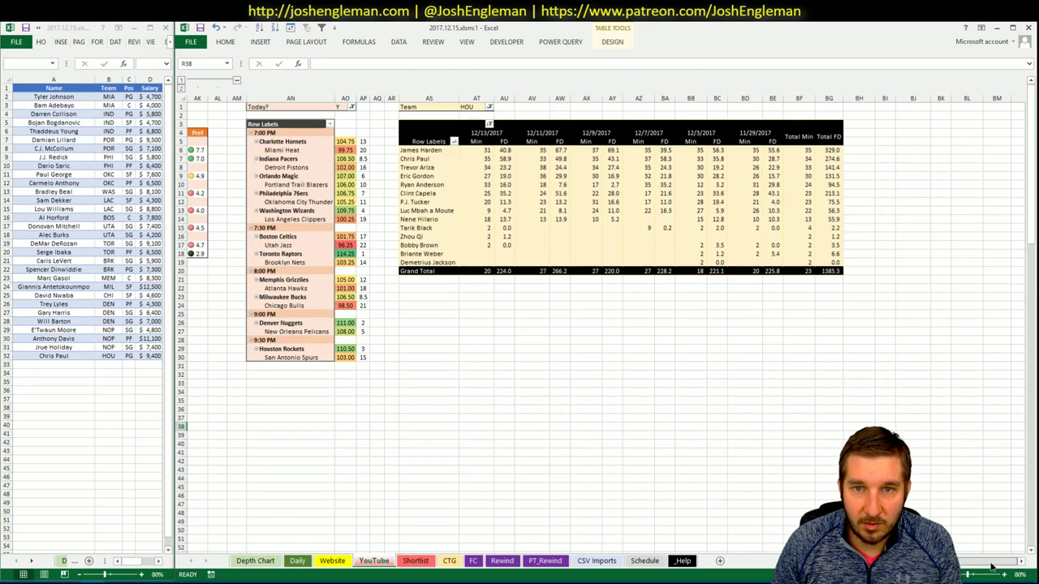
scroll(979, 567, "left", 8)
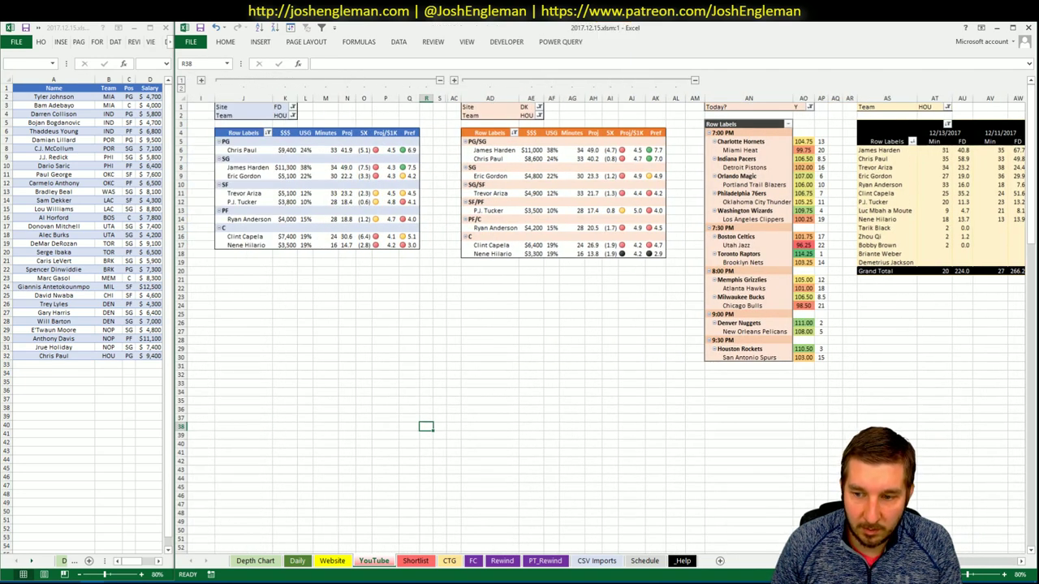
key("alt+Tab")
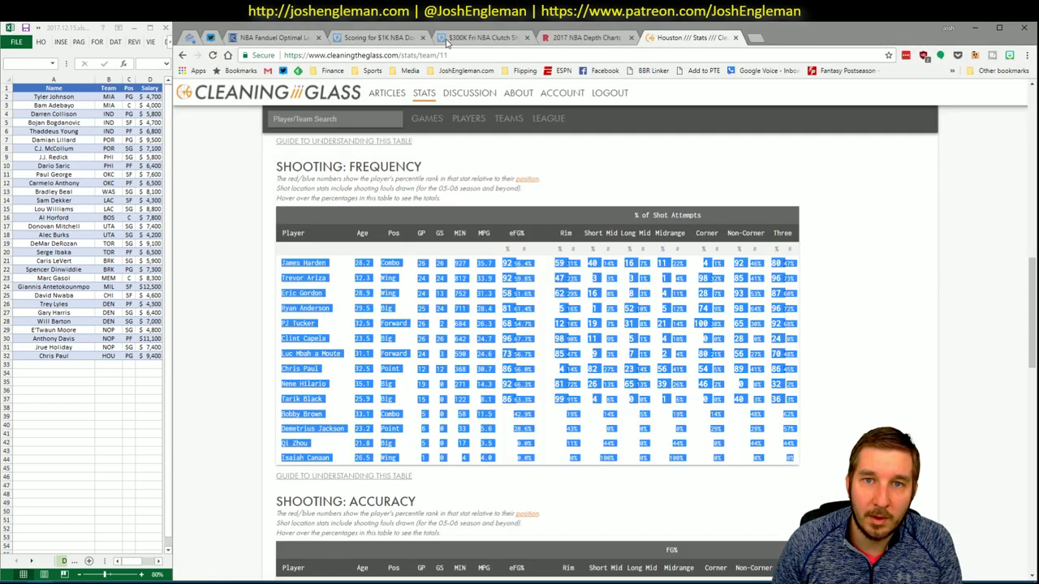
left_click(273, 38)
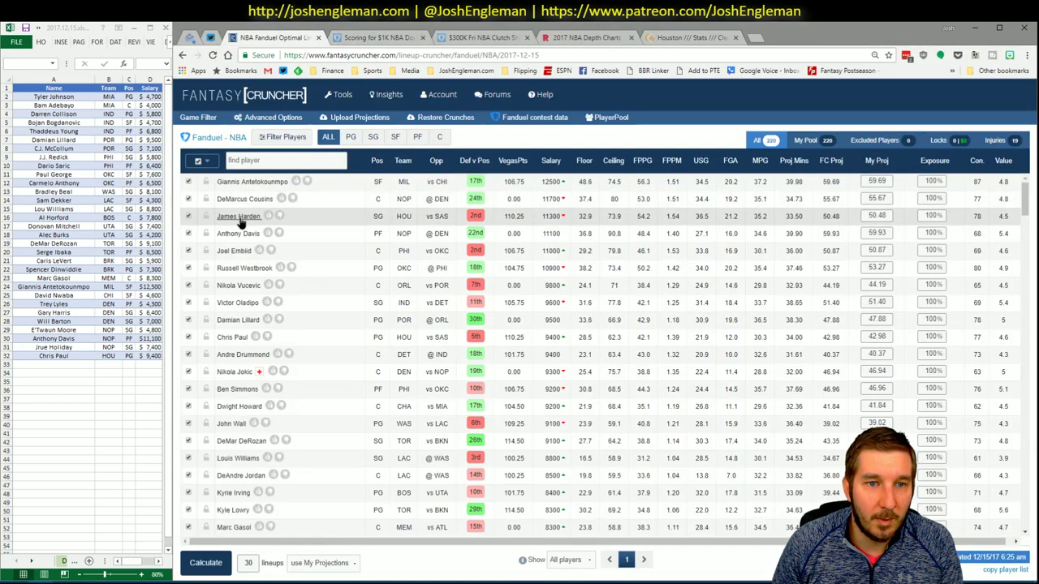
left_click(238, 217)
left_click(535, 241)
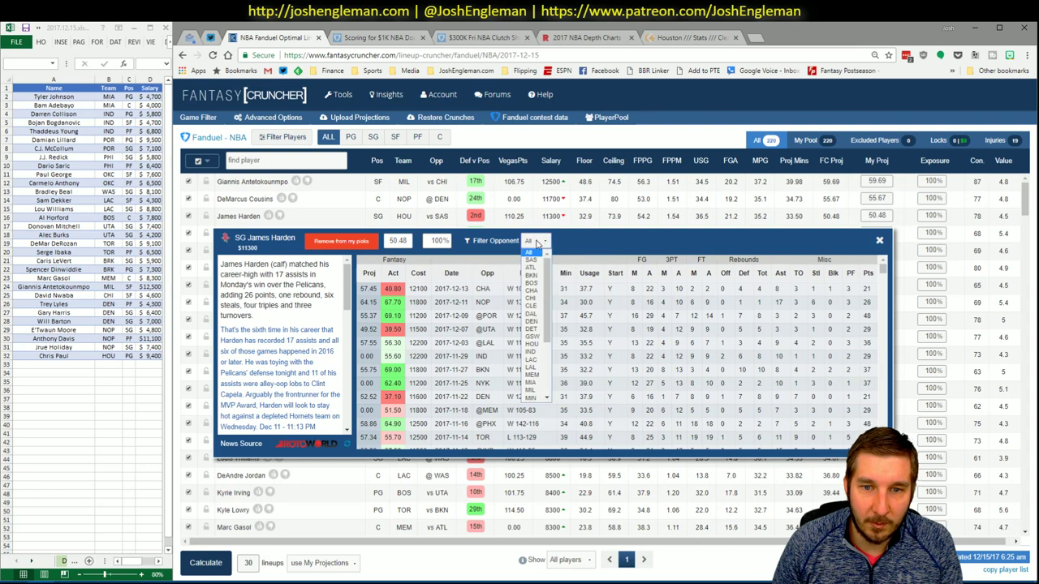
left_click(531, 260)
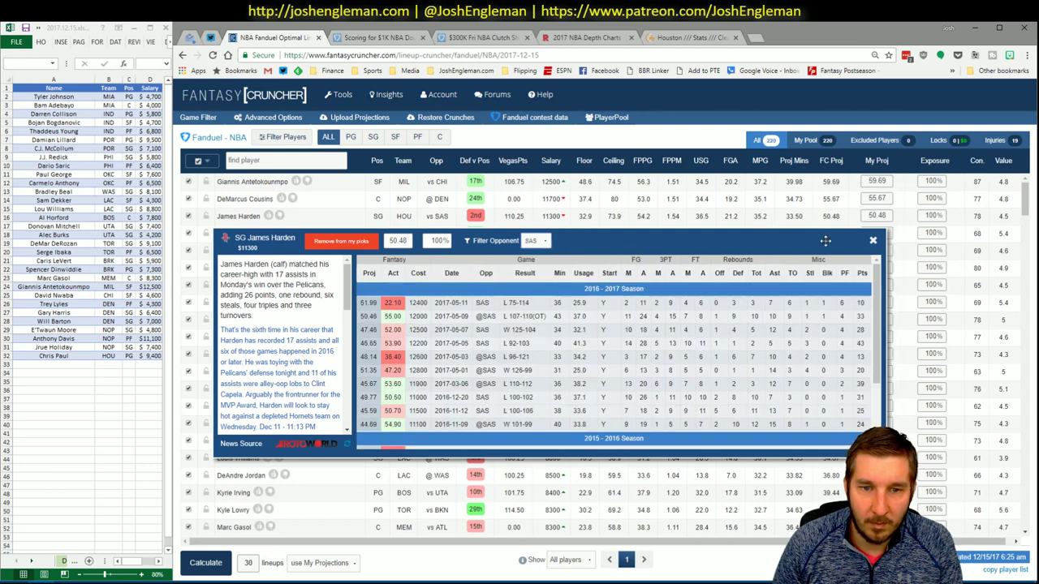
left_click(873, 241)
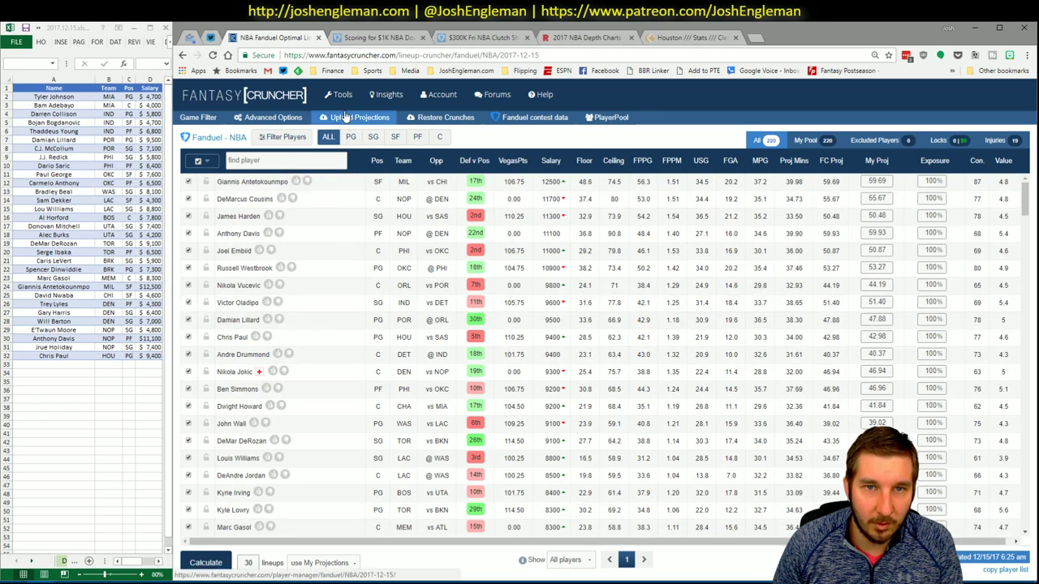
- Return to the workbook and check the Rockets' shooting matchup on the CTG sheet, focusing on Ryan Anderson's shot frequencies
key("alt+Tab")
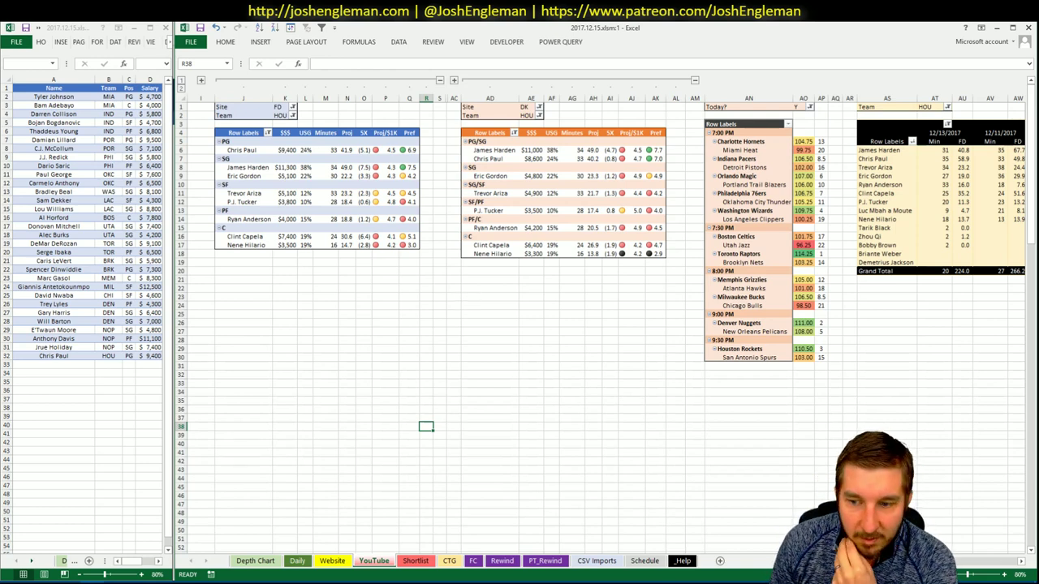
scroll(535, 527, "right", 8)
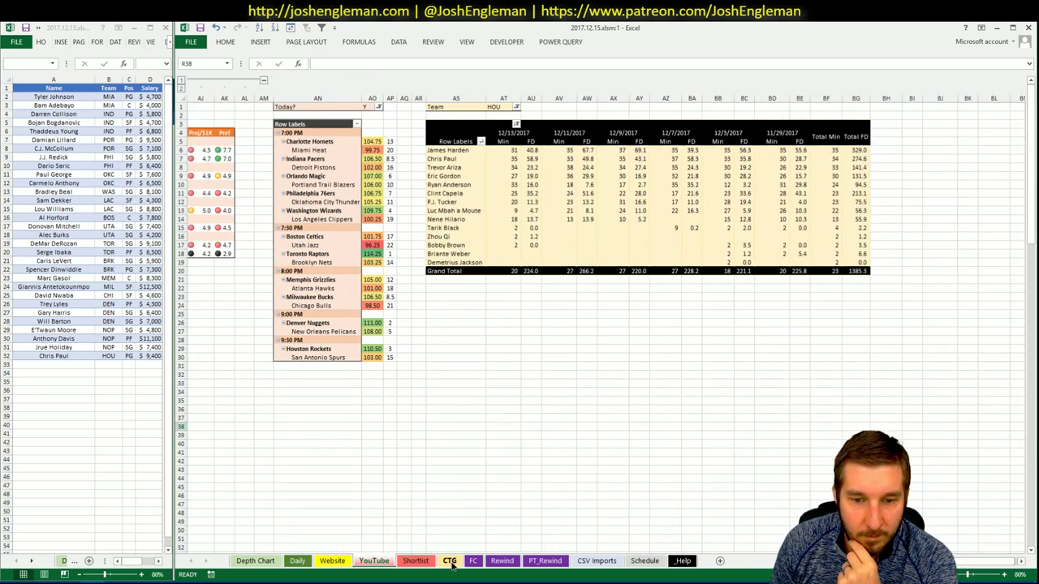
left_click(450, 562)
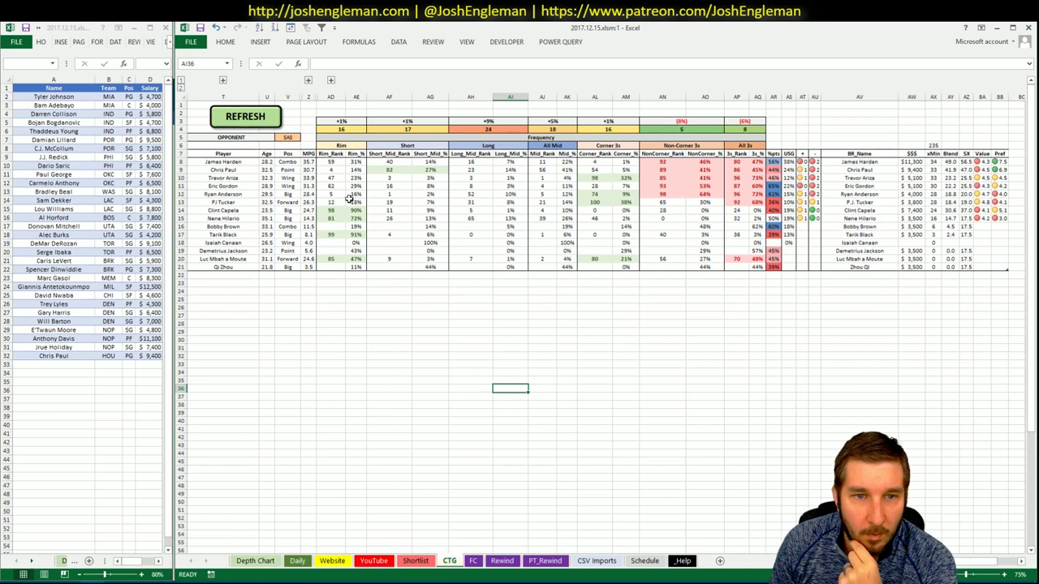
left_click_drag(255, 196, 763, 198)
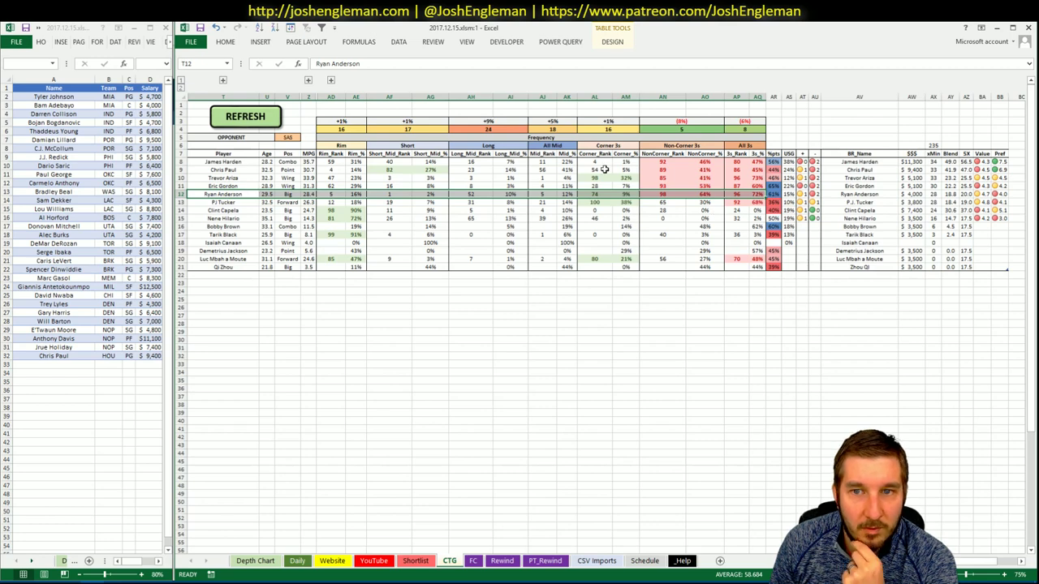
left_click(258, 561)
left_click(269, 561)
left_click(366, 563)
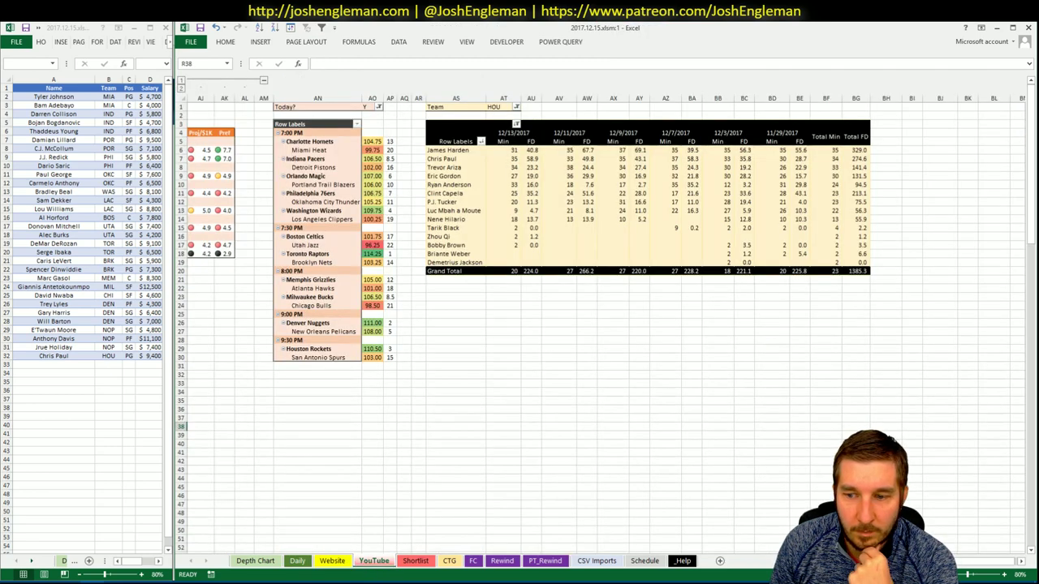
- Review the Rockets' projections and recent game history, and add P.J. Tucker to the shortlist below Chris Paul
scroll(605, 324, "left", 9)
scroll(1010, 559, "right", 9)
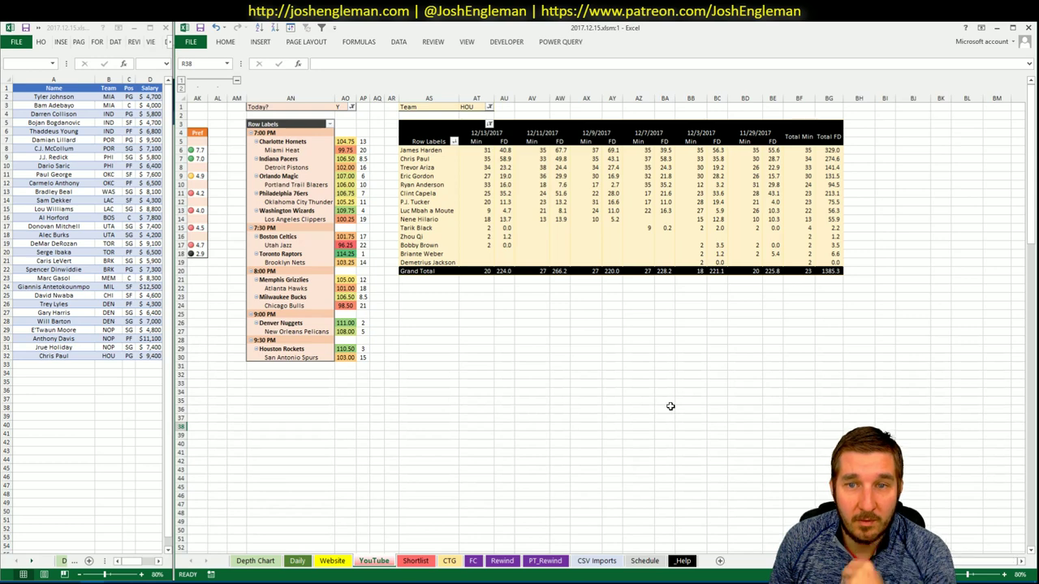
mouse_move(957, 566)
left_mouse_down()
mouse_move(945, 567)
mouse_move(966, 571)
mouse_move(955, 560)
left_mouse_up()
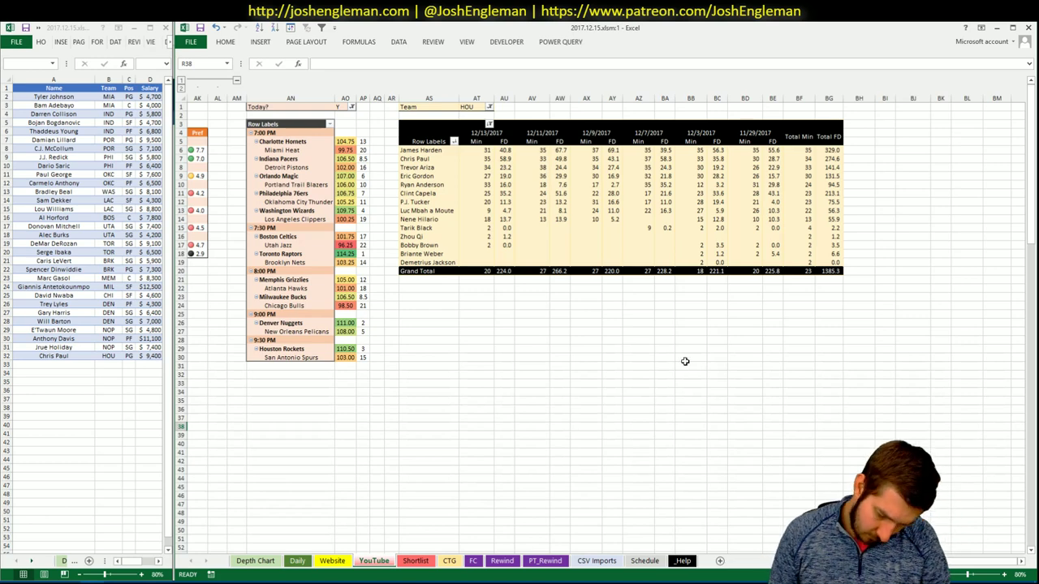
scroll(600, 325, "left", 10)
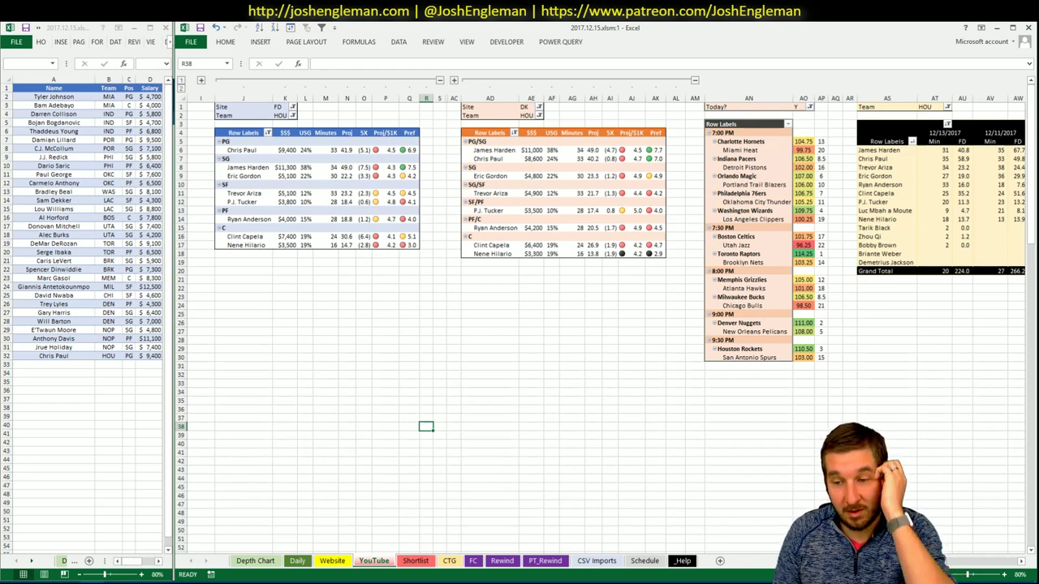
scroll(946, 566, "right", 7)
left_click_drag(965, 560, 973, 559)
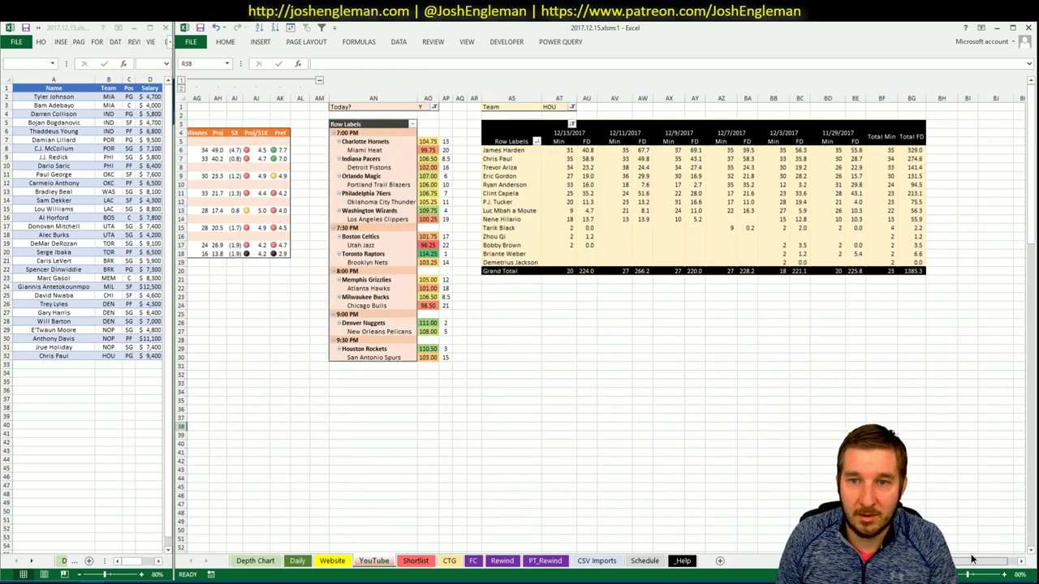
scroll(966, 560, "left", 8)
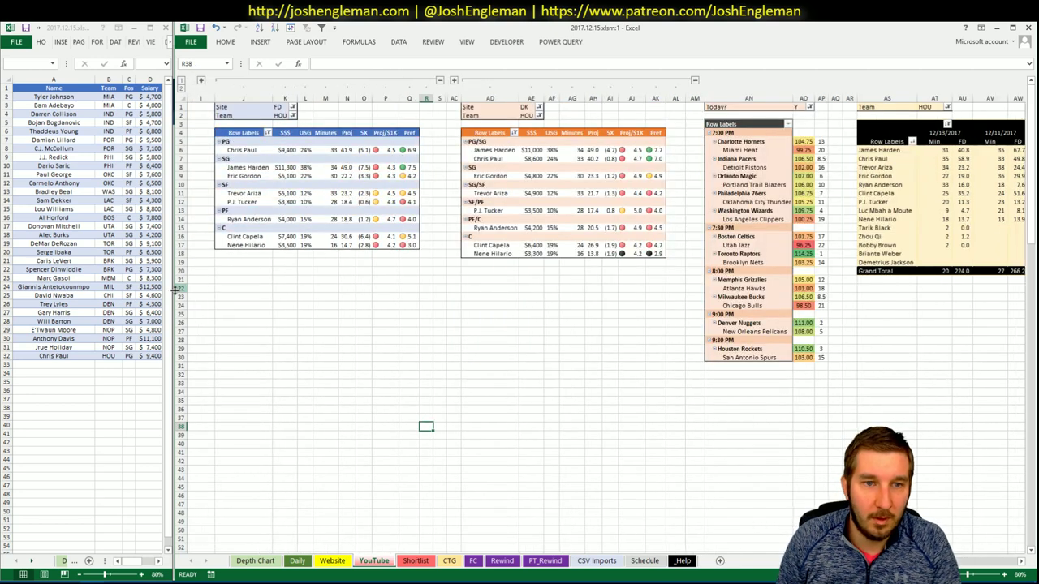
left_click(63, 365)
type("P.J. Tucker")
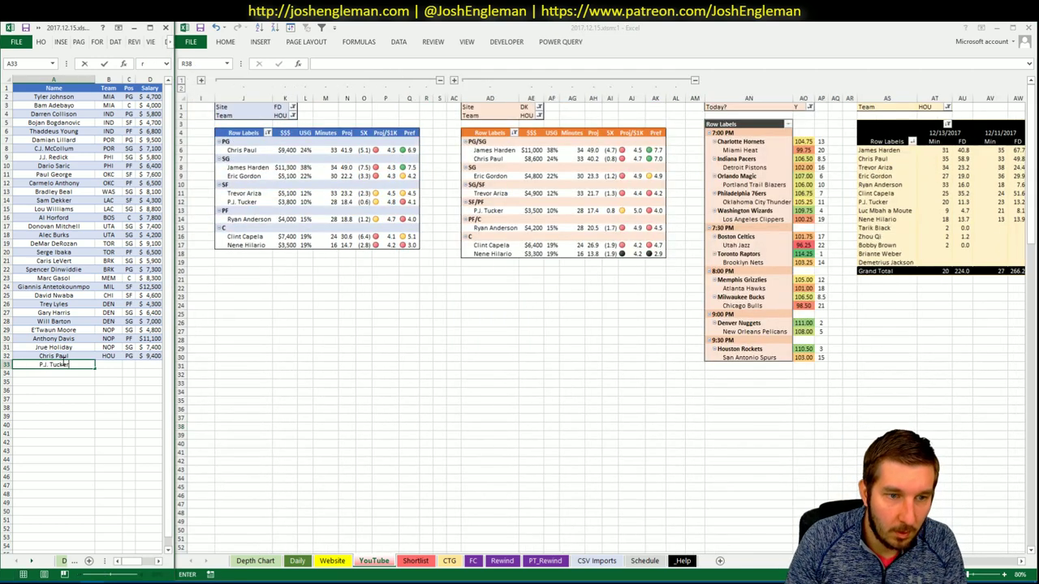
key("Return")
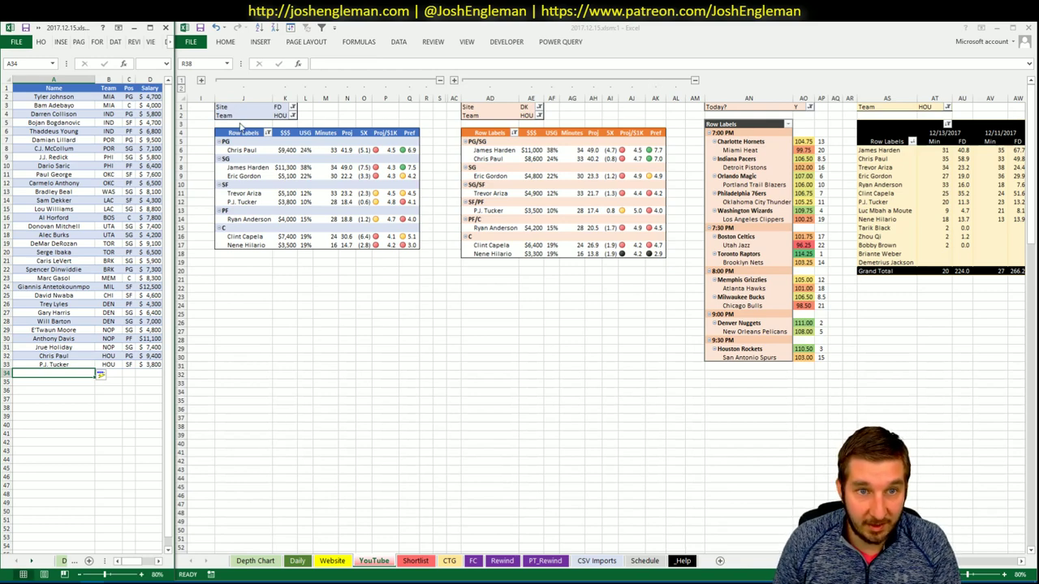
- Set the team filter to SAS in the FD projections, DK projections and game history tables on the YouTube sheet
left_click(280, 115)
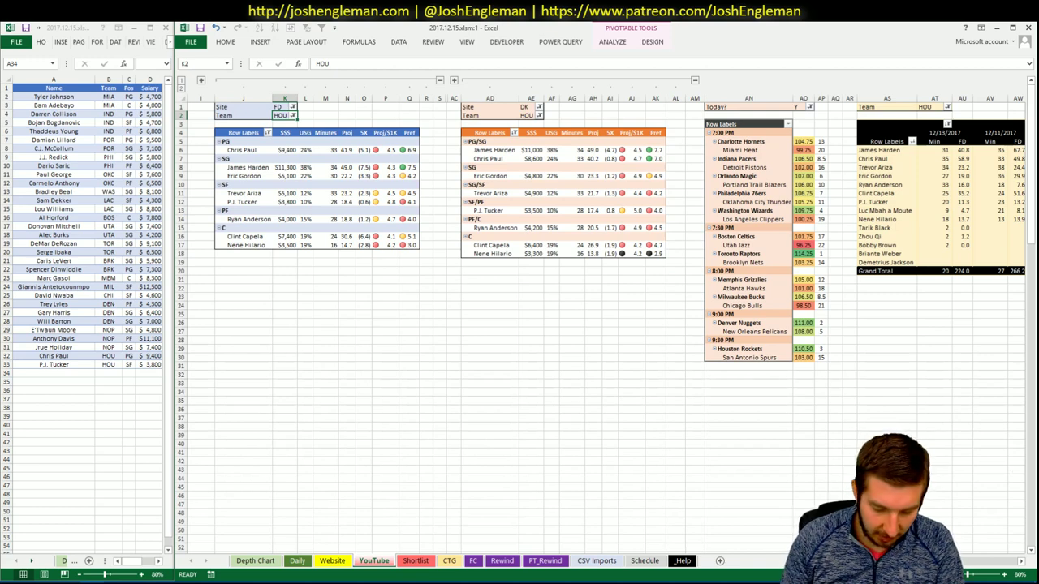
type("SAS")
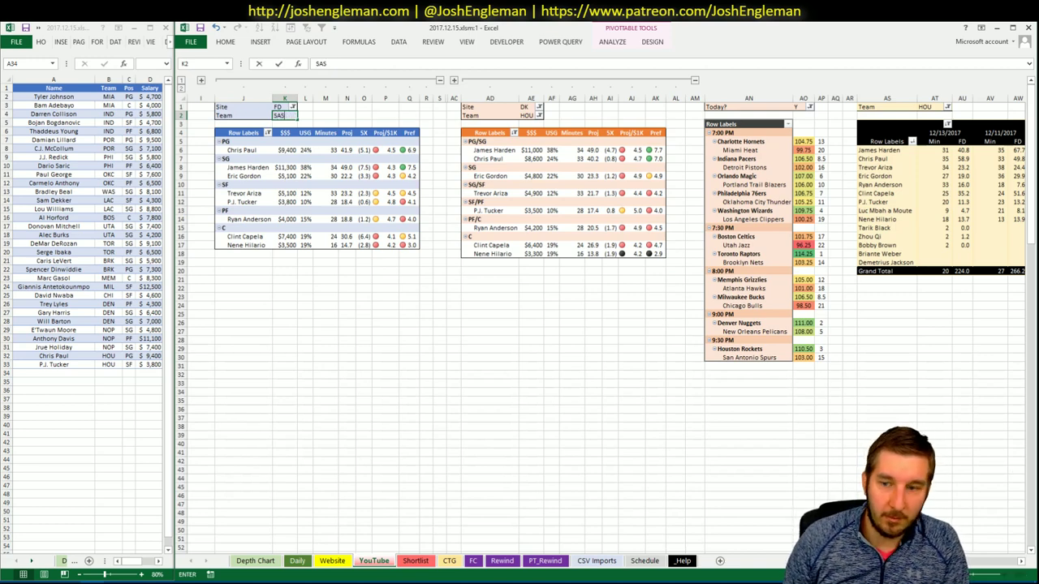
key("Return")
left_click(539, 115)
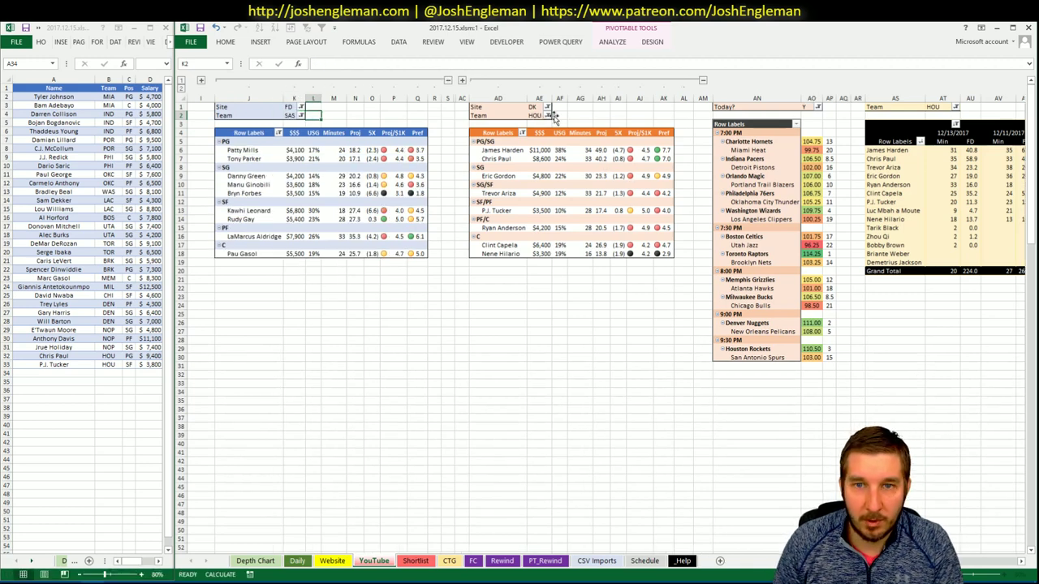
type("SAS")
key("Return")
left_click(942, 107)
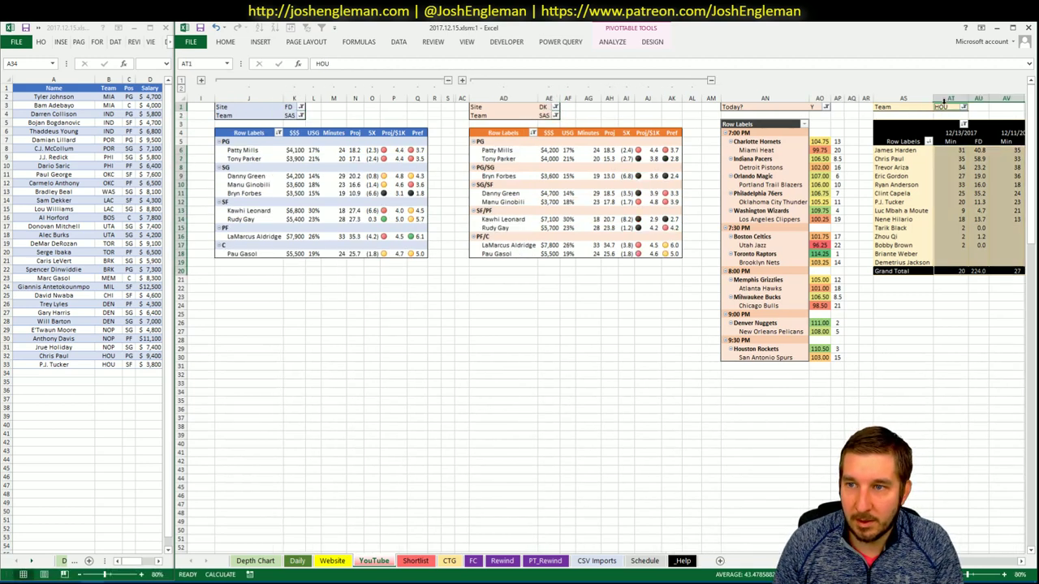
type("SAS")
key("Return")
left_click(588, 400)
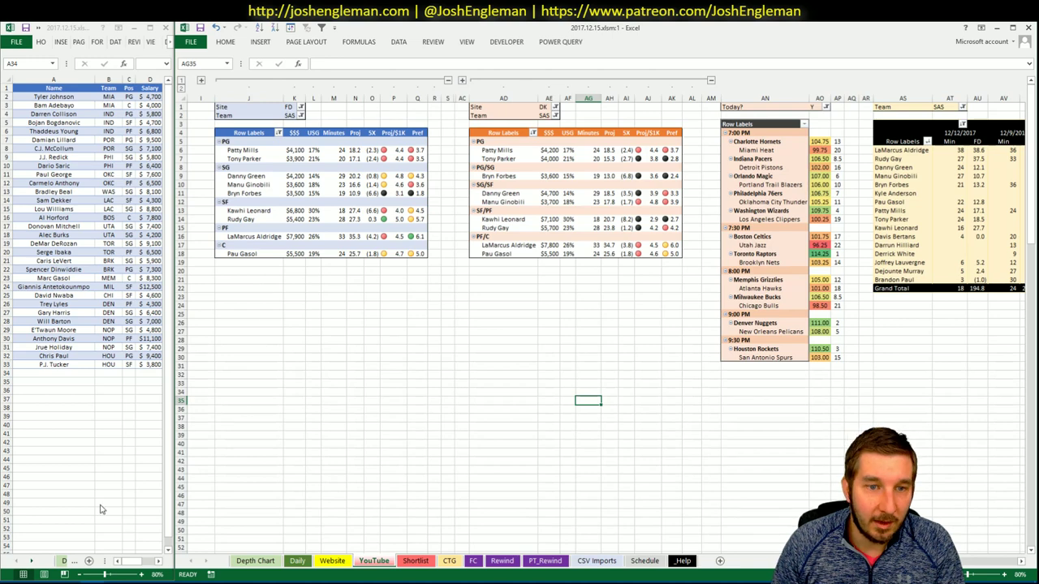
- Switch to the browser, open the San Antonio Spurs' stats on Cleaning the Glass, and copy their full shooting frequency table
left_click(44, 575)
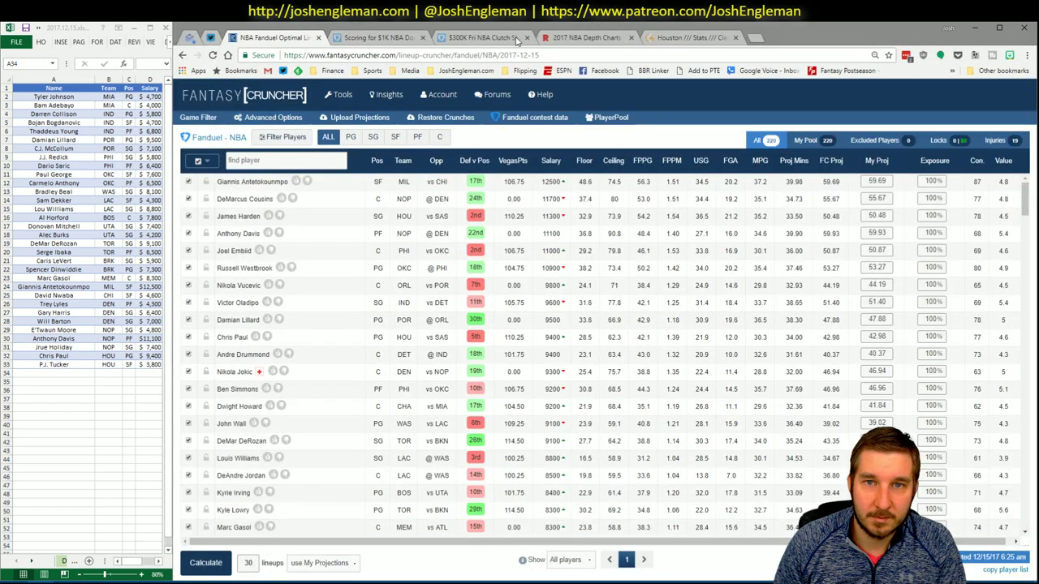
left_click(592, 39)
left_click(683, 38)
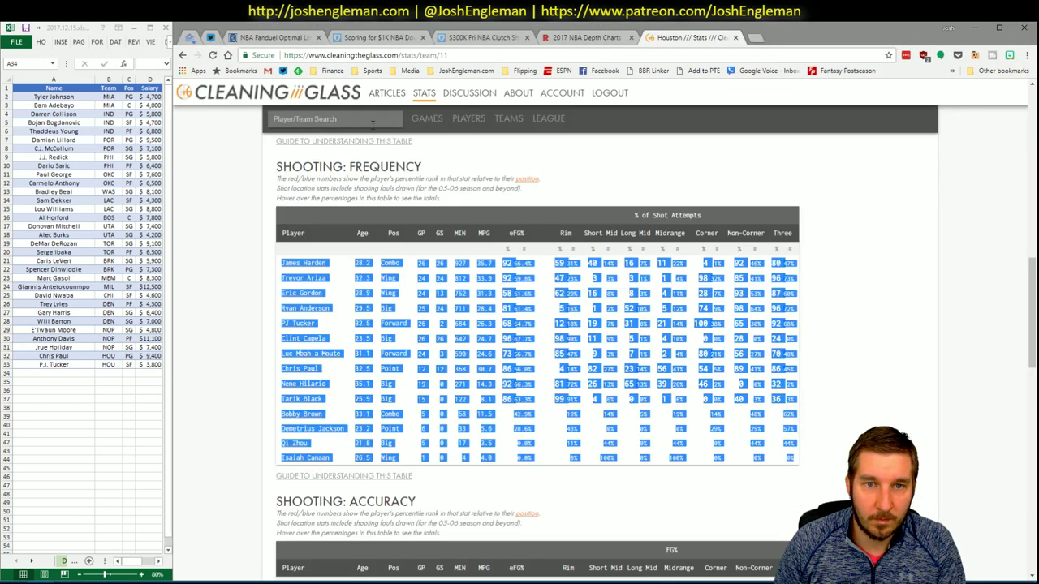
type("san")
key("Return")
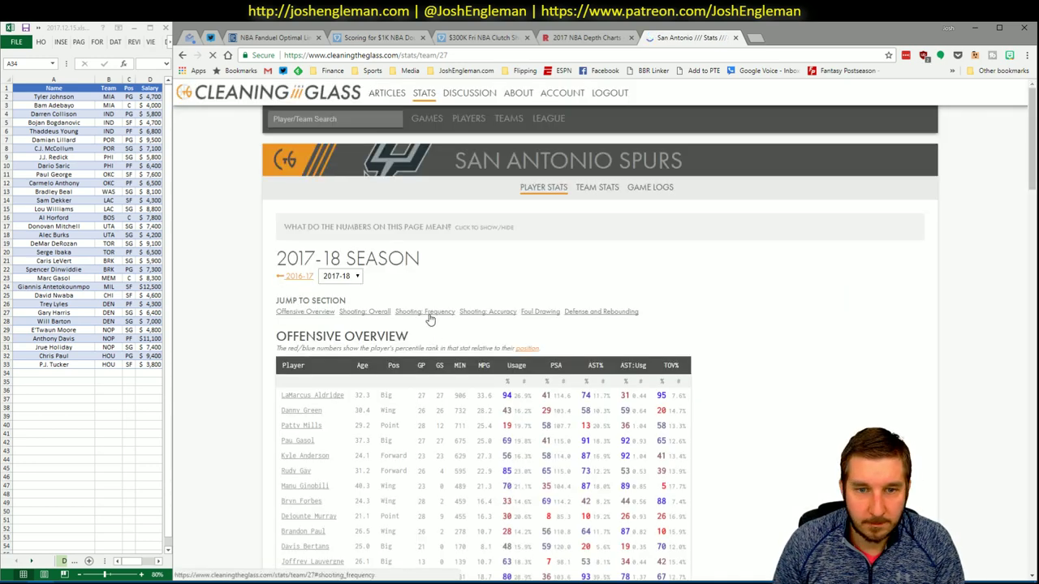
left_click(439, 318)
scroll(607, 390, "down", 1)
left_click_drag(791, 488, 281, 264)
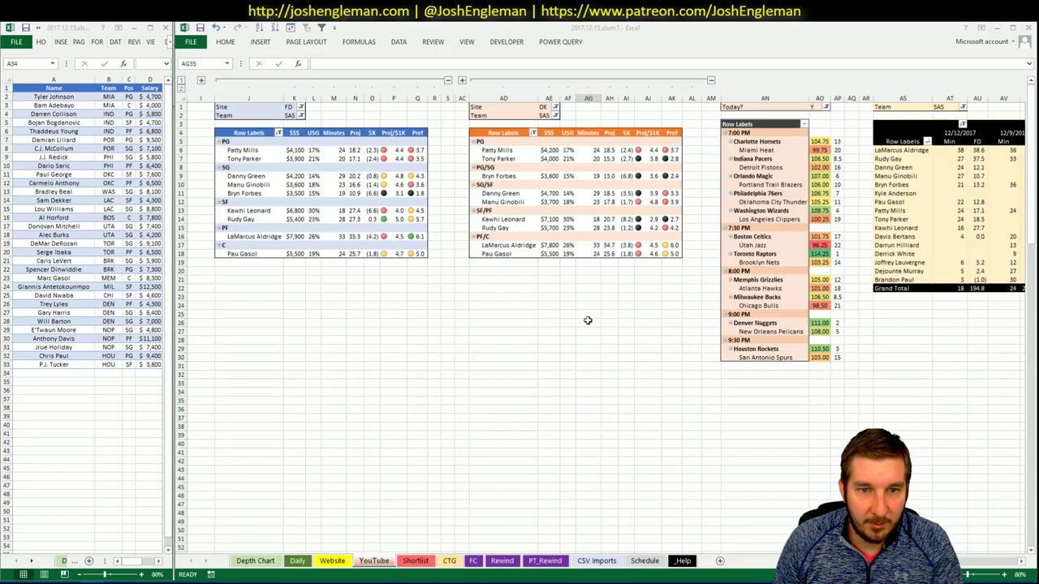
- Return to the workbook, load the Spurs' shooting table into the CTG sheet, and set the opponent to HOU
key("alt+Tab")
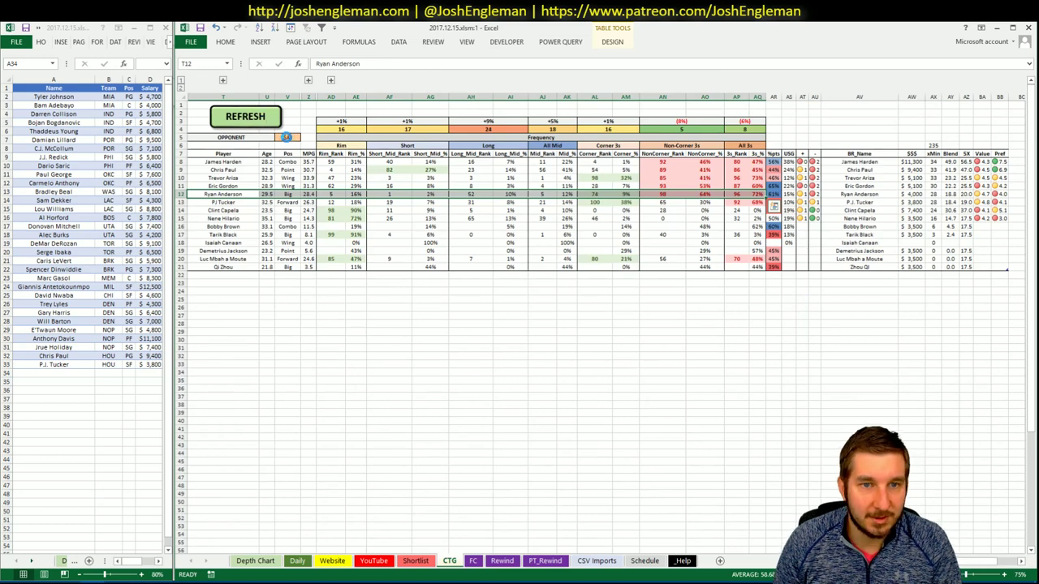
left_click(286, 136)
type("HOU")
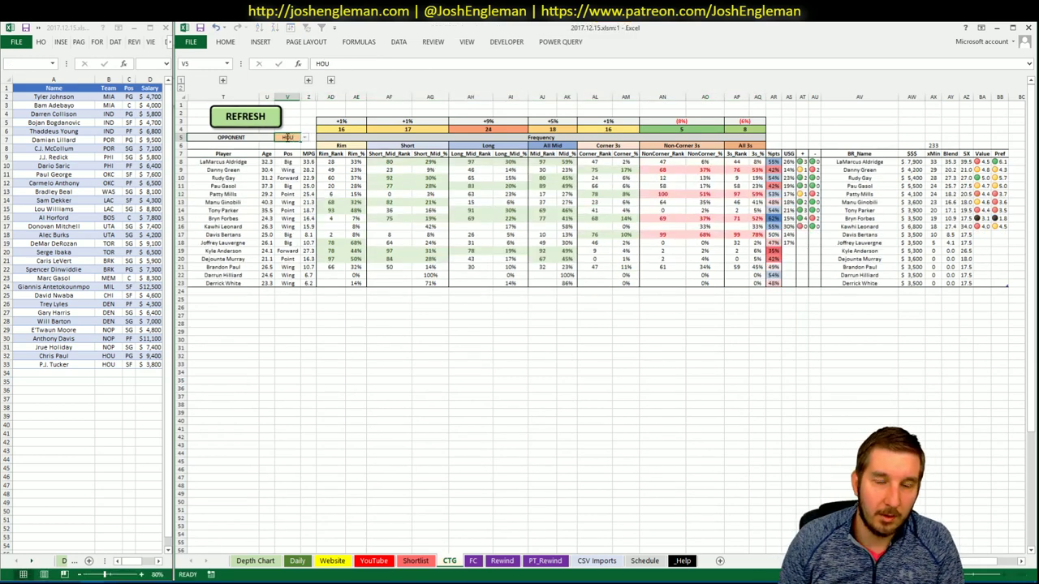
key("Return")
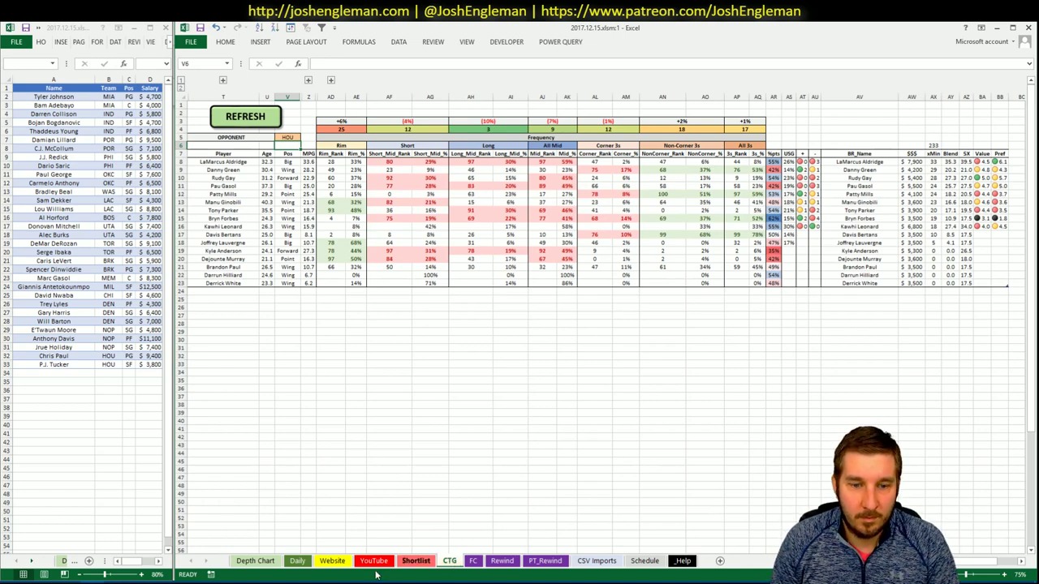
- Review the Spurs' recent minutes and FD points on the YouTube sheet, and add Danny Green to the shortlist below P.J. Tucker
left_click(345, 563)
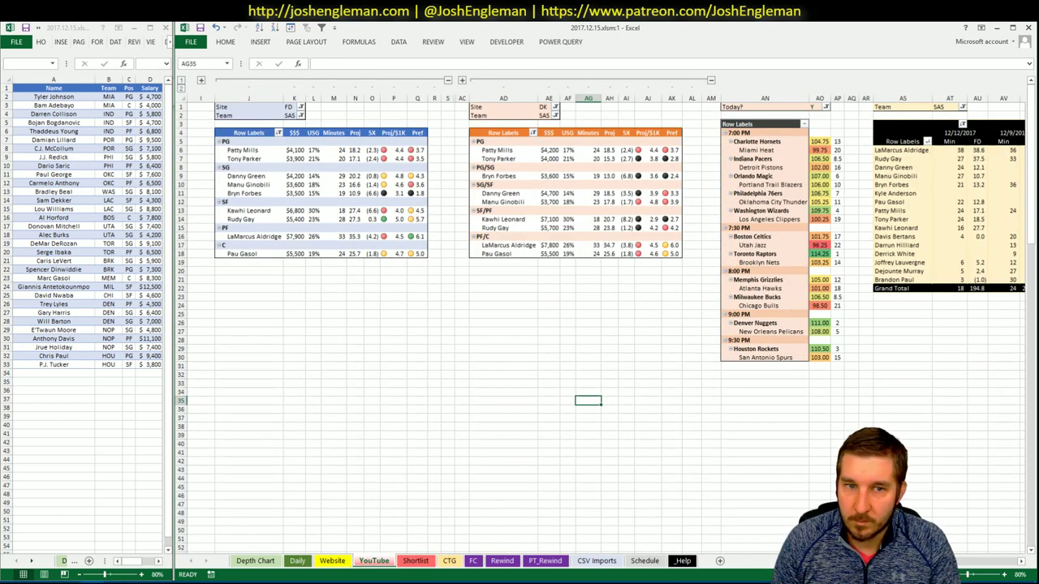
scroll(986, 568, "right", 10)
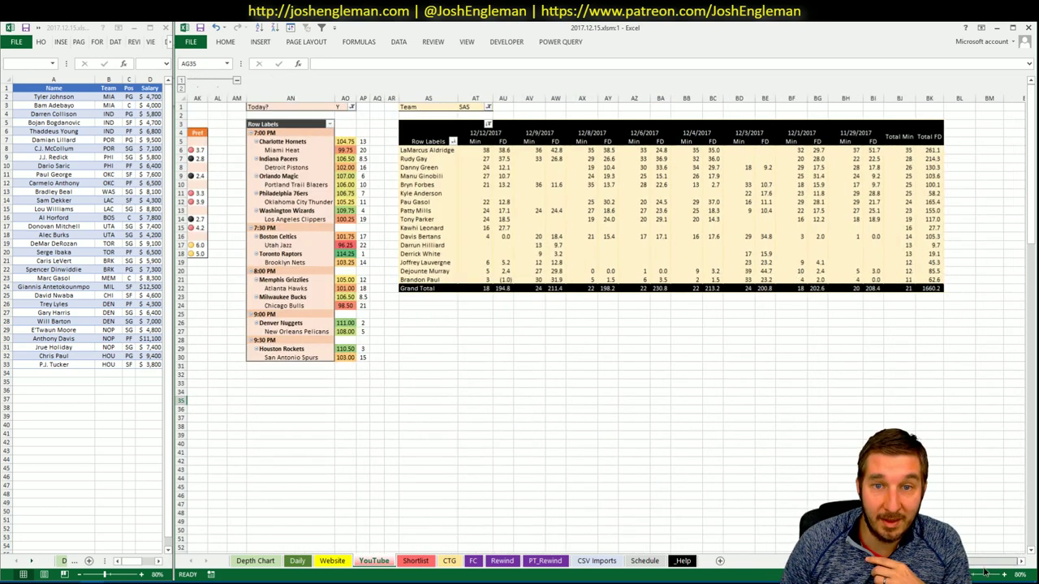
left_click_drag(984, 573, 976, 568)
scroll(976, 568, "left", 10)
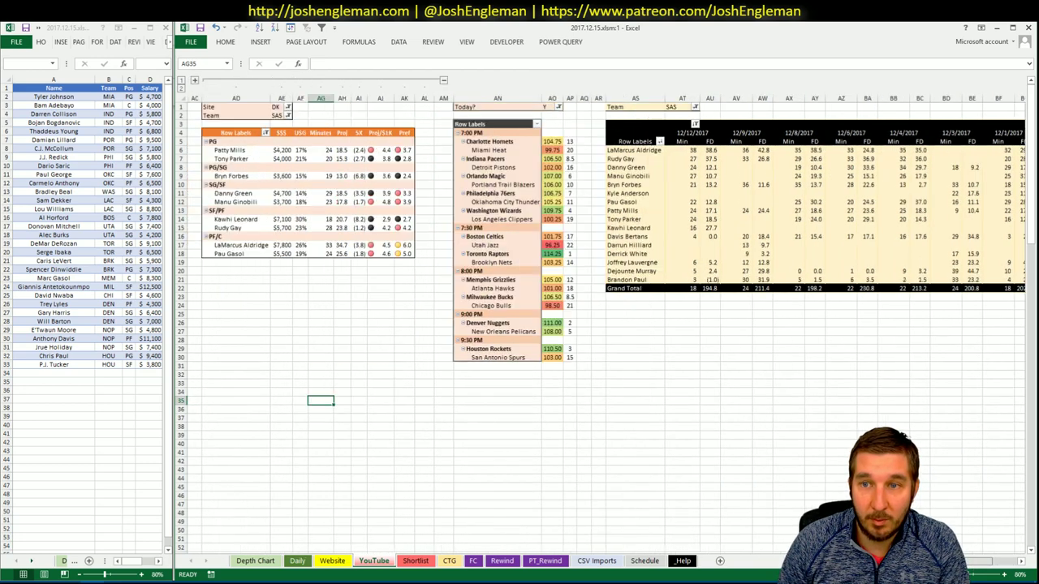
left_click(80, 397)
type("Dan")
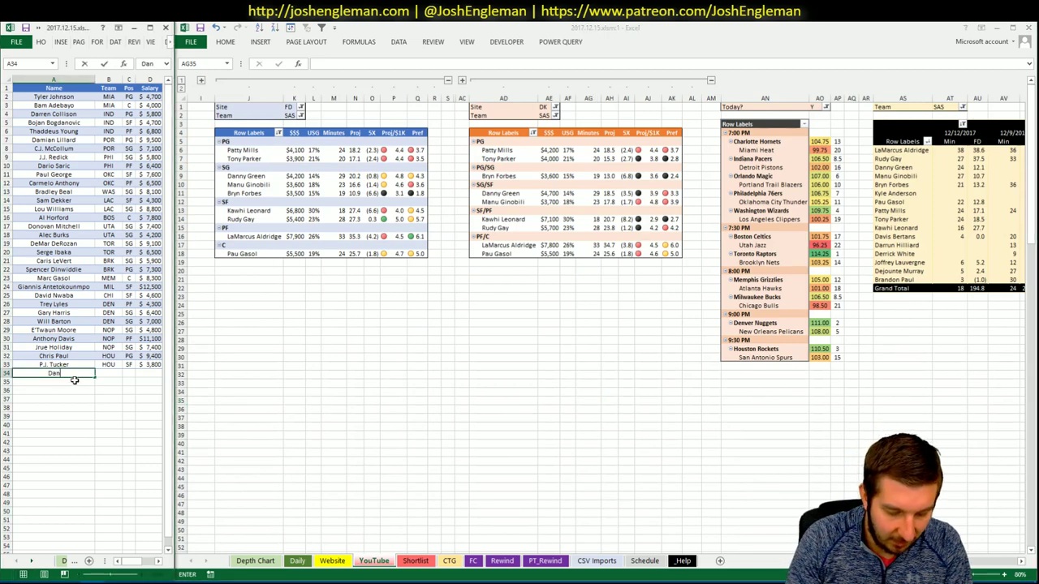
type("ny Green")
key("Return")
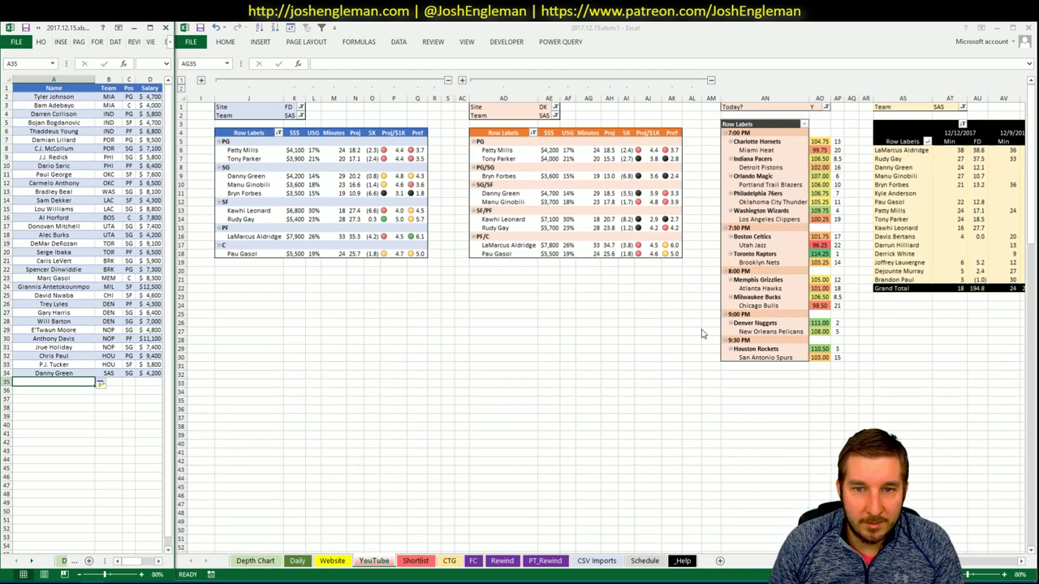
- Recheck the Spurs' game history and projections, and add Rudy Gay to the shortlist below Danny Green
key("ctrl+Tab")
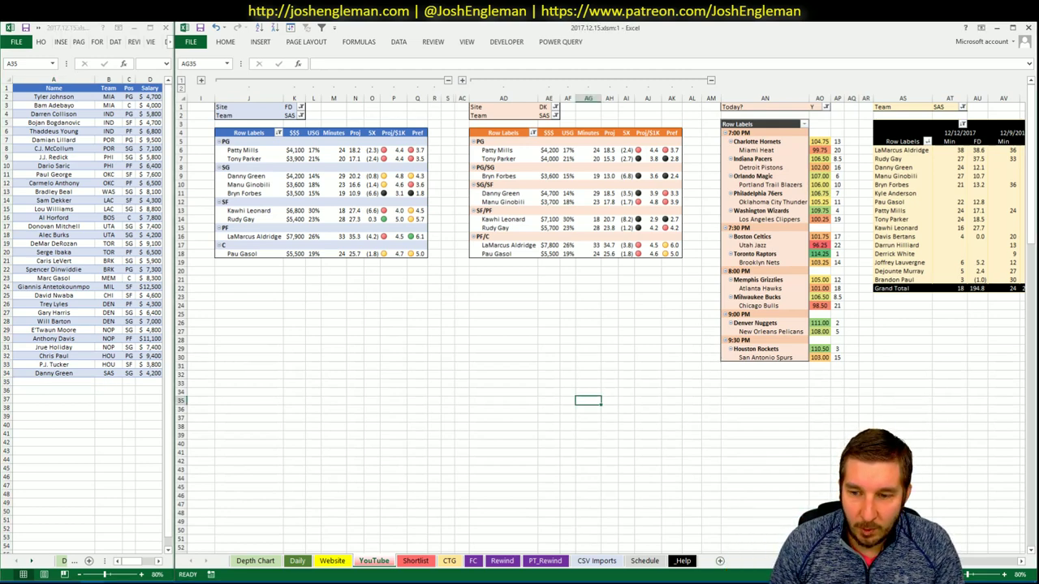
scroll(1003, 576, "right", 10)
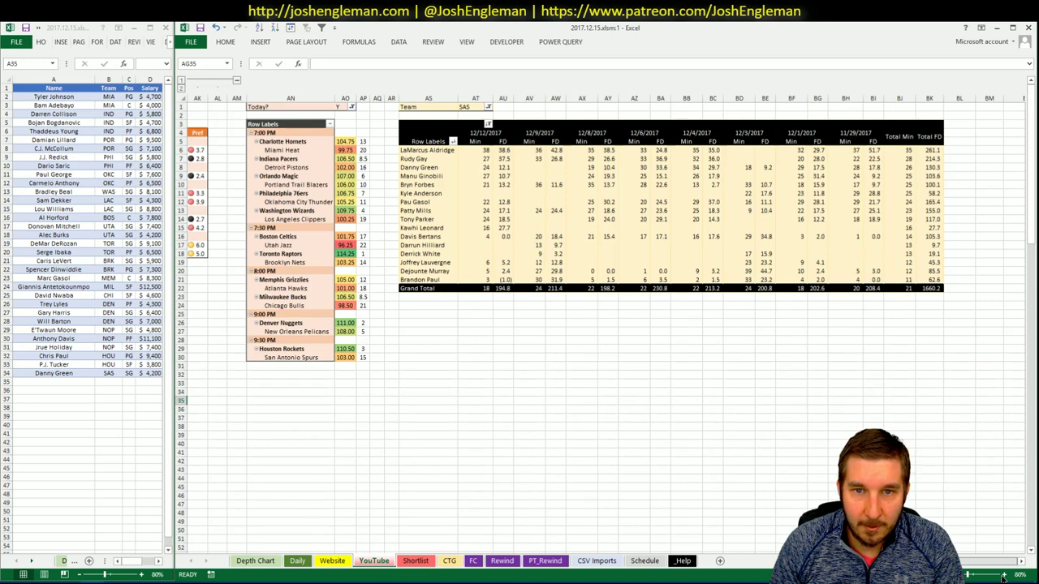
scroll(578, 325, "left", 10)
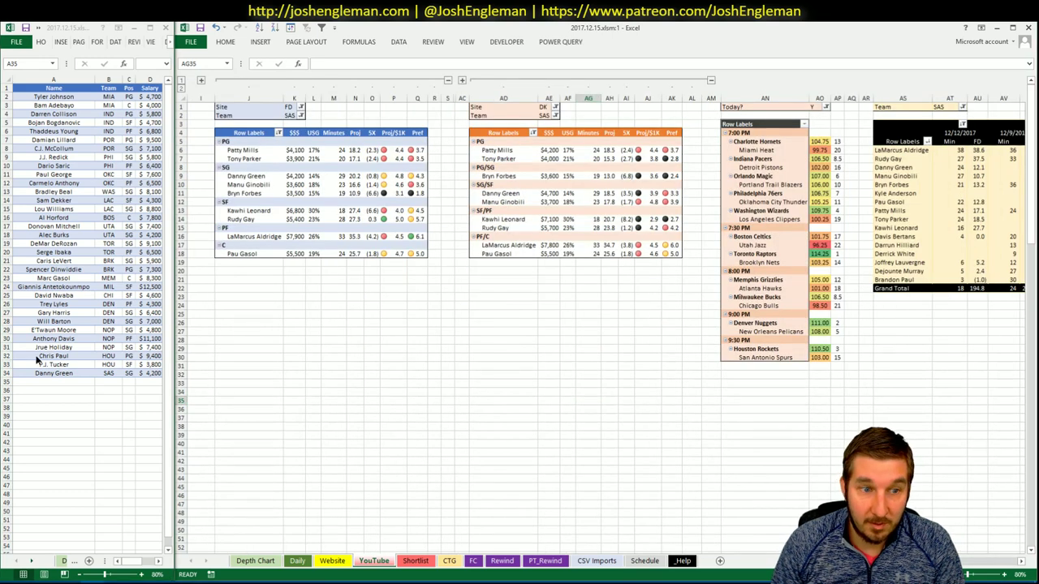
left_click(49, 381)
type("Rudy Gay")
key("Return")
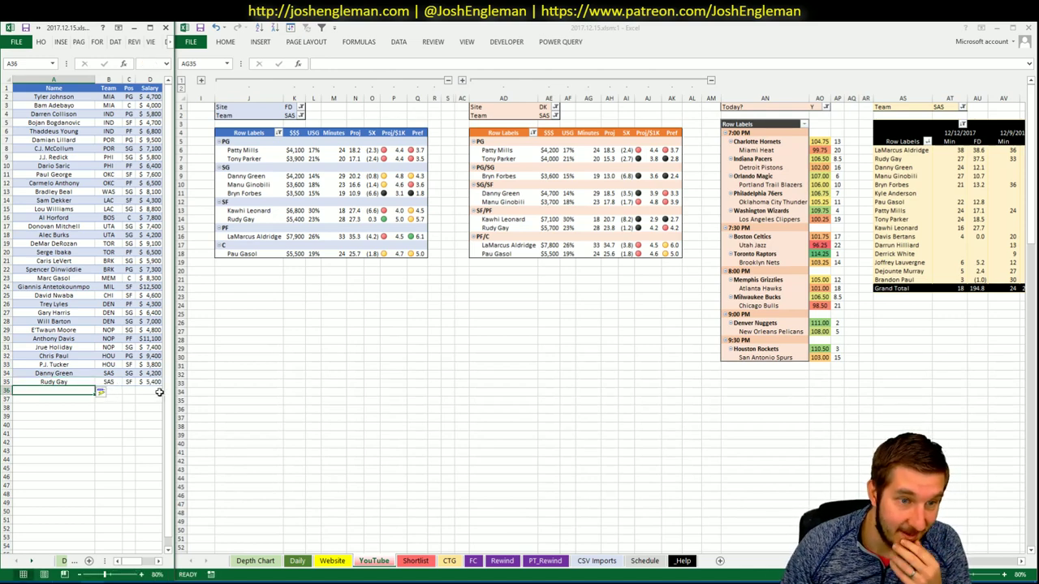
left_click(205, 402)
left_click(321, 401)
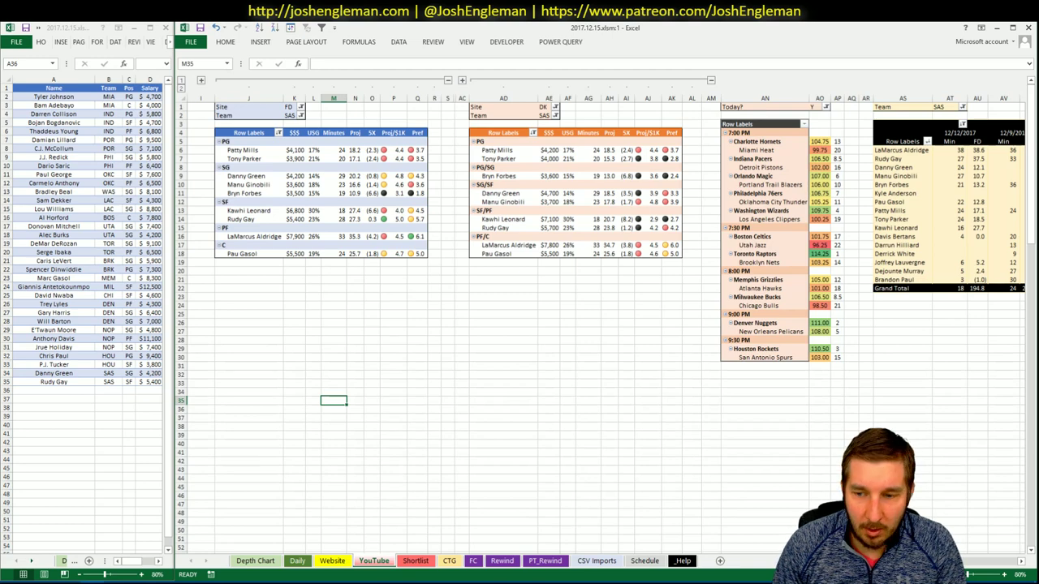
- Compare the Spurs' recent game log with their projections, and add LaMarcus Aldridge to the shortlist below Rudy Gay
scroll(1029, 567, "right", 10)
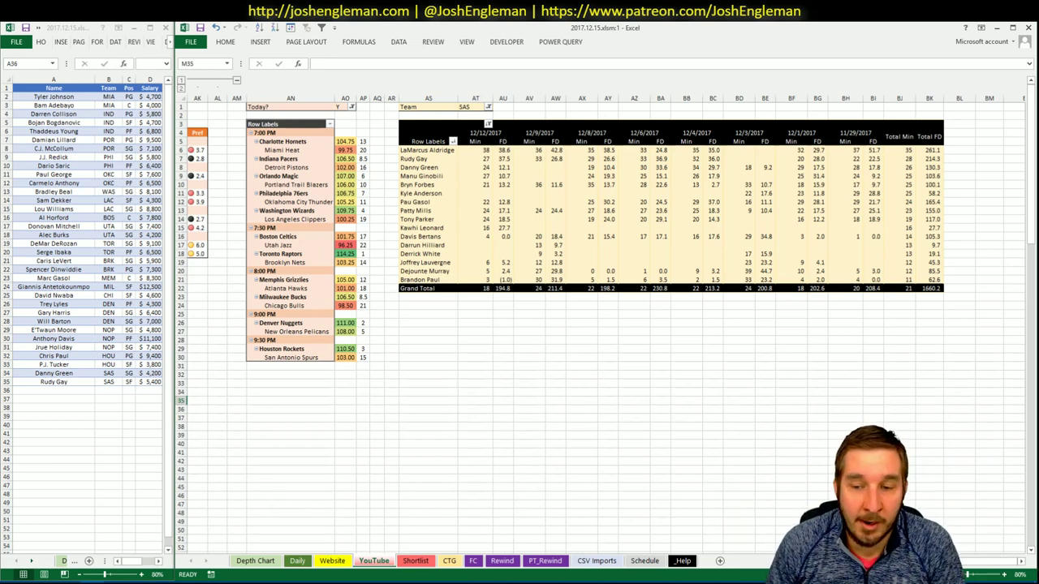
key("ctrl+BackSpace")
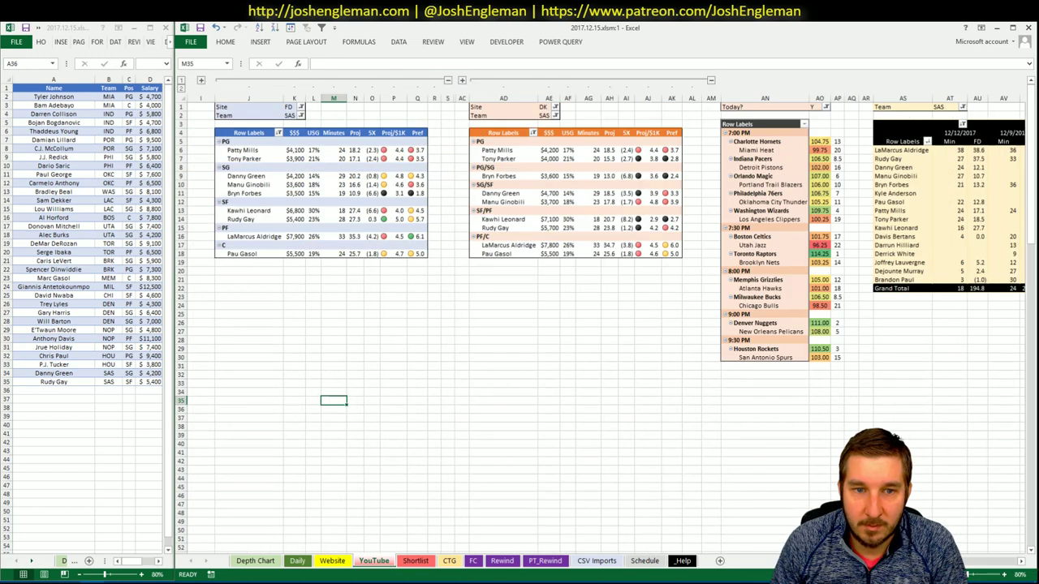
scroll(600, 244, "right", 10)
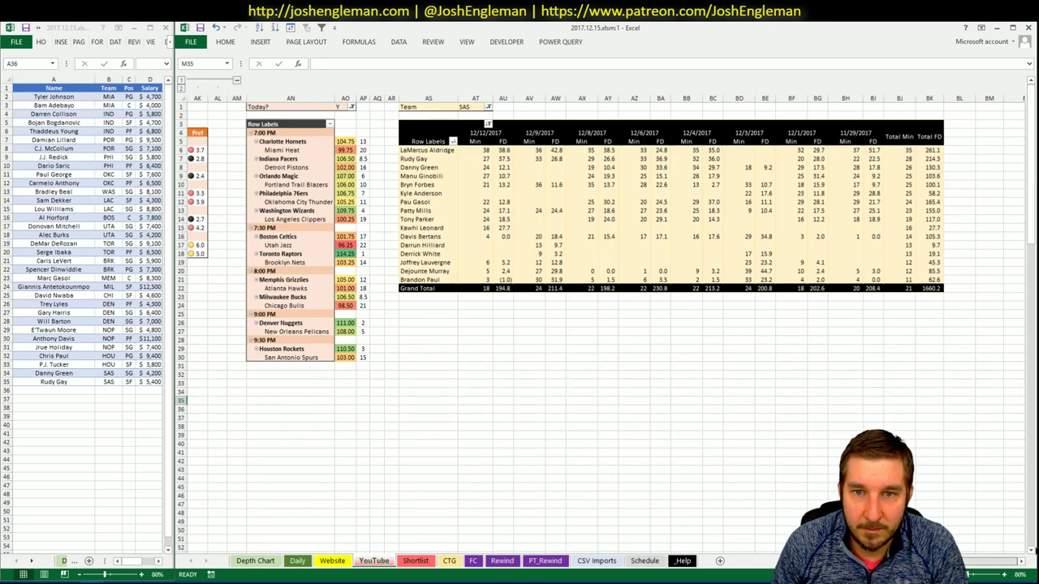
key("ctrl+BackSpace")
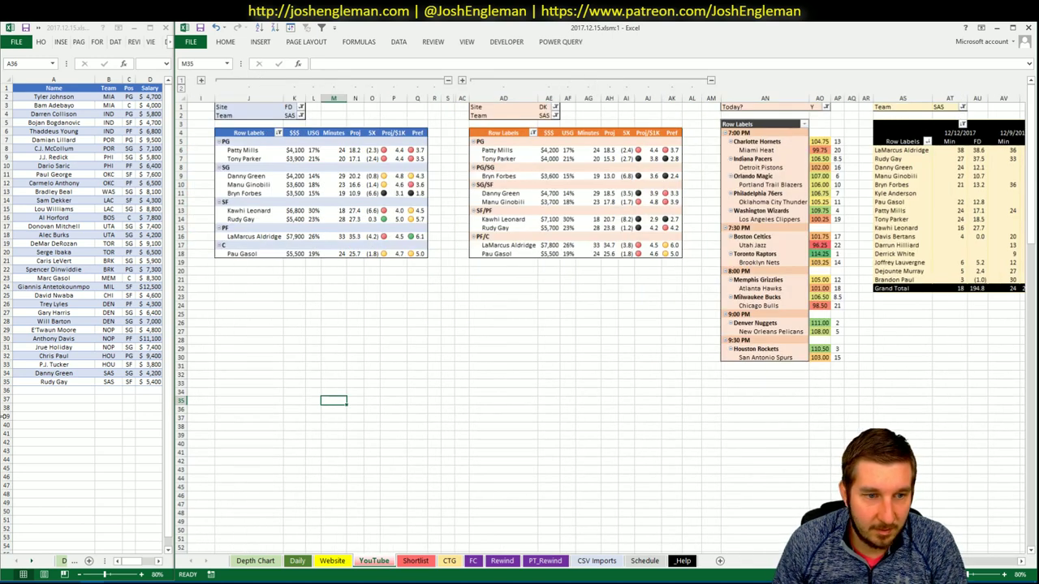
left_click(58, 391)
type("La")
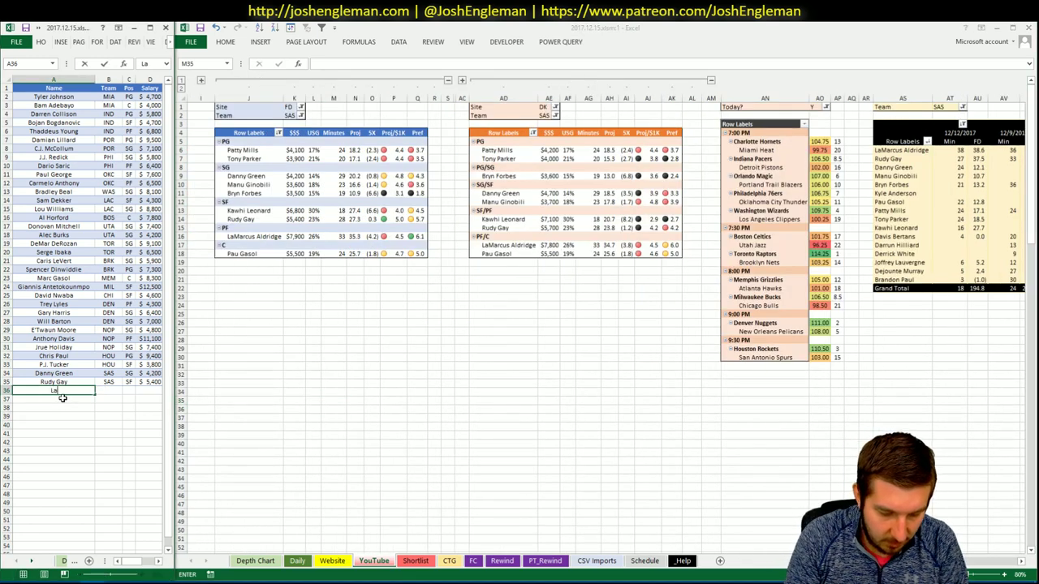
type("Marcus A")
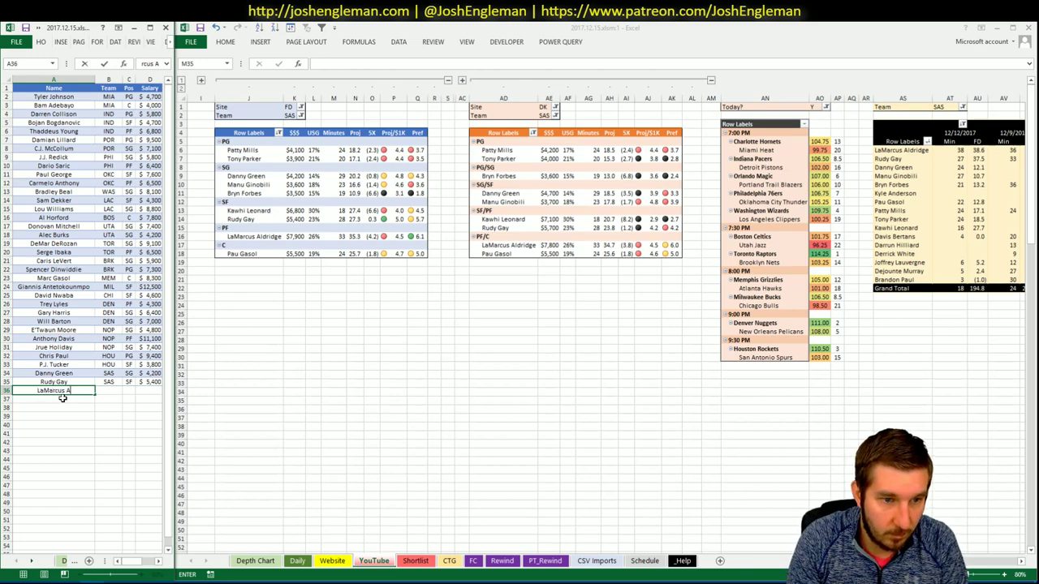
type("ldridge")
key("ctrl+Return")
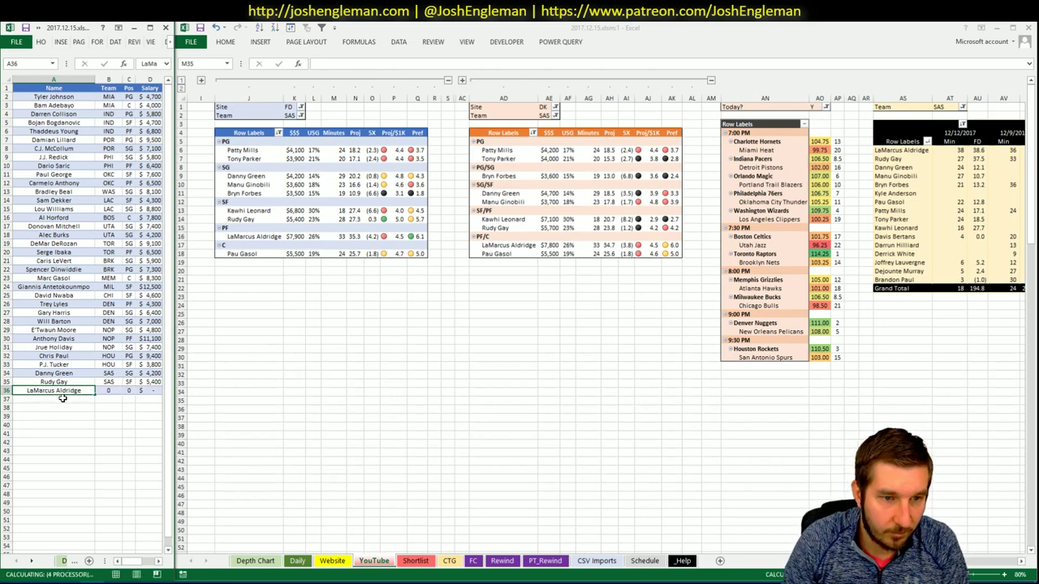
left_click(62, 398)
left_click(523, 381)
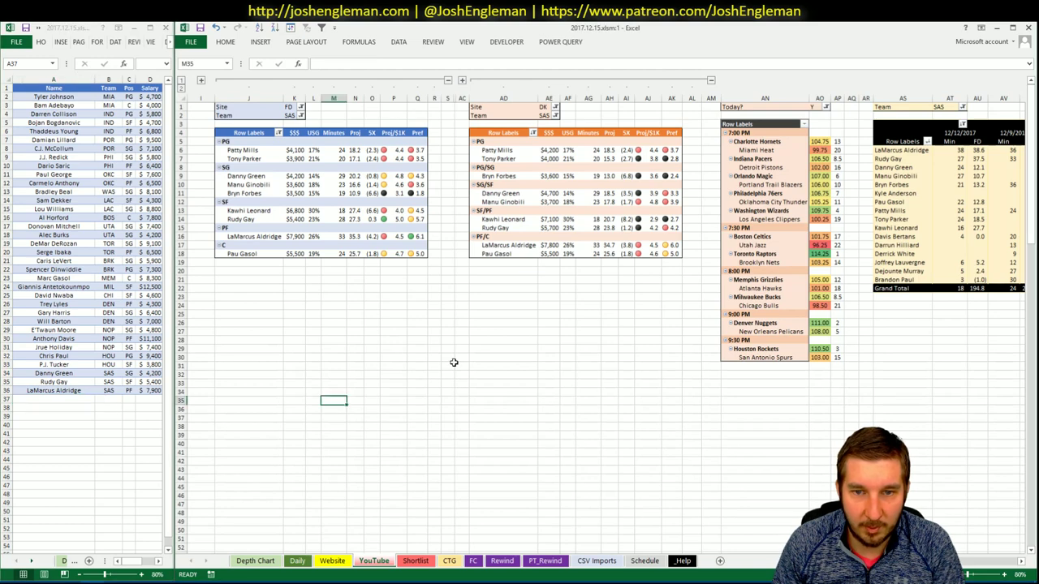
left_click(344, 279)
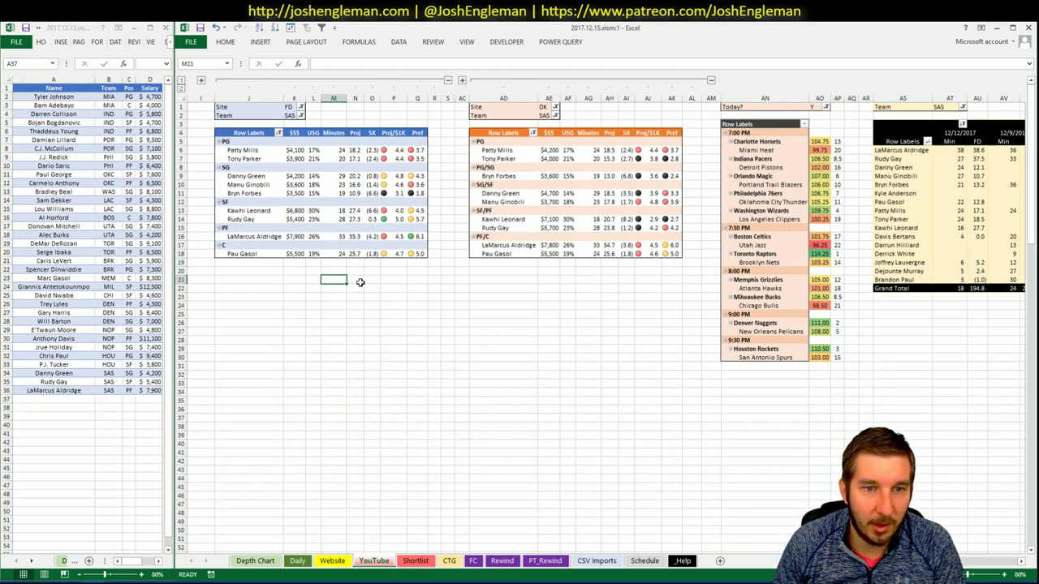
left_click(350, 279)
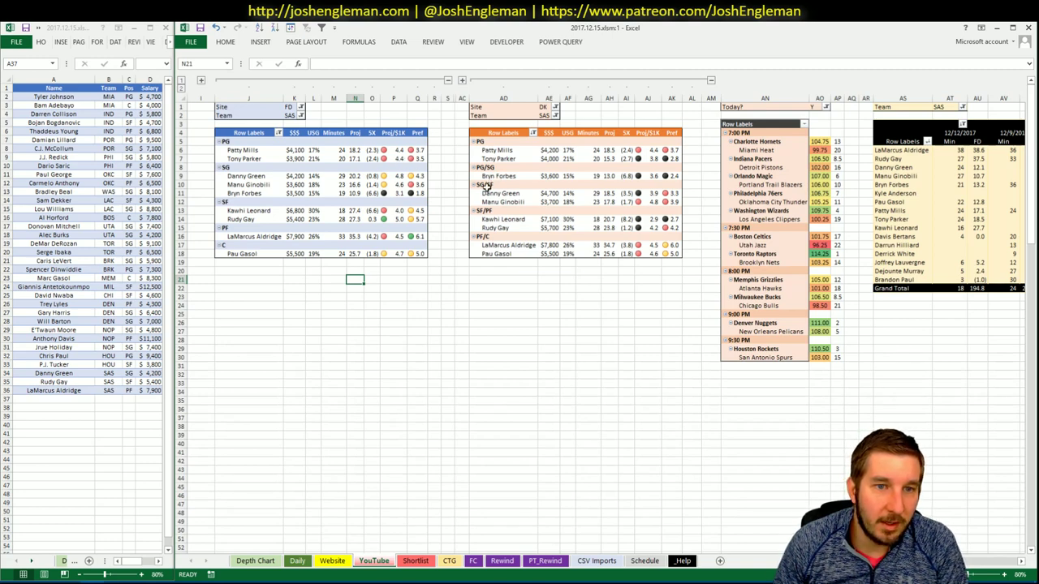
left_click(284, 359)
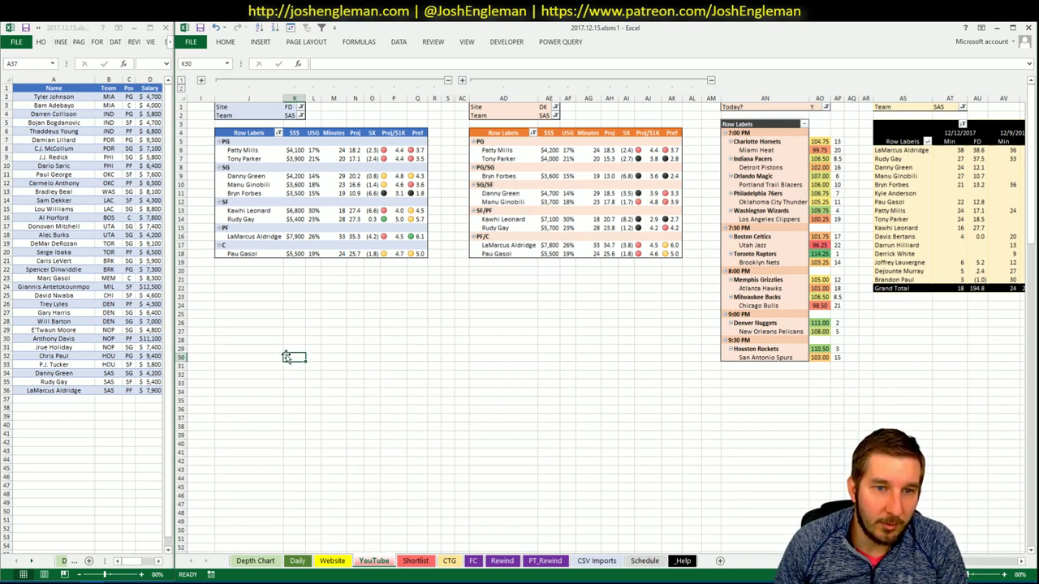
left_click(341, 272)
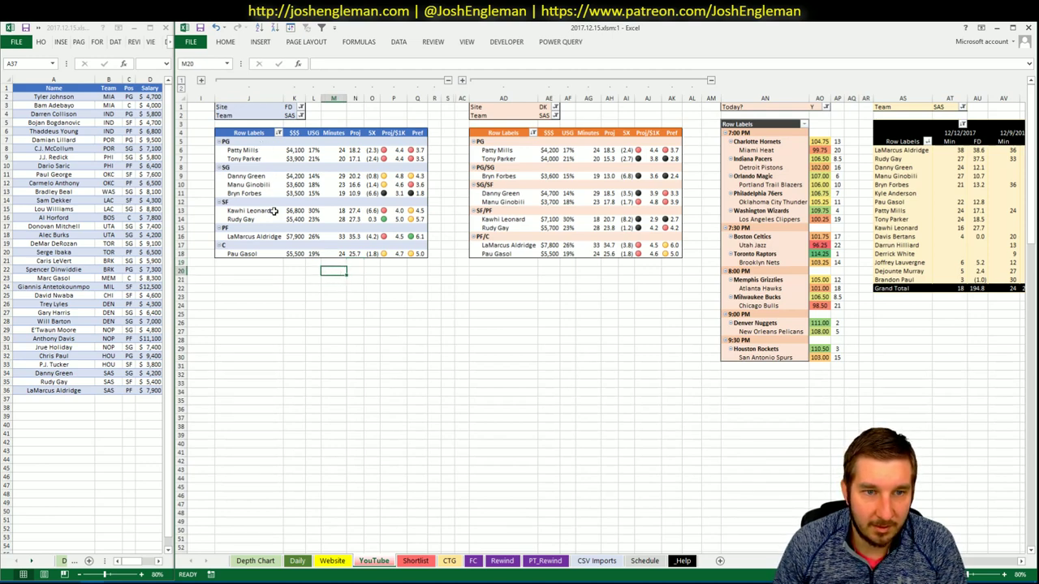
left_click(245, 336)
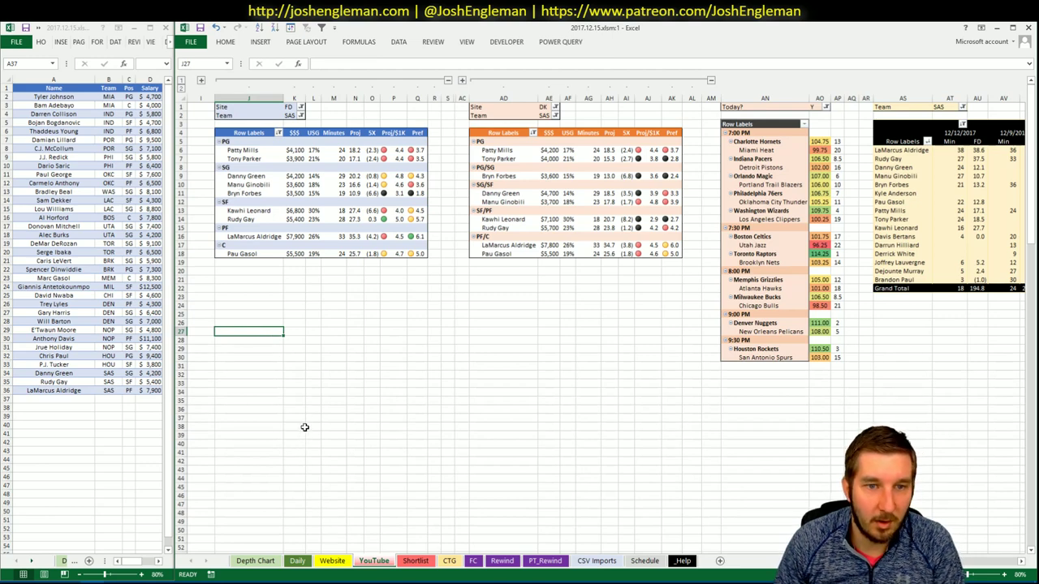
left_click(352, 280)
- Sort the shortlist by position from PG to C and, within each position, by salary from highest to lowest
left_click(165, 333)
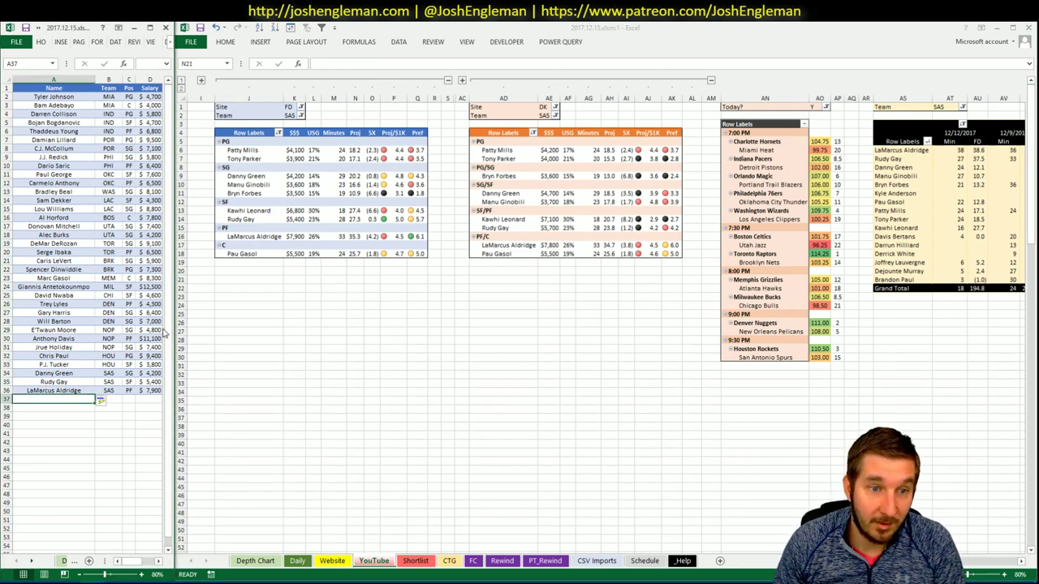
left_click(128, 322)
left_click(117, 43)
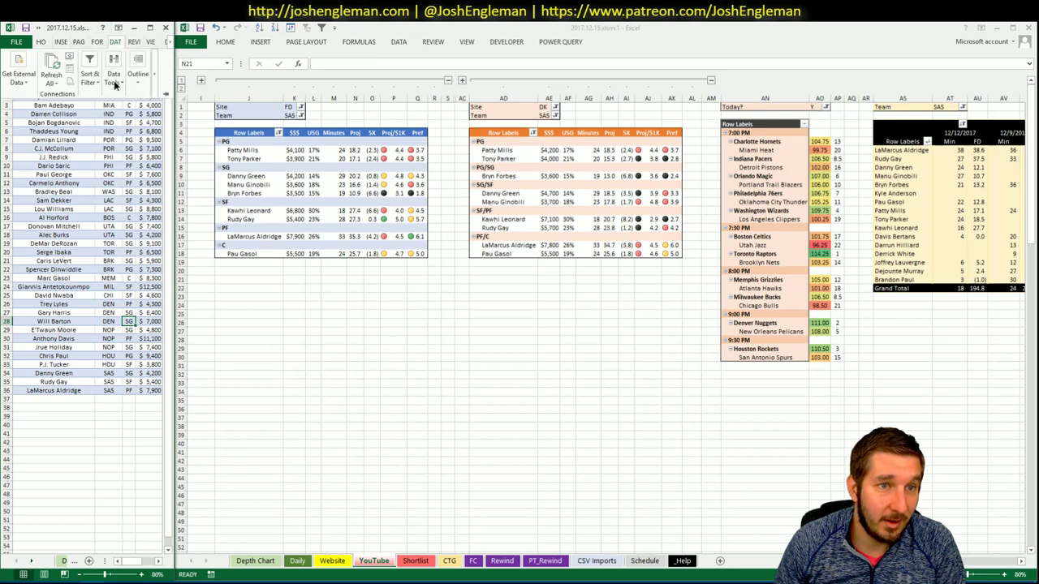
left_click(115, 80)
left_click(91, 77)
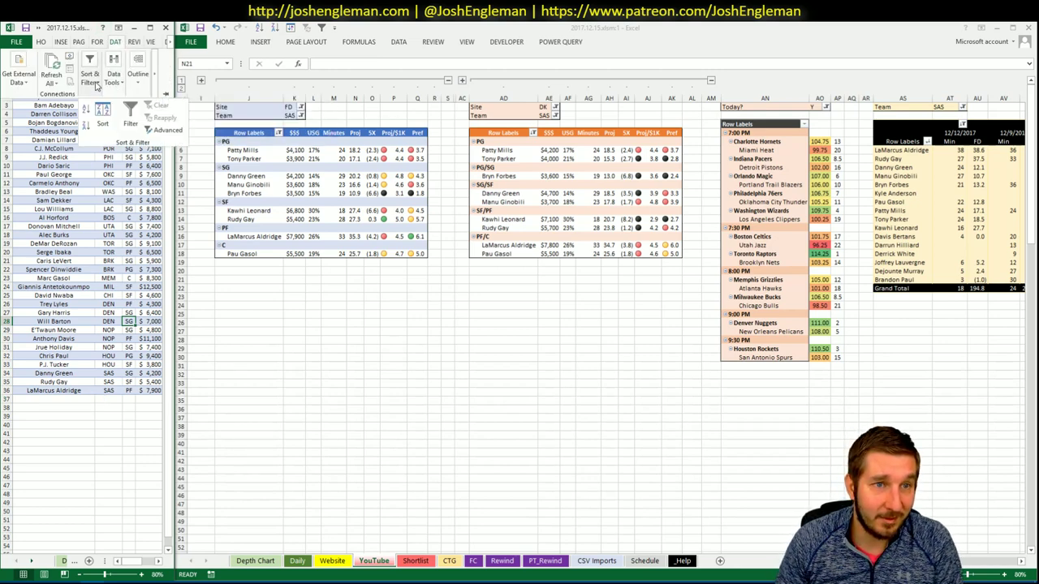
left_click(109, 118)
left_click(615, 414)
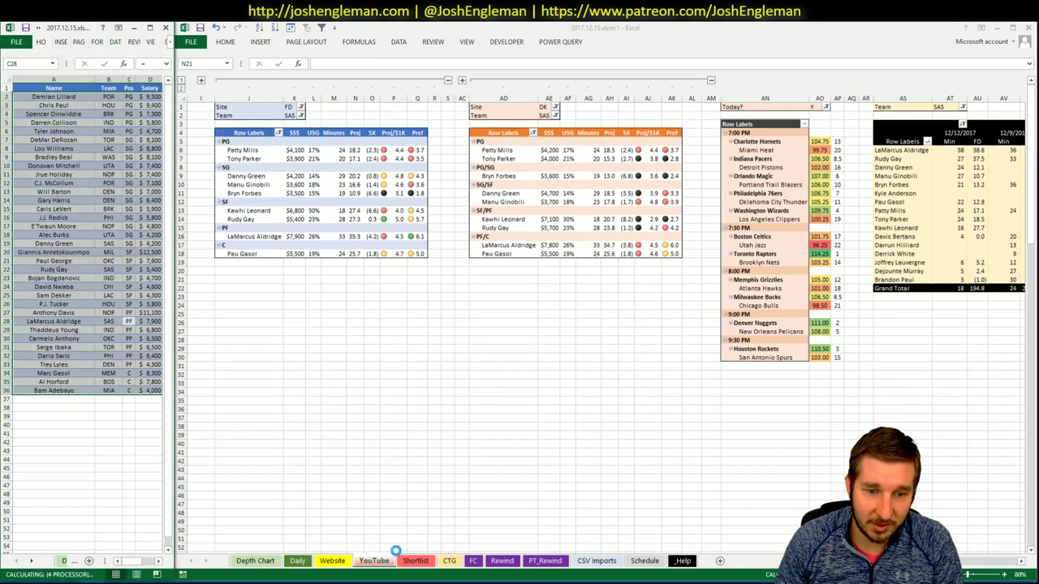
- On the Daily sheet, list the FD pivot by player name ahead of position, and copy the player names with their blended projections
left_click(297, 560)
right_click(549, 289)
key("Escape")
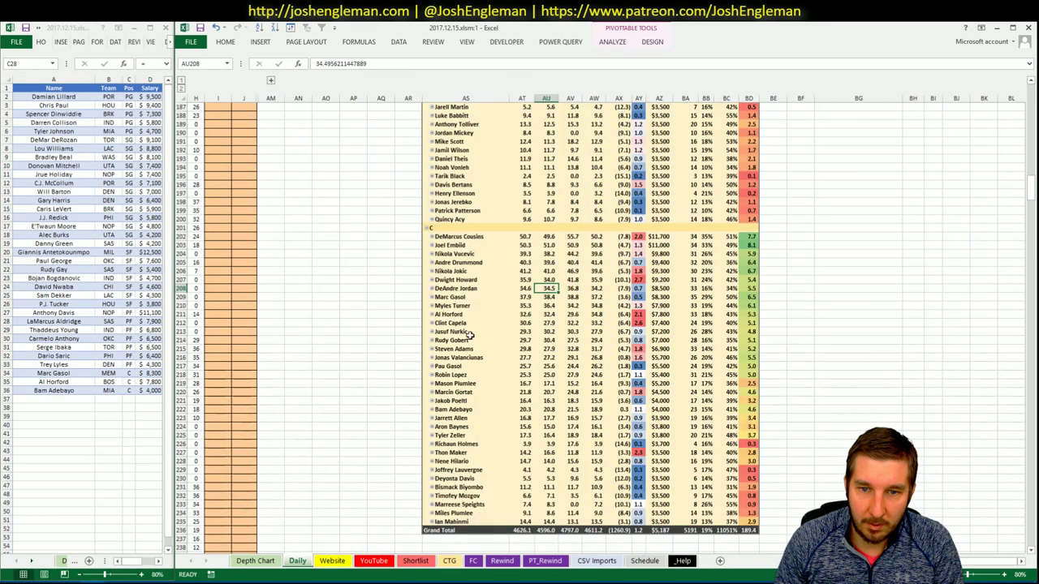
right_click(464, 331)
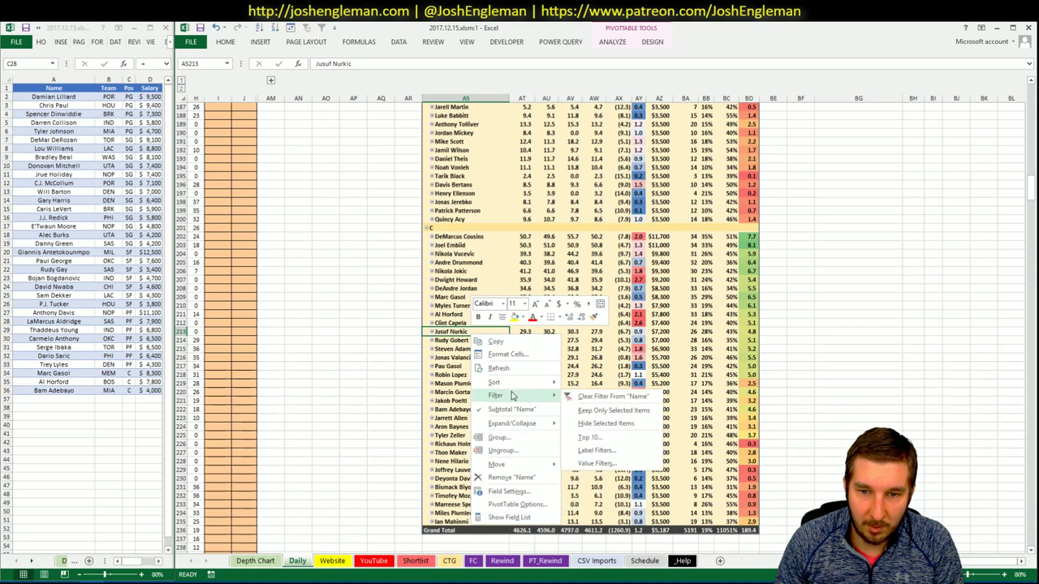
left_click(516, 504)
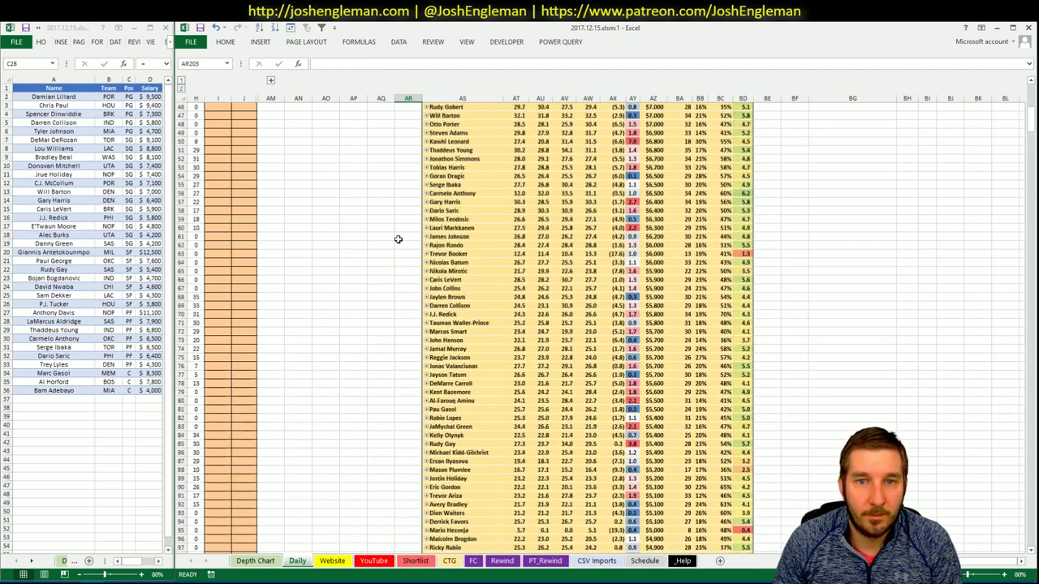
left_click(325, 236)
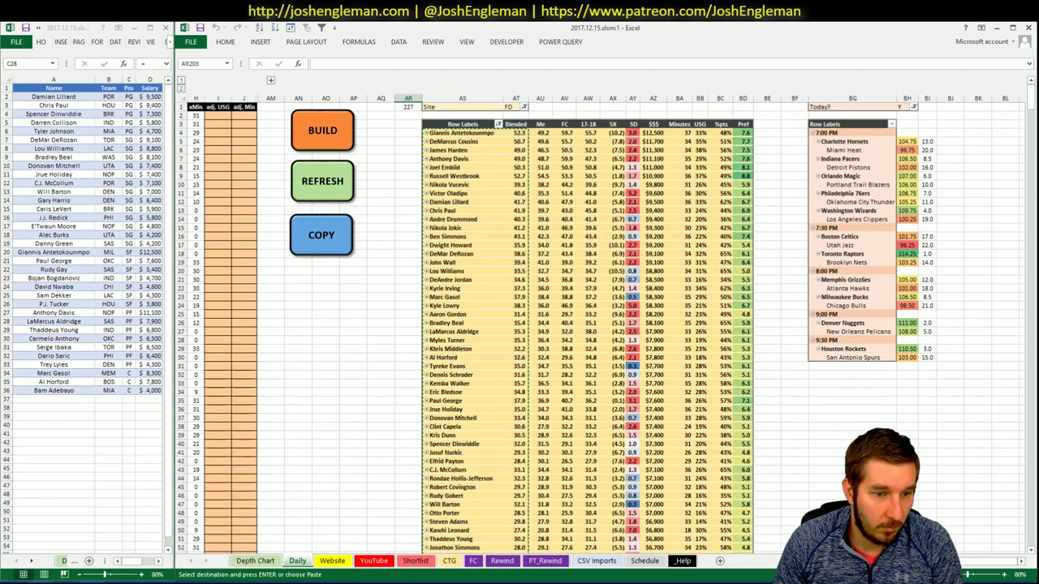
- Switch to FantasyCruncher in the browser and upload the copied player projections for the 2017-12-15 NBA FanDuel slate
key("alt+Tab")
left_click(268, 37)
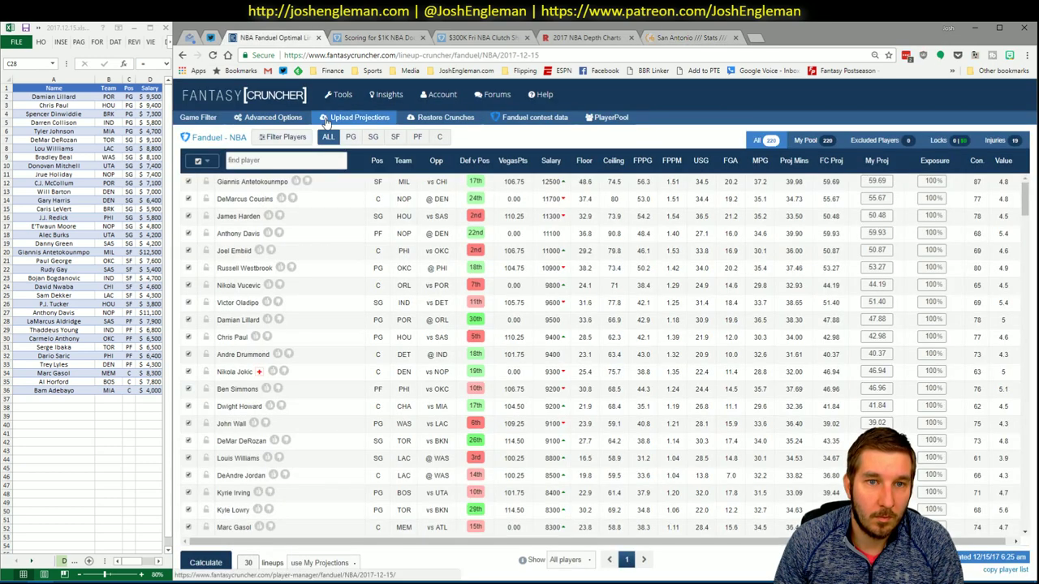
left_click(326, 119)
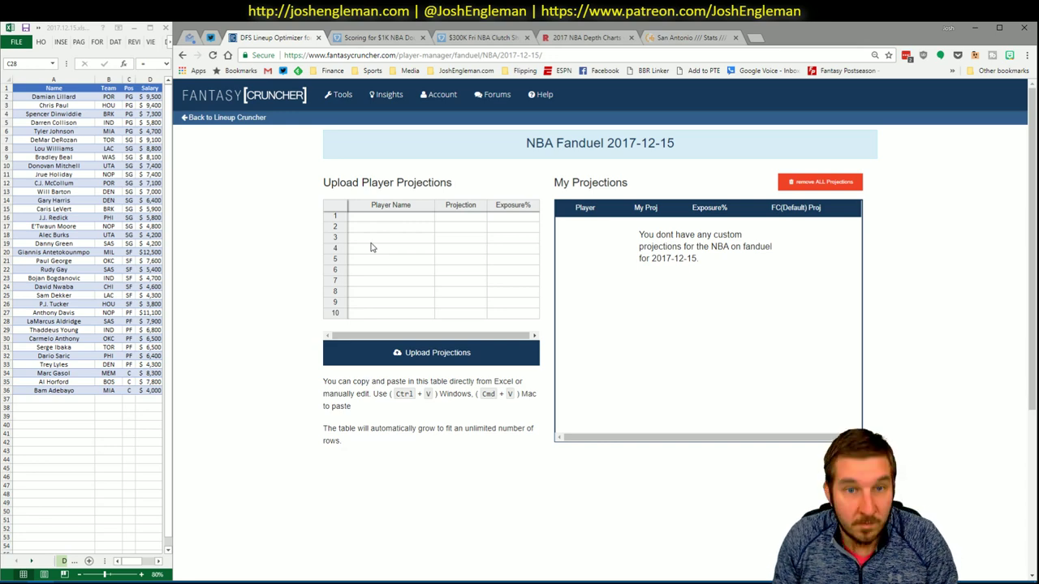
left_click(393, 217)
key("ctrl+v")
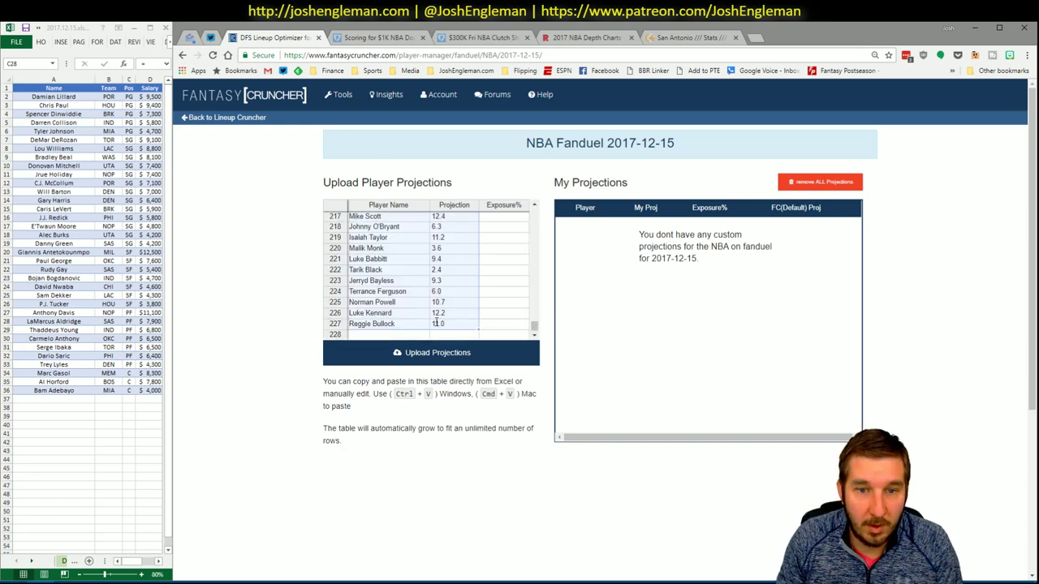
left_click(430, 352)
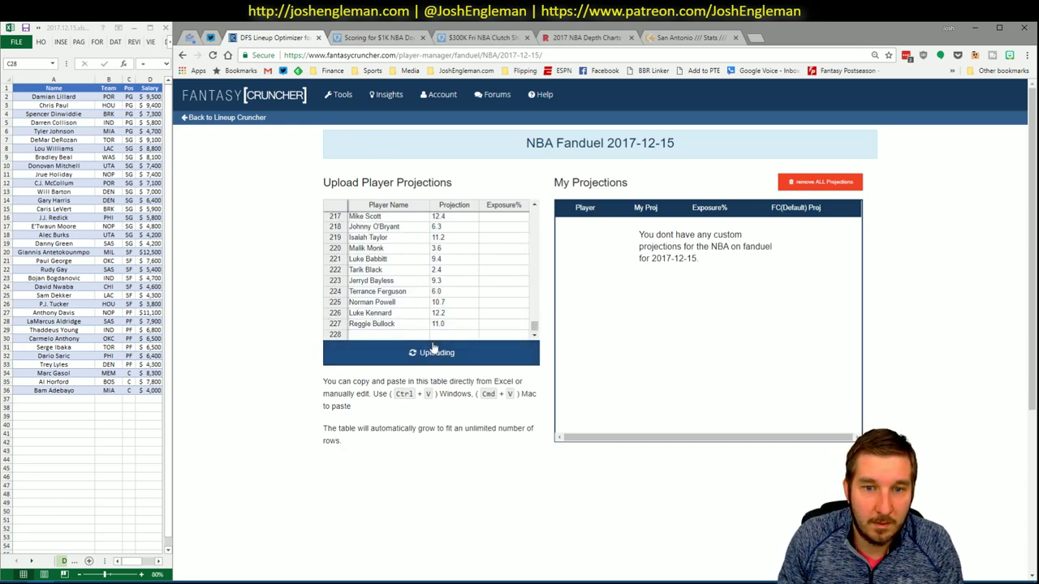
- Return to the lineup cruncher and generate 50 lineups from the uploaded projections with the randomness set to 5%
left_click(232, 120)
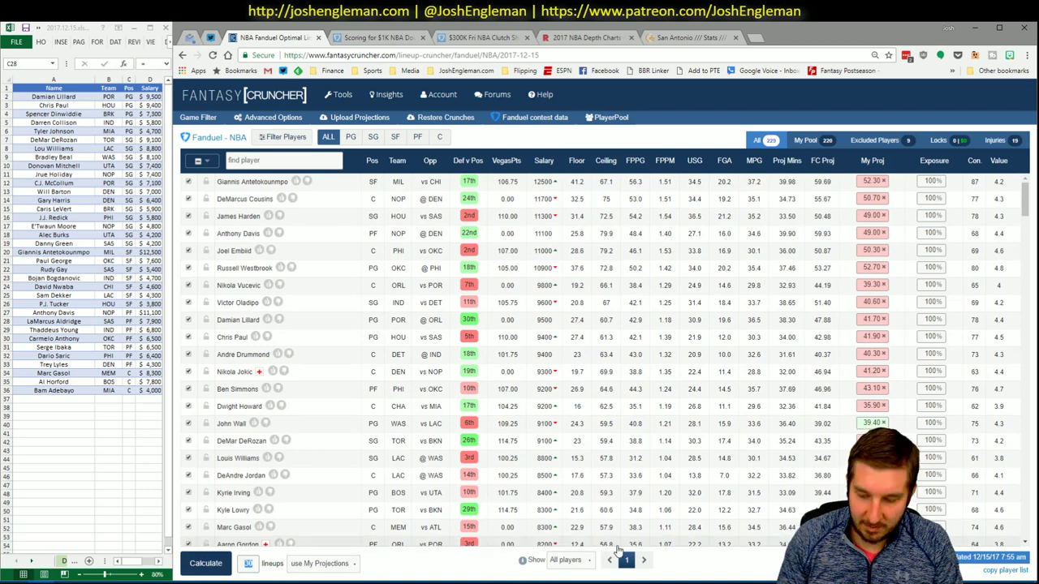
left_click(290, 117)
left_click_drag(408, 389, 412, 391)
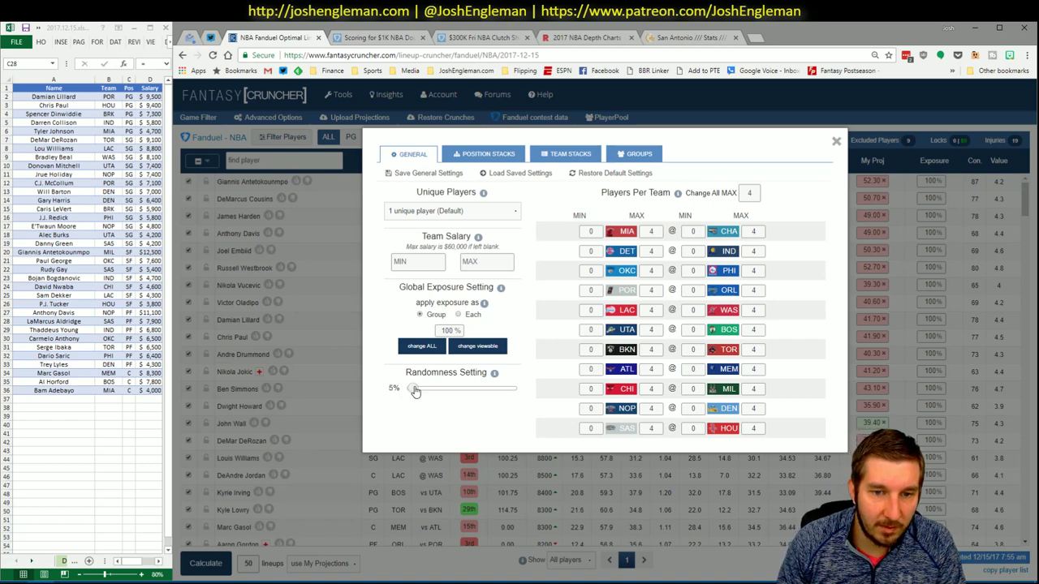
left_click(835, 142)
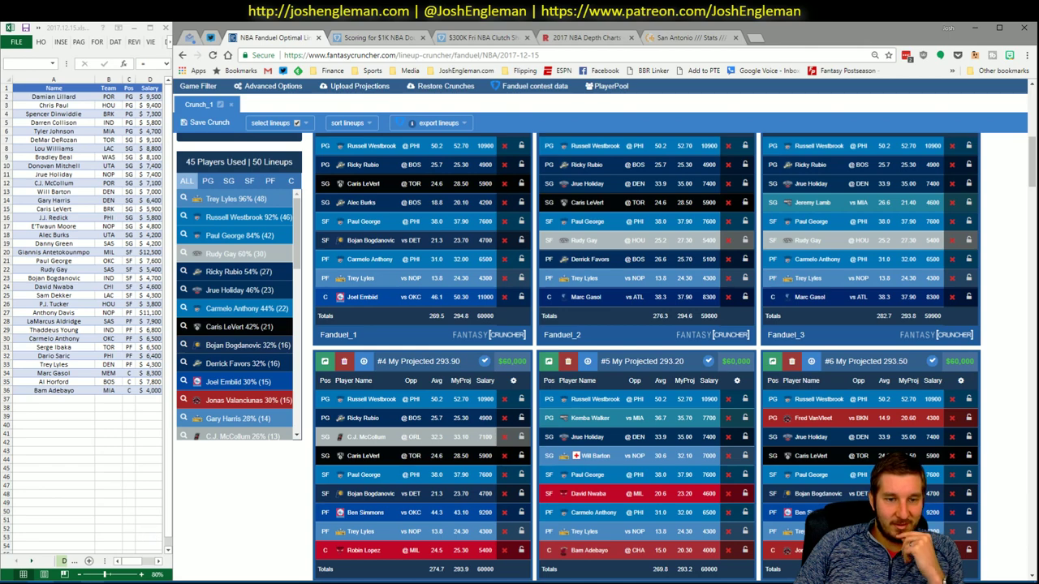
- Return to the workbook and regroup the Daily sheet's projections pivot by position ahead of player name
left_click(112, 542)
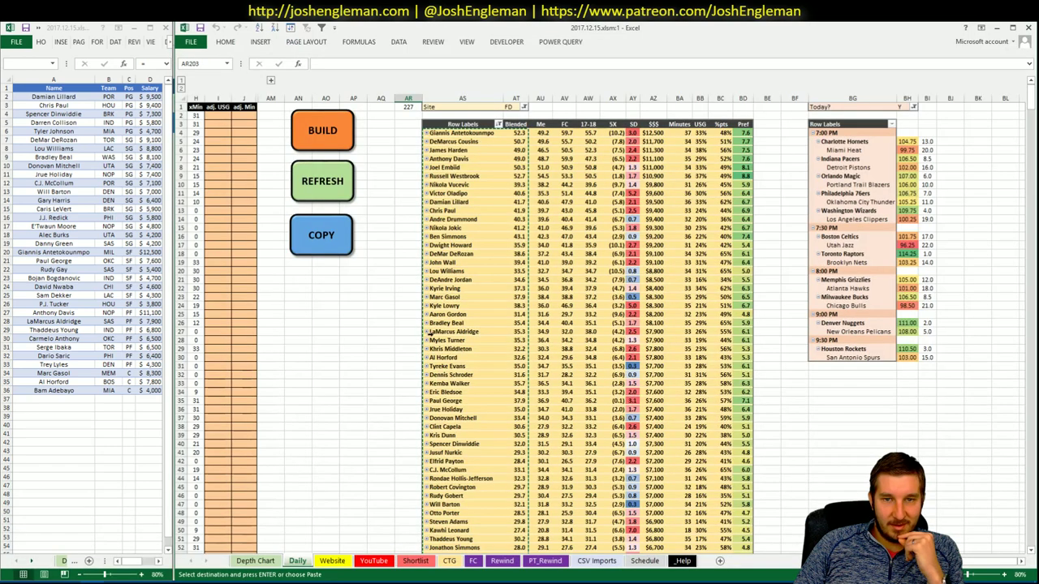
right_click(518, 218)
left_click(573, 379)
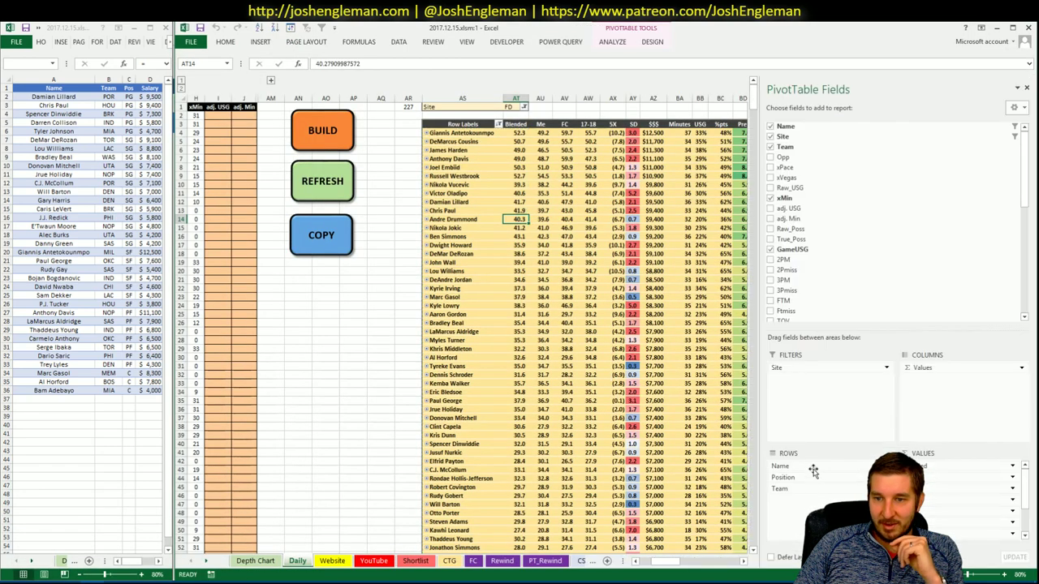
mouse_move(813, 471)
left_mouse_down()
mouse_move(811, 484)
mouse_move(795, 462)
left_mouse_up()
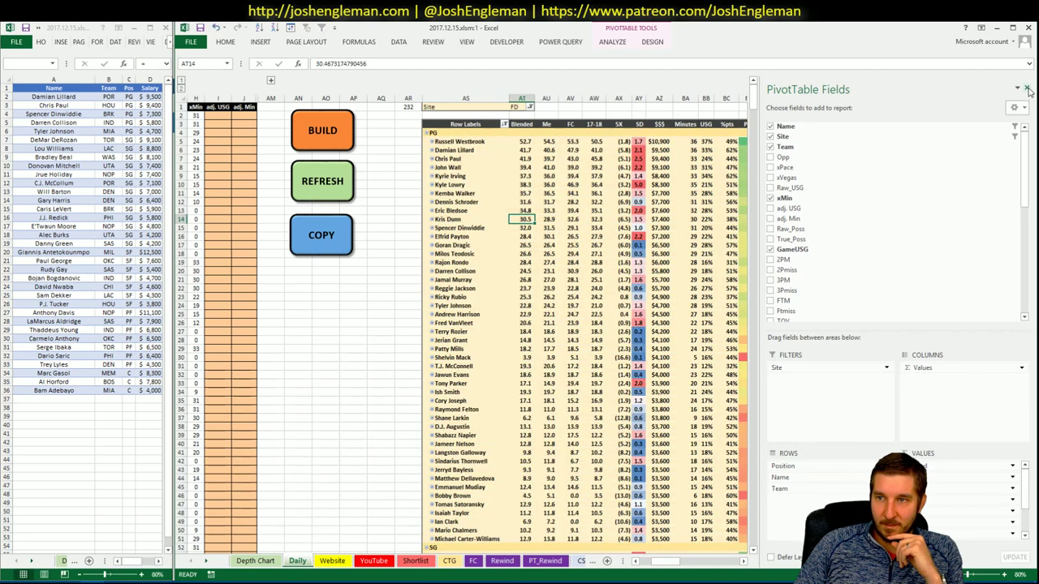
left_click(1025, 88)
left_click(922, 477)
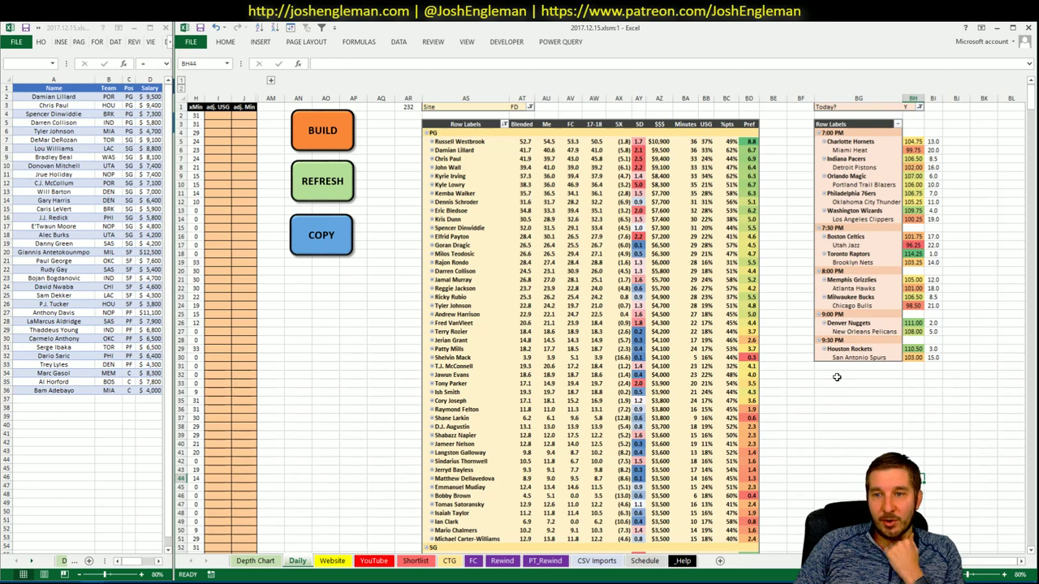
- Review the FD projections pivot on the Daily sheet position by position, from the point guards through the centers
left_click(809, 383)
scroll(795, 379, "down", 9)
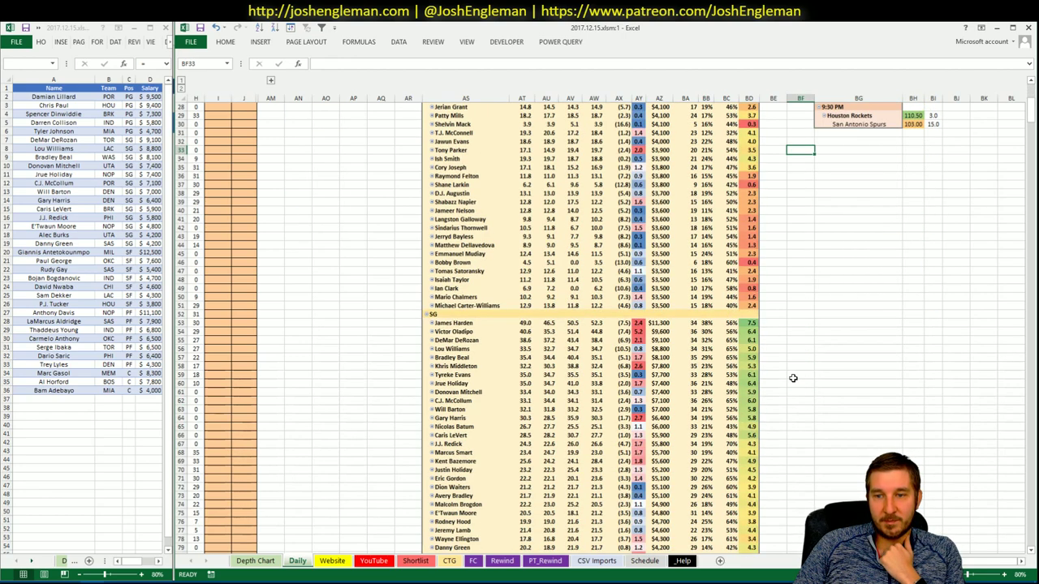
scroll(793, 378, "down", 2)
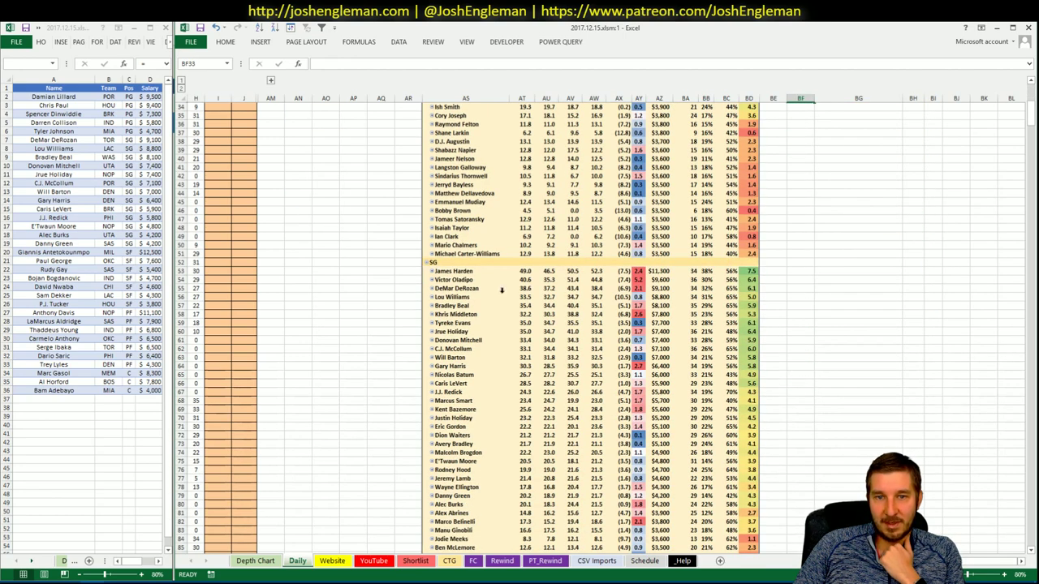
scroll(775, 276, "down", 16)
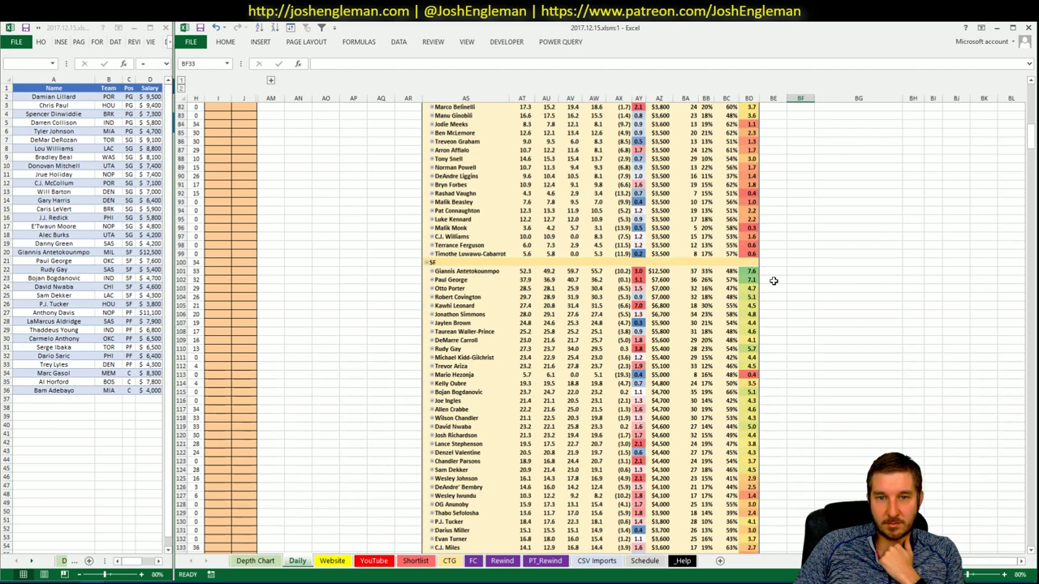
scroll(773, 281, "down", 1)
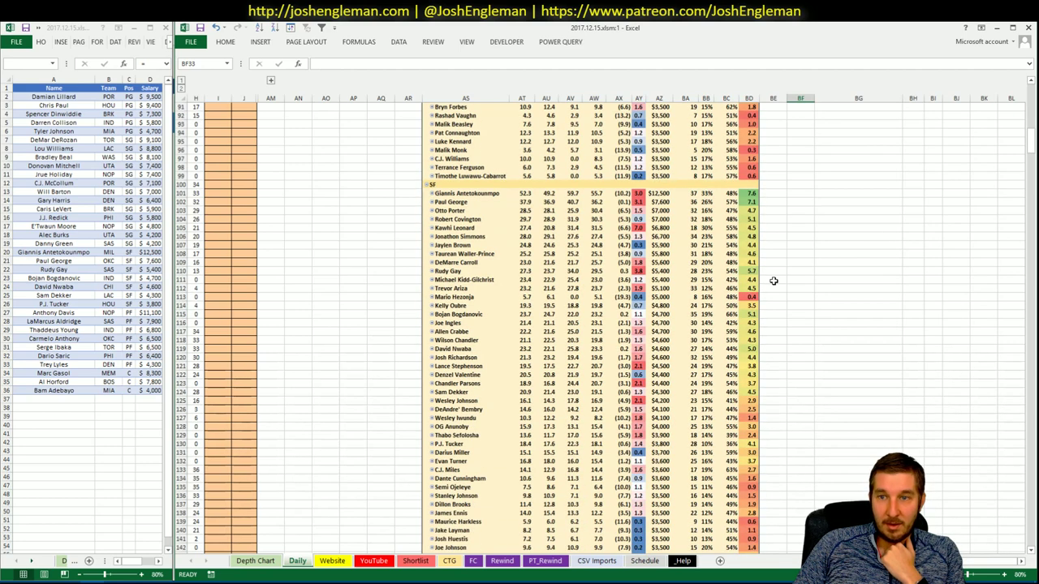
scroll(774, 281, "down", 3)
scroll(775, 284, "up", 2)
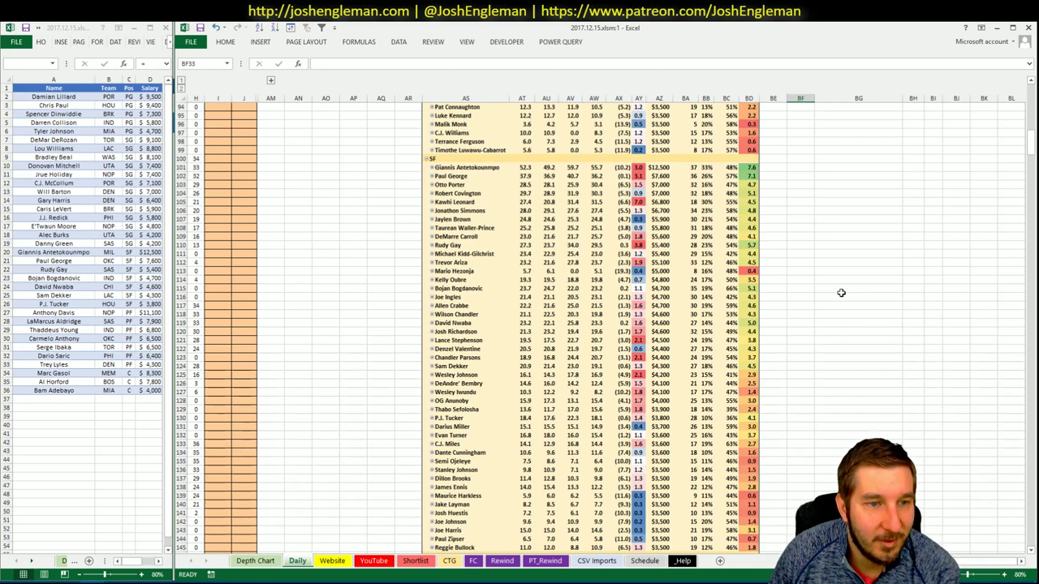
scroll(844, 292, "down", 14)
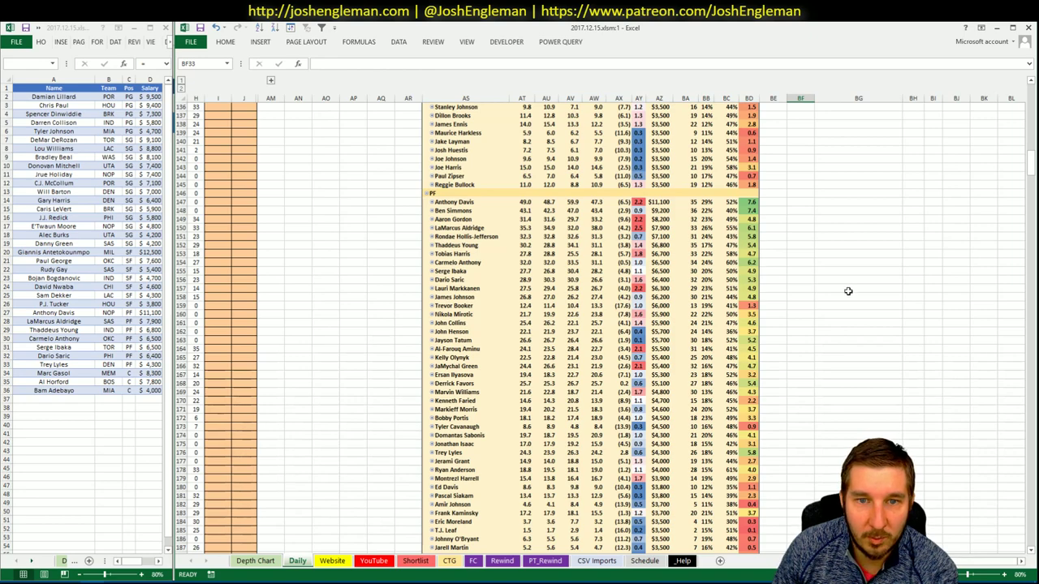
scroll(849, 290, "down", 10)
scroll(848, 291, "up", 7)
scroll(848, 291, "down", 11)
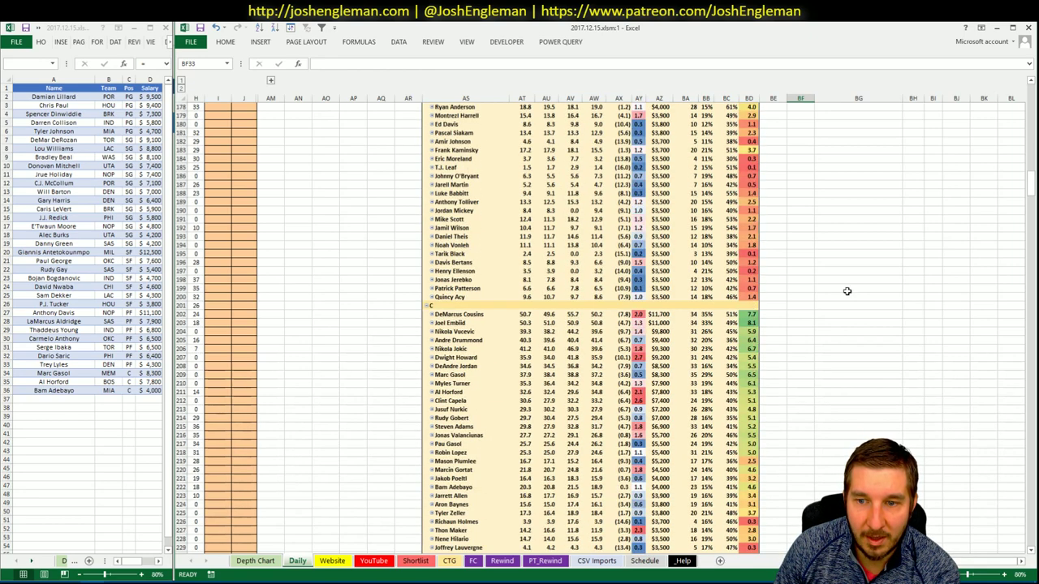
scroll(846, 290, "down", 4)
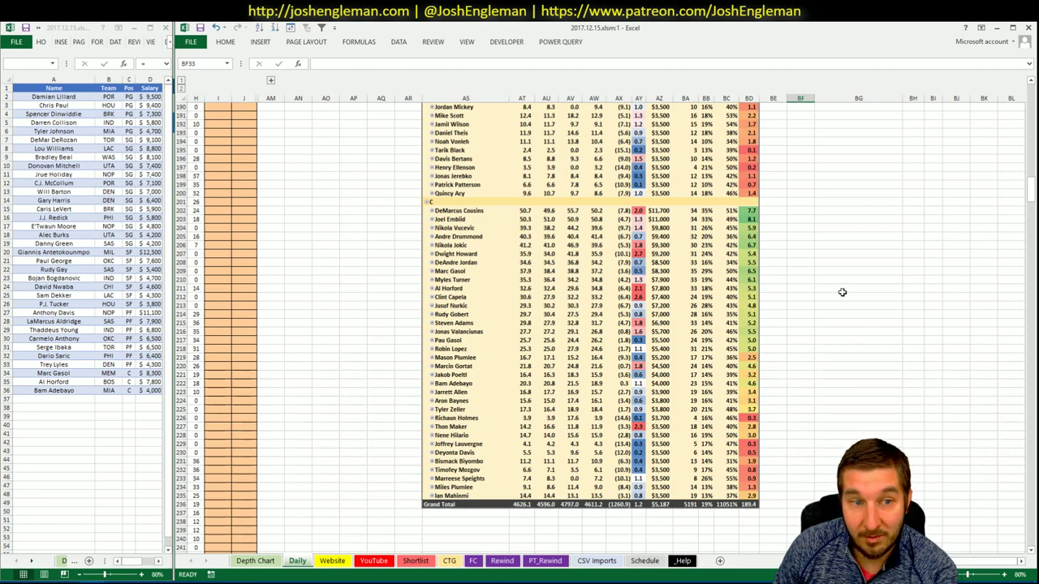
scroll(841, 292, "up", 20)
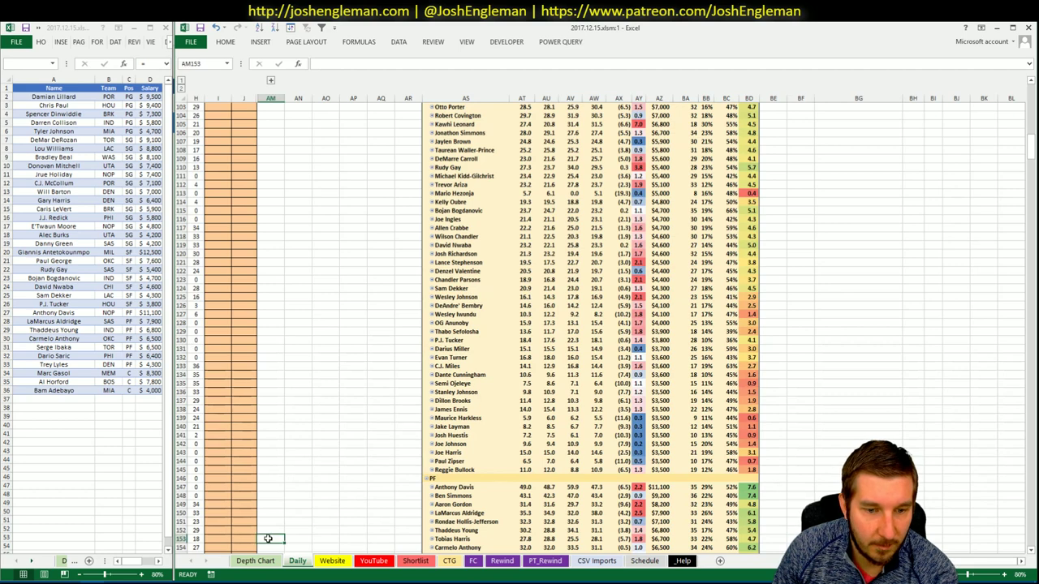
- Switch to FantasyCruncher in the browser and lock Trey Lyles and Paul George from the first generated lineup
left_click(94, 580)
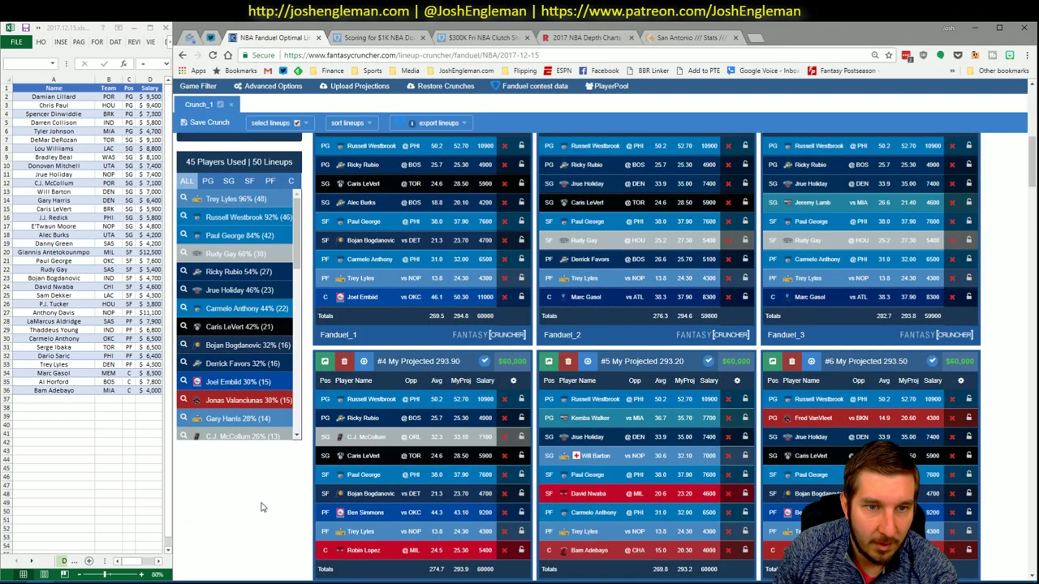
left_click(521, 280)
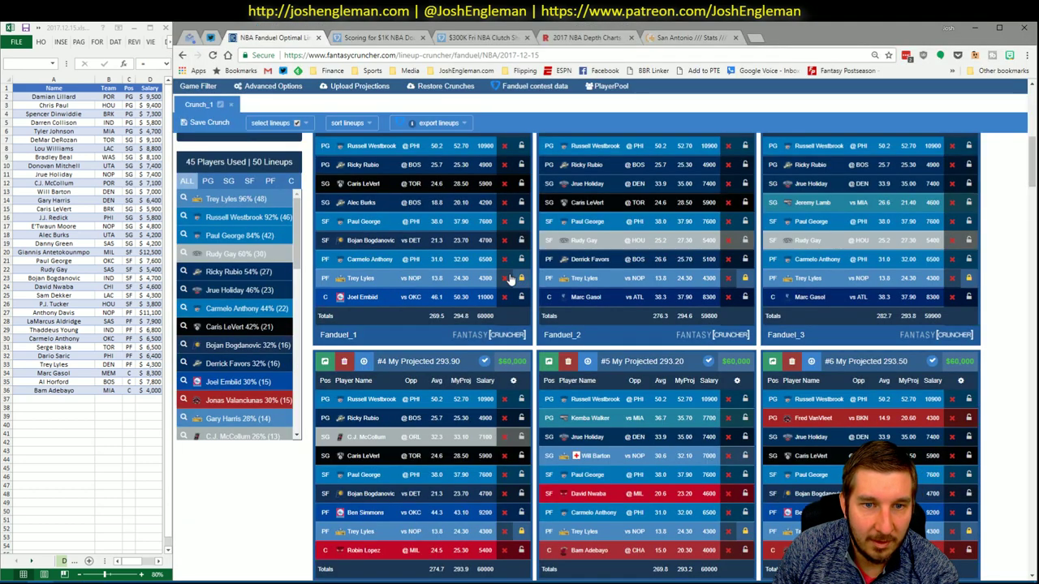
left_click(522, 222)
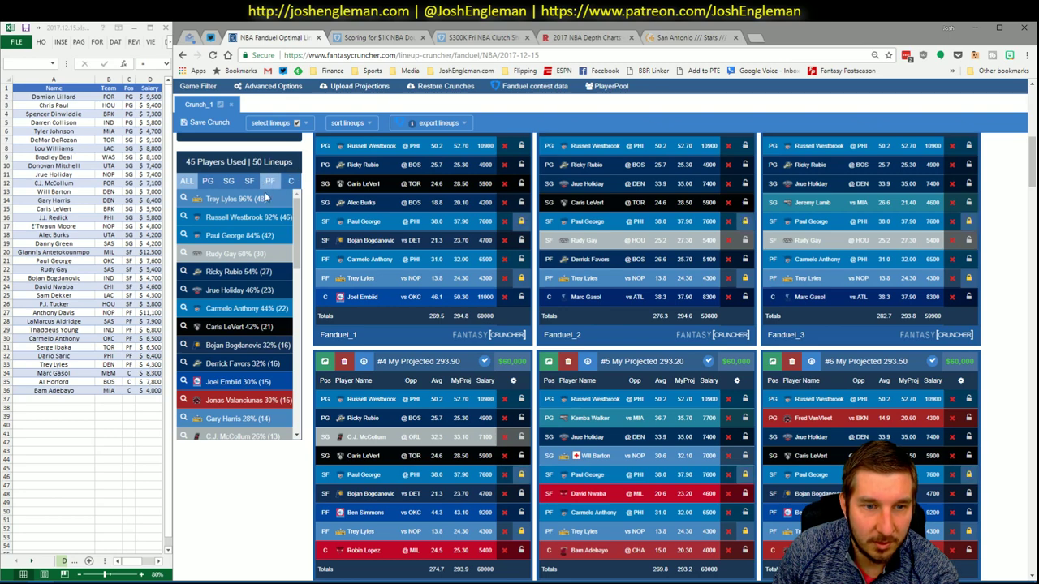
- Filter the player pool to small forwards, lock Giannis Antetokounmpo, and generate 50 new lineups using the custom projections
left_click(248, 181)
scroll(316, 208, "up", 10)
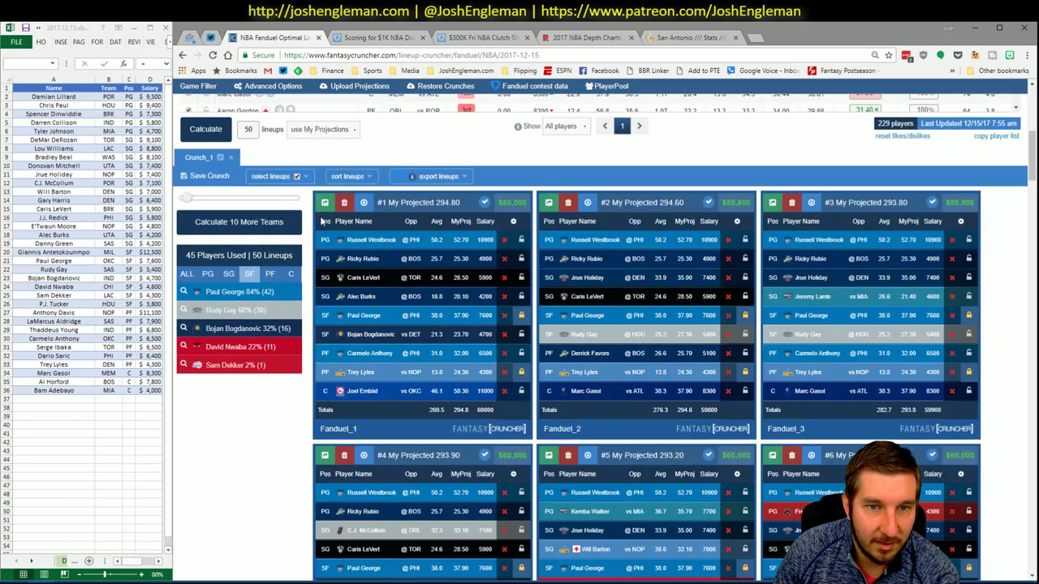
left_click(398, 137)
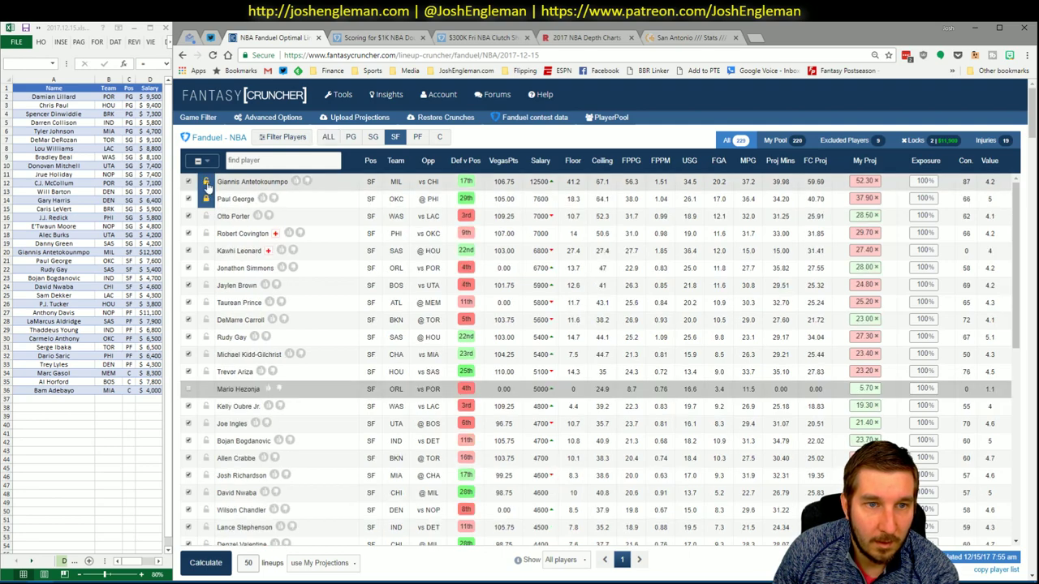
left_click(205, 562)
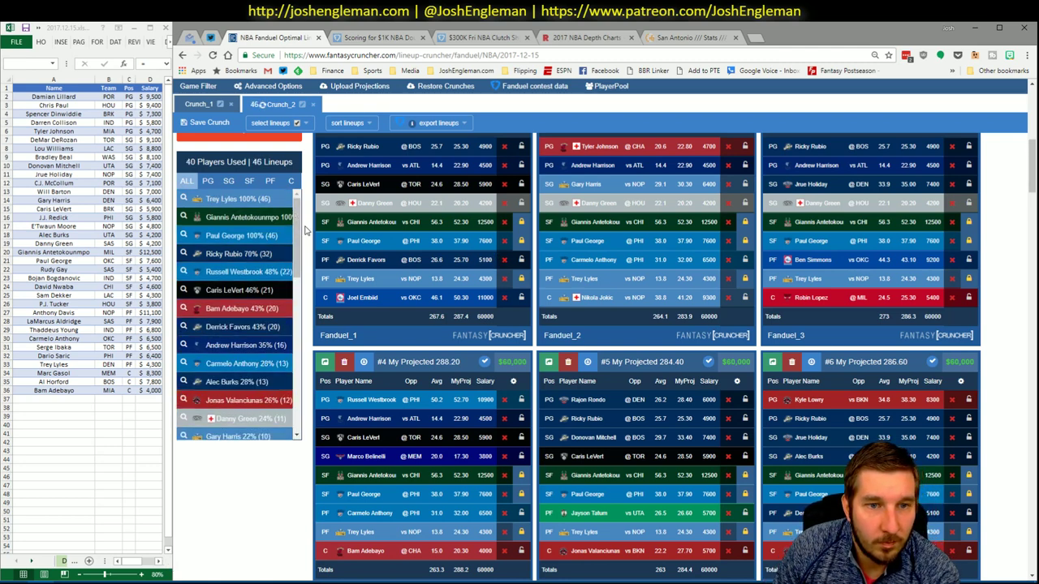
- Check the point guard and shooting guard exposures across the newly generated lineups
left_click(208, 182)
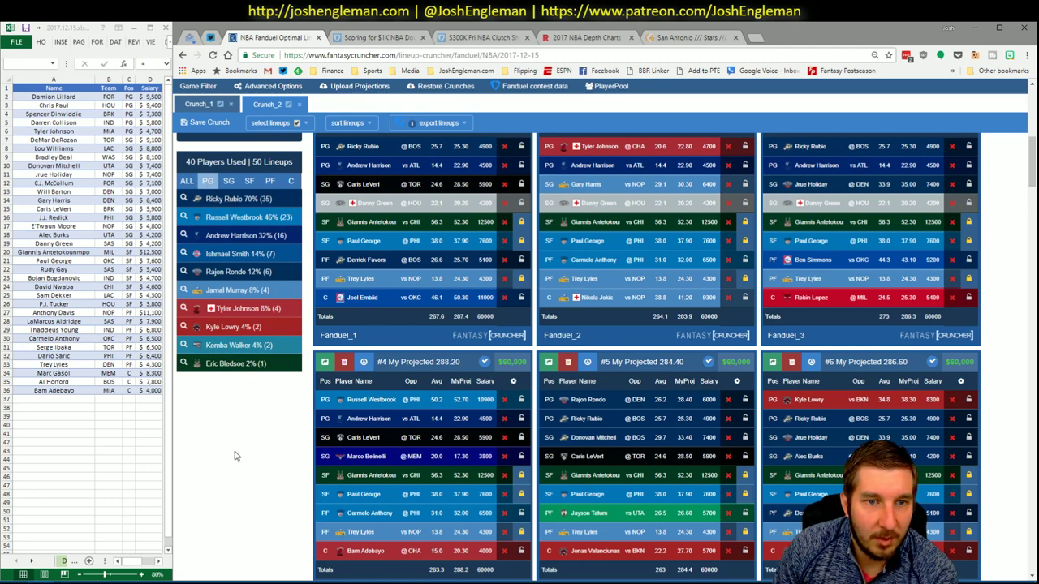
left_click(228, 181)
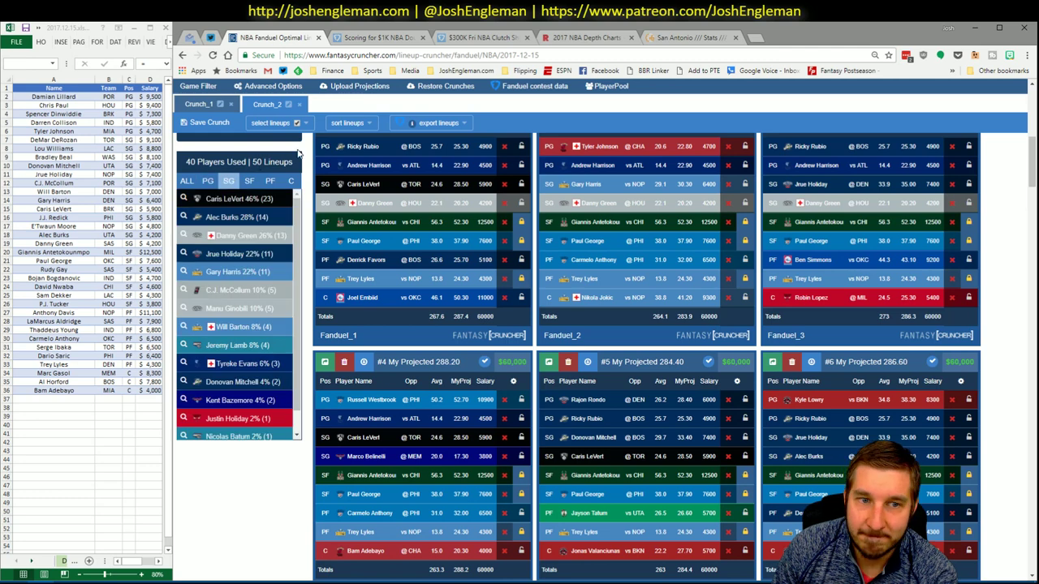